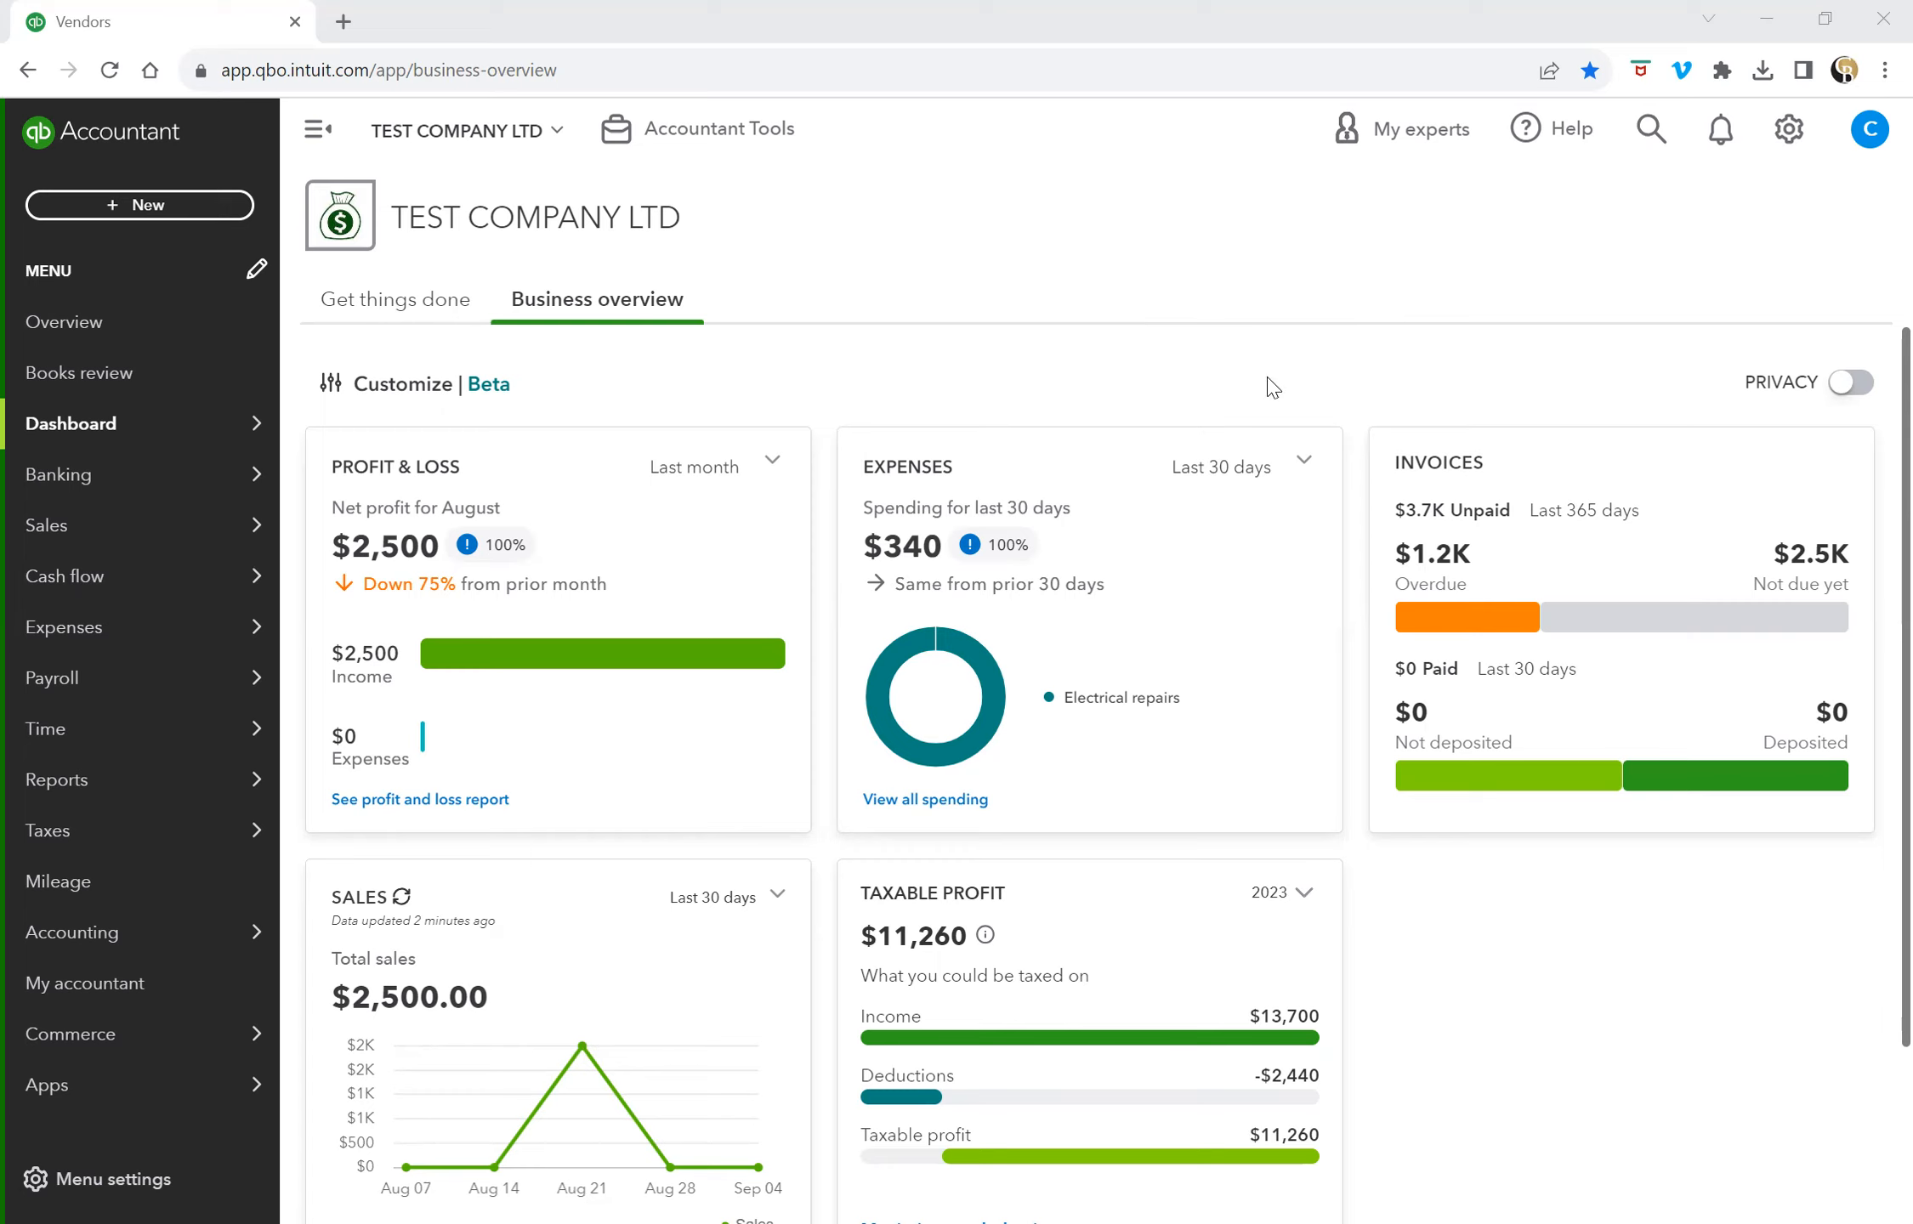
# Step: Create and save a new vendor with Office Depot as both the company name and the vendor display name
pyautogui.moveTo(64, 638)
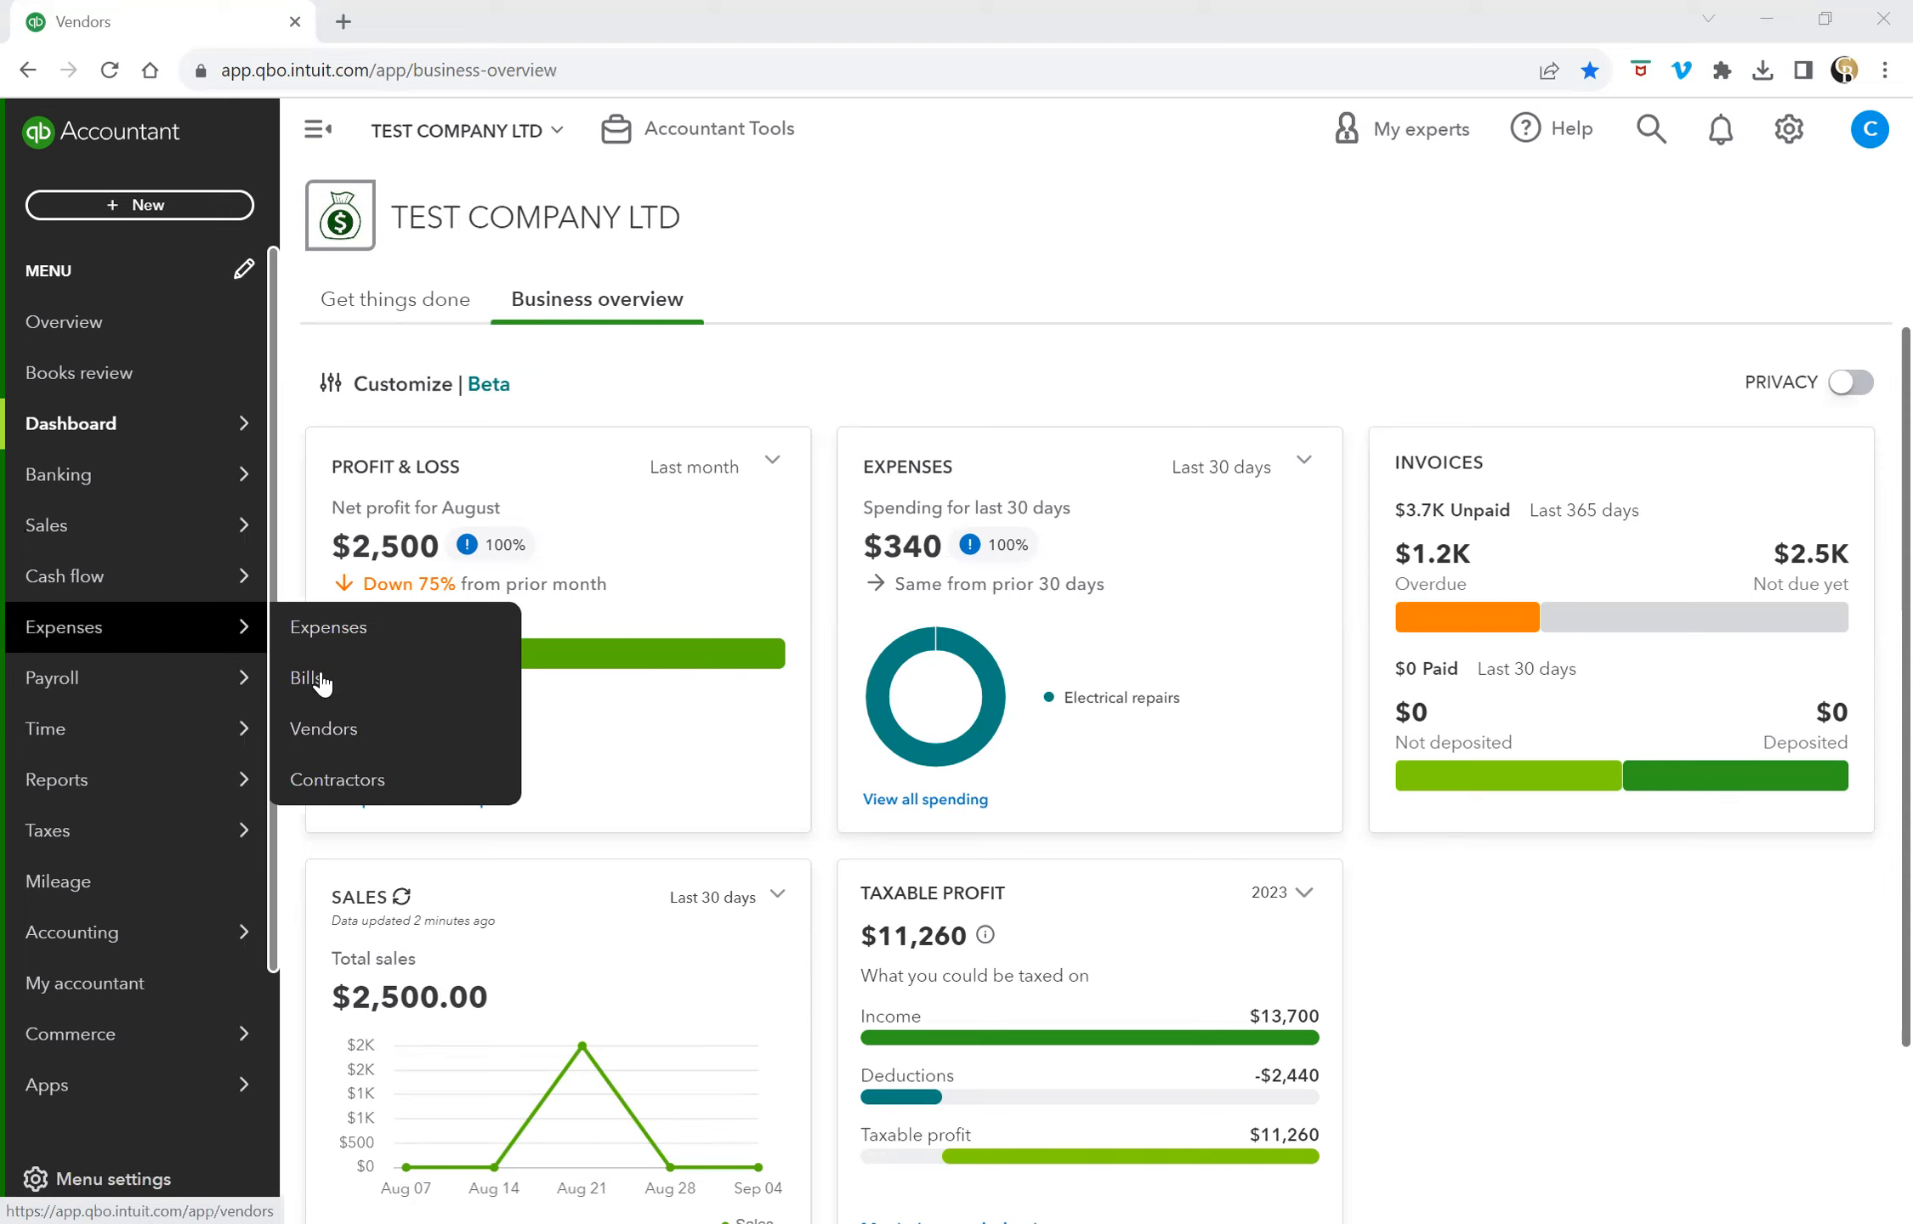
pyautogui.click(339, 733)
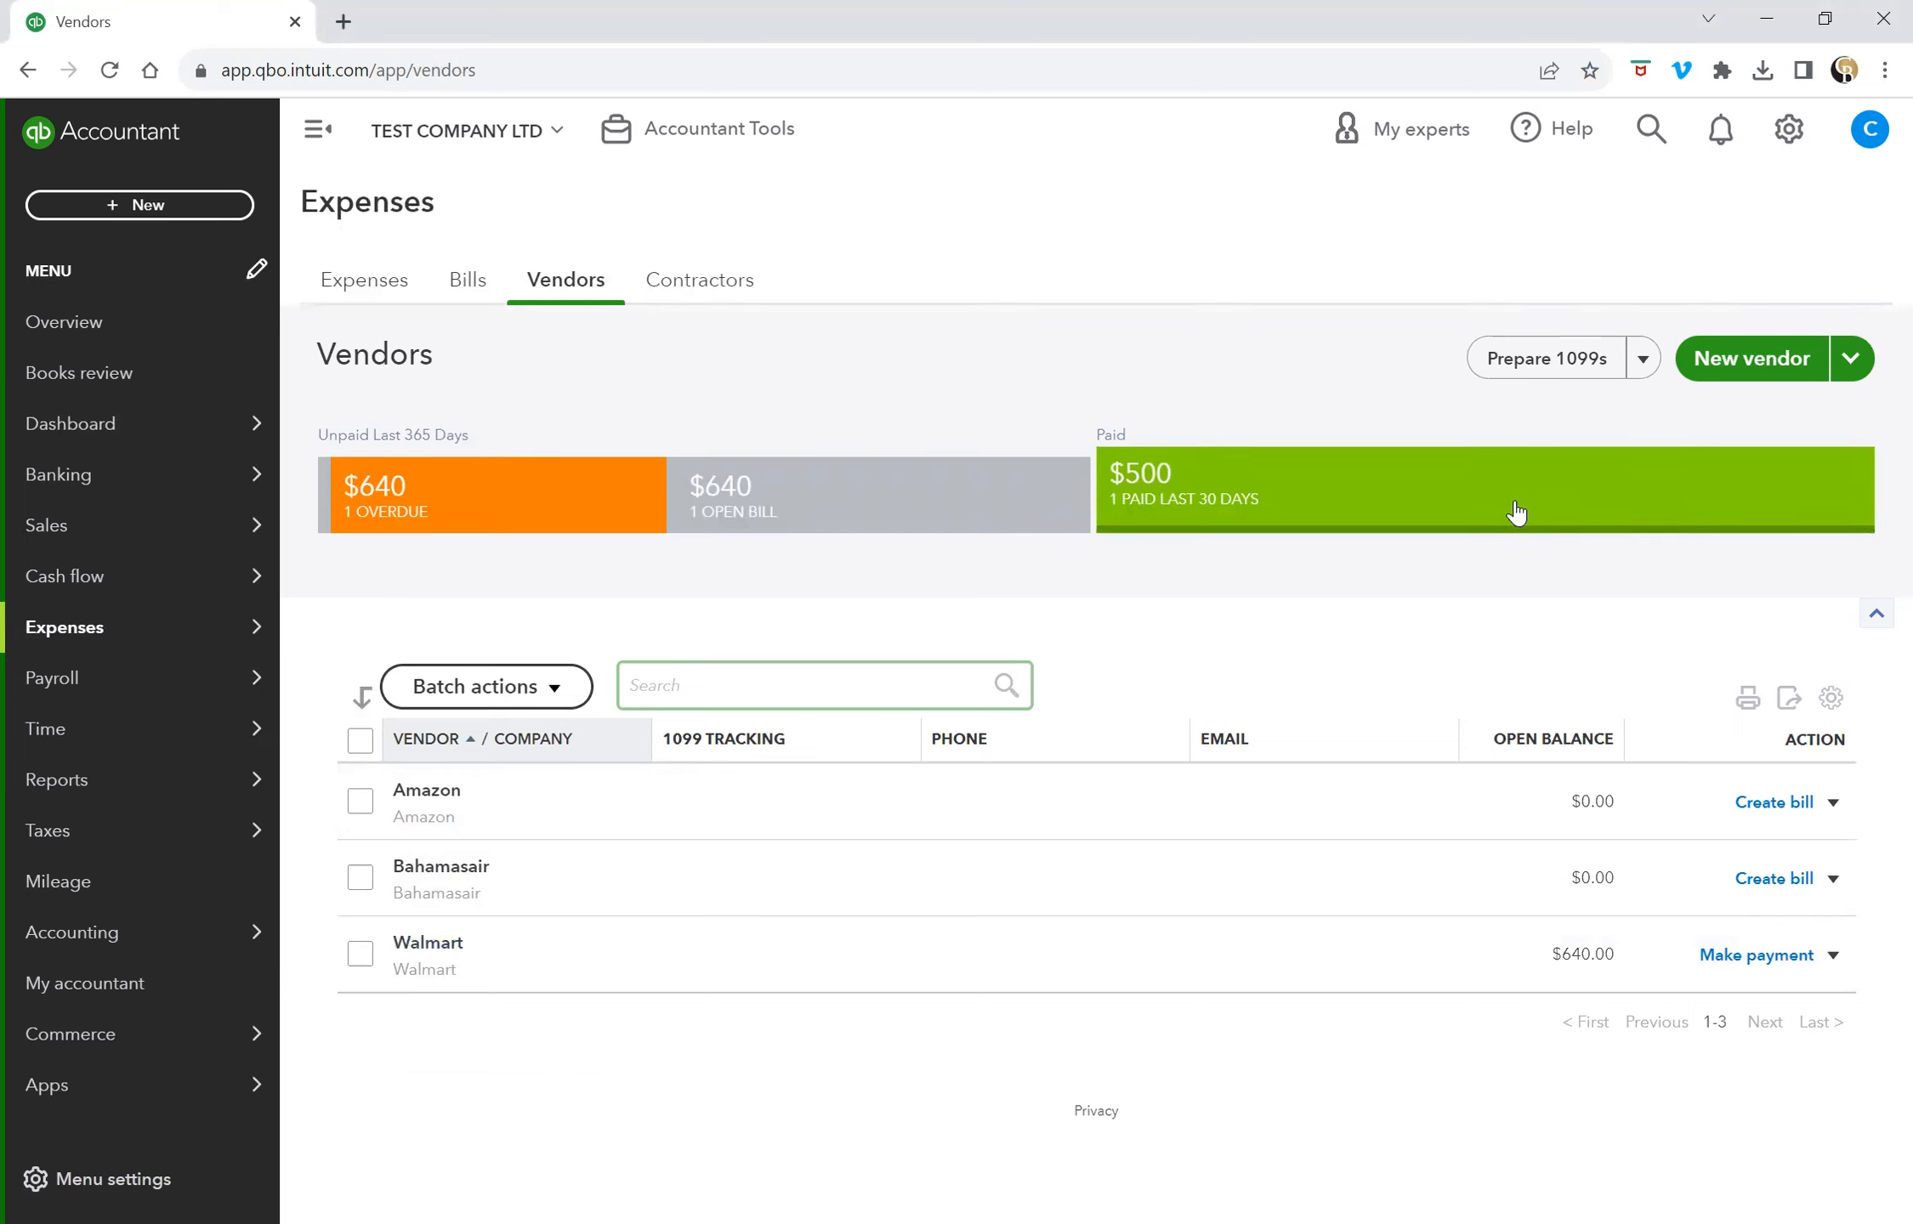
pyautogui.click(1771, 361)
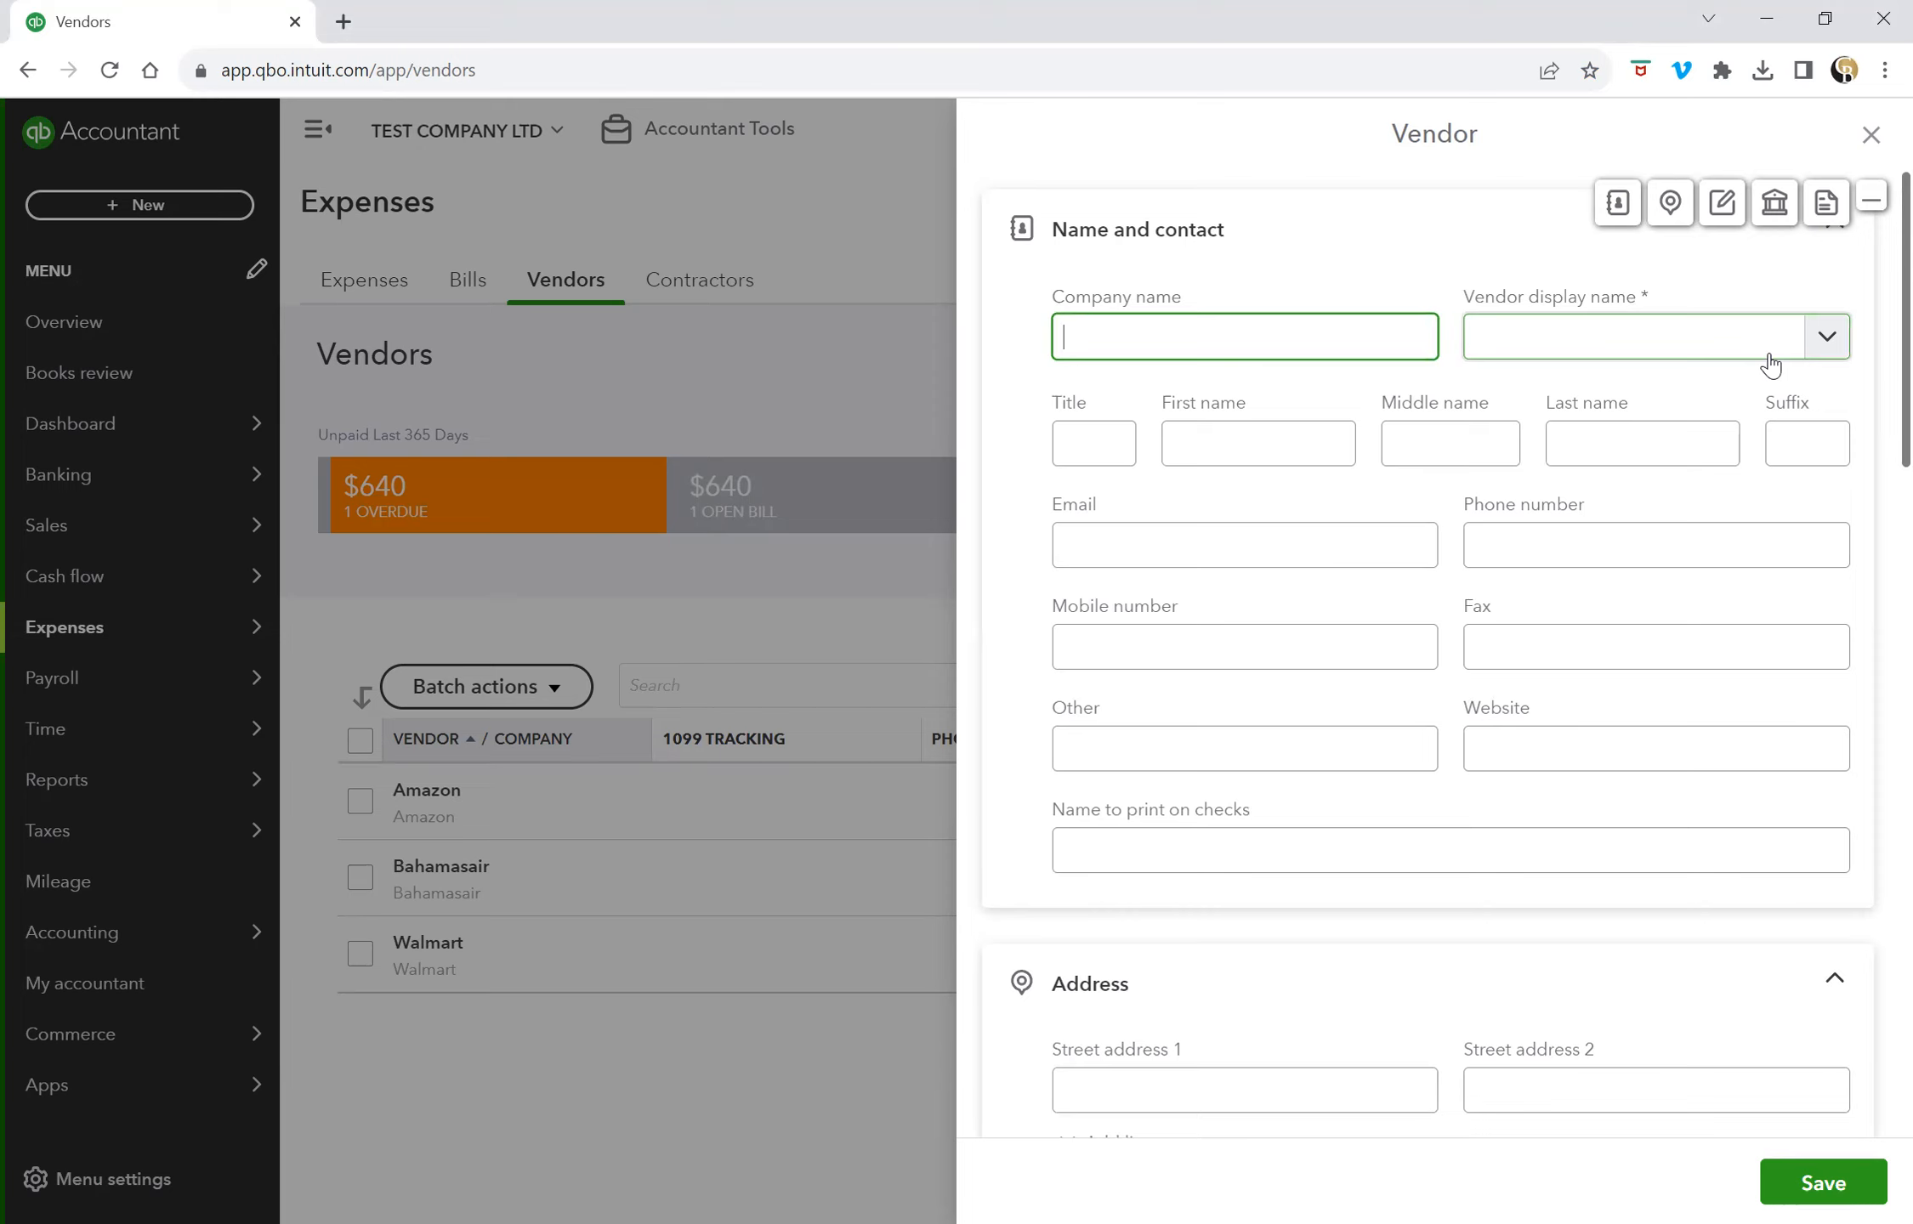
pyautogui.write('Office Depot')
pyautogui.click(1771, 364)
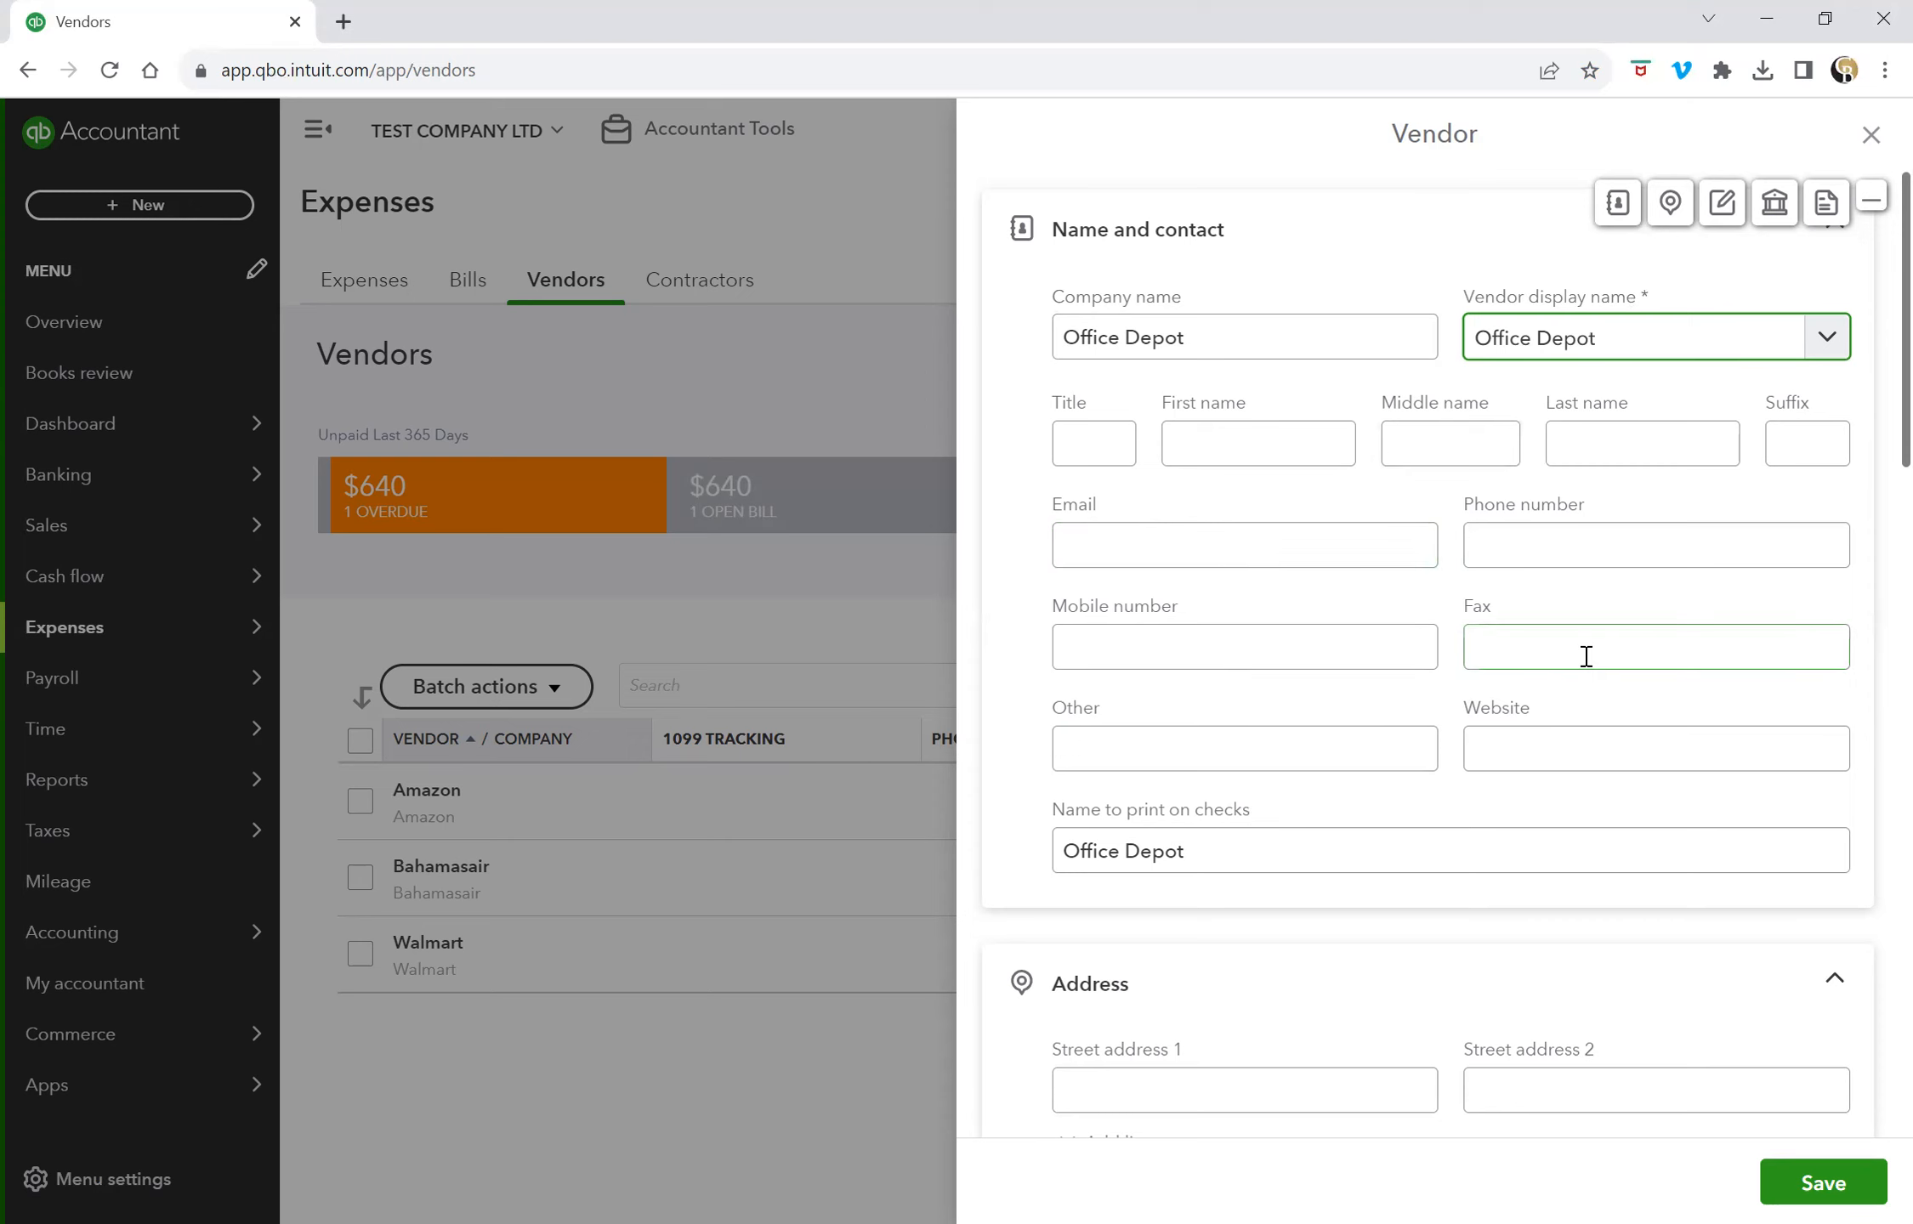
pyautogui.scroll(-5, 1504, 935)
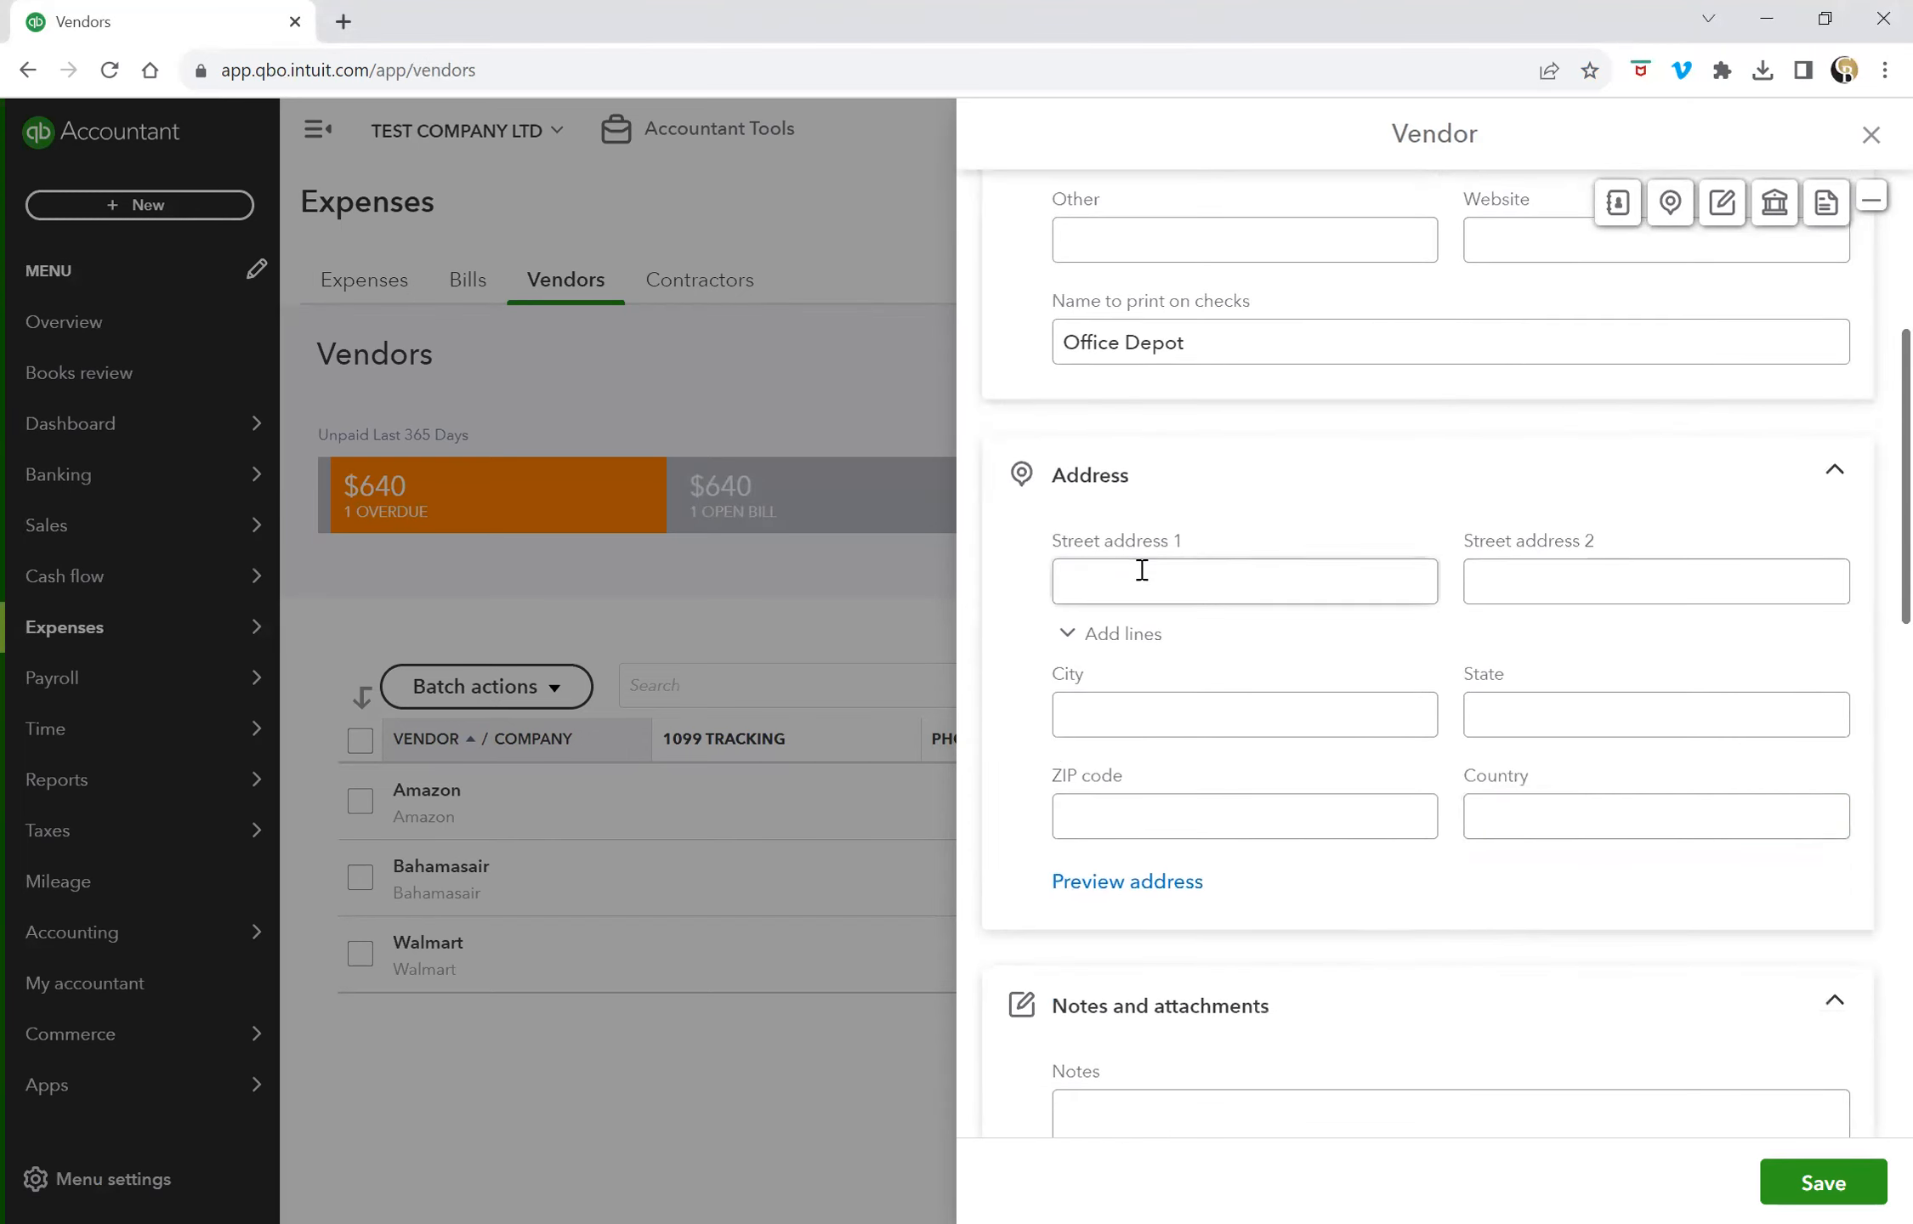
pyautogui.scroll(3, 1407, 539)
pyautogui.scroll(2, 1407, 540)
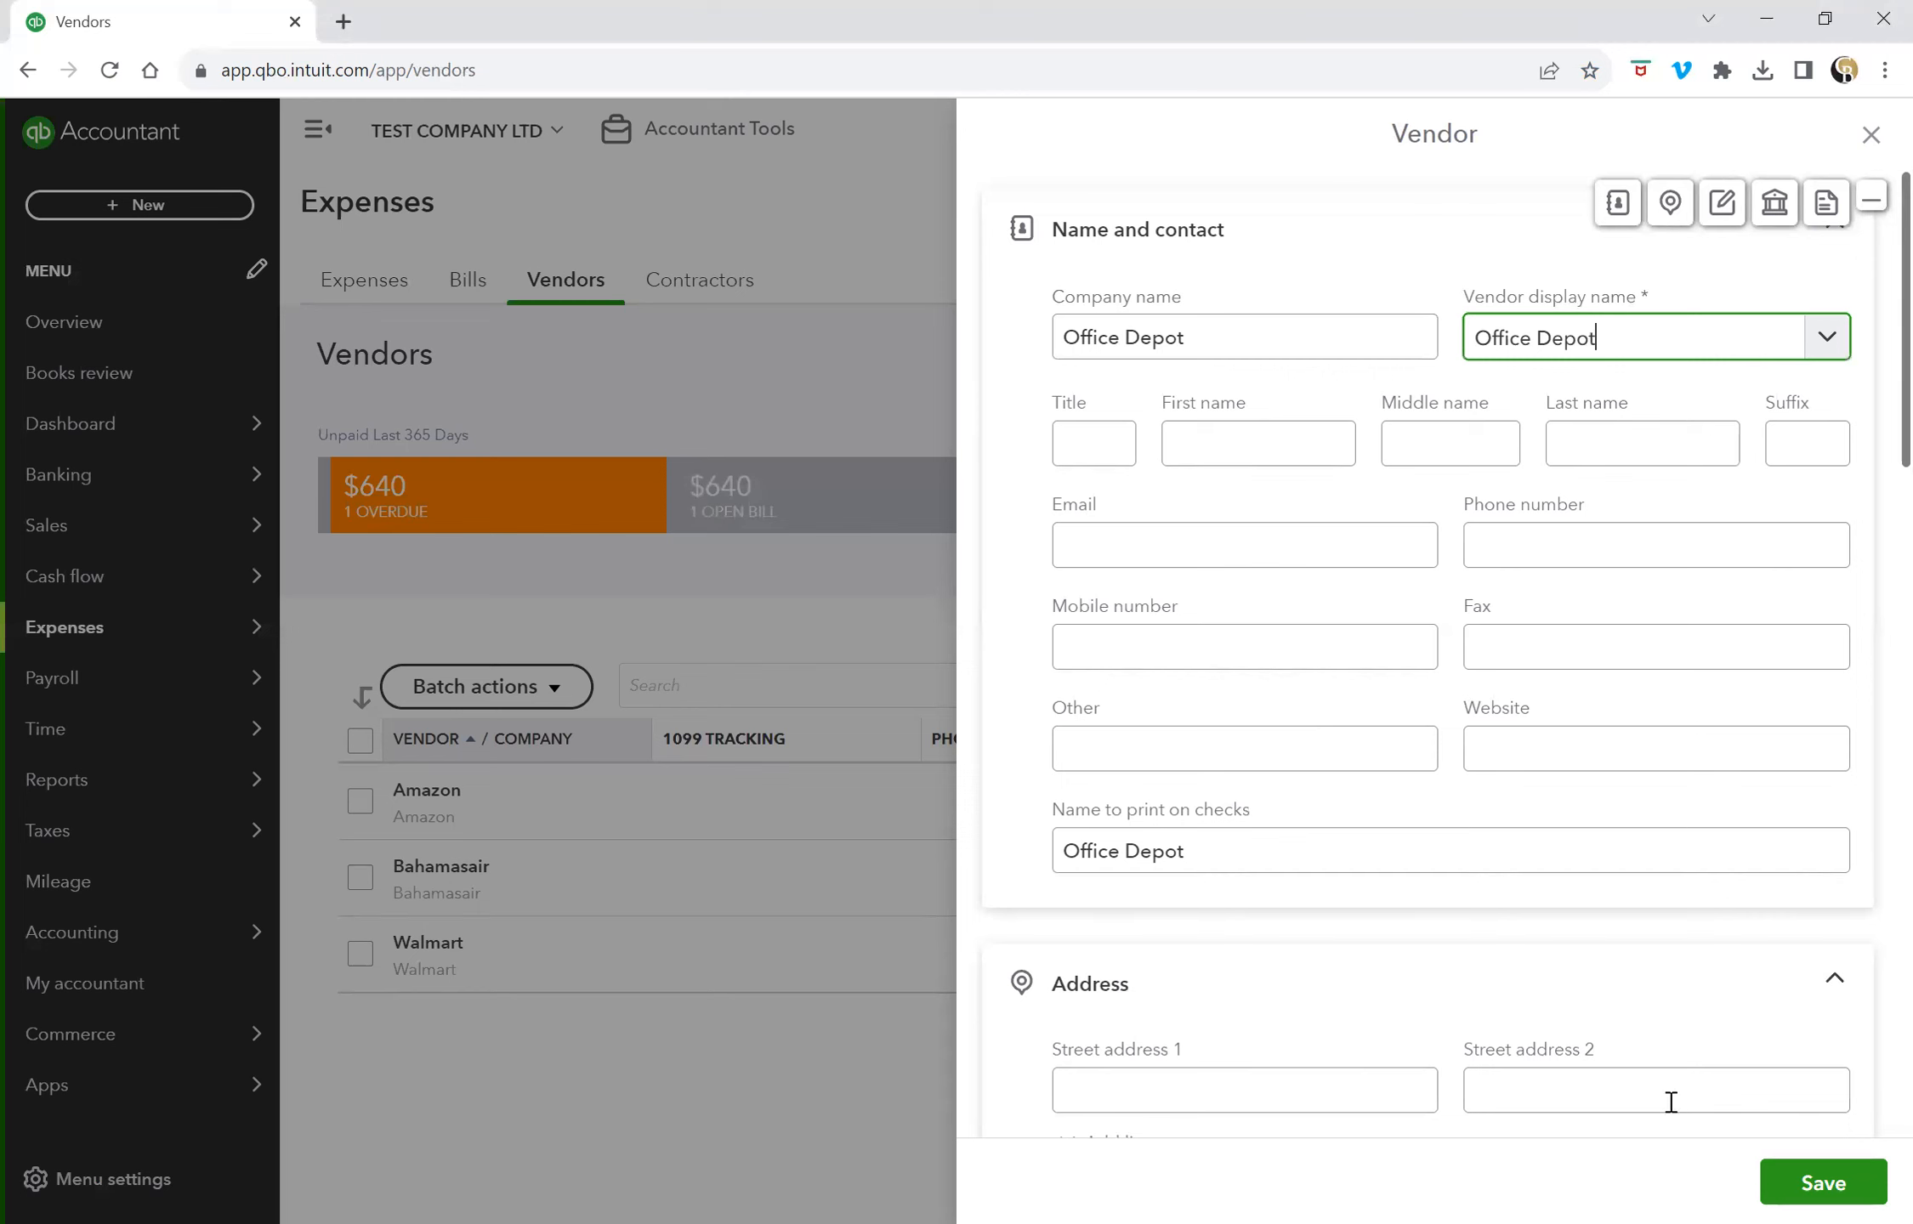
pyautogui.click(1823, 1182)
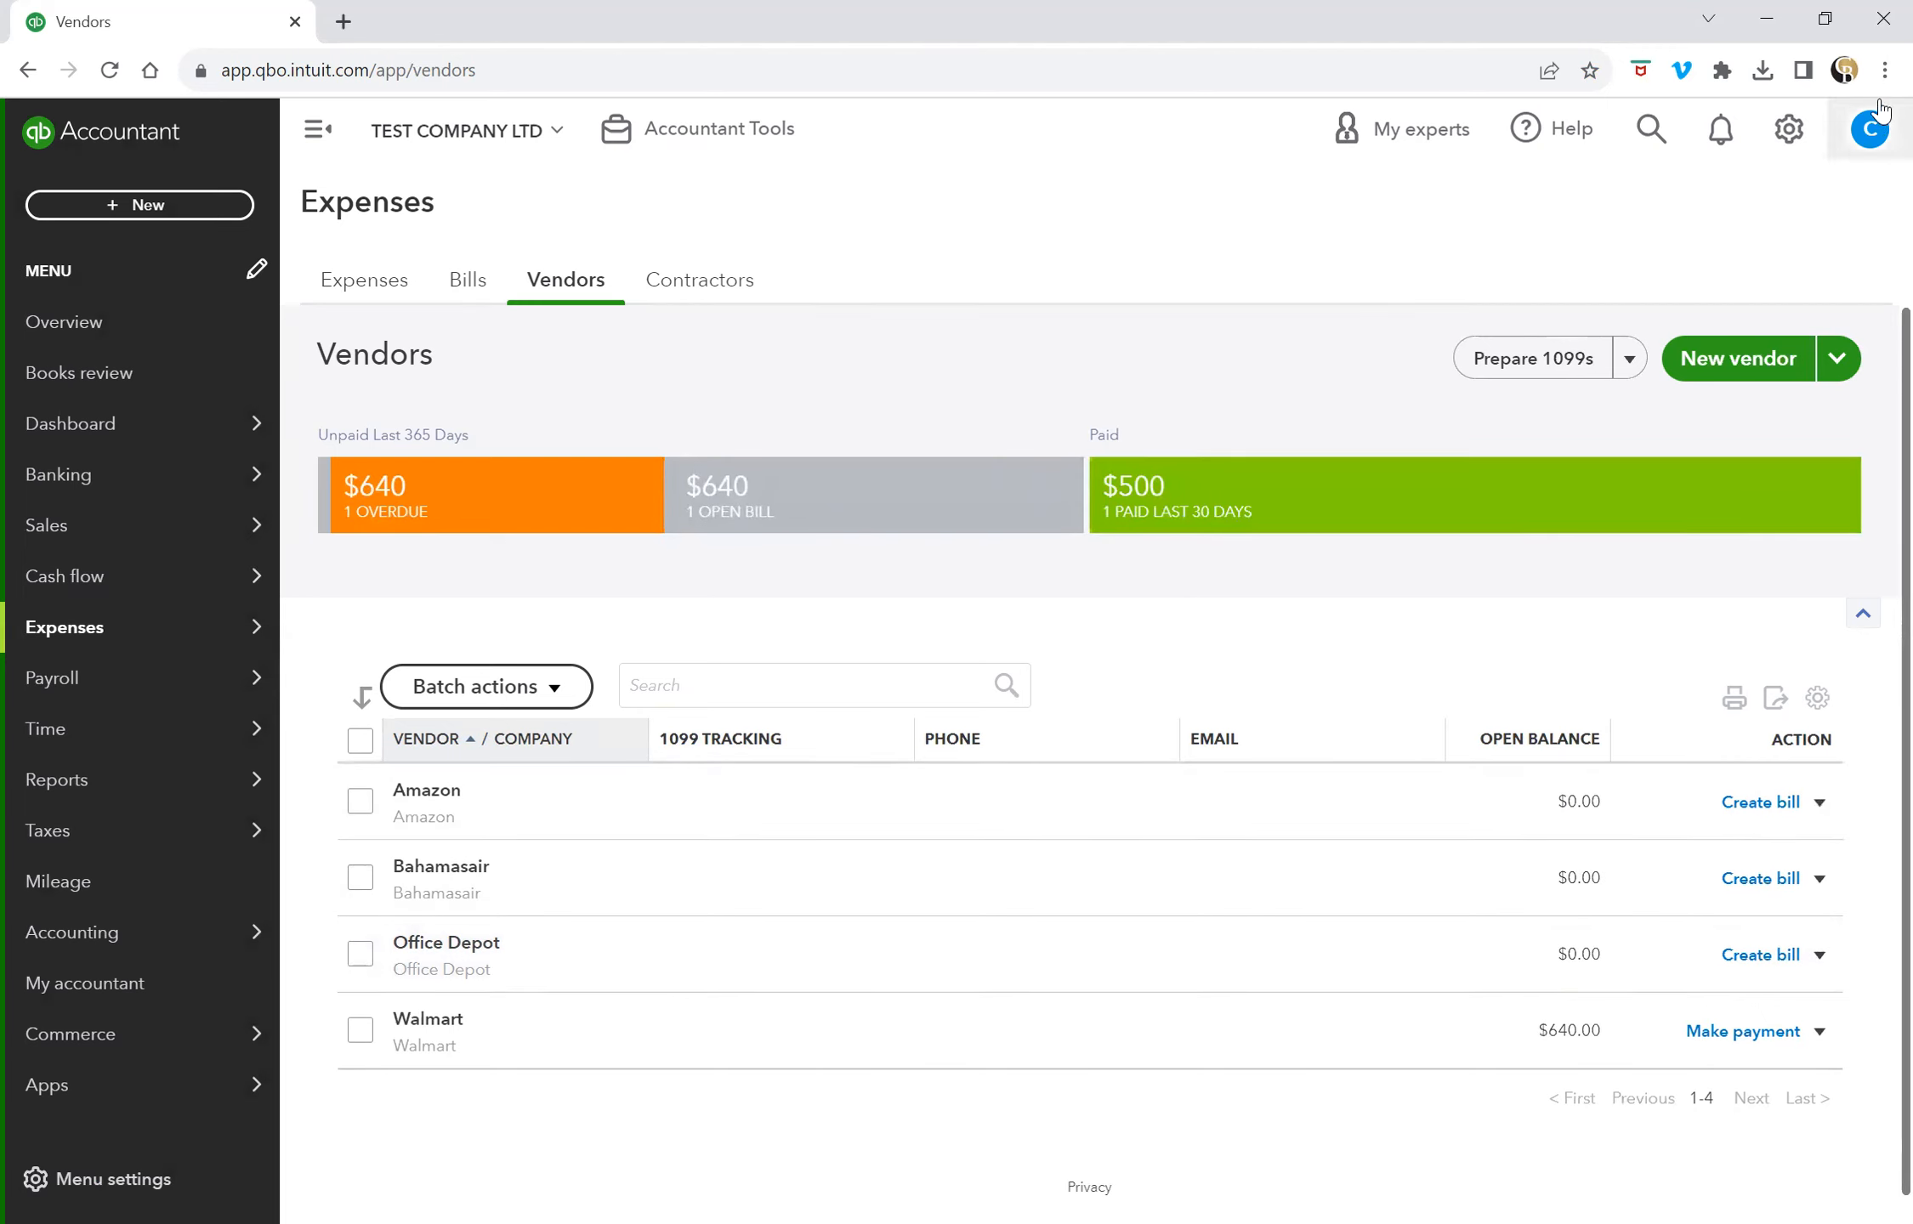
# Step: Open the chart of accounts and look through the existing accounts for one that suits office supplies
pyautogui.click(1794, 140)
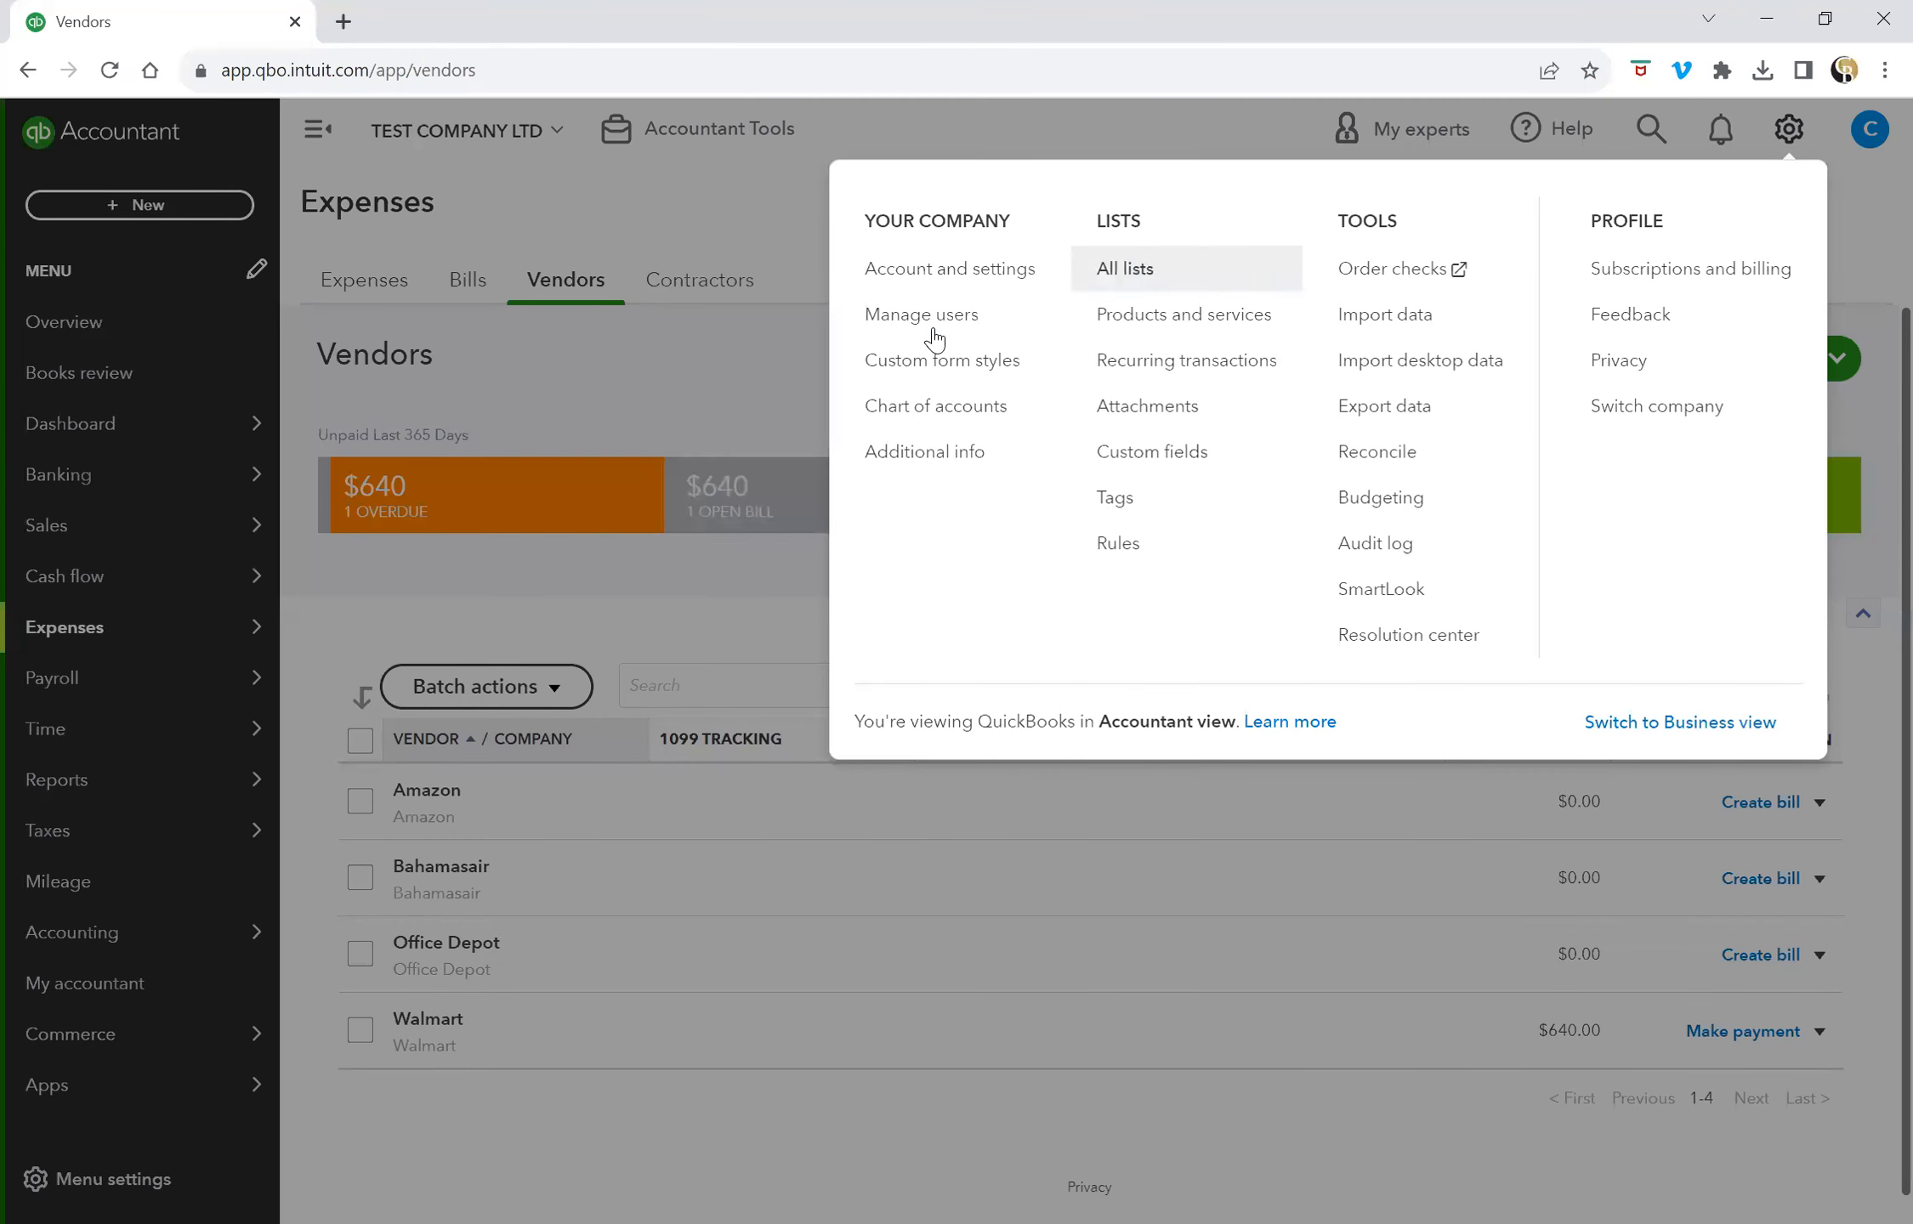
pyautogui.click(943, 409)
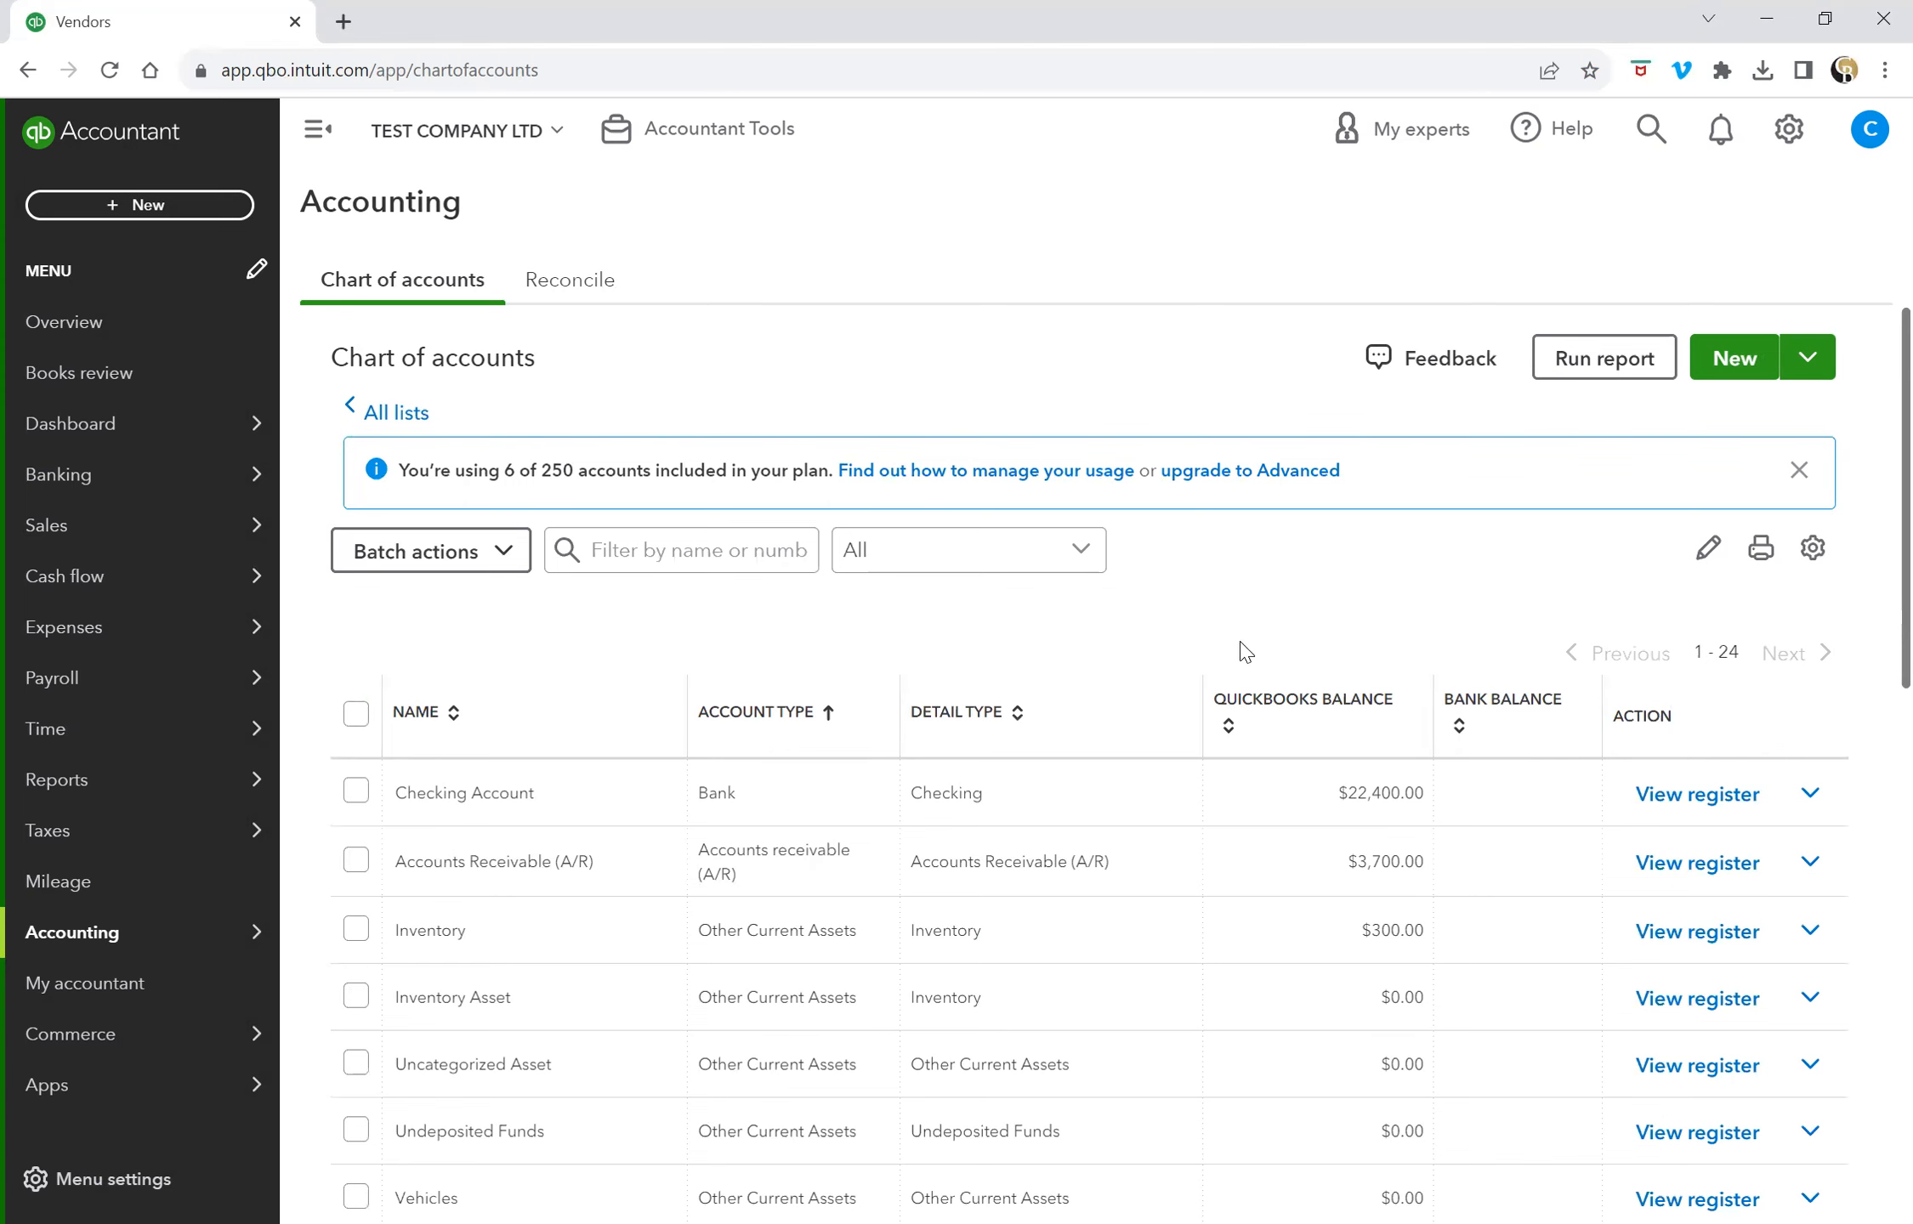
pyautogui.scroll(-1, 1481, 955)
pyautogui.scroll(-6, 1482, 955)
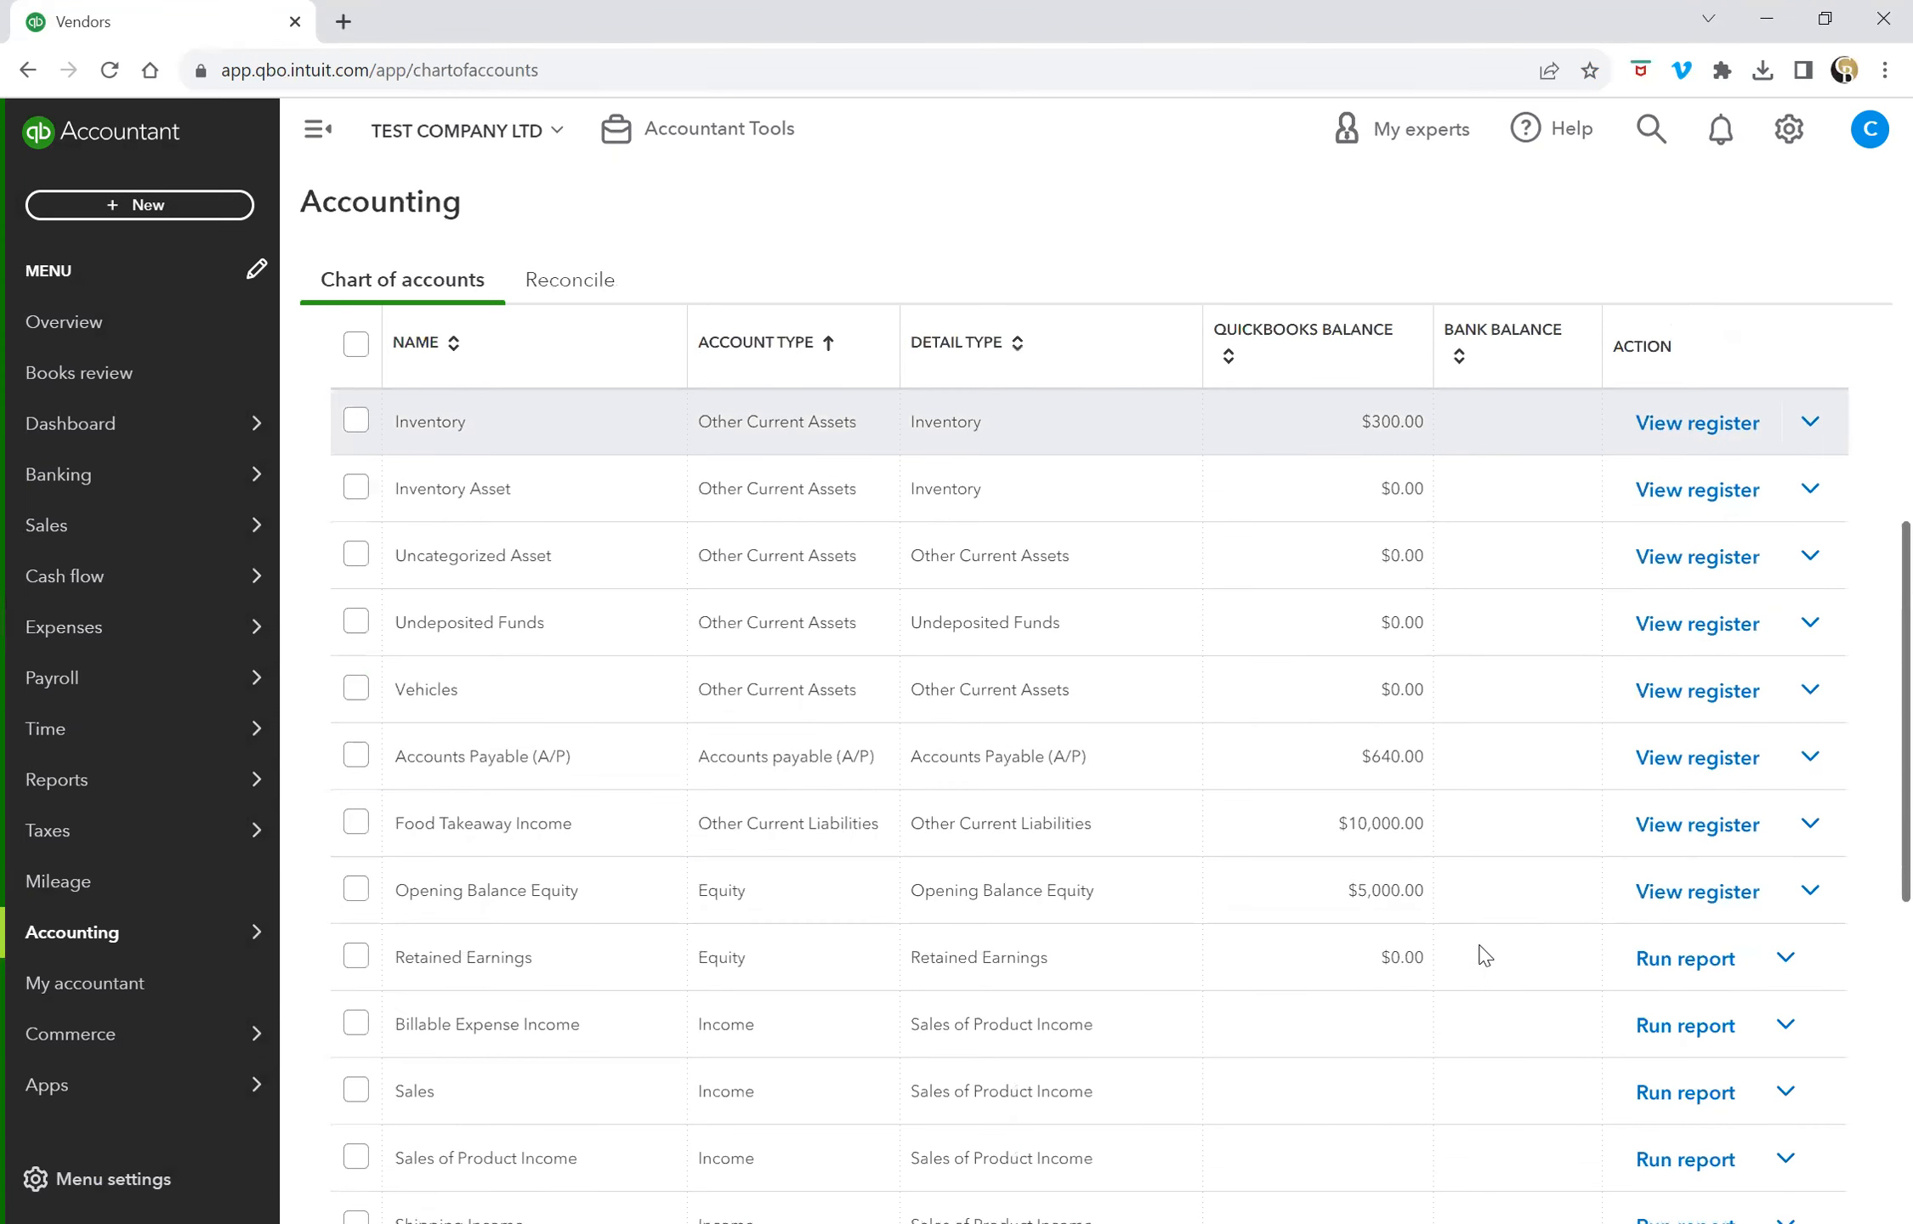
pyautogui.scroll(-5, 1484, 955)
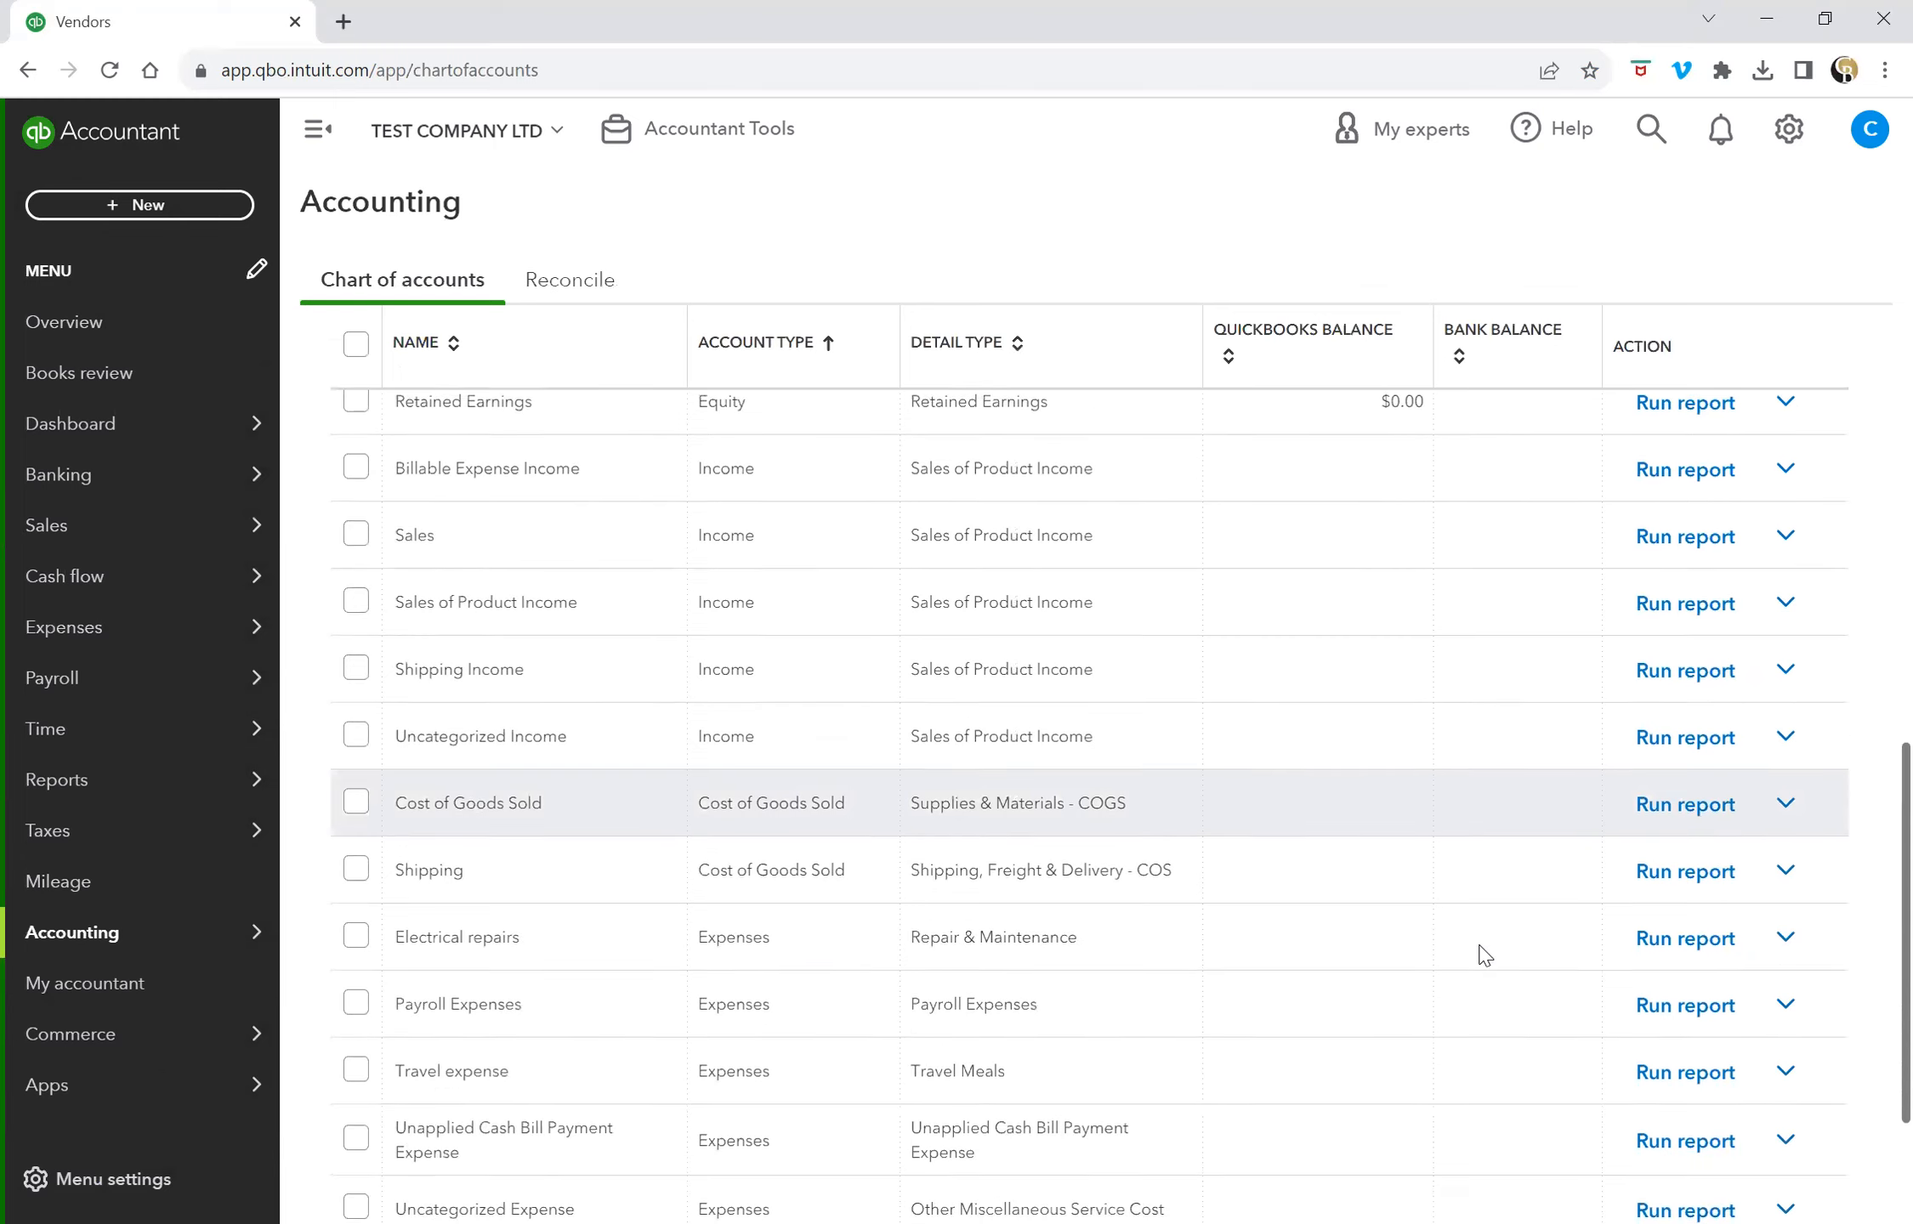
pyautogui.scroll(15, 1484, 955)
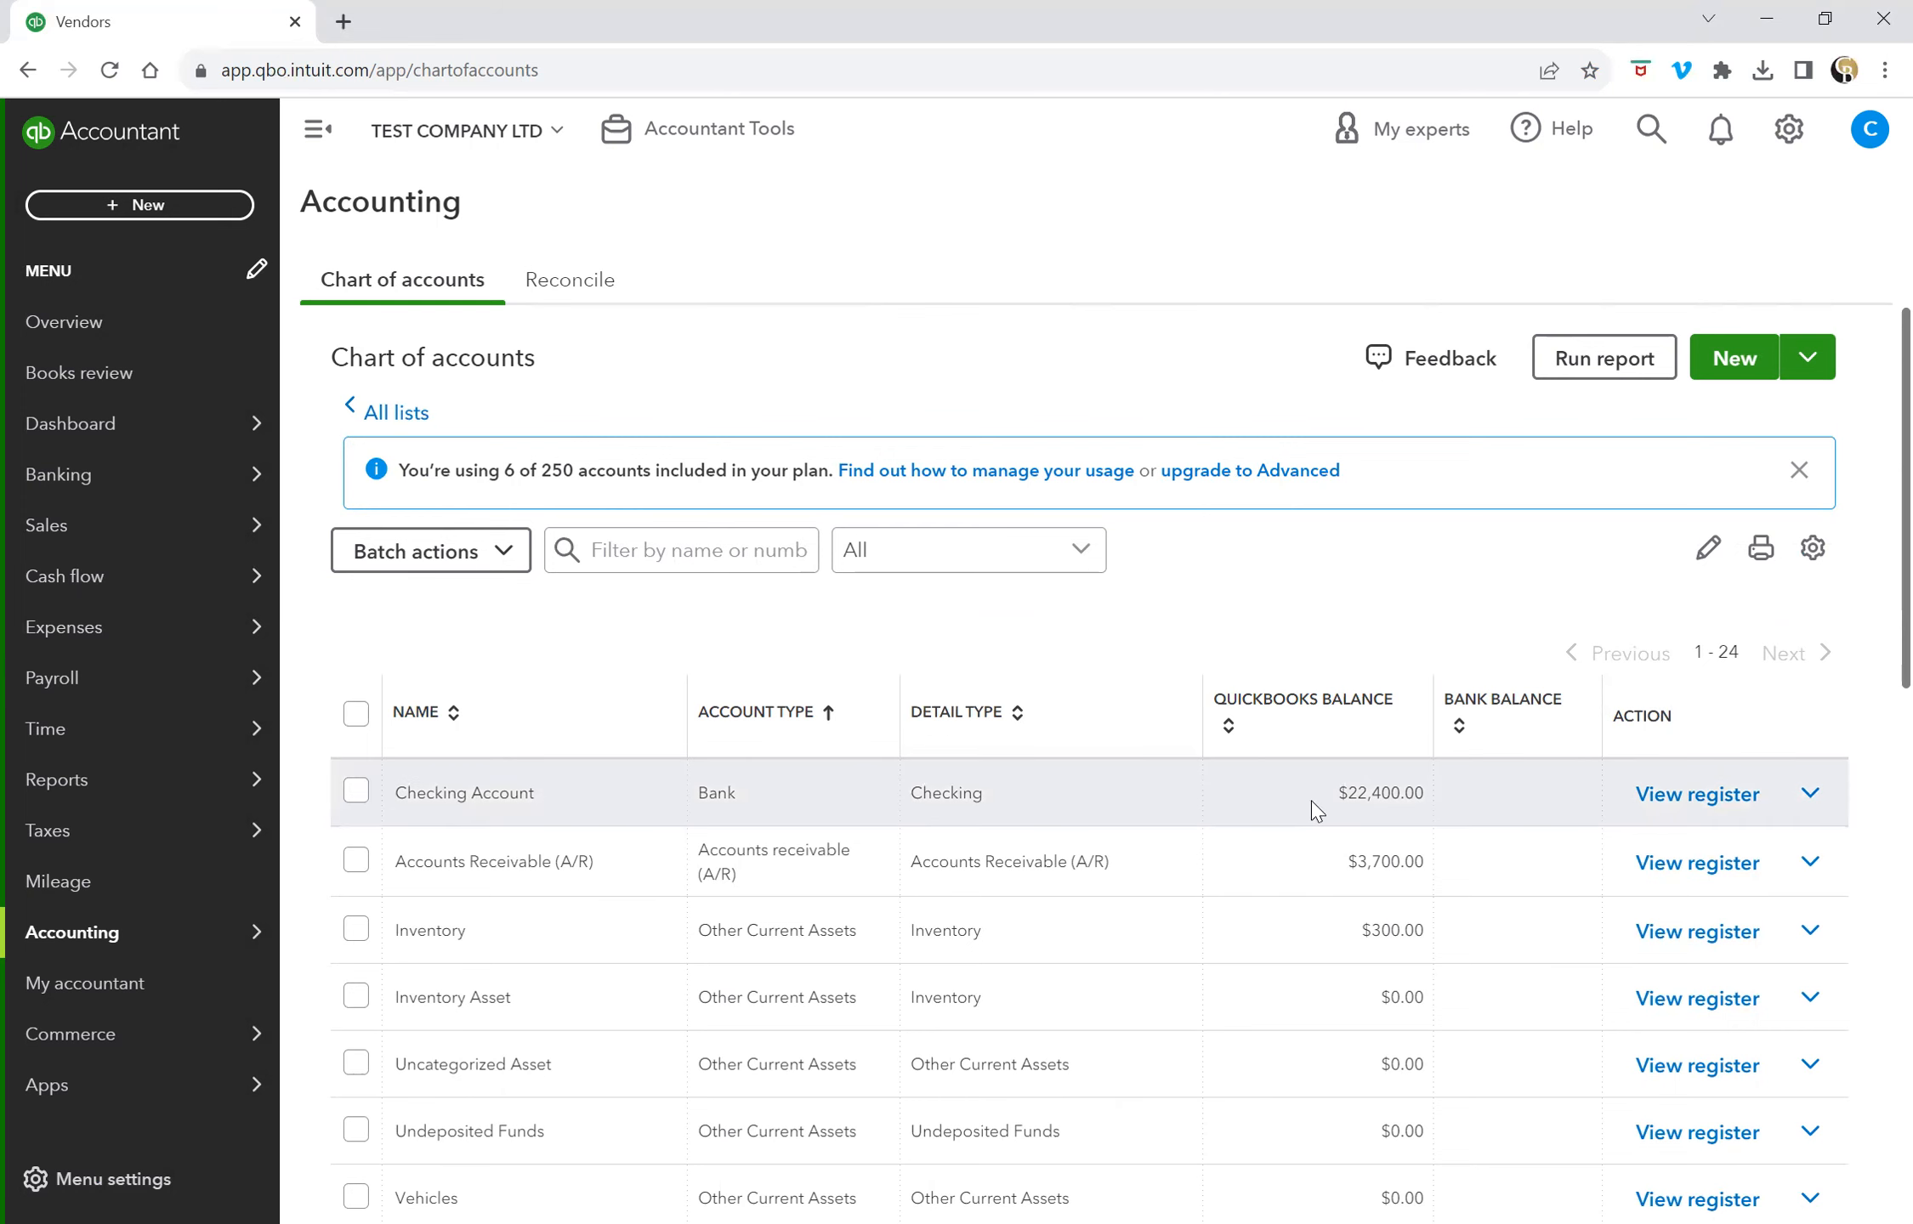
pyautogui.scroll(-1, 1326, 872)
pyautogui.scroll(-3, 1329, 872)
pyautogui.scroll(-2, 1329, 871)
pyautogui.scroll(-4, 1329, 872)
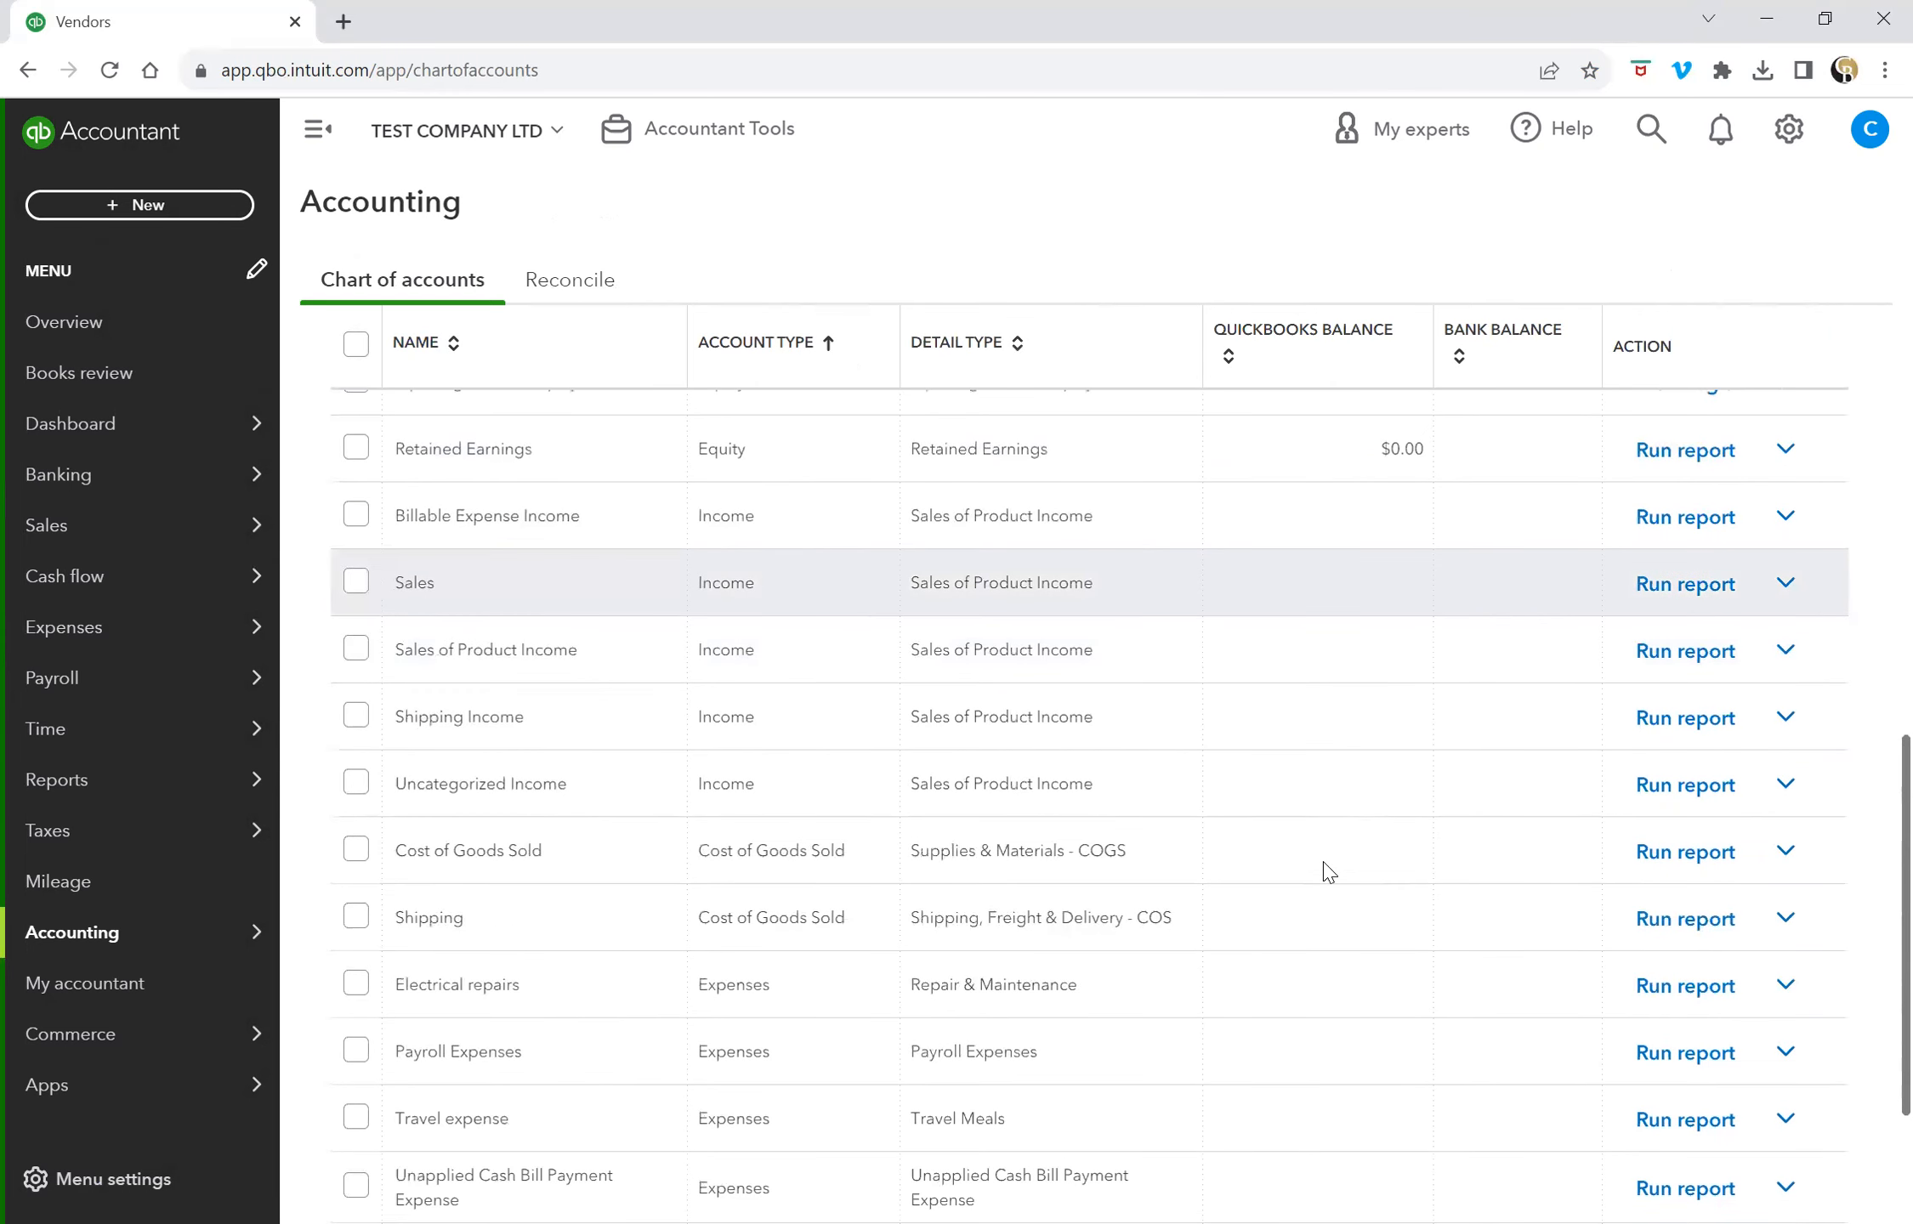
pyautogui.scroll(9, 1328, 871)
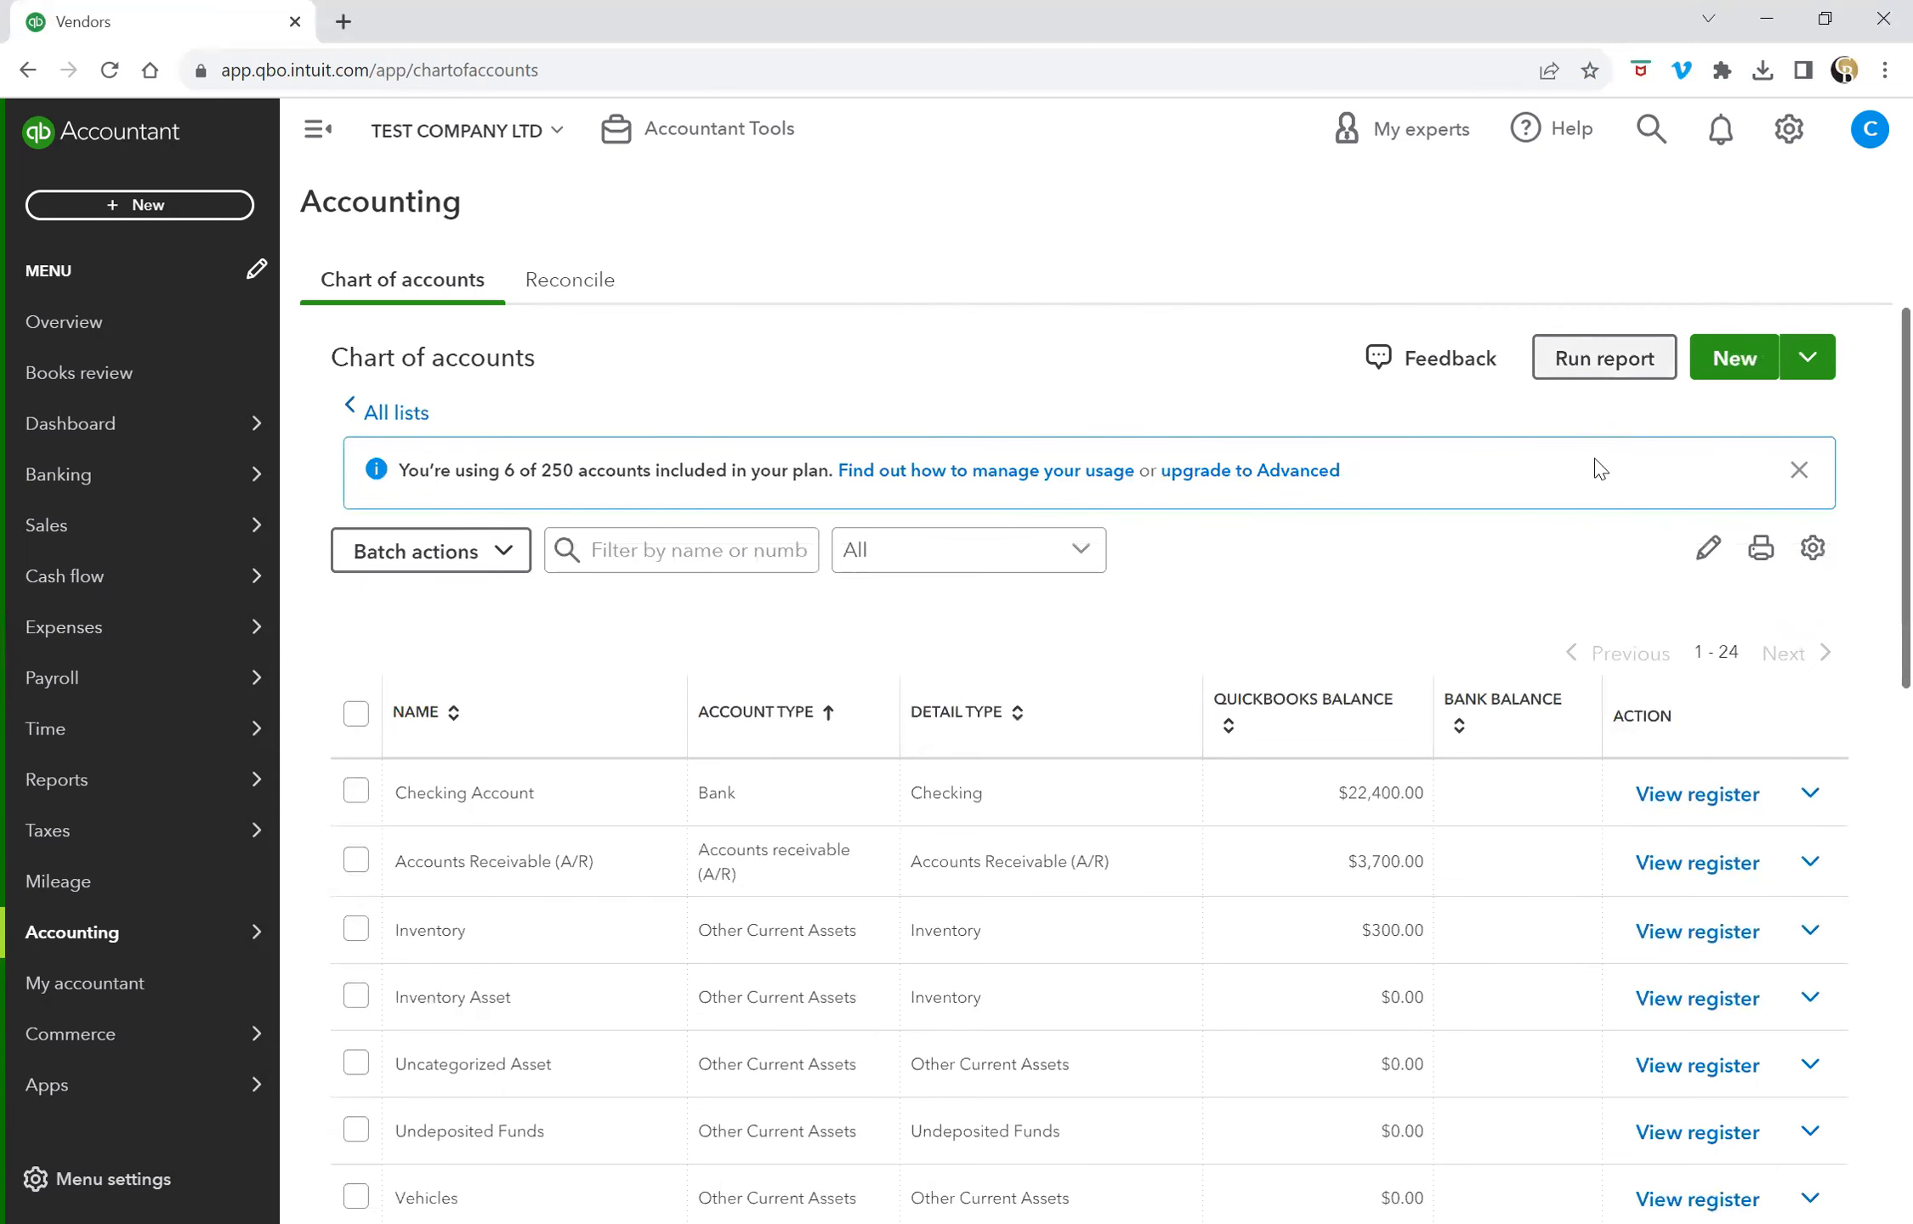
# Step: Start a new account of the Expenses type and file it under the Expenses category
pyautogui.click(1735, 361)
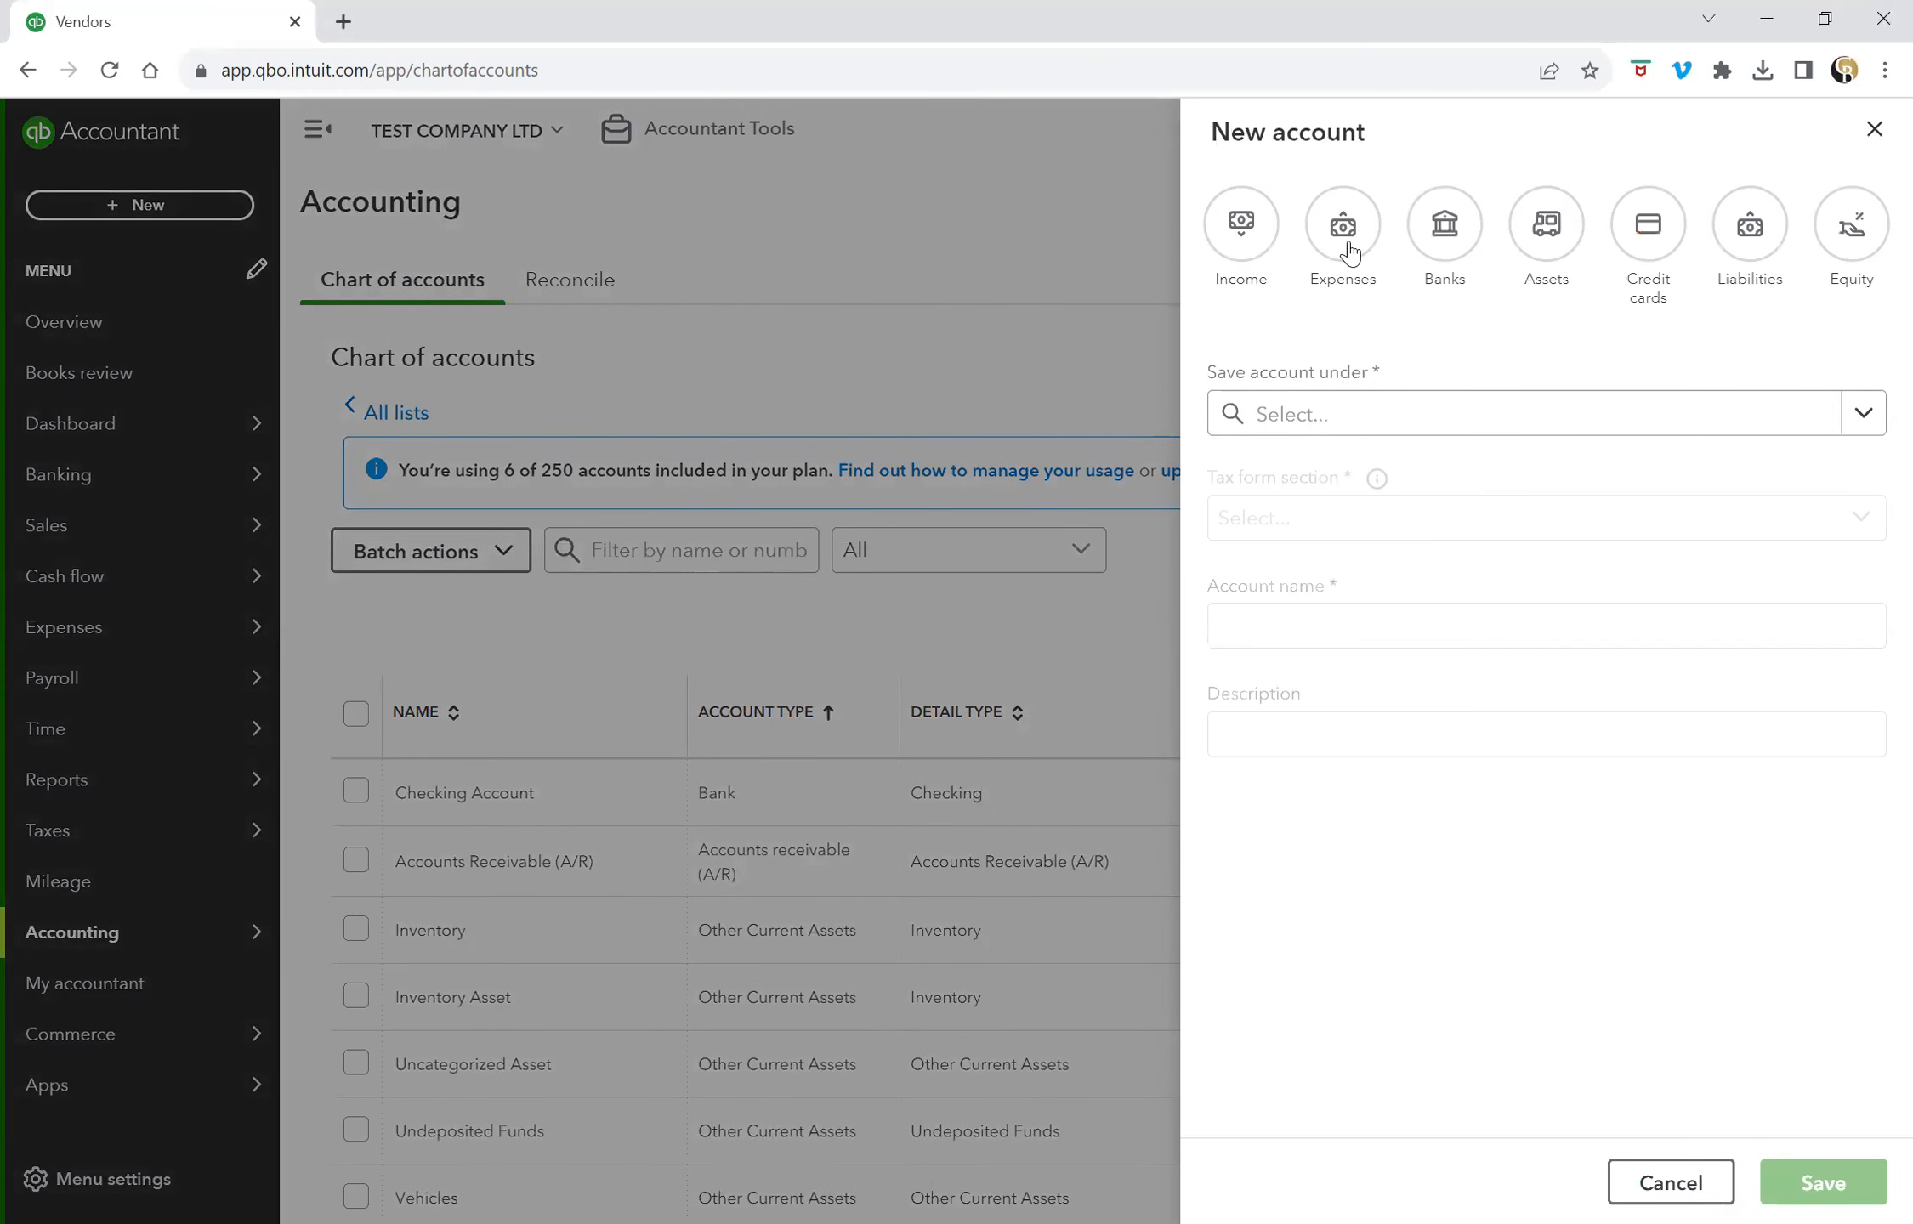
pyautogui.click(1854, 239)
pyautogui.click(1341, 235)
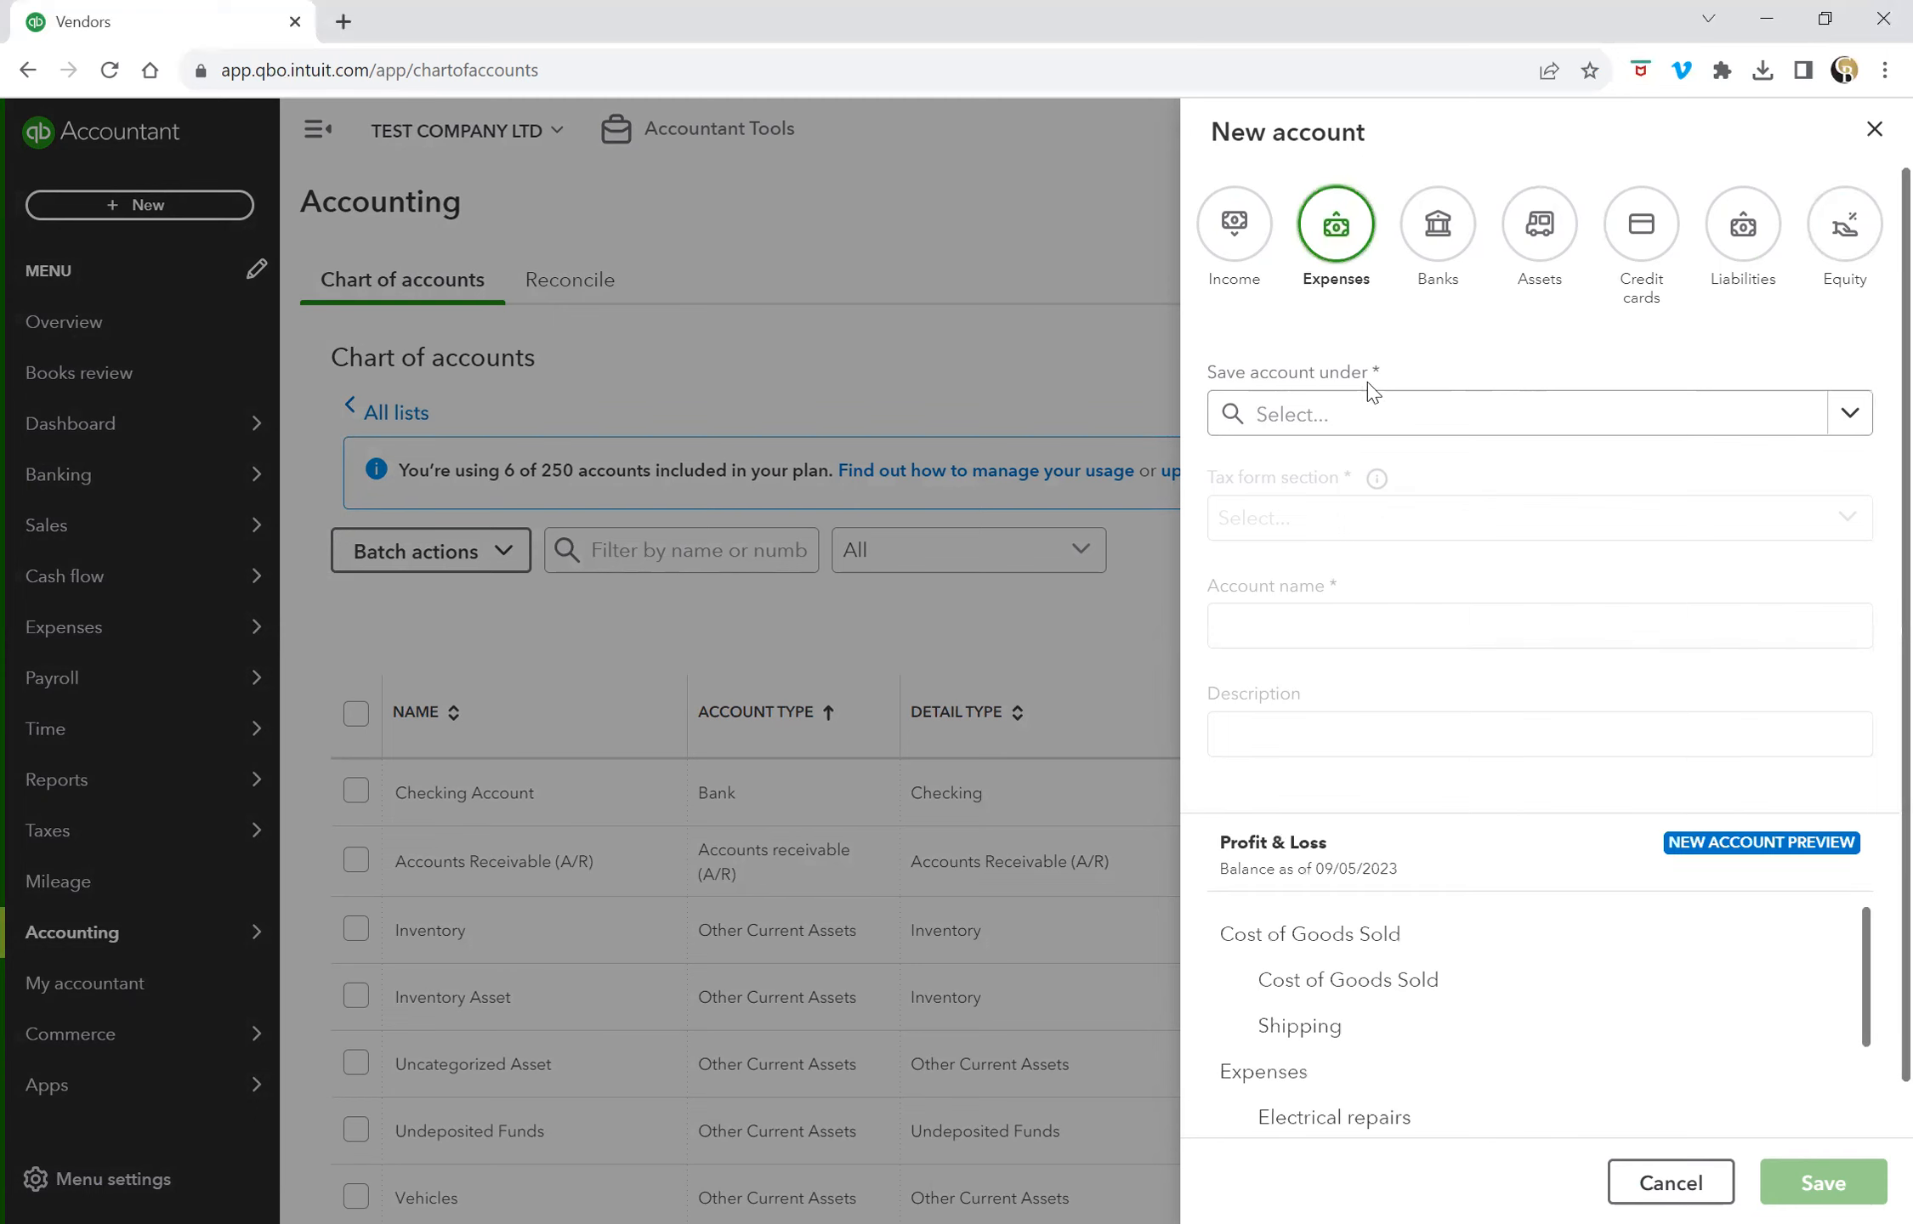
pyautogui.click(1503, 425)
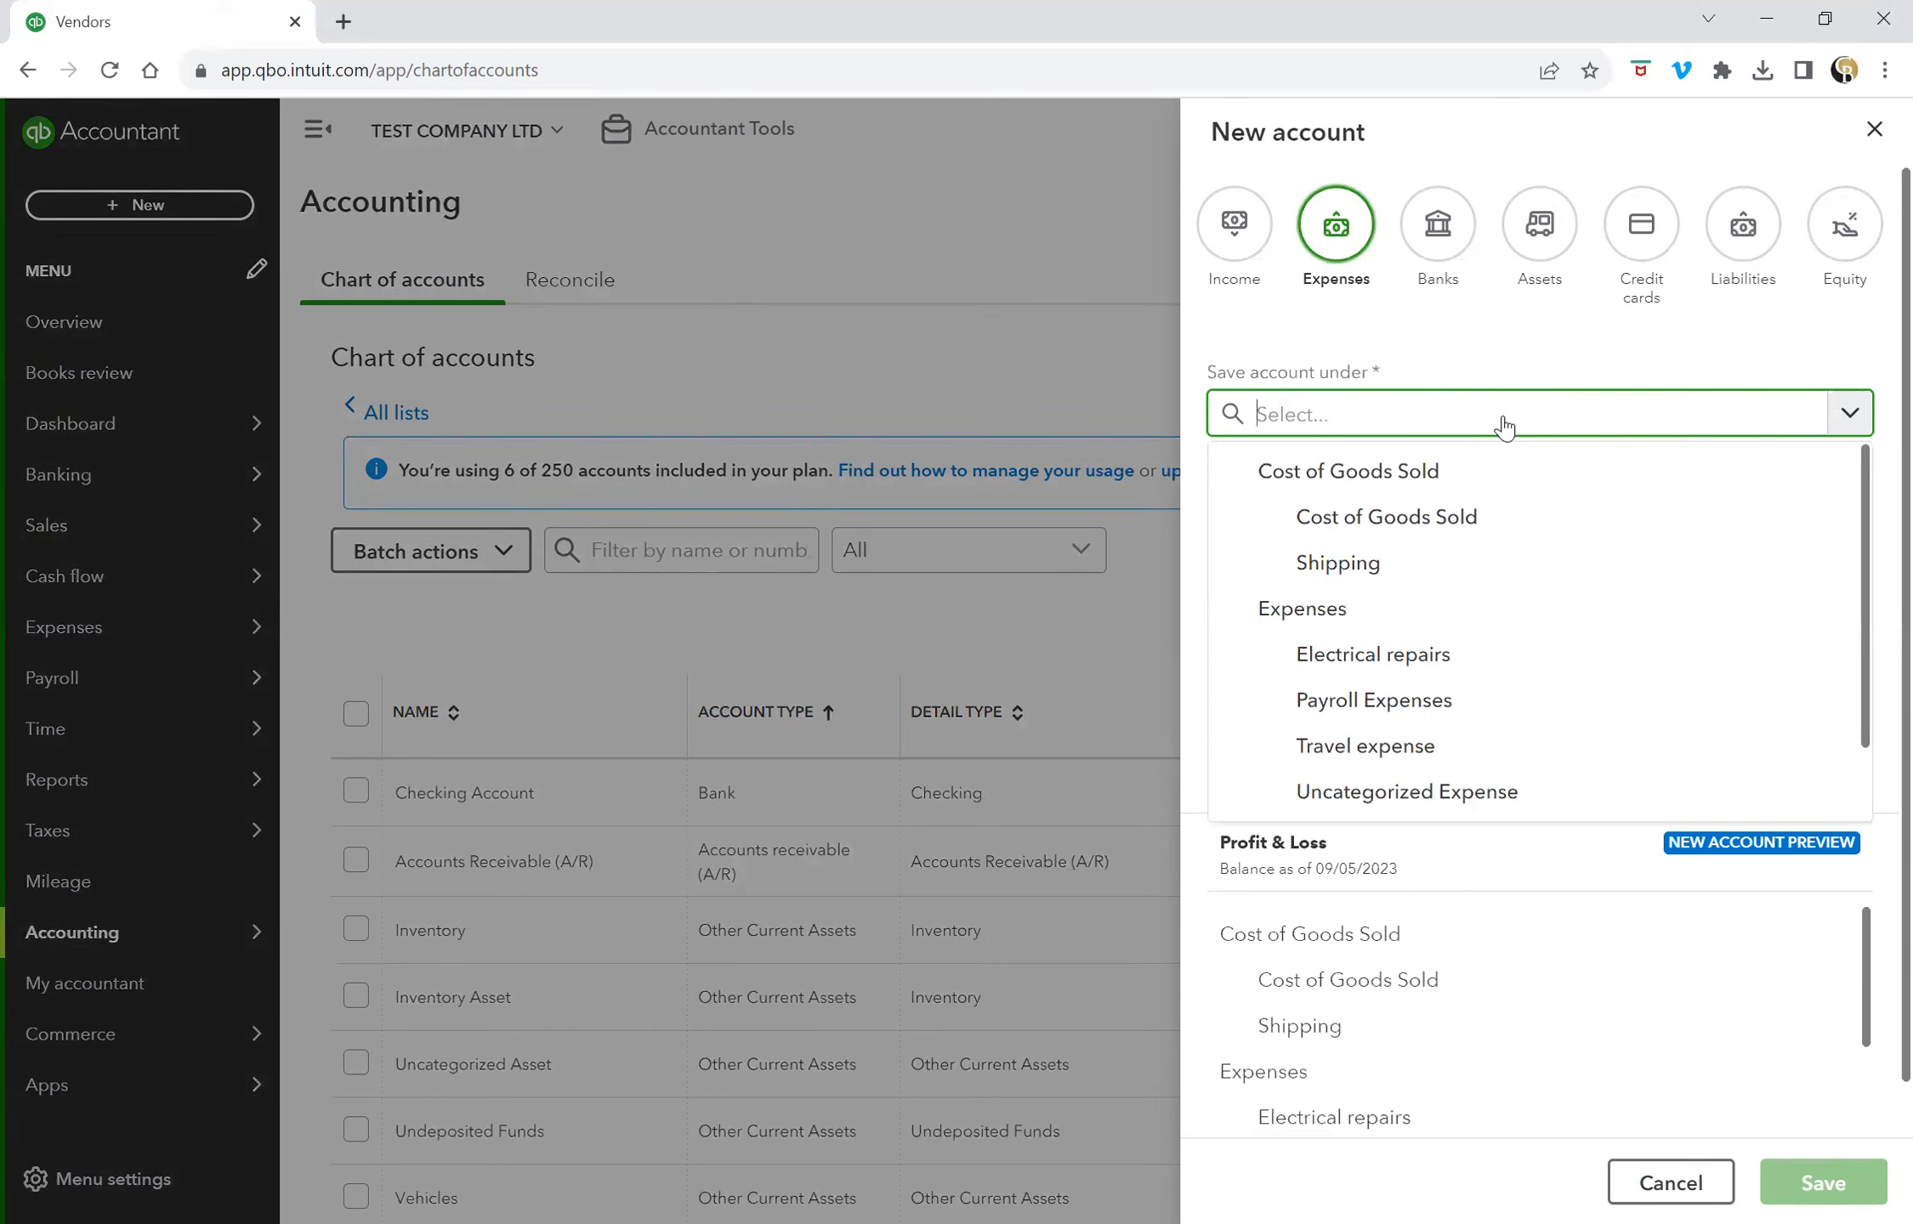
pyautogui.click(1351, 610)
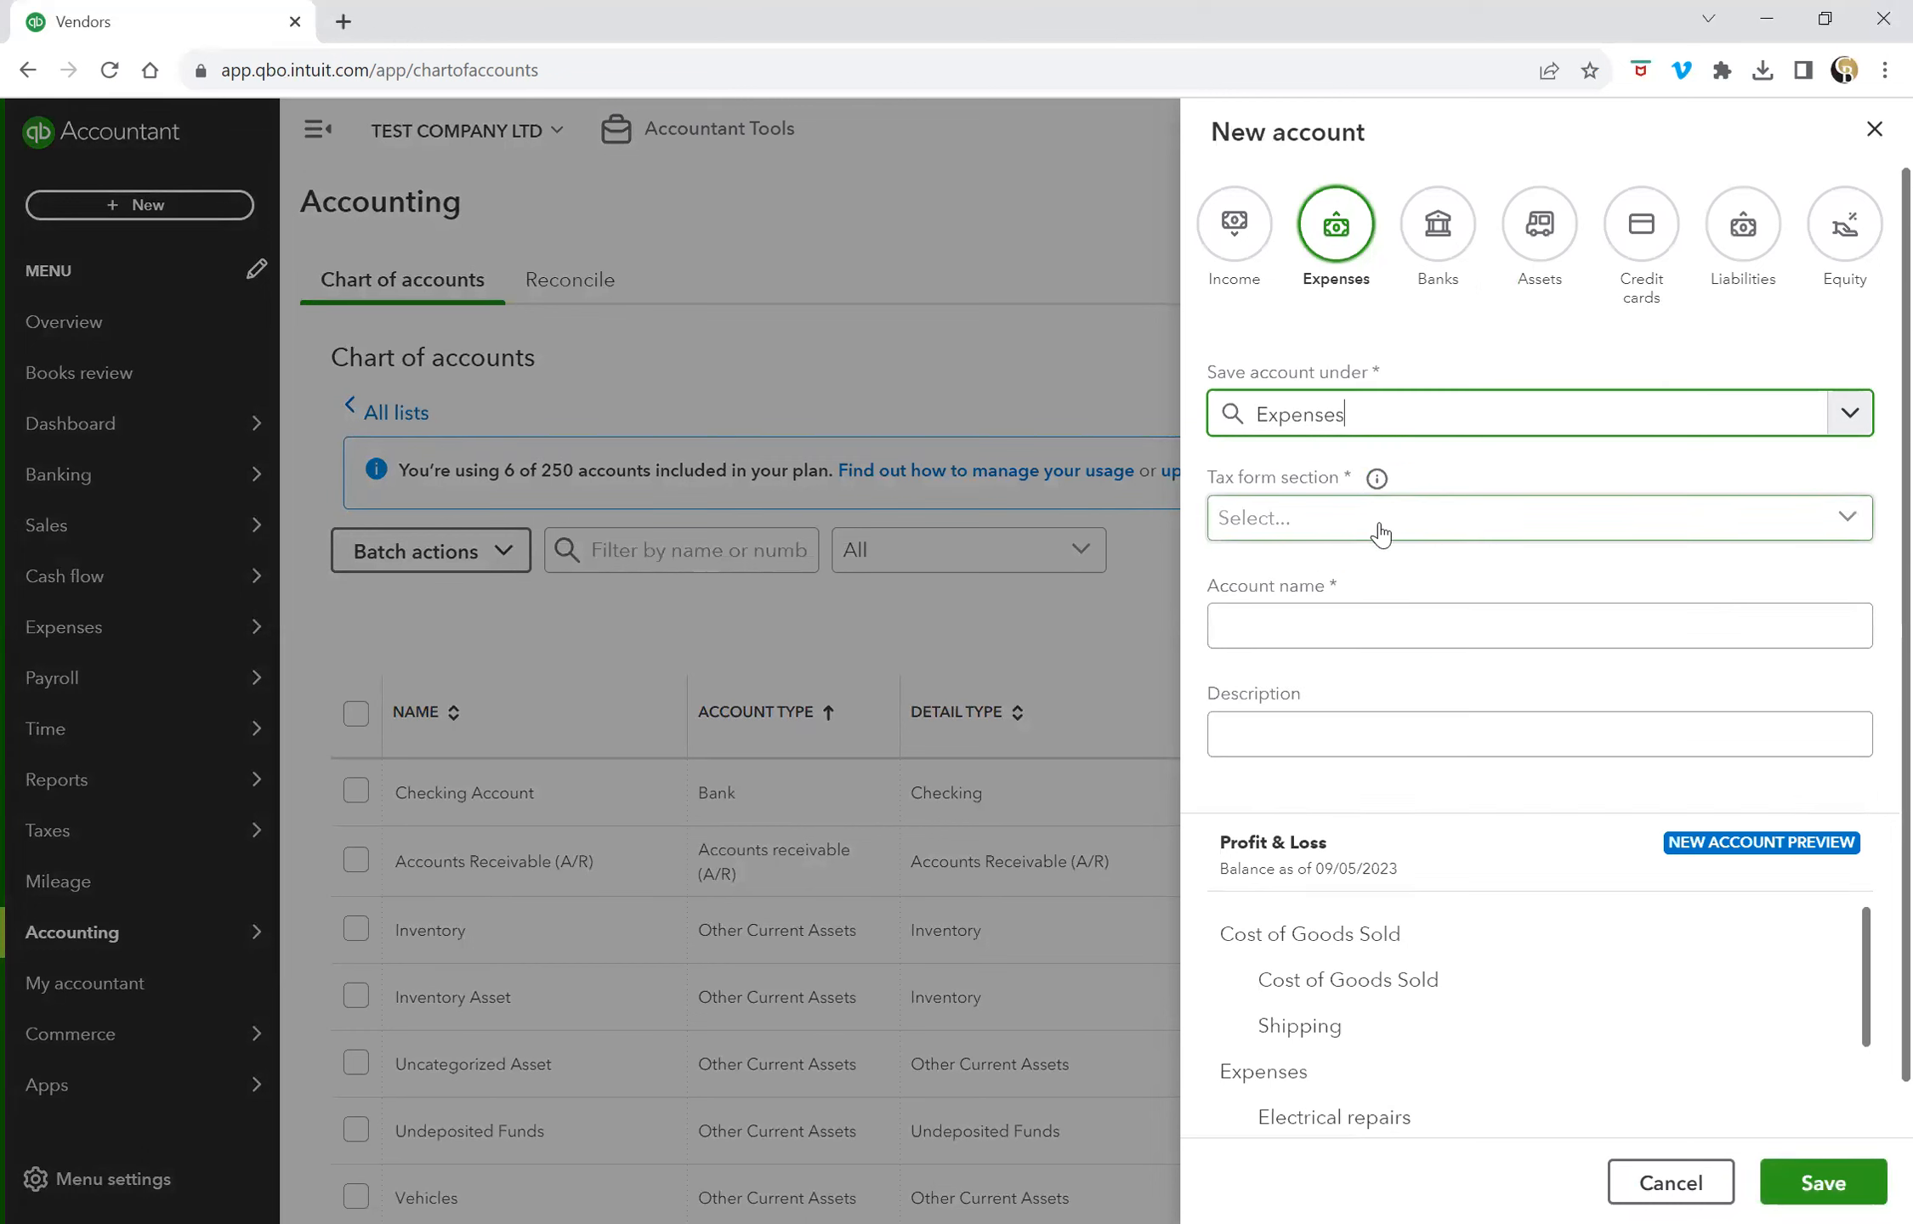
# Step: Set the new account's tax form section to Office/General Administrative Expenses
pyautogui.click(1380, 533)
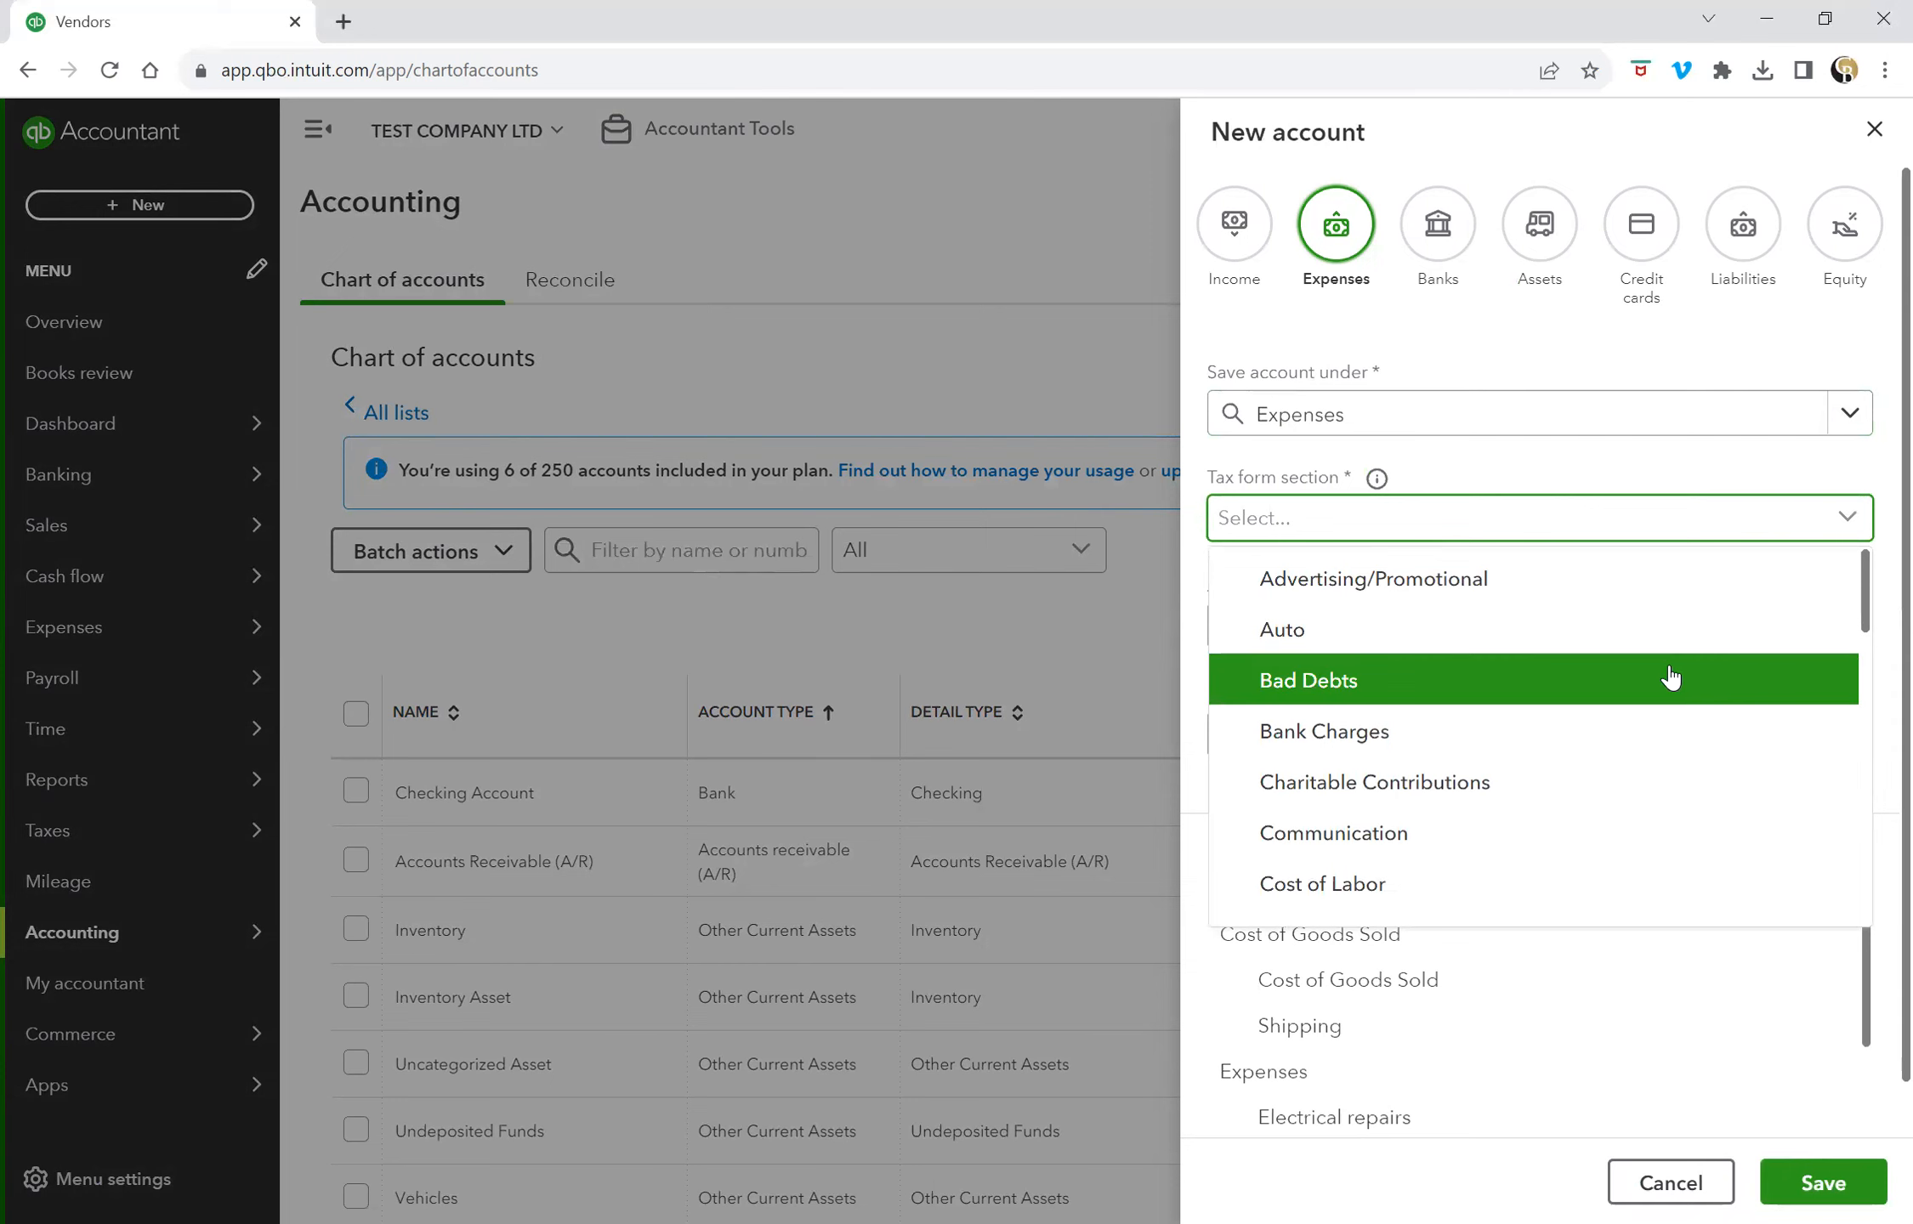
pyautogui.scroll(-1, 1671, 678)
pyautogui.scroll(-2, 1671, 678)
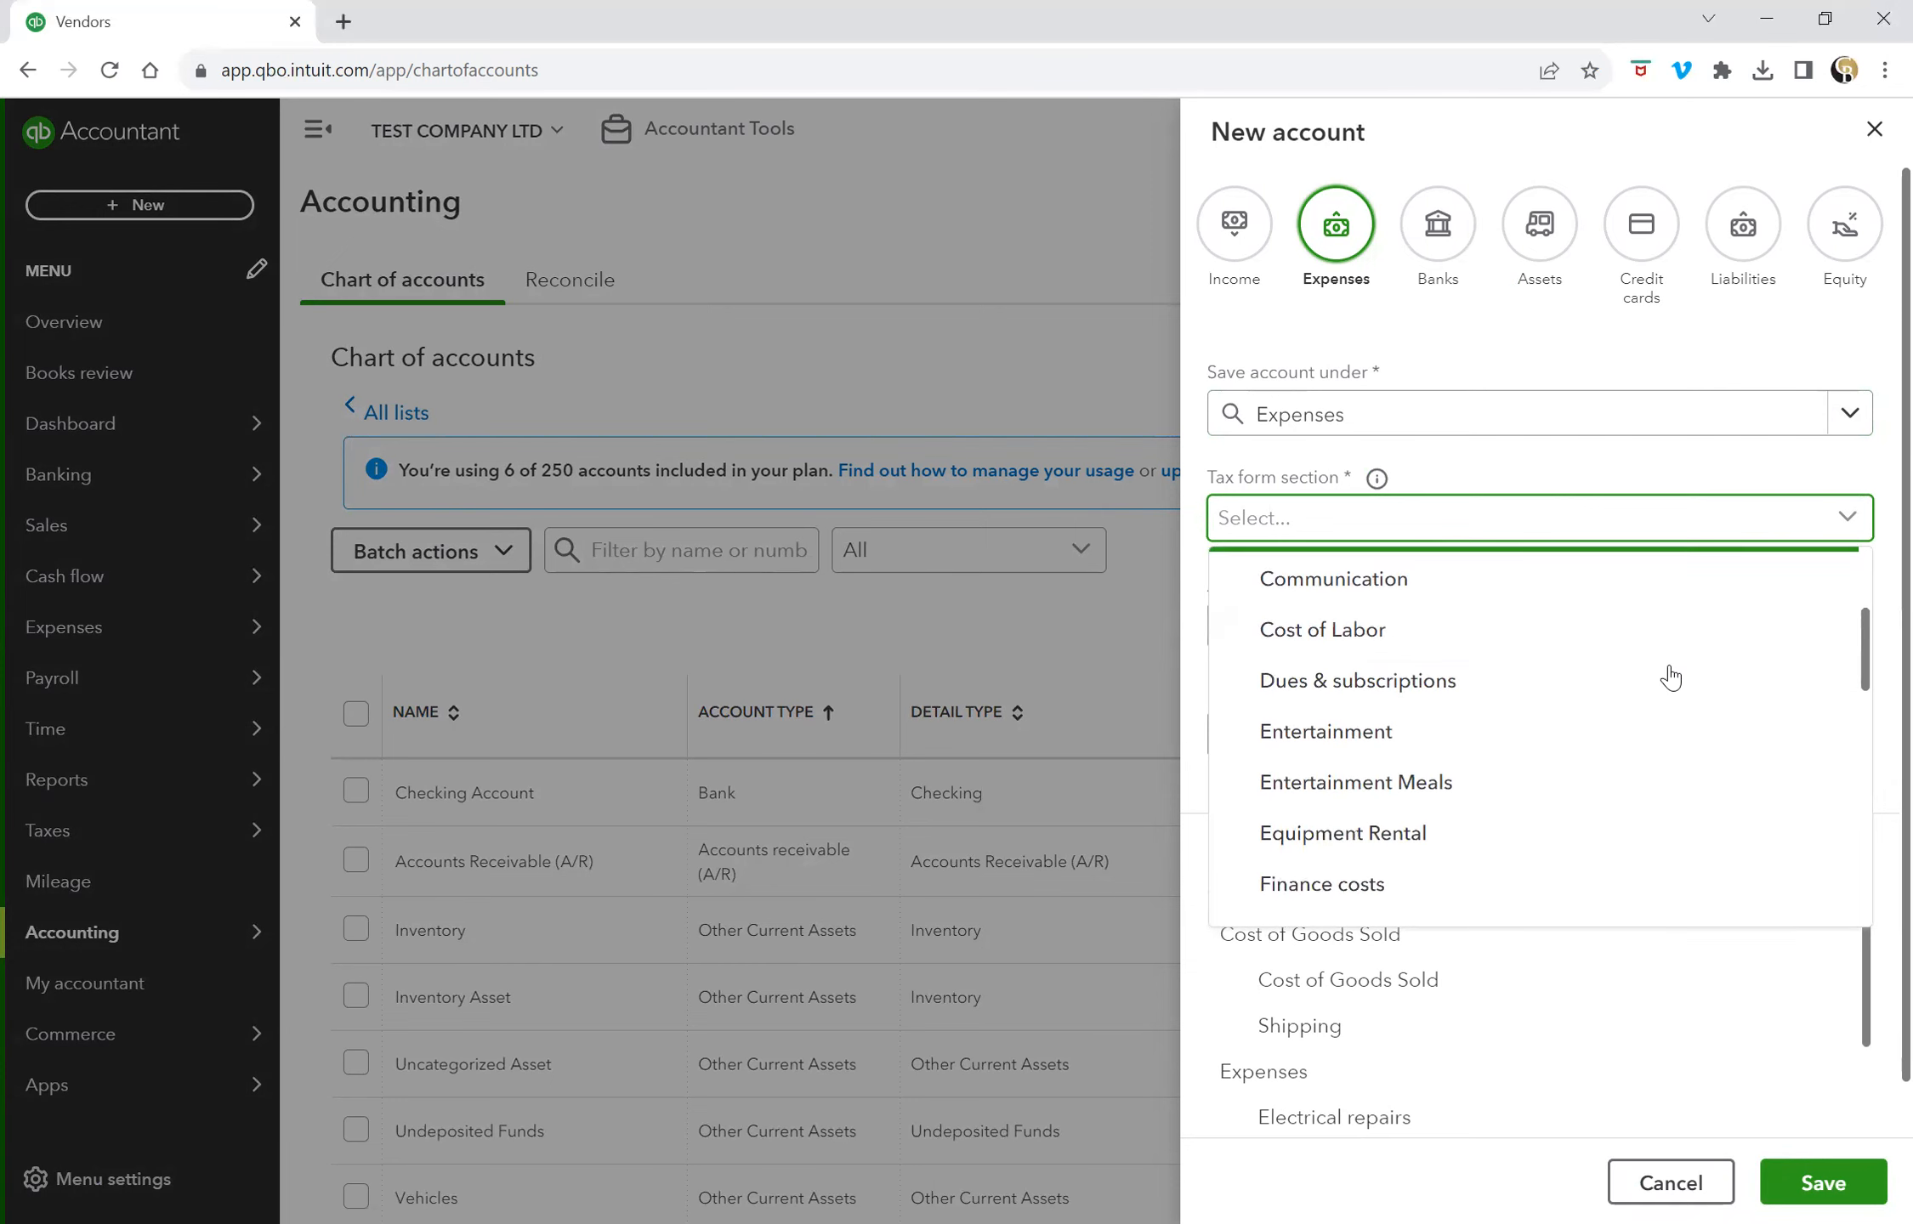
pyautogui.scroll(1, 1671, 678)
pyautogui.scroll(2, 1671, 677)
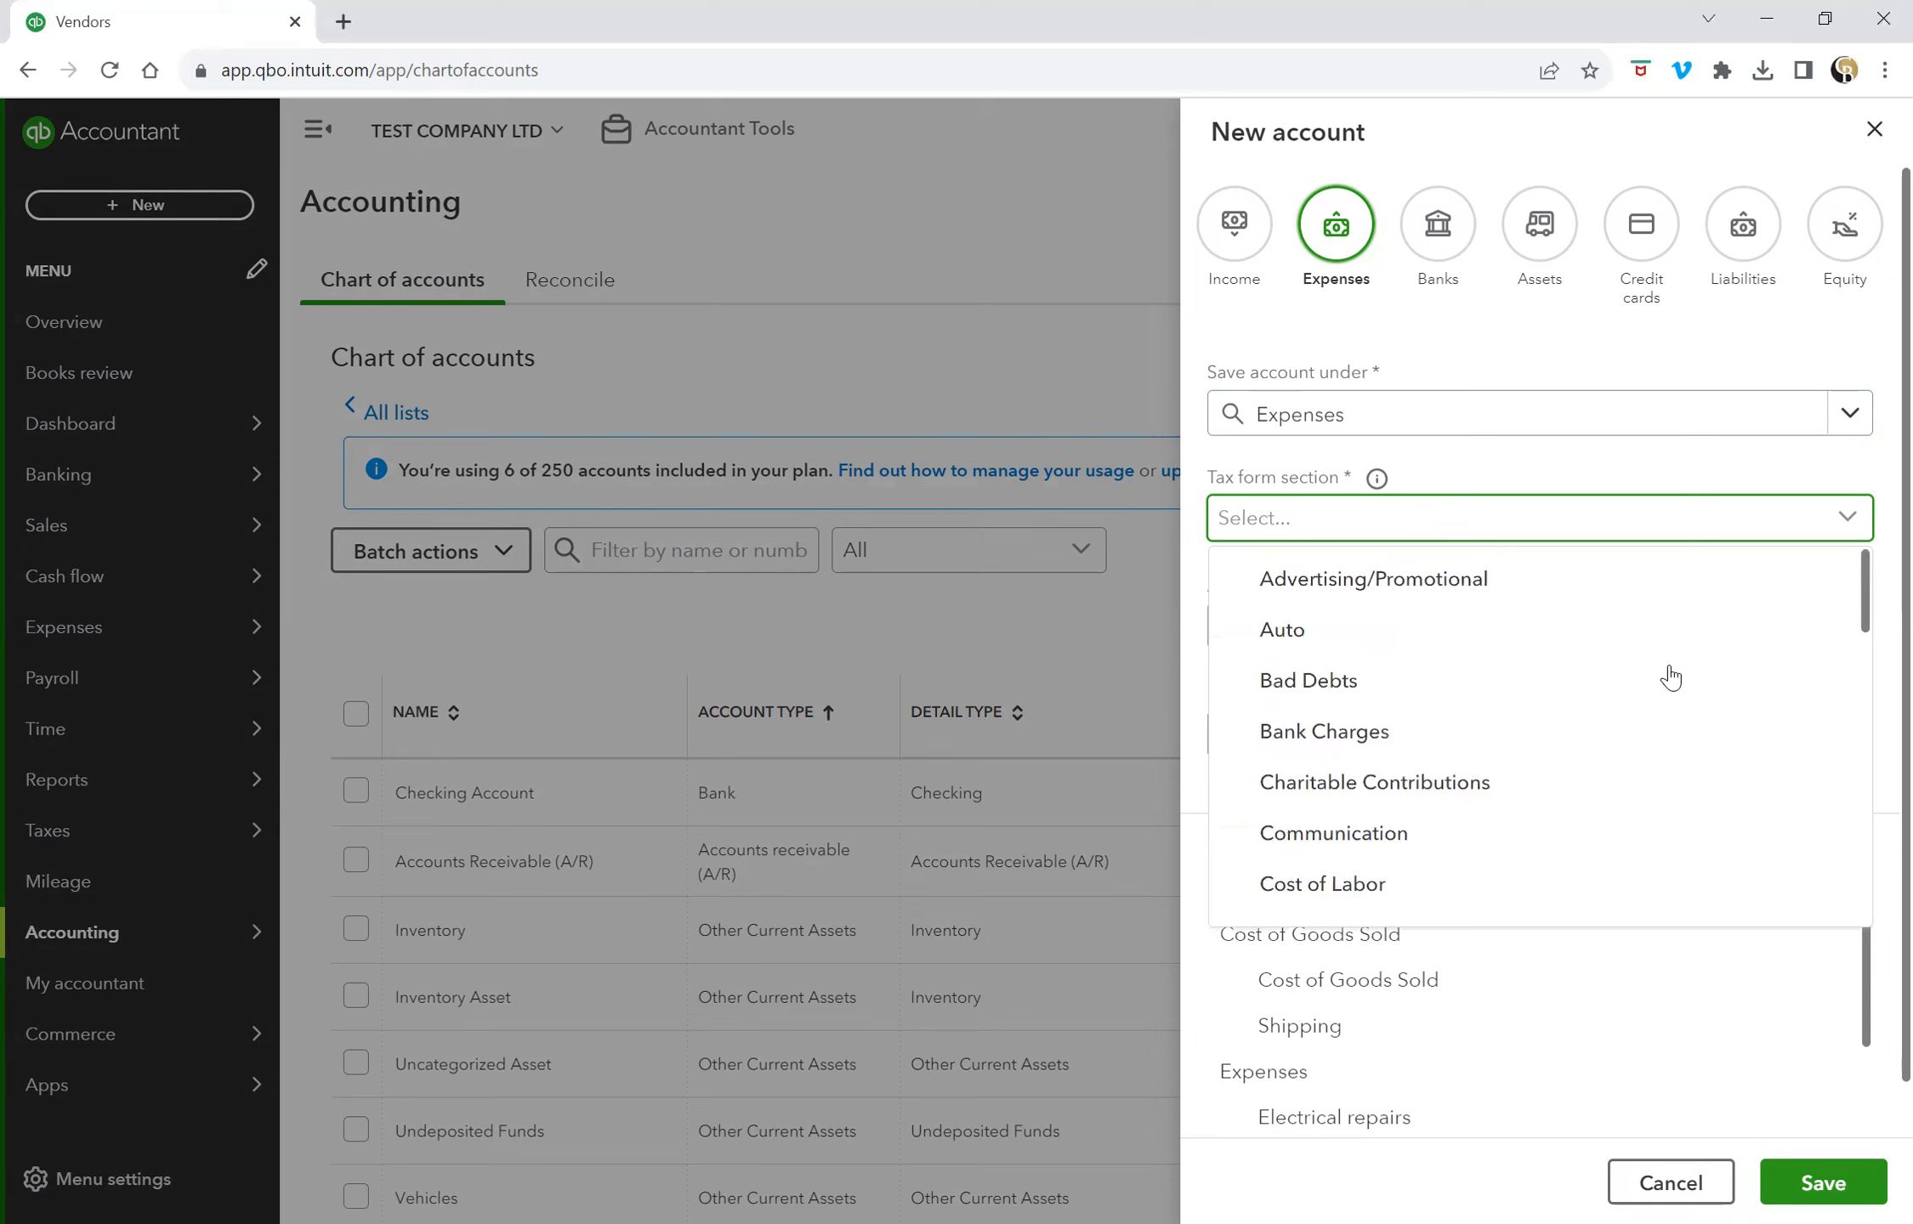
pyautogui.scroll(-3, 1670, 677)
pyautogui.scroll(-2, 1670, 678)
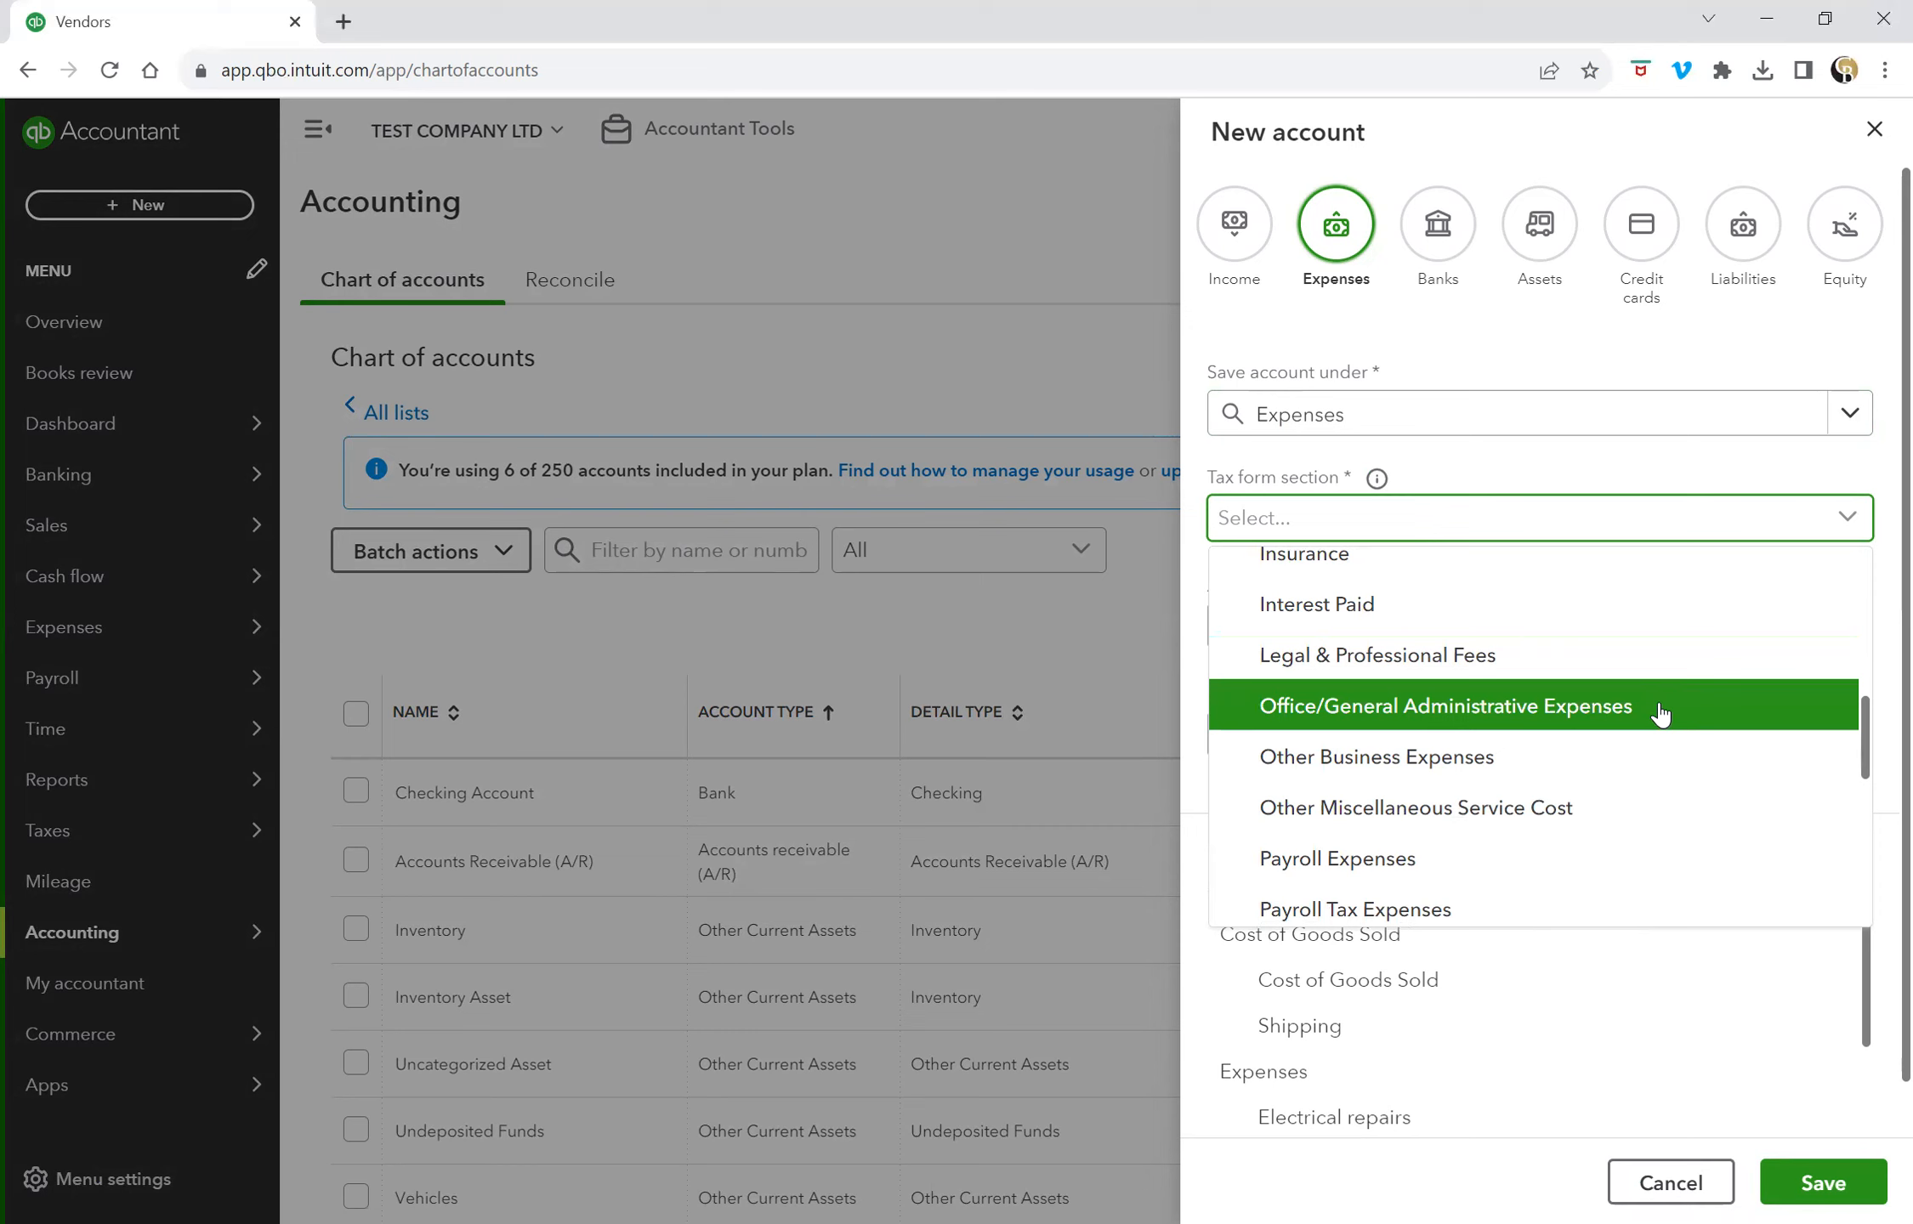
pyautogui.scroll(-2, 1660, 714)
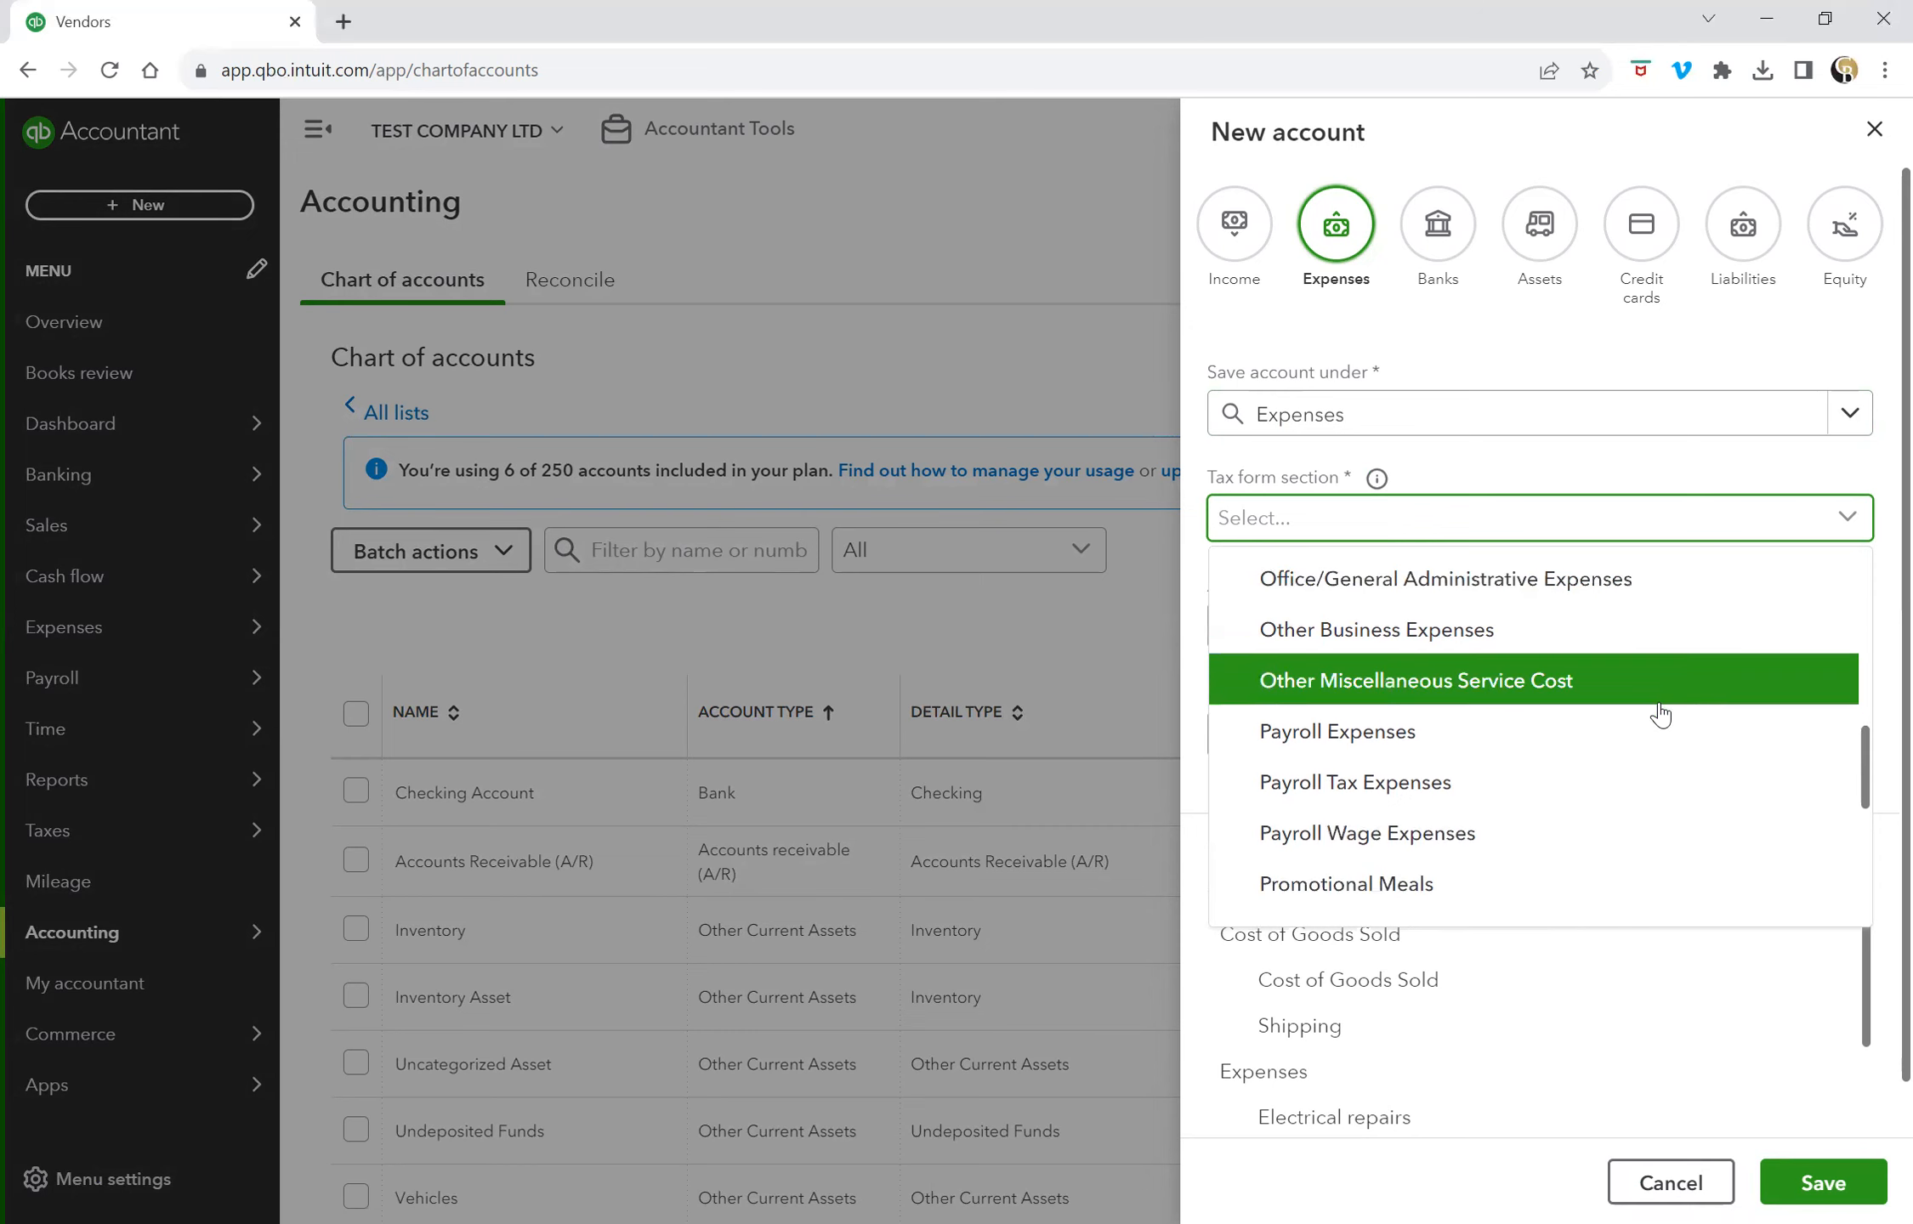
pyautogui.scroll(-4, 1661, 715)
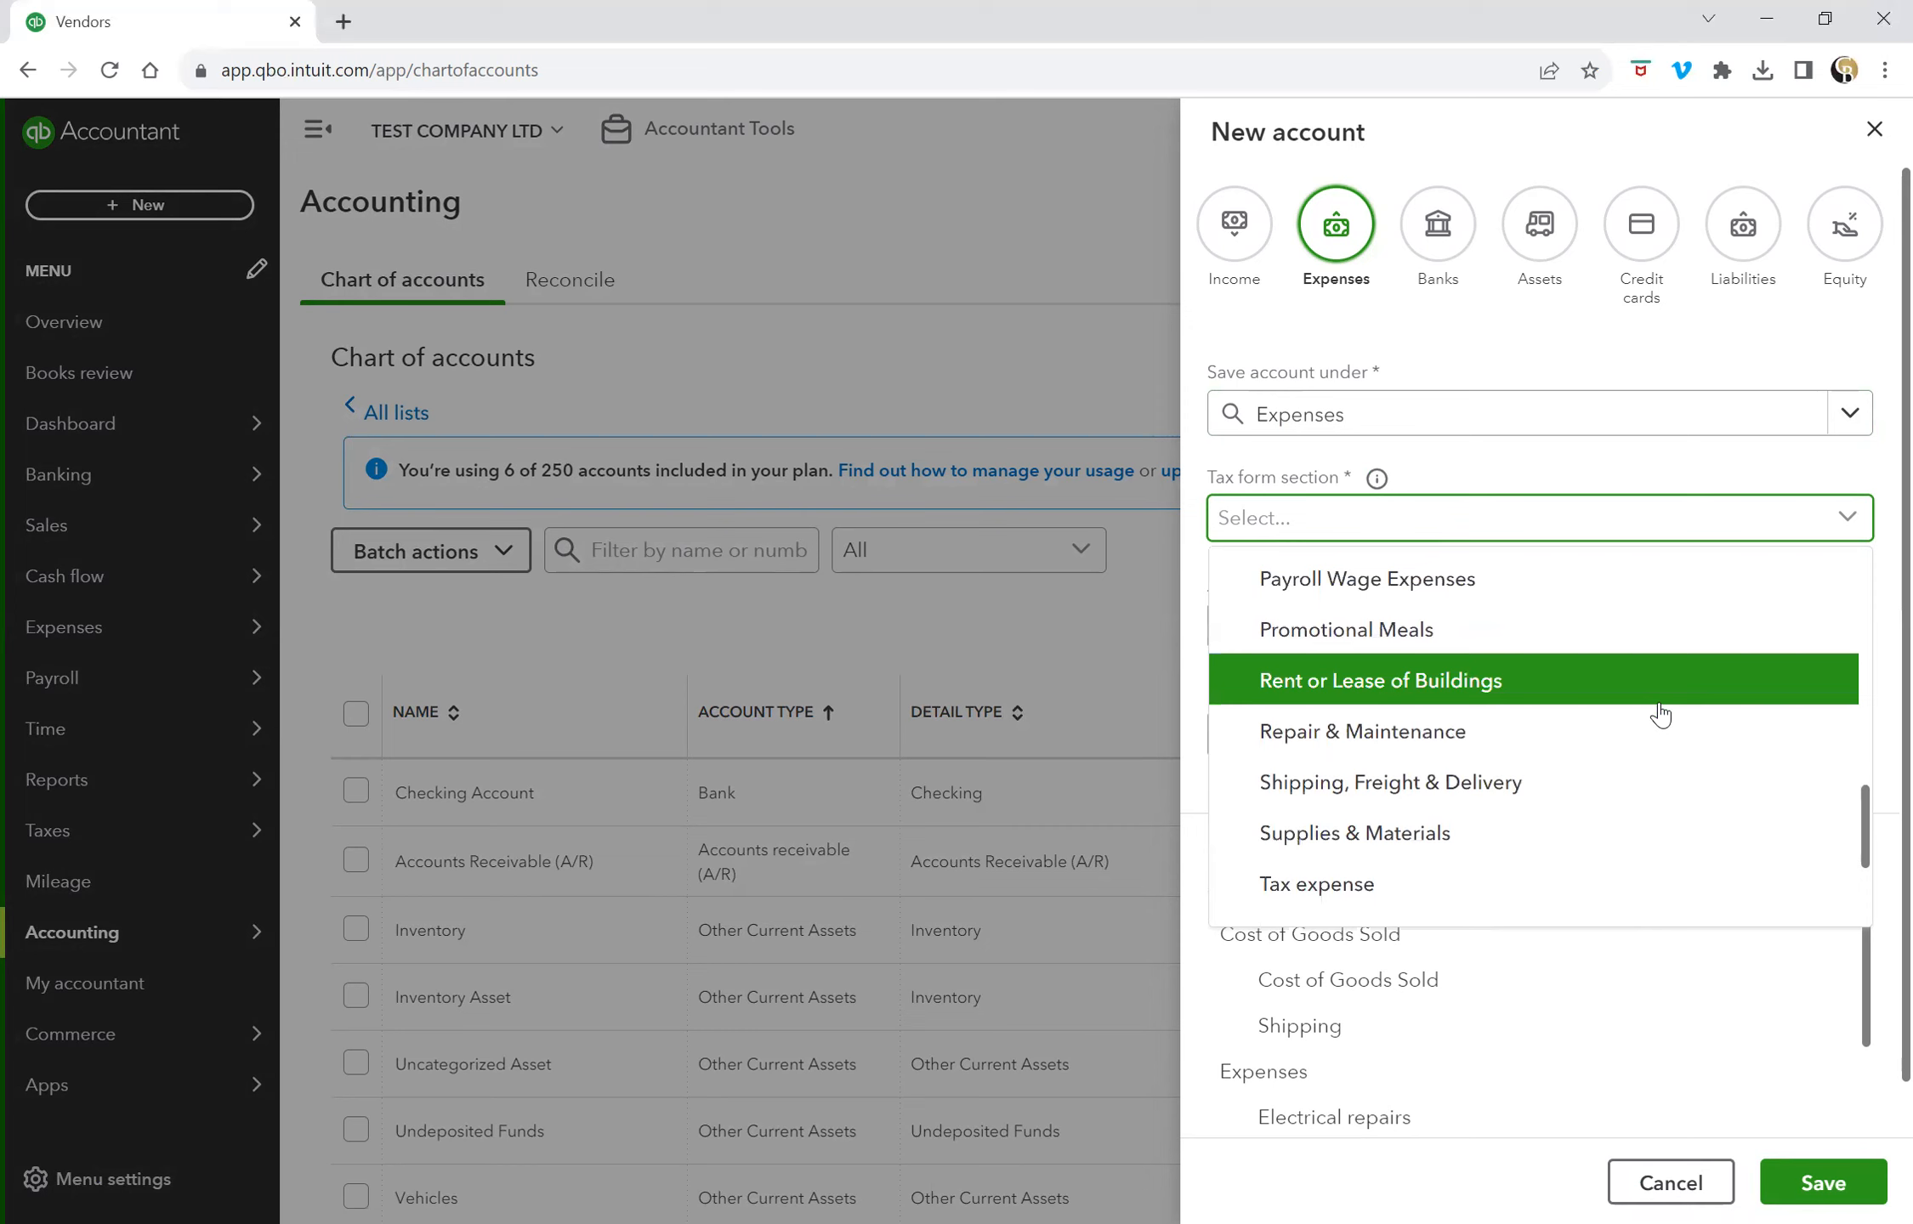
pyautogui.scroll(-4, 1661, 714)
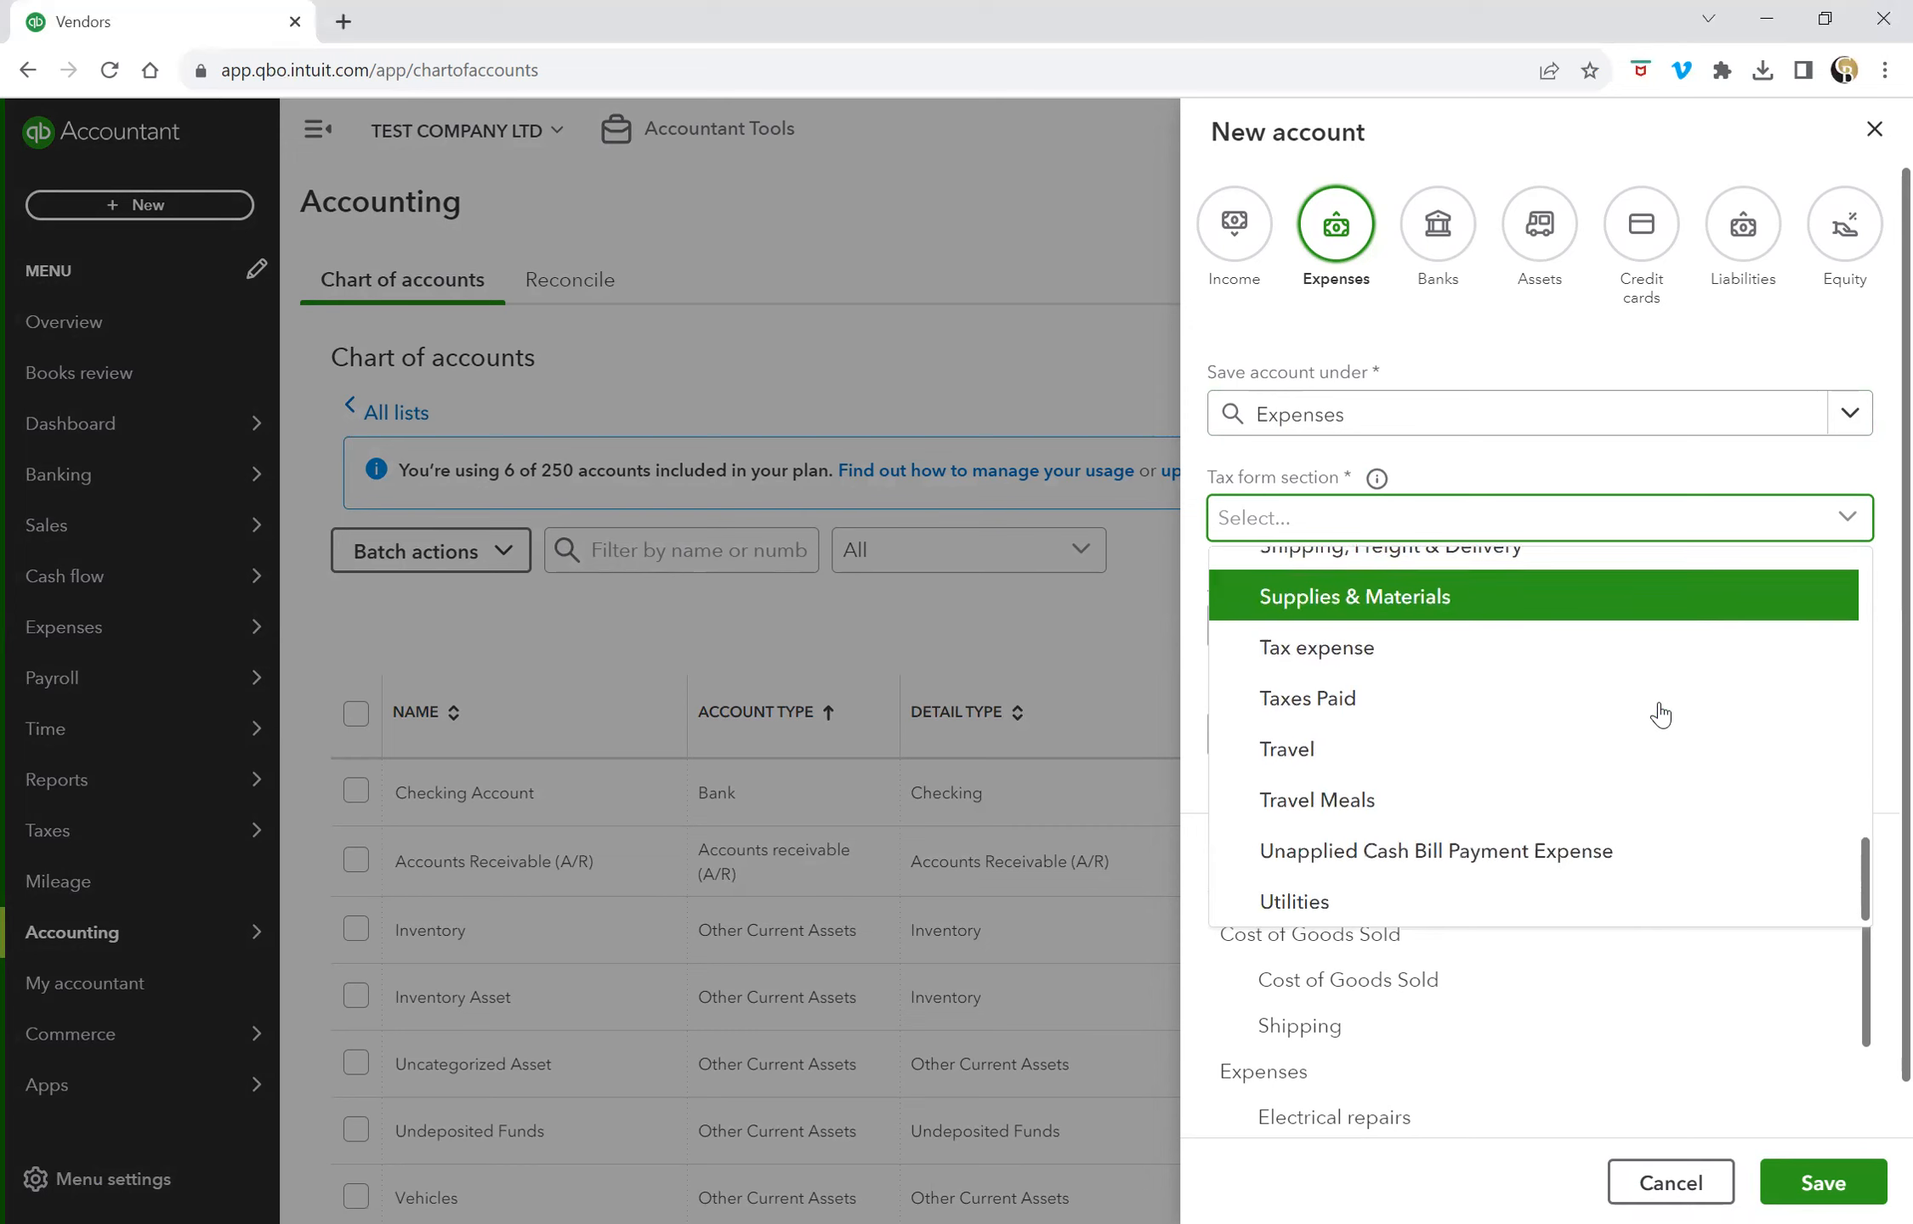
pyautogui.scroll(8, 1660, 714)
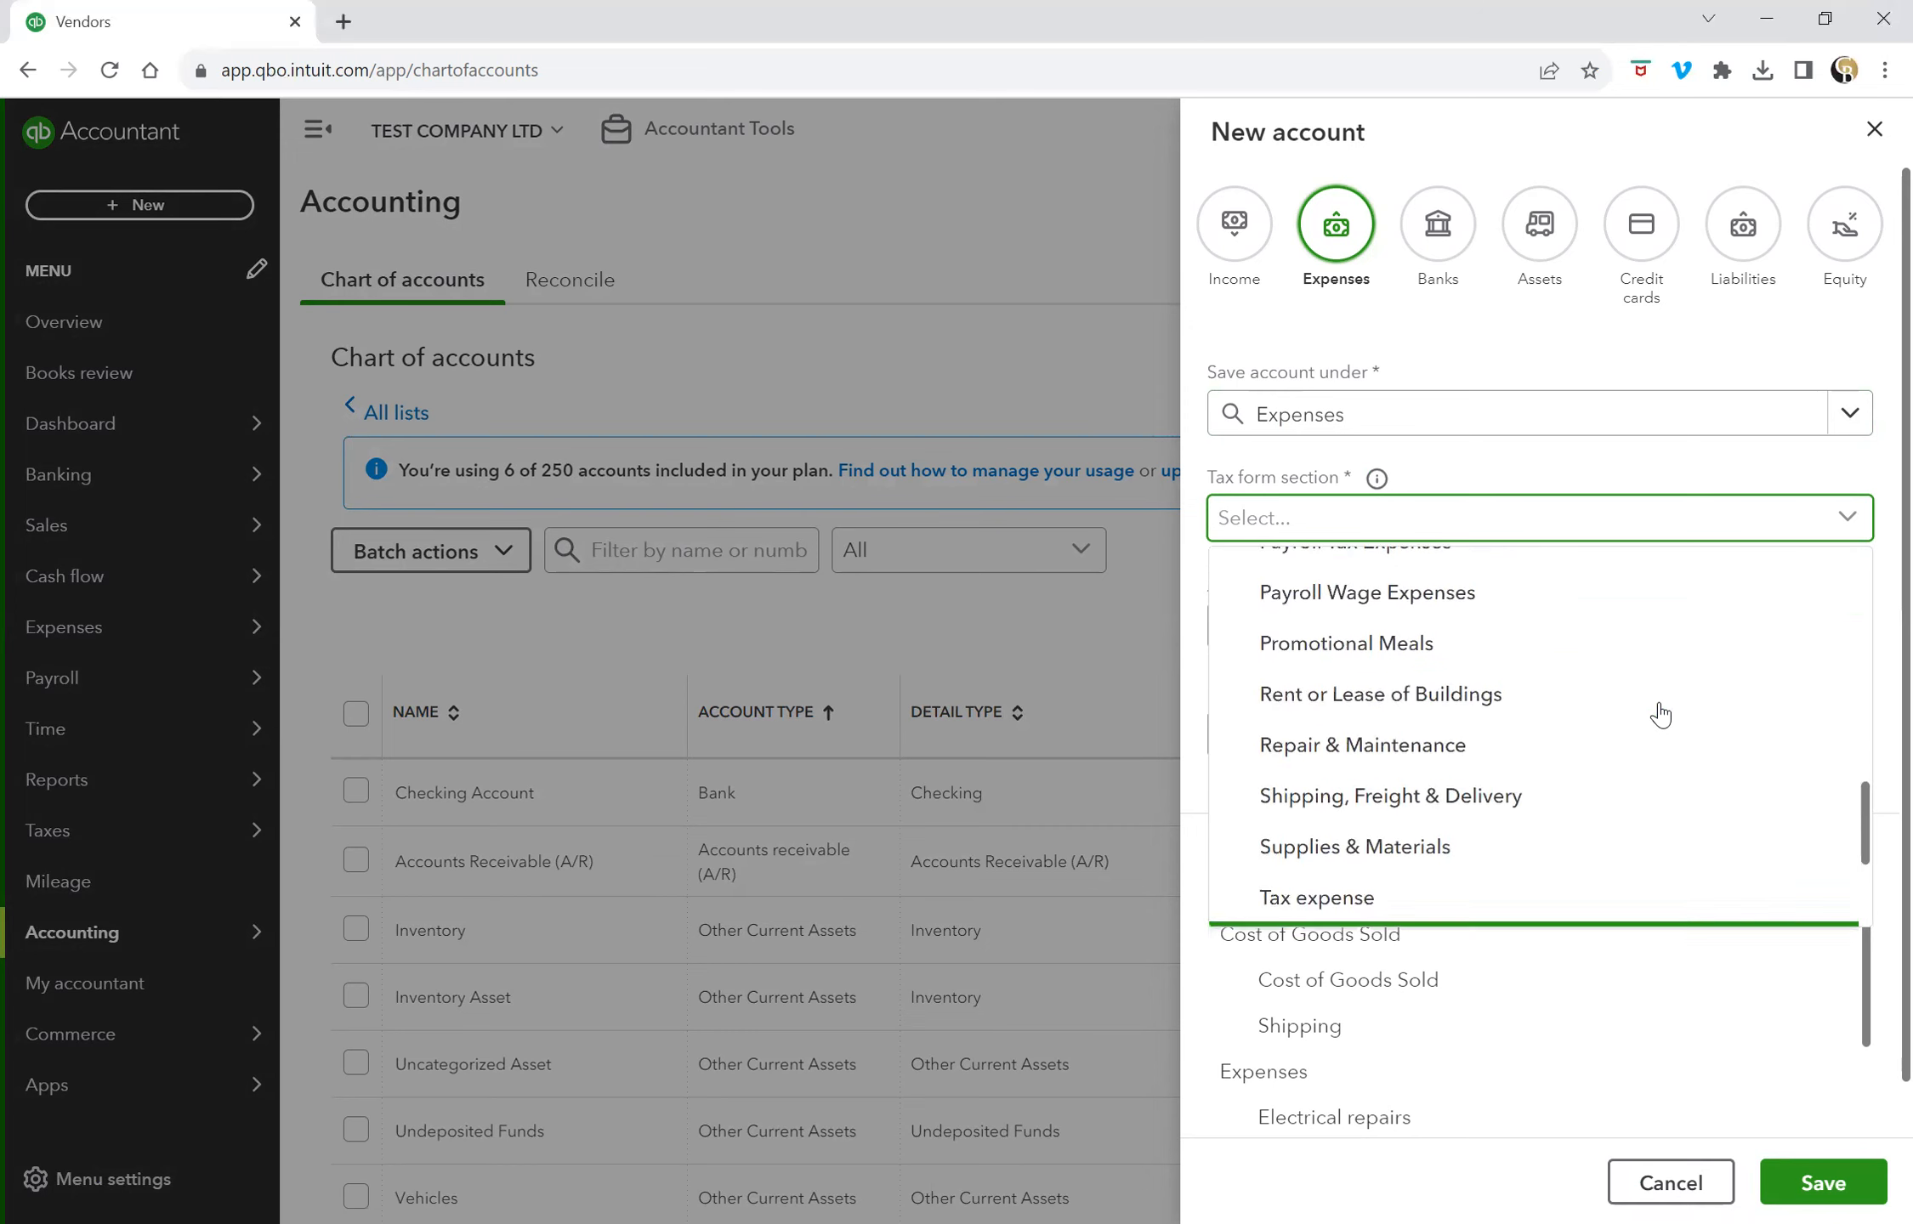
pyautogui.scroll(2, 1660, 715)
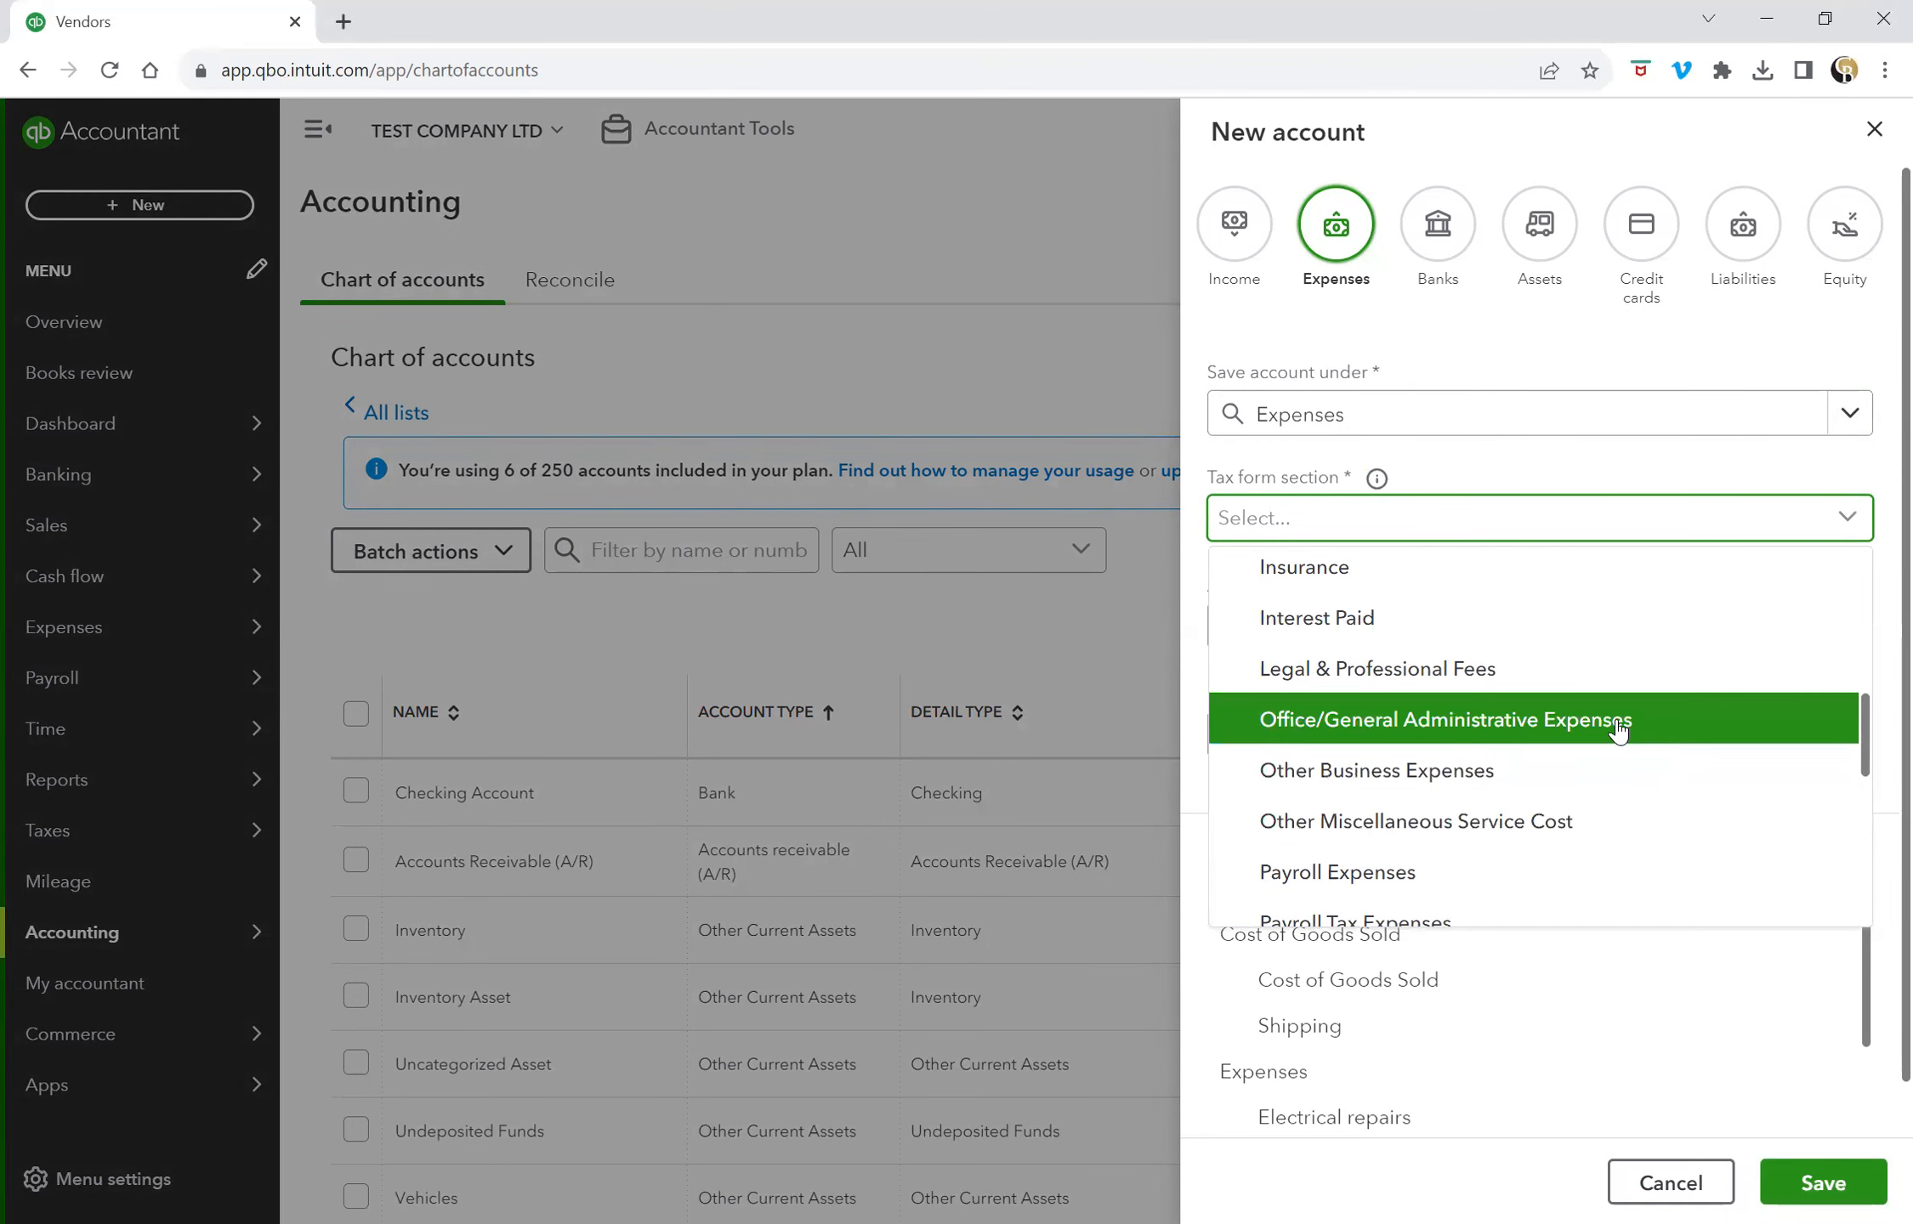
pyautogui.click(1618, 724)
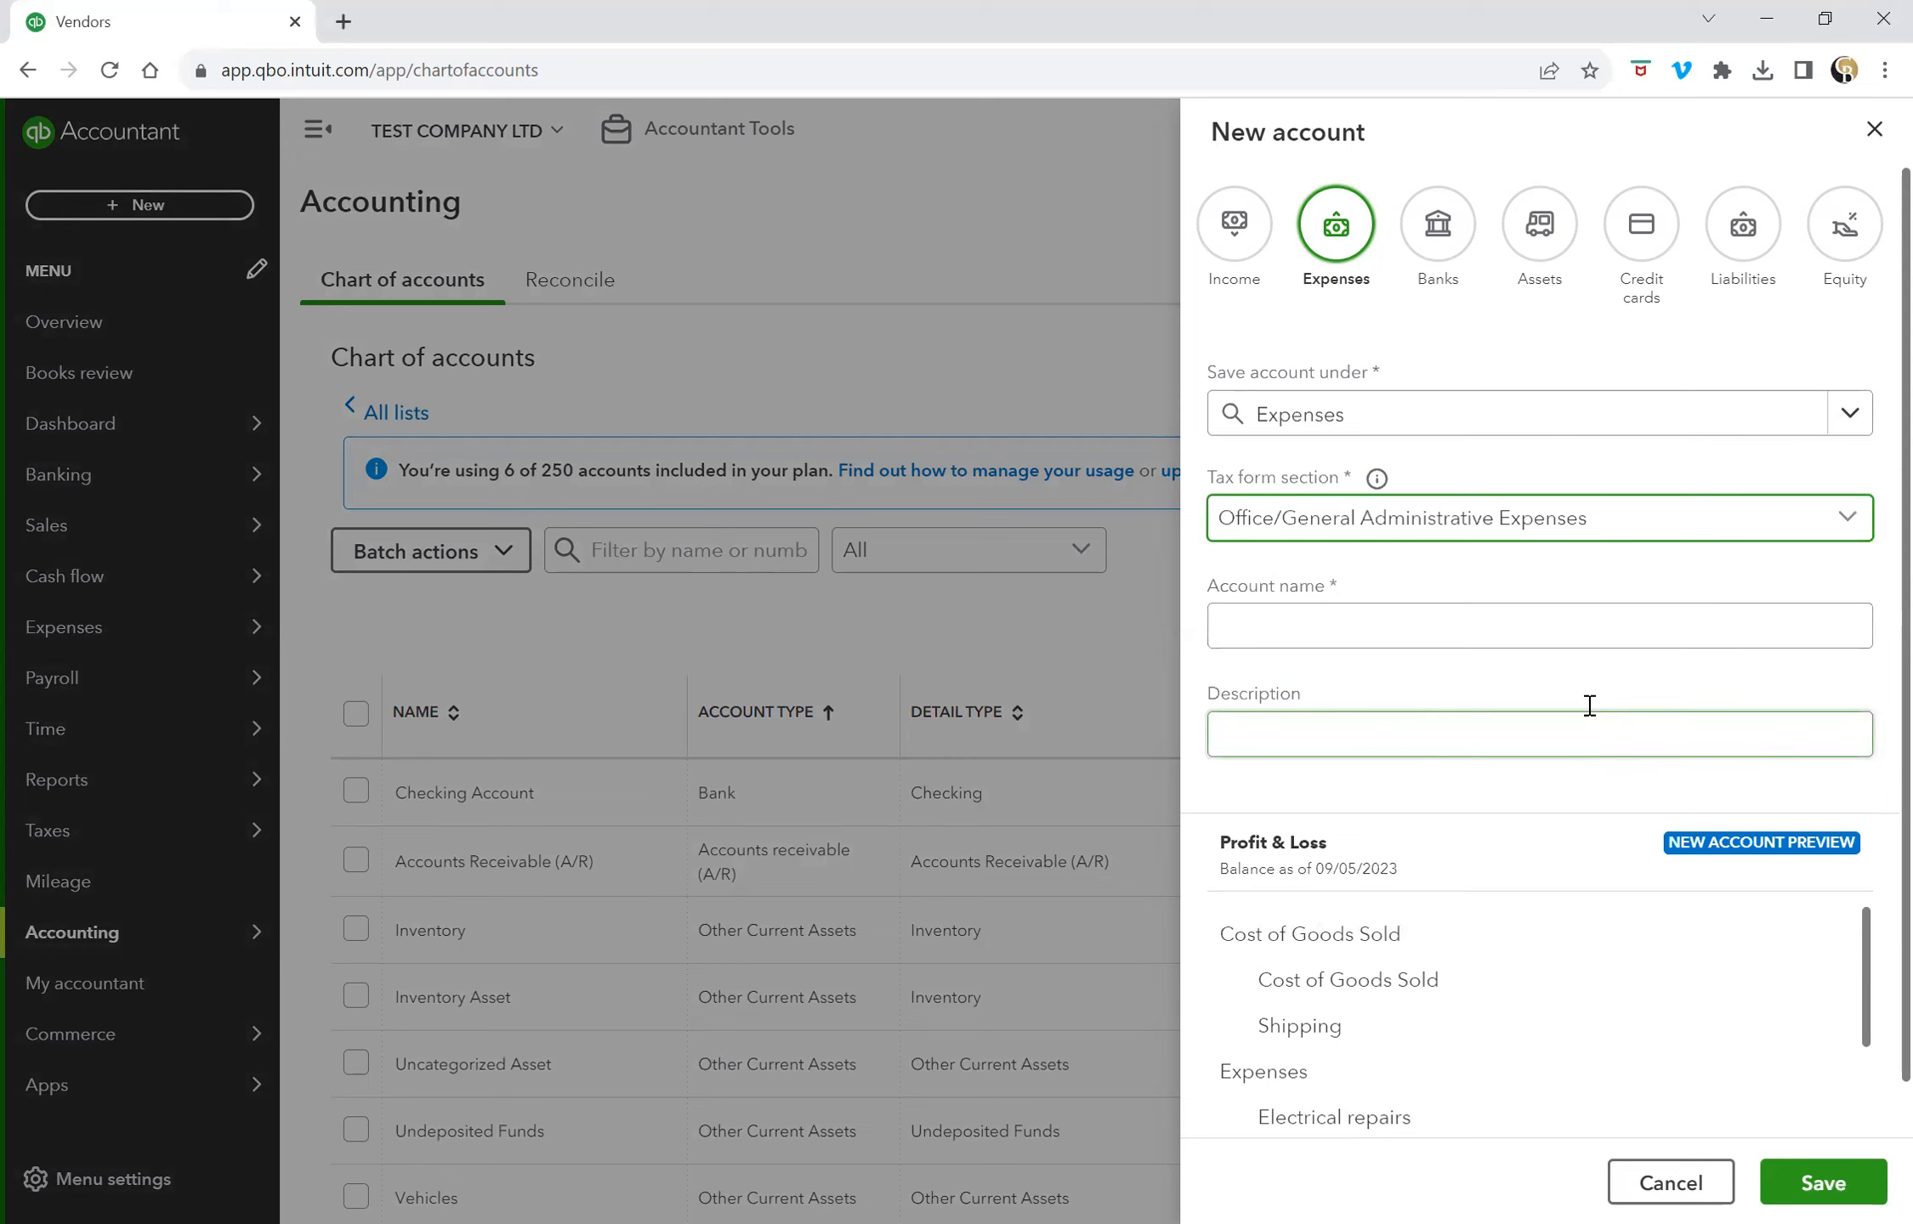
# Step: Name the new account Office Supplies, describe it as "Office supplies", and save it to the chart of accounts
pyautogui.click(1287, 630)
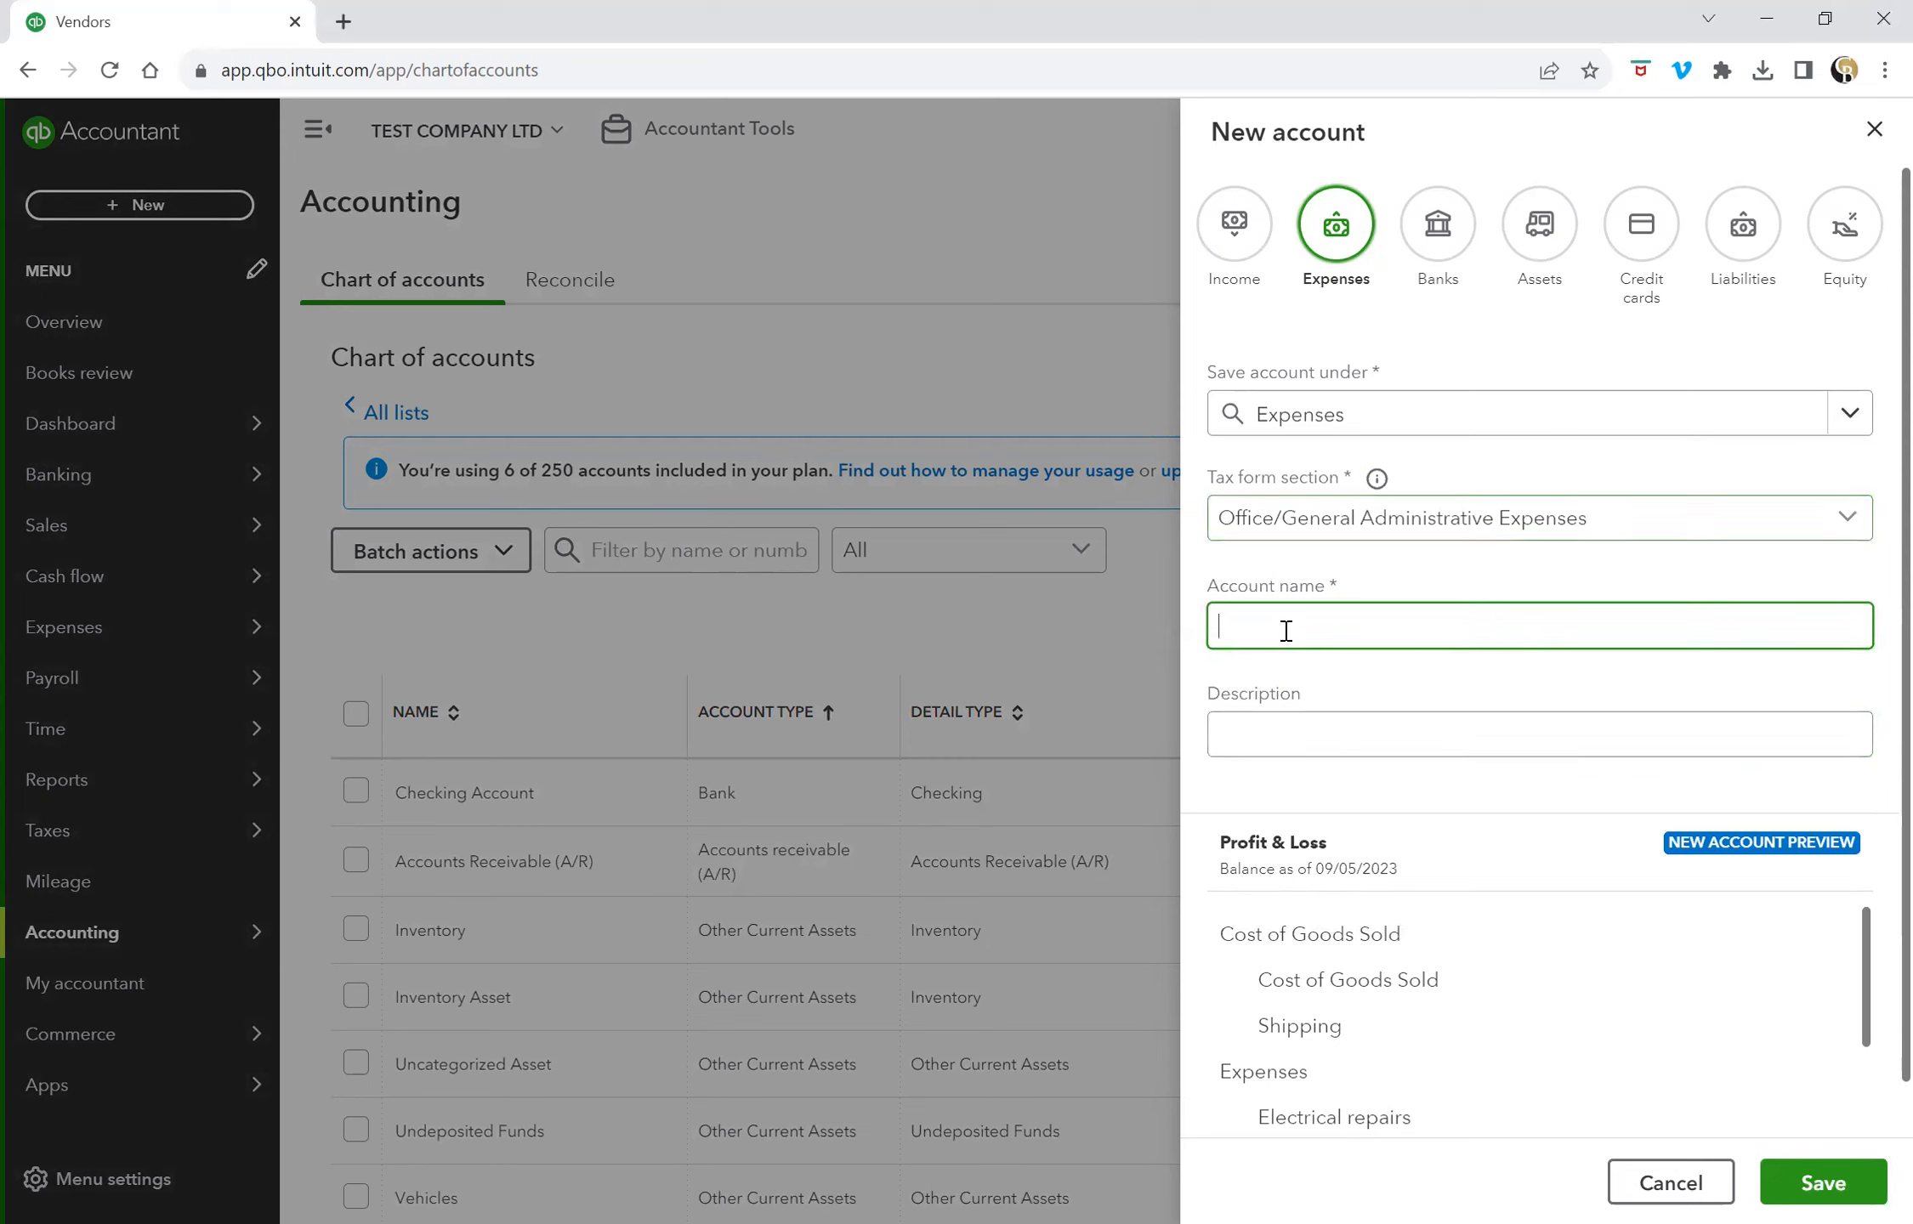
pyautogui.write('O')
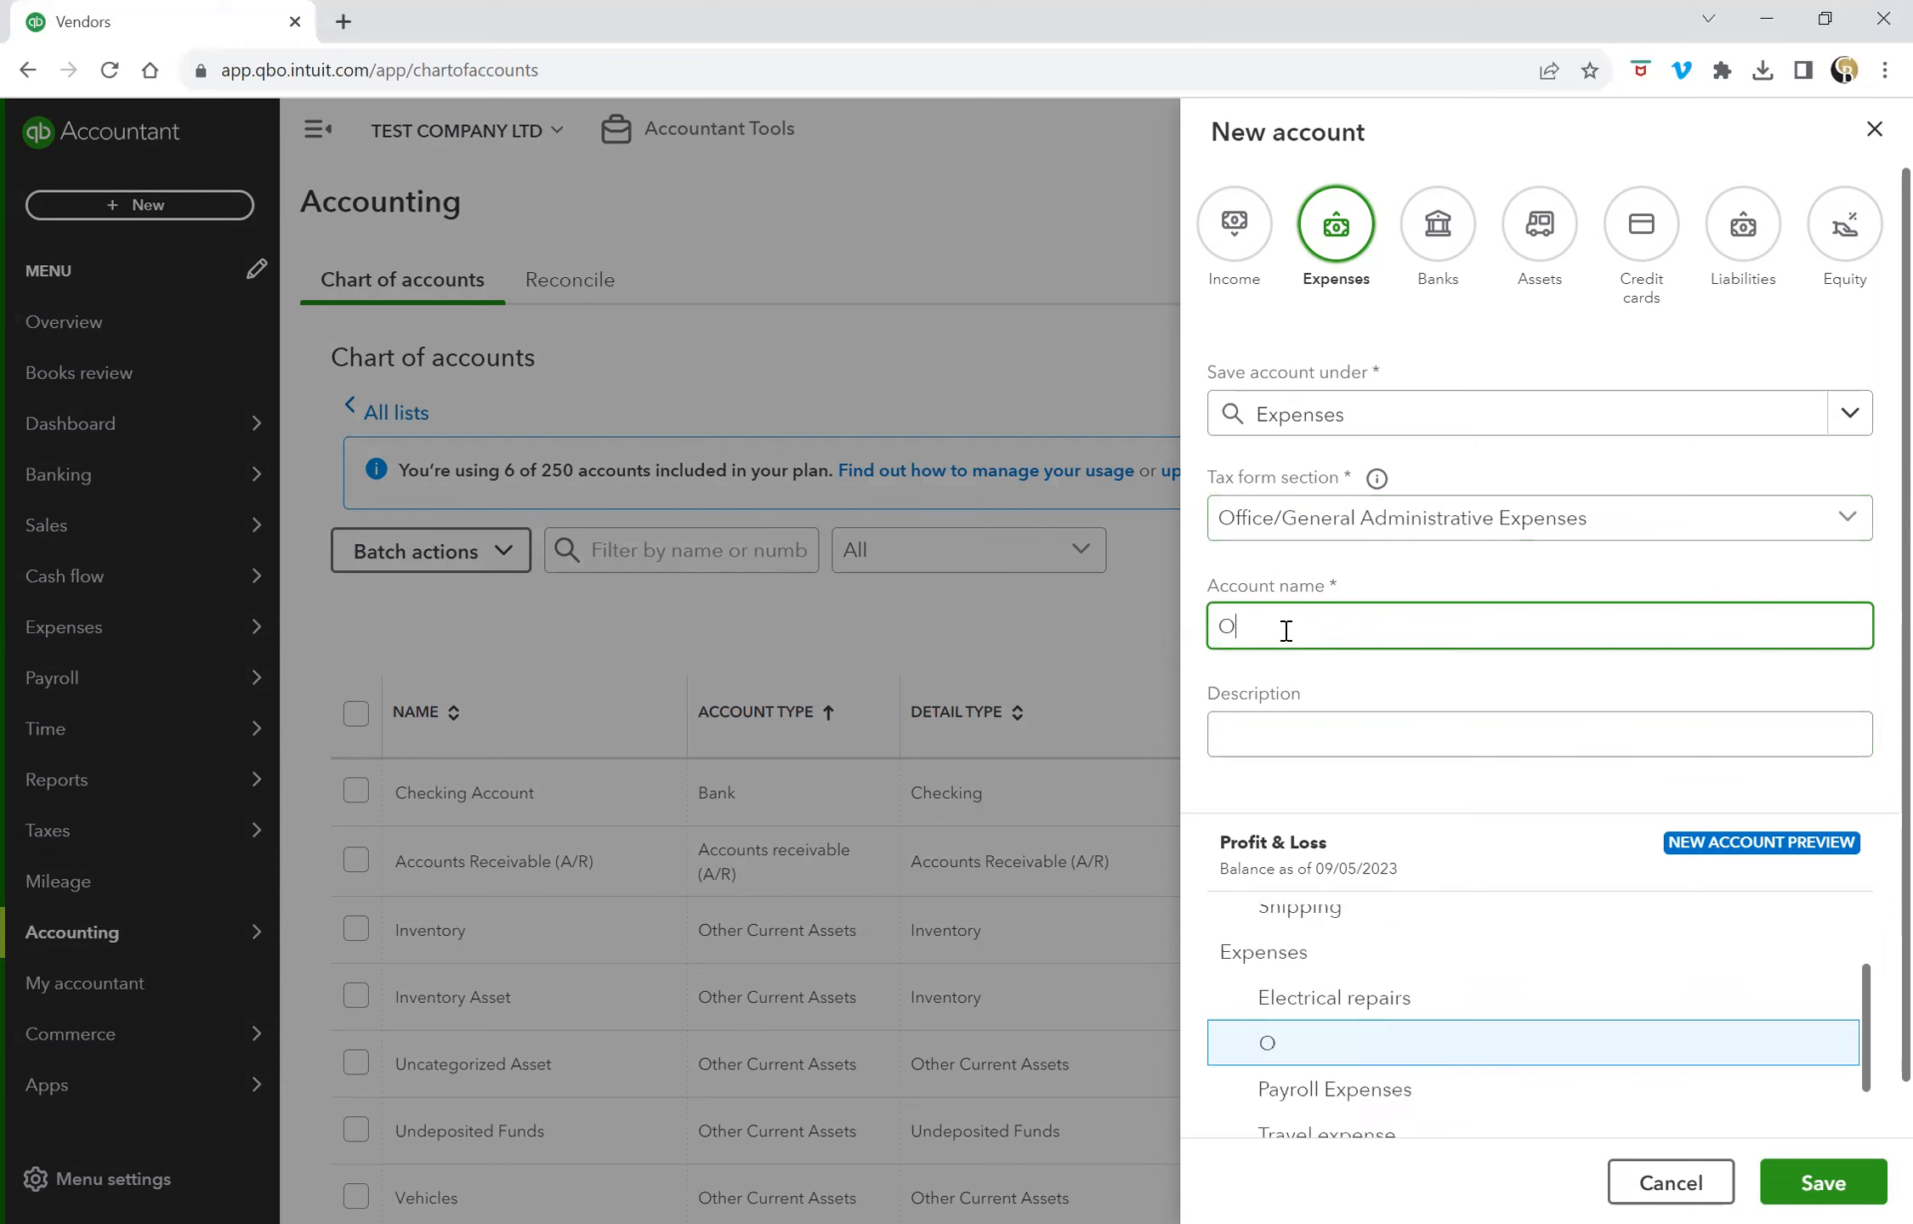
pyautogui.write('ffice Supplies')
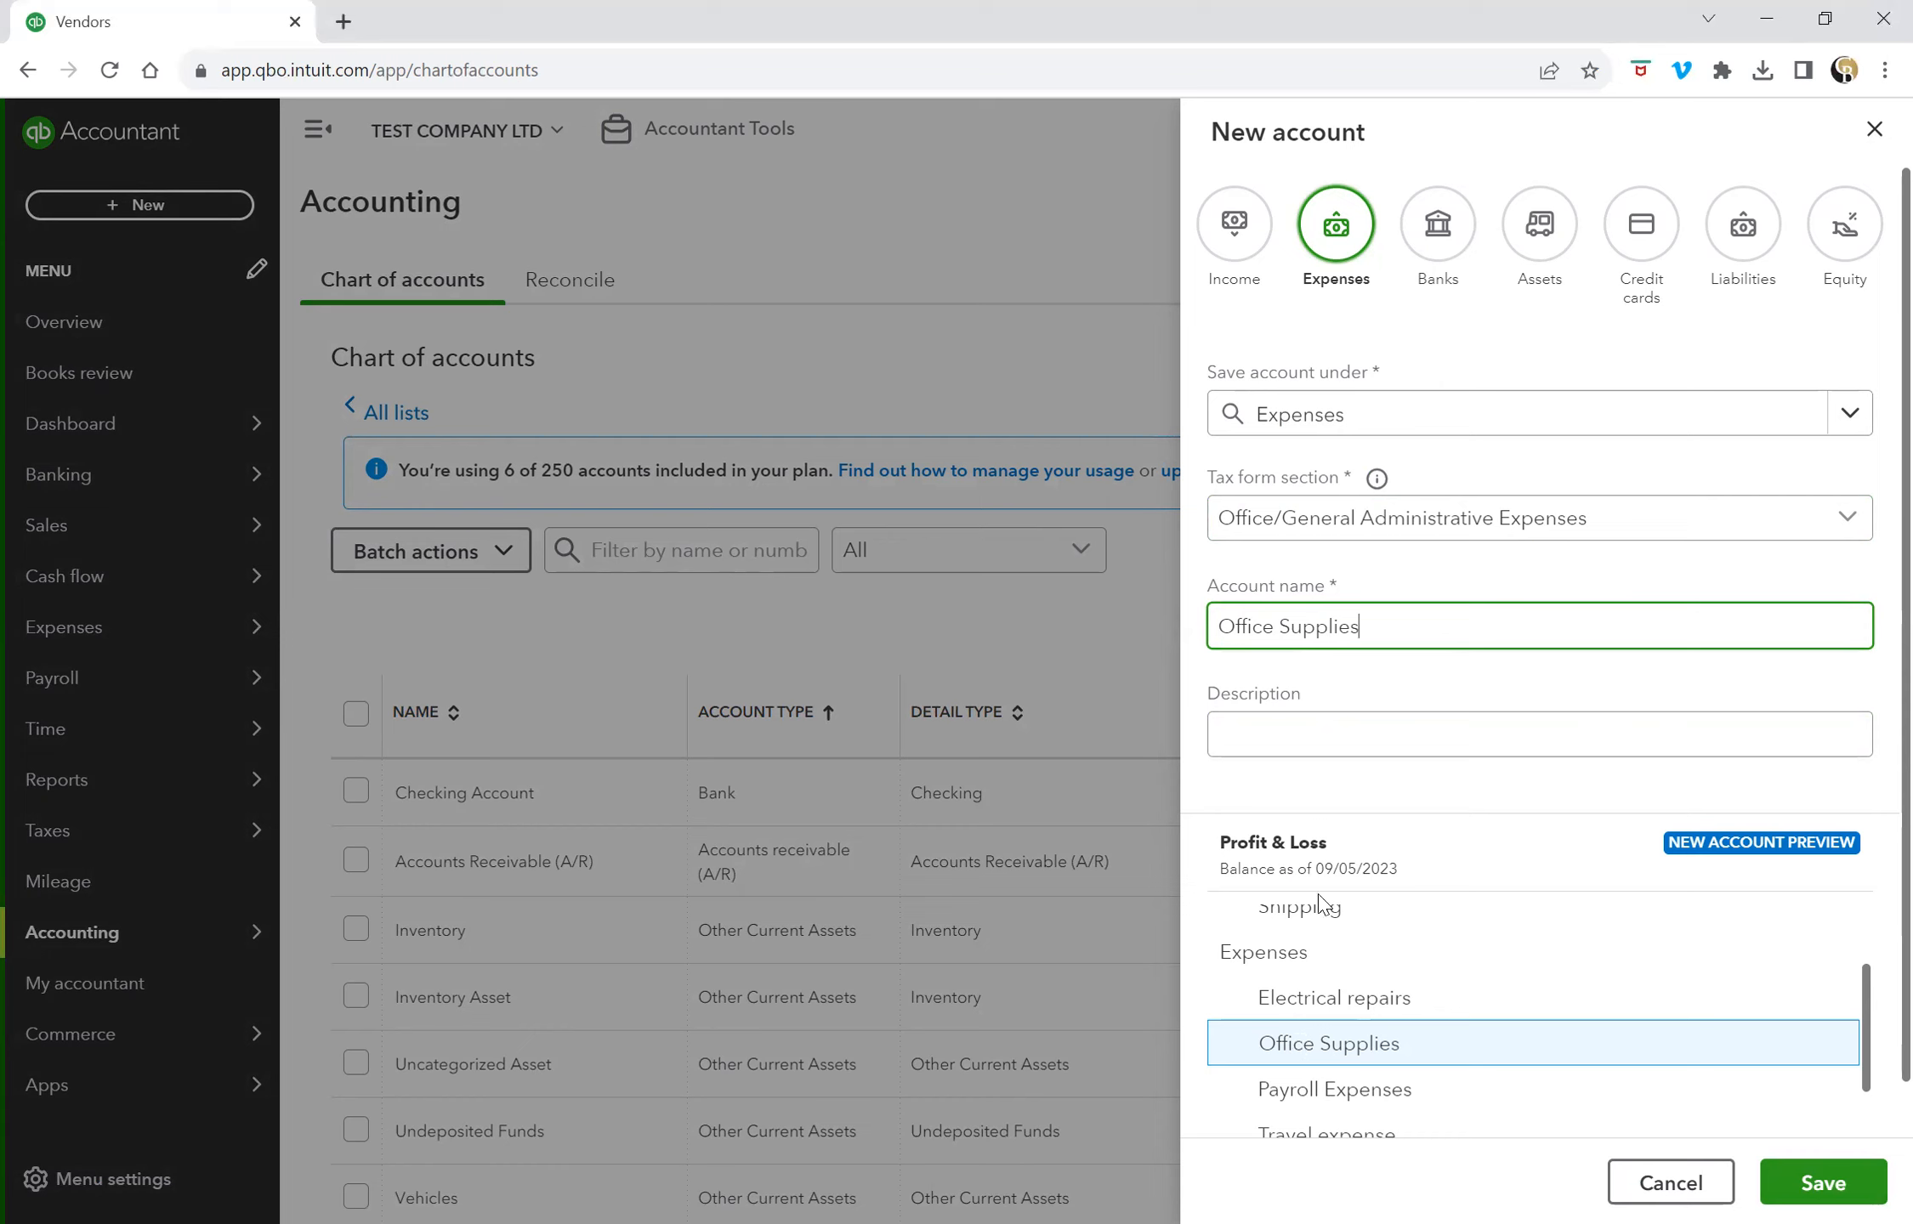
pyautogui.click(1268, 740)
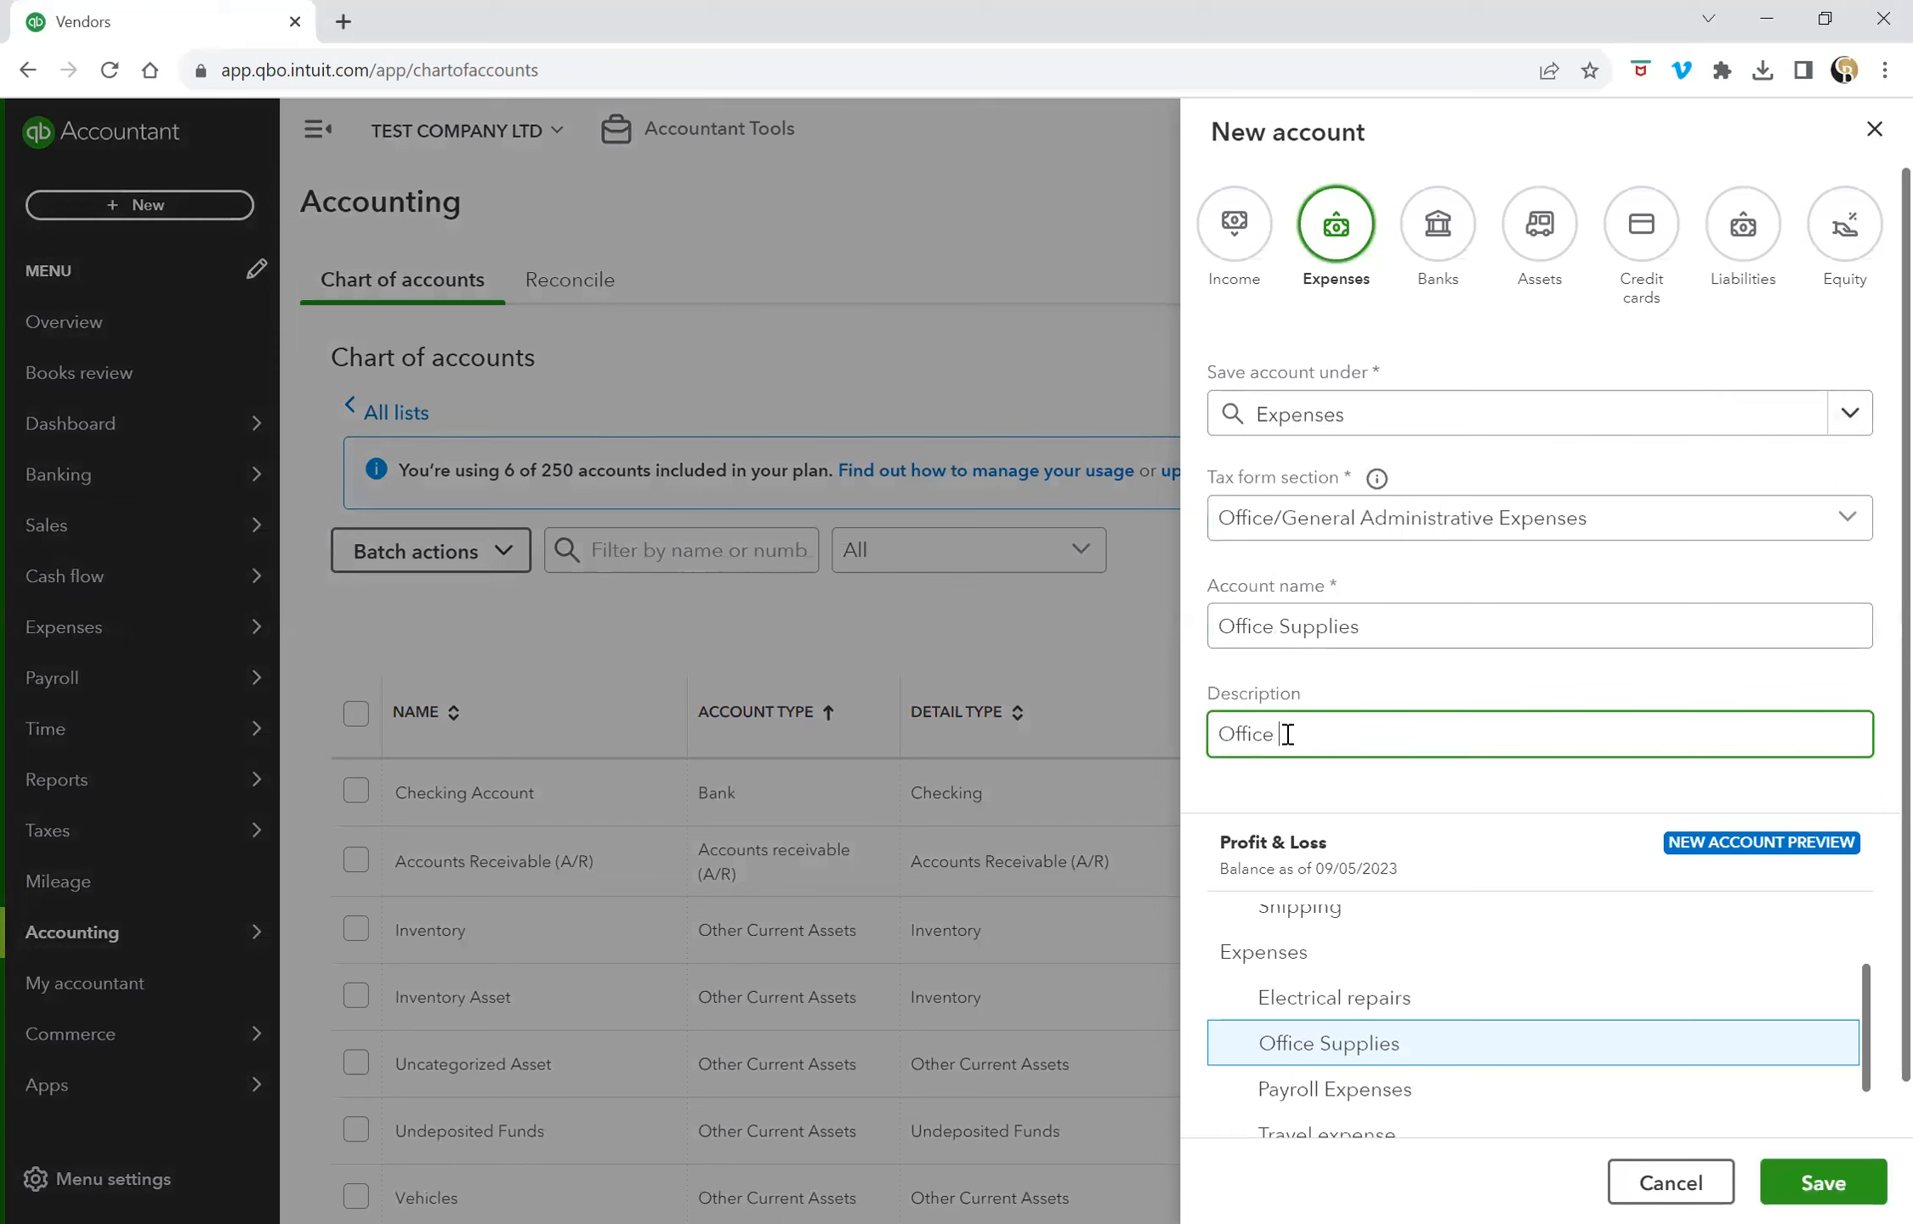
pyautogui.write('Office supplies')
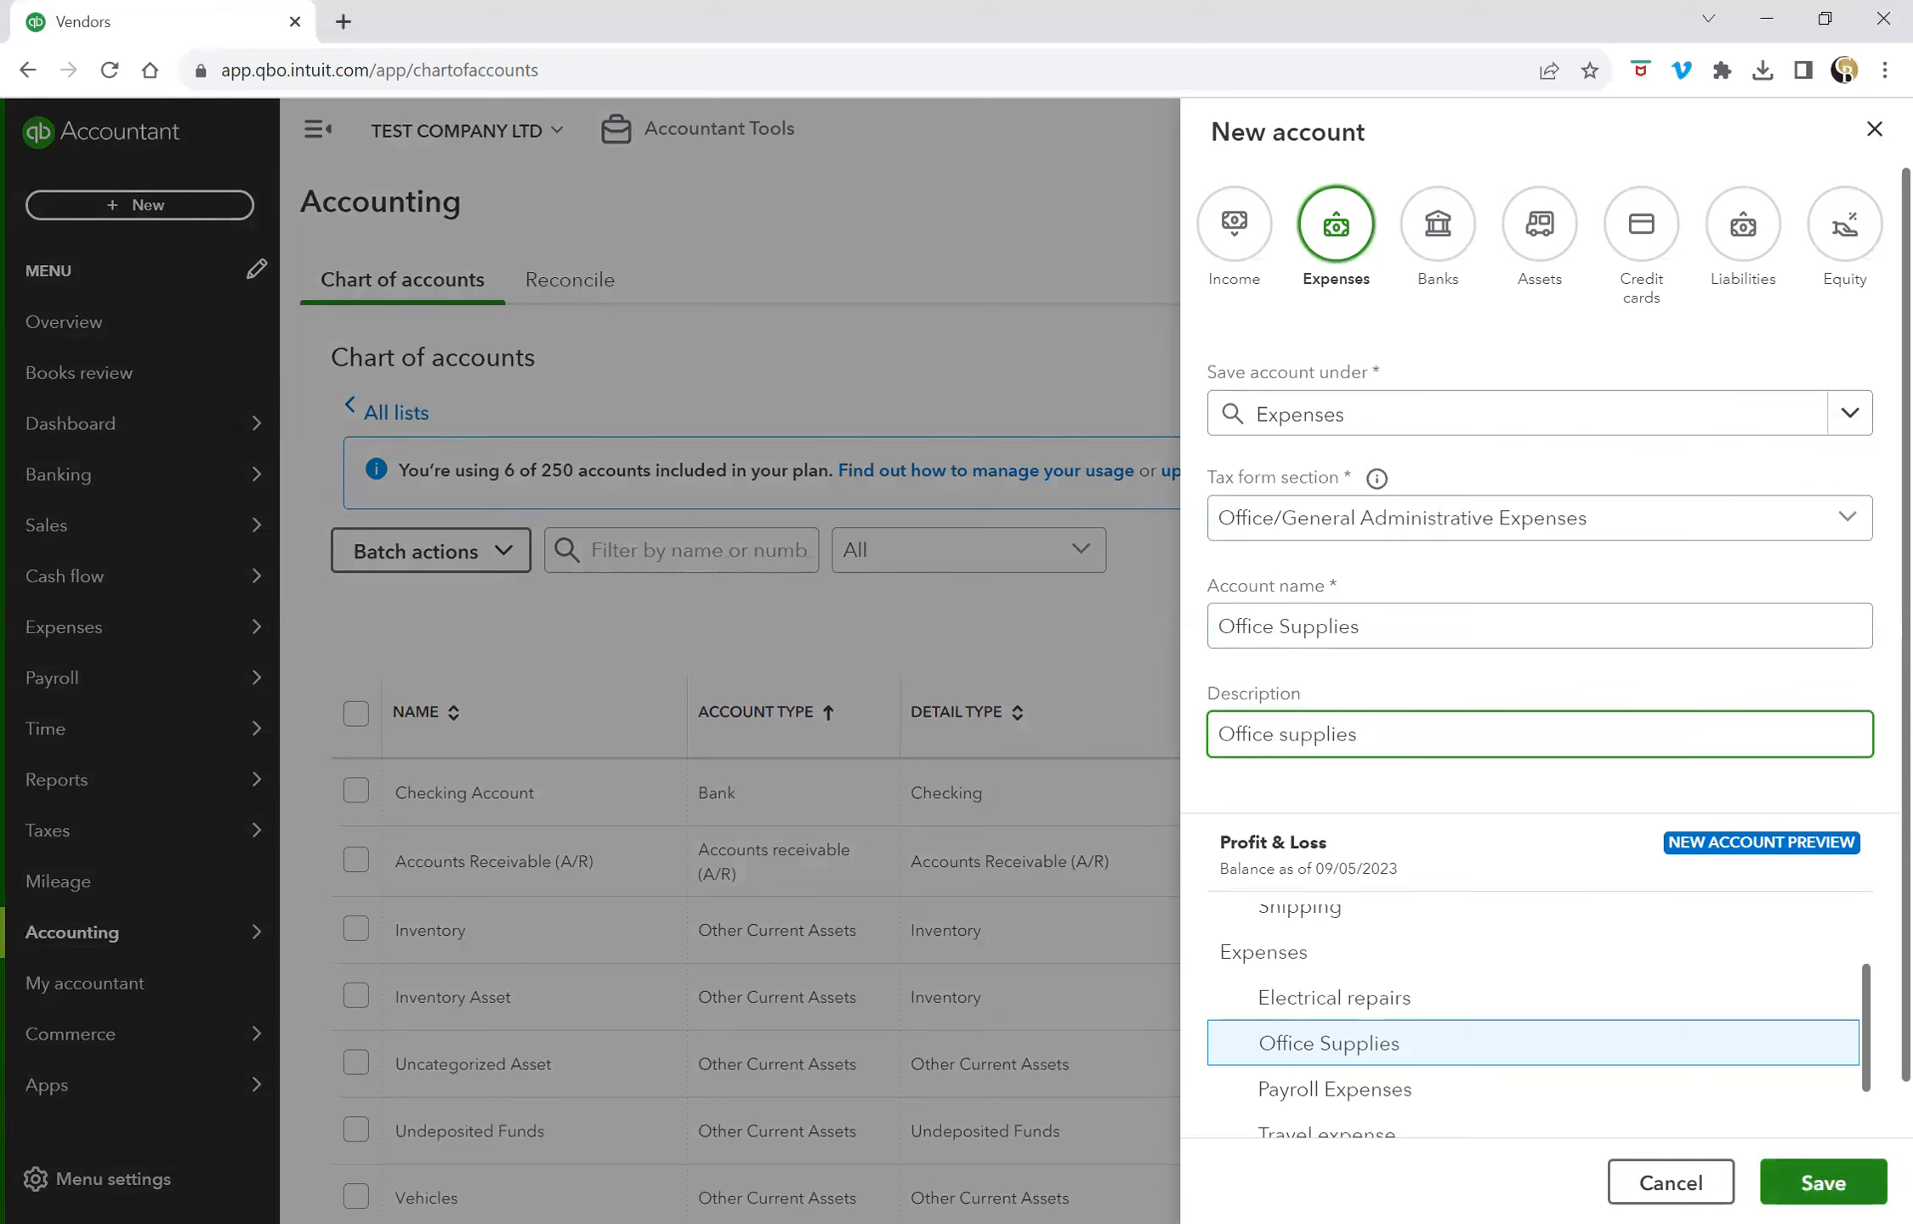
pyautogui.click(1823, 1183)
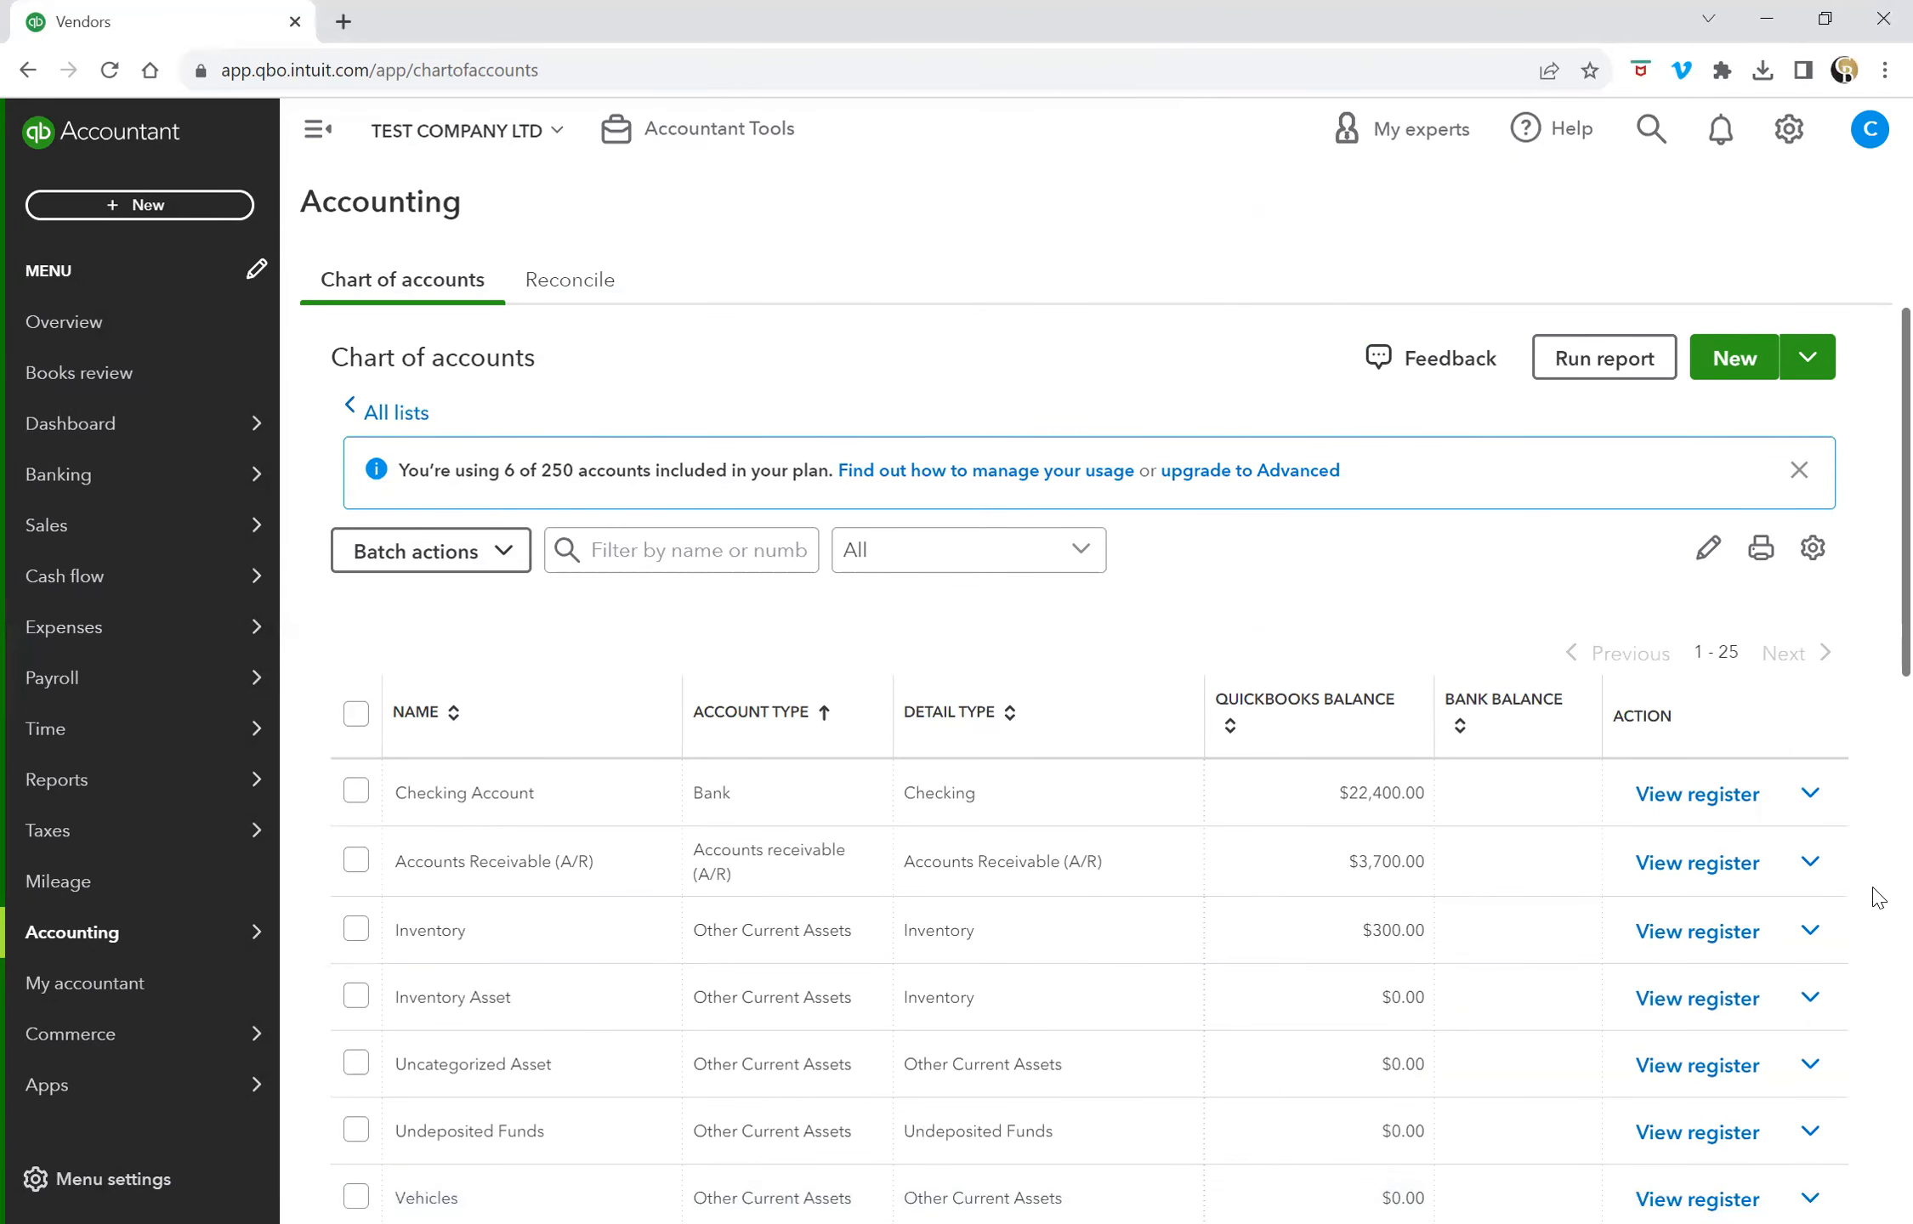
pyautogui.scroll(-5, 1876, 897)
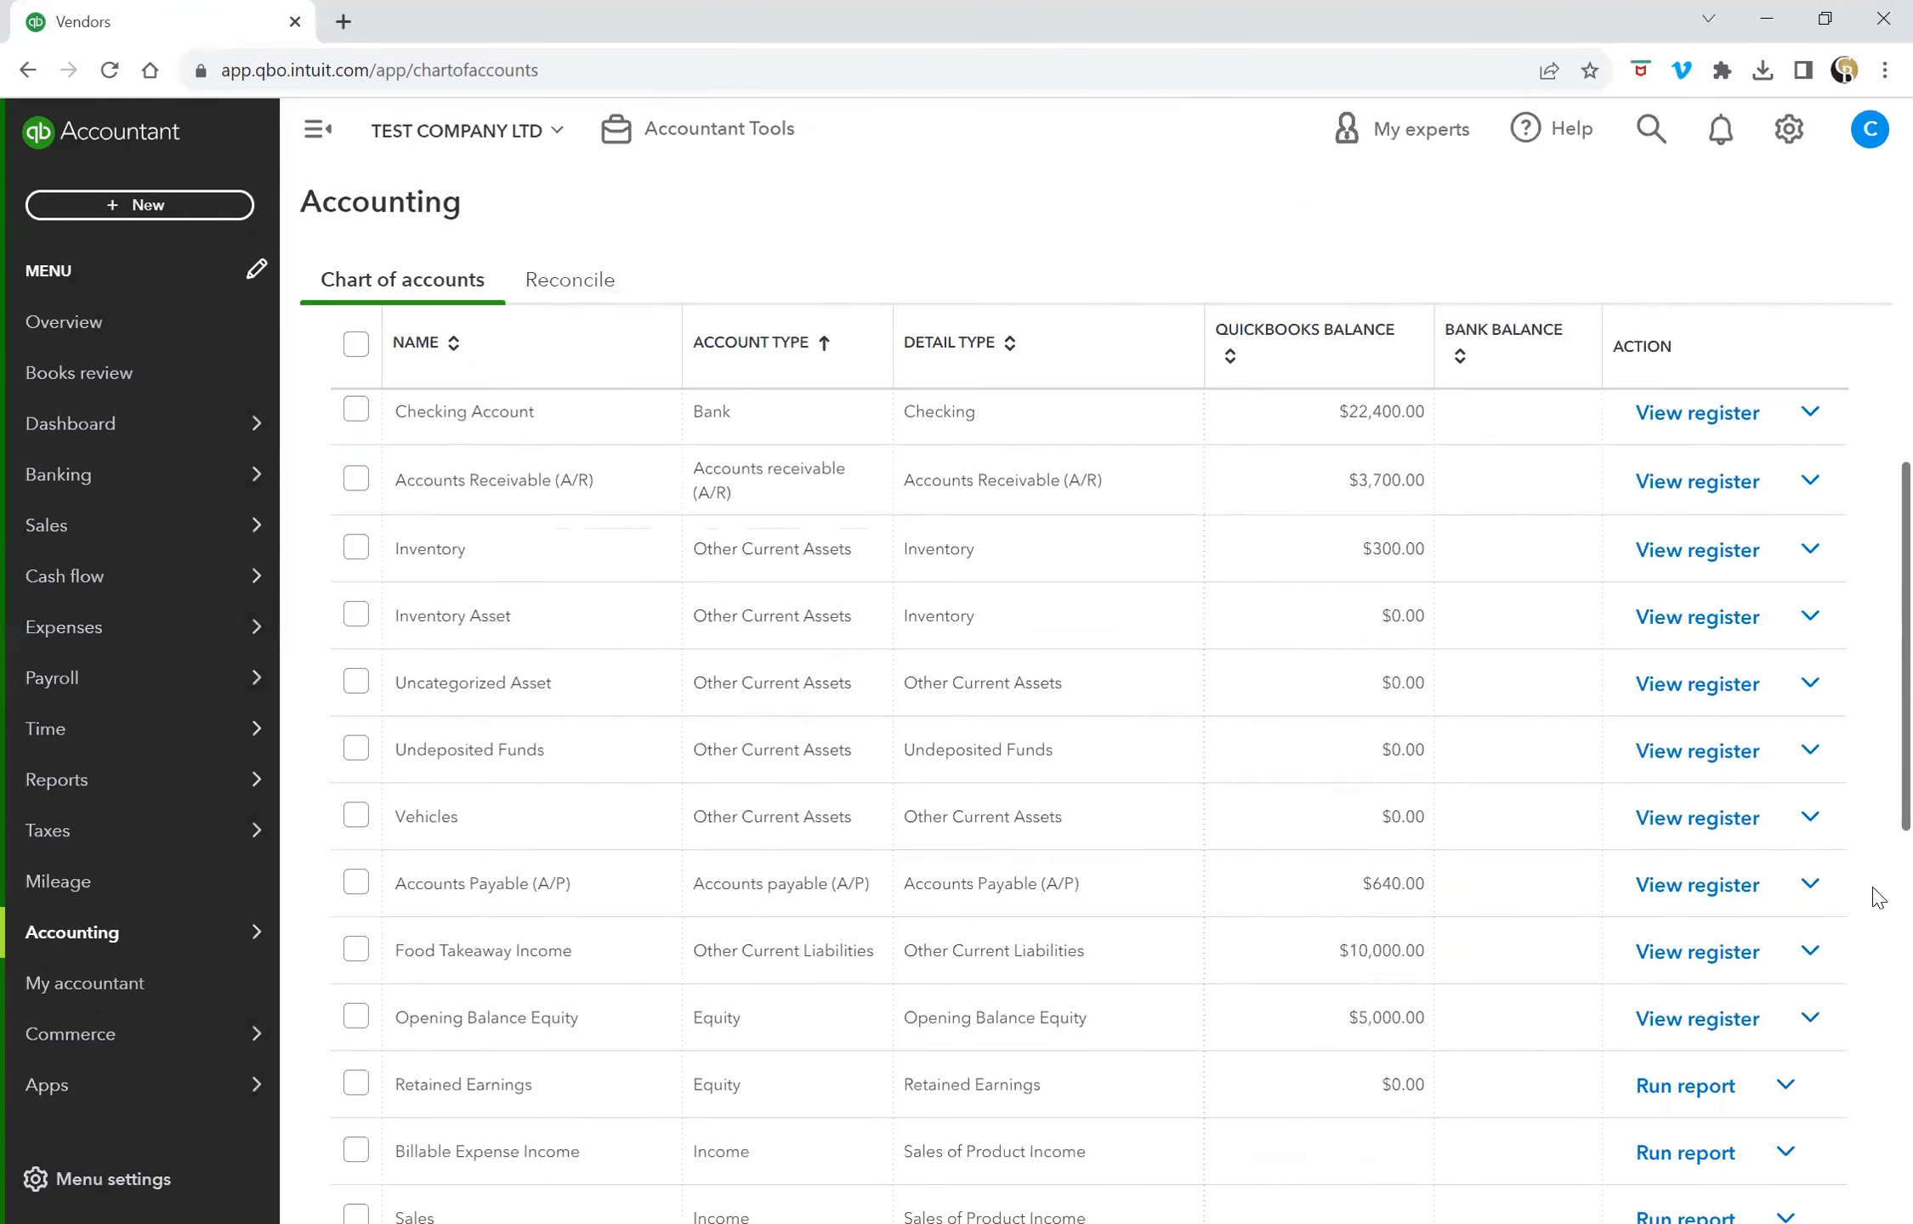
# Step: Look through the whole chart of accounts for the Office Supplies account and the account types, including any fixed asset account
pyautogui.scroll(-5, 1877, 897)
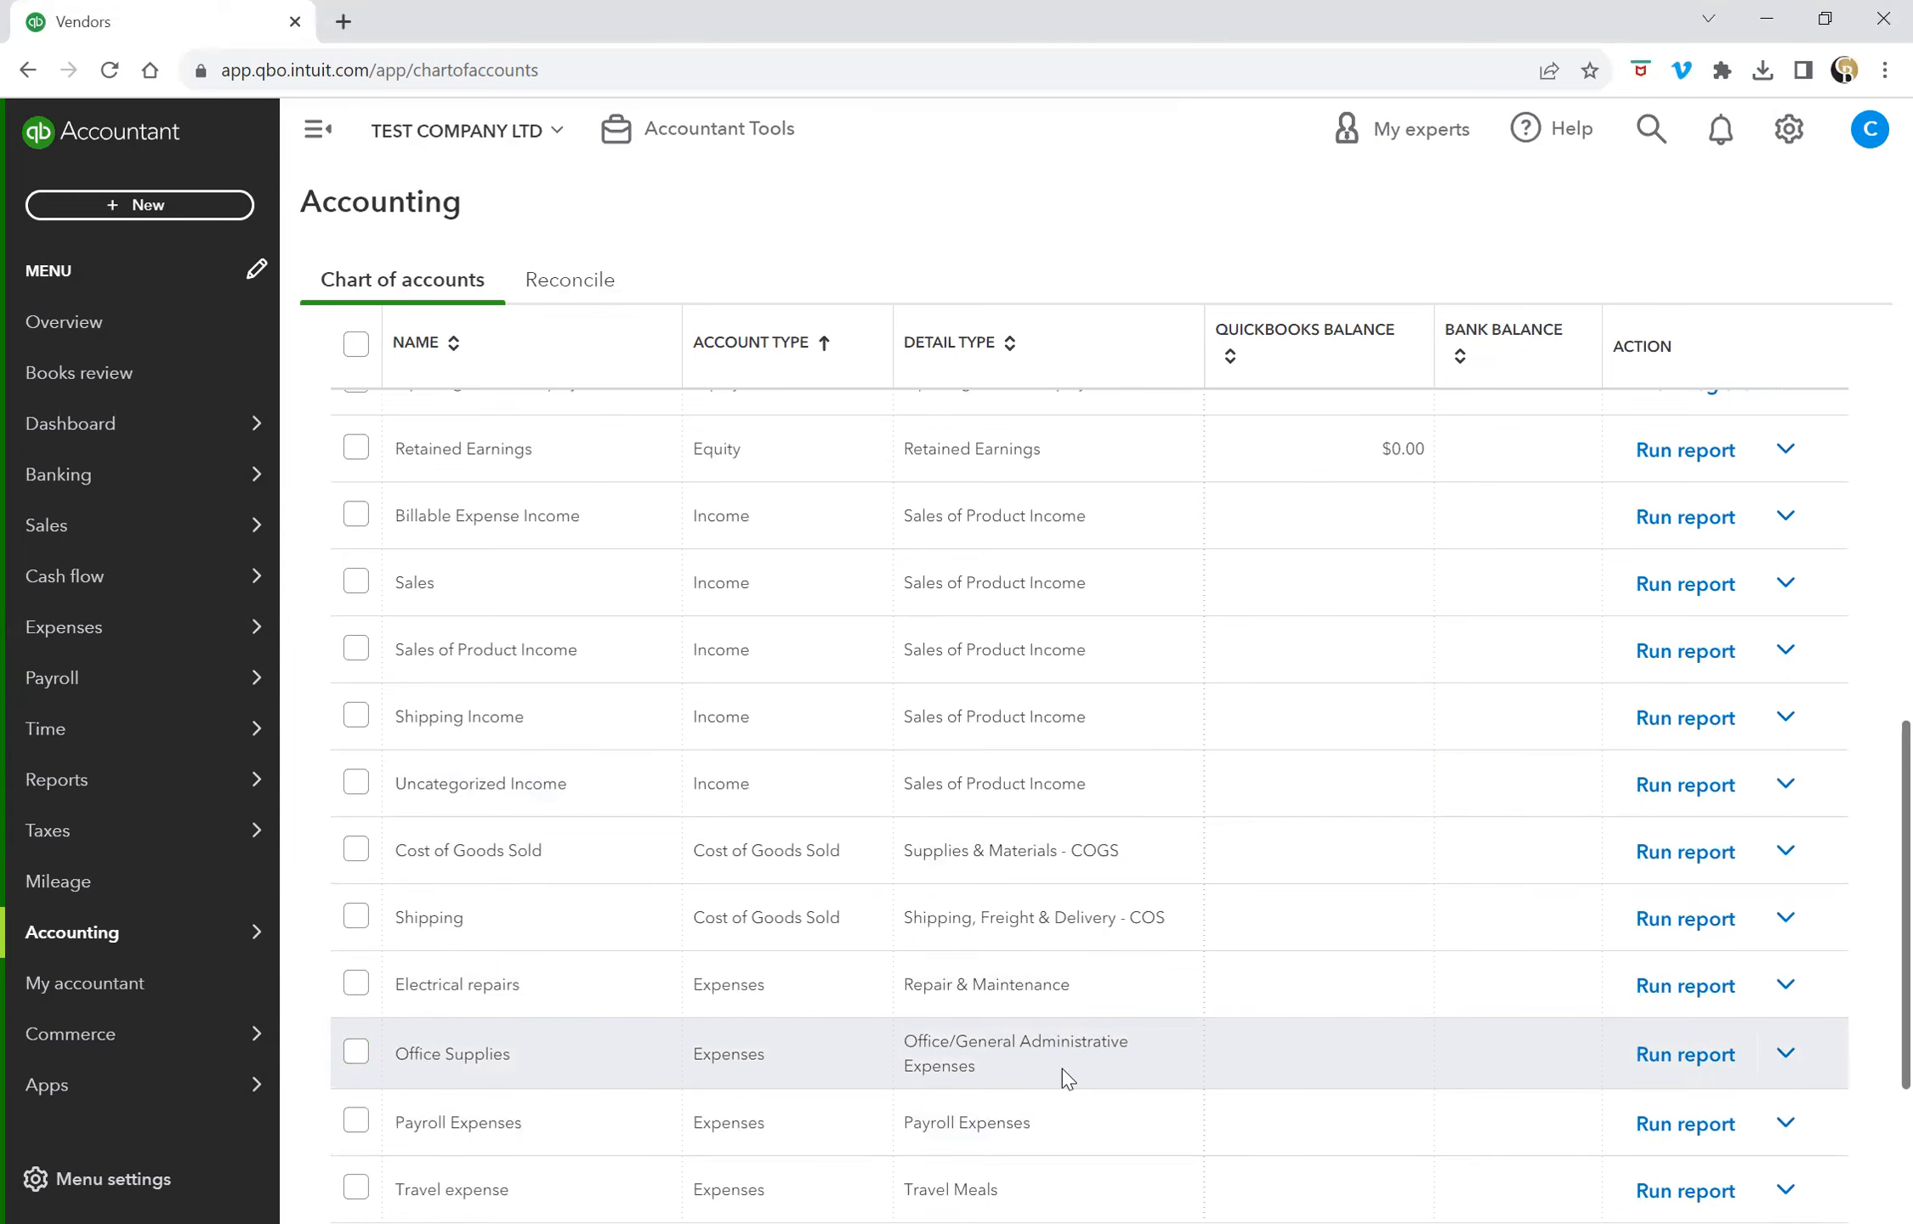
pyautogui.scroll(10, 1276, 774)
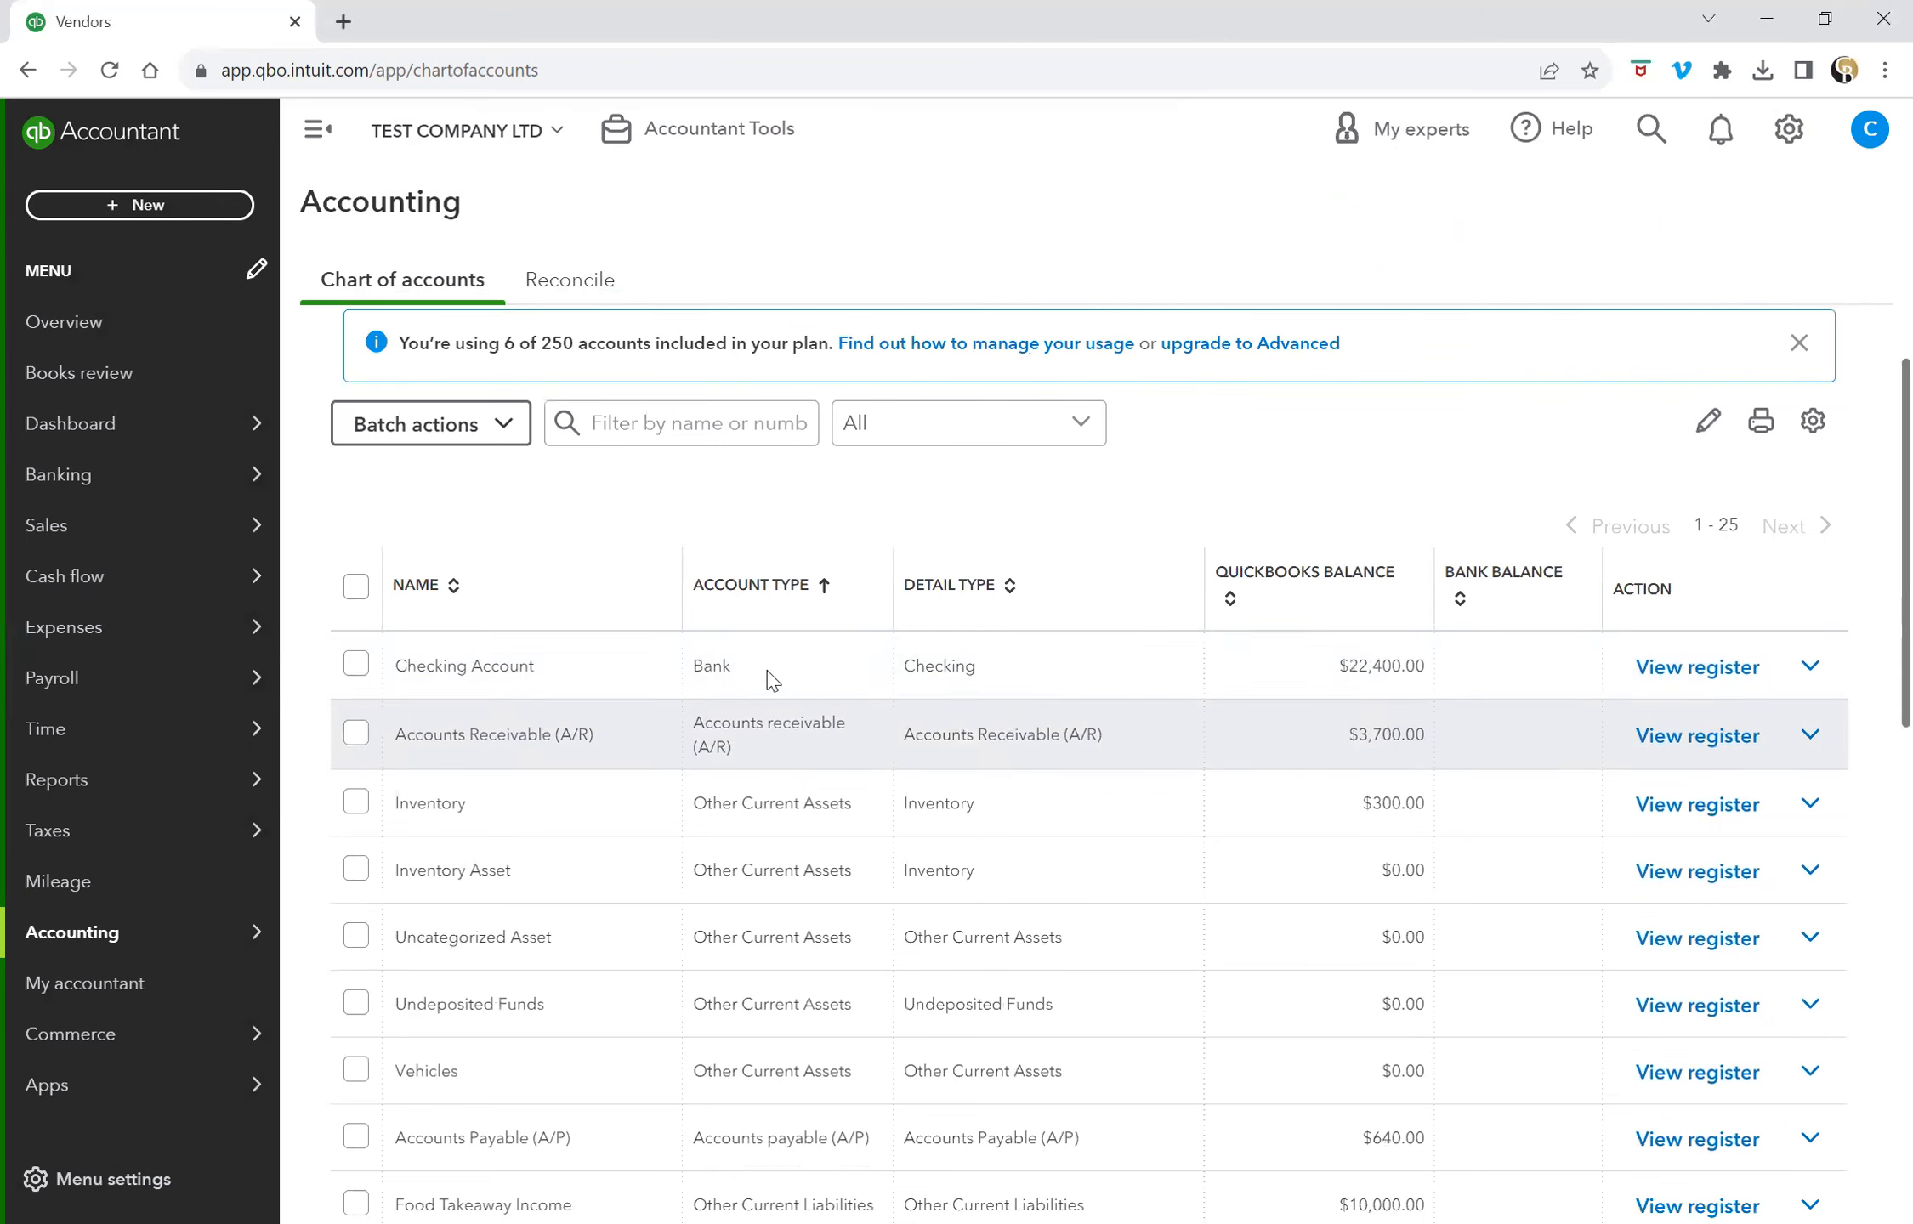
pyautogui.scroll(-2, 781, 795)
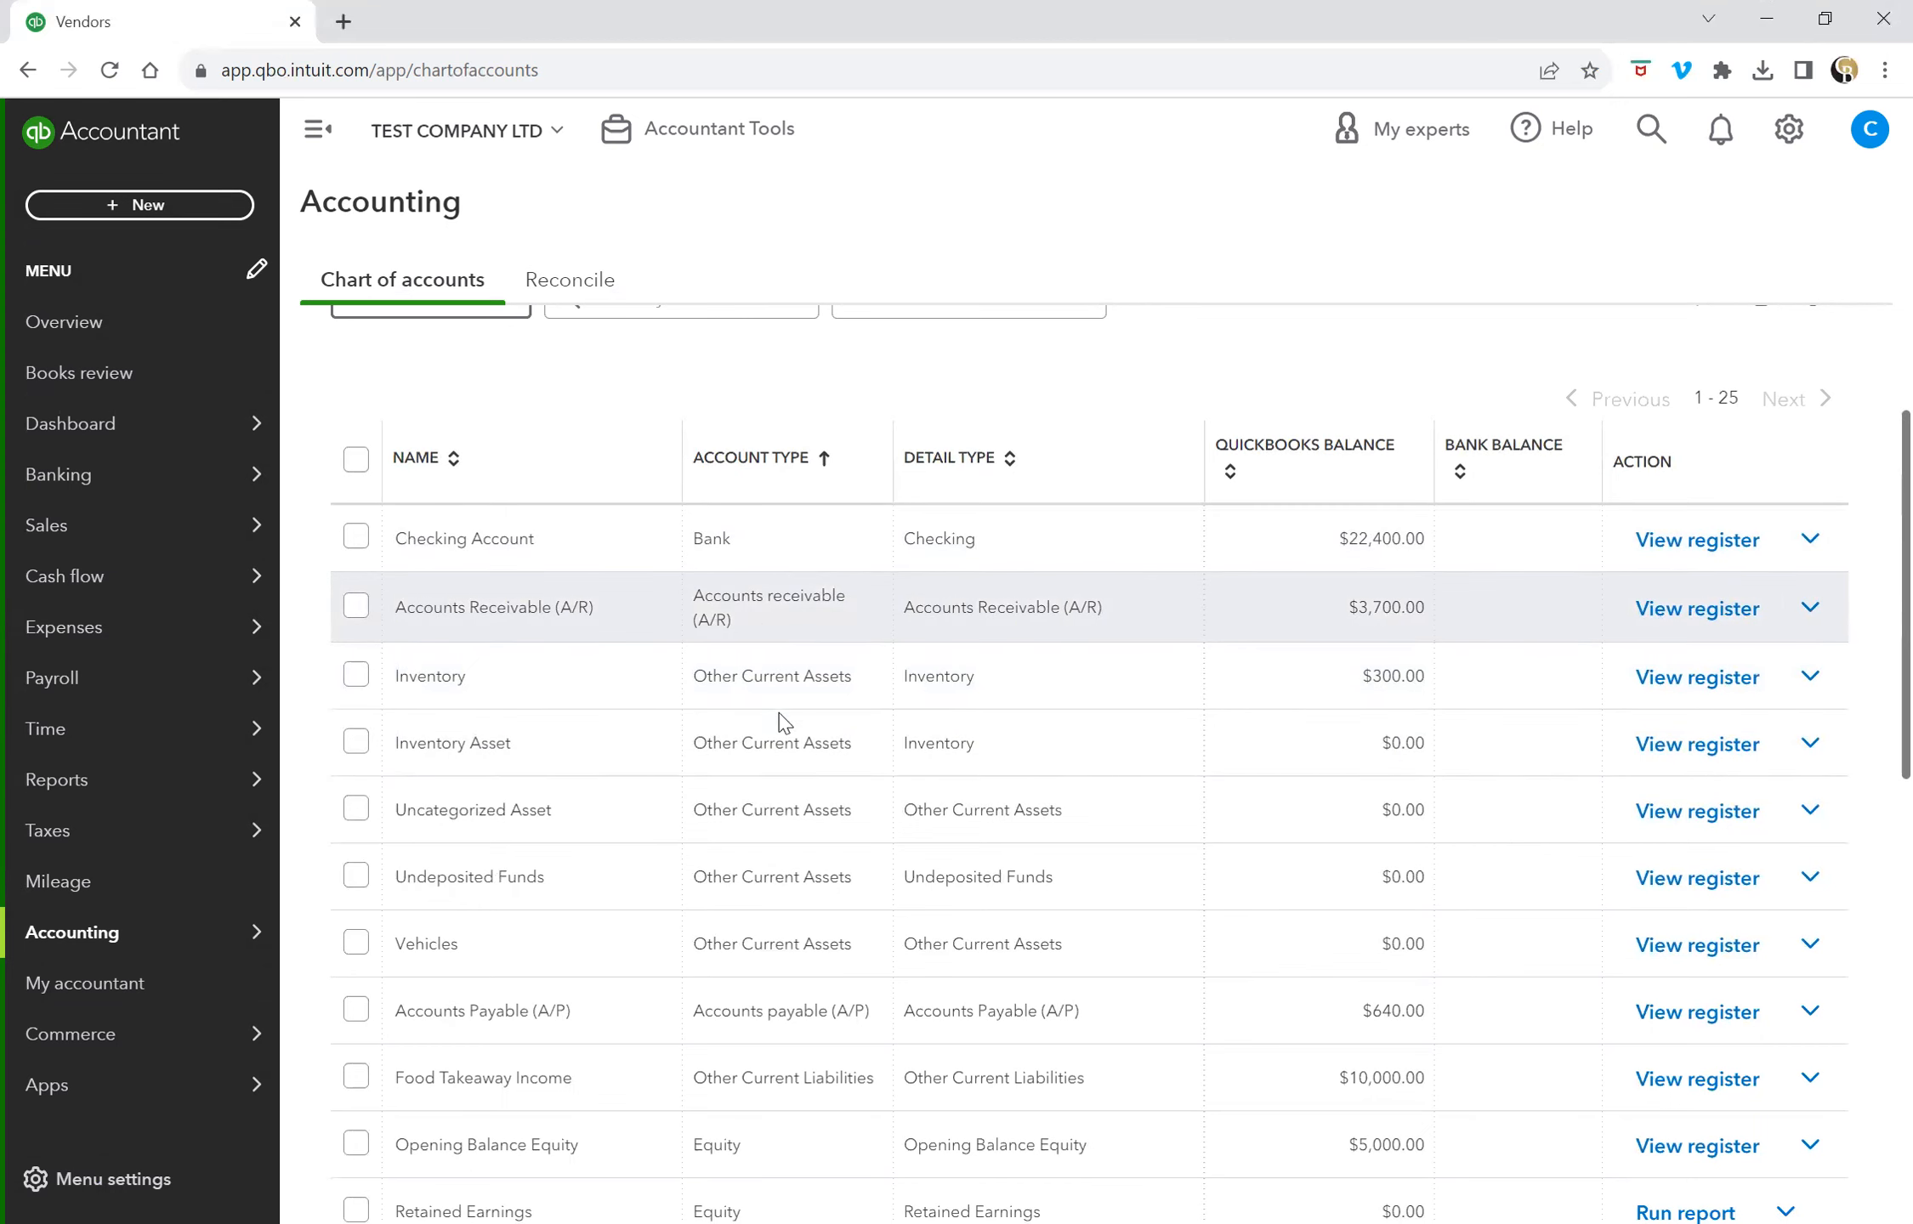
pyautogui.scroll(-4, 782, 735)
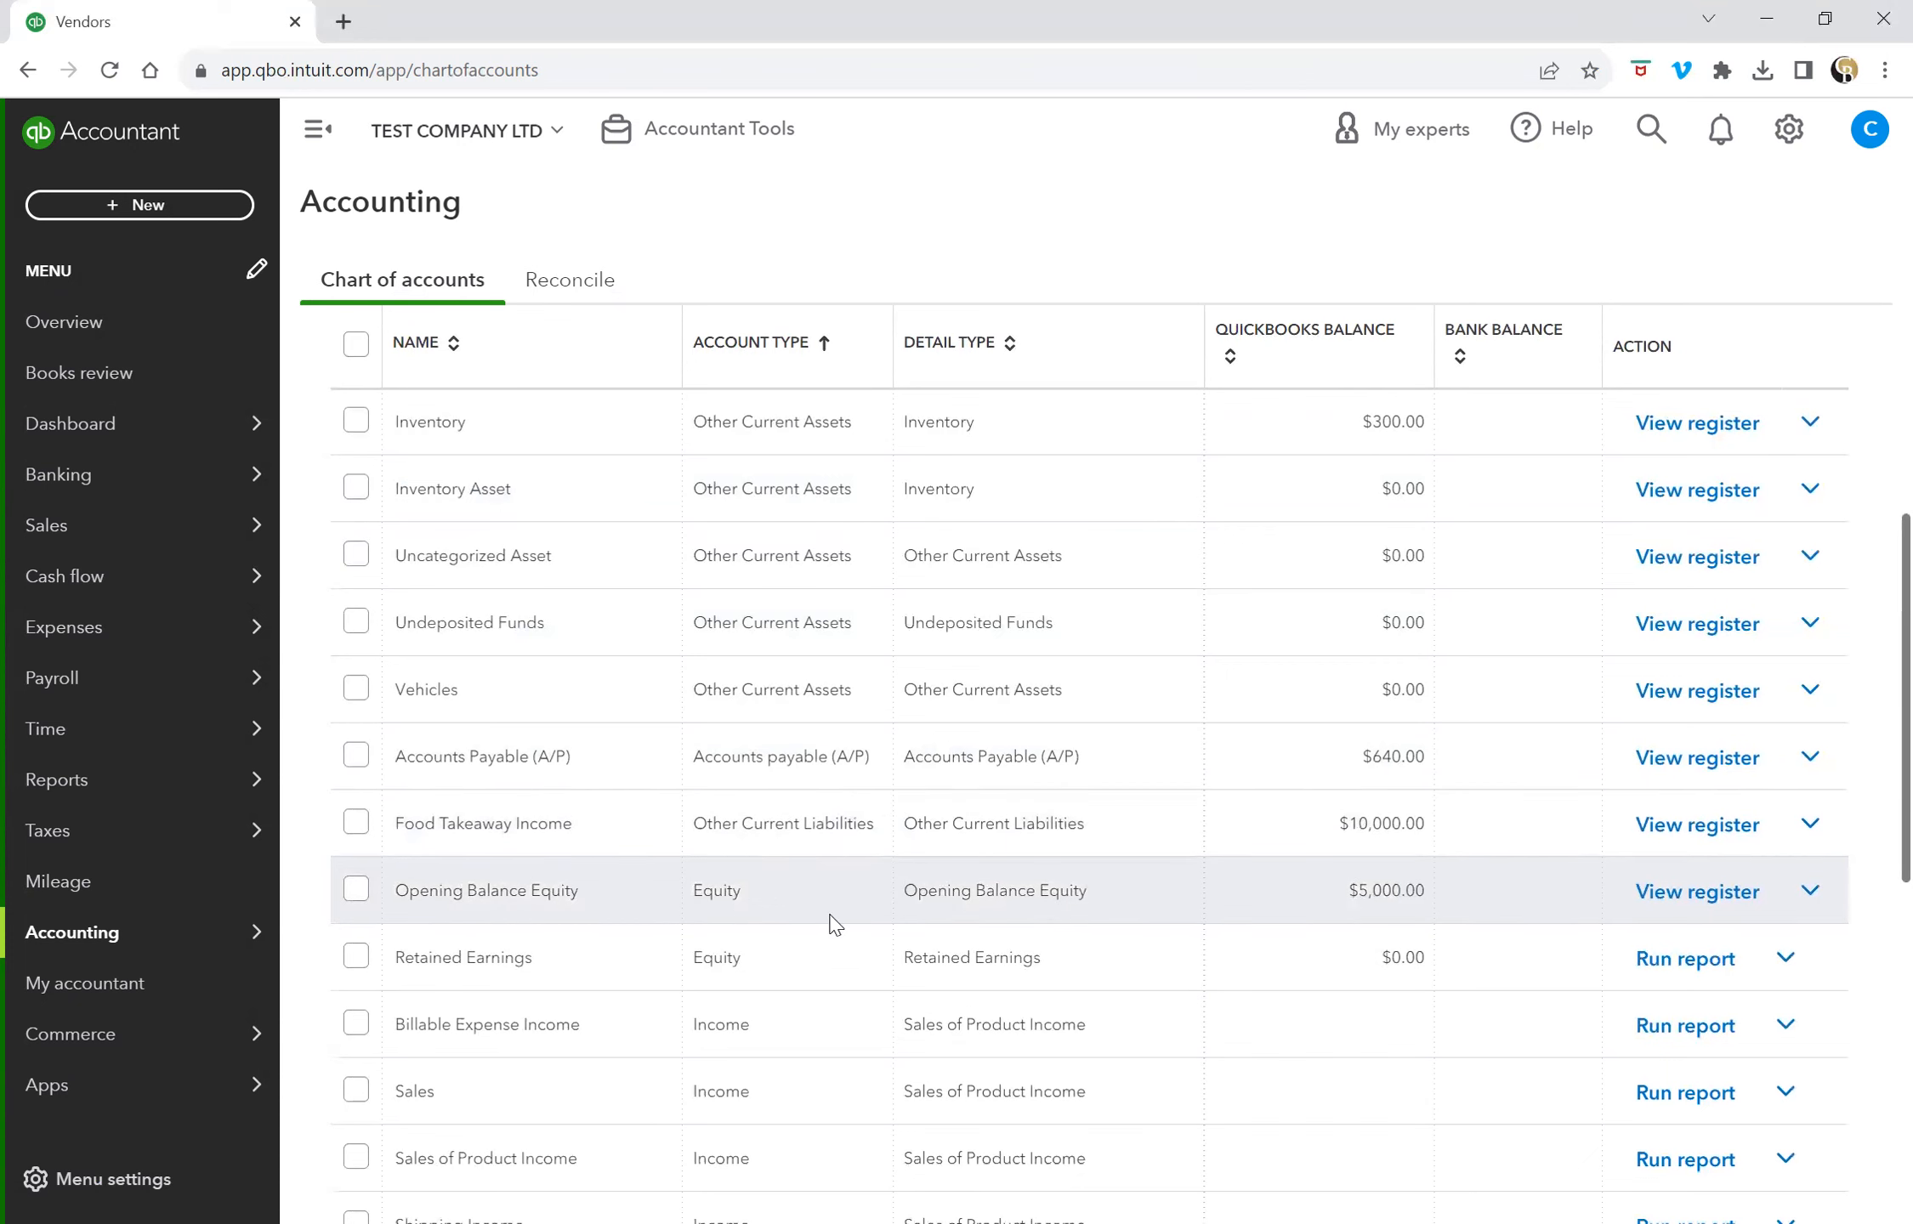
pyautogui.scroll(-5, 833, 922)
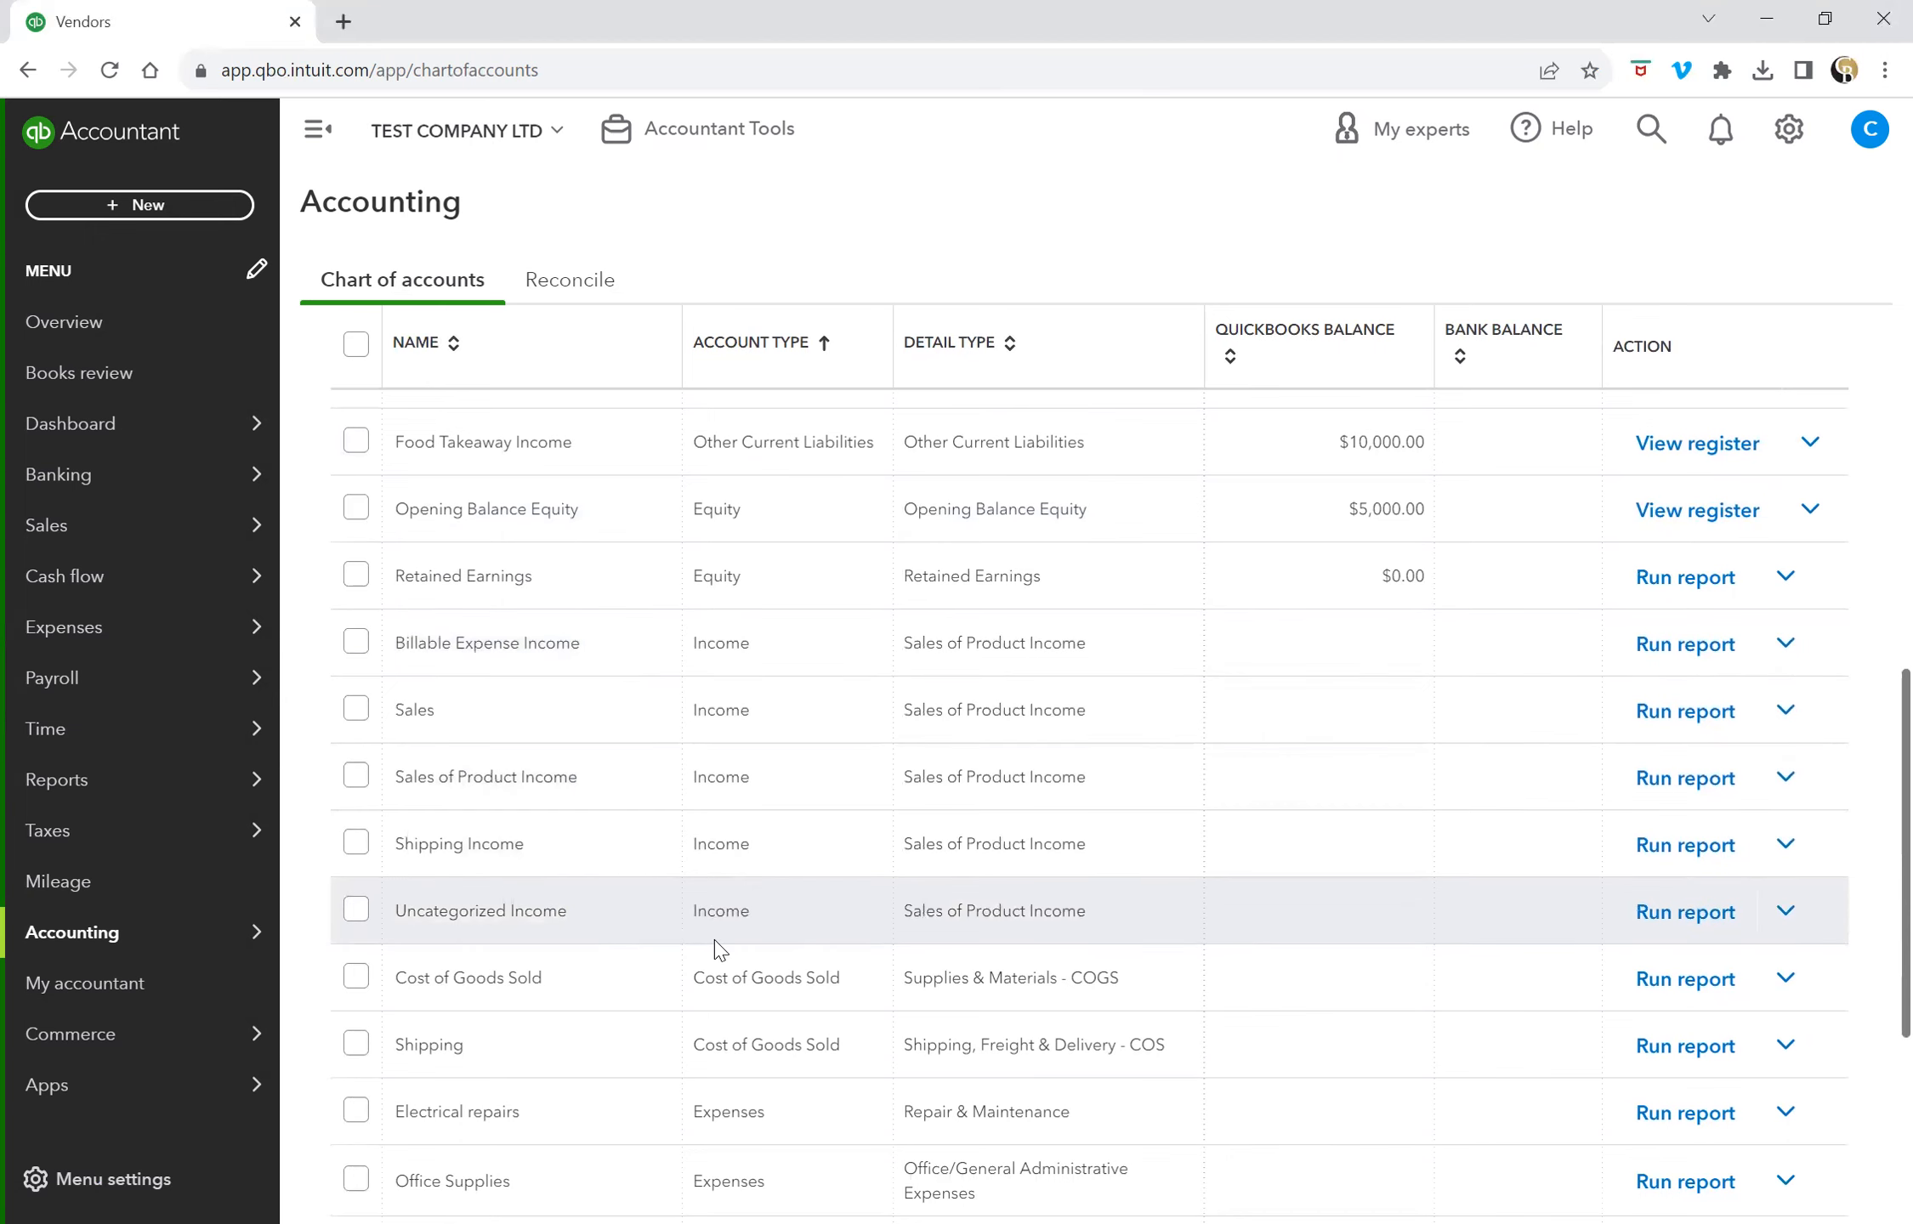
pyautogui.scroll(-3, 920, 1039)
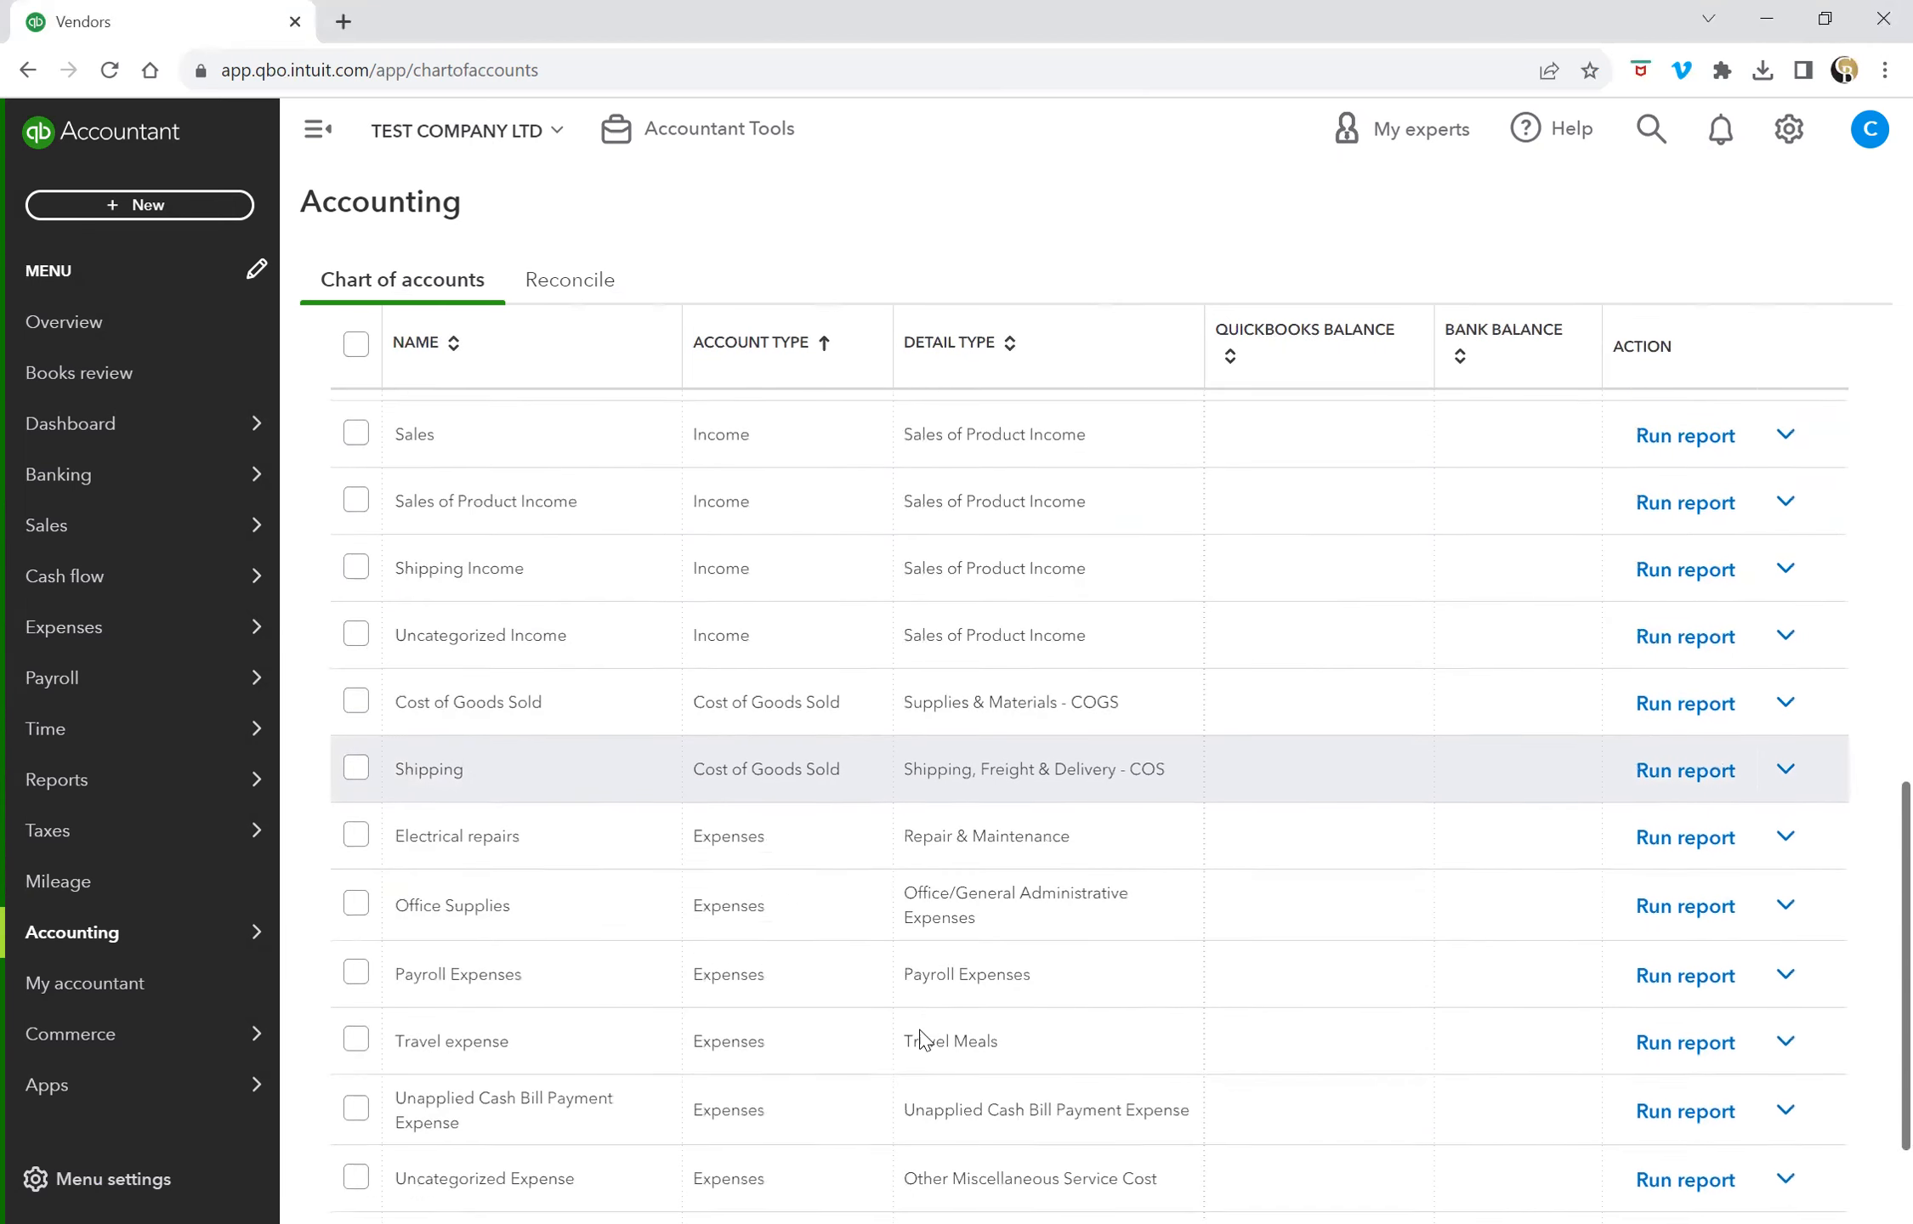
pyautogui.scroll(-3, 924, 1038)
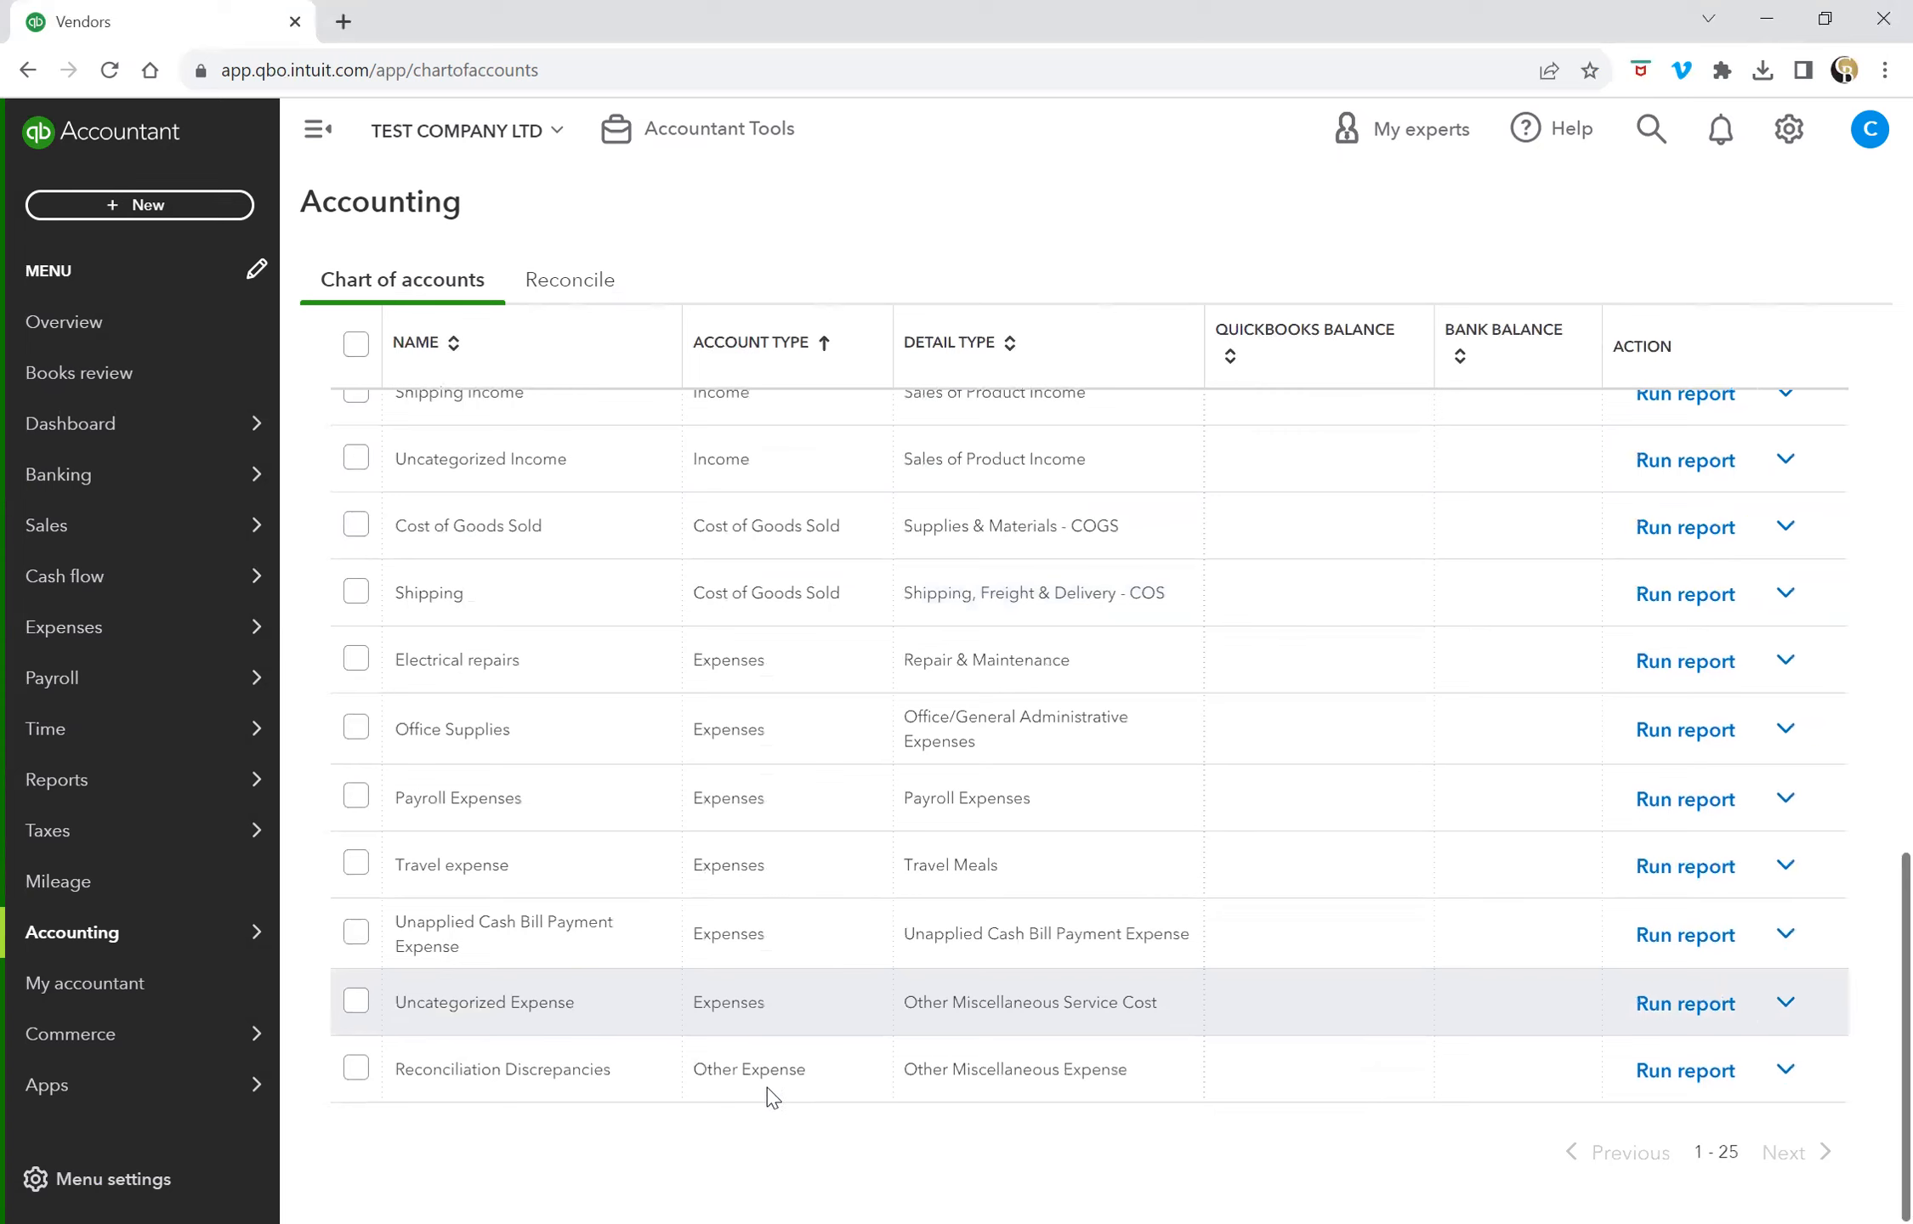
pyautogui.scroll(10, 1161, 811)
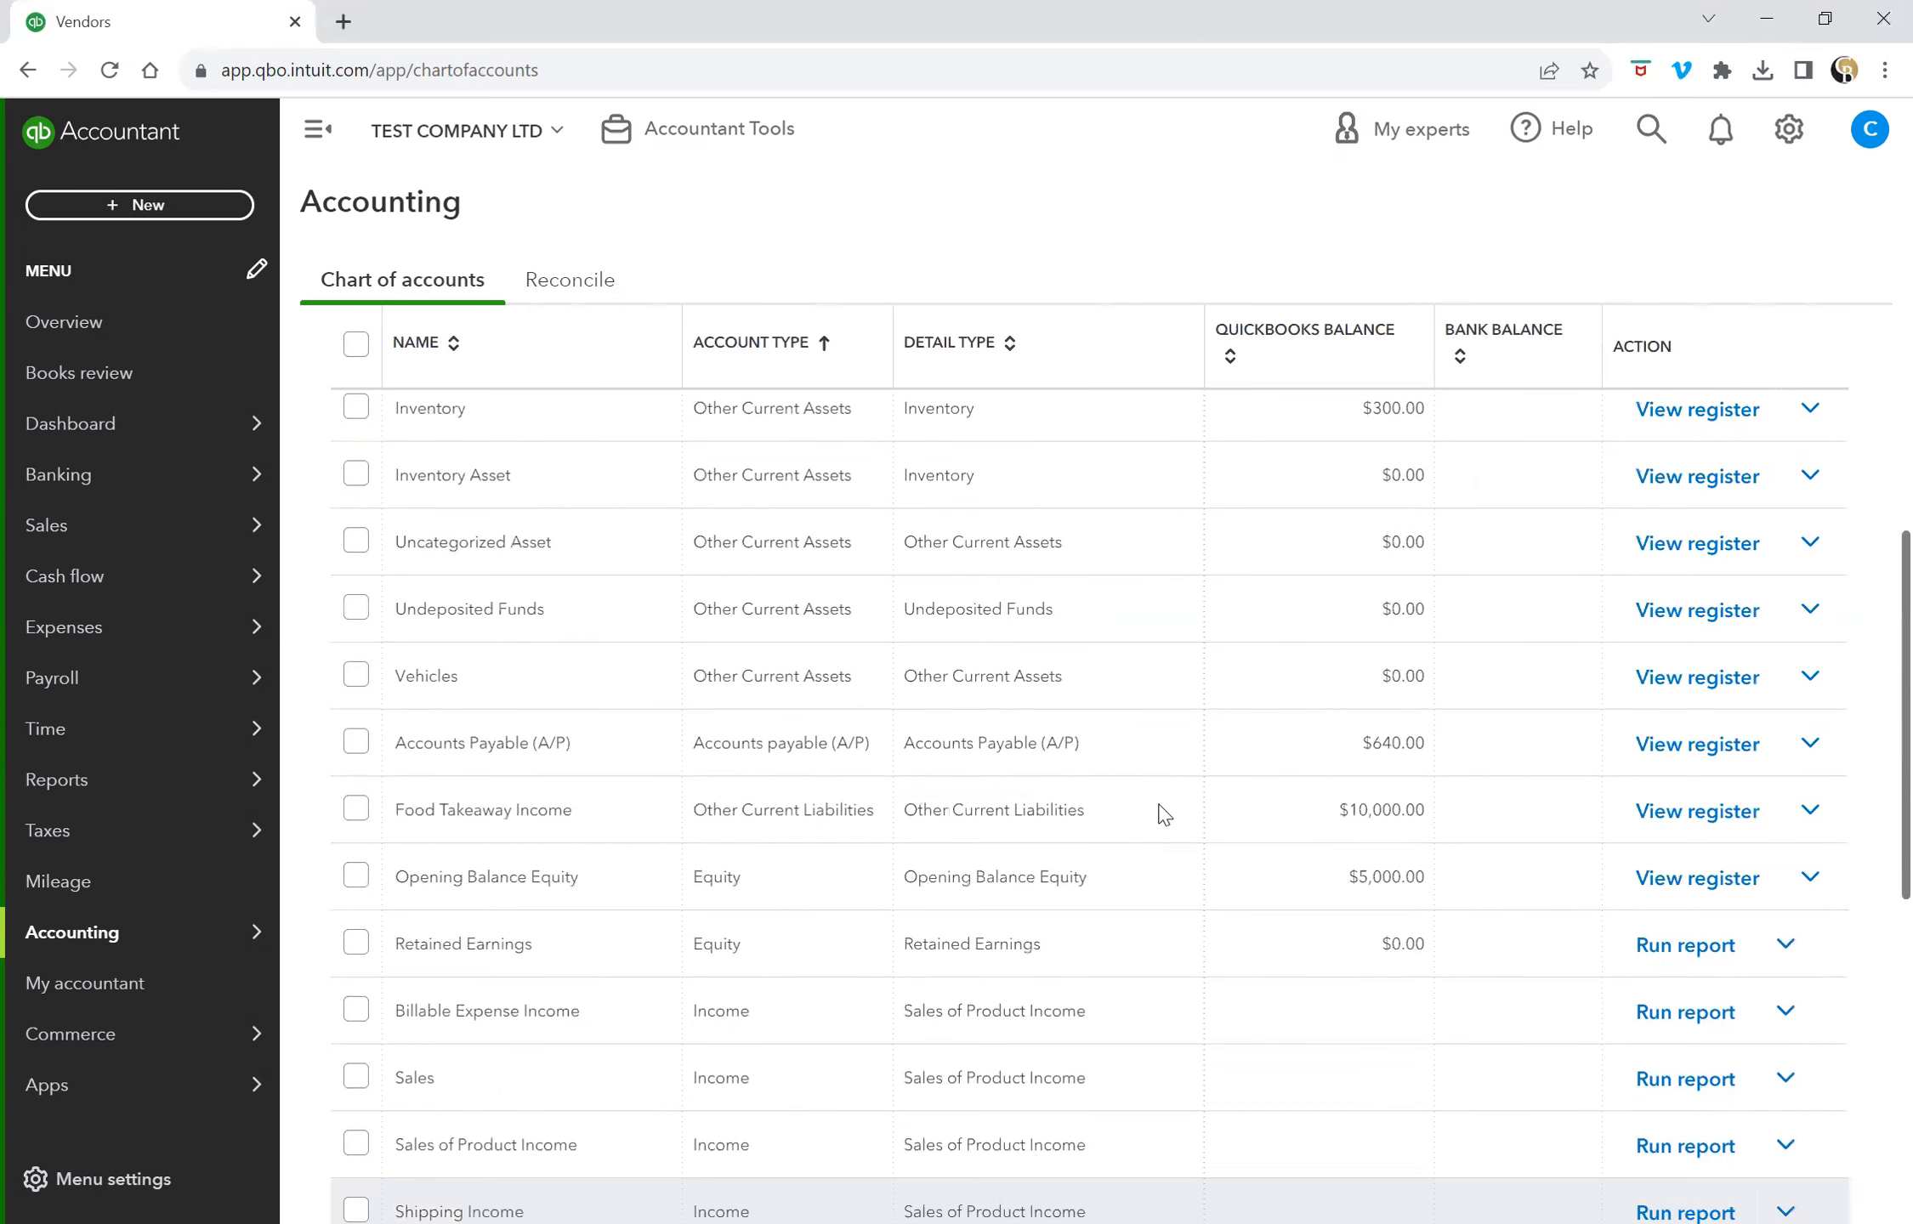
pyautogui.scroll(6, 1160, 812)
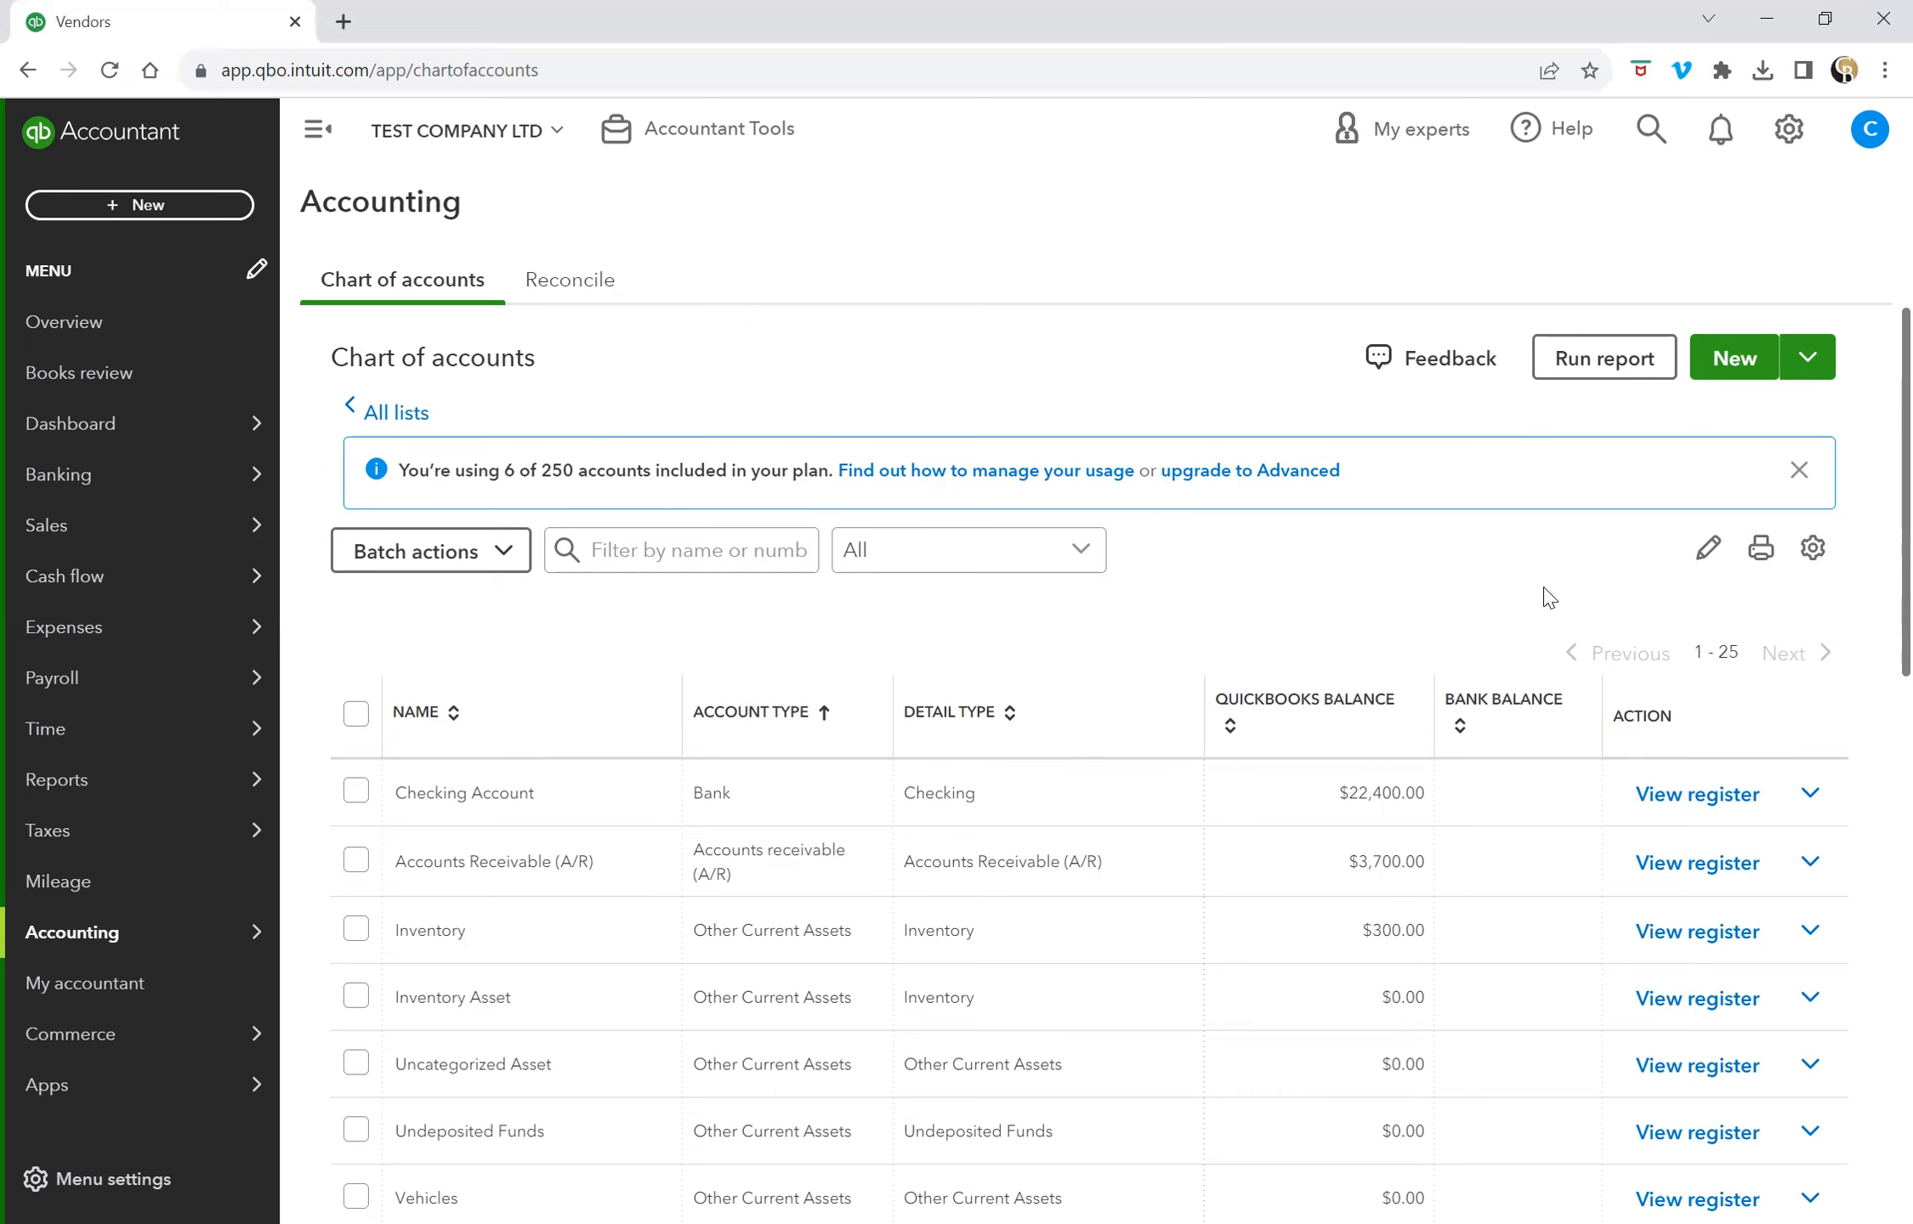
# Step: Start a new account of the Assets type and file it under Fixed Assets
pyautogui.click(1731, 373)
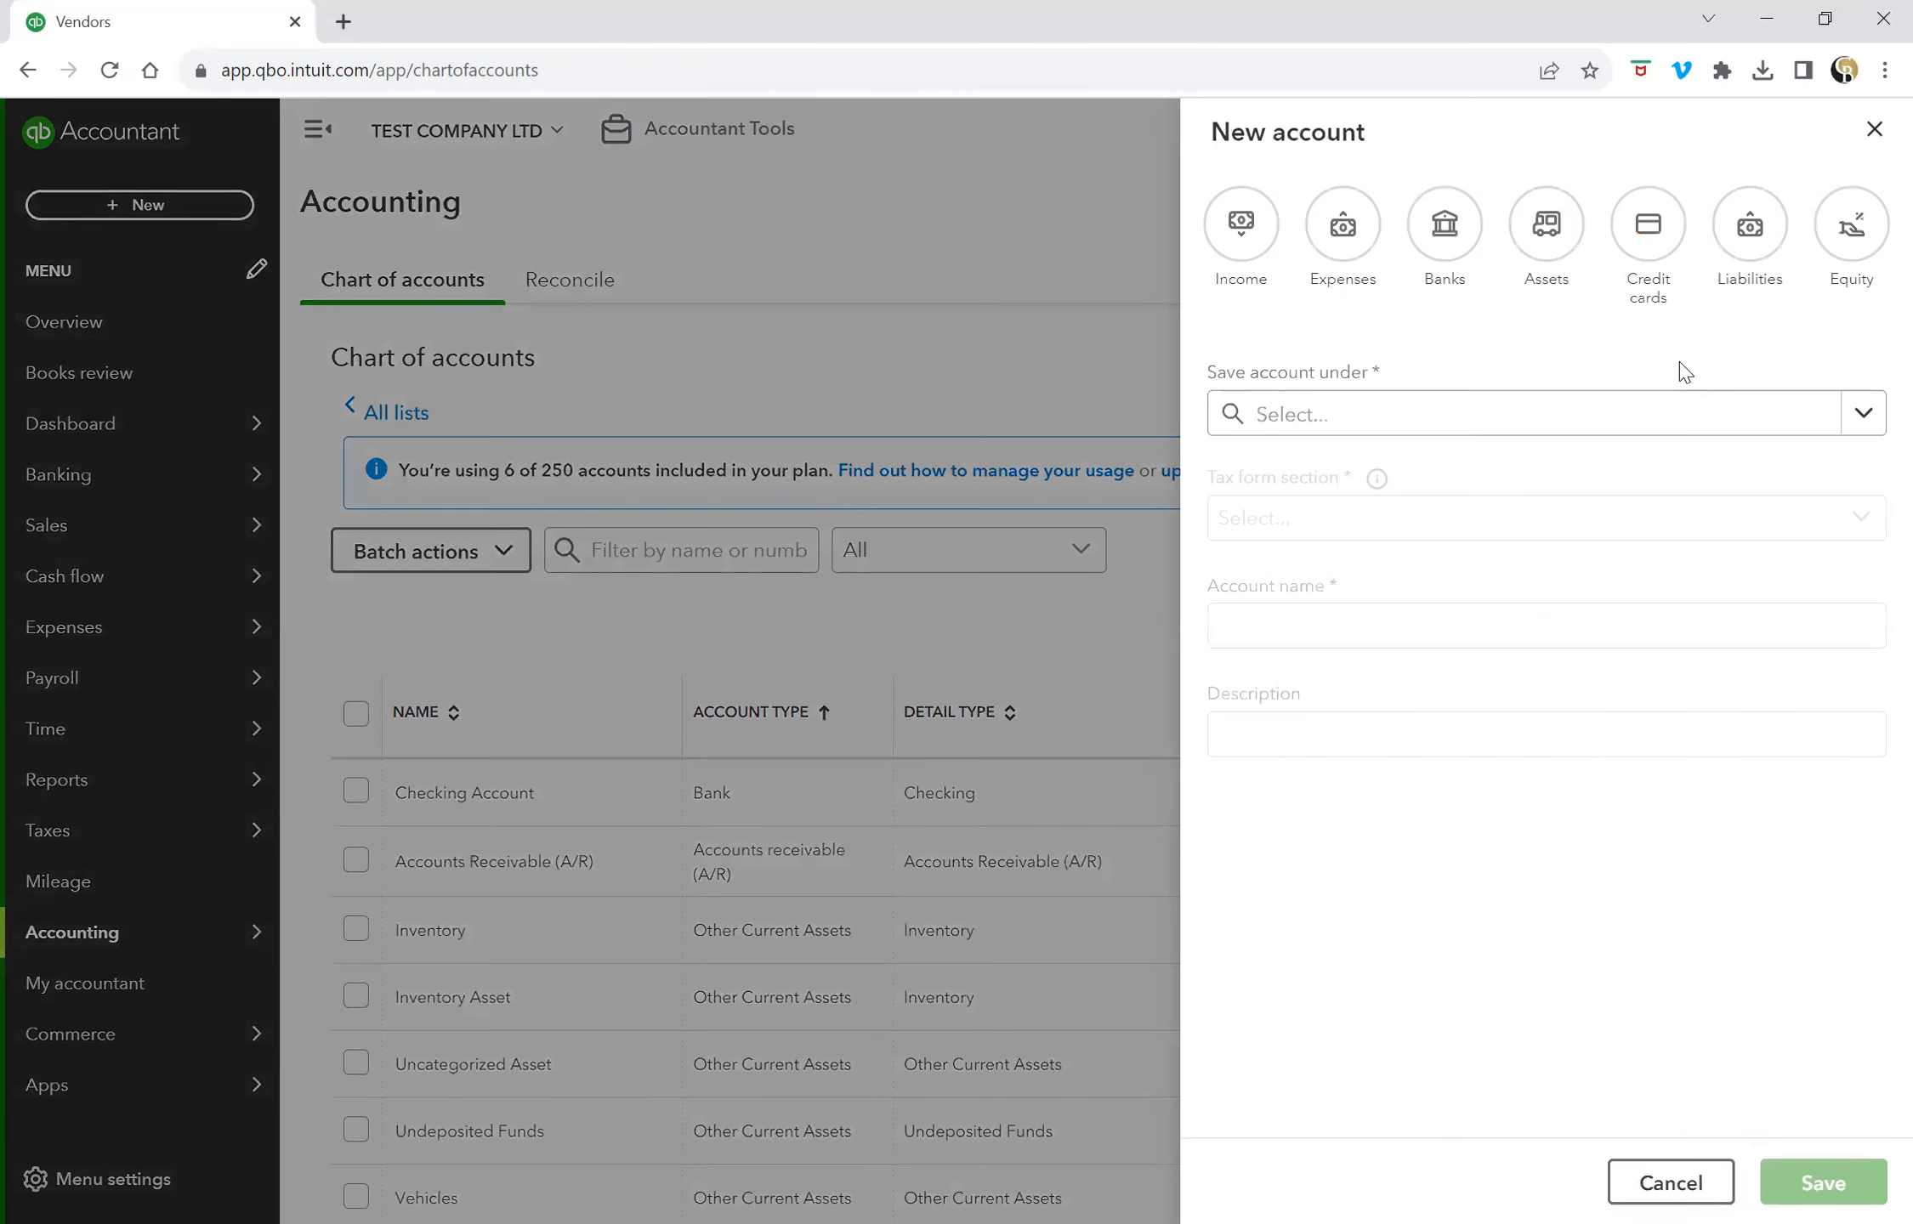
pyautogui.click(1548, 228)
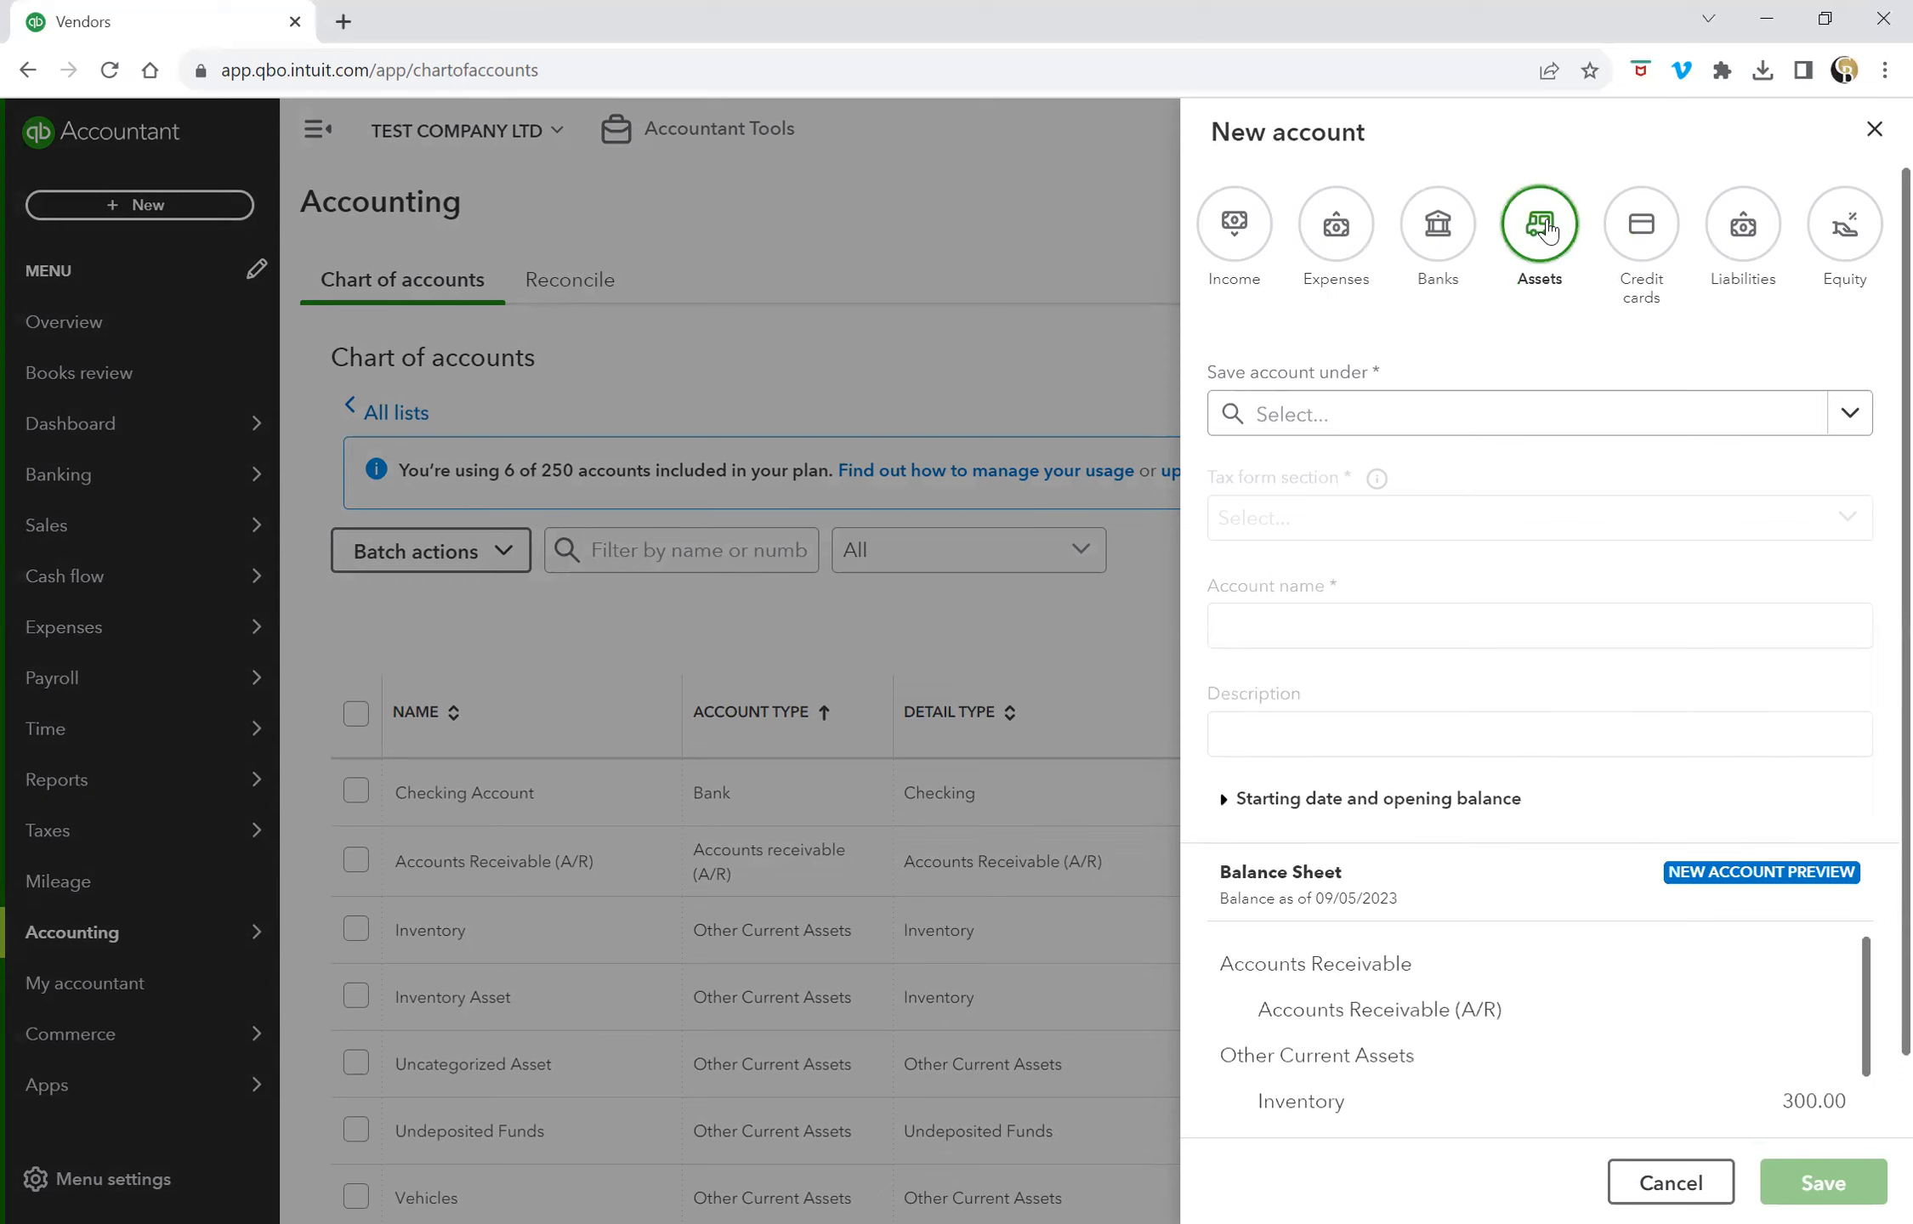
pyautogui.click(1556, 427)
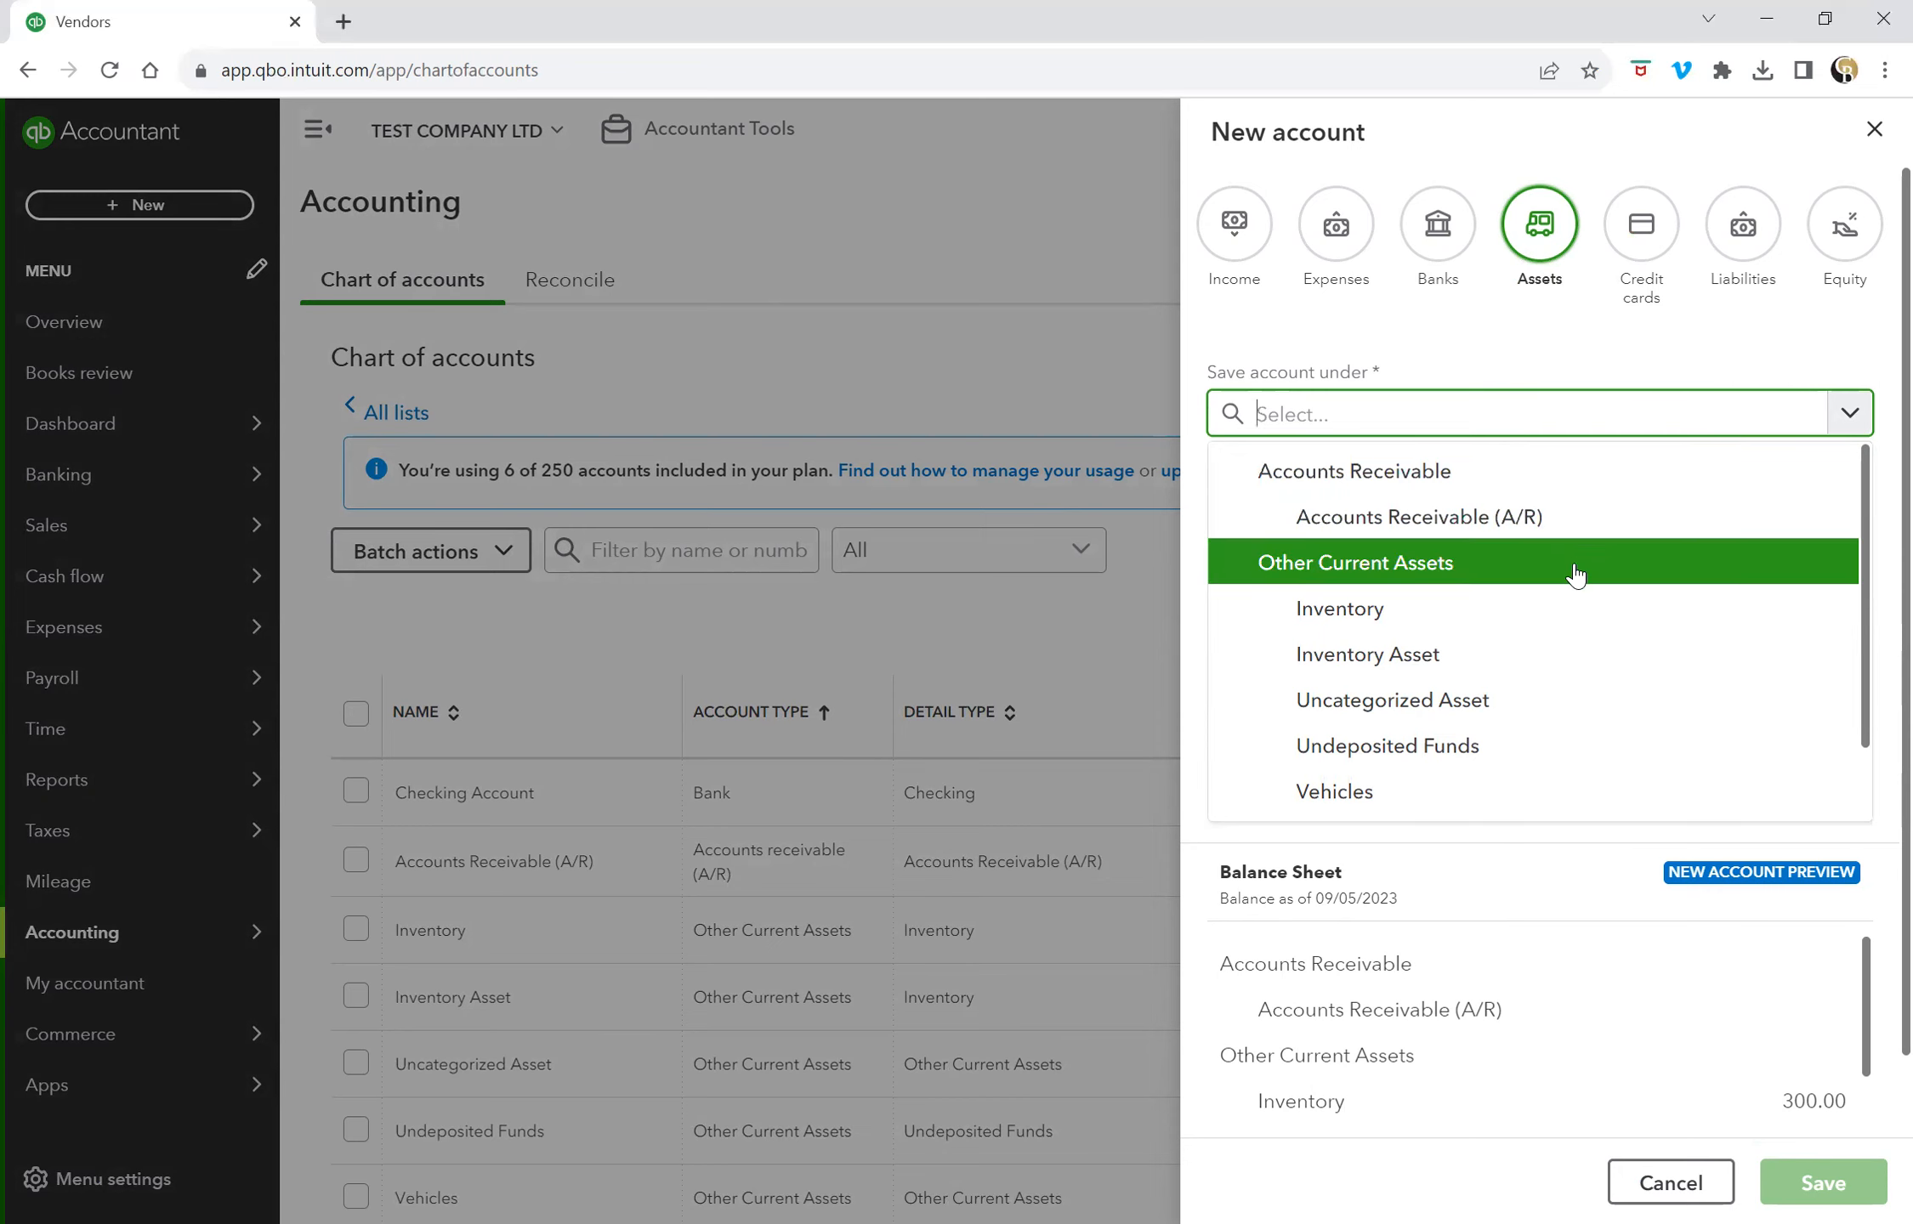
pyautogui.scroll(-1, 1667, 625)
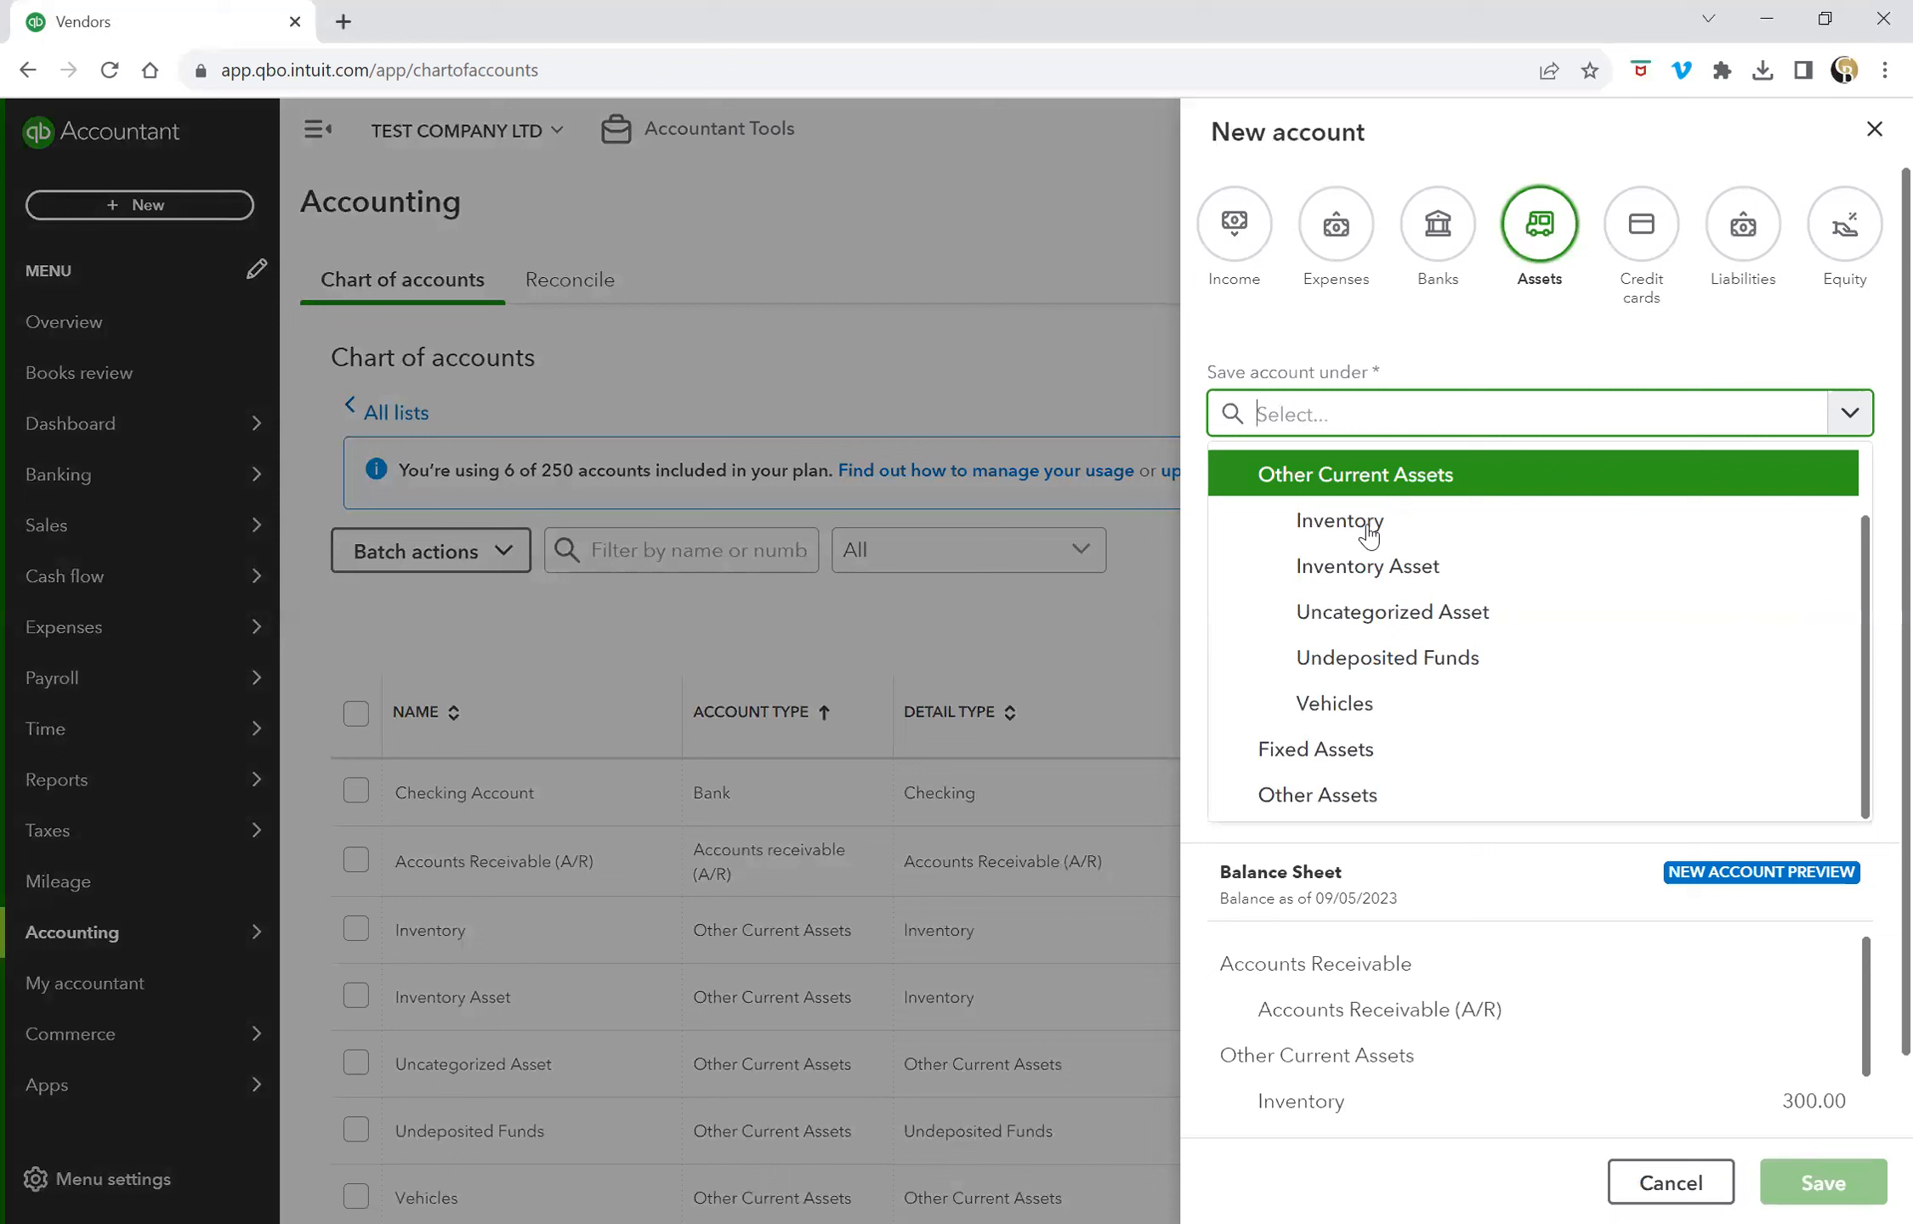
pyautogui.click(1390, 758)
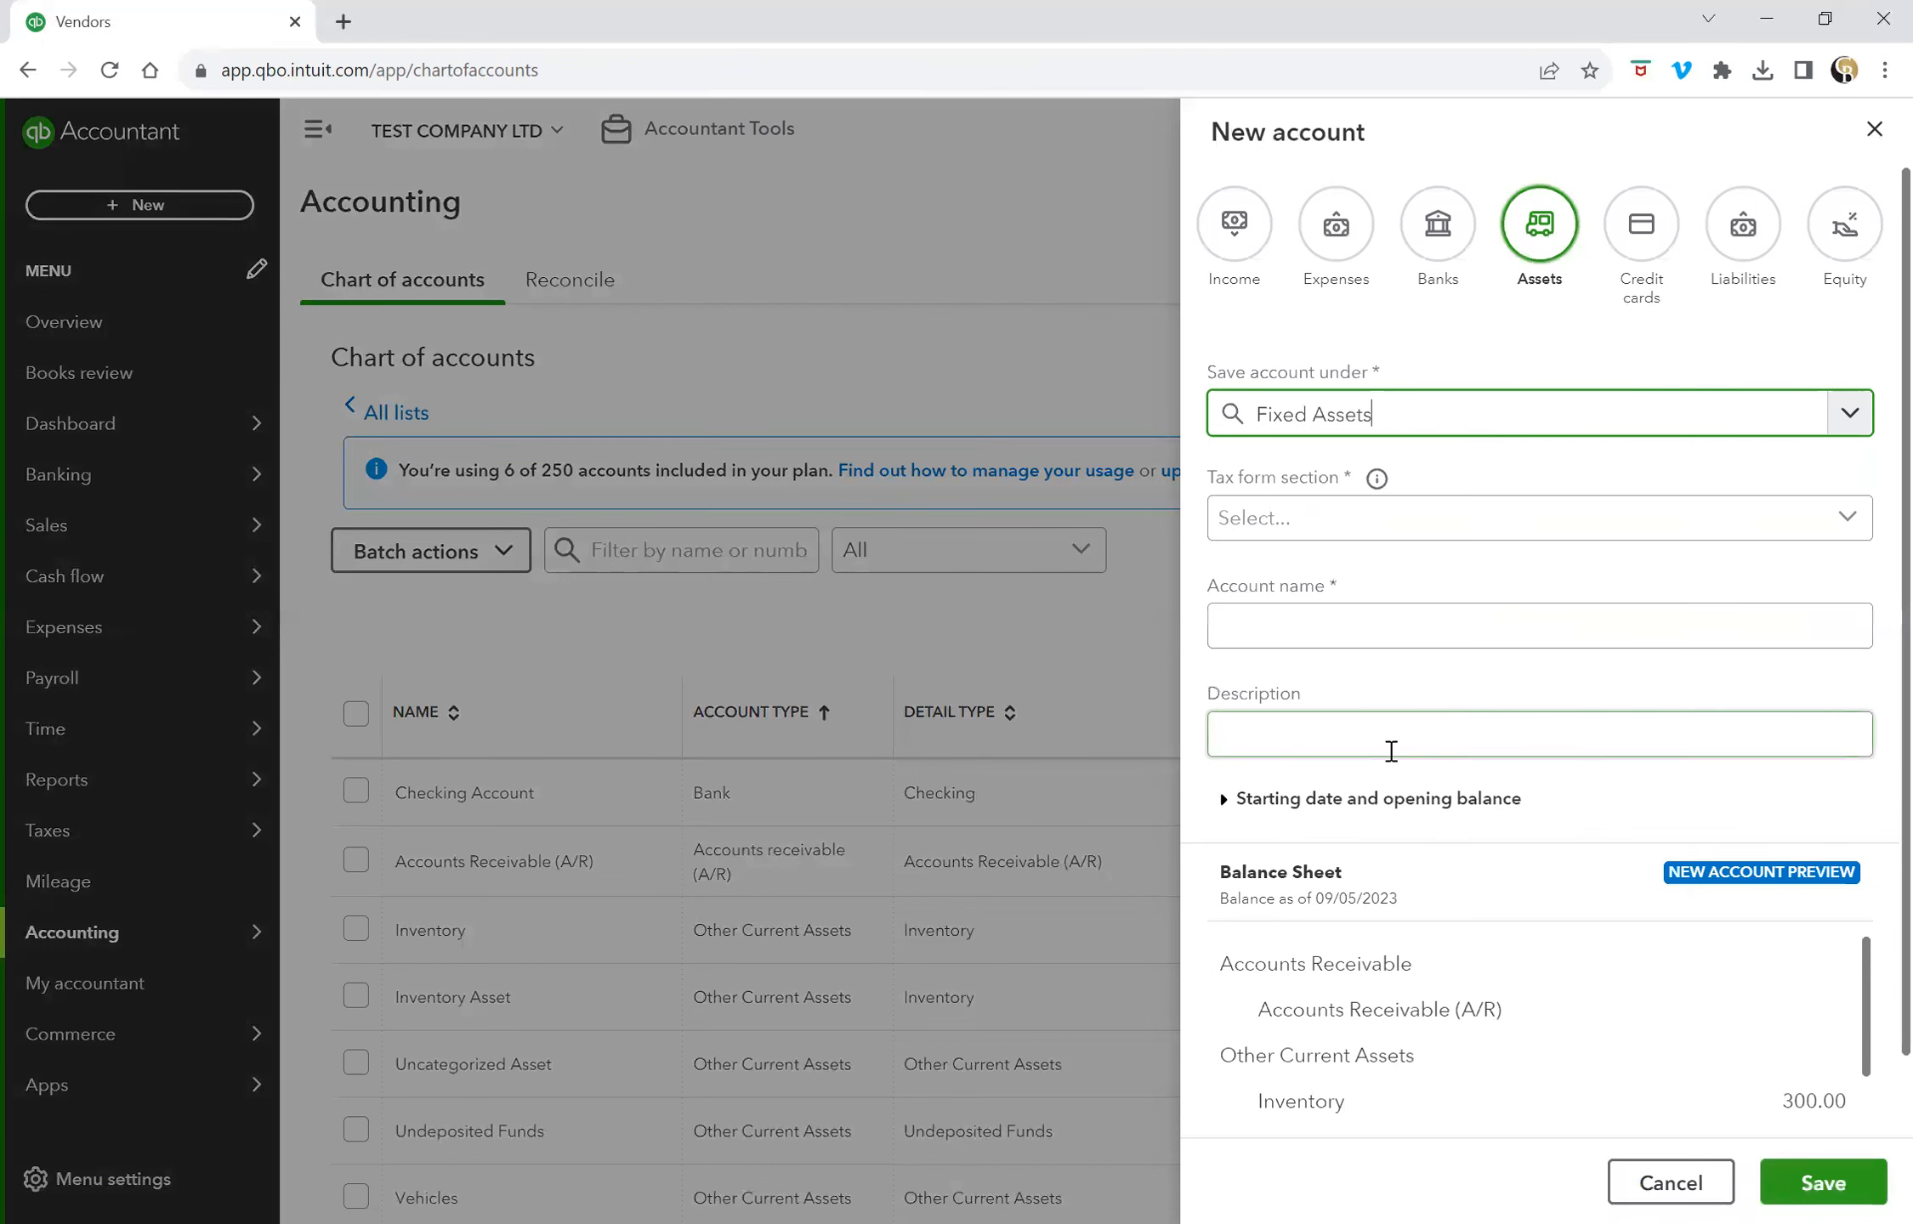
# Step: Set the new asset account's tax form section to Fixed Asset Furniture
pyautogui.click(1354, 529)
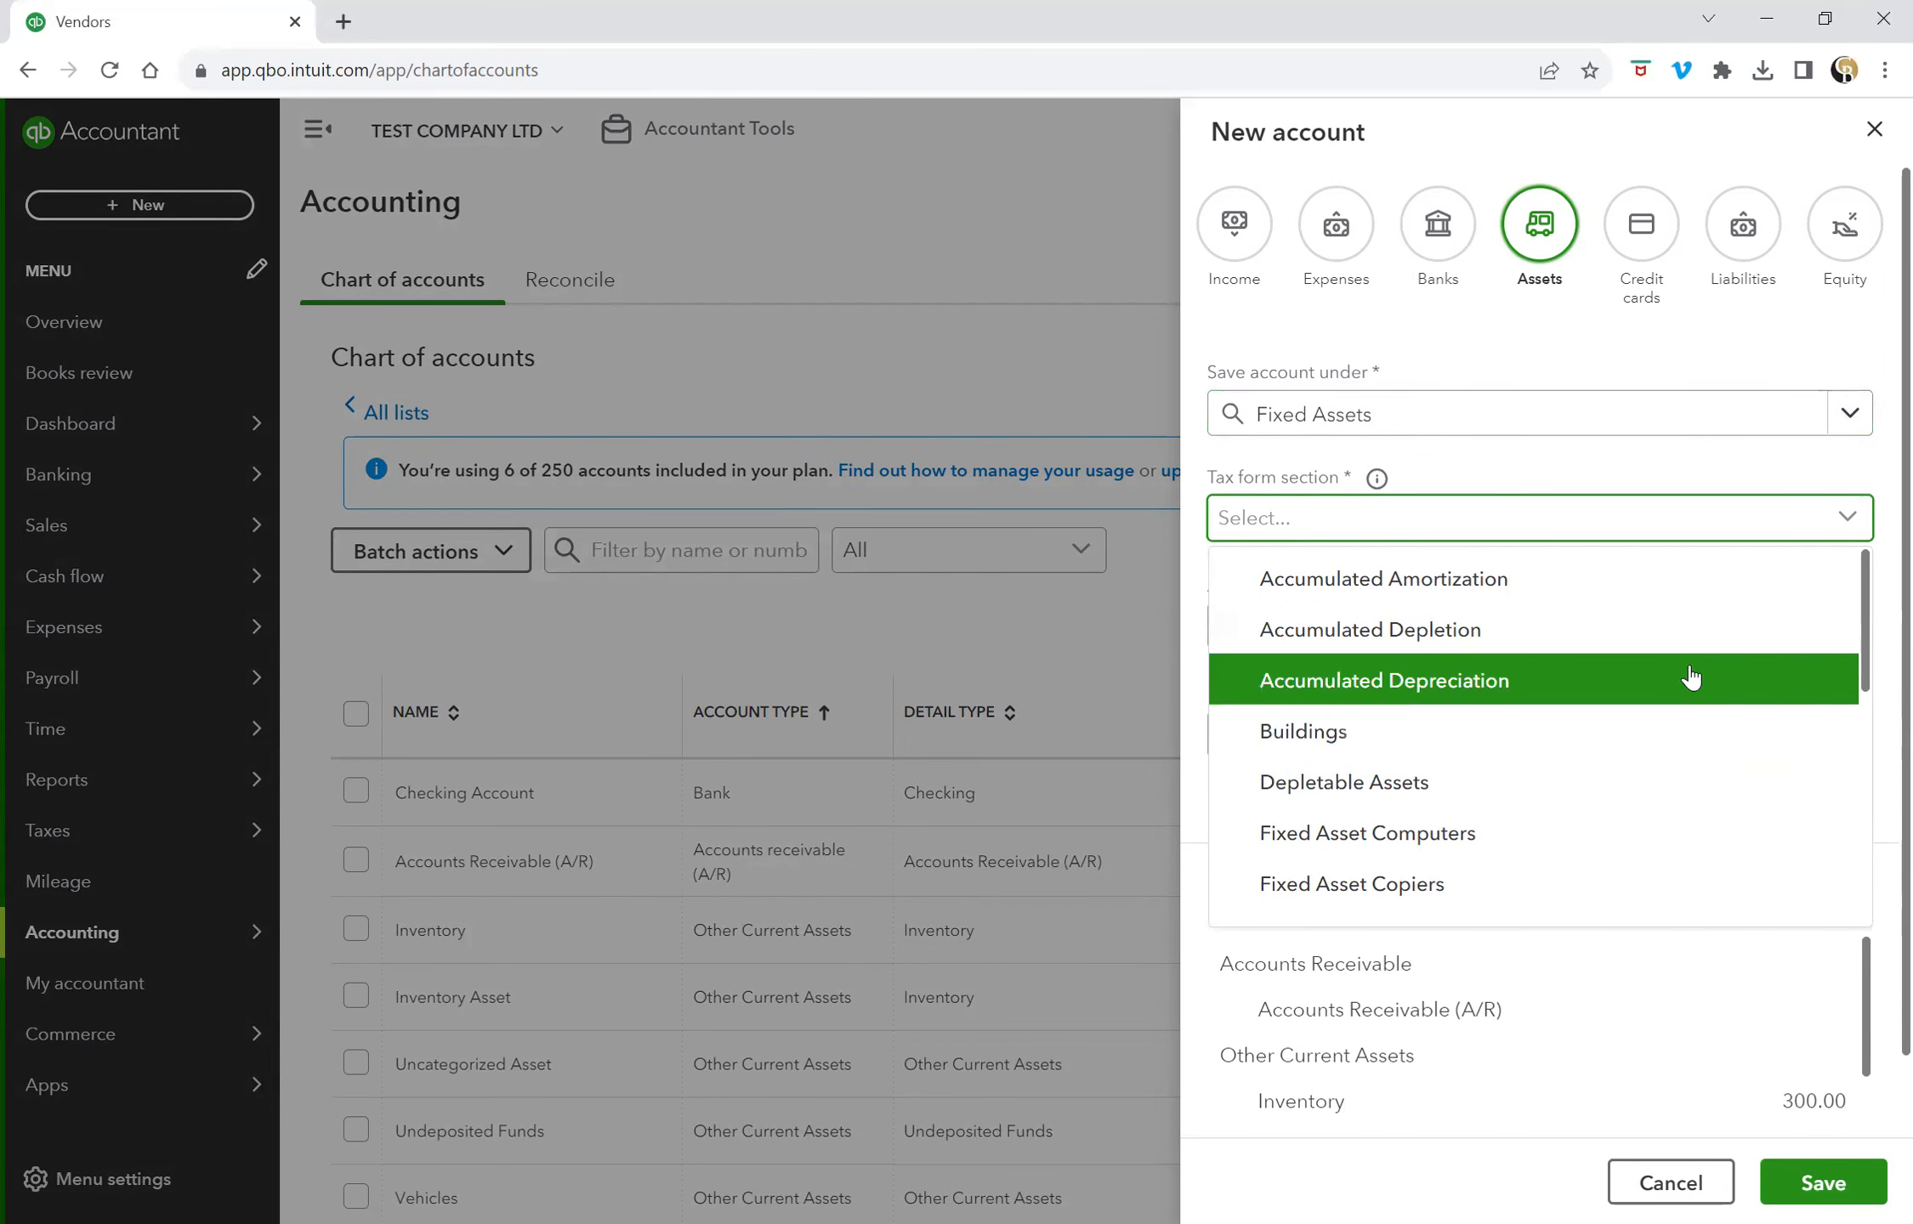
pyautogui.scroll(-1, 1691, 676)
pyautogui.scroll(1, 1690, 676)
pyautogui.scroll(-1, 1690, 676)
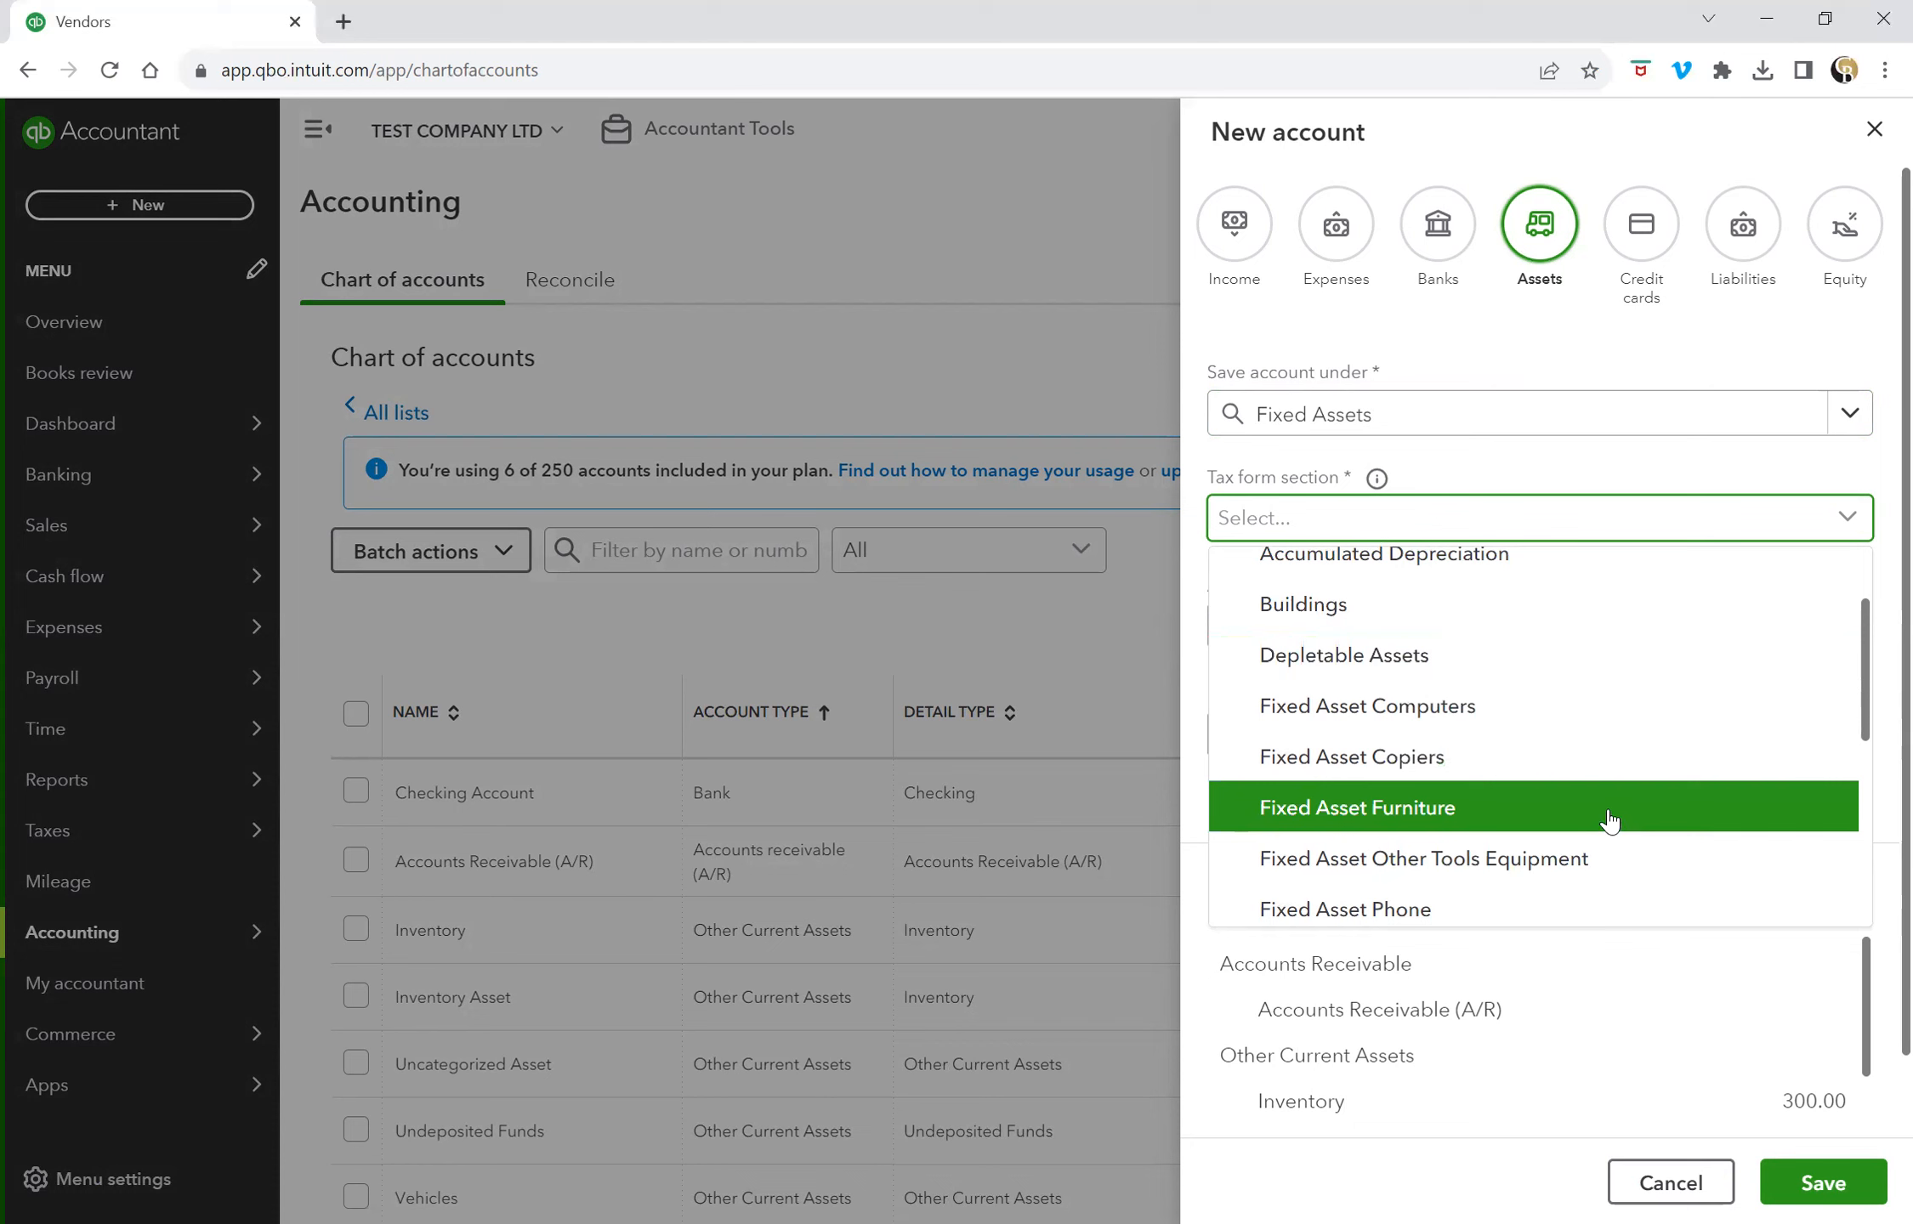
pyautogui.click(1610, 821)
# Step: Name the new account Office Furniture, save it, and check its entry in the chart of accounts
pyautogui.click(1375, 636)
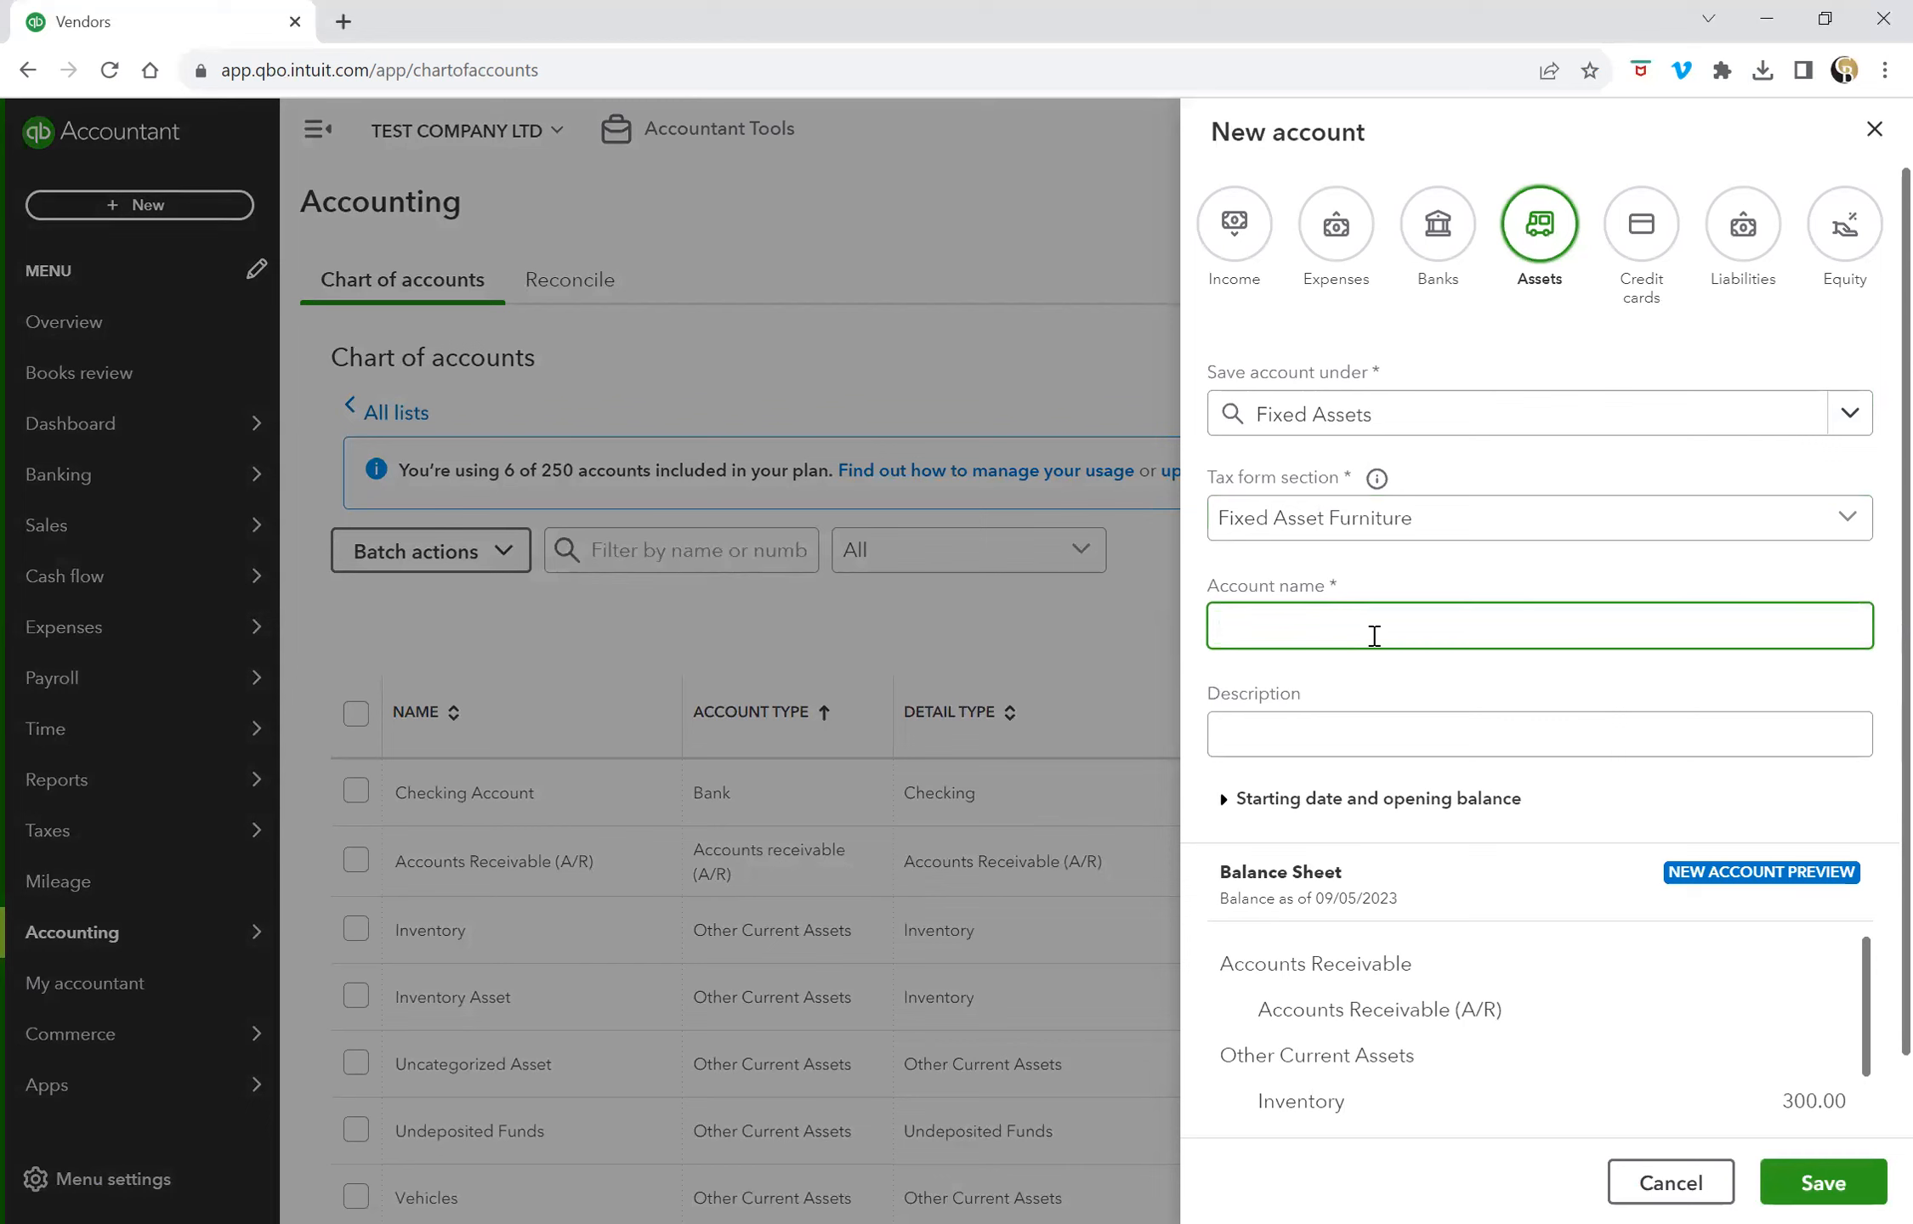
pyautogui.write('Office Frniture')
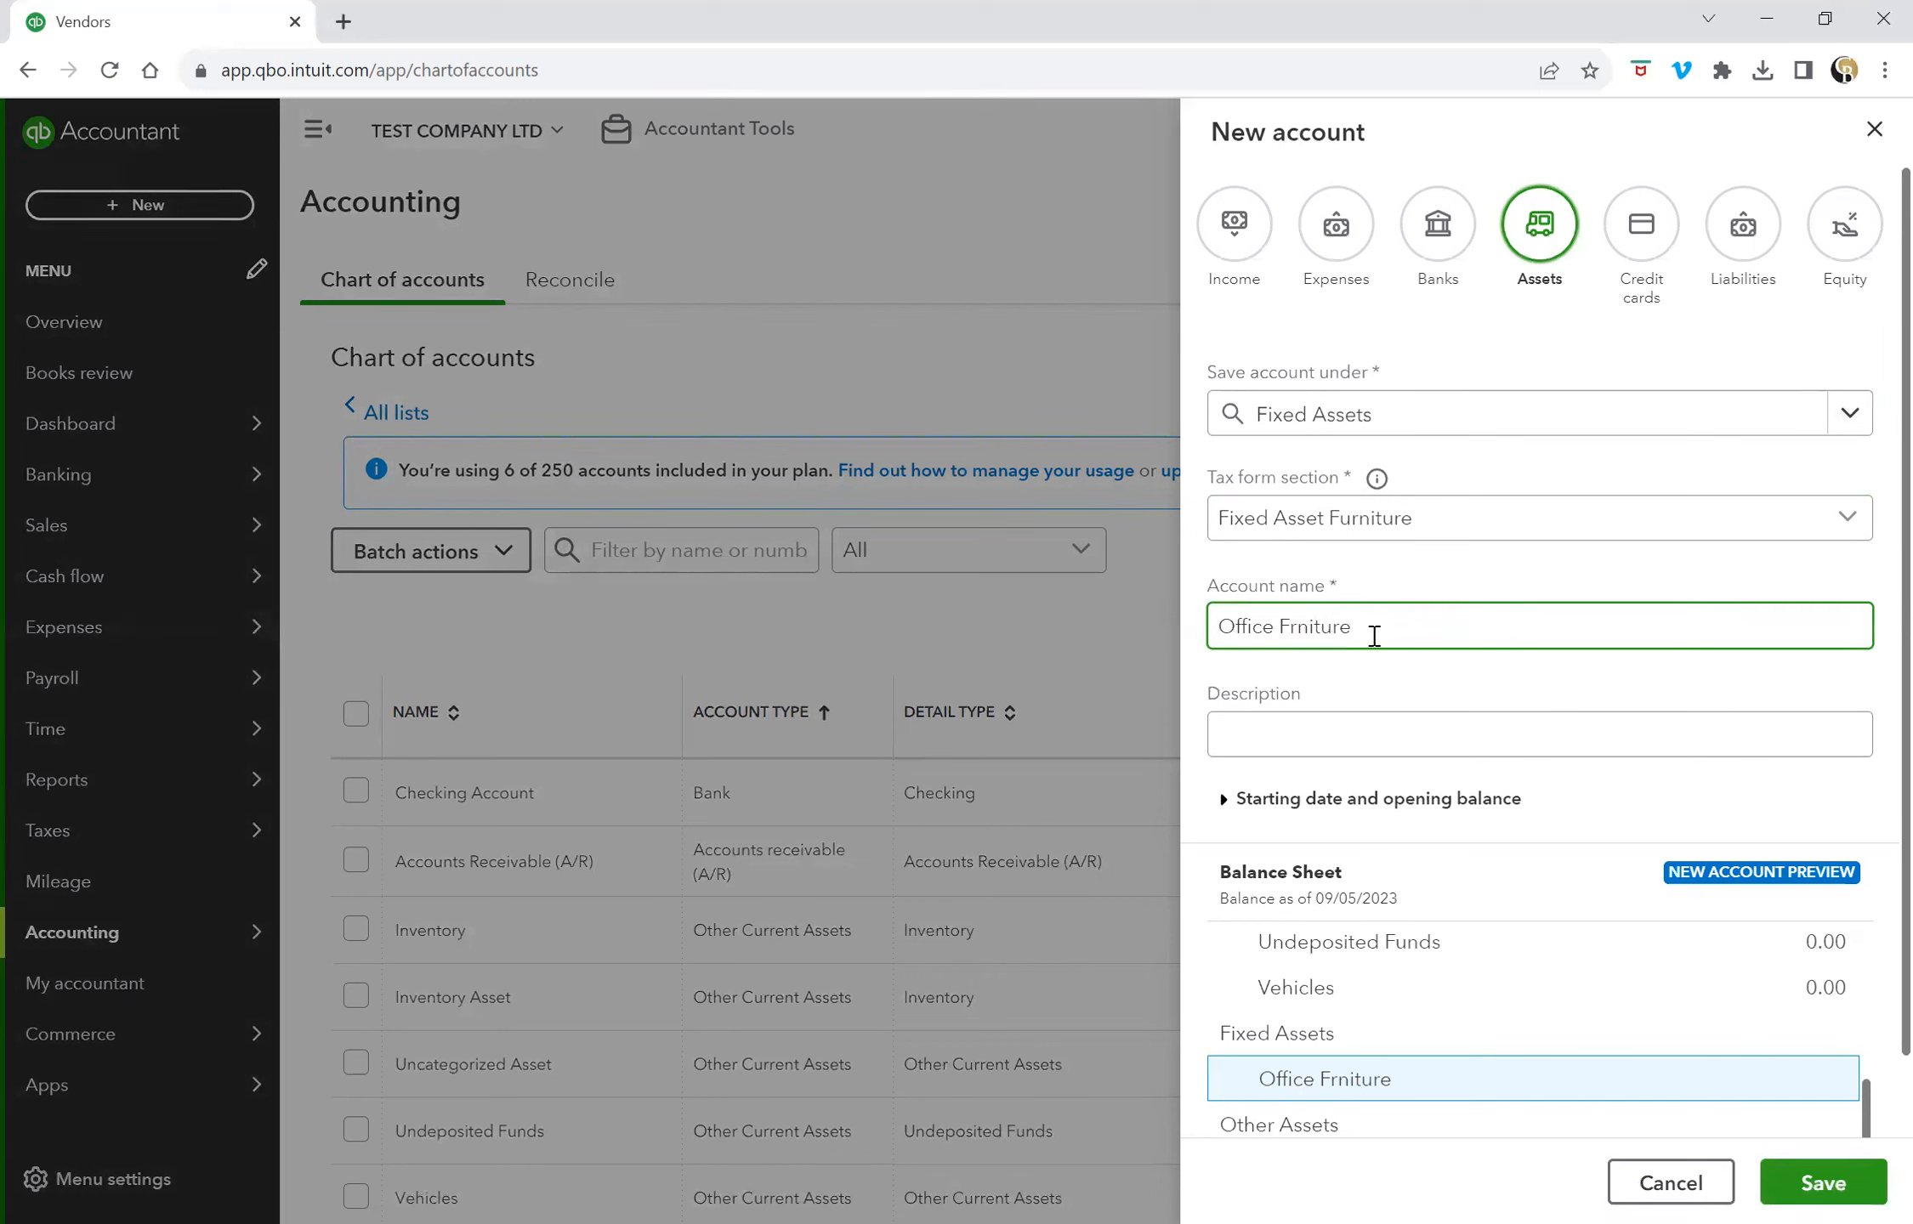
pyautogui.press('Left')
pyautogui.press('Left')
pyautogui.press('Left')
pyautogui.press('Left')
pyautogui.write('u')
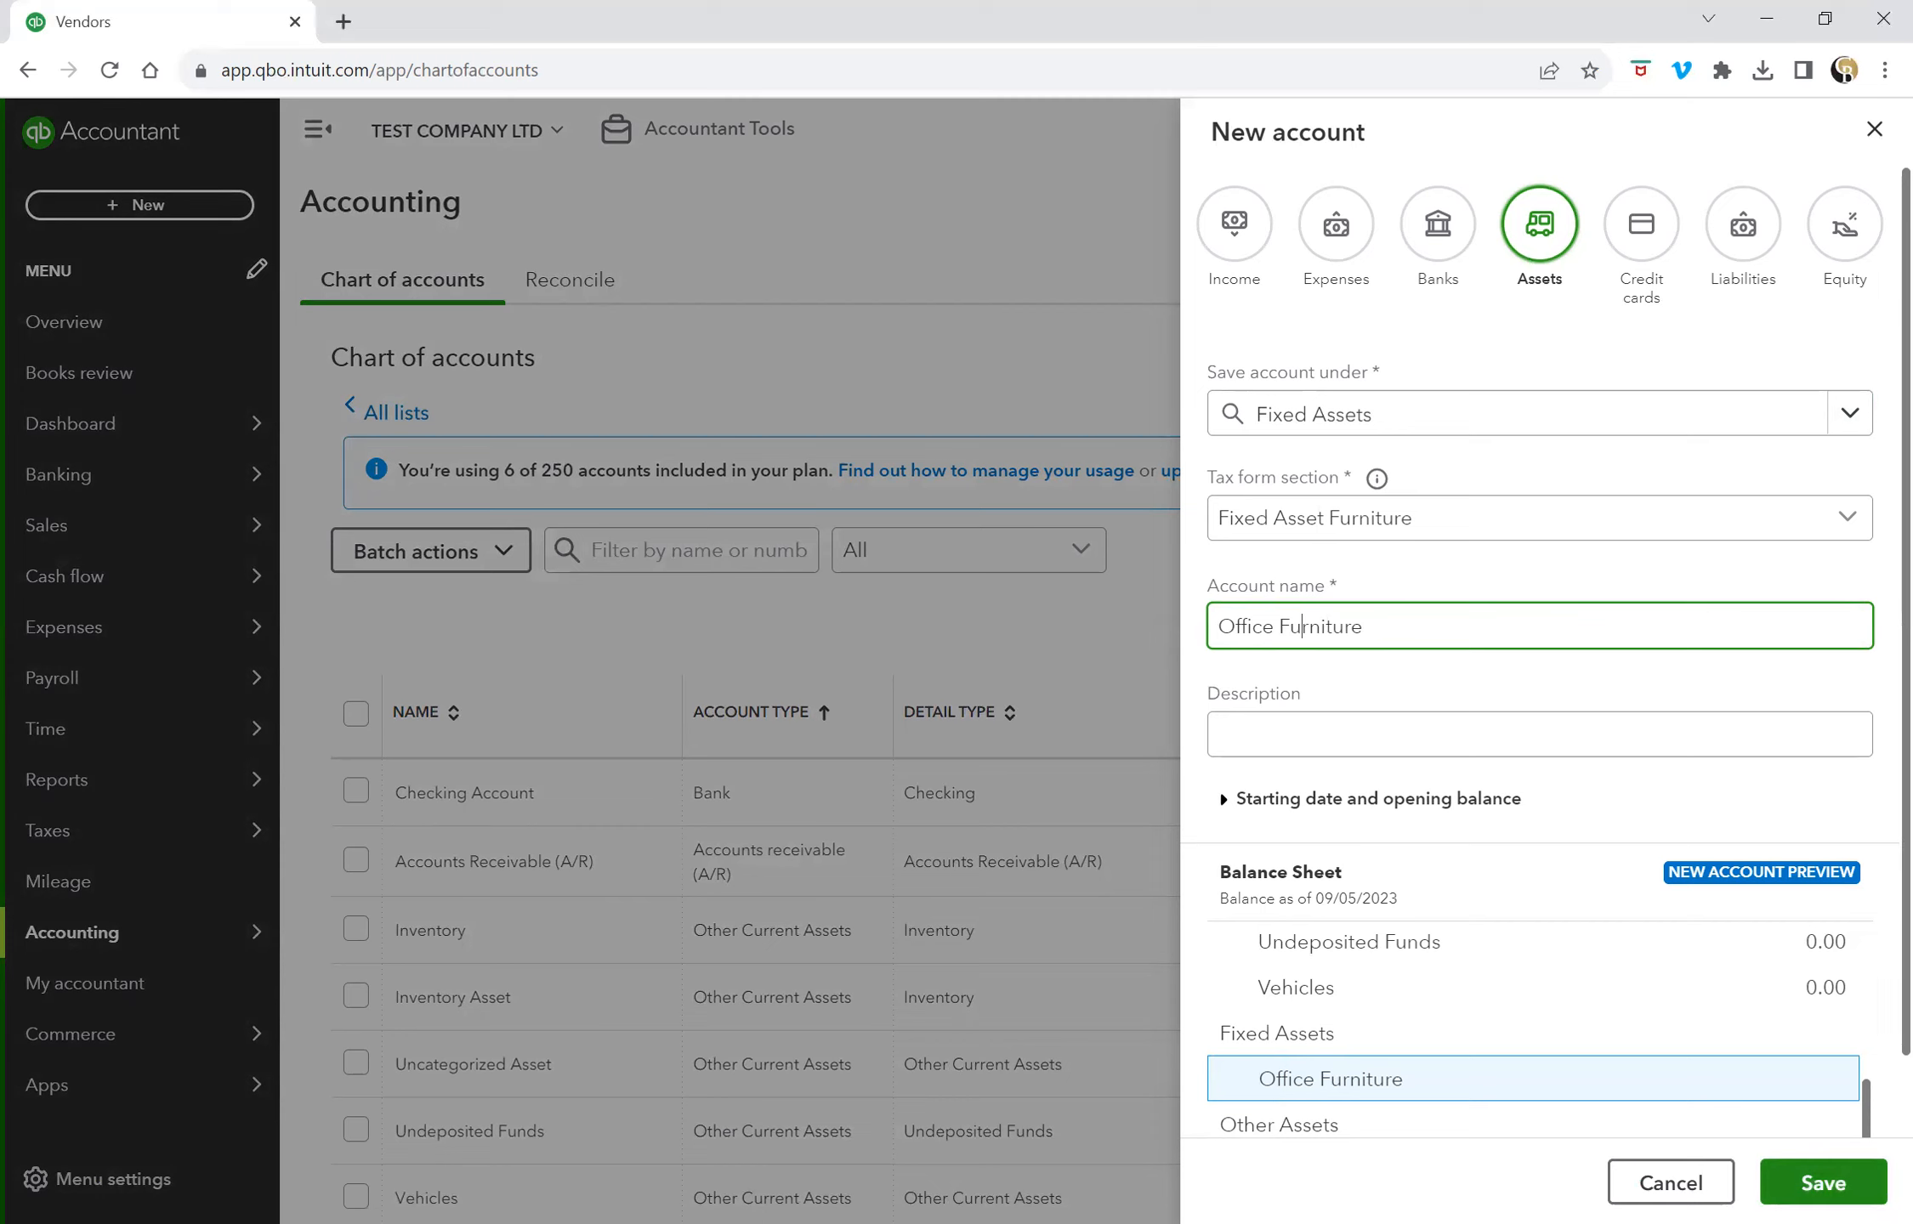
pyautogui.click(1823, 1183)
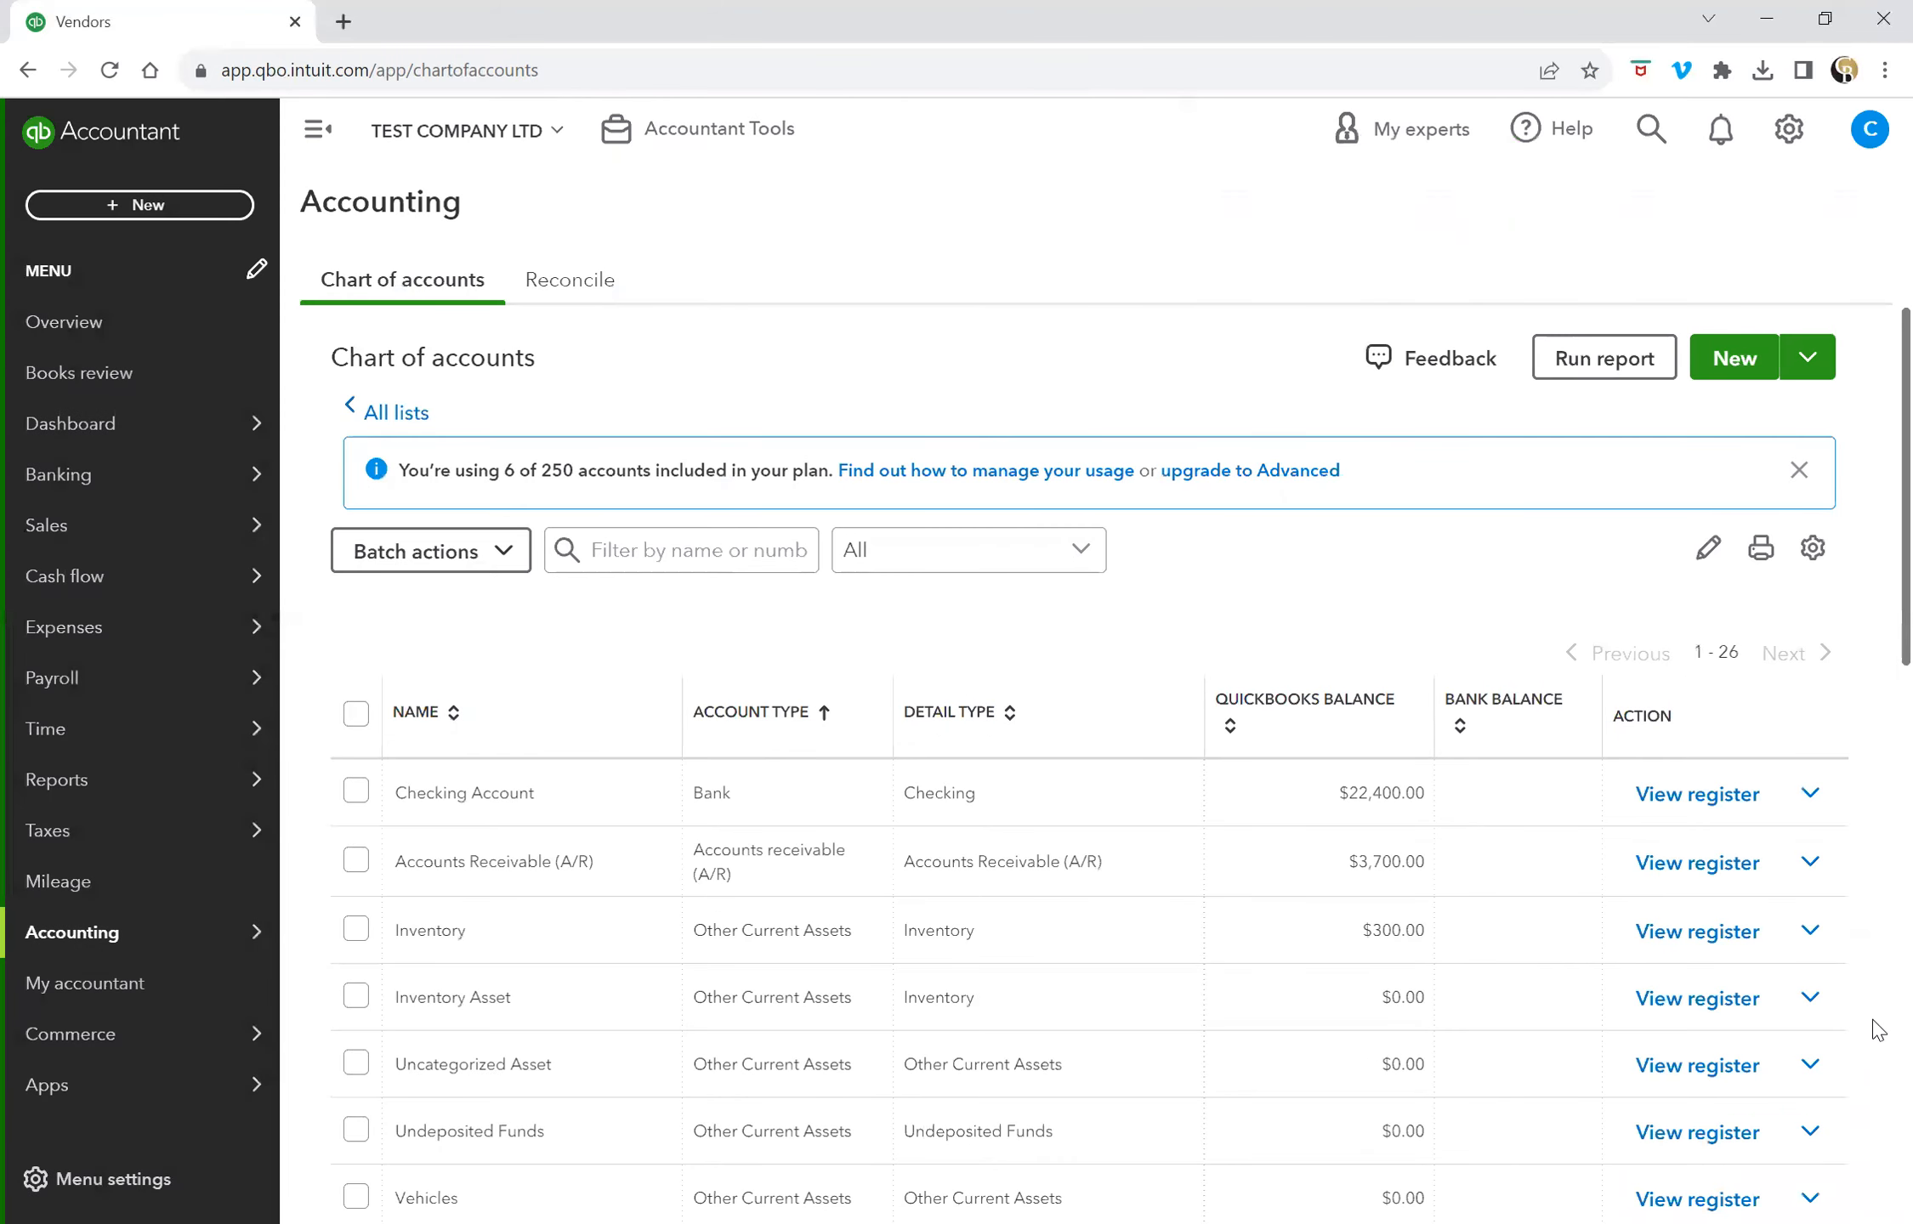
pyautogui.scroll(-3, 1877, 942)
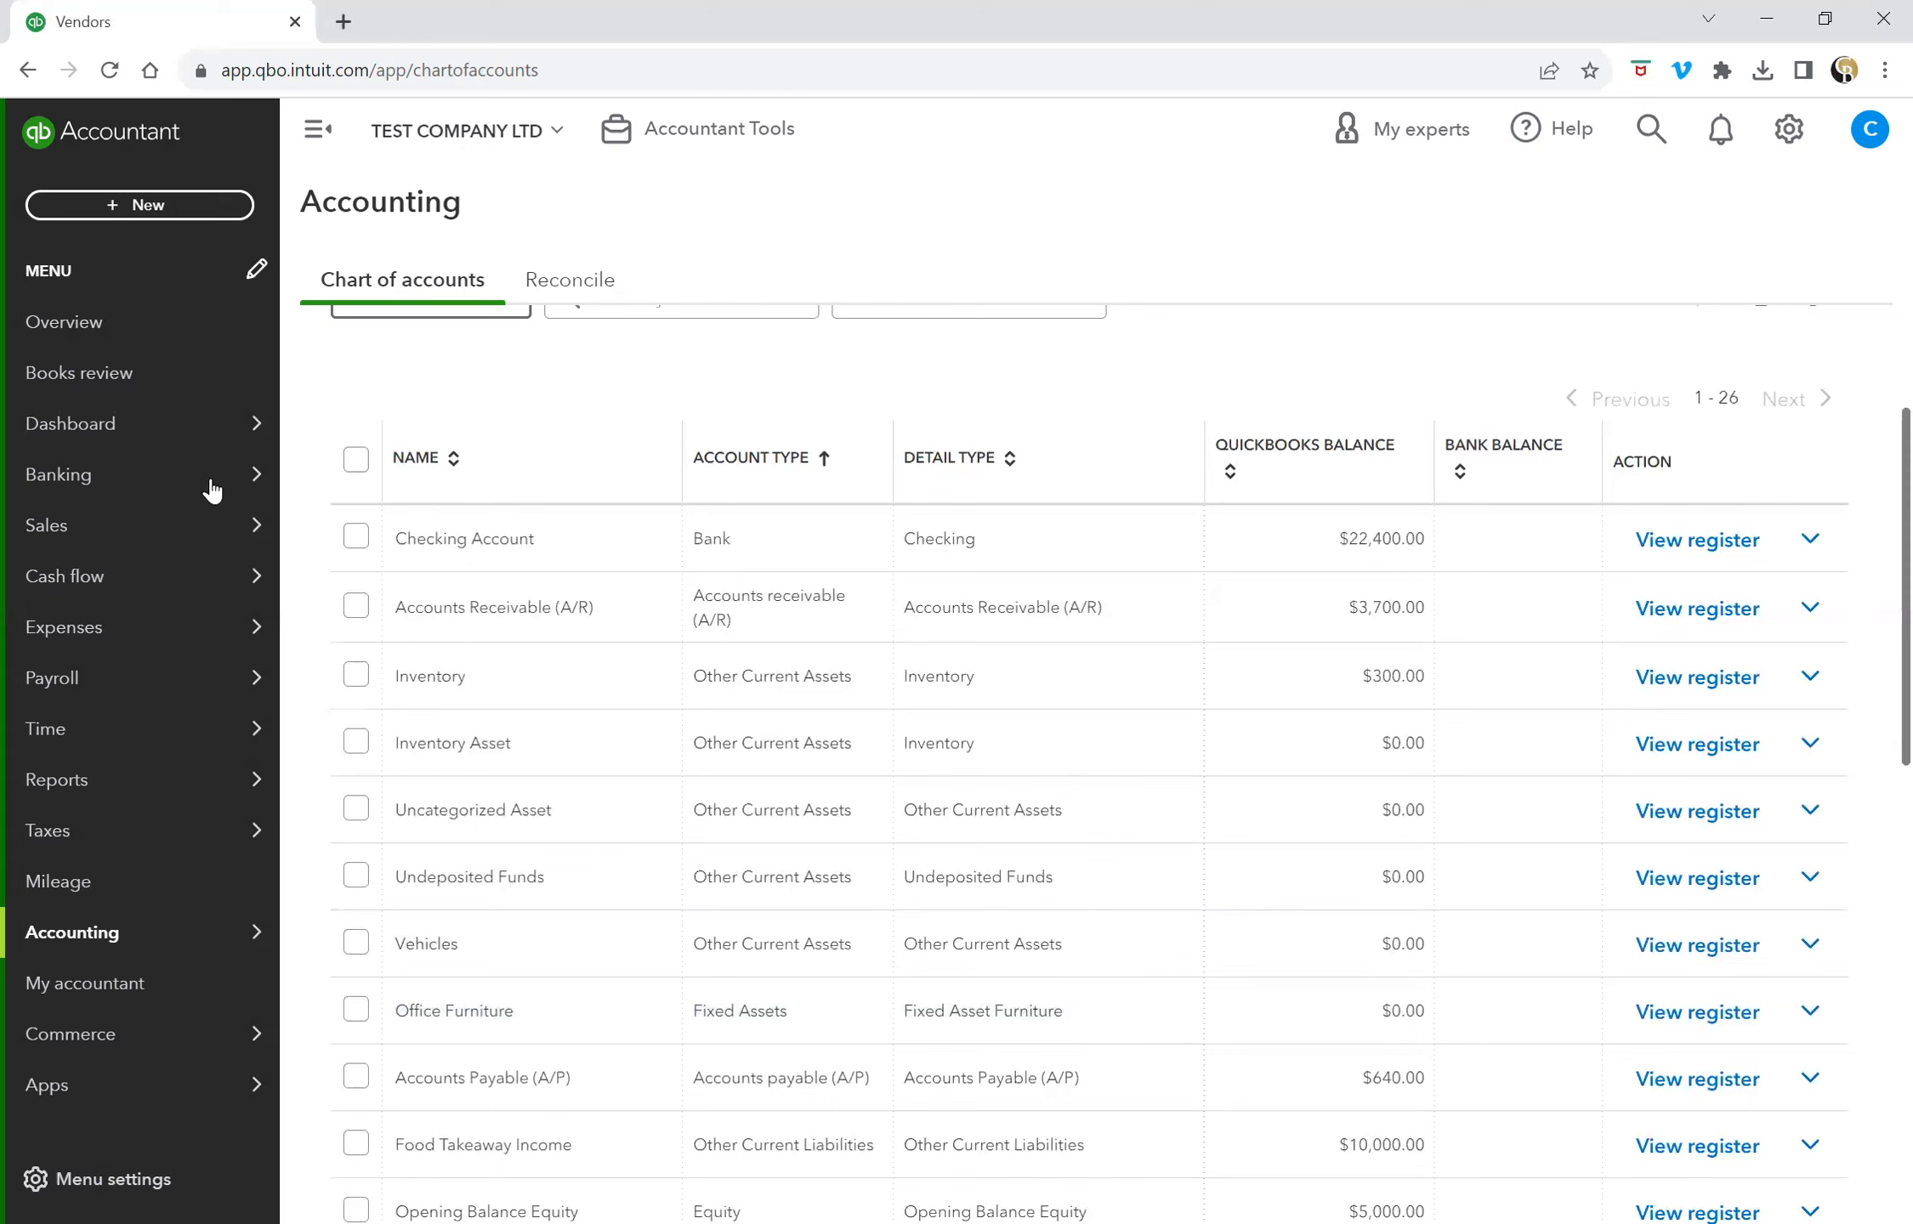
# Step: Go to the vendor list and check it for Office Depot
pyautogui.click(90, 438)
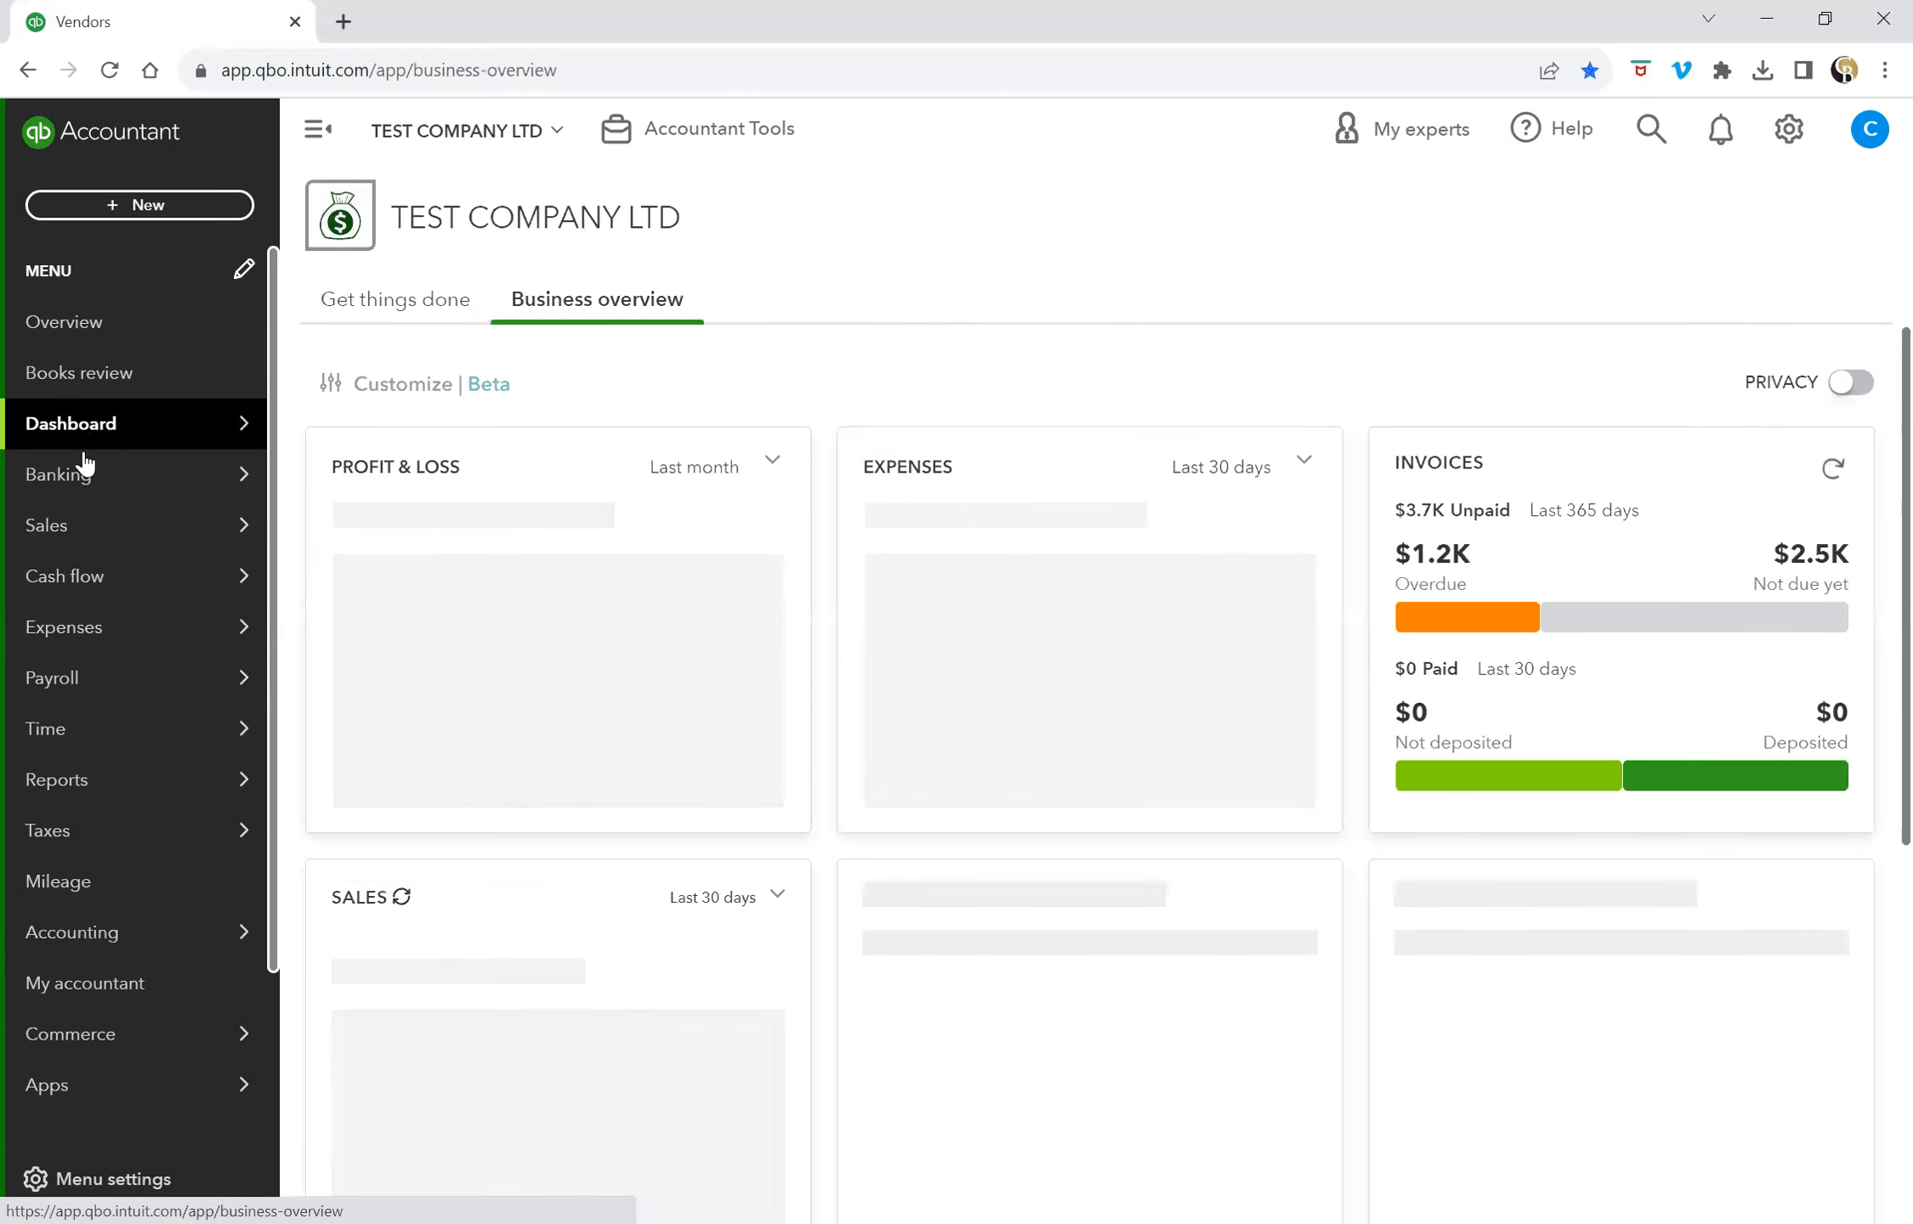
pyautogui.moveTo(178, 639)
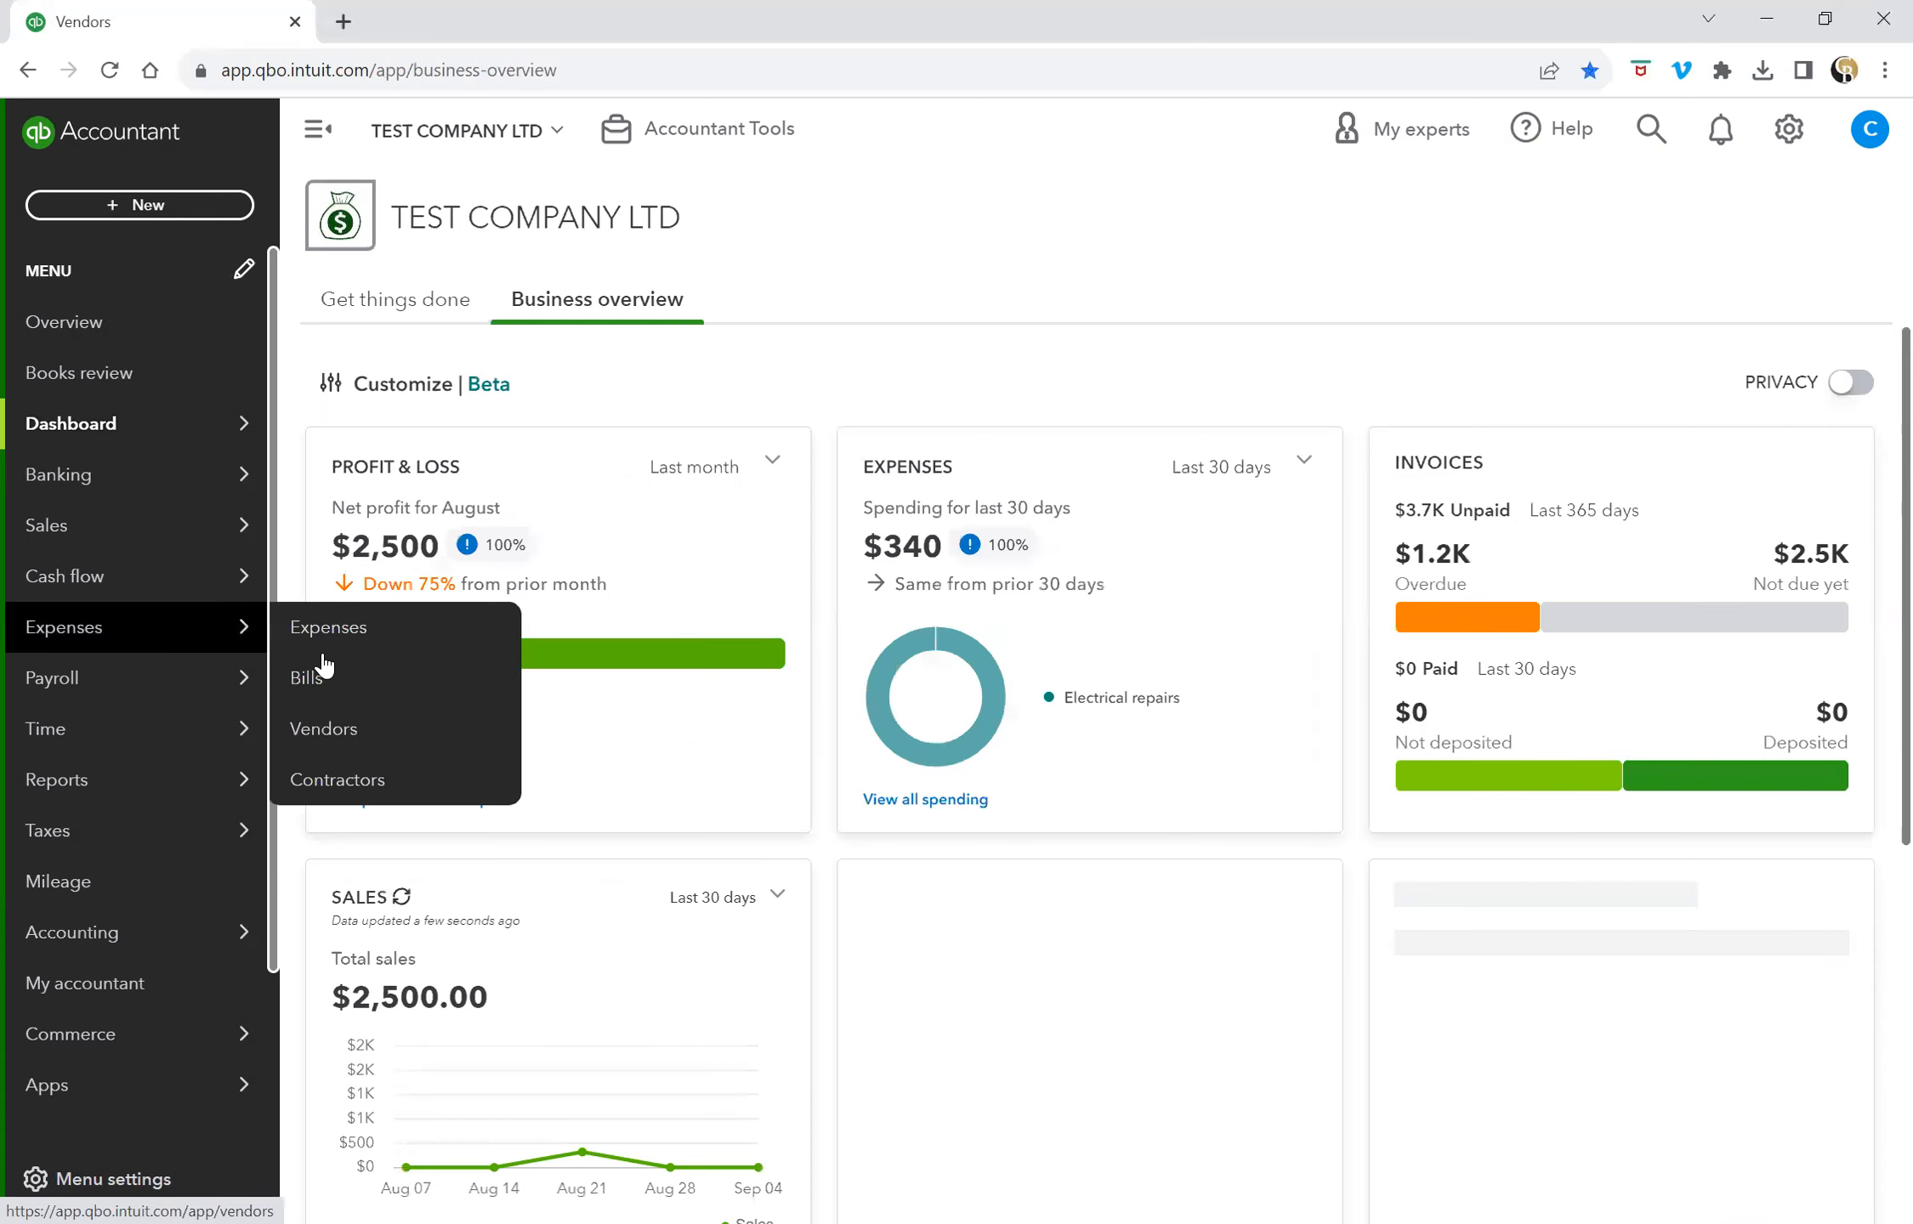
pyautogui.click(375, 731)
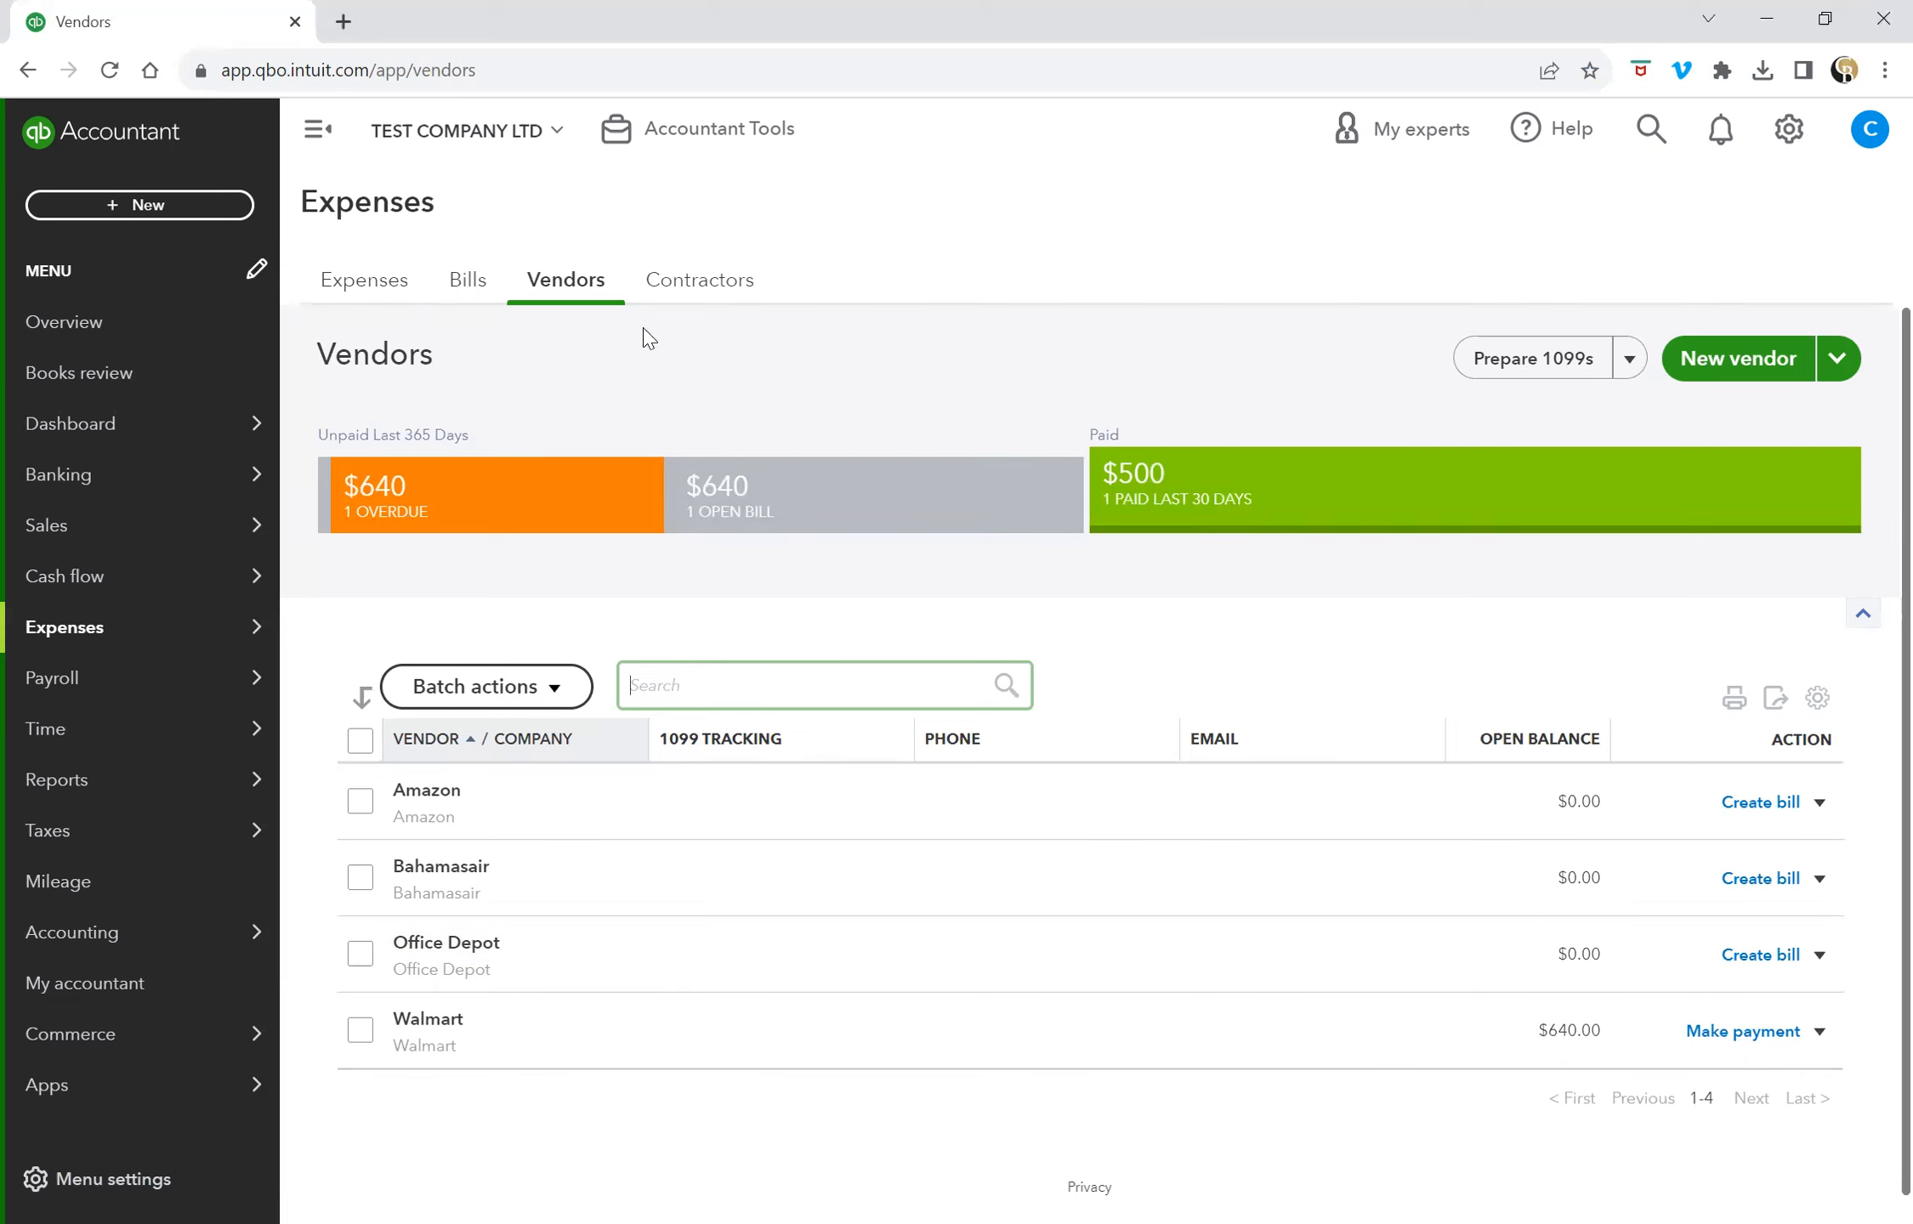
# Step: Create a new bill for the vendor Office Depot with payment terms of Net 30
pyautogui.click(146, 207)
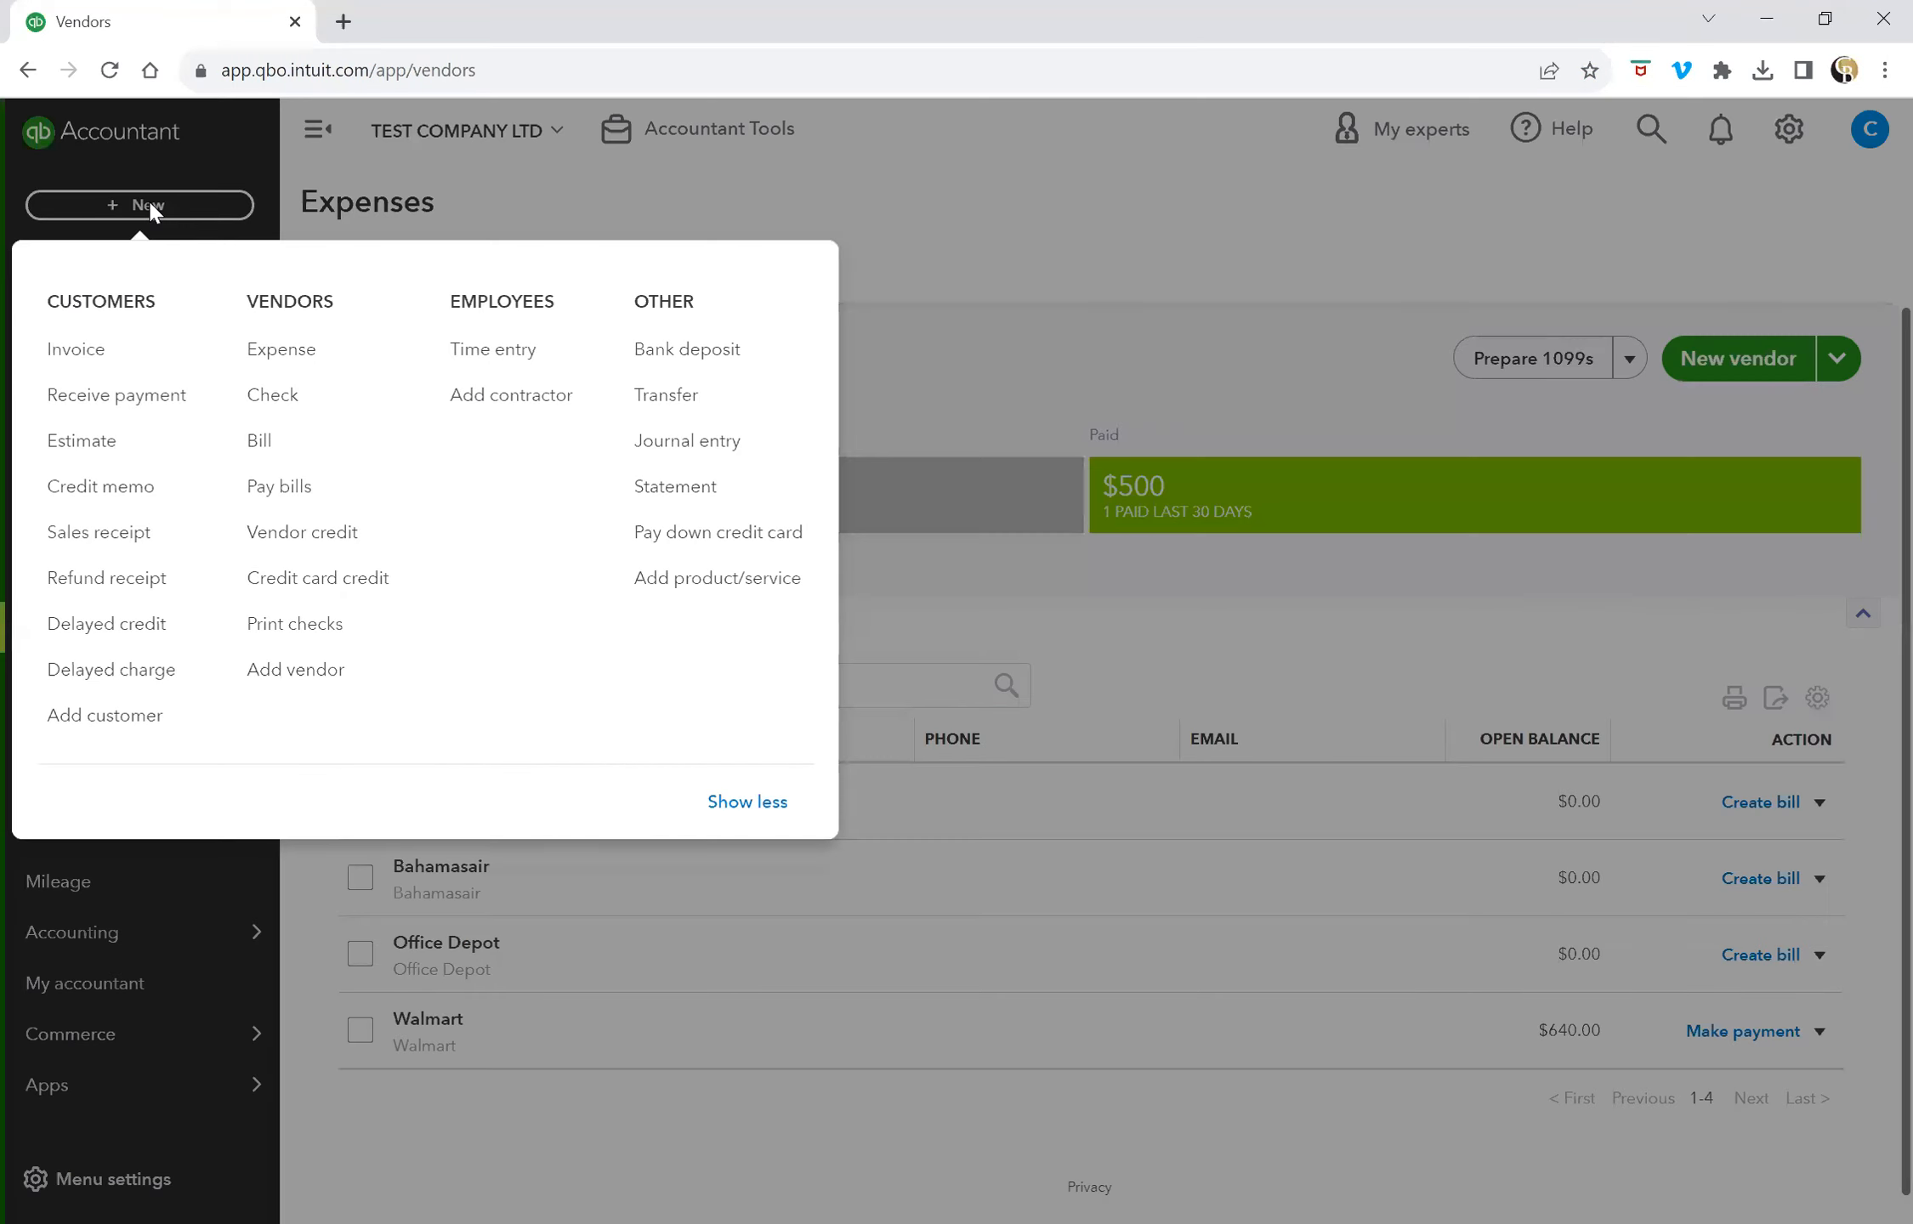
pyautogui.click(270, 451)
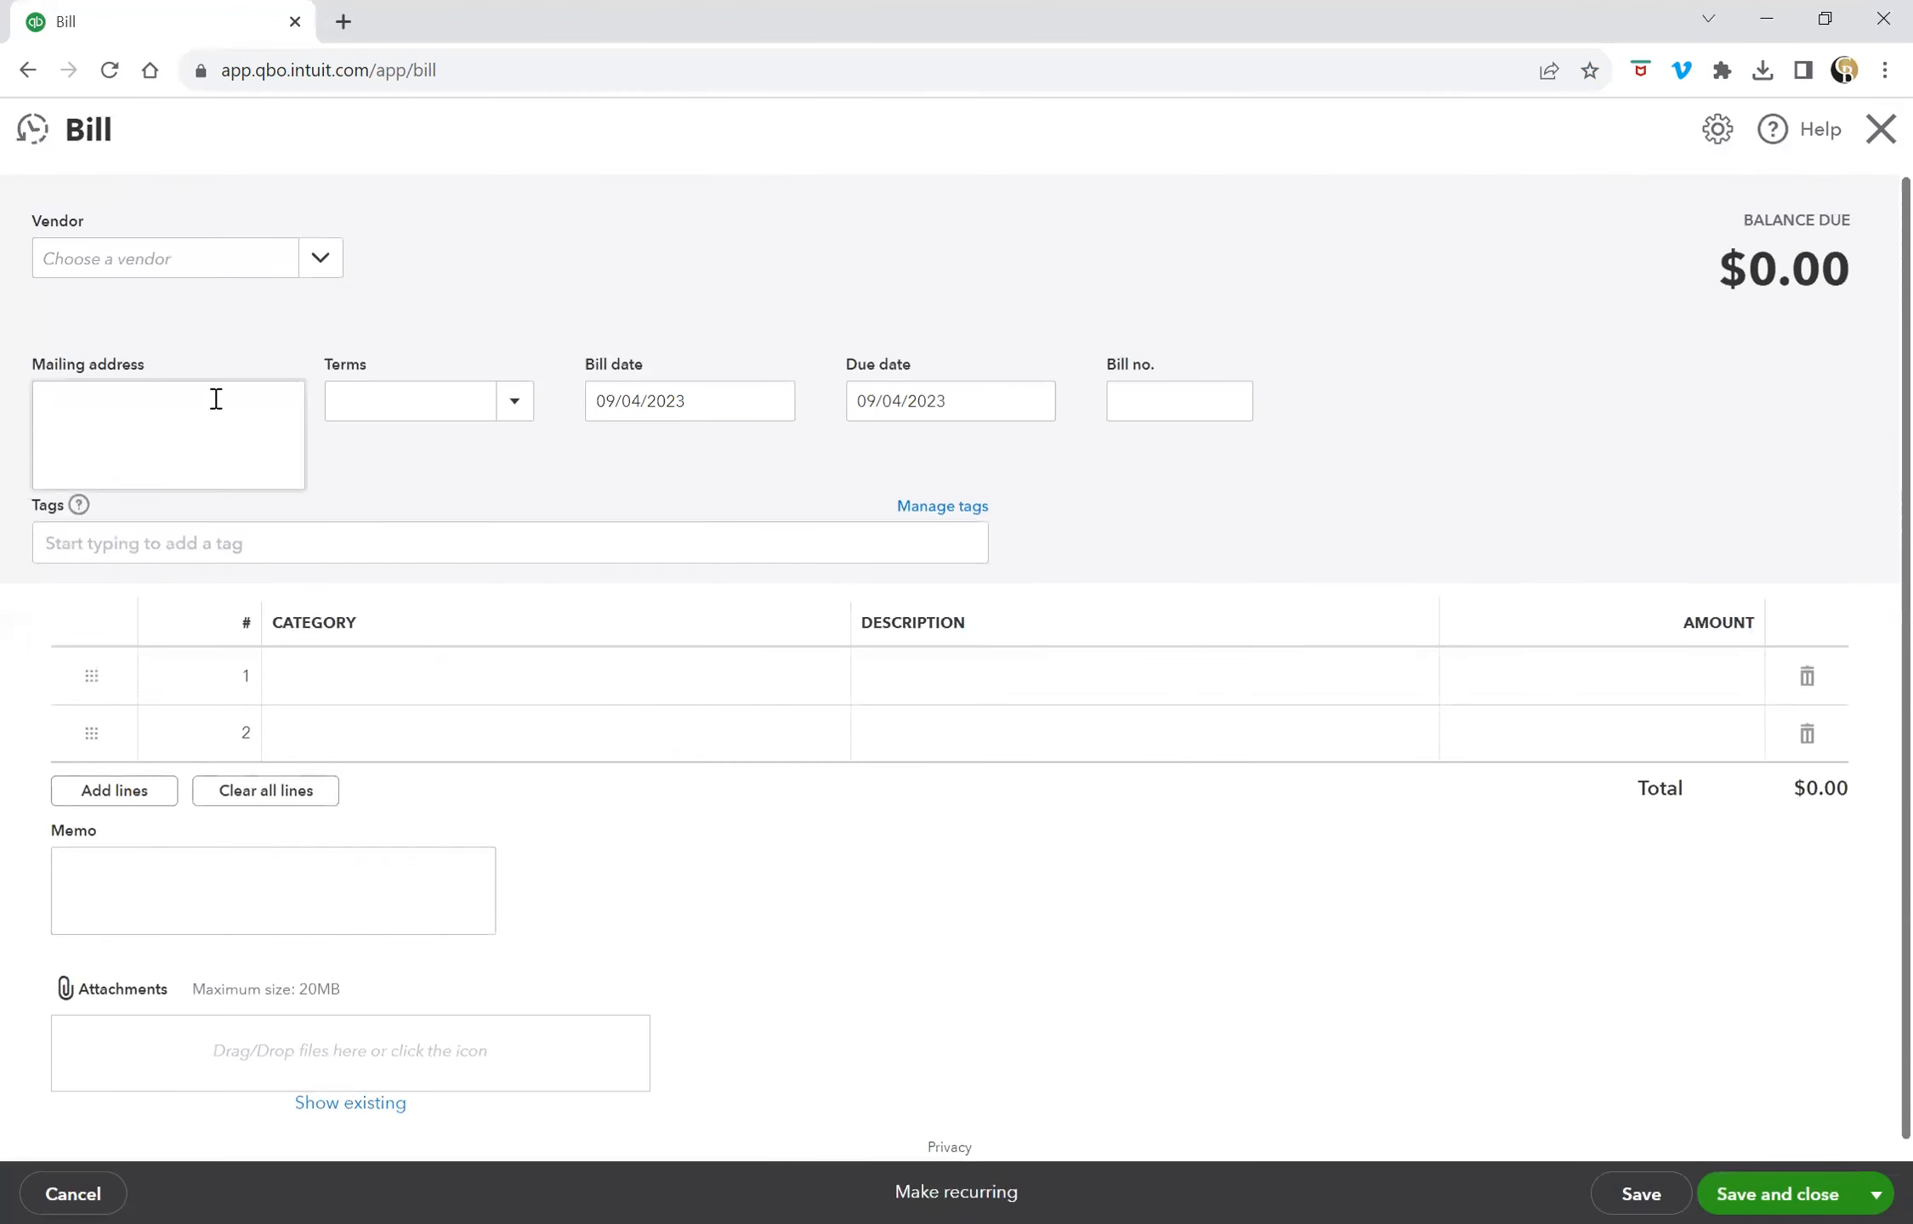
pyautogui.click(176, 262)
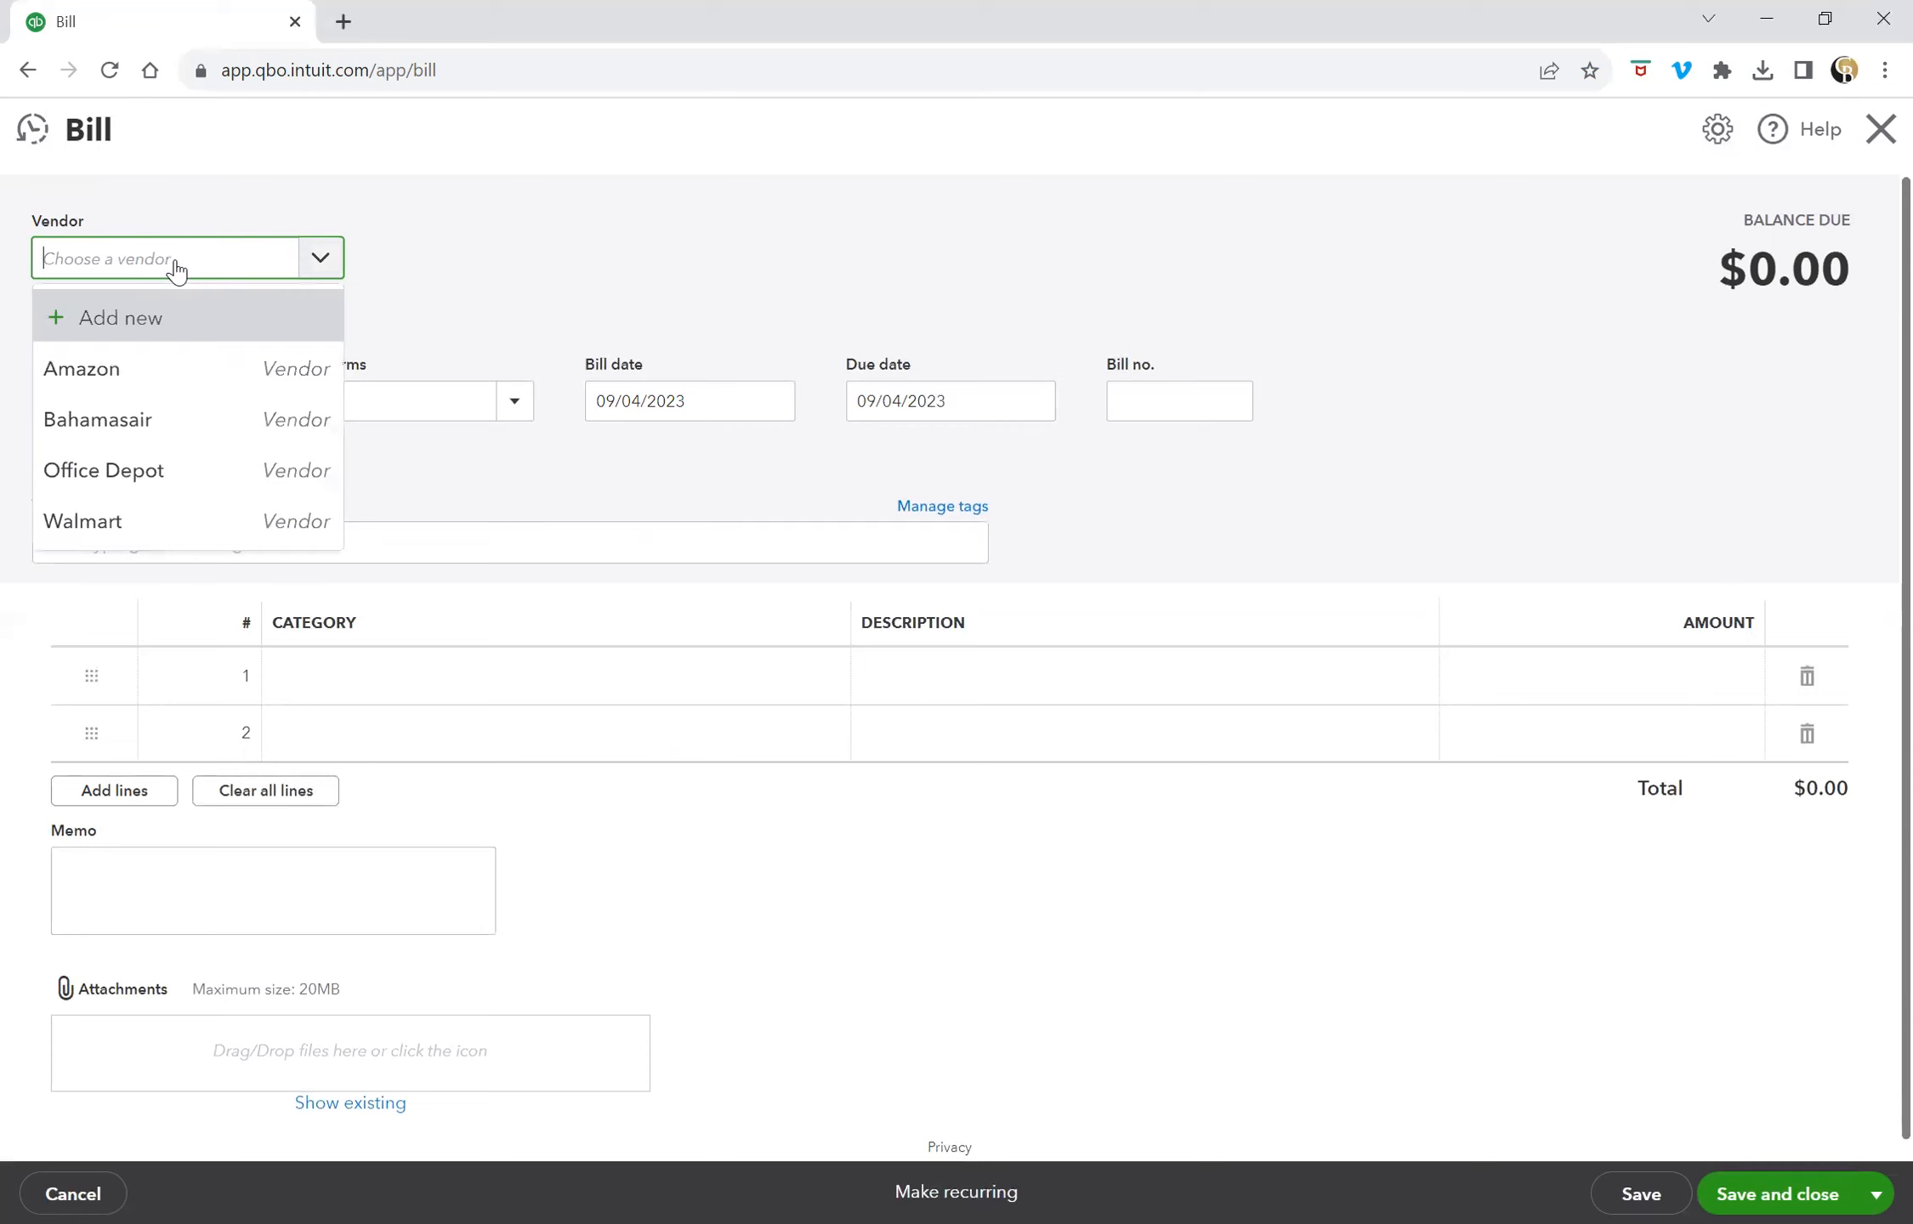
pyautogui.click(226, 470)
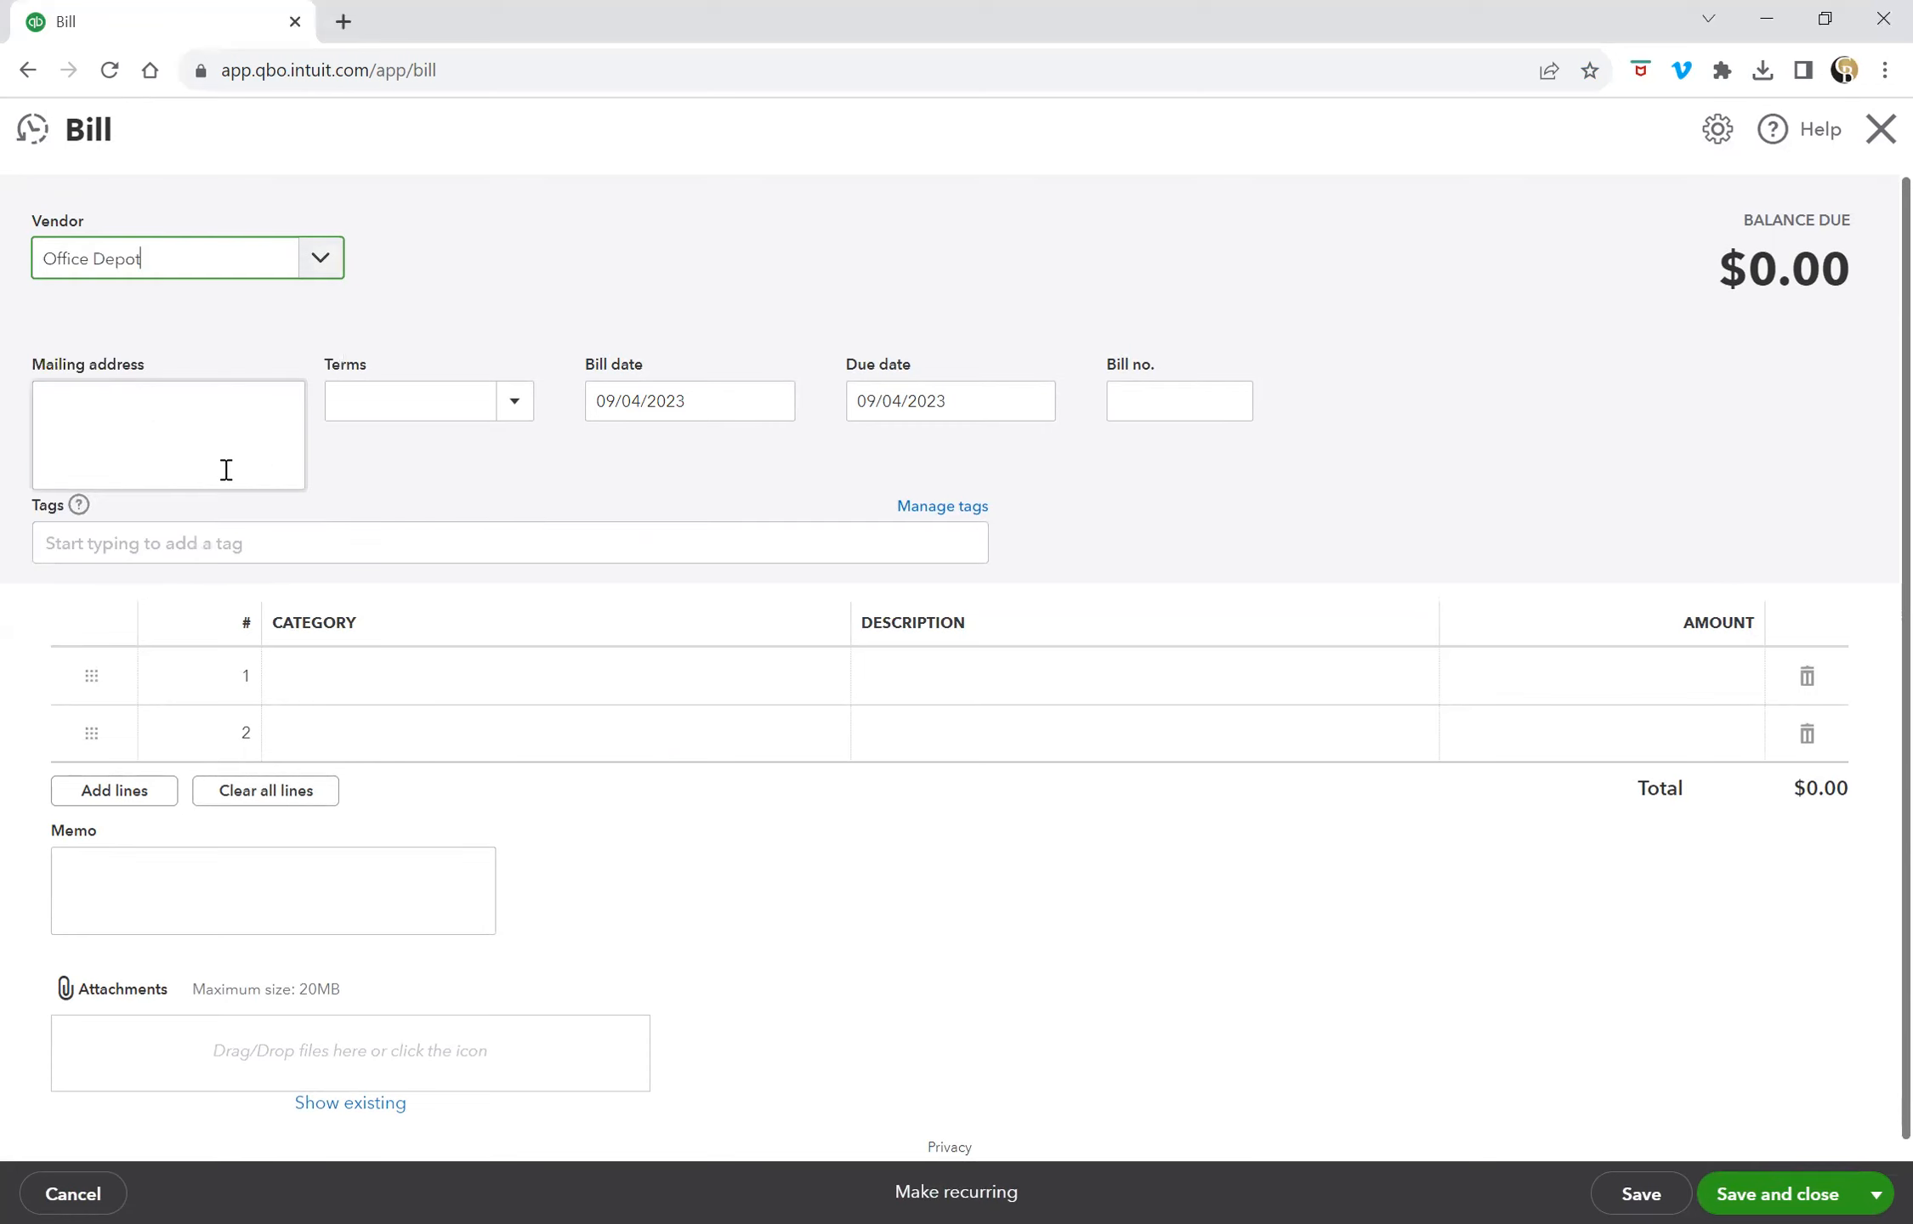
pyautogui.click(516, 403)
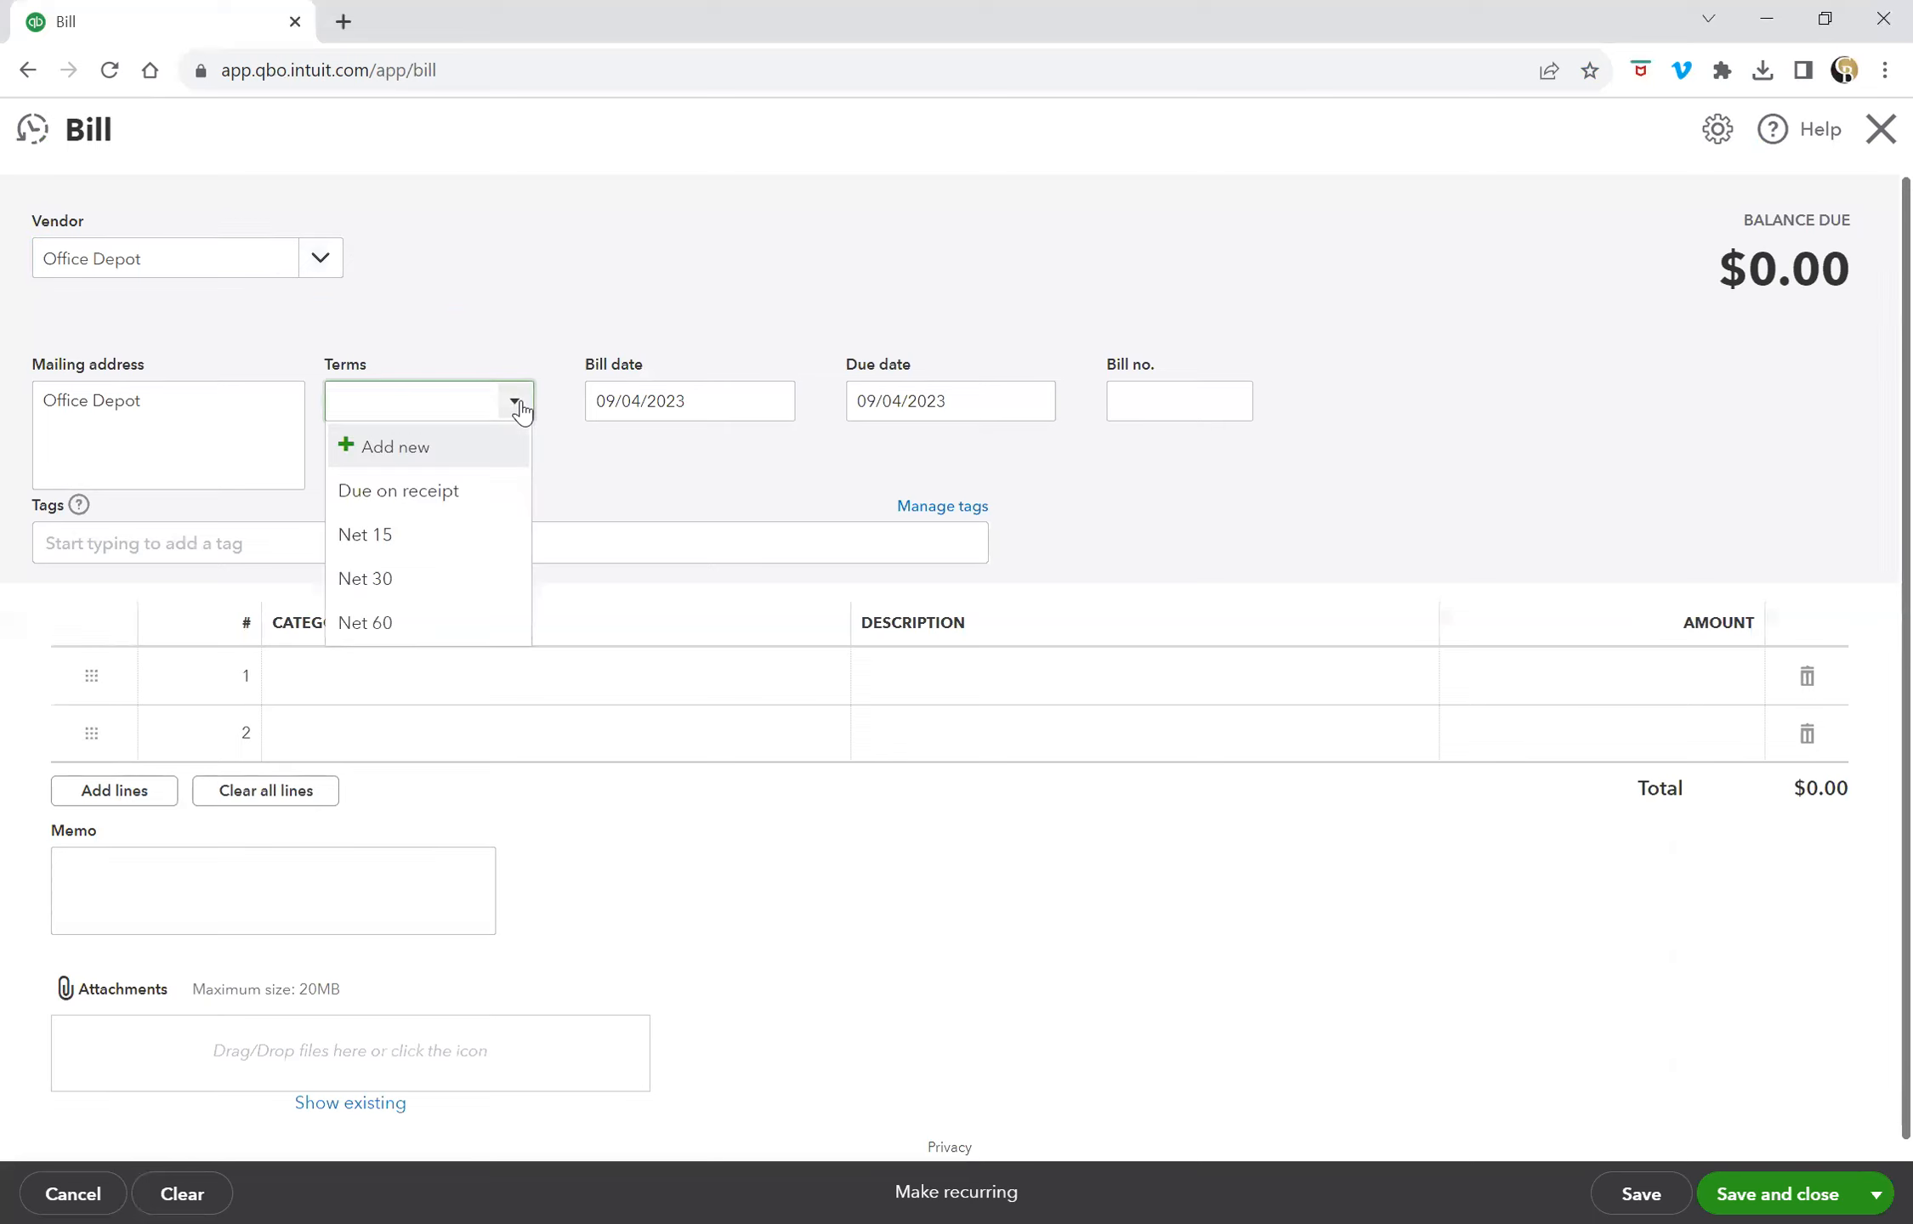
pyautogui.click(415, 580)
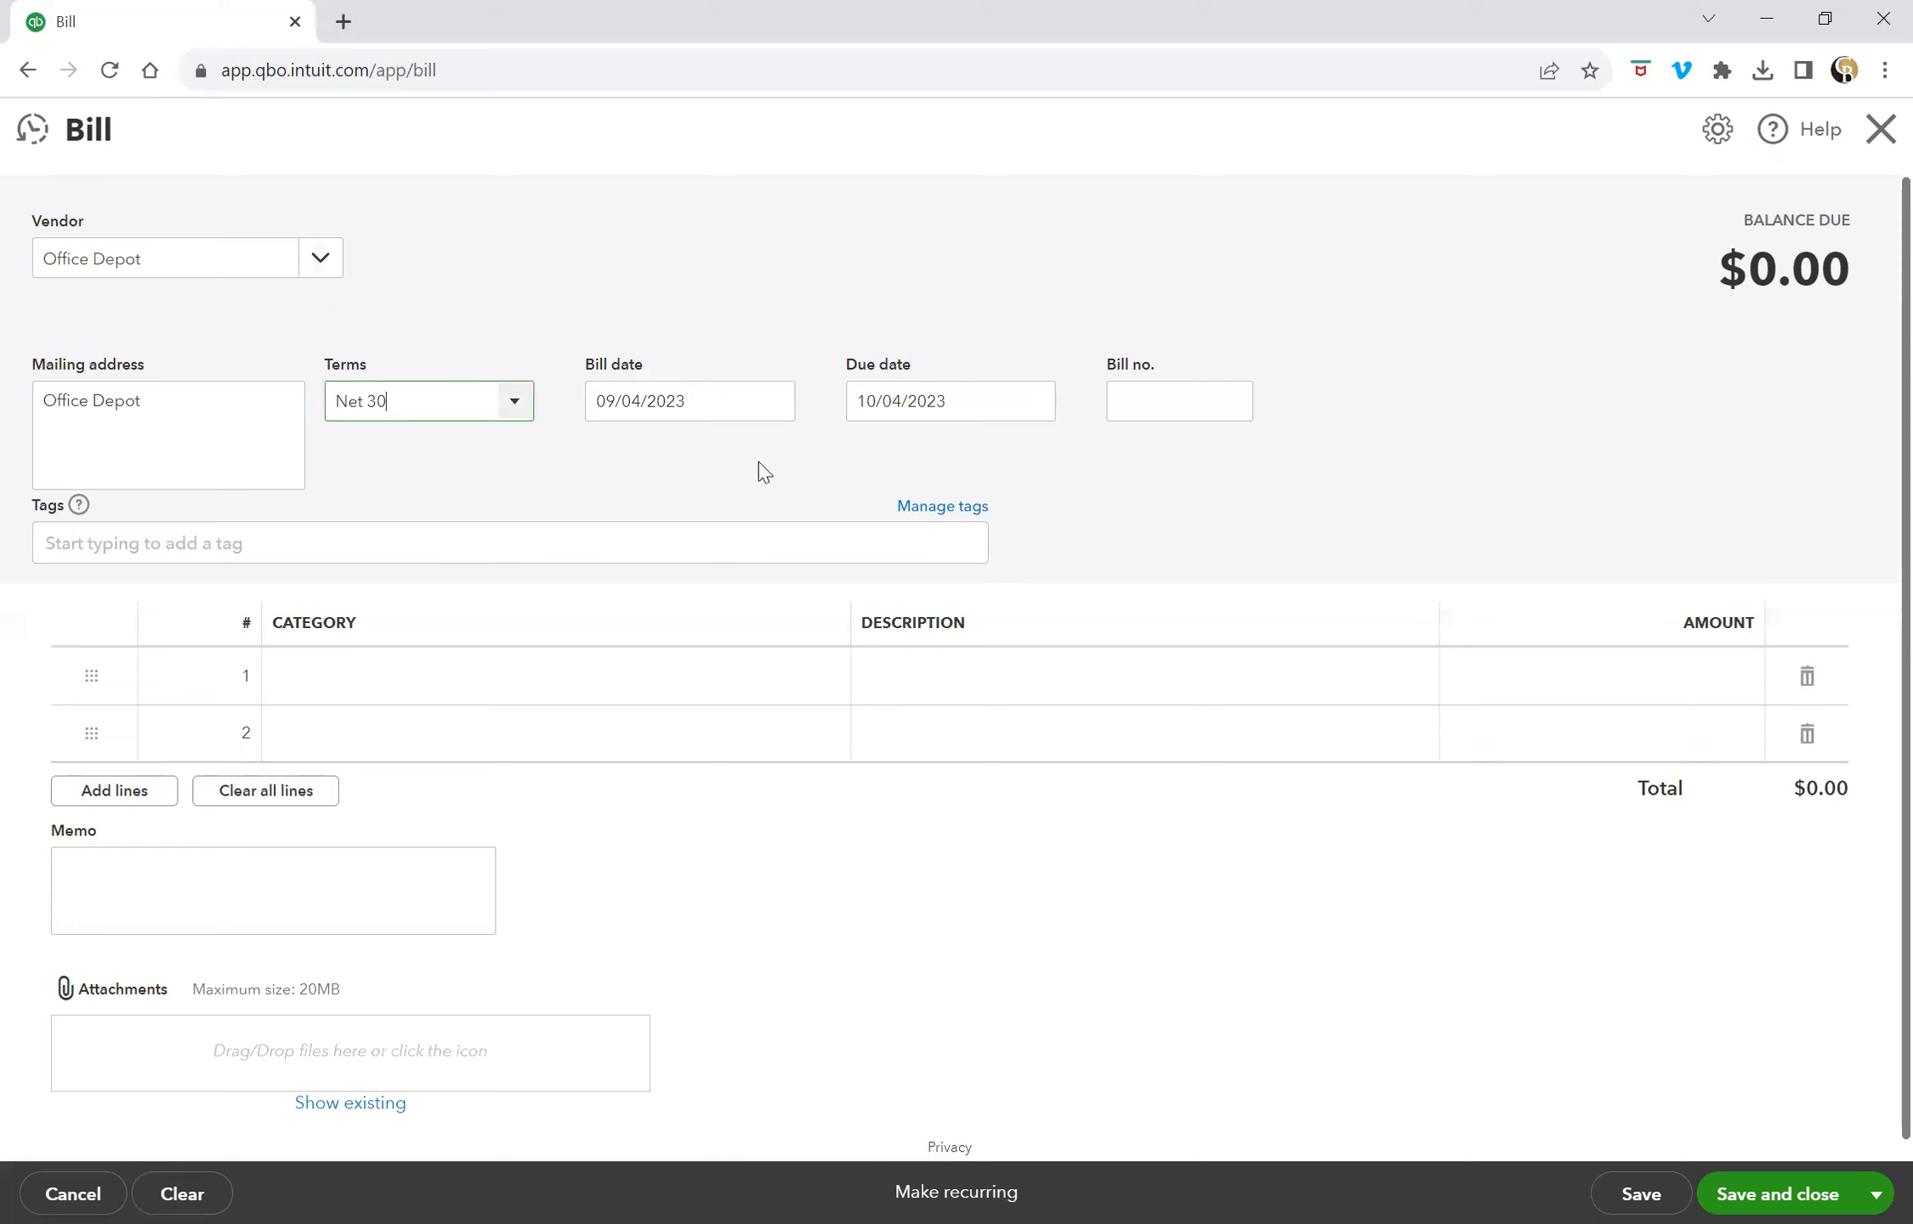
# Step: Date the bill 08/01/2023 and give it bill number 907
pyautogui.click(773, 401)
pyautogui.click(612, 469)
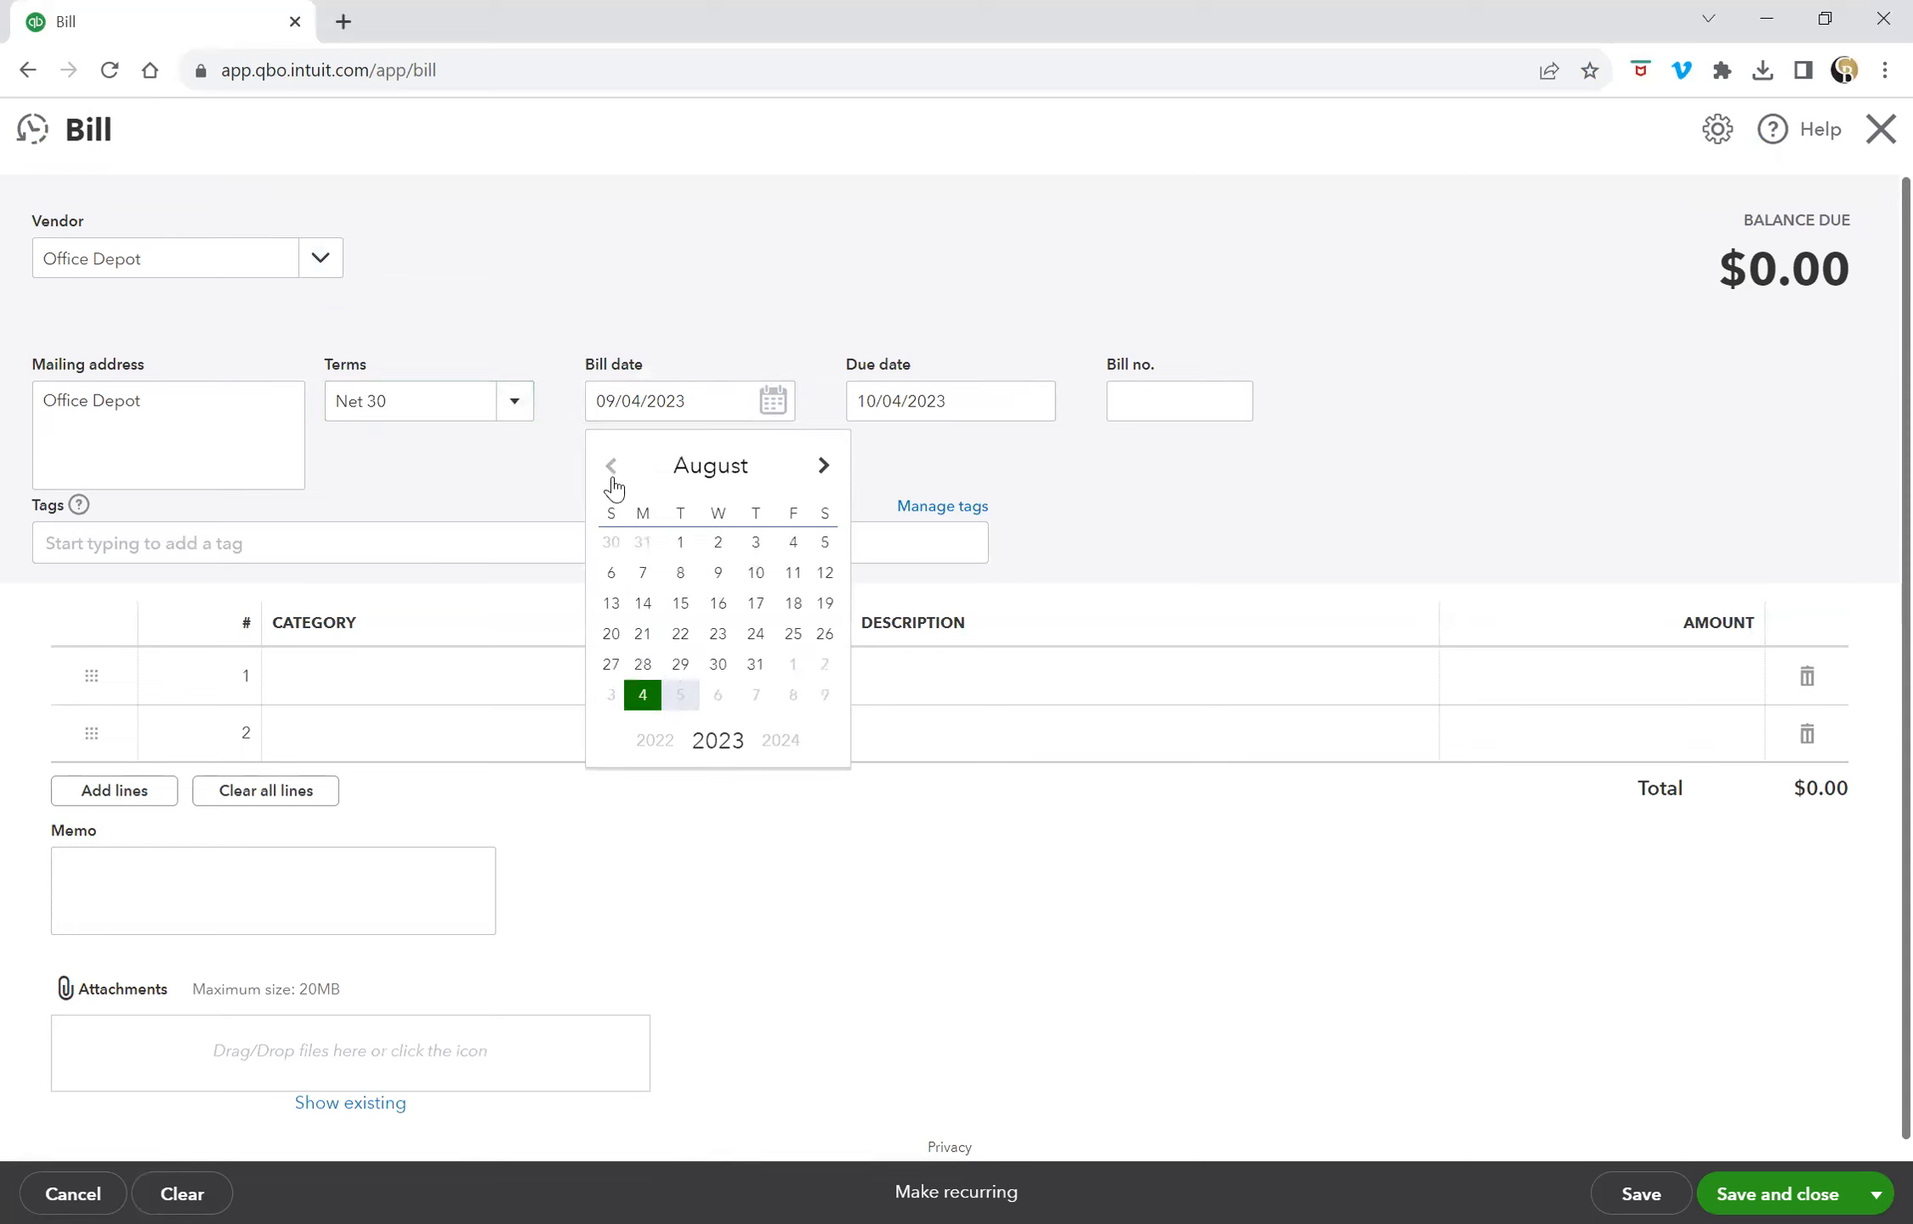
pyautogui.click(679, 542)
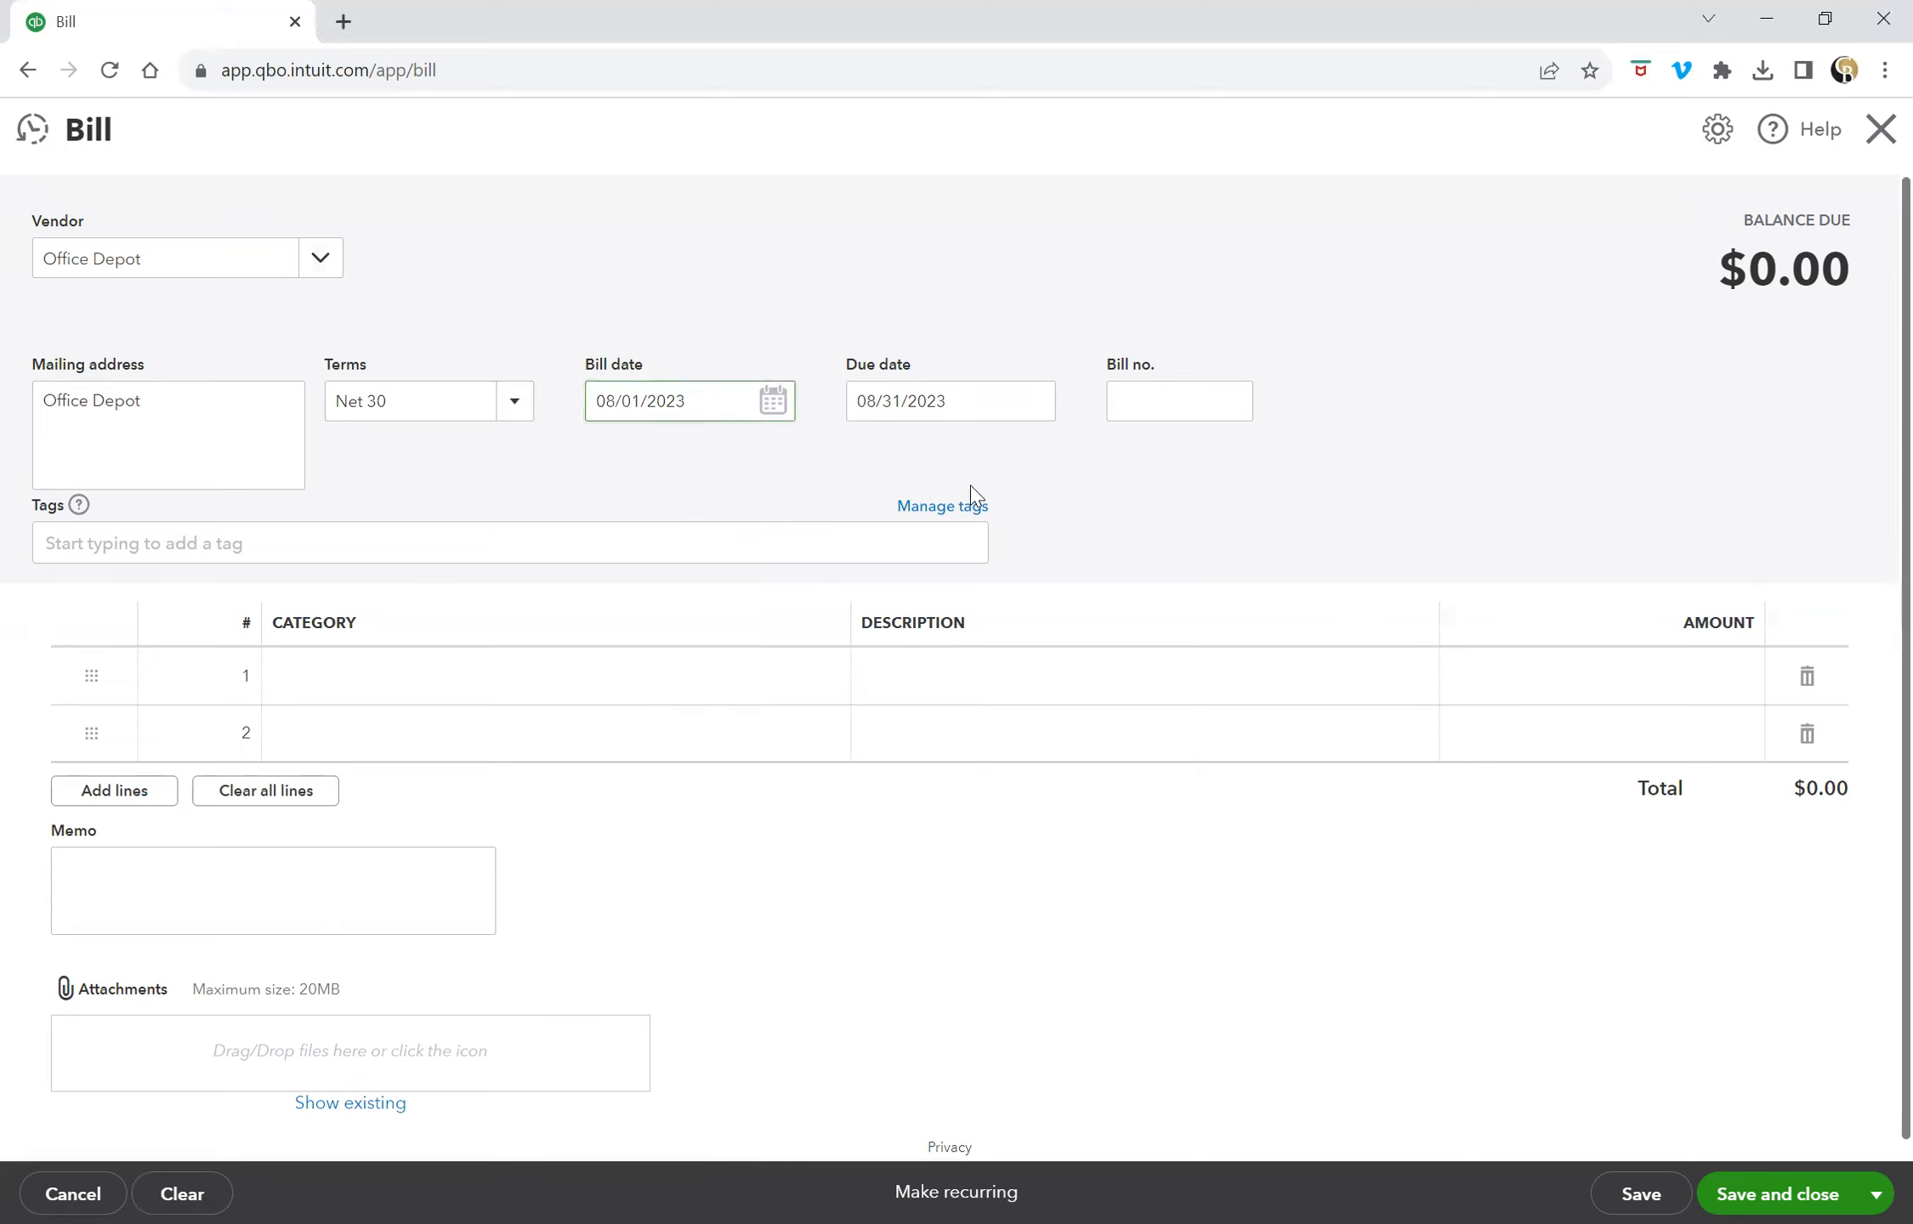
pyautogui.click(1147, 395)
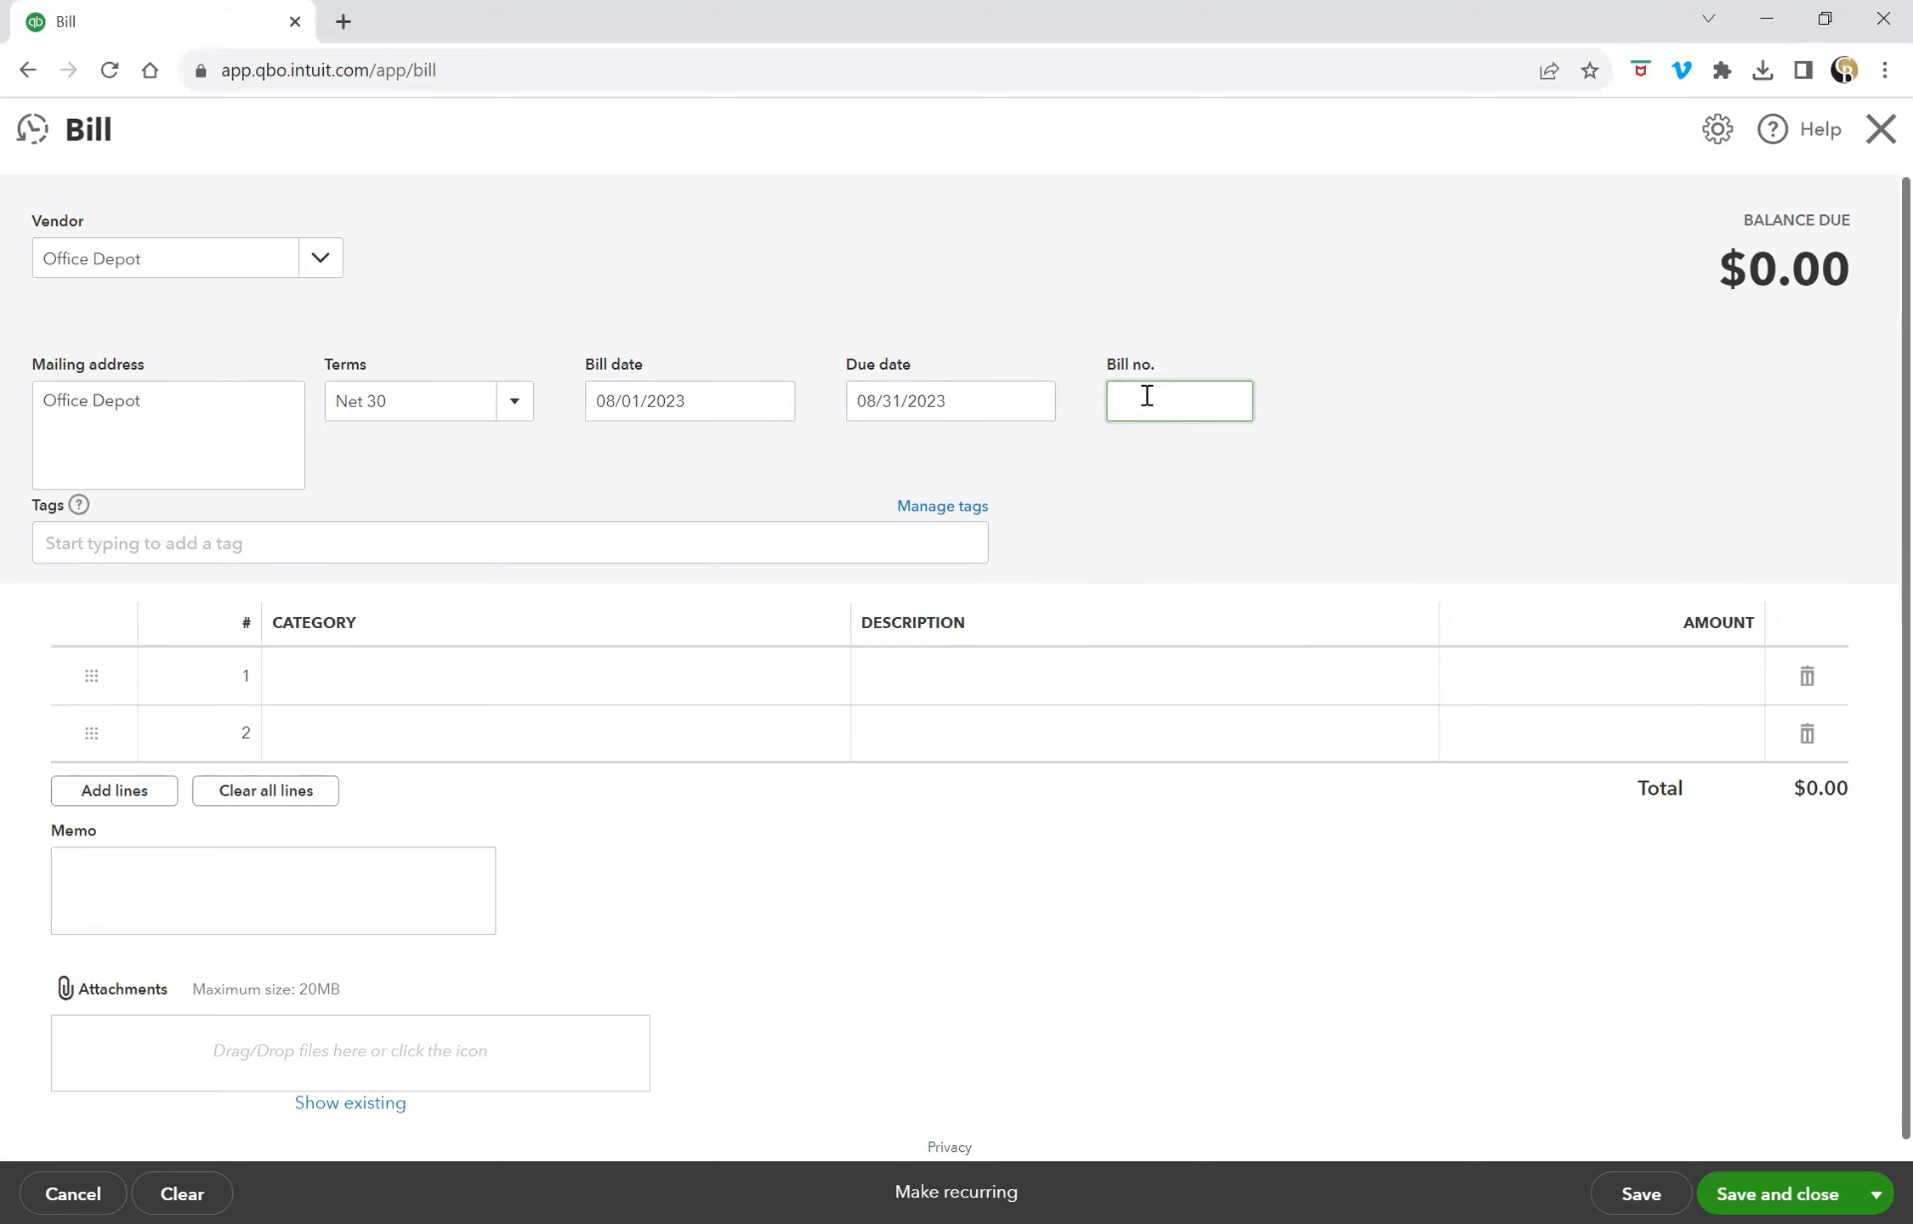
pyautogui.write('907')
# Step: Assign the first bill line to the Office Supplies category with the description "paper, pens, notepads"
pyautogui.click(391, 695)
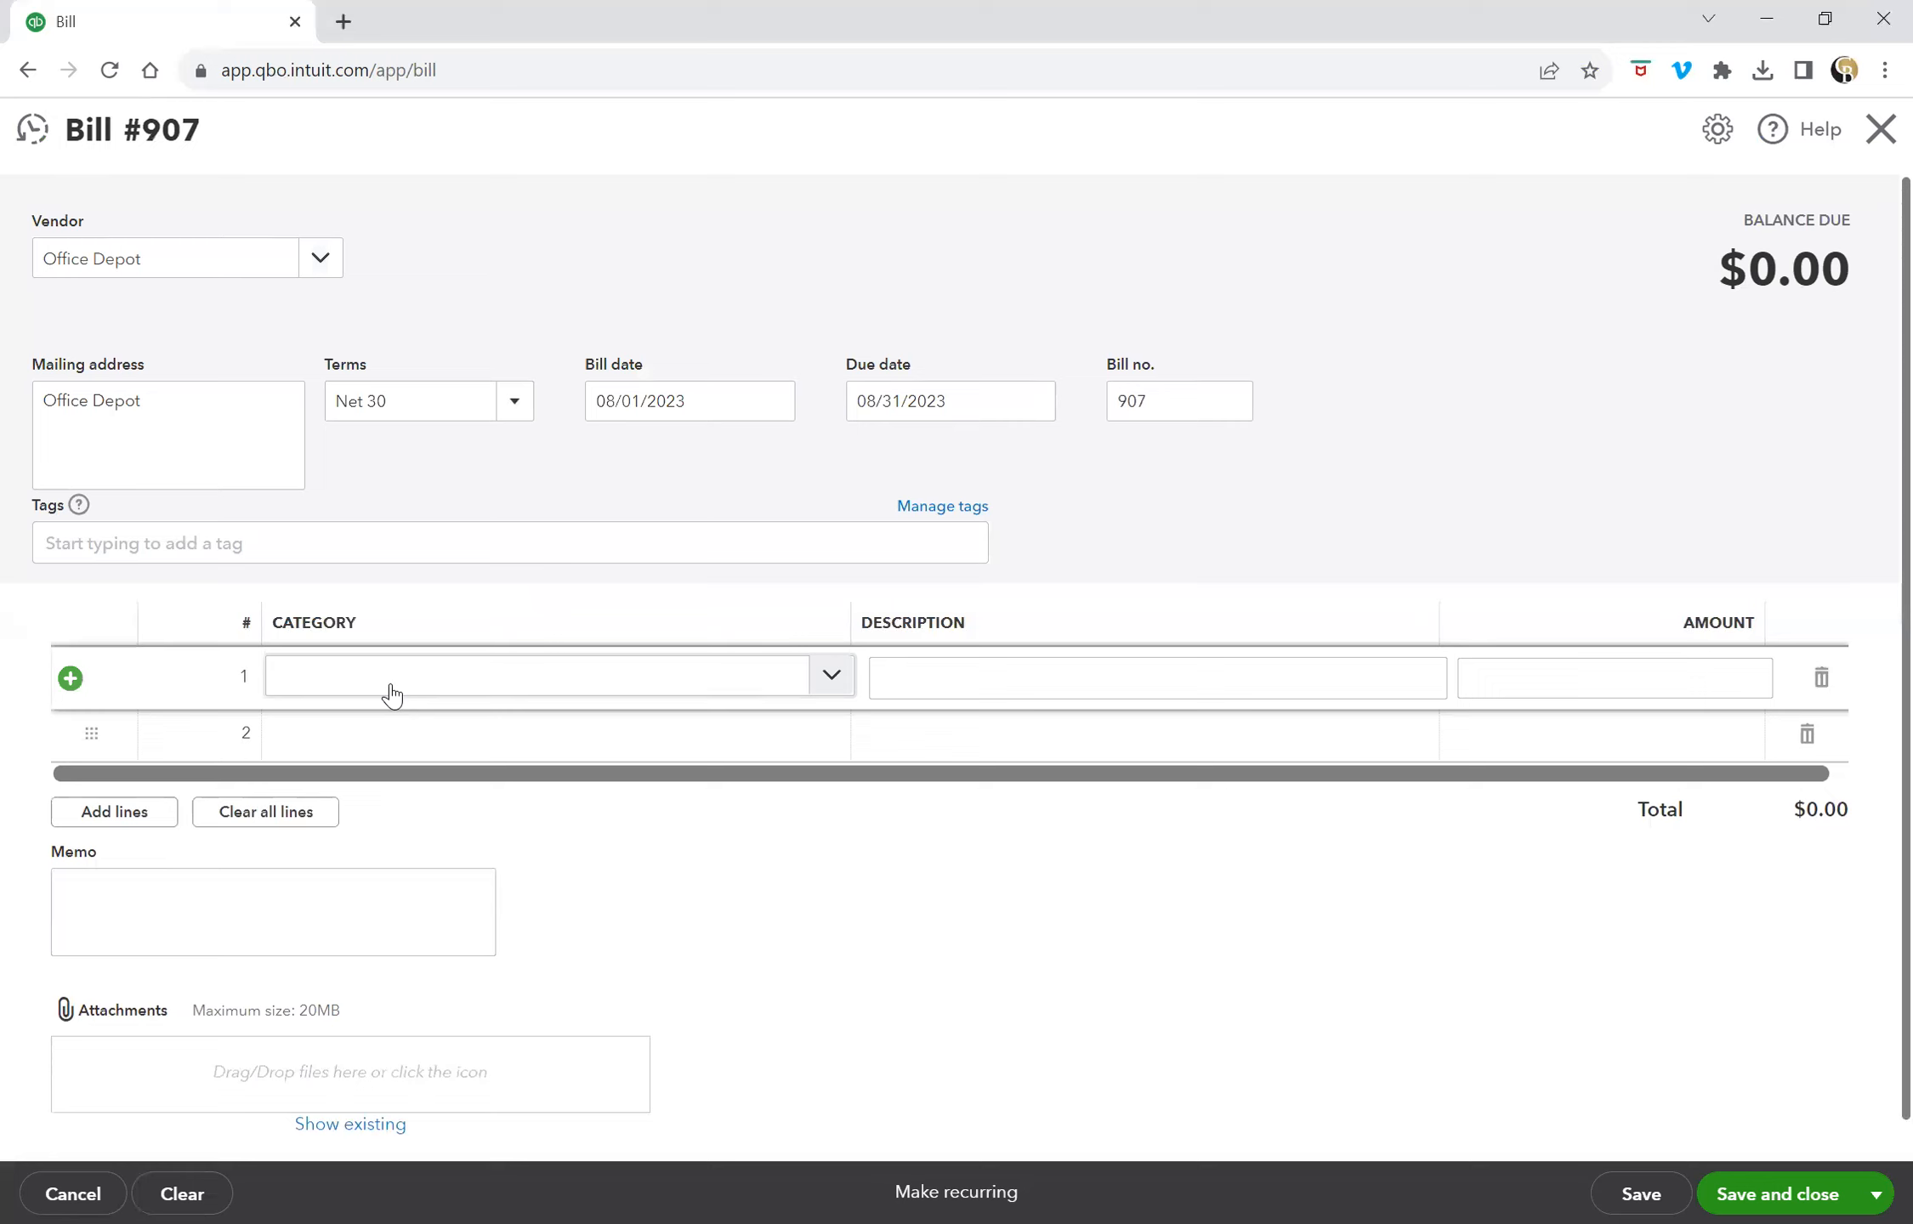
pyautogui.click(833, 684)
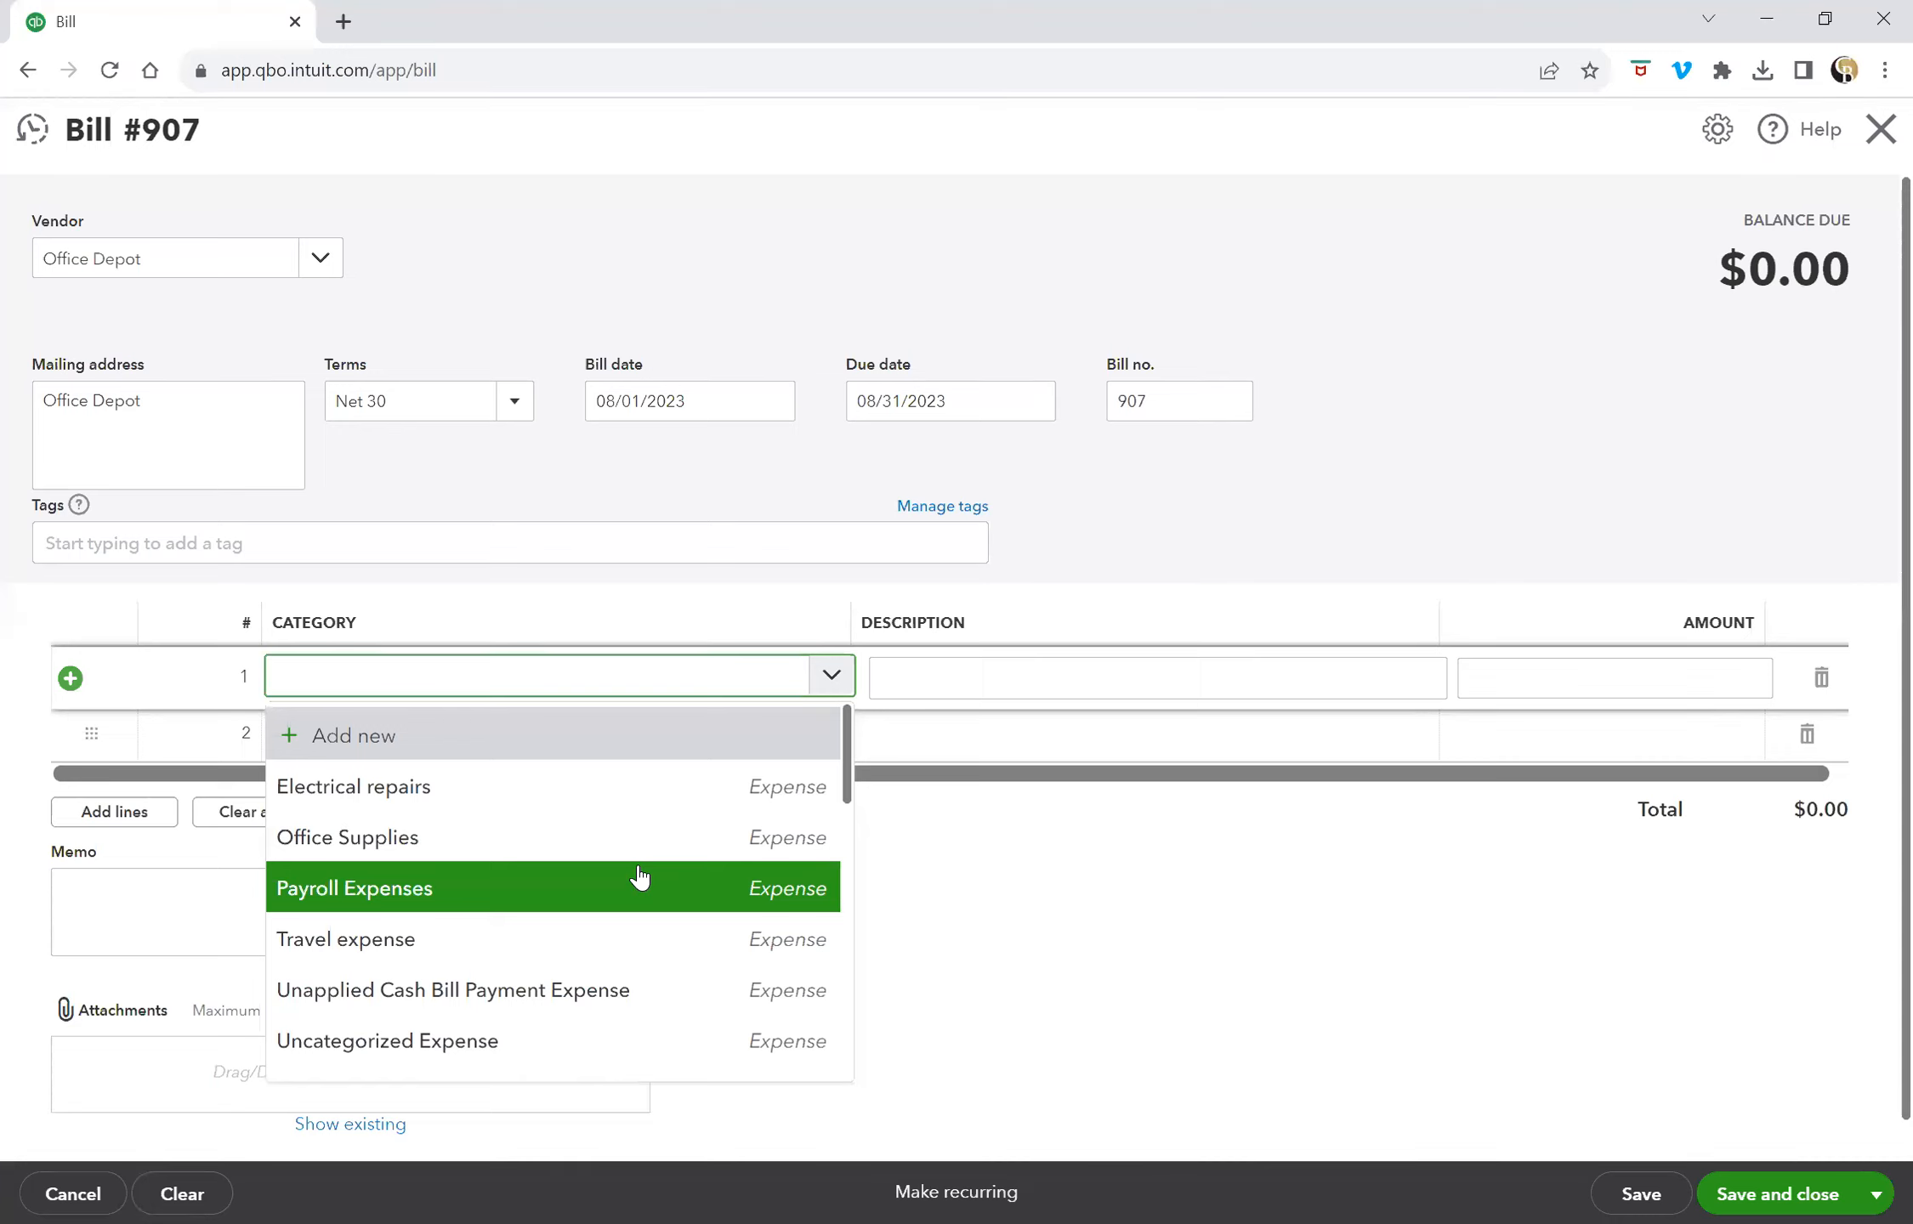
pyautogui.write('offic')
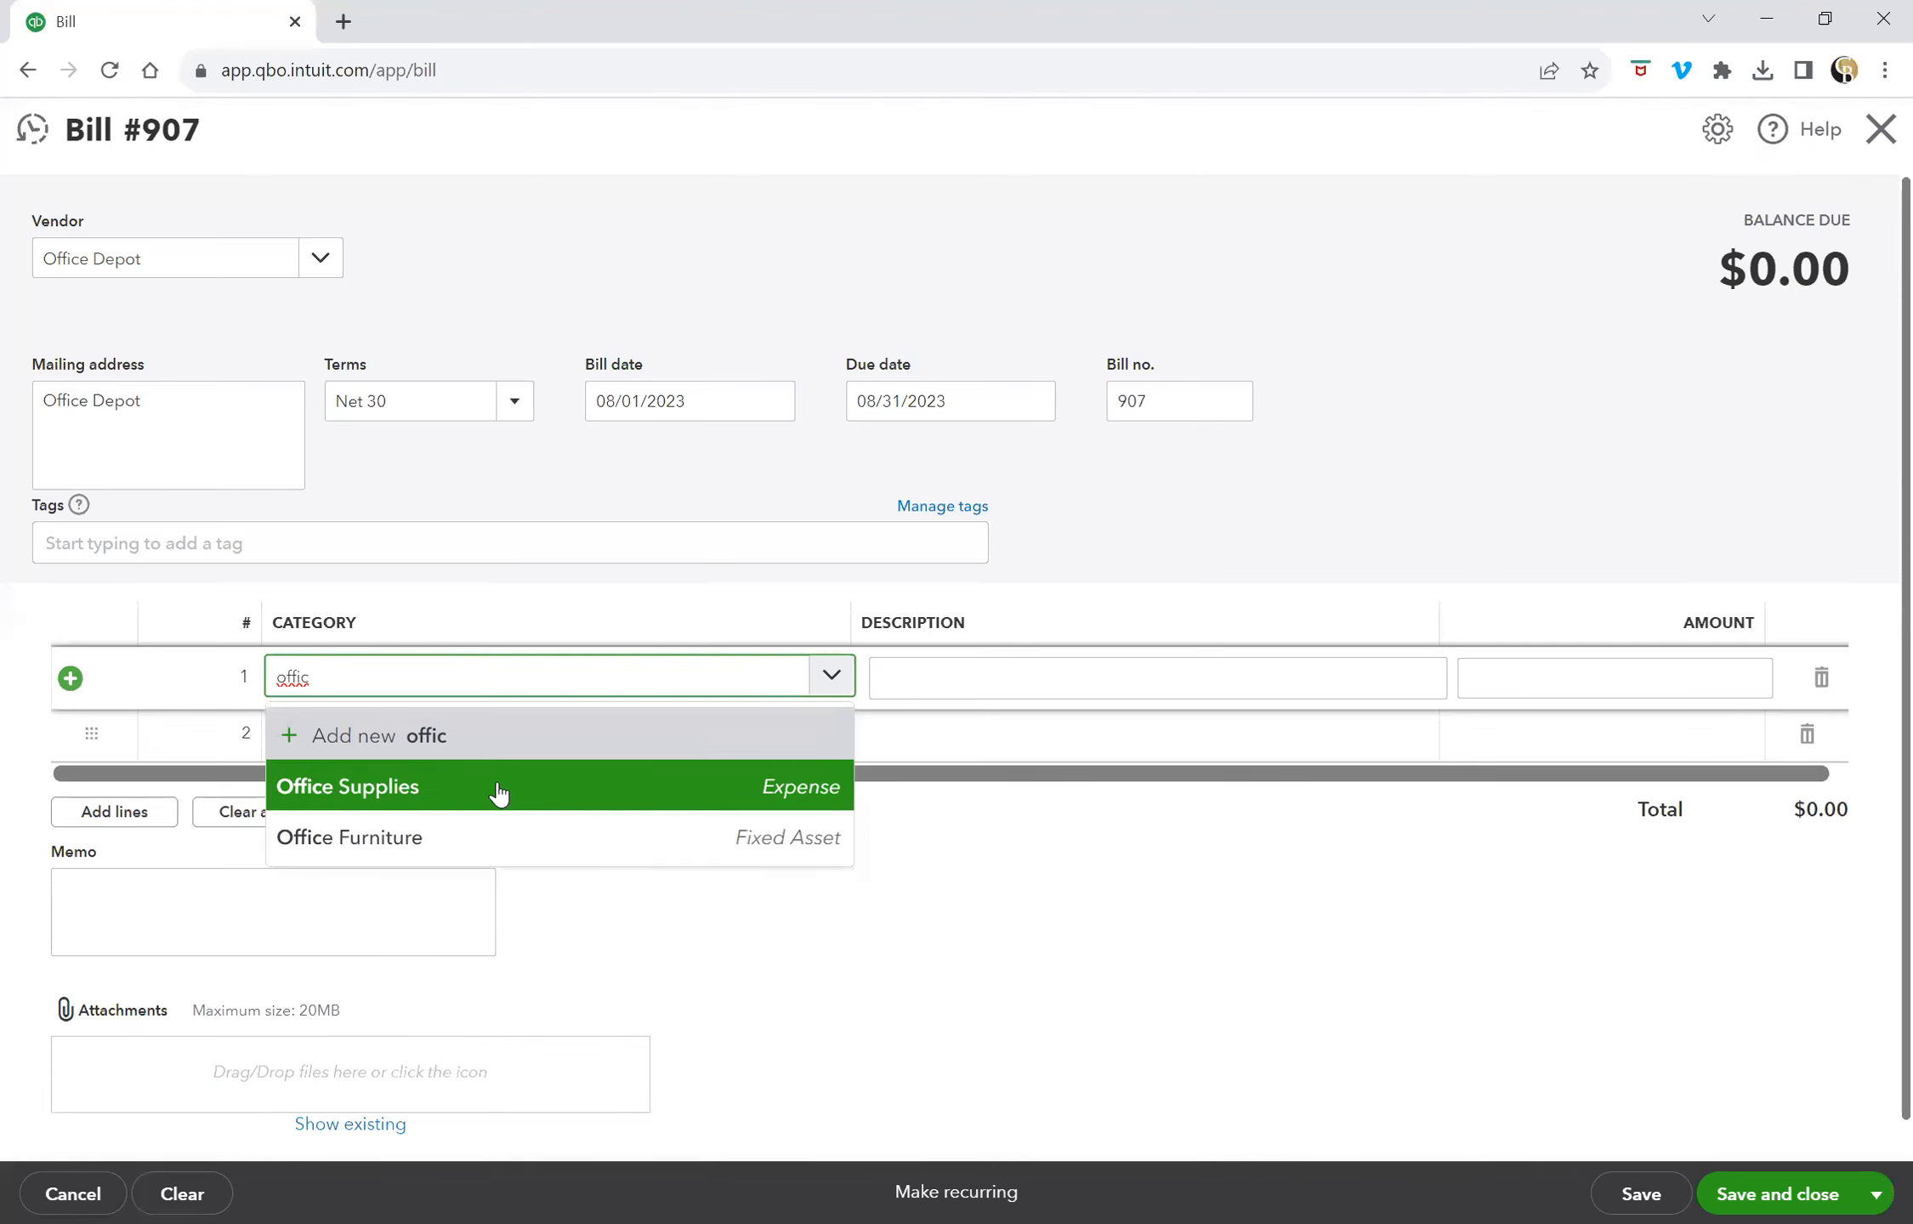
pyautogui.click(678, 805)
pyautogui.click(969, 675)
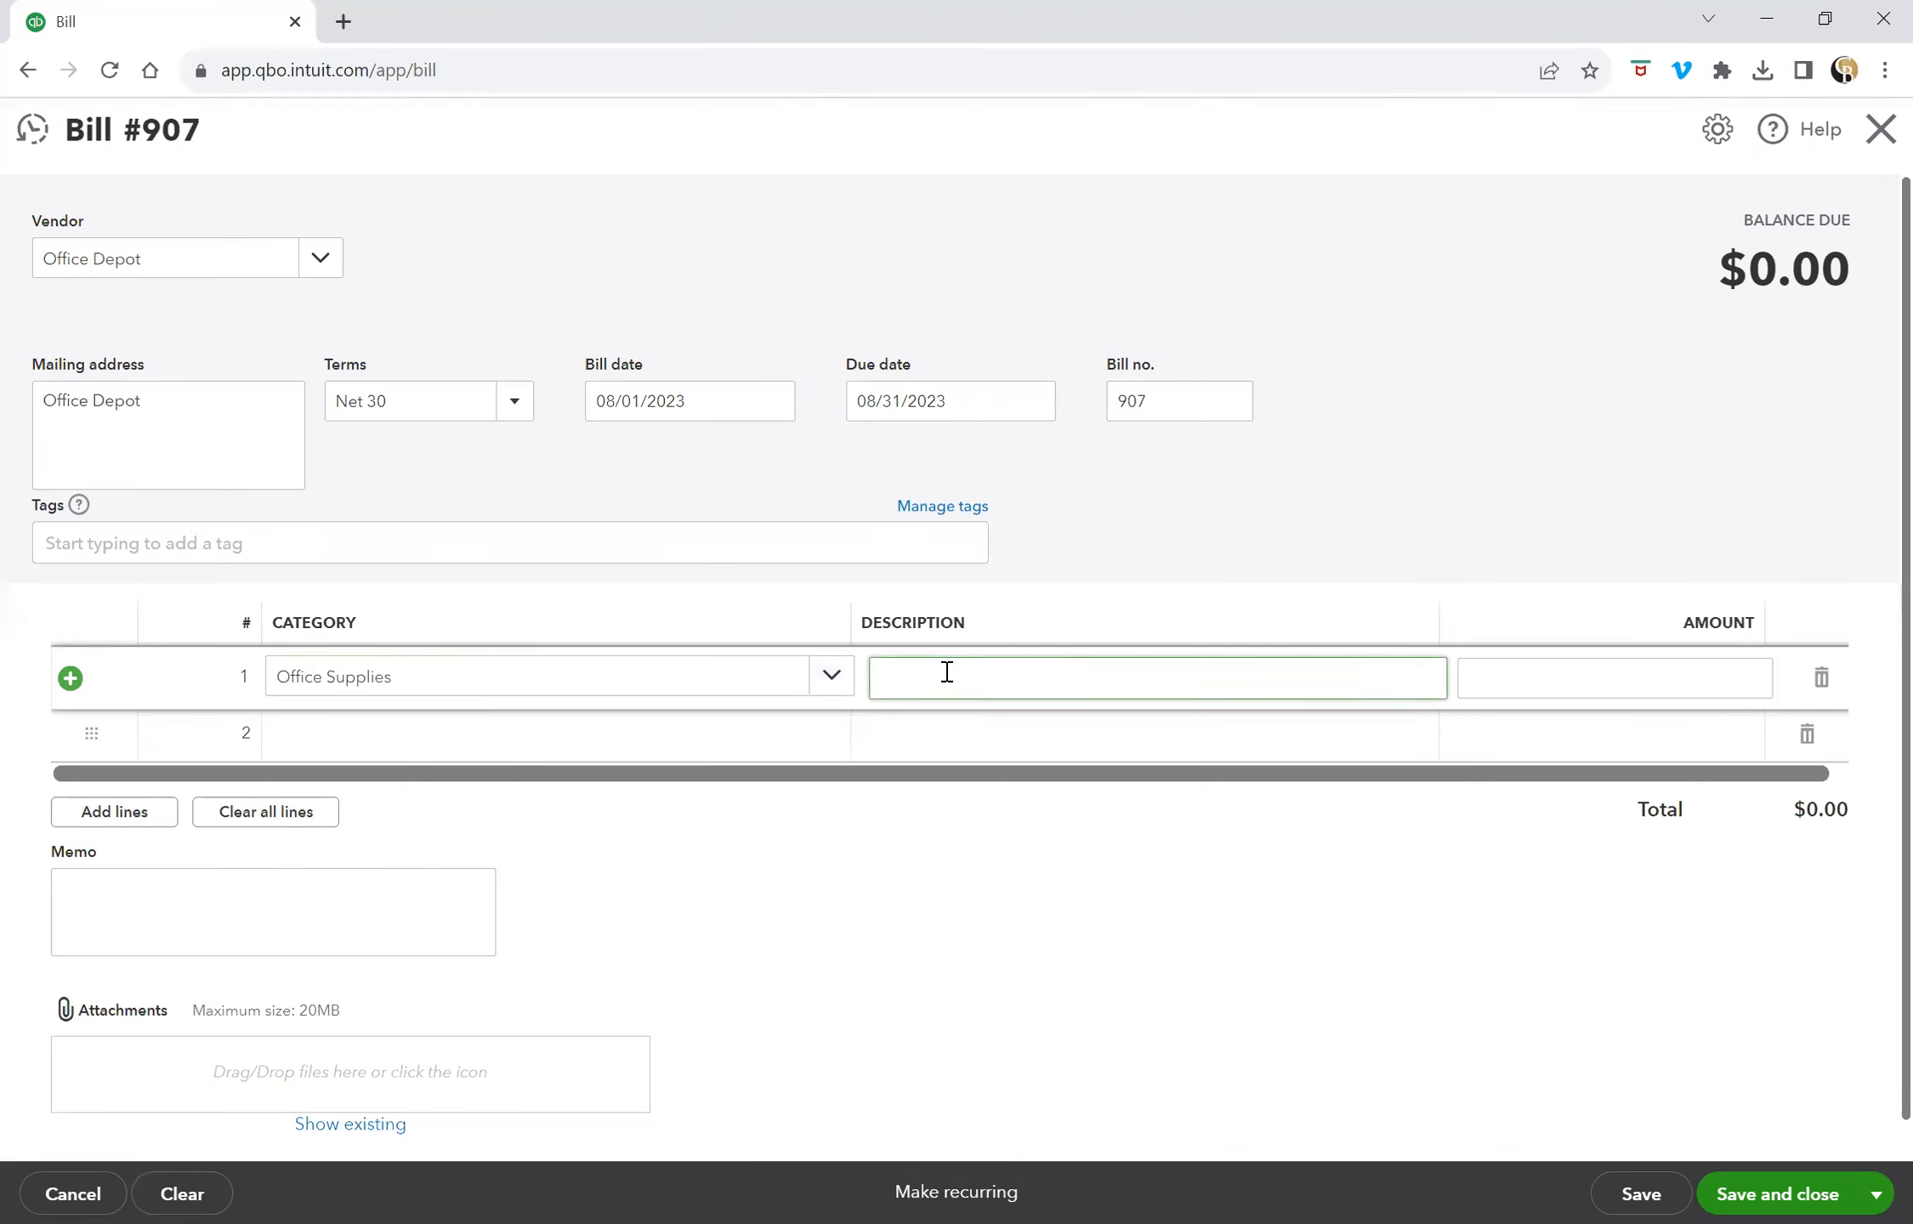
pyautogui.write('paper, pens, notepads')
# Step: Set the Office Supplies line amount to 230, and save and close the bill
pyautogui.click(1626, 678)
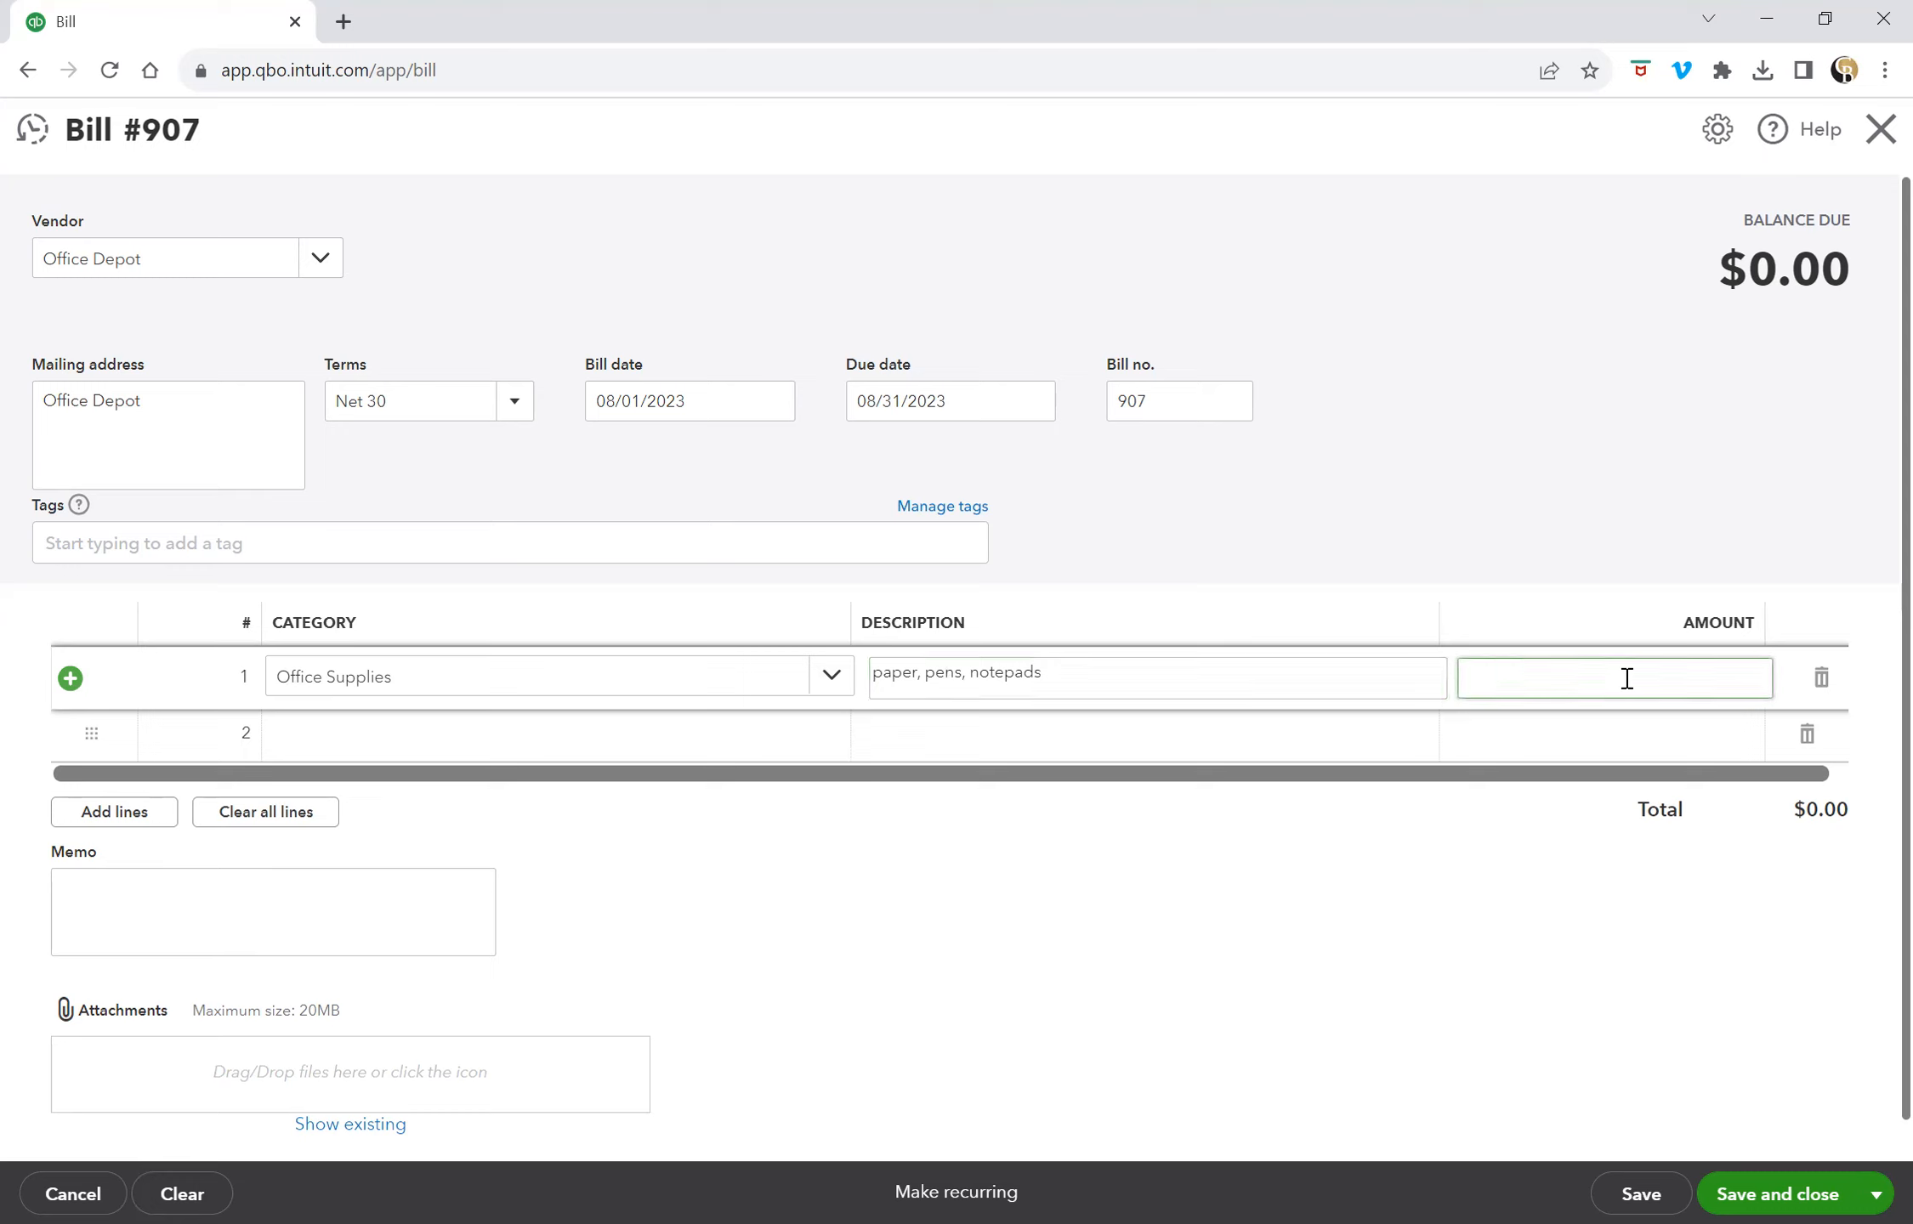
pyautogui.write('230')
pyautogui.press('Tab')
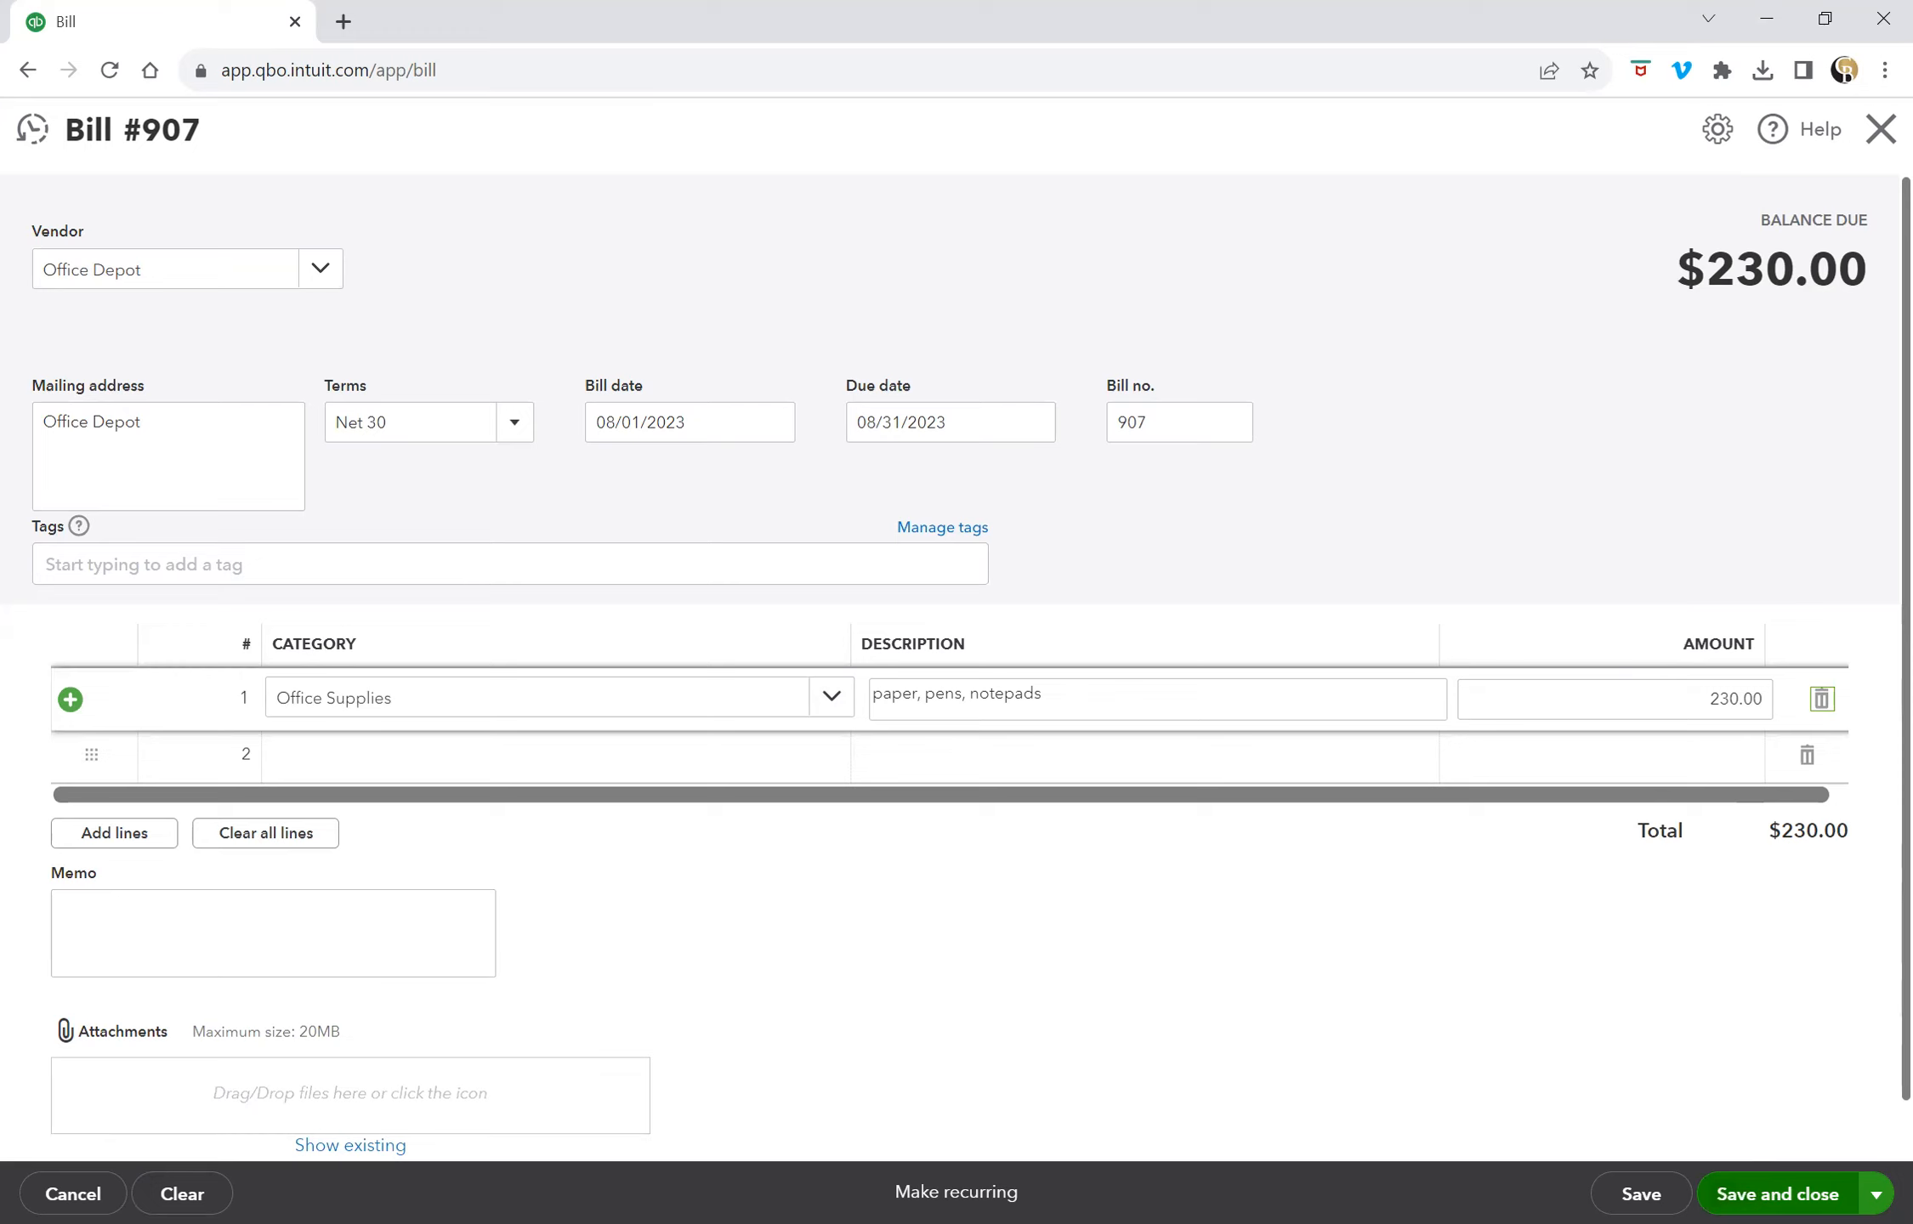
pyautogui.click(1777, 1194)
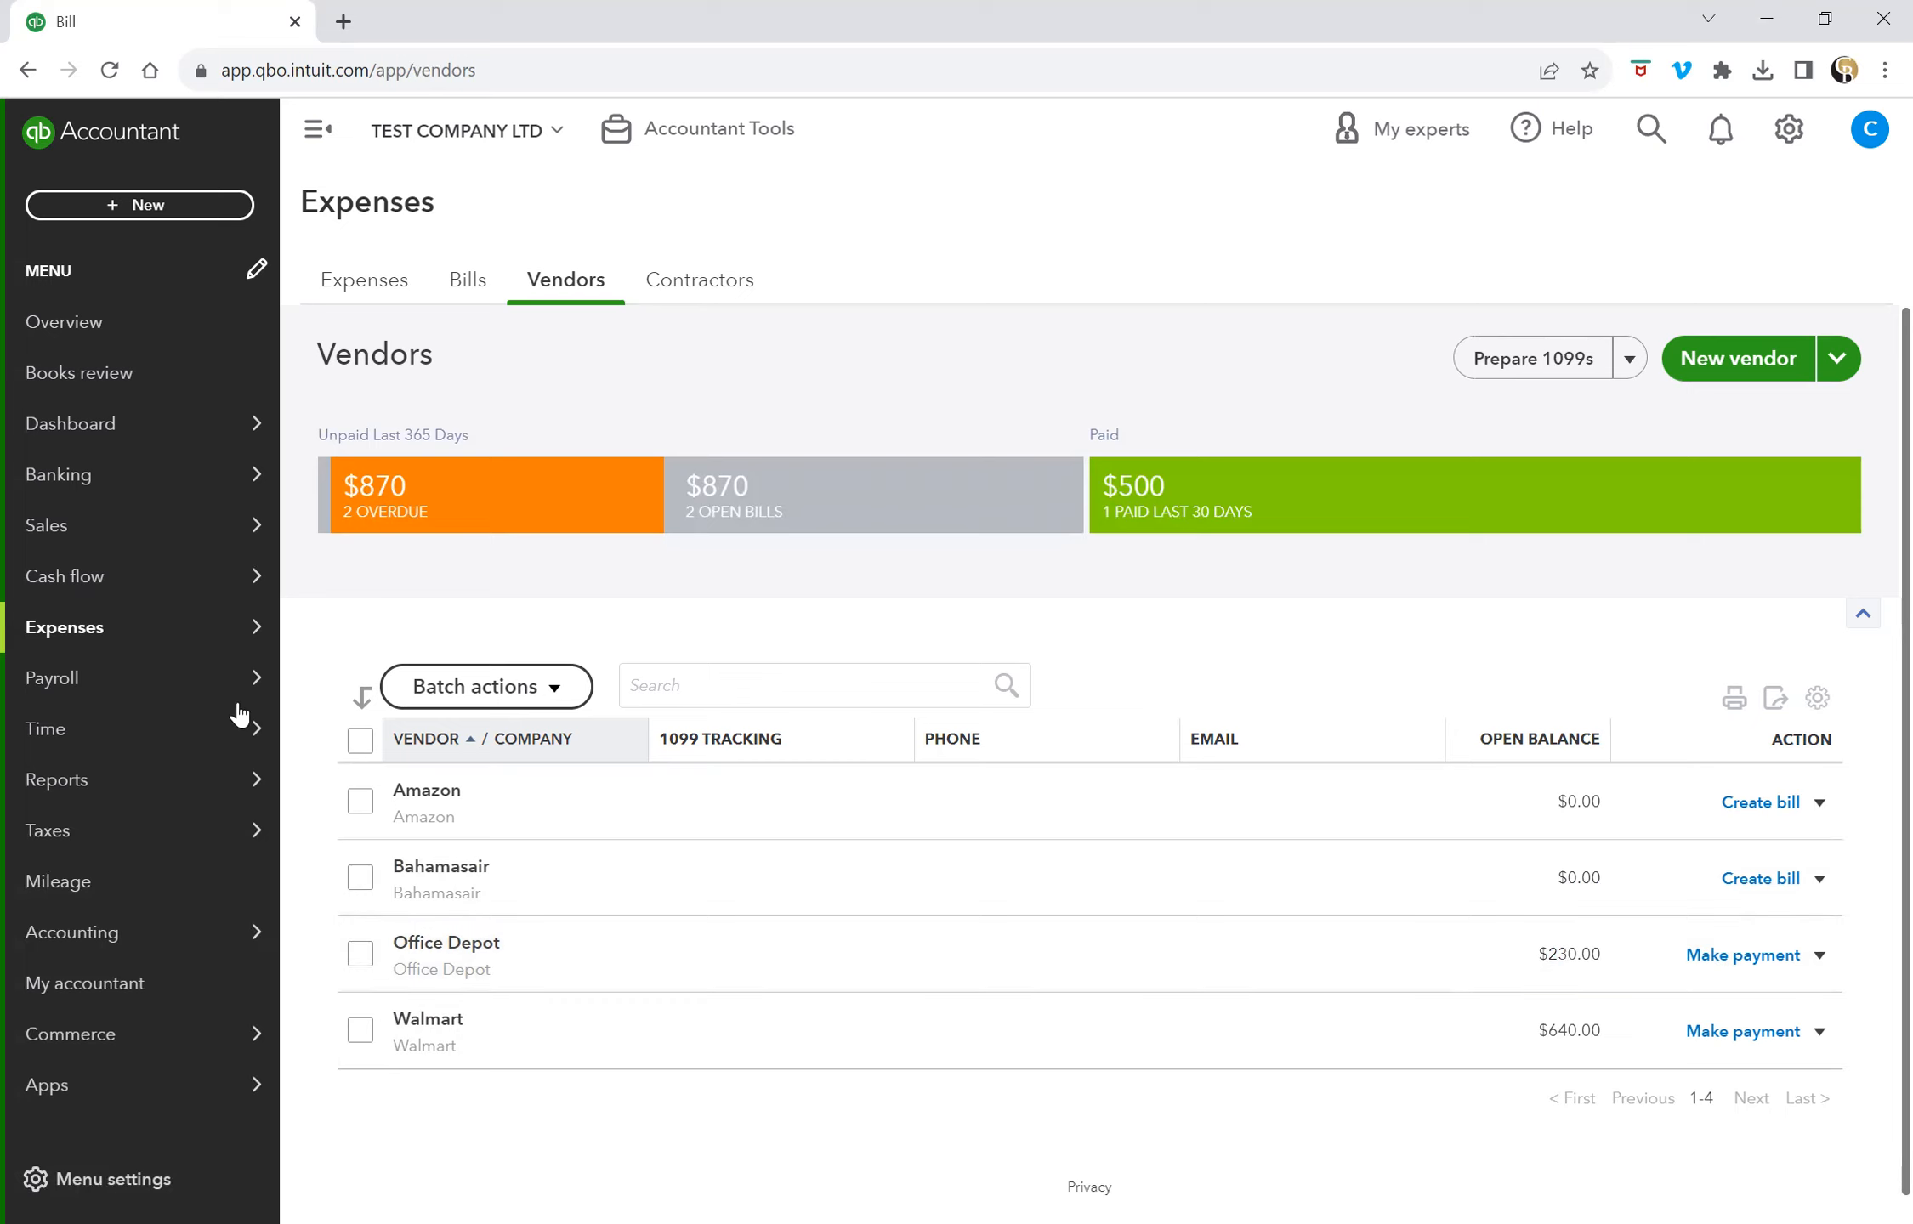
# Step: Search the reports for "vendor" and open the Vendor Balance Summary report
pyautogui.moveTo(247, 780)
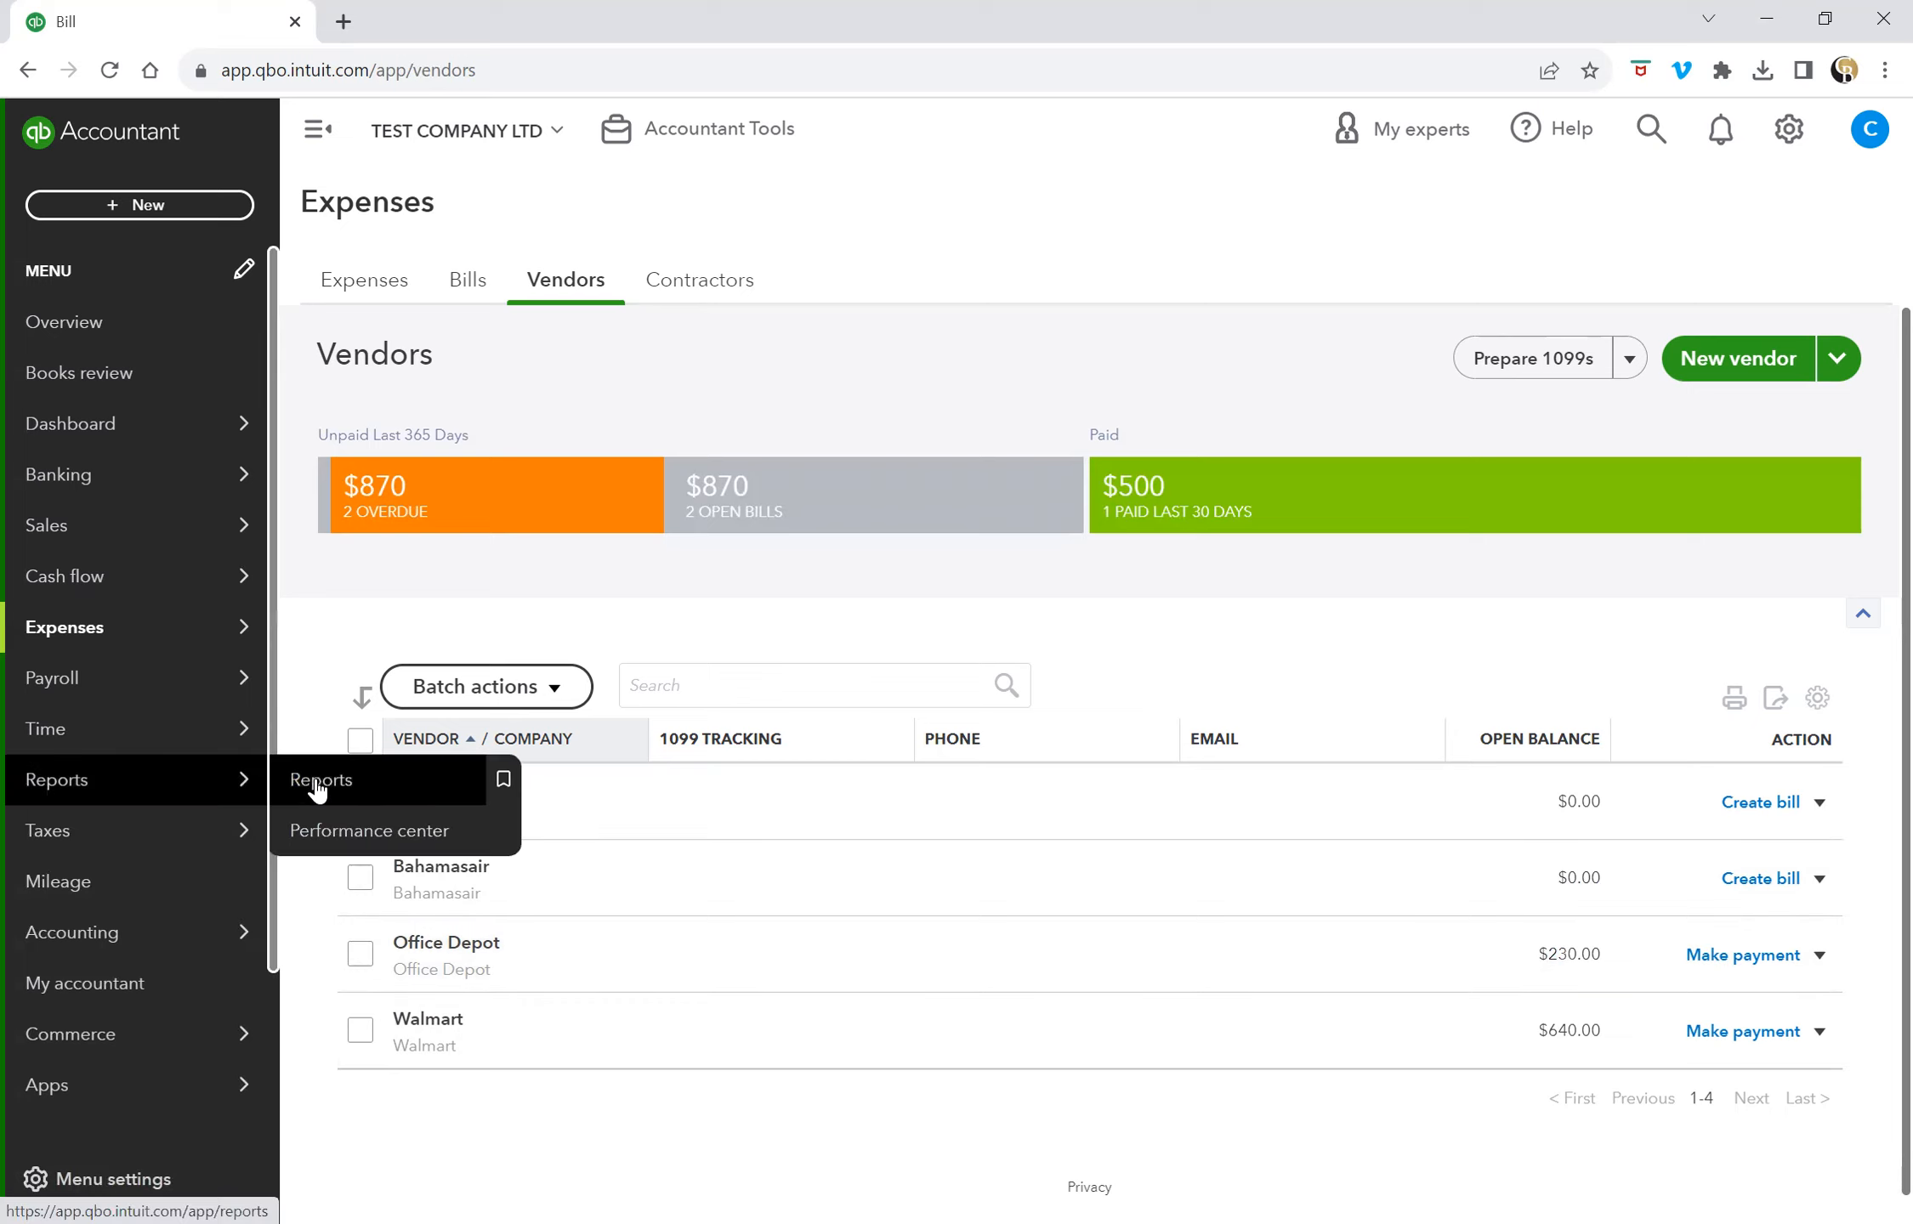
pyautogui.click(318, 783)
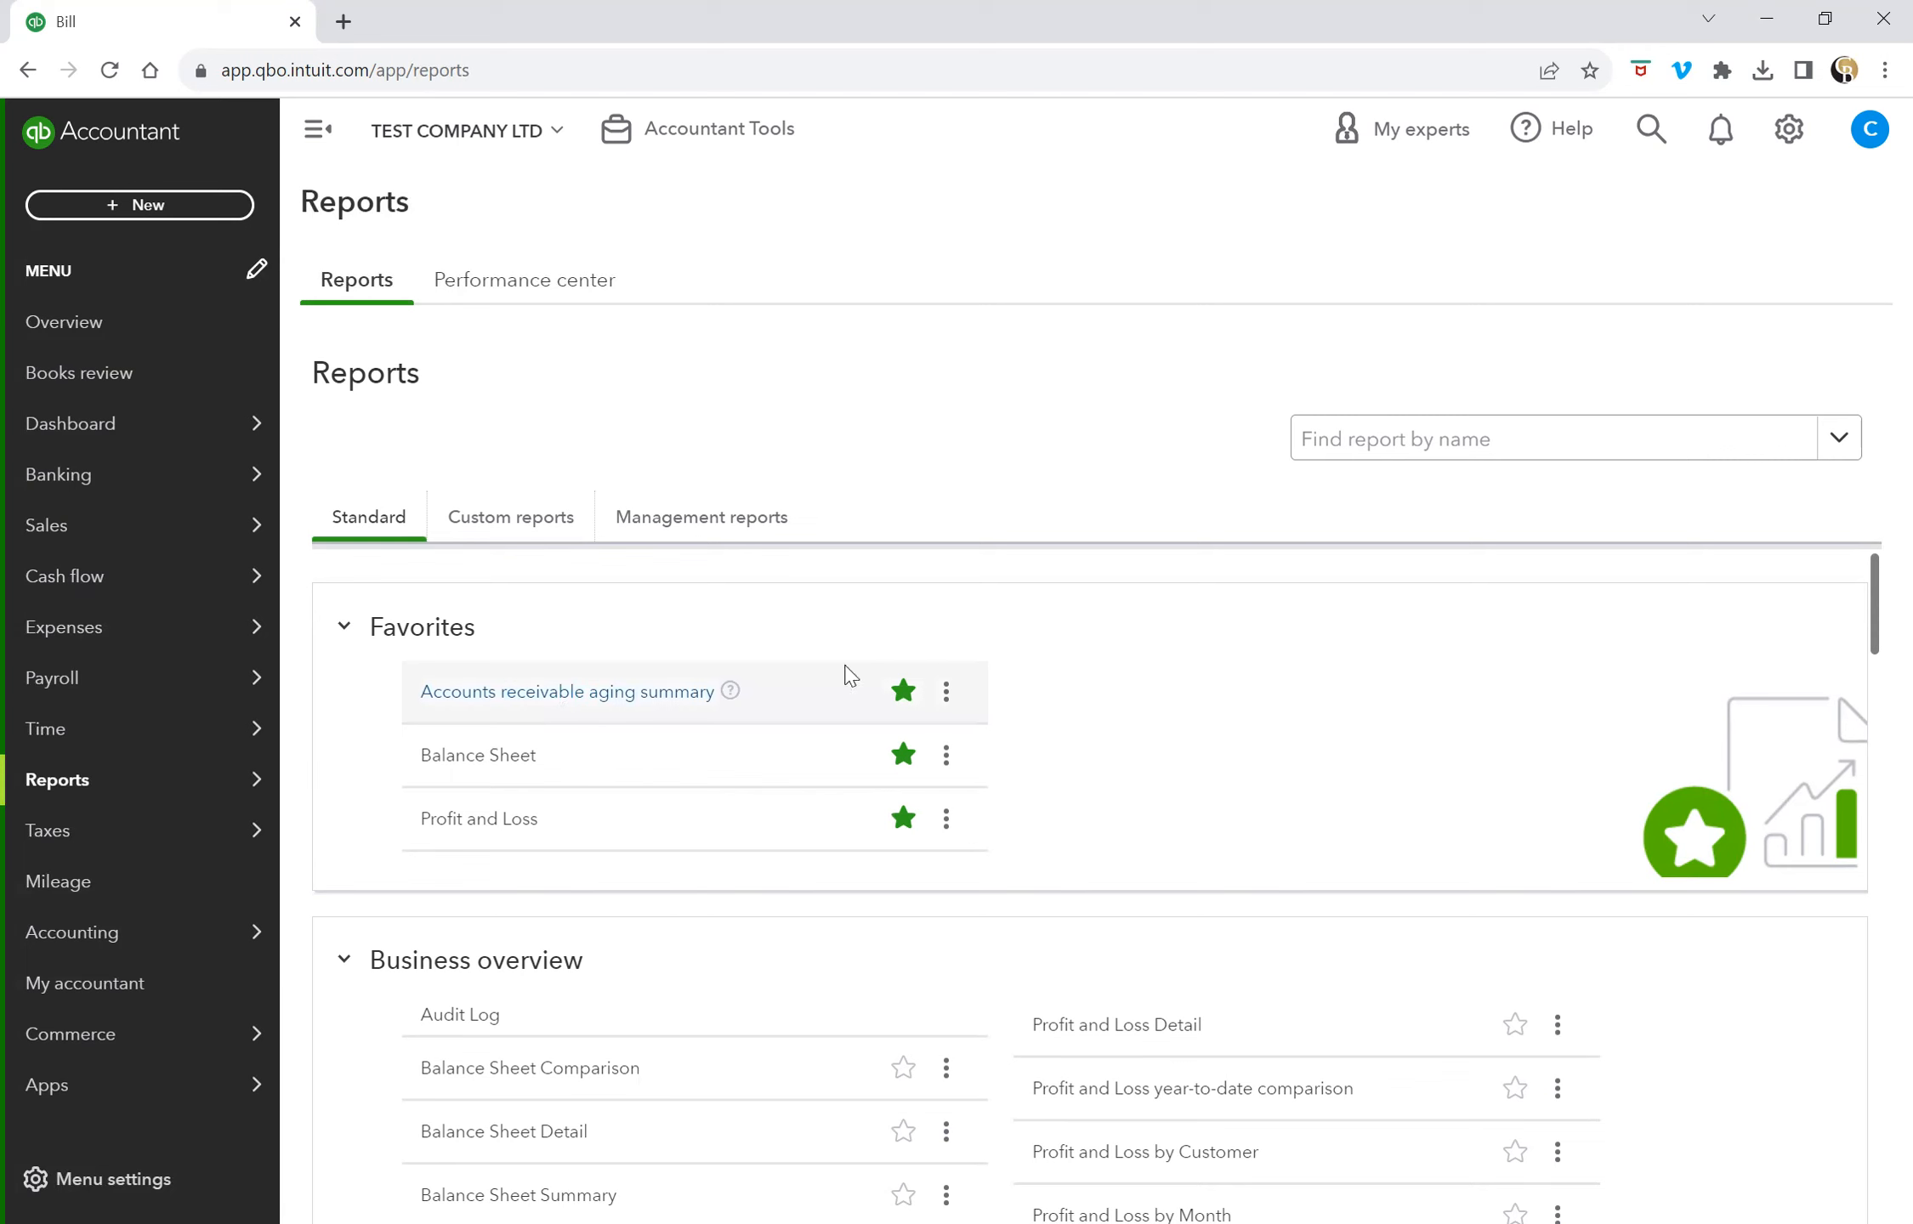
pyautogui.click(1344, 451)
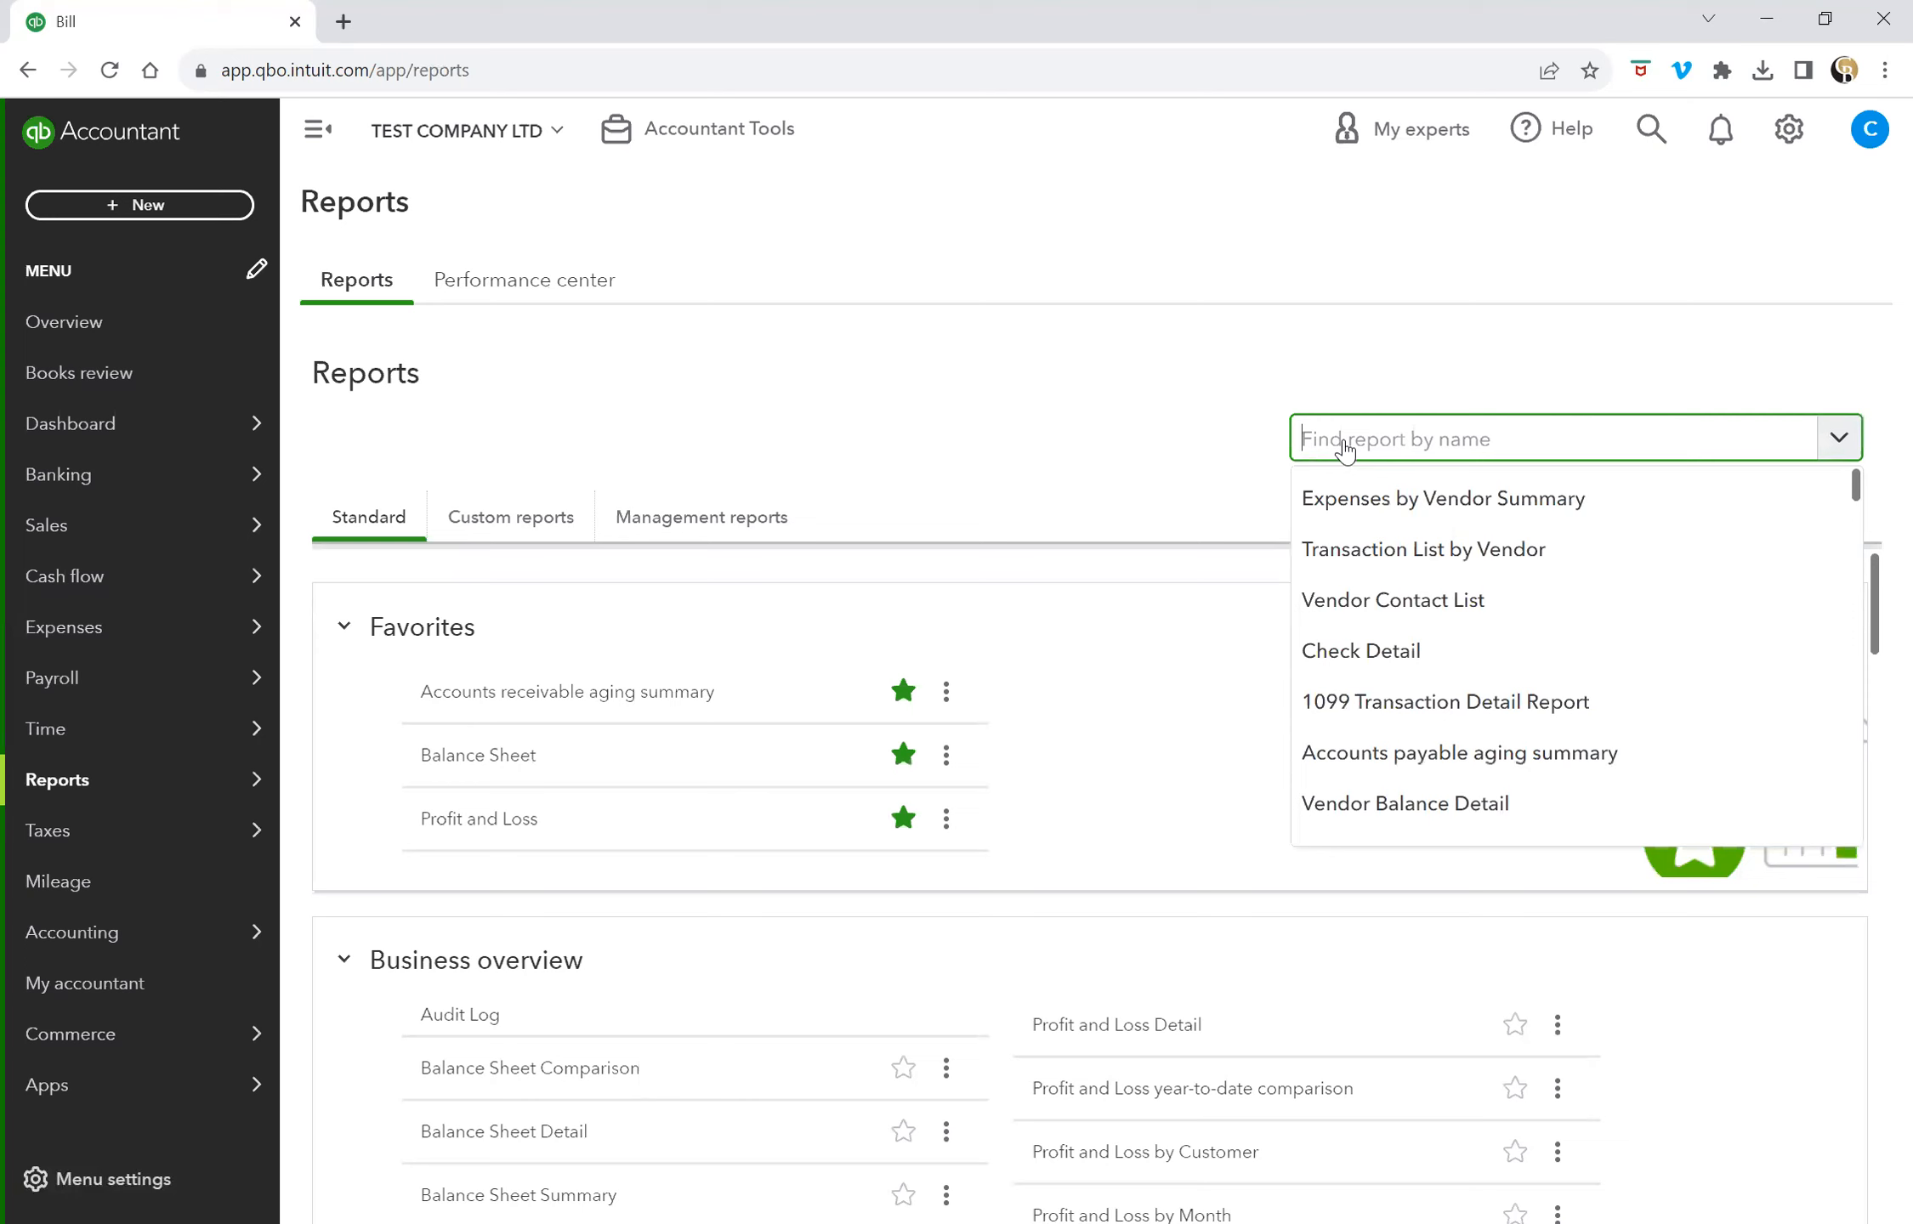
pyautogui.write('vendor')
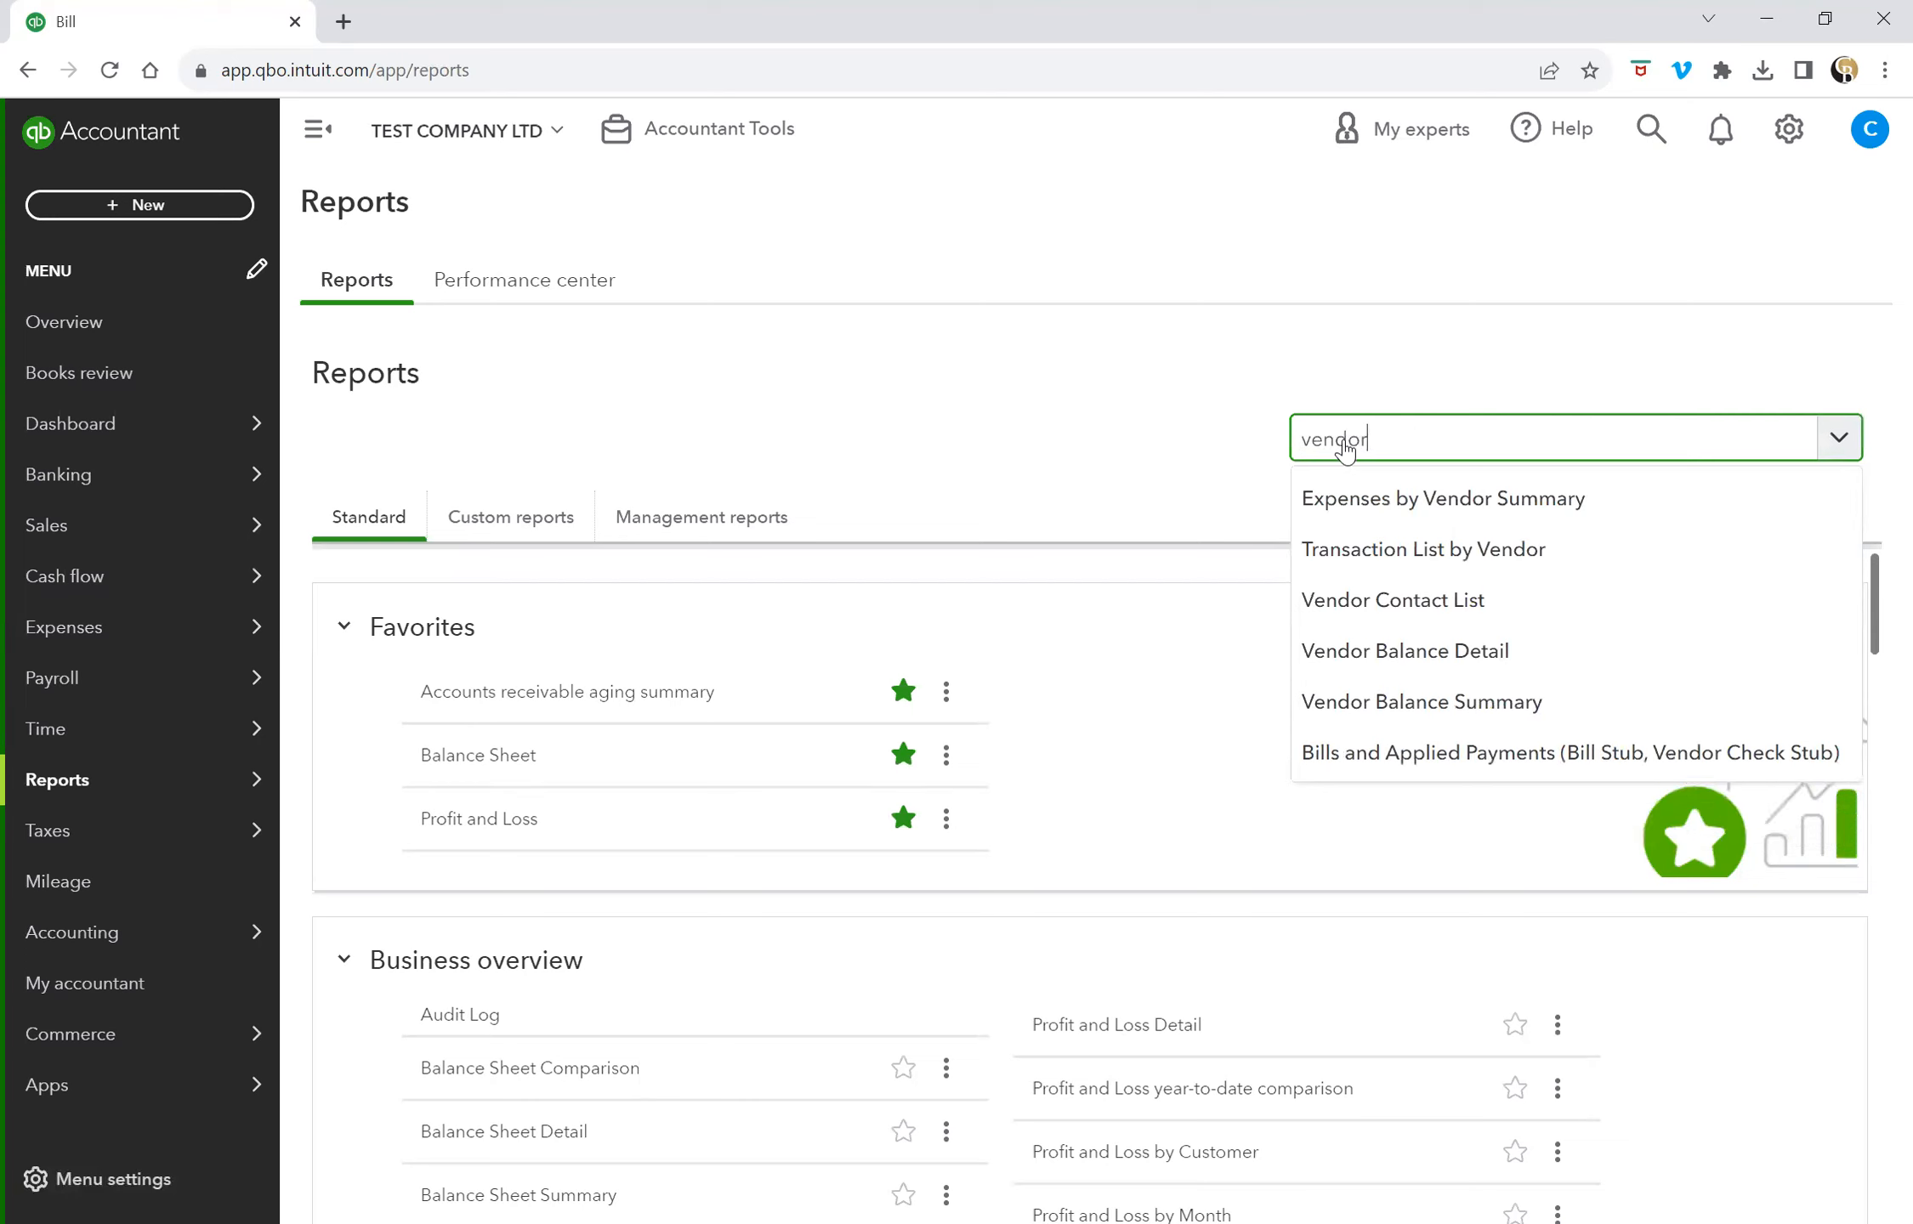
pyautogui.click(1463, 704)
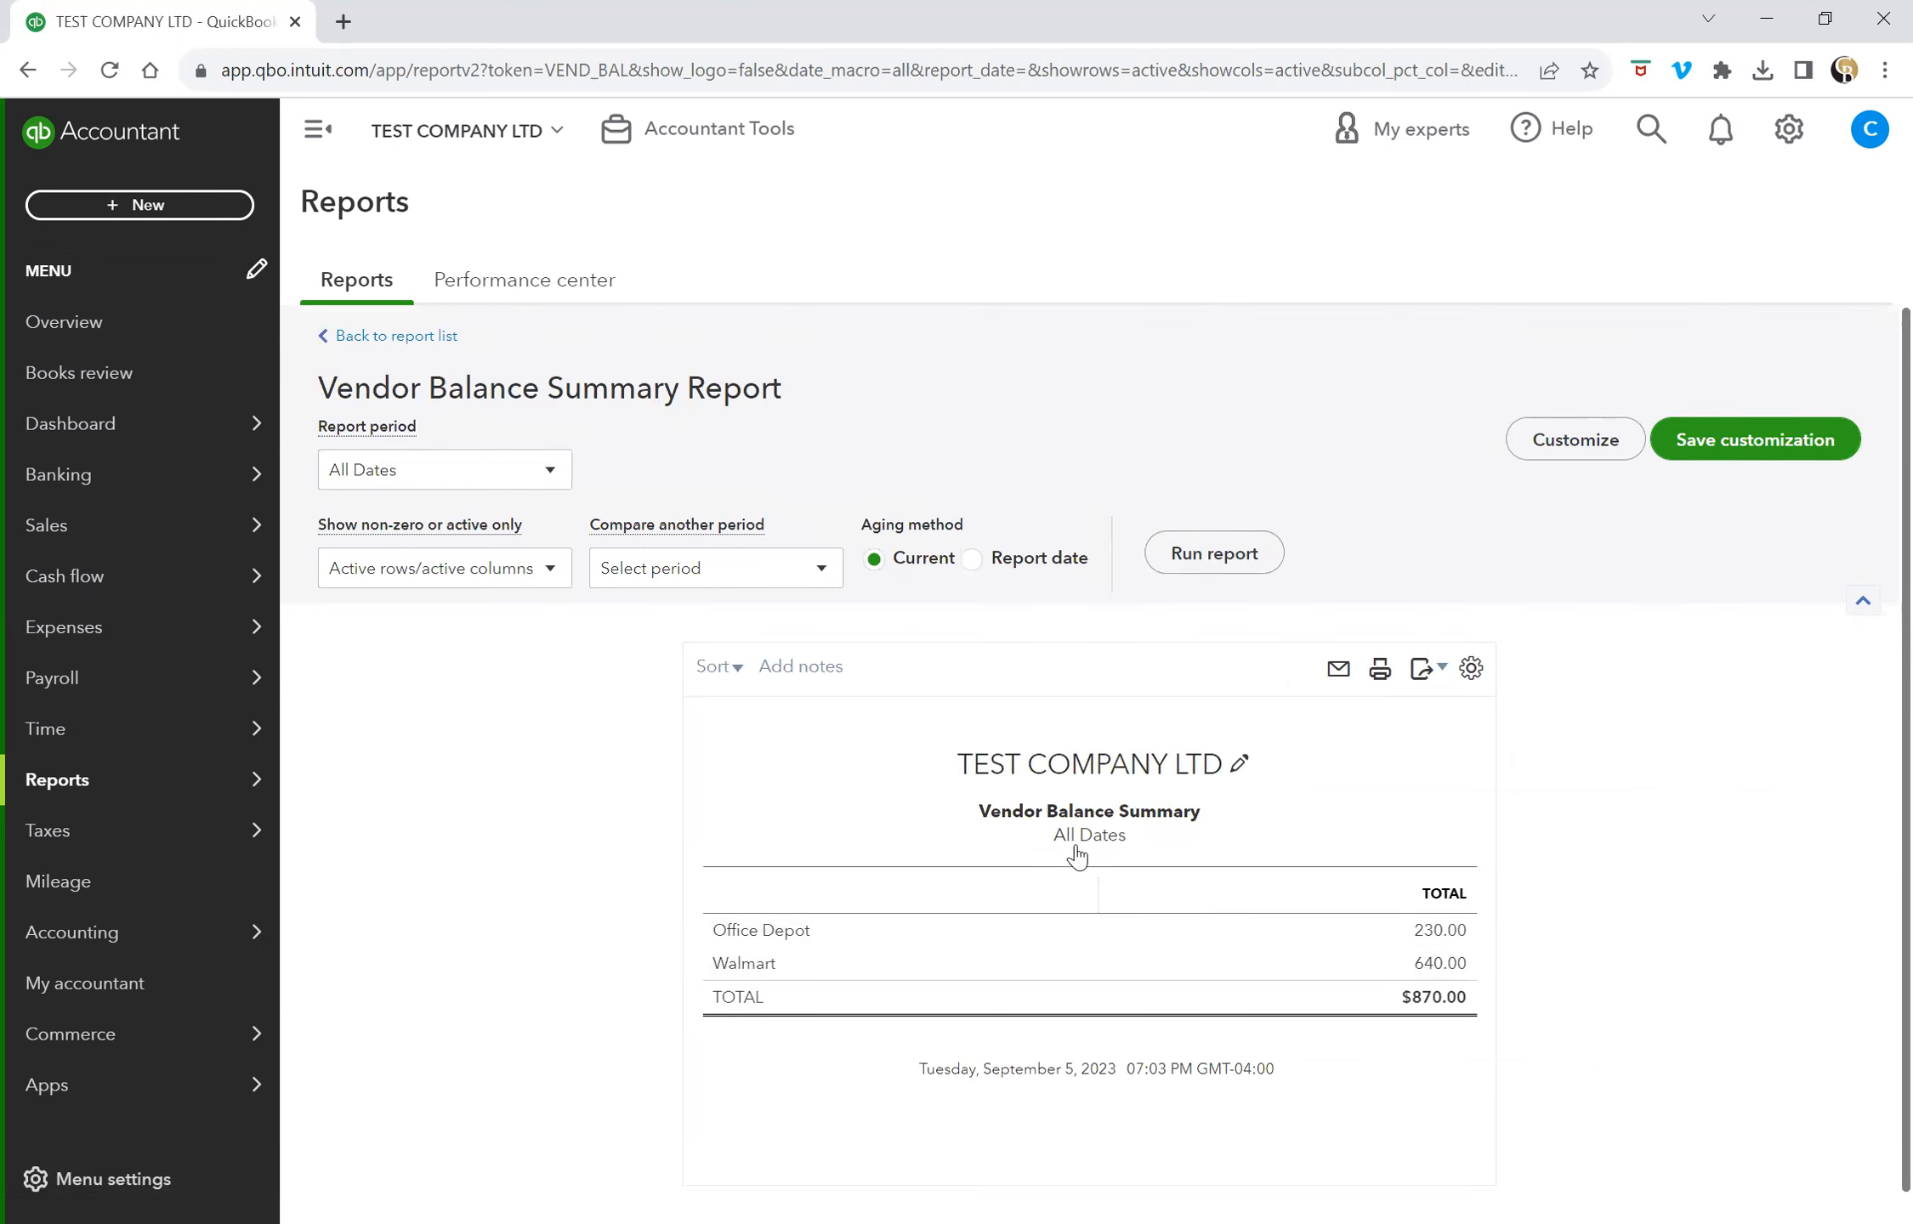
# Step: Open bill 907 from Office Depot's balance in the report, set its Office Supplies amount to 260, and save and close it
pyautogui.click(1440, 931)
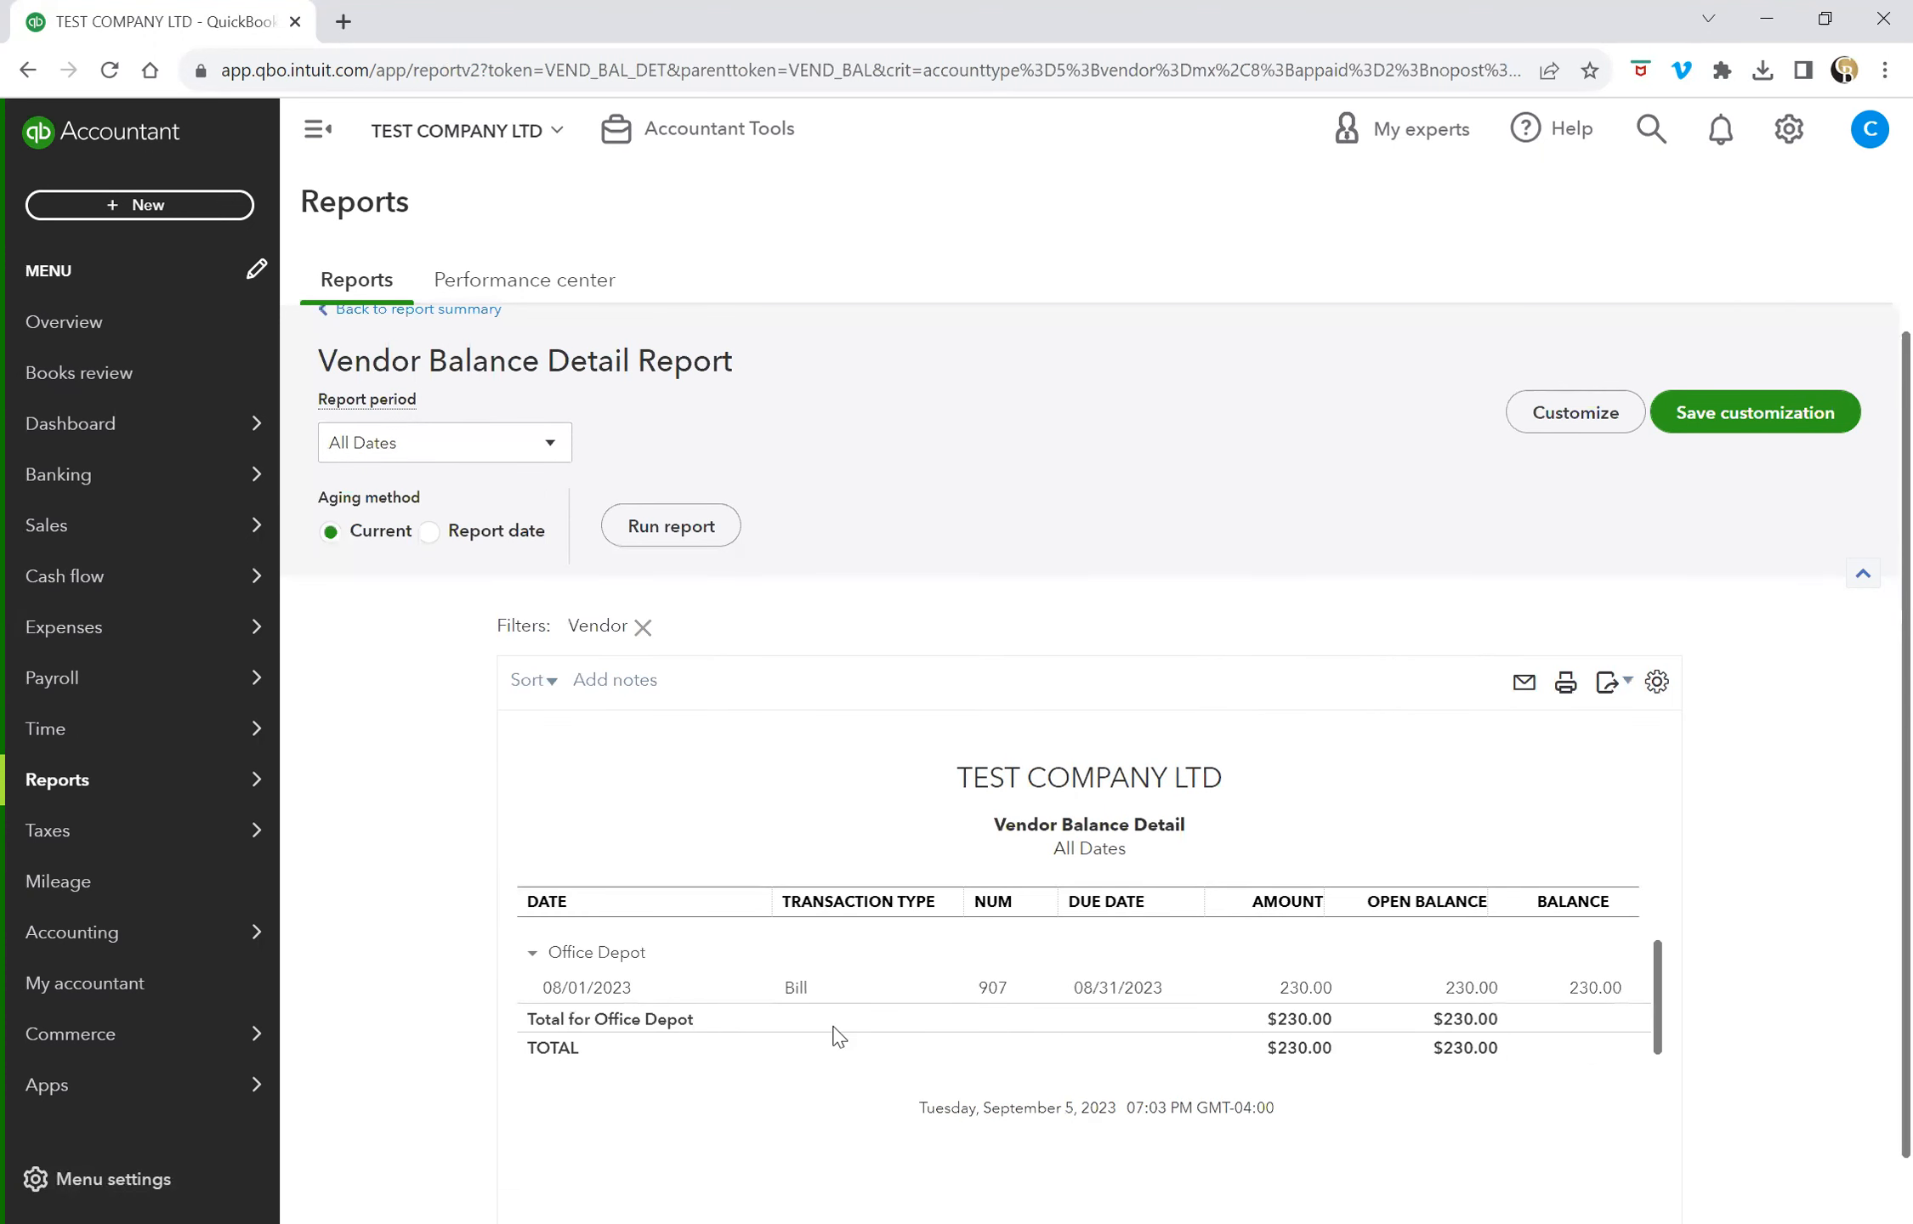
pyautogui.click(1305, 988)
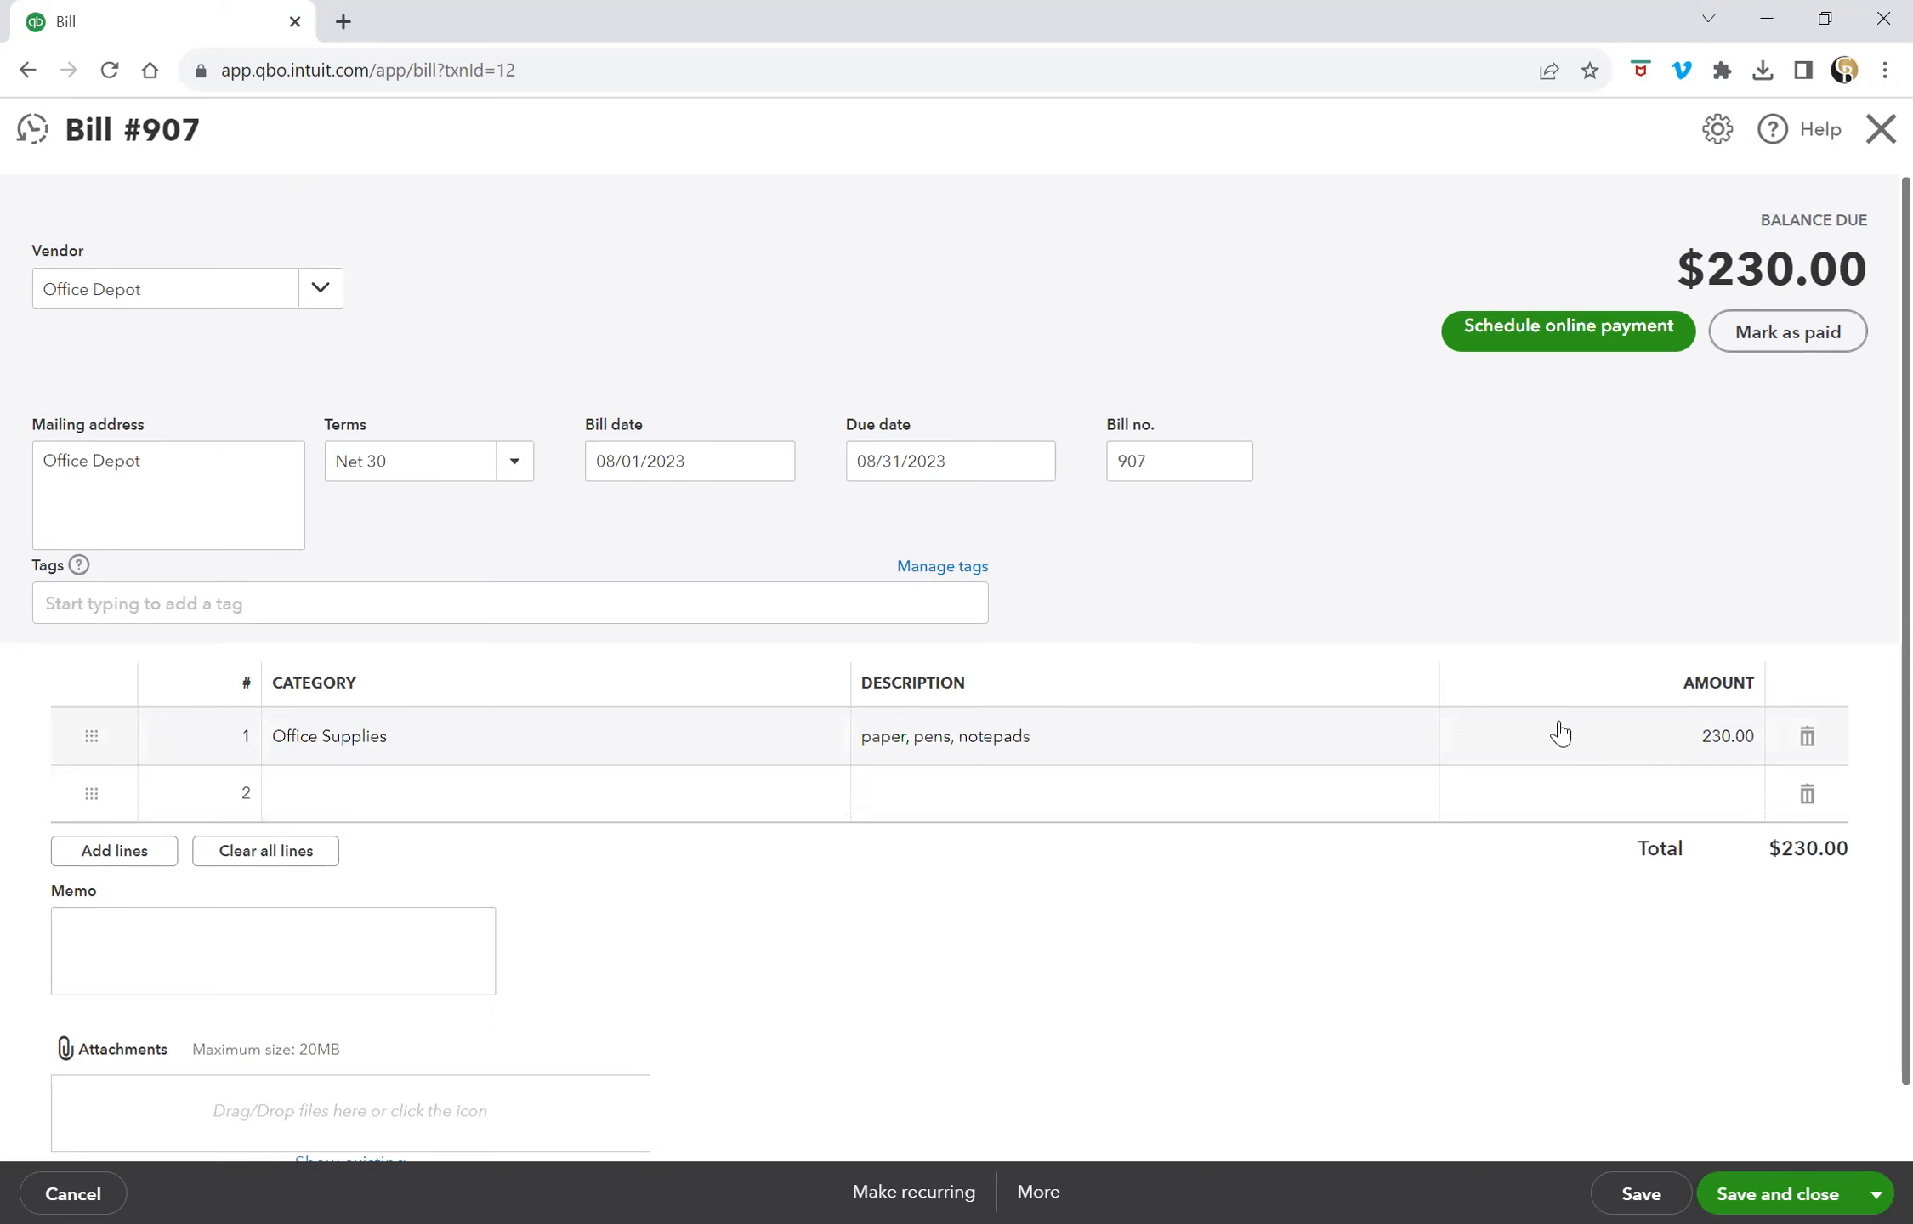
pyautogui.click(1638, 746)
pyautogui.press('BackSpace')
pyautogui.write('260')
pyautogui.press('Tab')
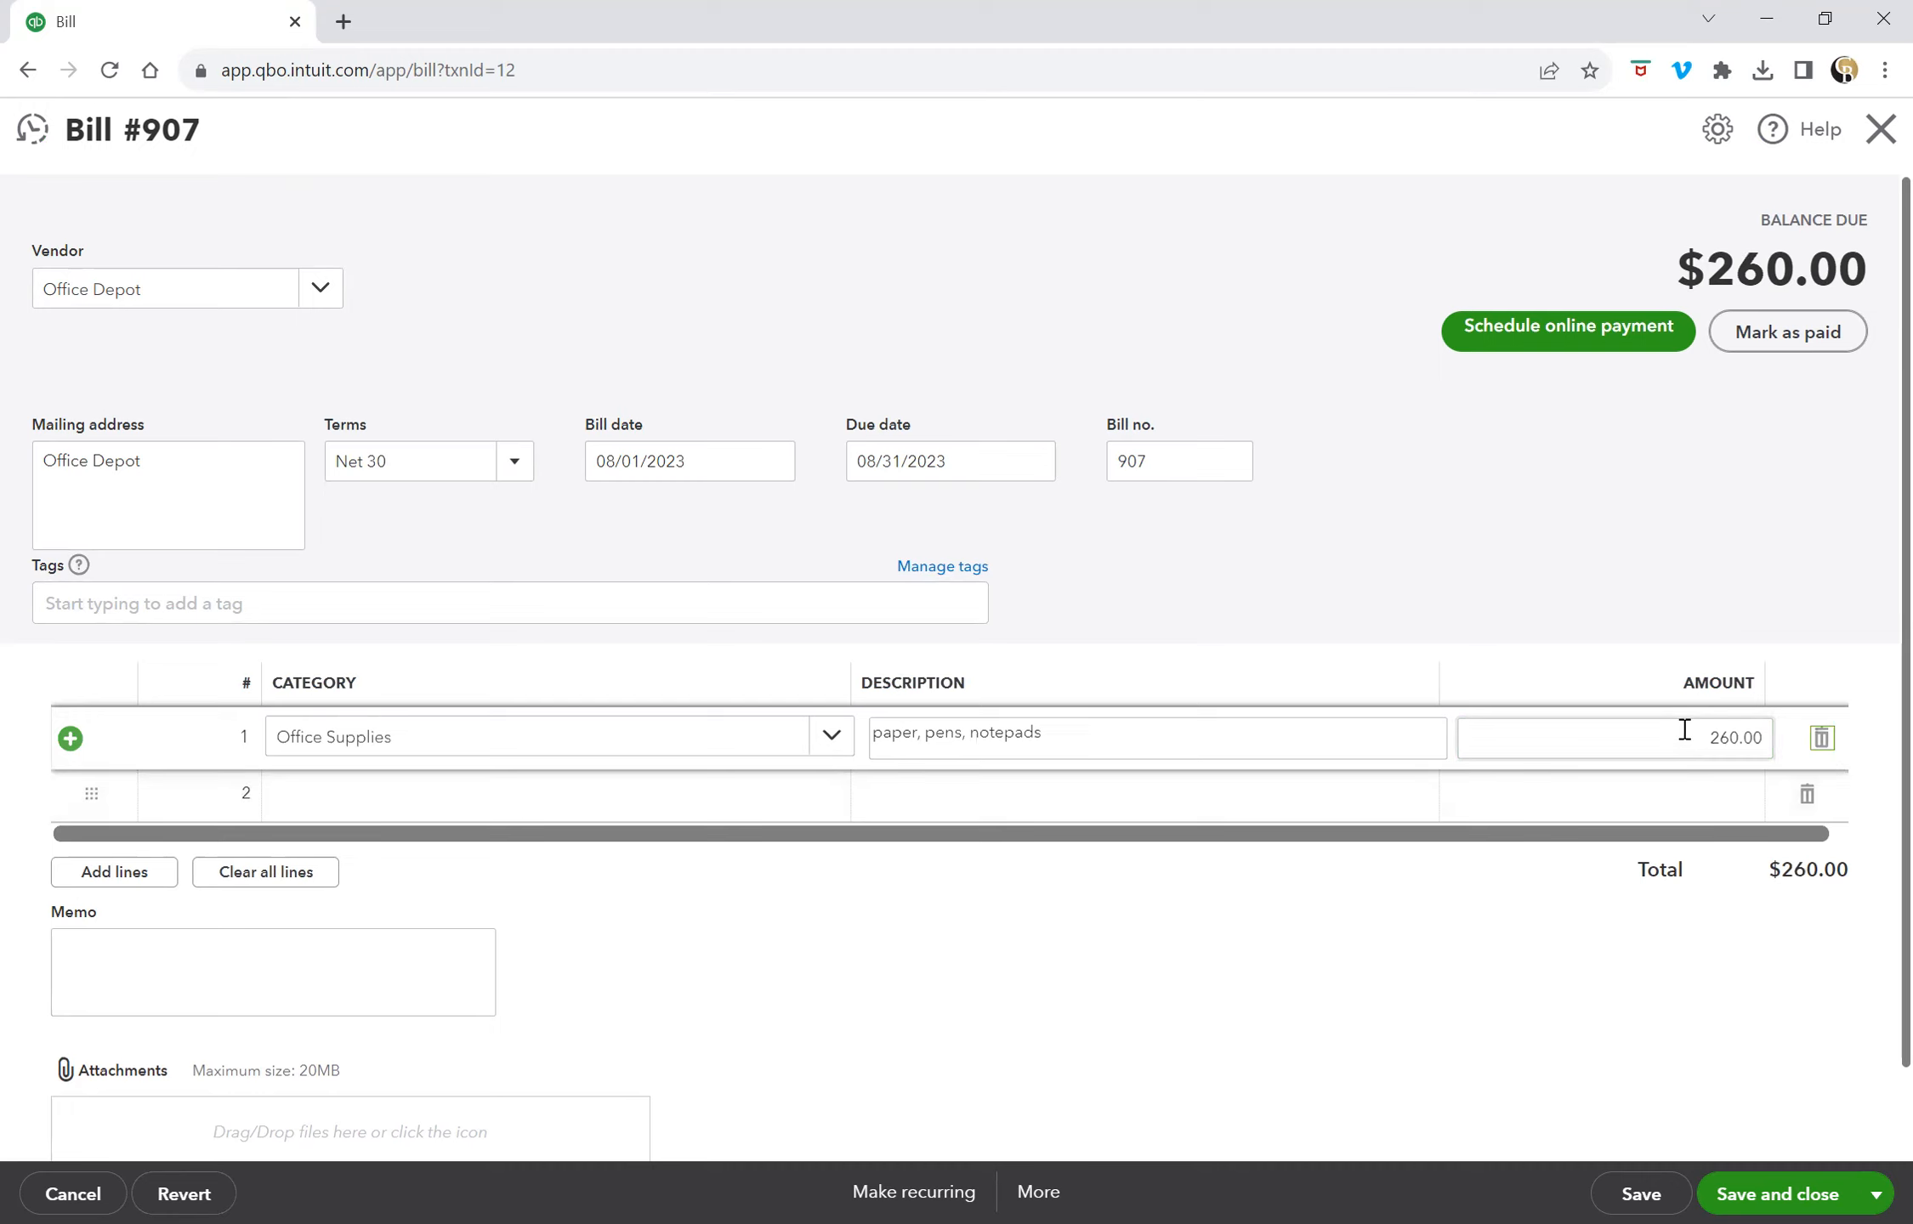
pyautogui.click(1690, 733)
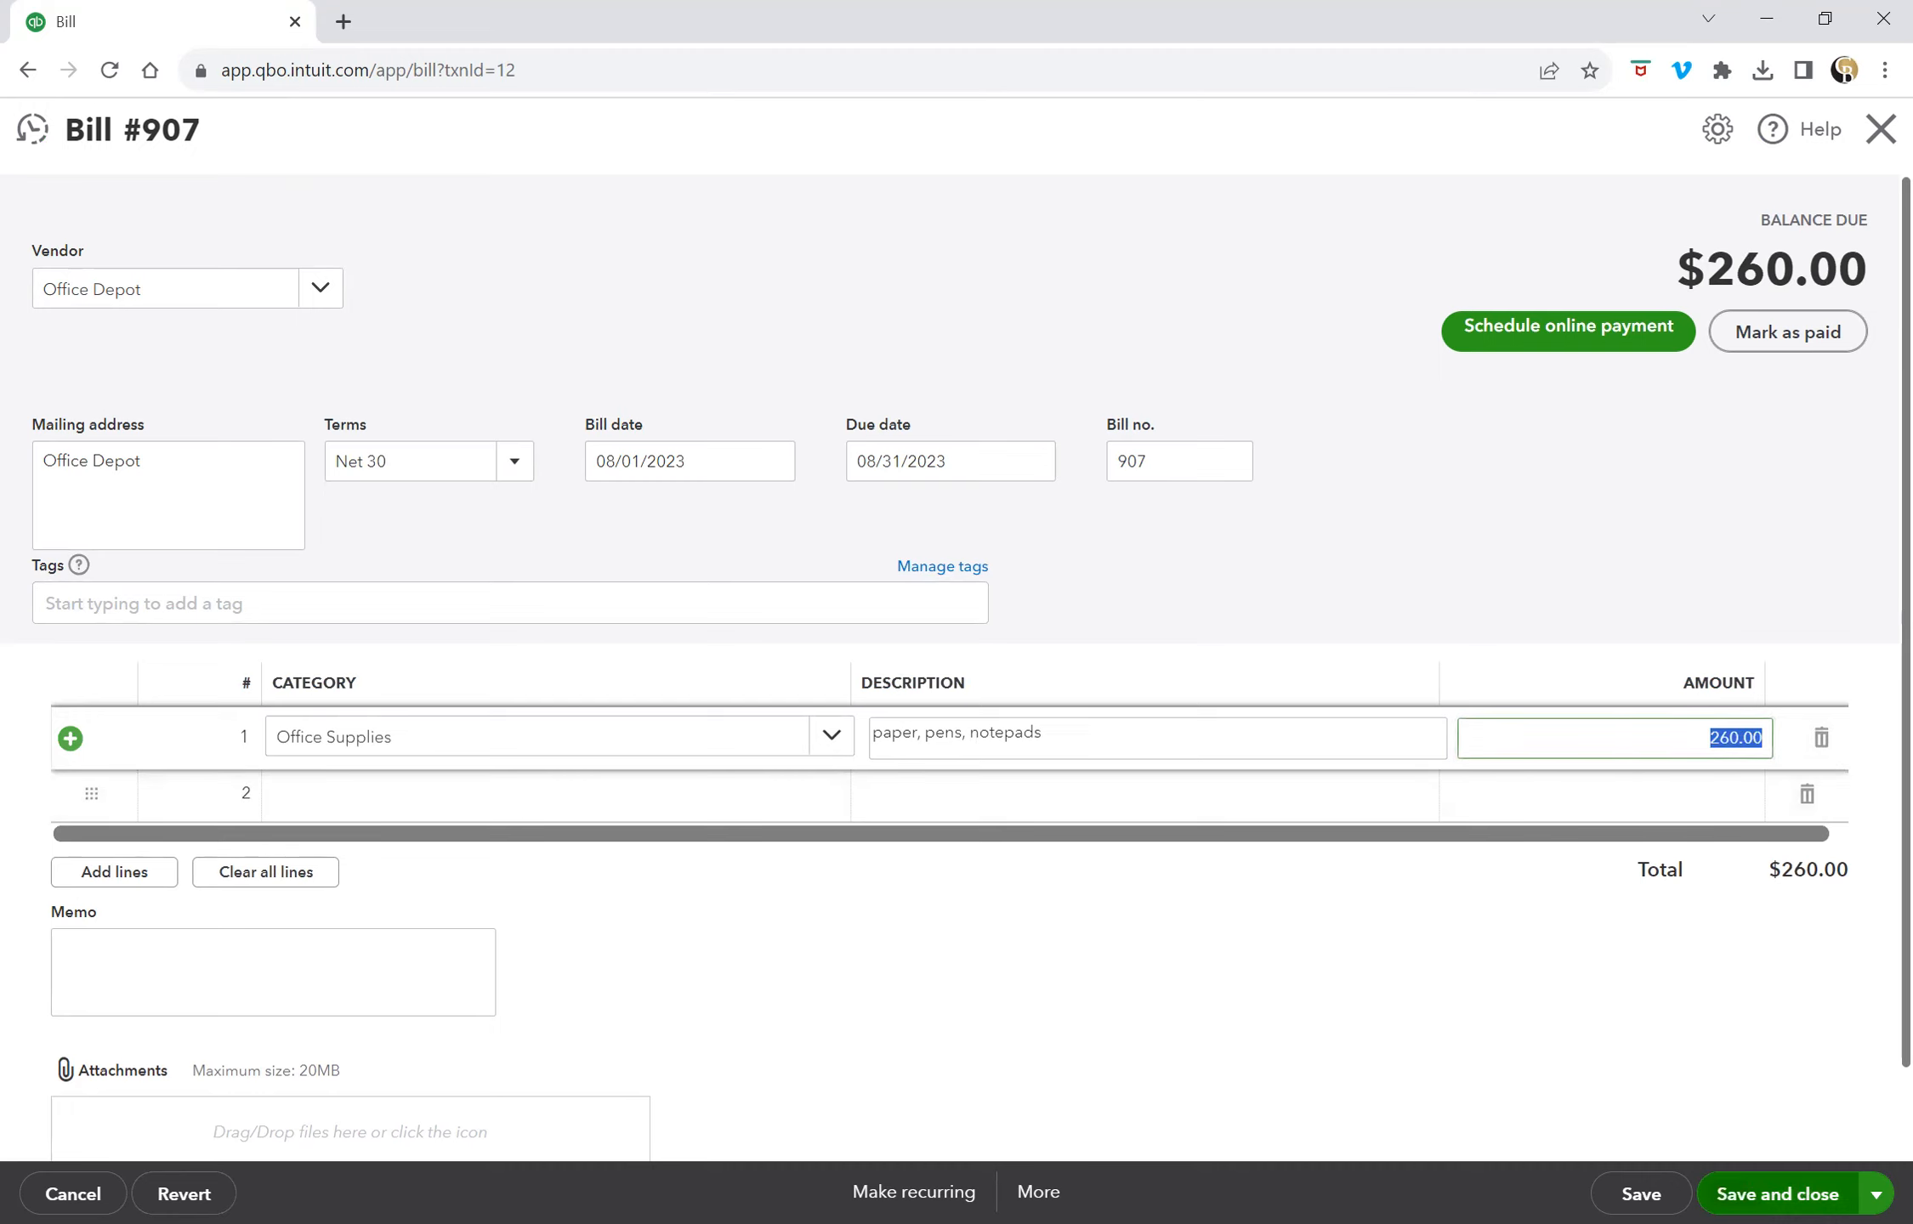
pyautogui.click(1777, 1195)
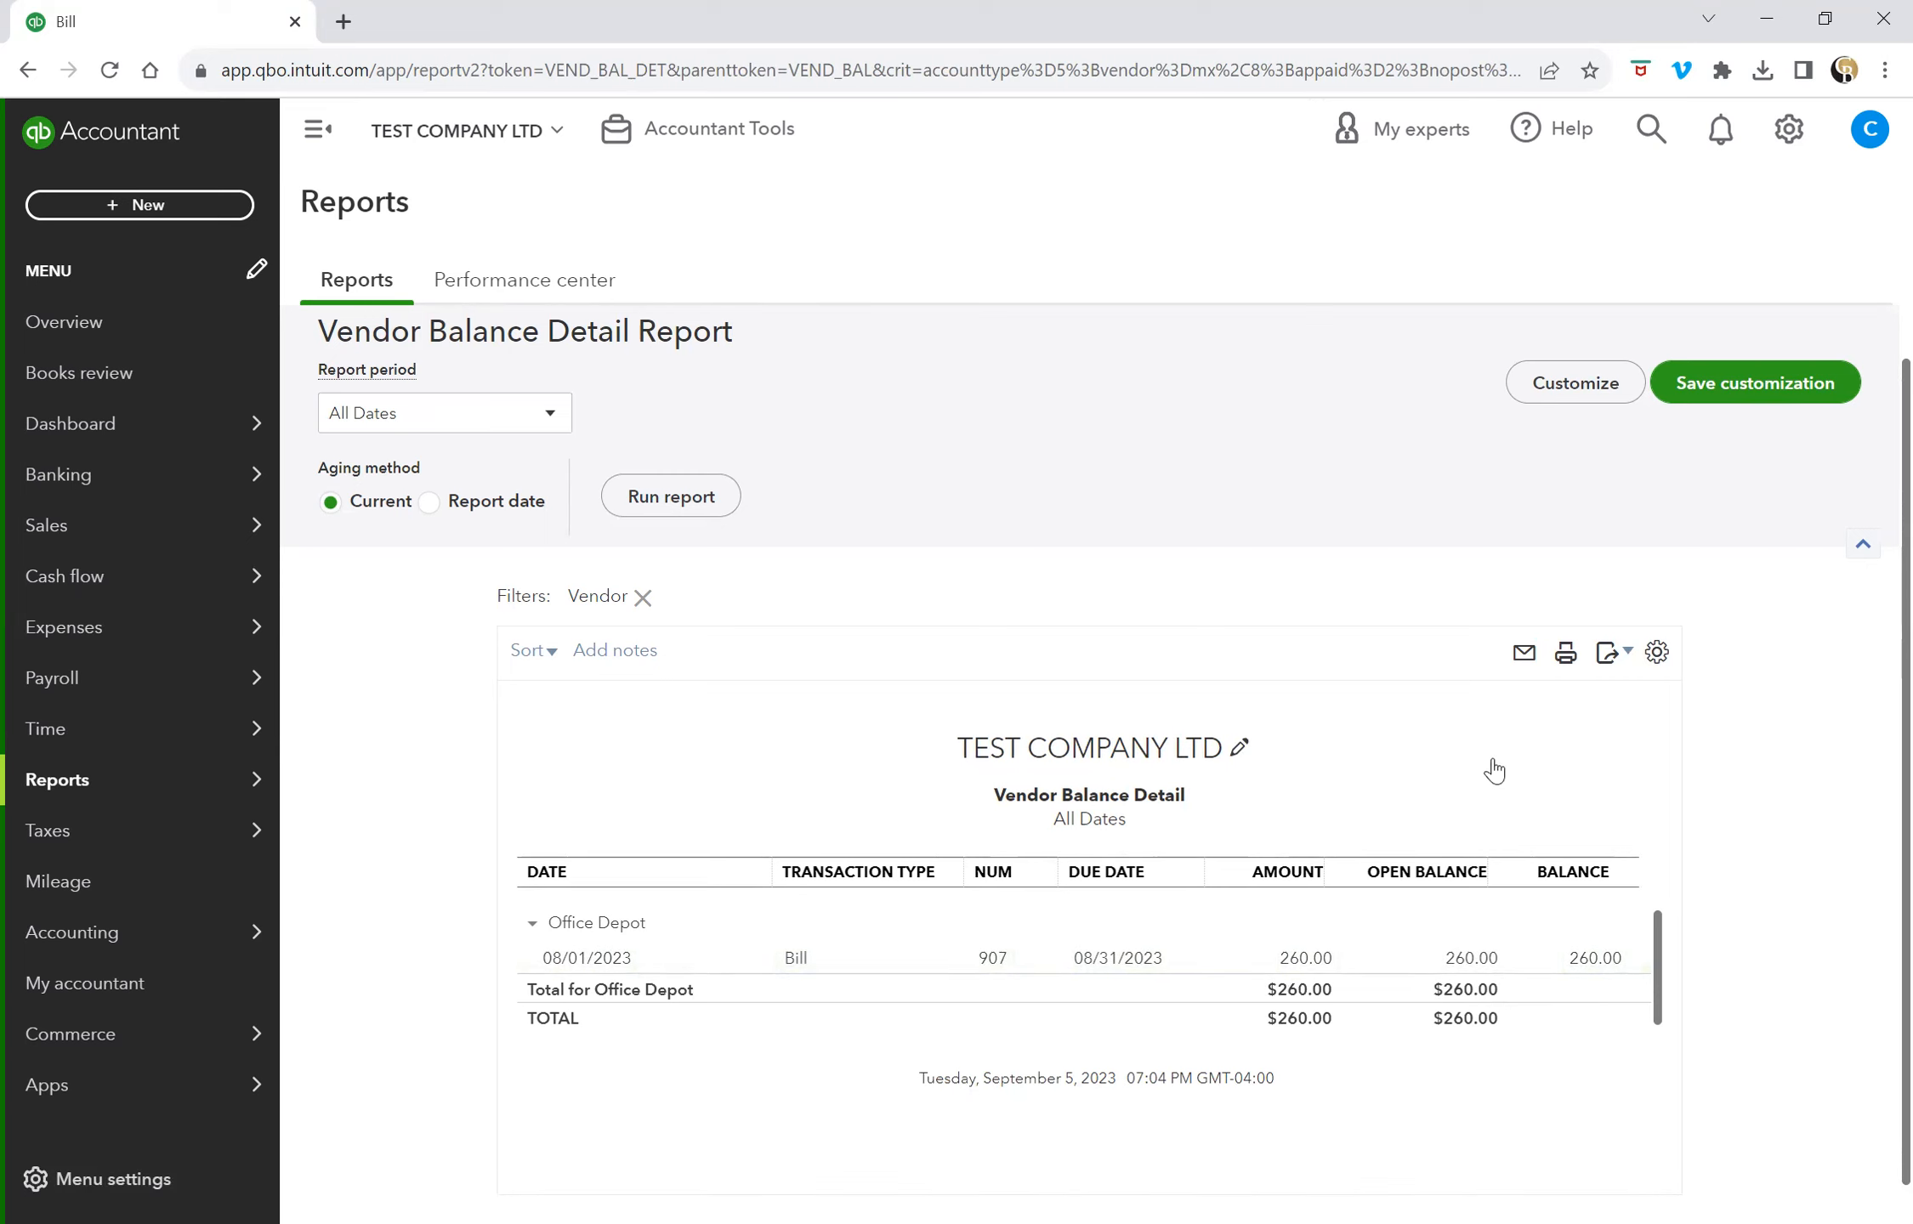
# Step: Check Office Depot's balance in the Vendor Balance Summary report and in the vendor list
pyautogui.scroll(1, 1114, 676)
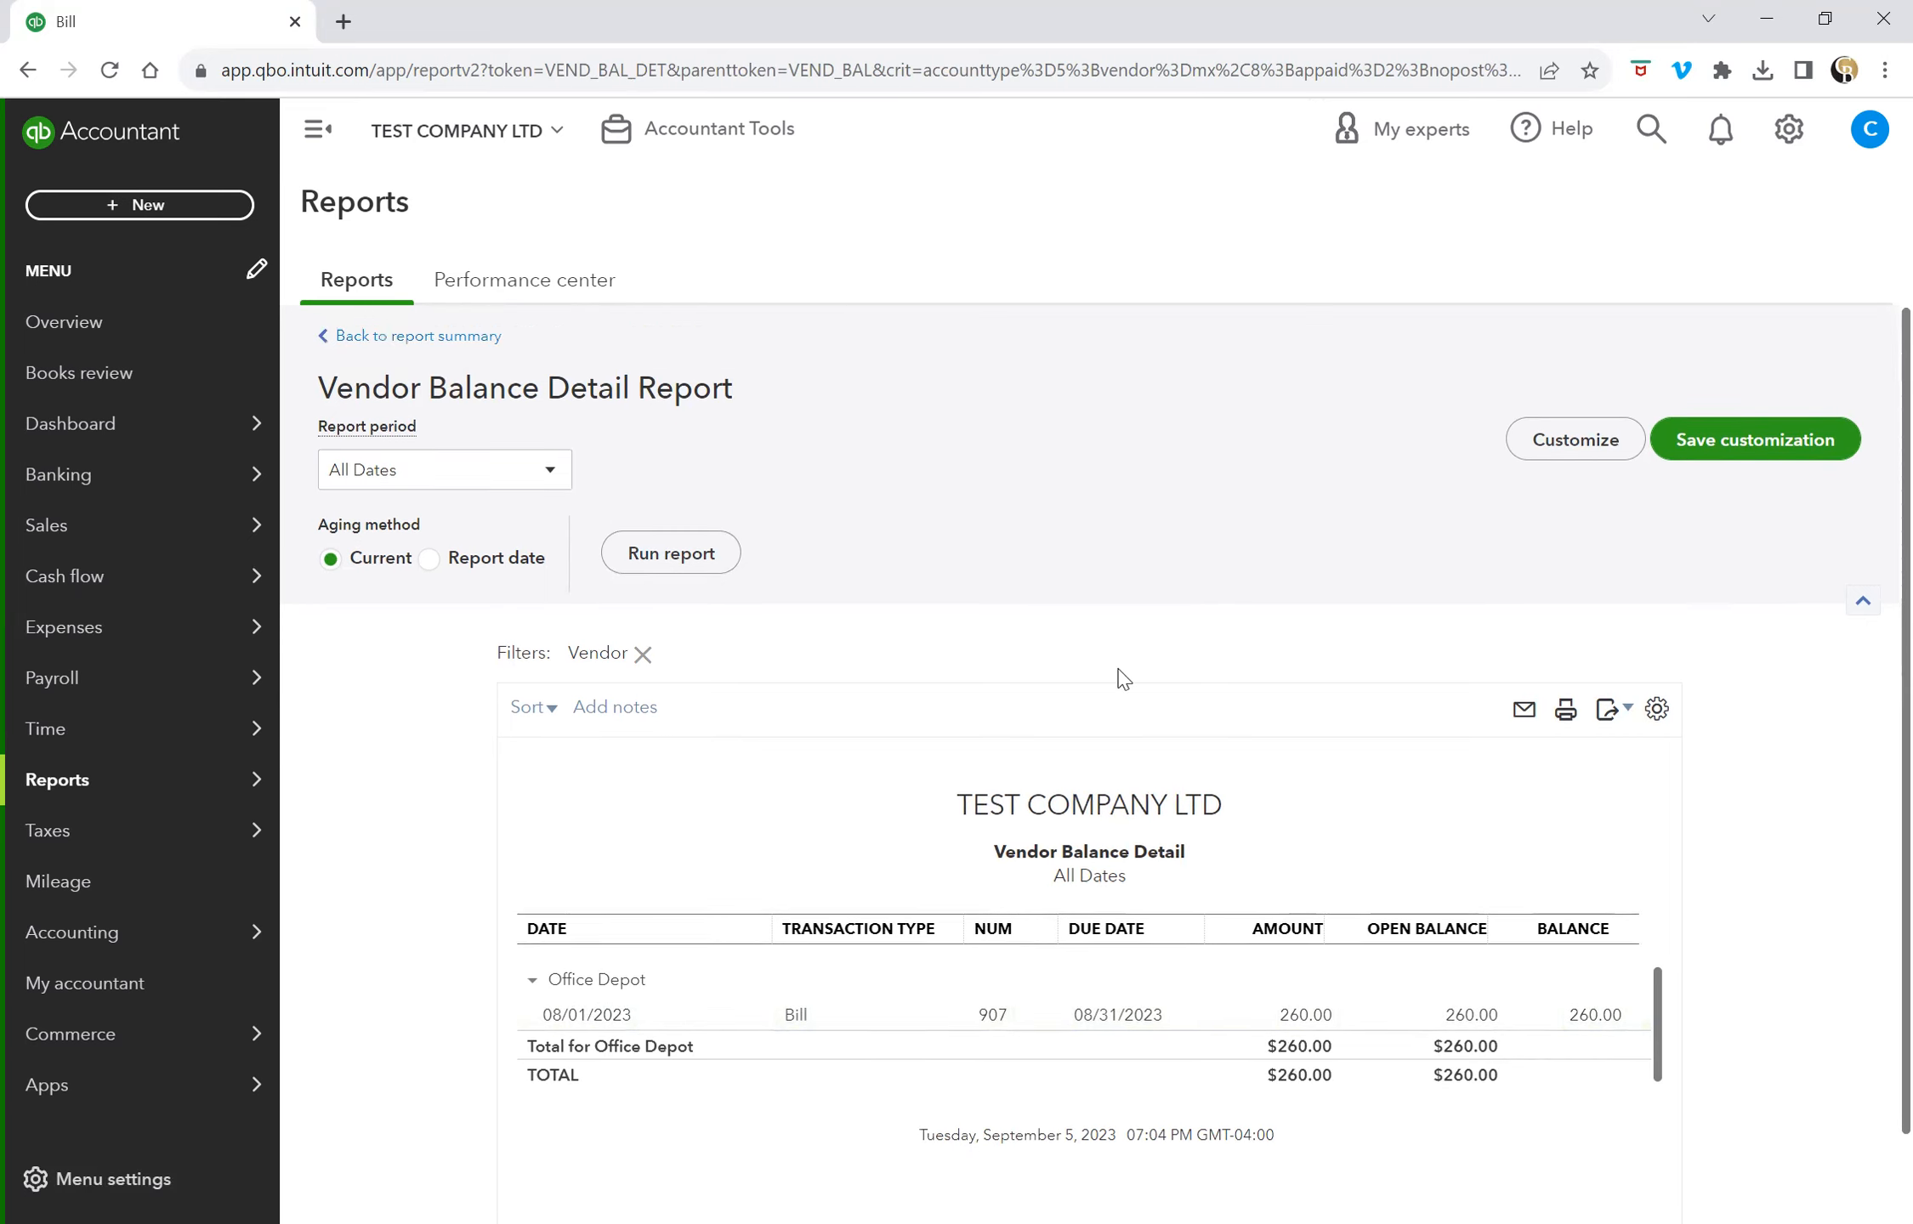
pyautogui.click(457, 339)
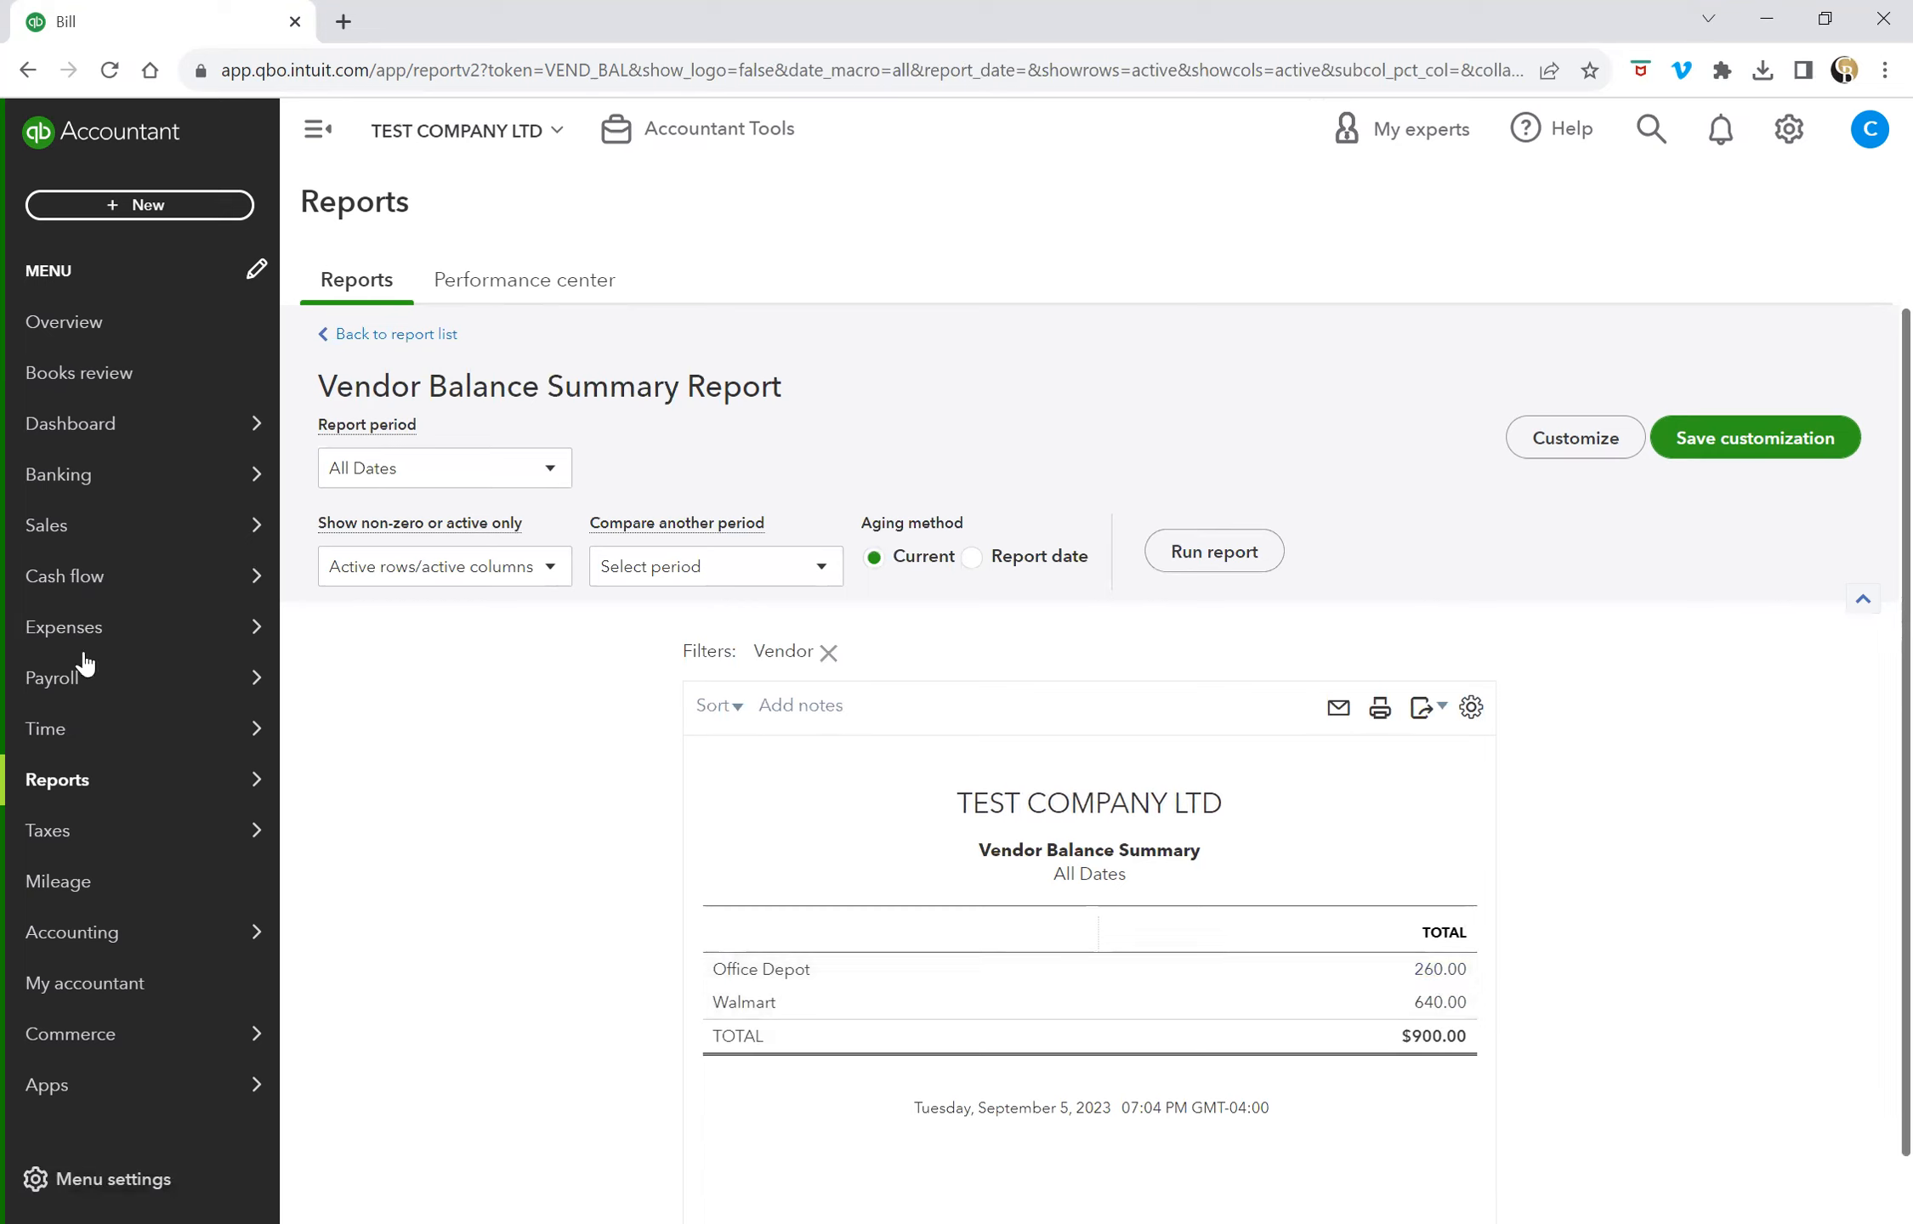
pyautogui.moveTo(270, 654)
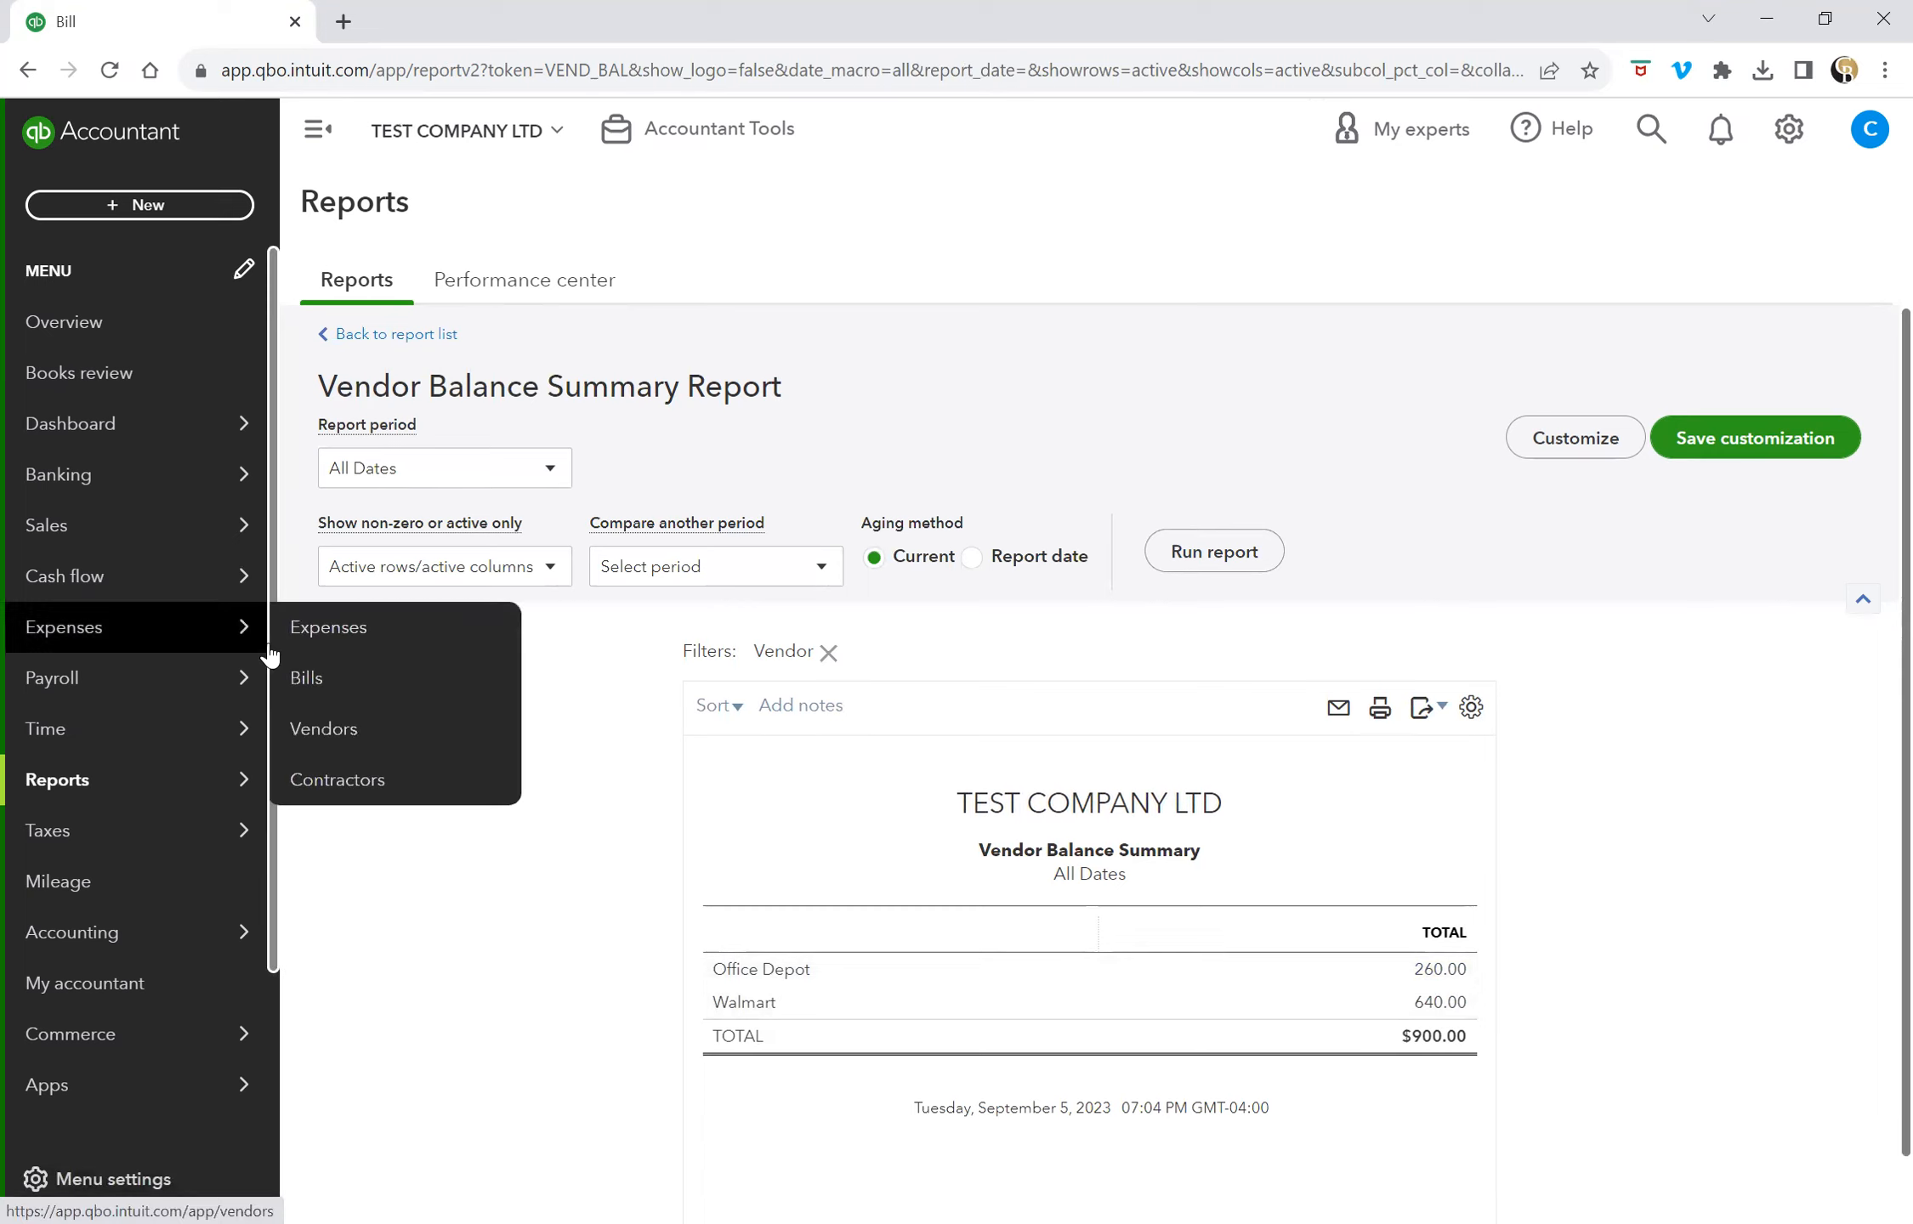
pyautogui.click(357, 733)
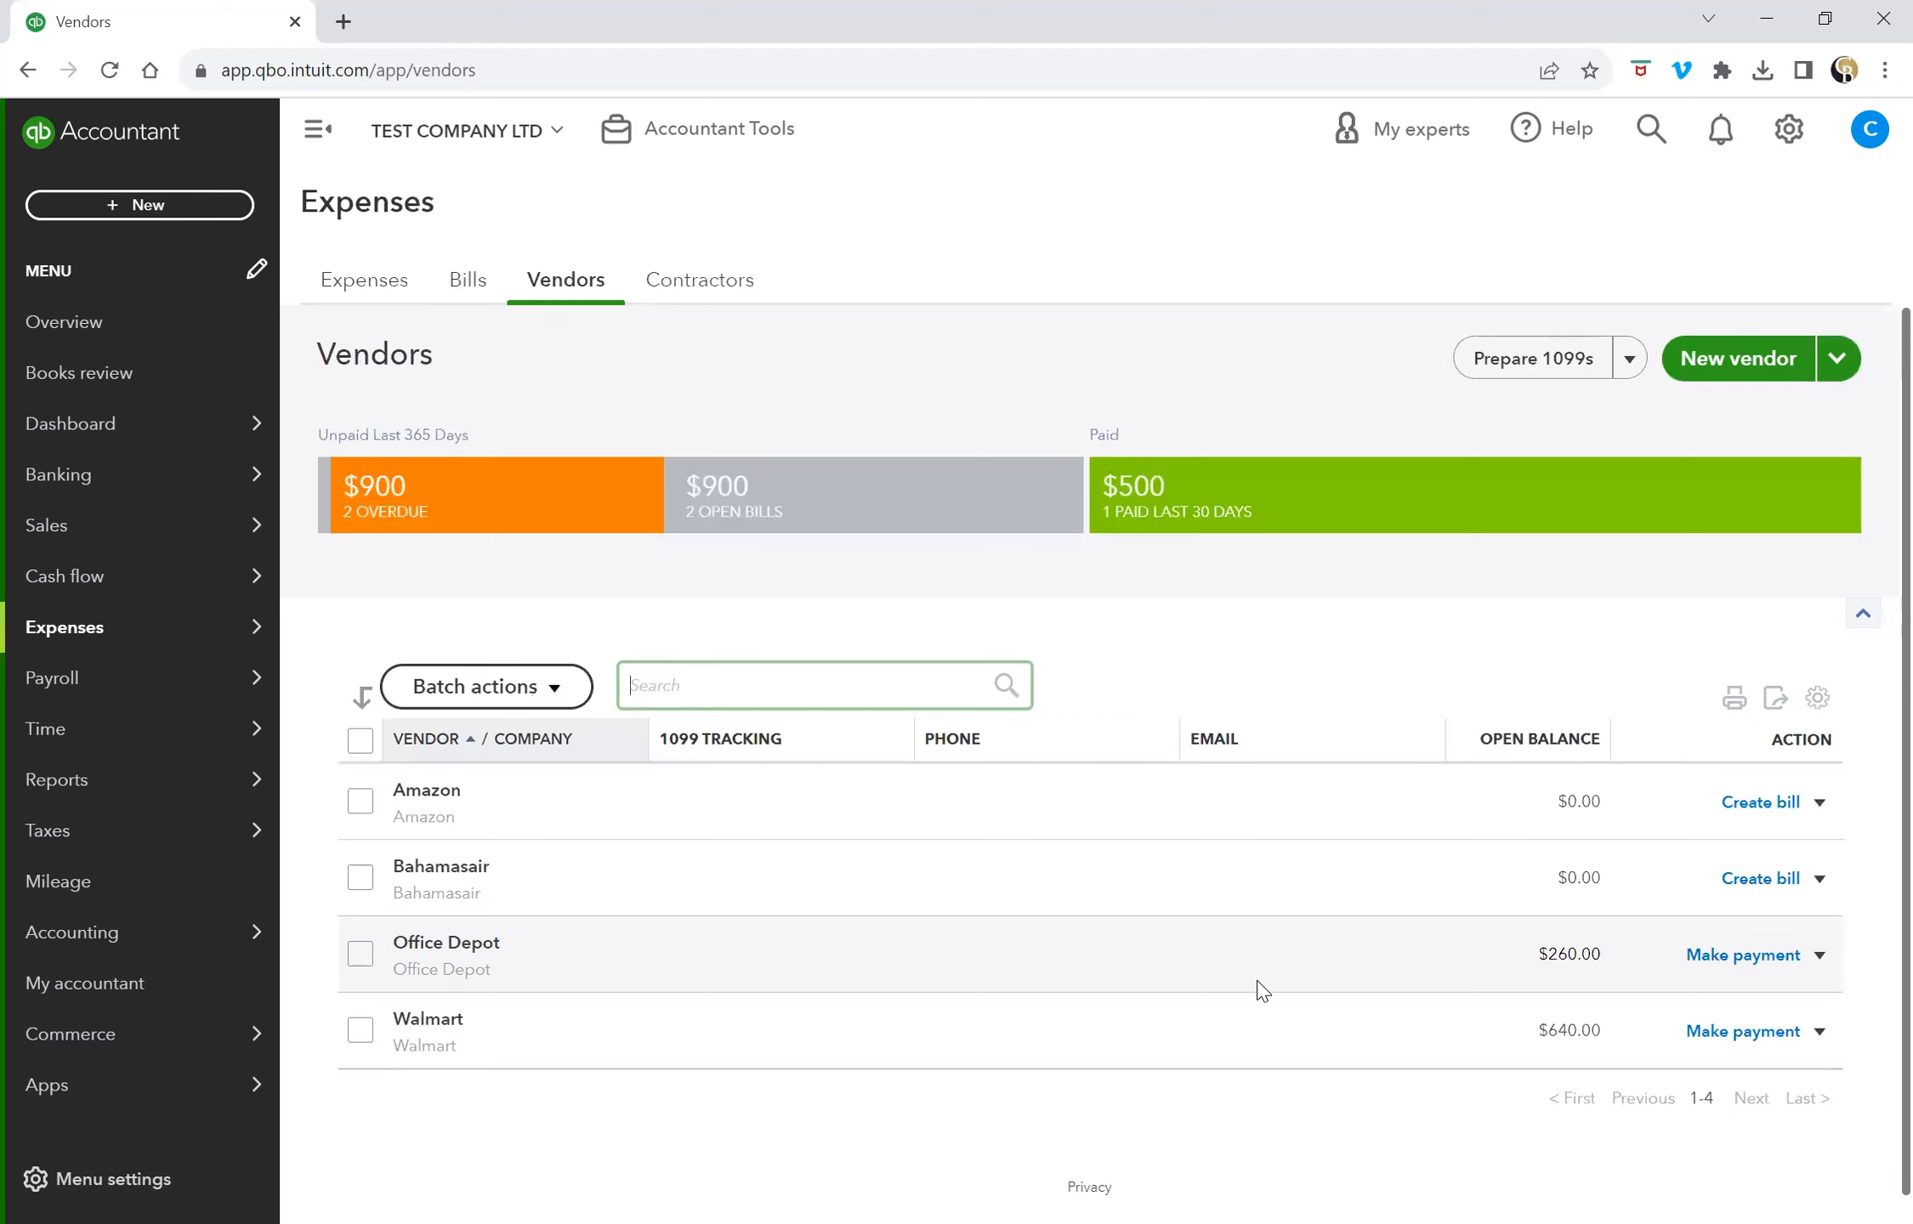
# Step: Create another bill for Office Depot from the vendor list, with payment terms of Net 30
pyautogui.click(1820, 958)
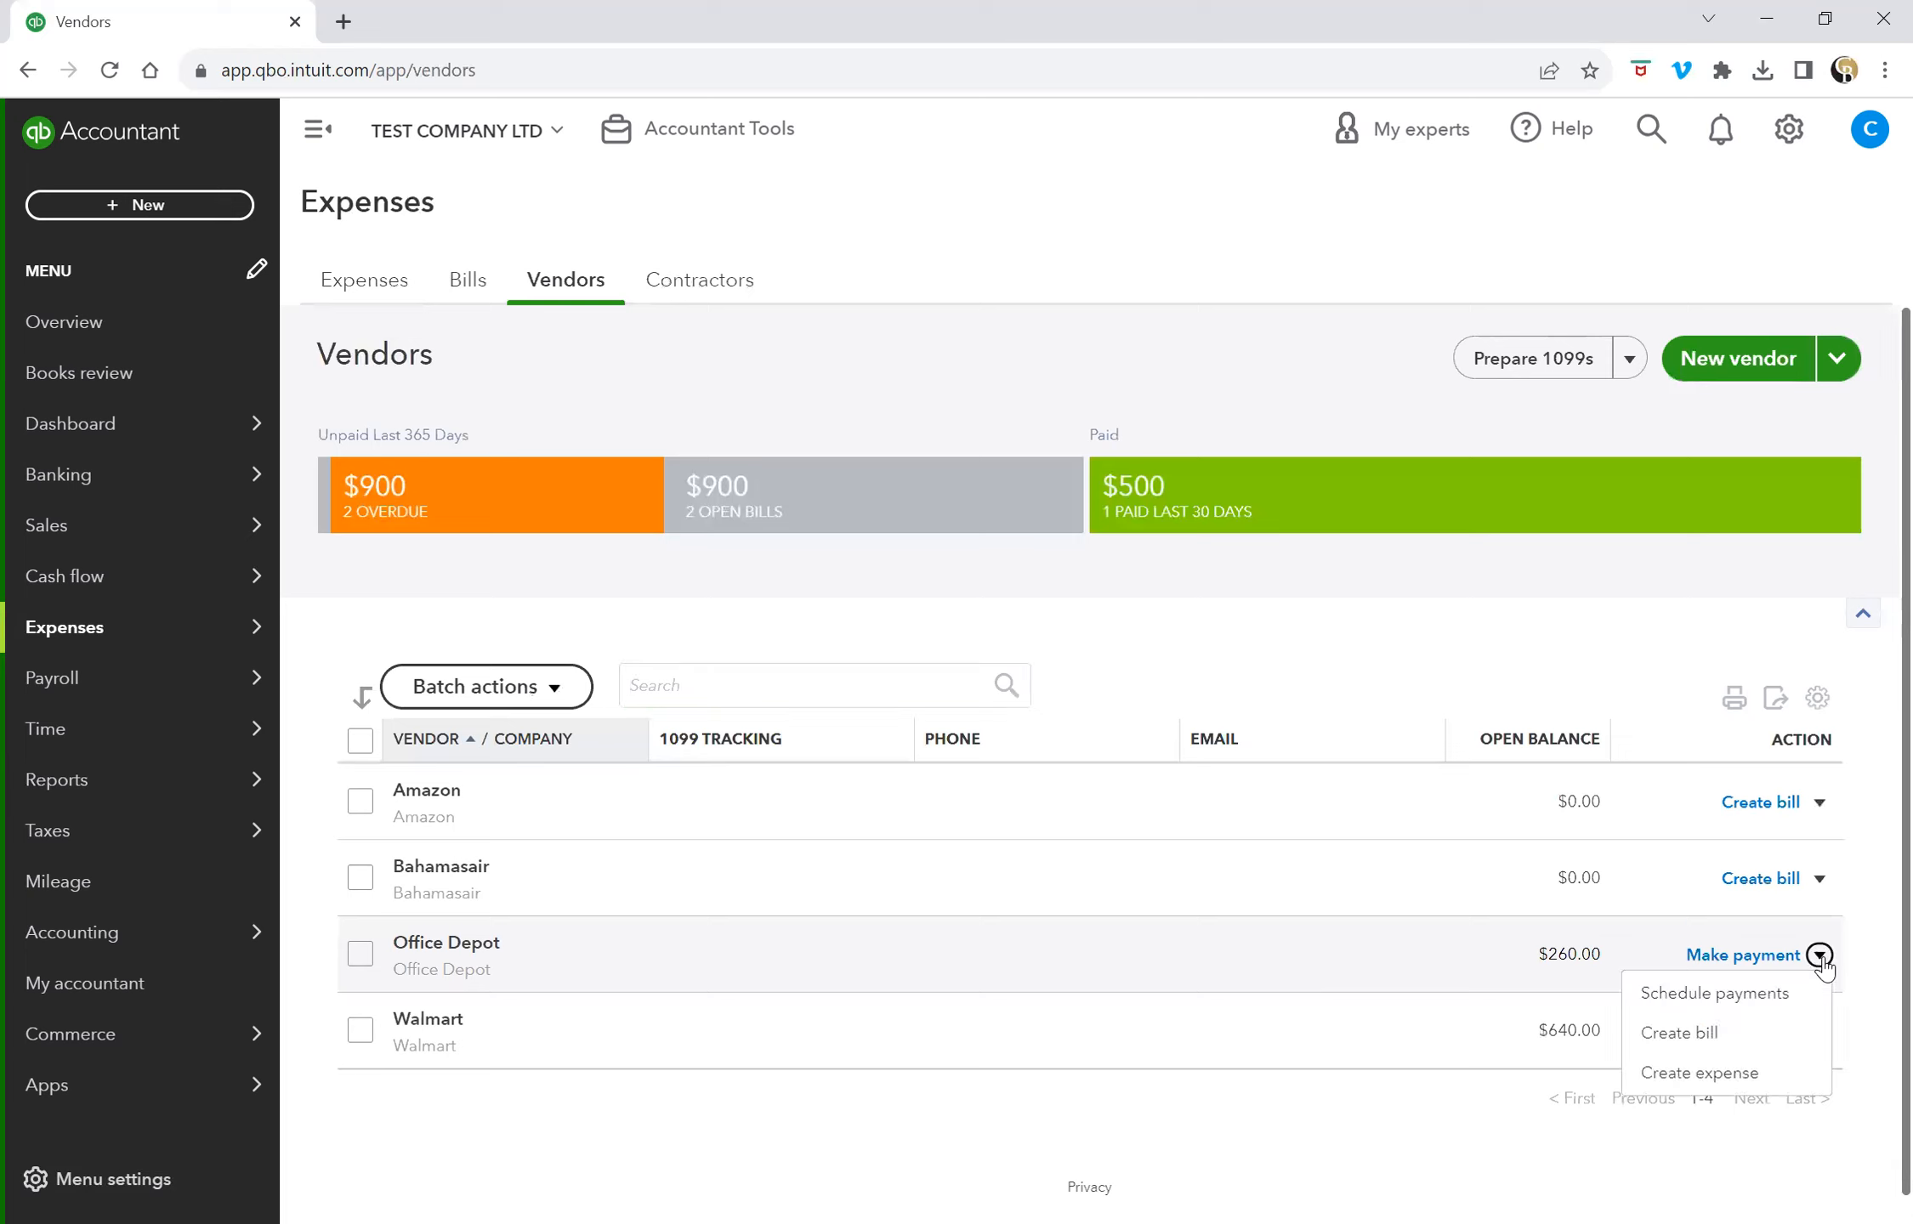
pyautogui.click(1735, 1036)
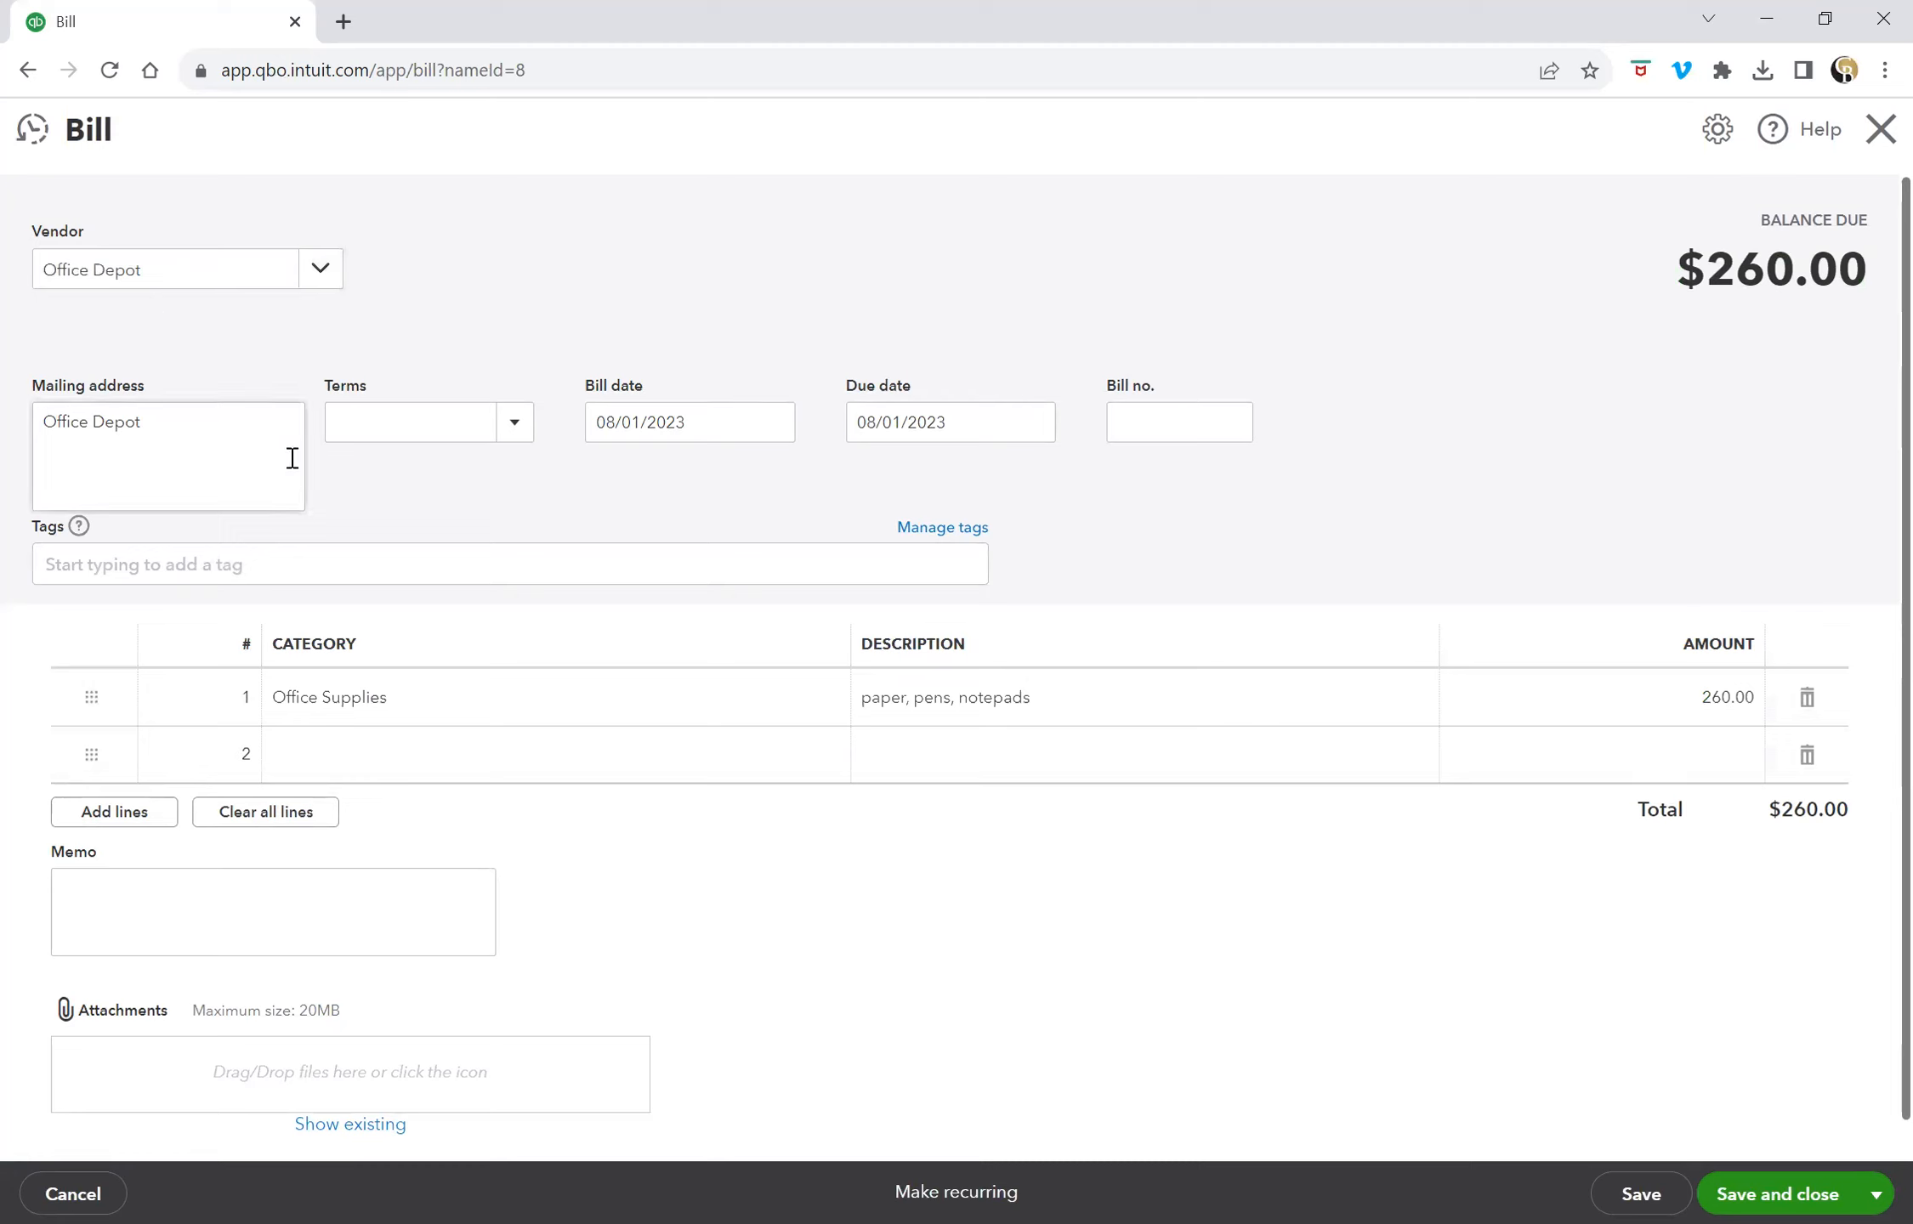
pyautogui.click(516, 423)
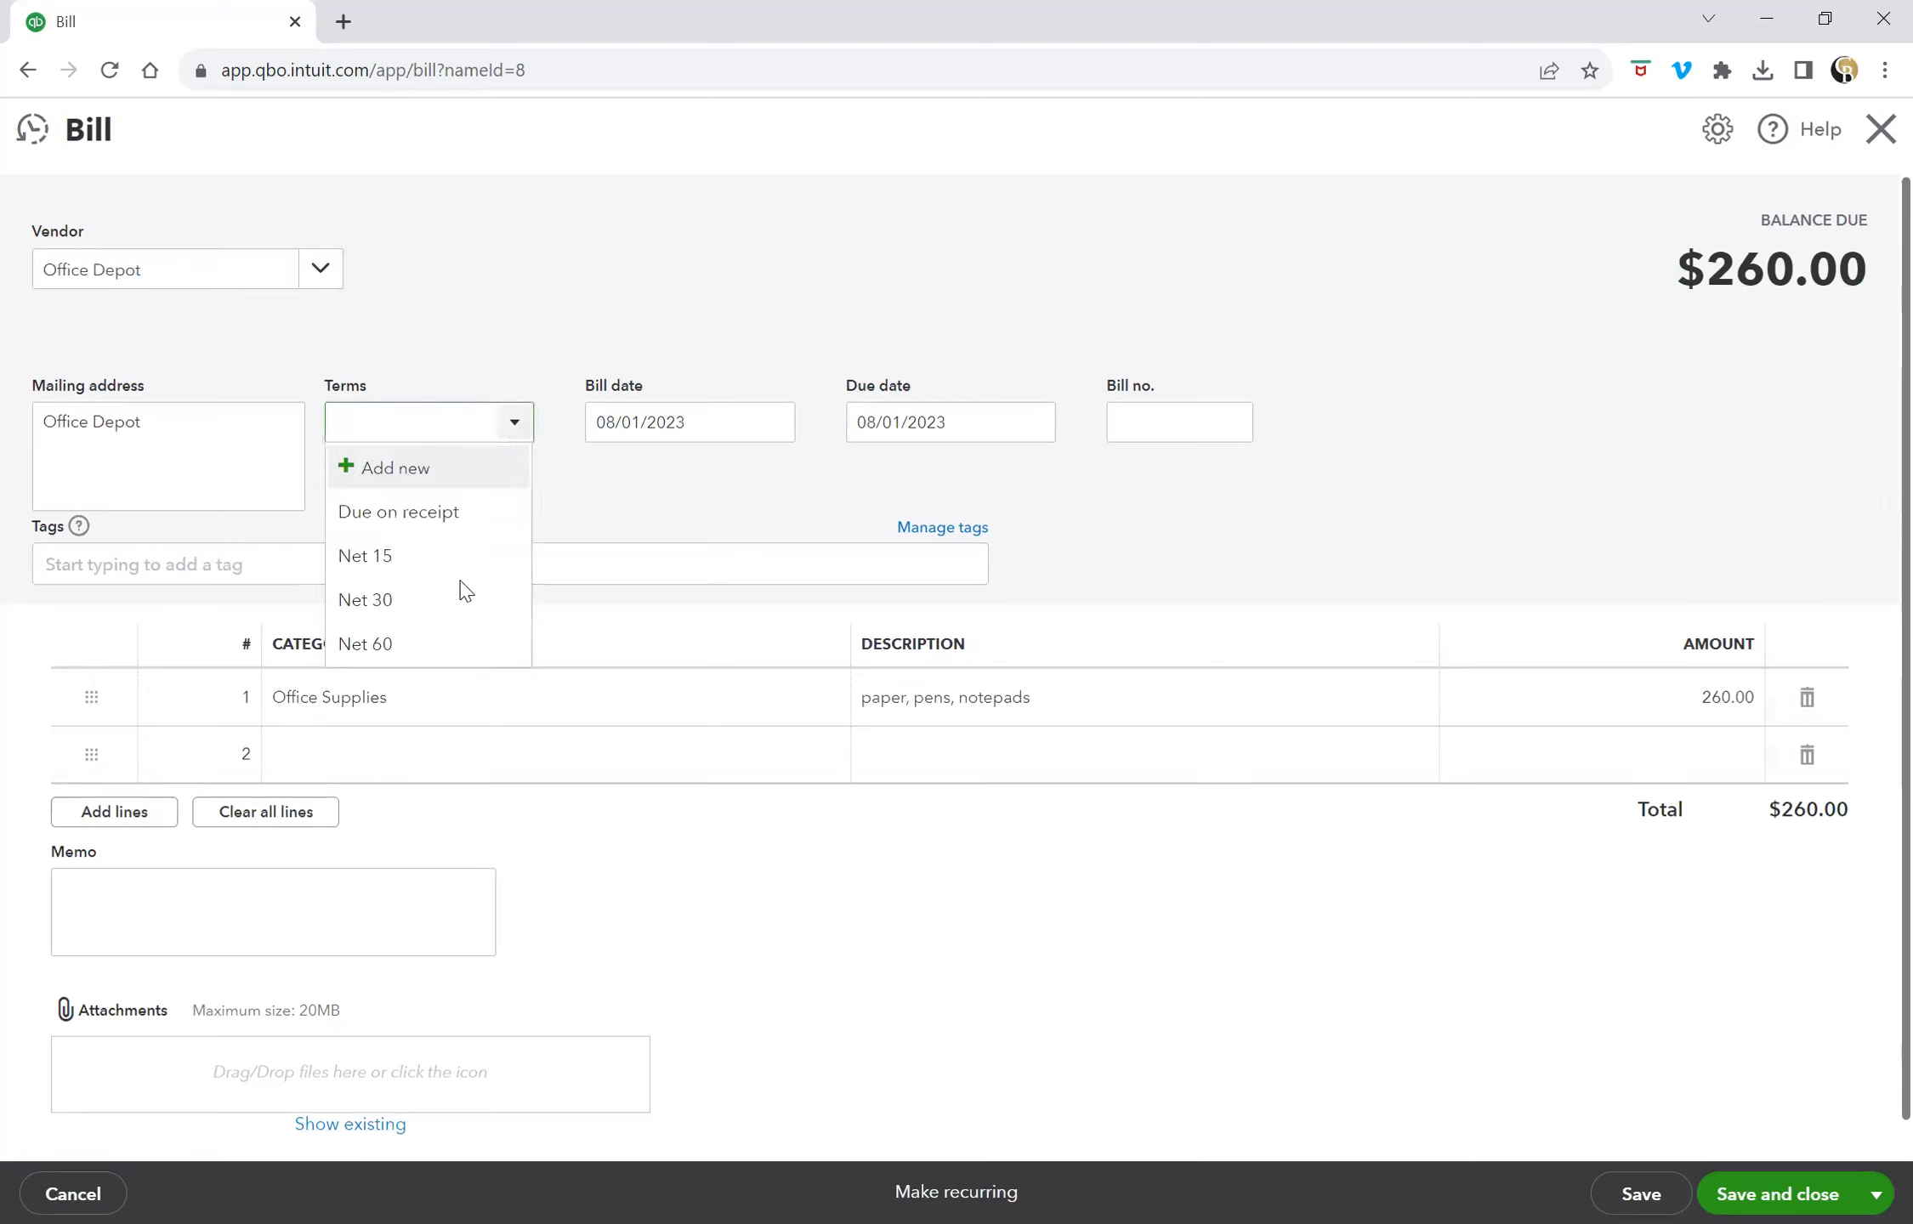
pyautogui.click(440, 605)
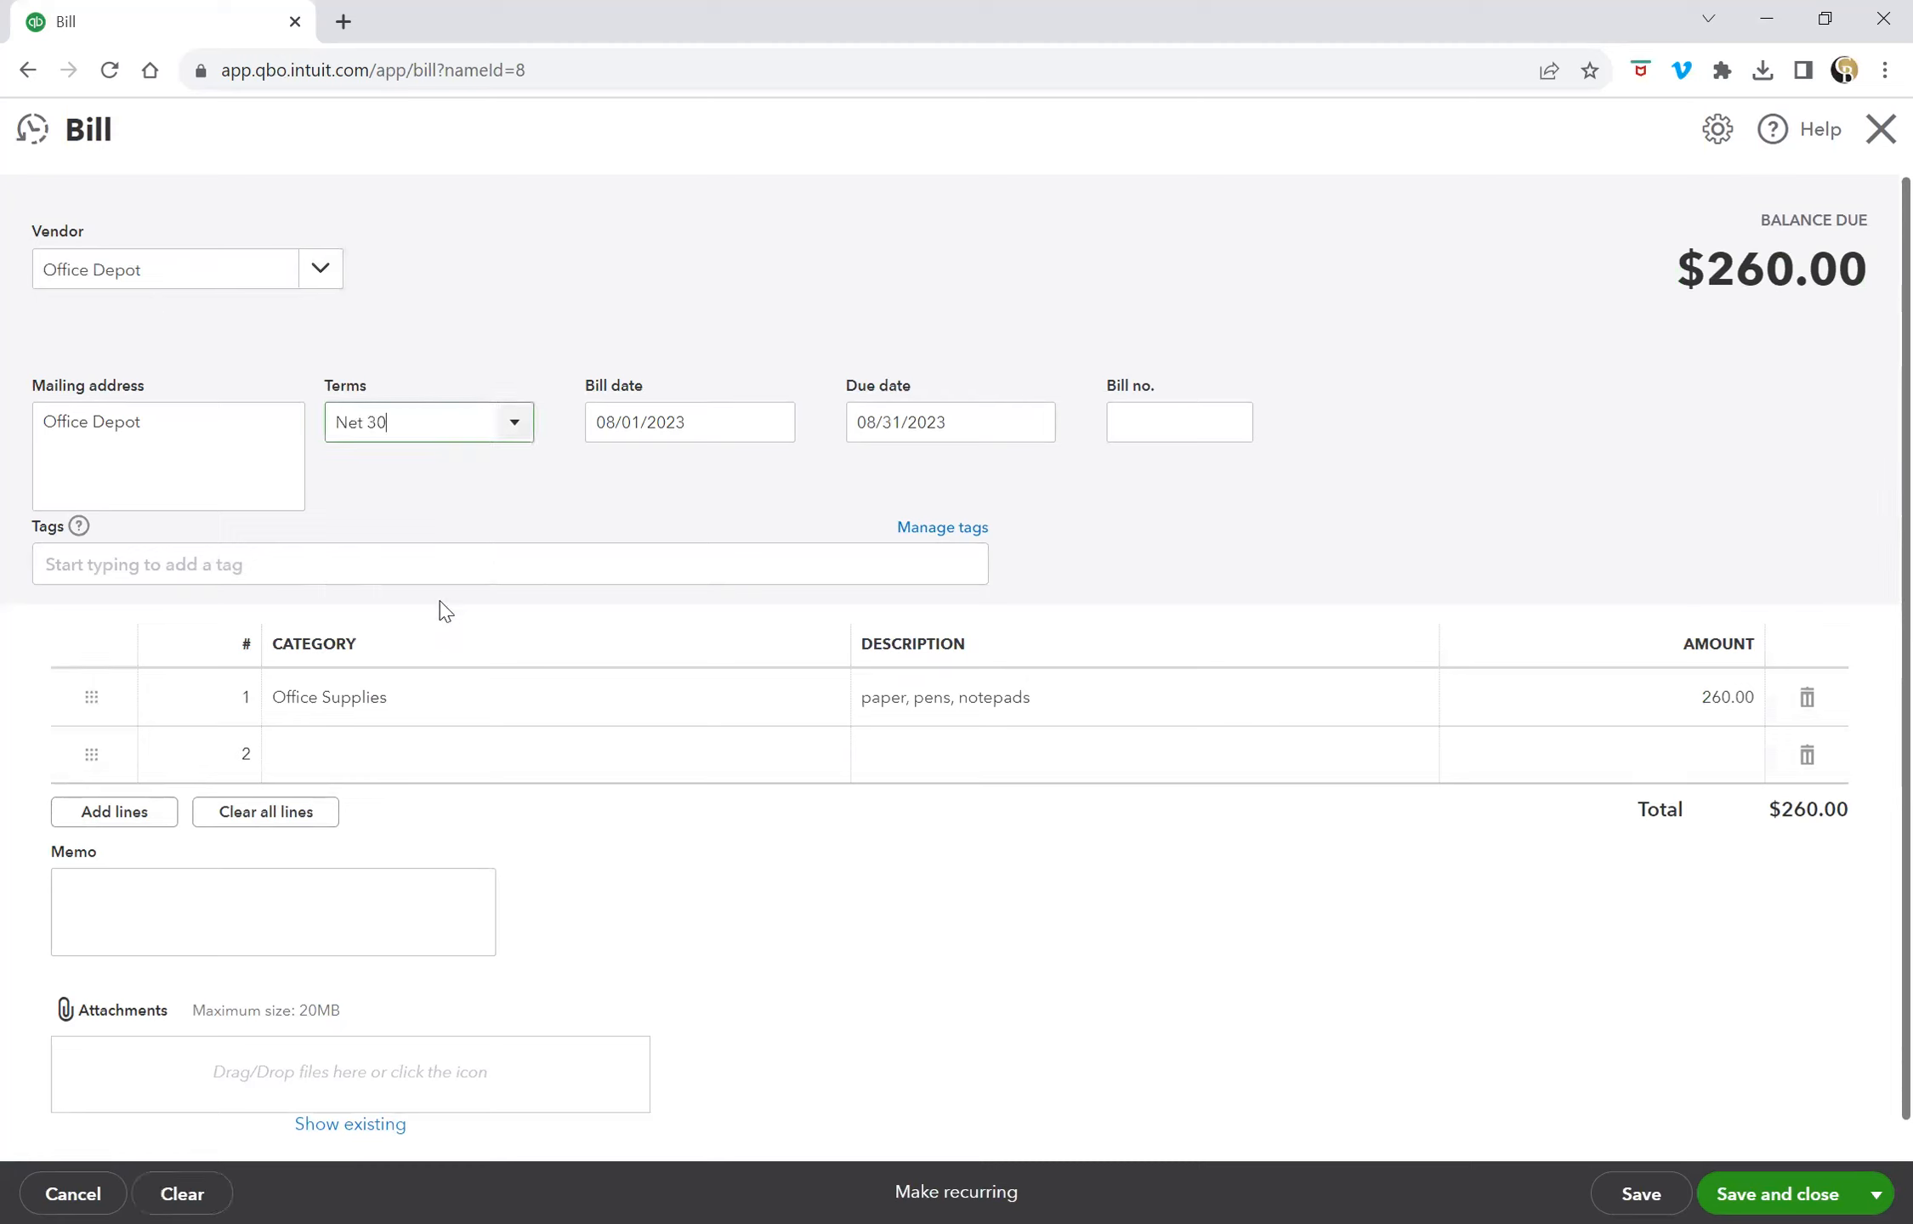
# Step: Date the new Office Depot bill 09/01/2023 and give it bill number 567
pyautogui.click(787, 434)
pyautogui.click(823, 486)
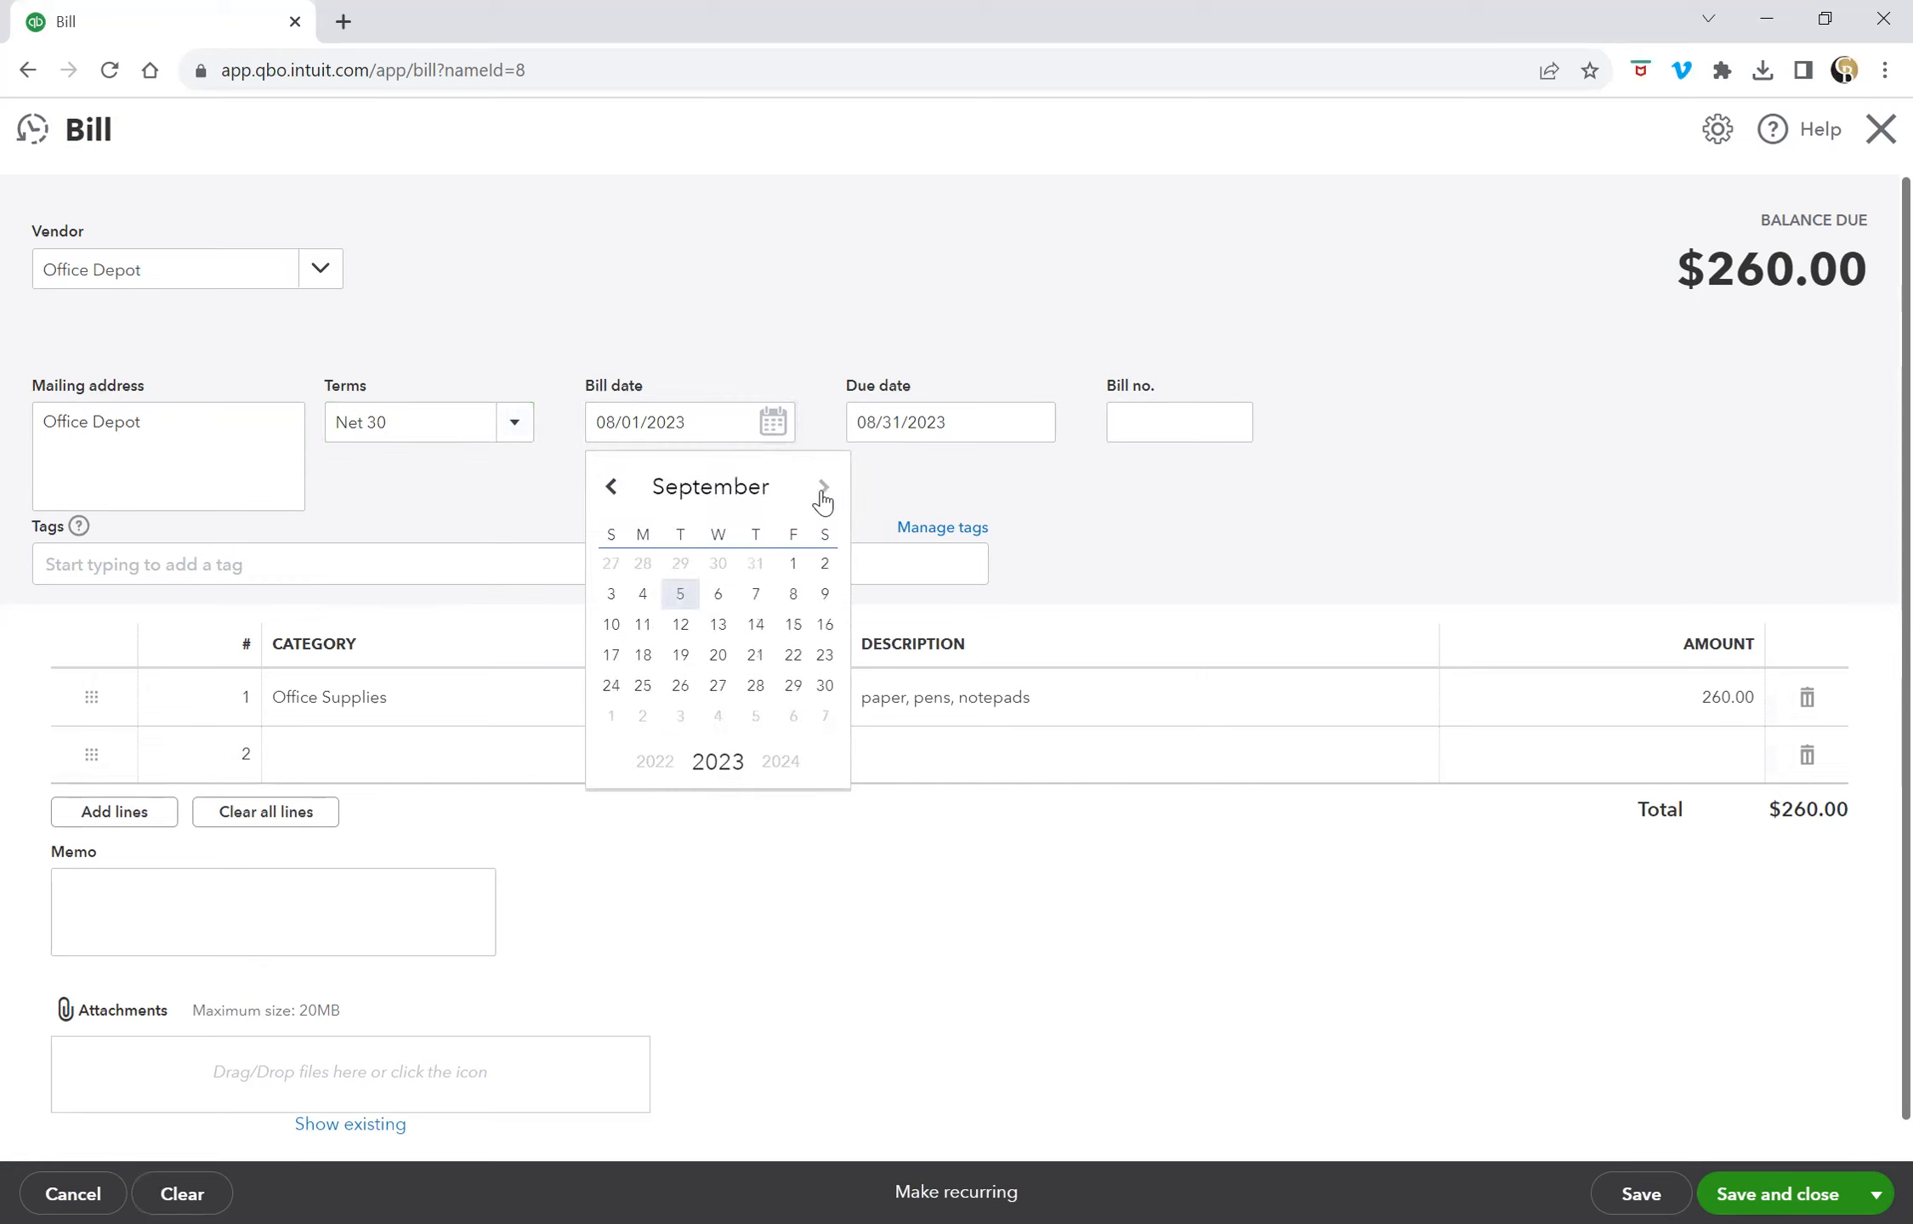
pyautogui.click(795, 563)
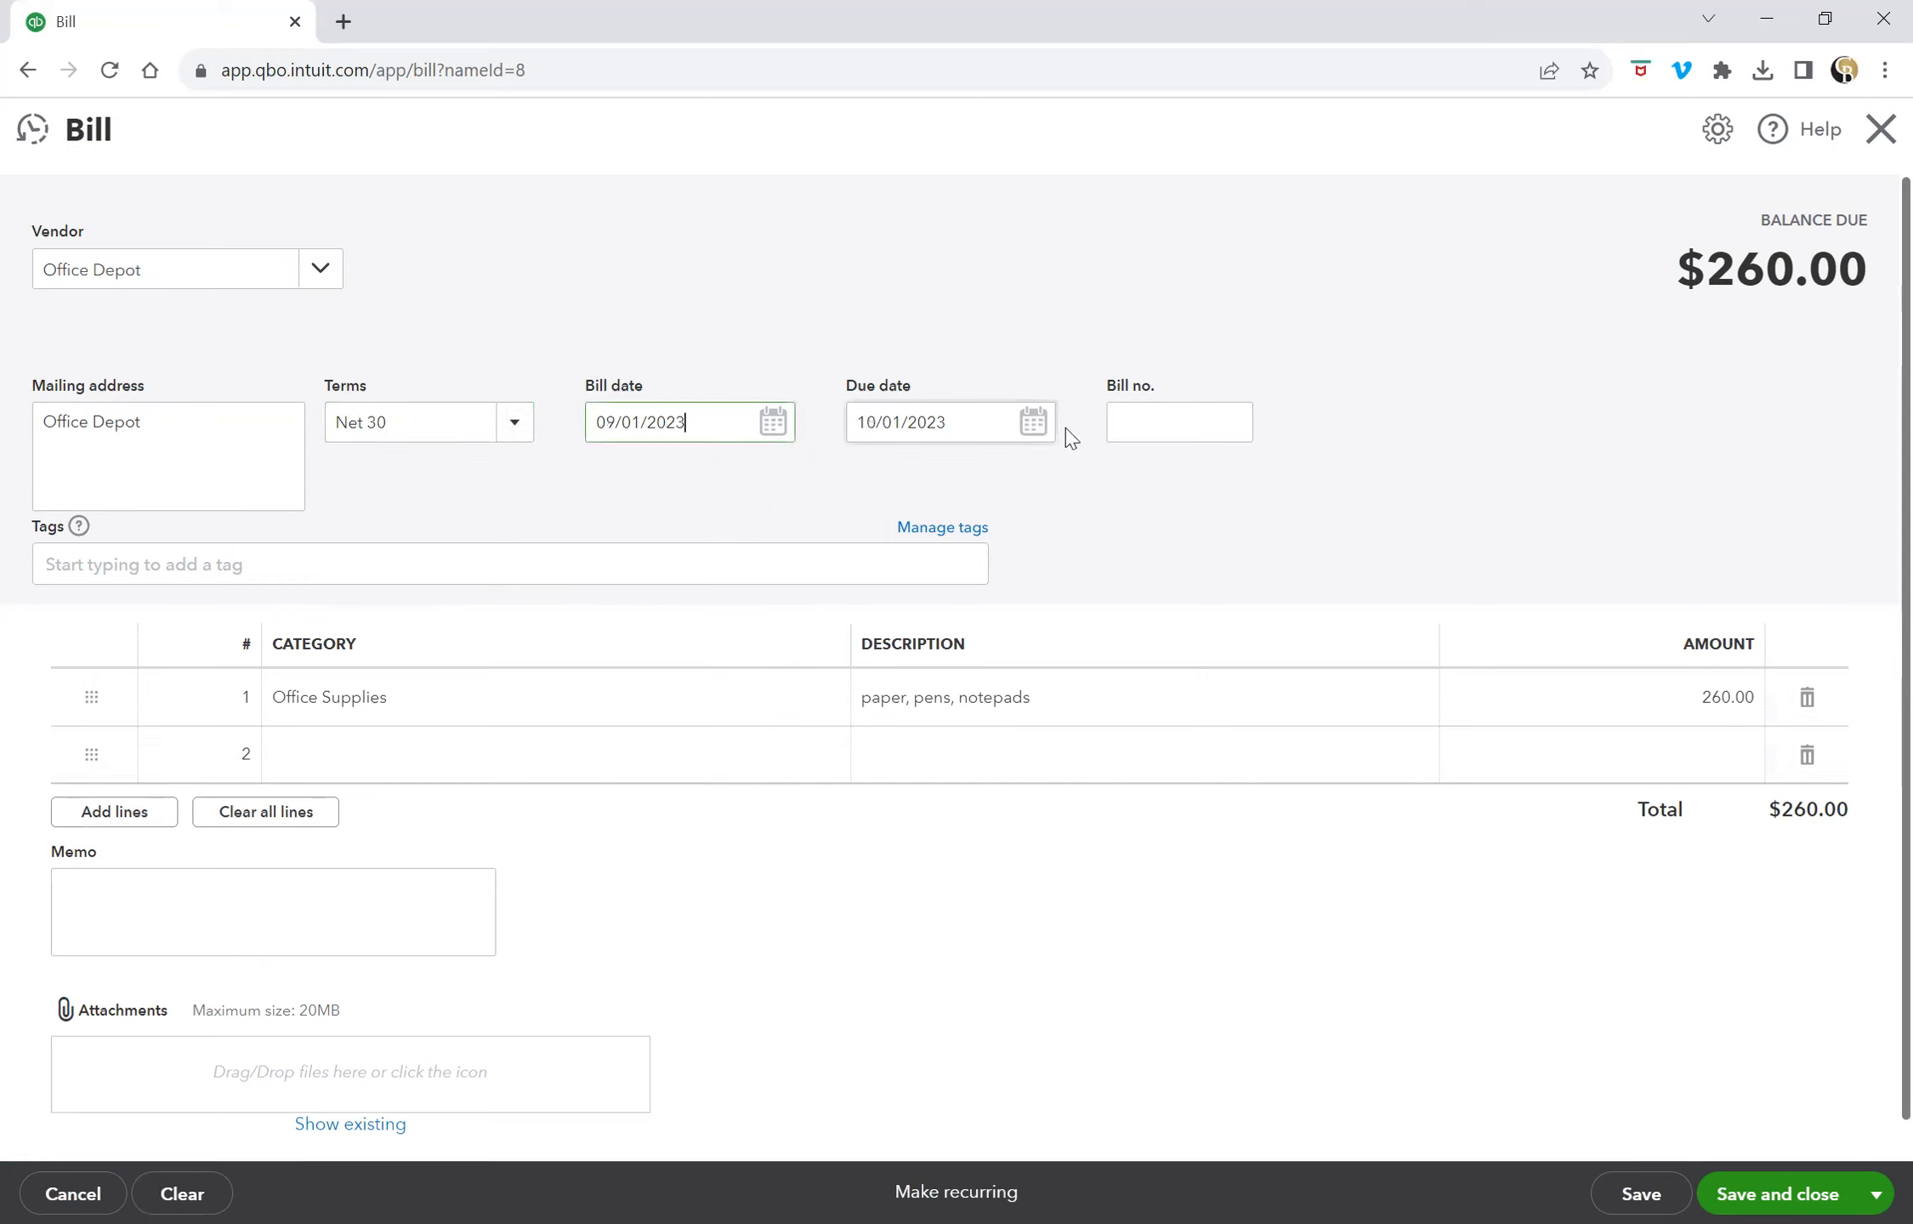
pyautogui.click(1195, 423)
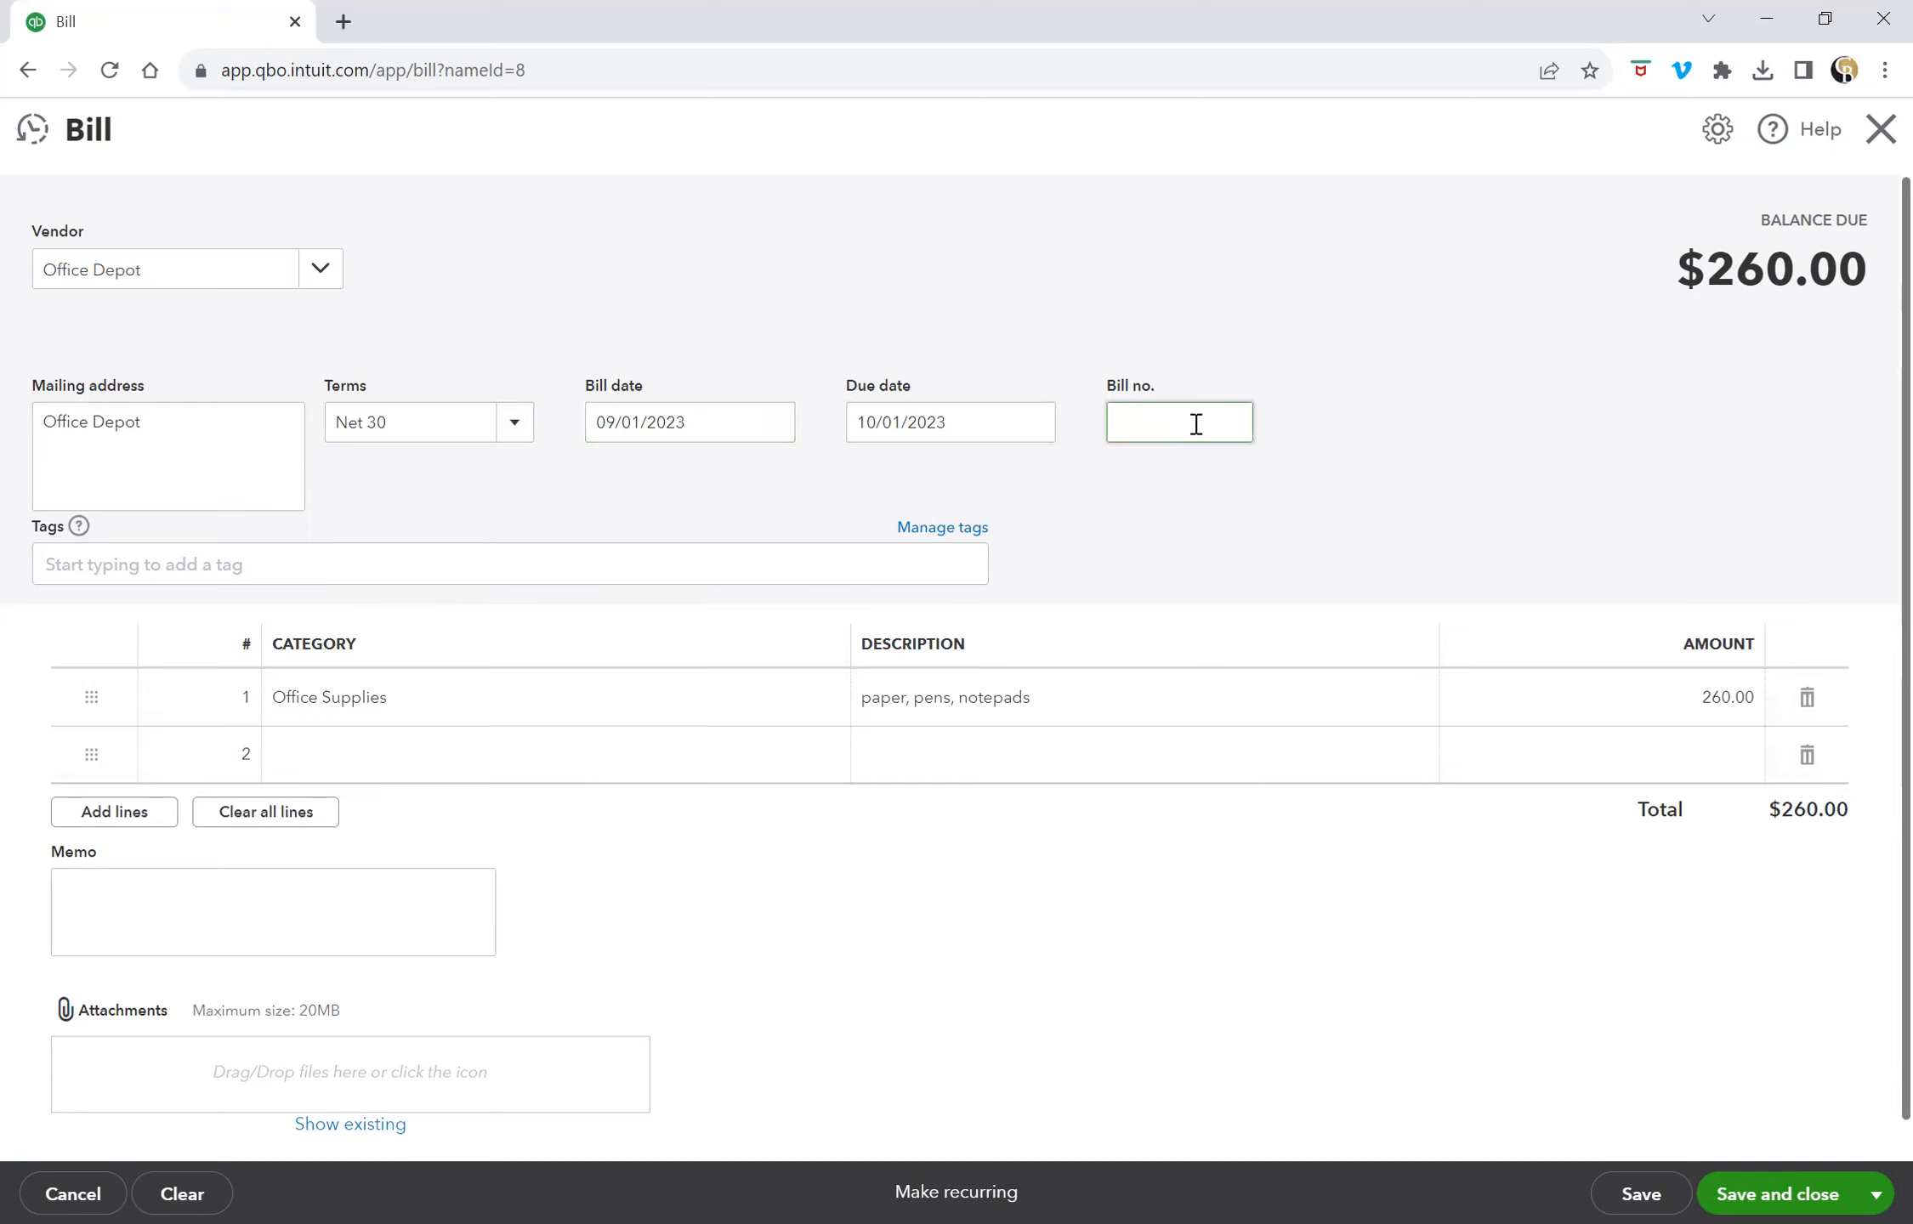
pyautogui.write('567')
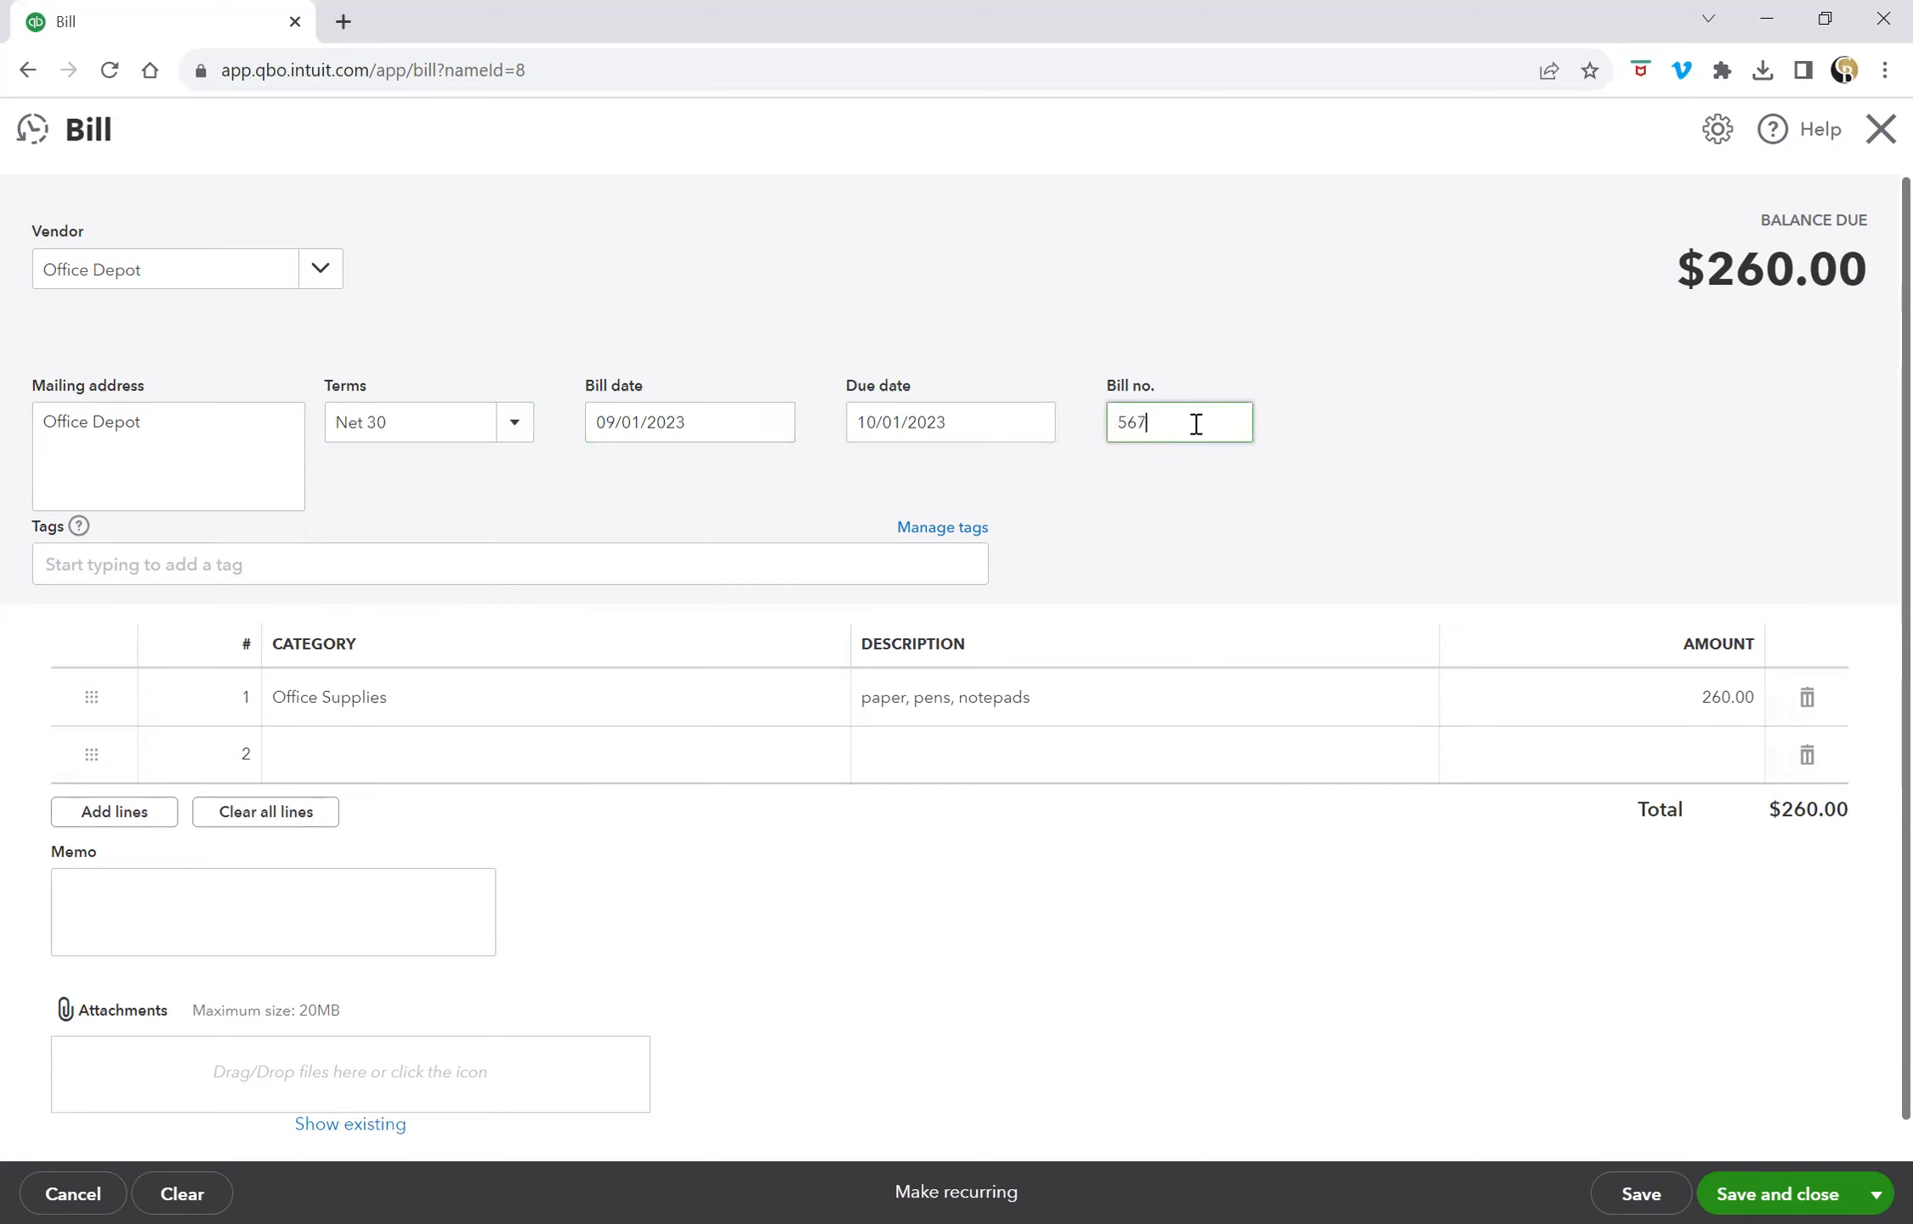
# Step: Change the category of the first bill line to the Office Furniture fixed asset account
pyautogui.click(479, 707)
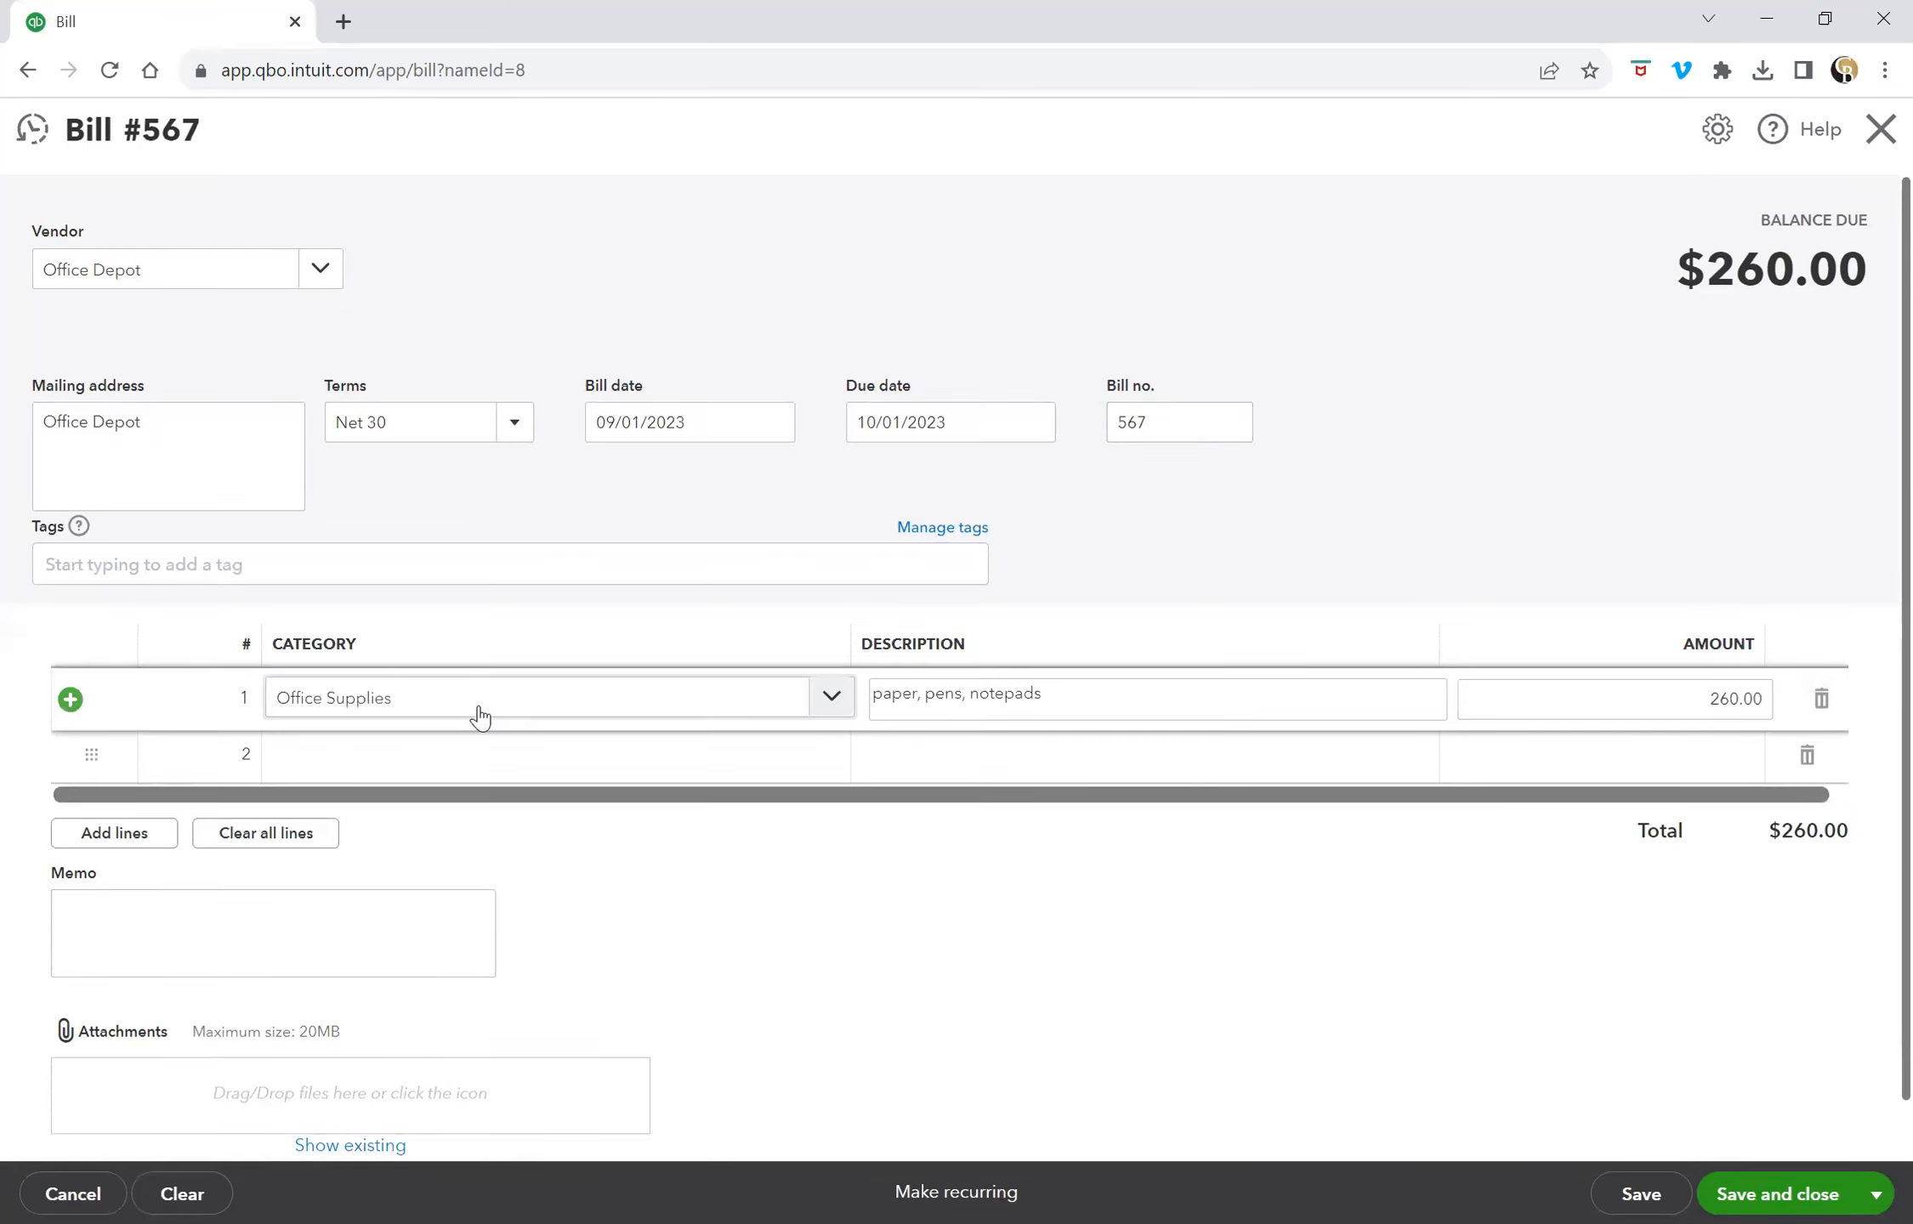
pyautogui.moveTo(479, 714); pyautogui.dragTo(273, 699)
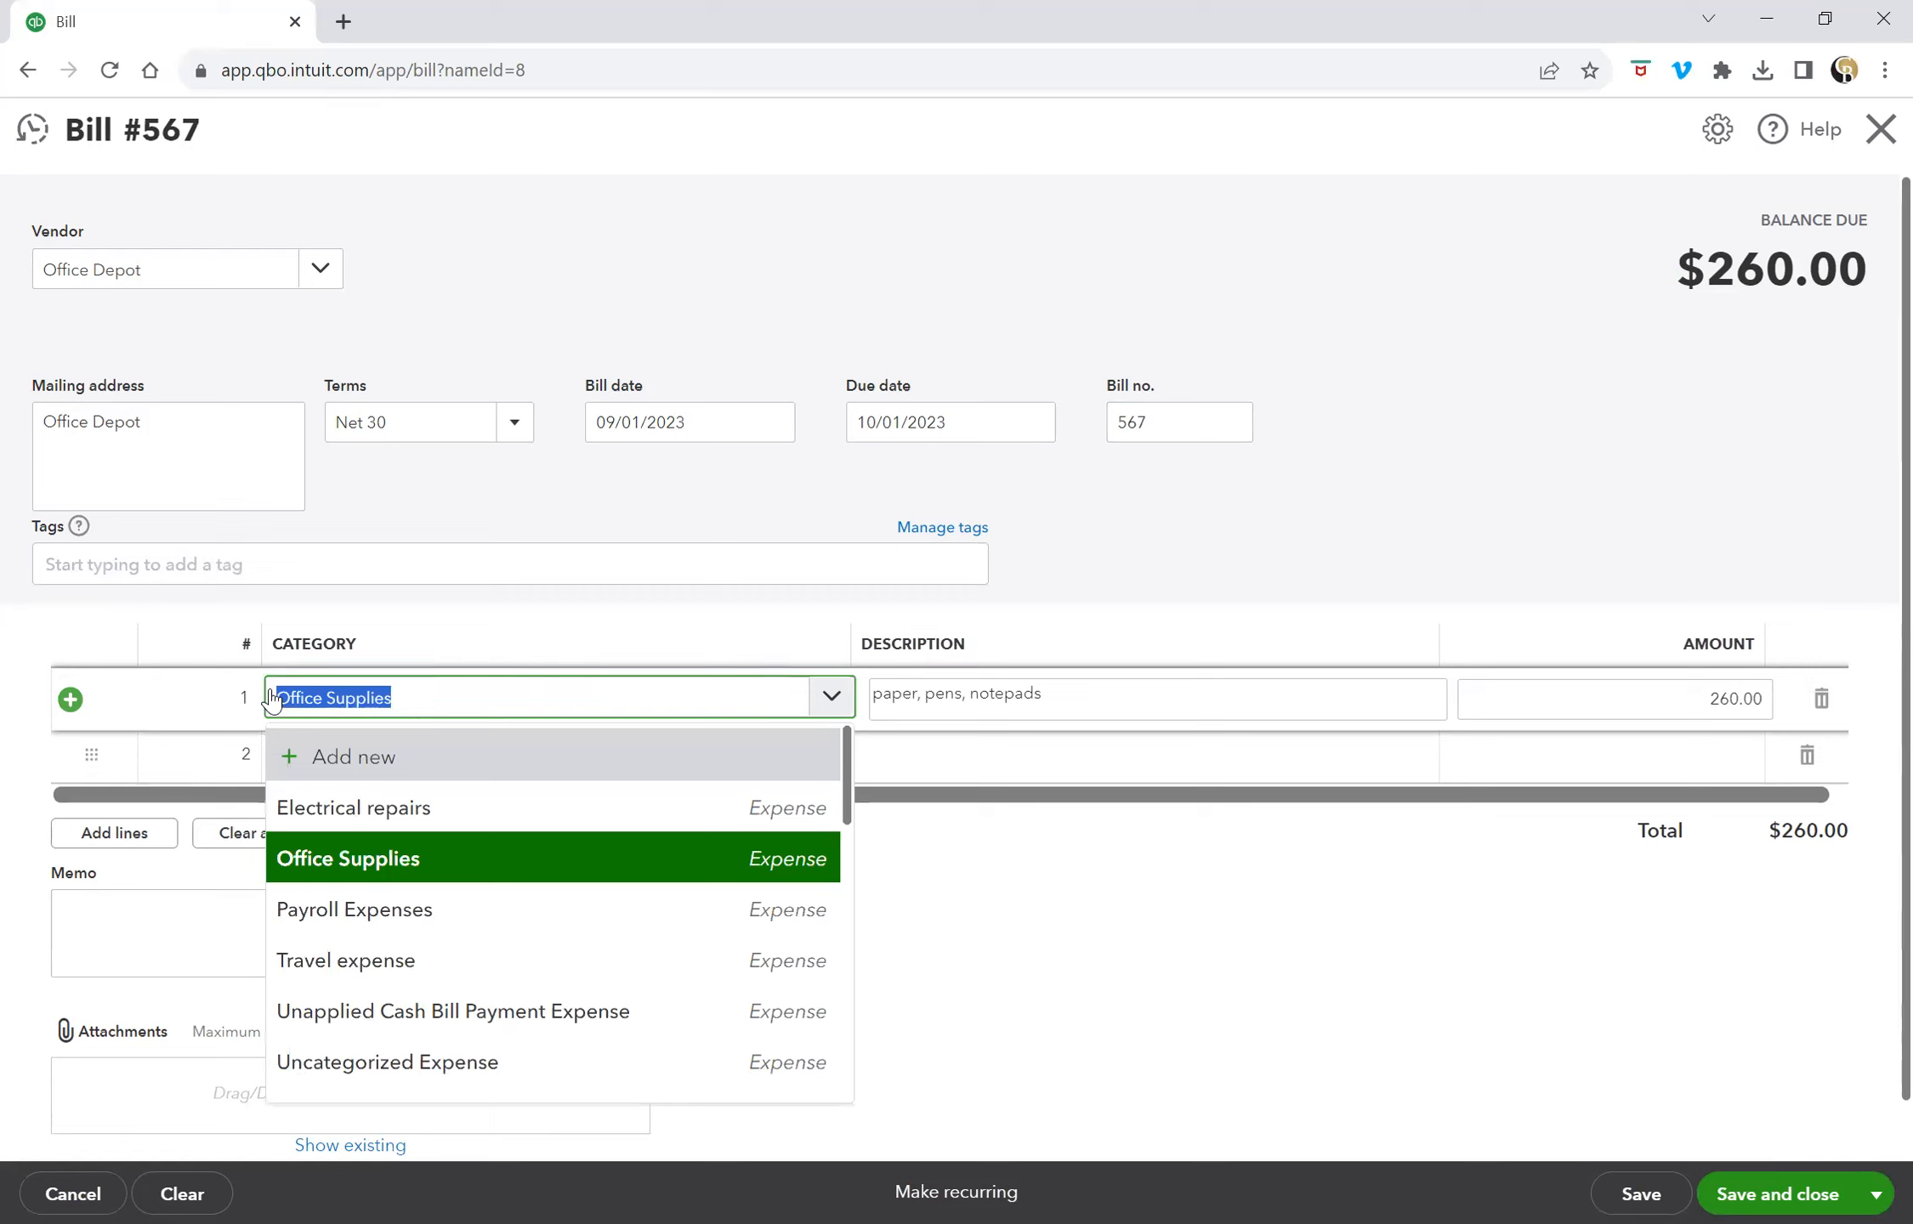
pyautogui.write('office fu')
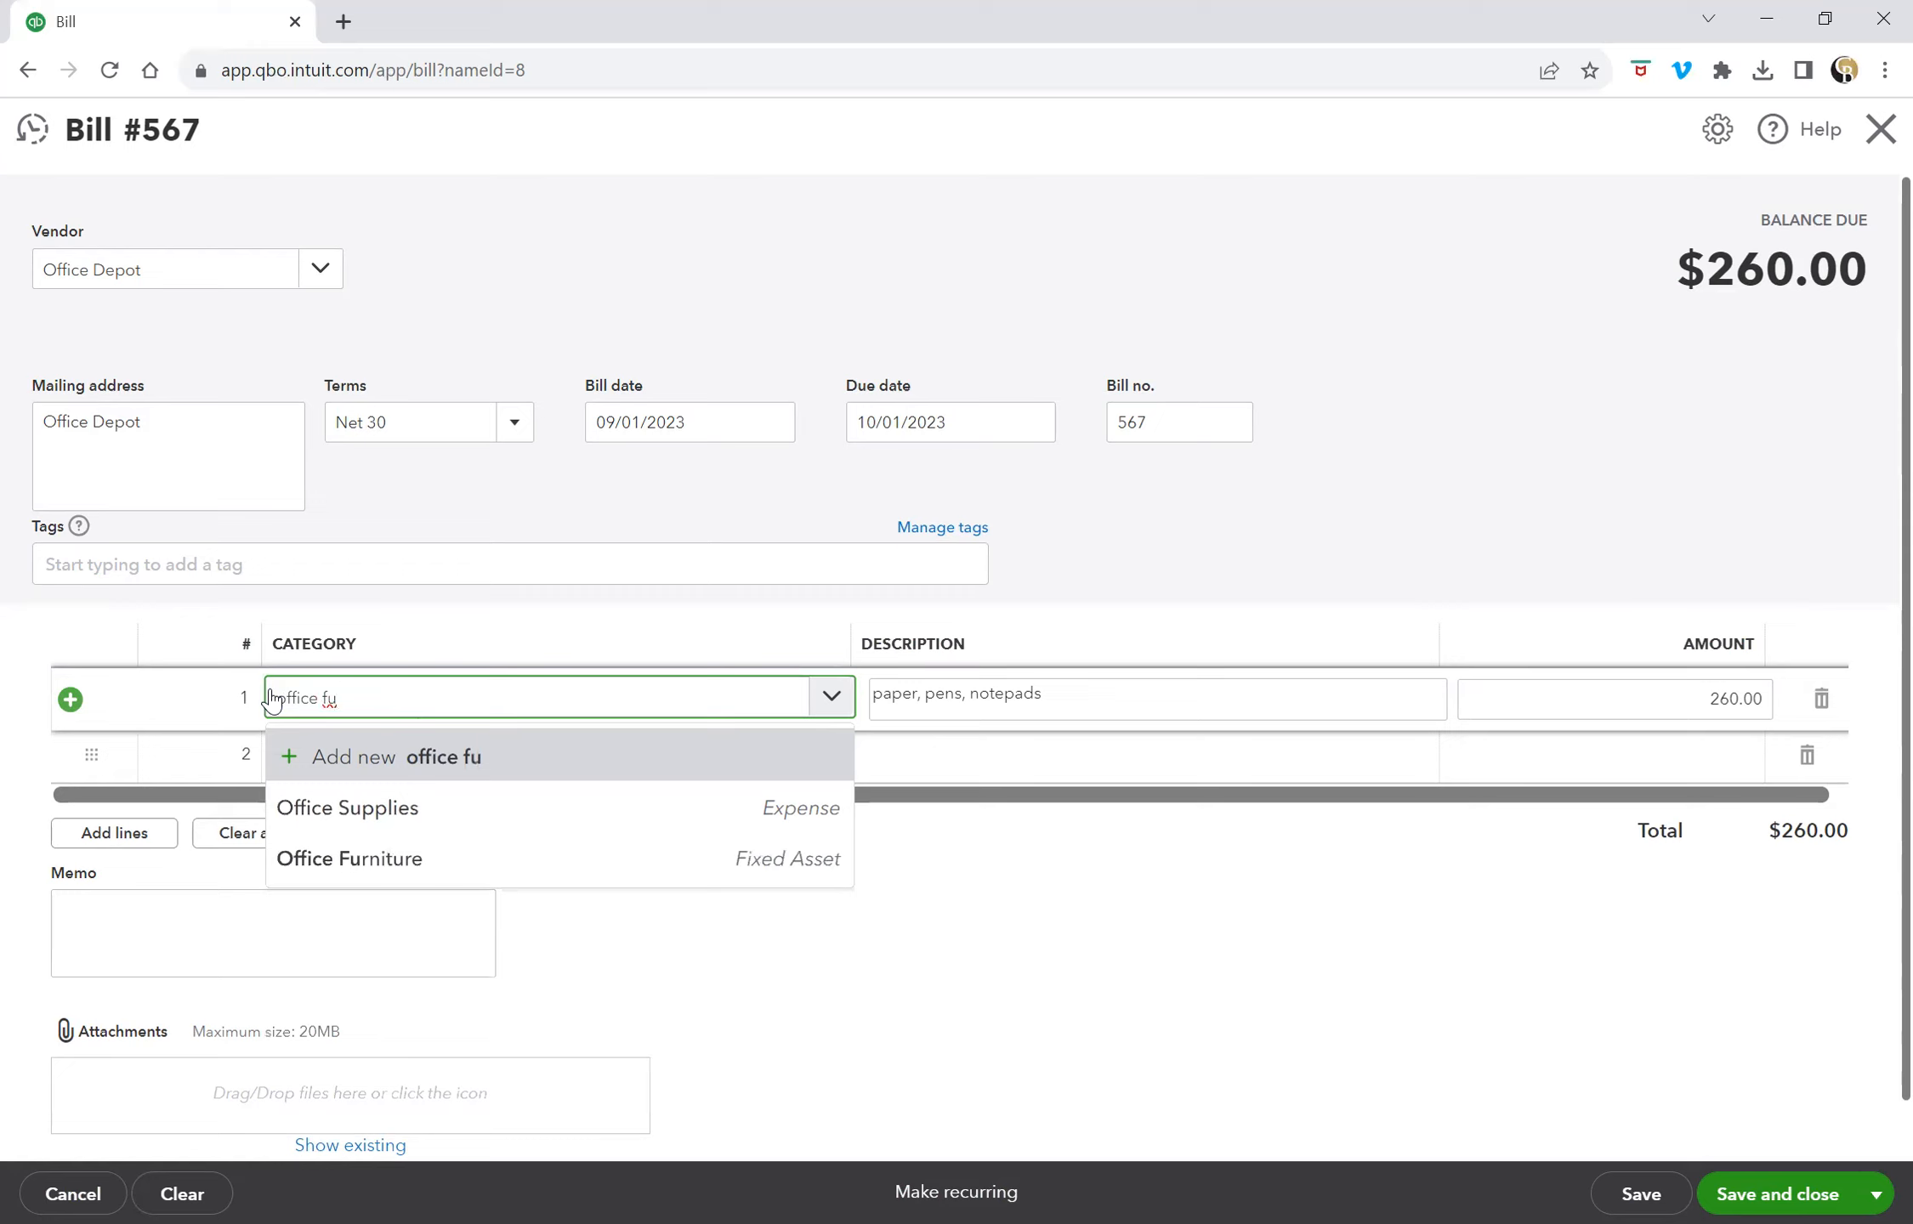
pyautogui.click(375, 866)
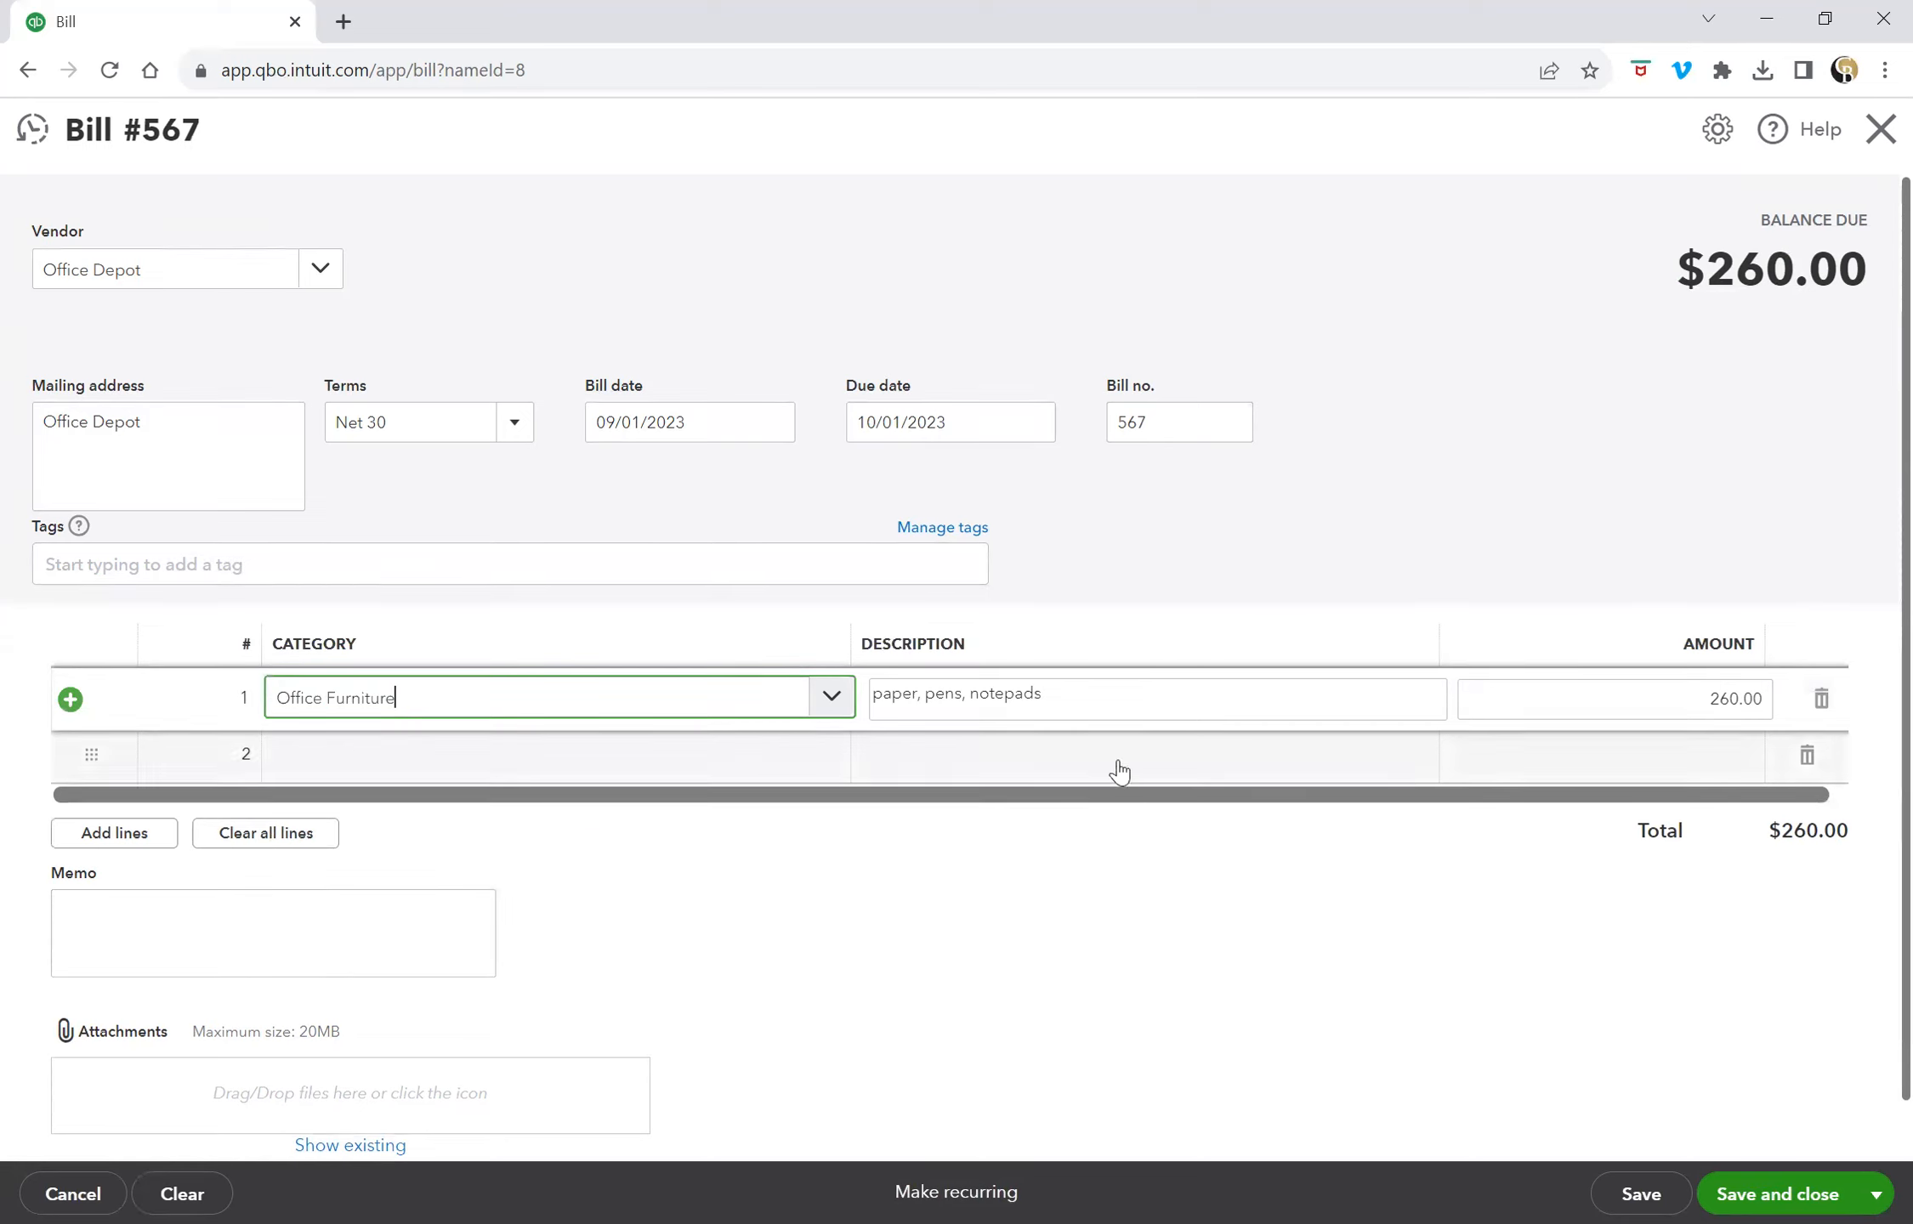
# Step: Replace the Office Furniture line's description with "desk and chairs" and set its amount to 800
pyautogui.moveTo(1075, 700); pyautogui.dragTo(850, 700)
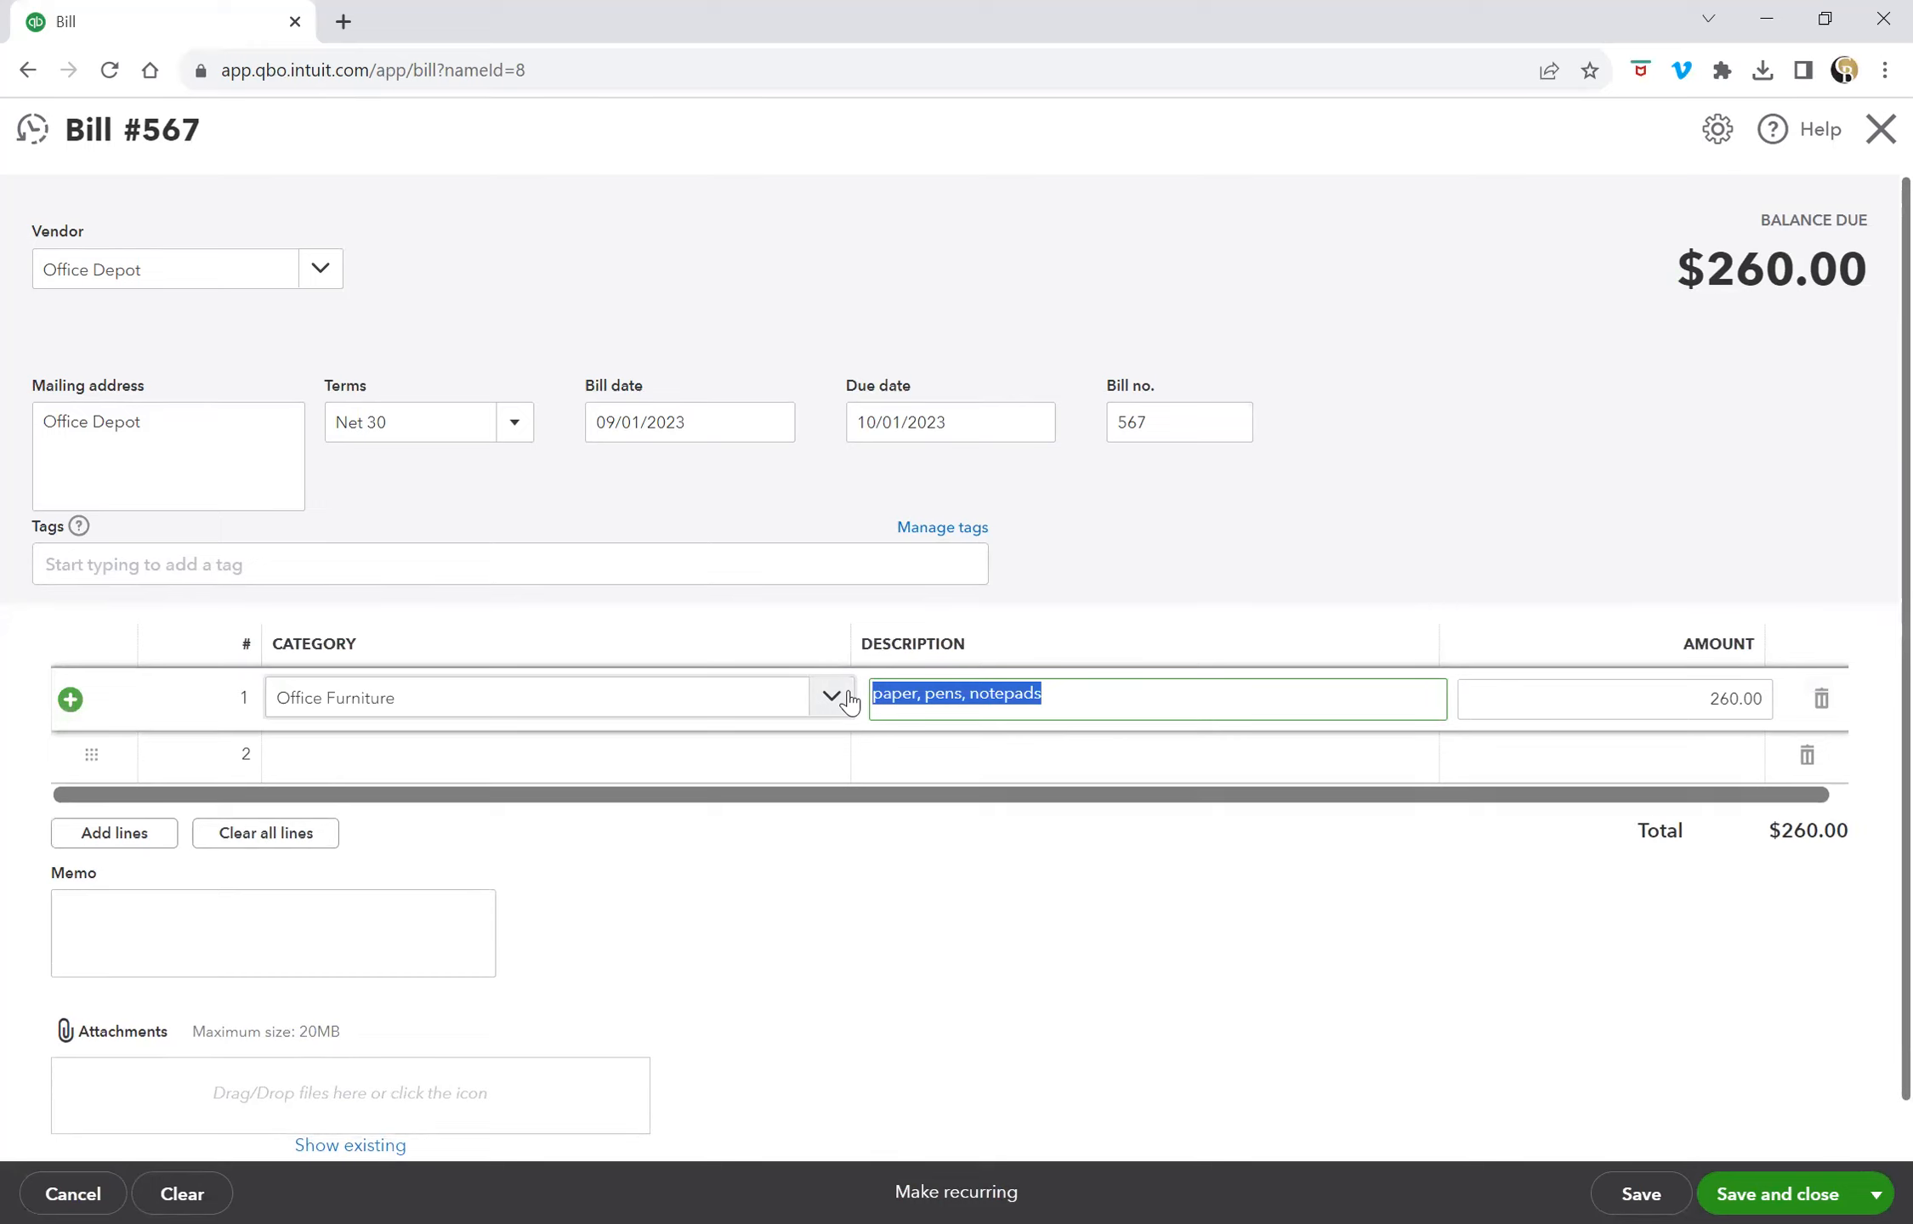
pyautogui.write('desk and chairs')
pyautogui.press('Tab')
pyautogui.write('800')
pyautogui.press('Tab')
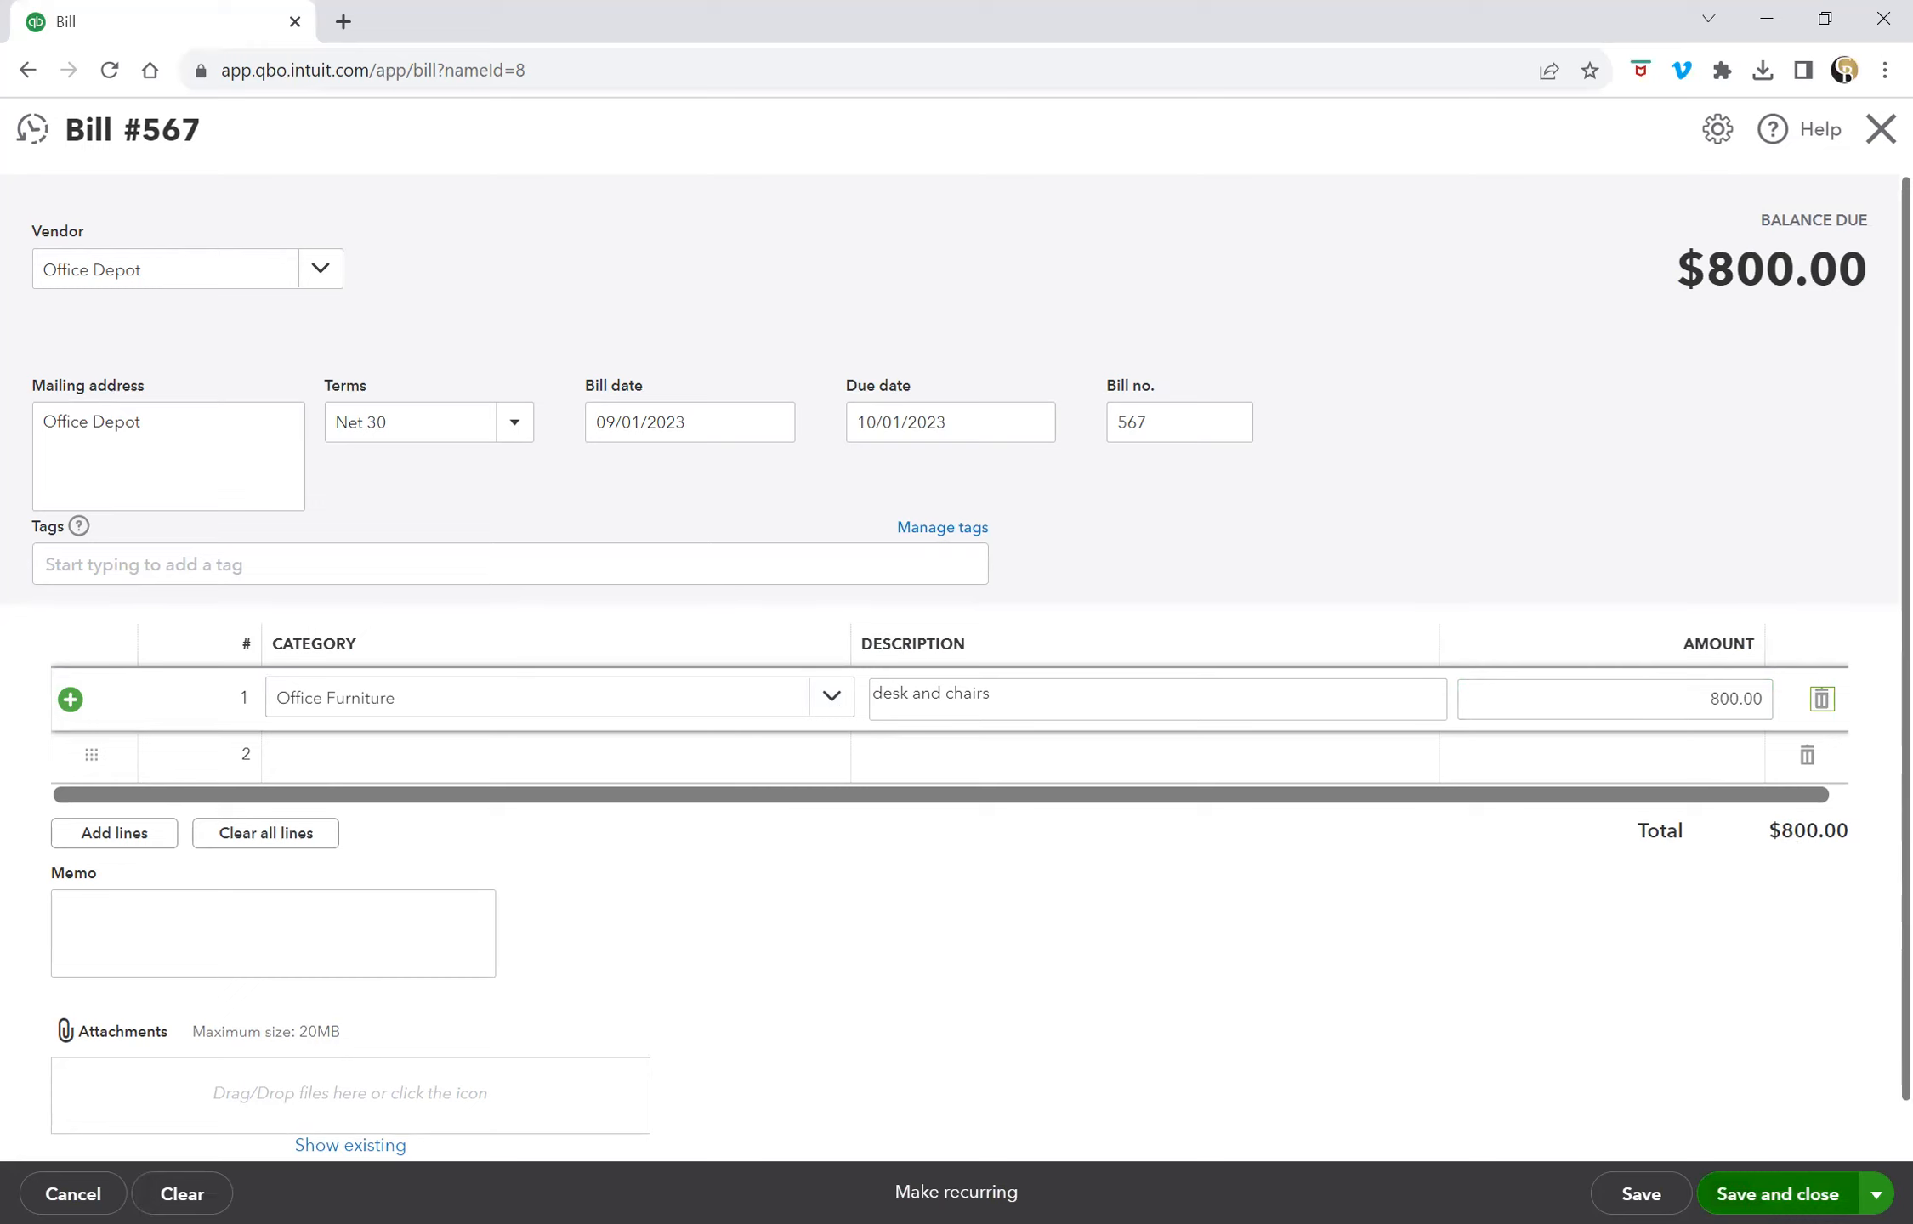
# Step: Save and close bill 567, and open Office Depot's transaction list from the vendor list
pyautogui.click(1777, 1194)
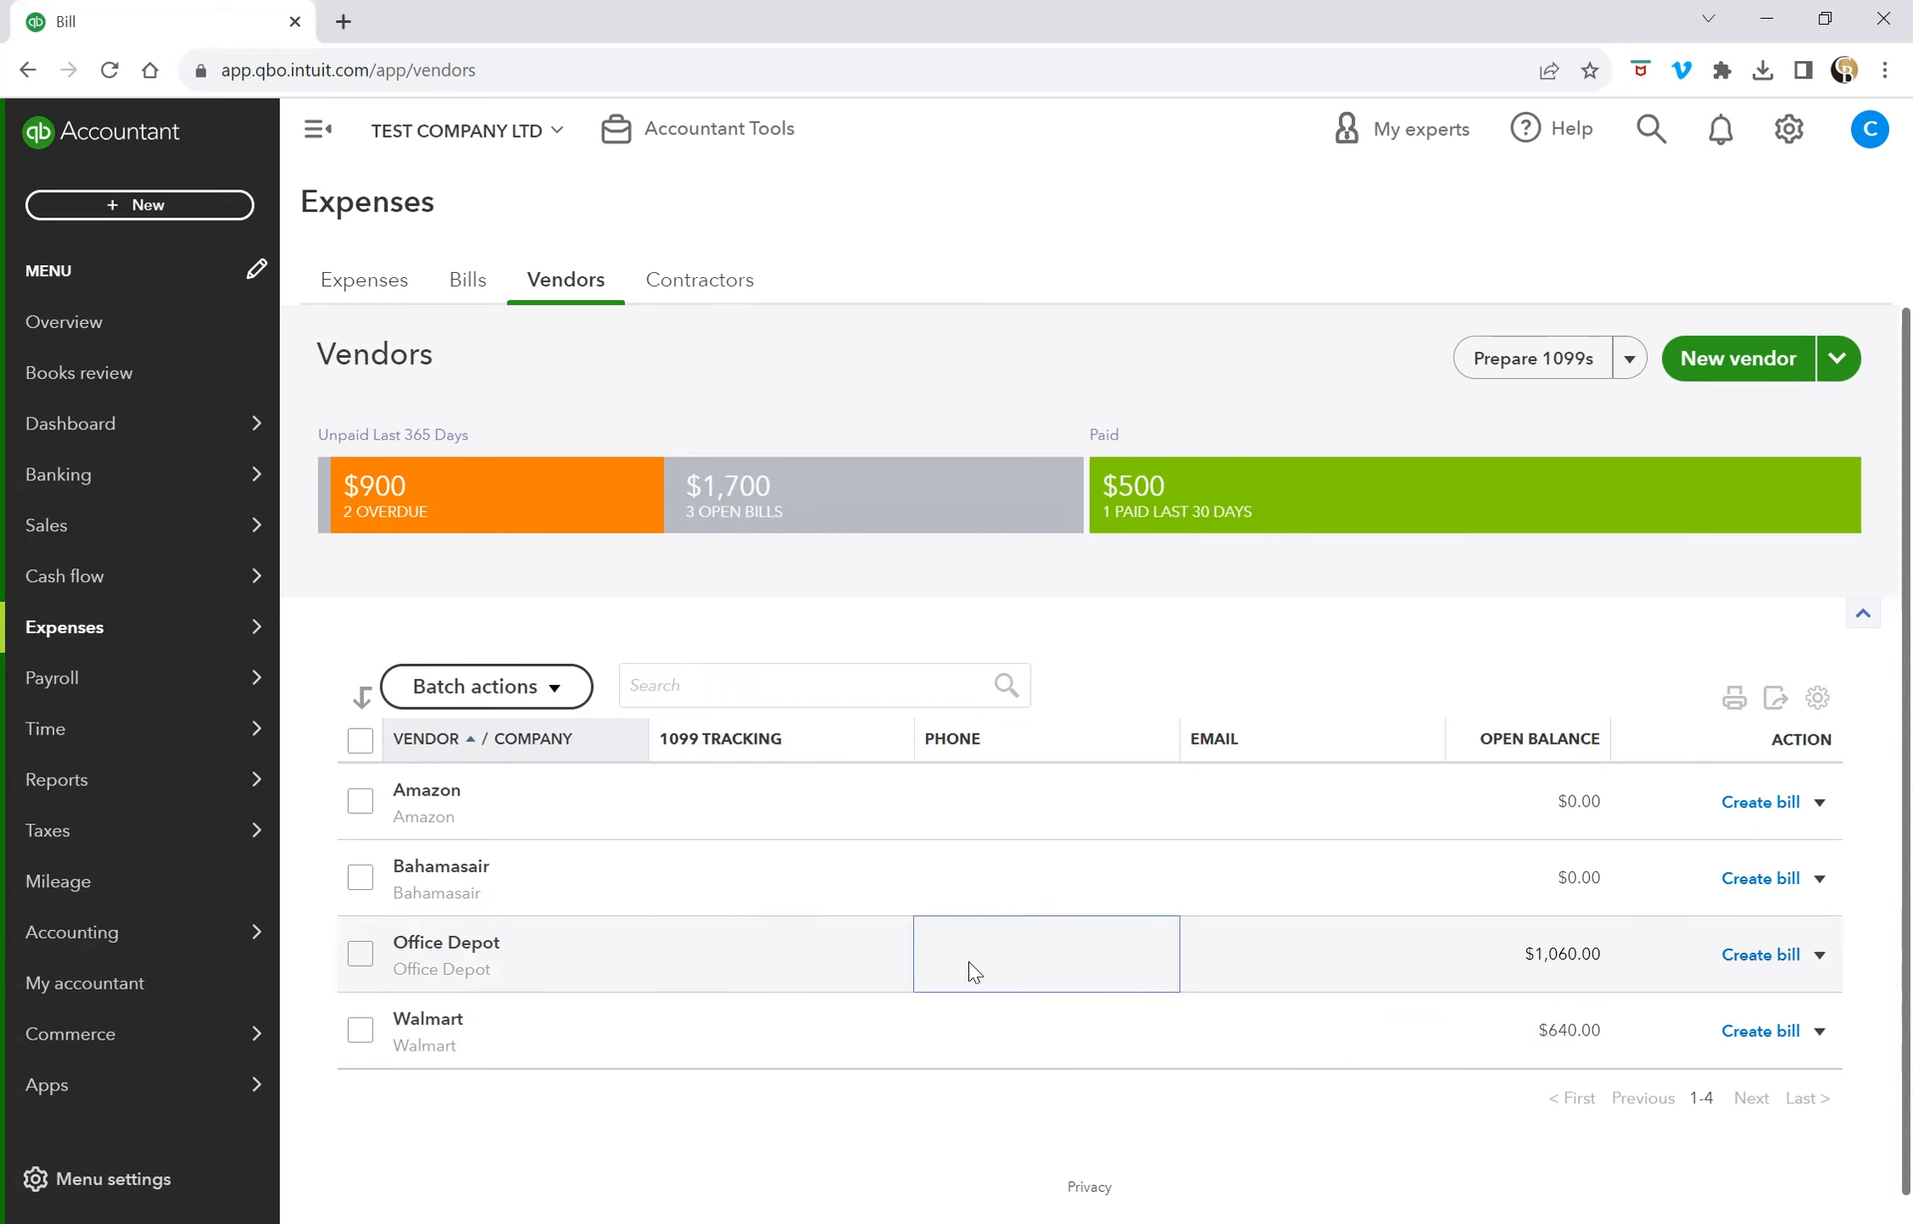
pyautogui.click(600, 968)
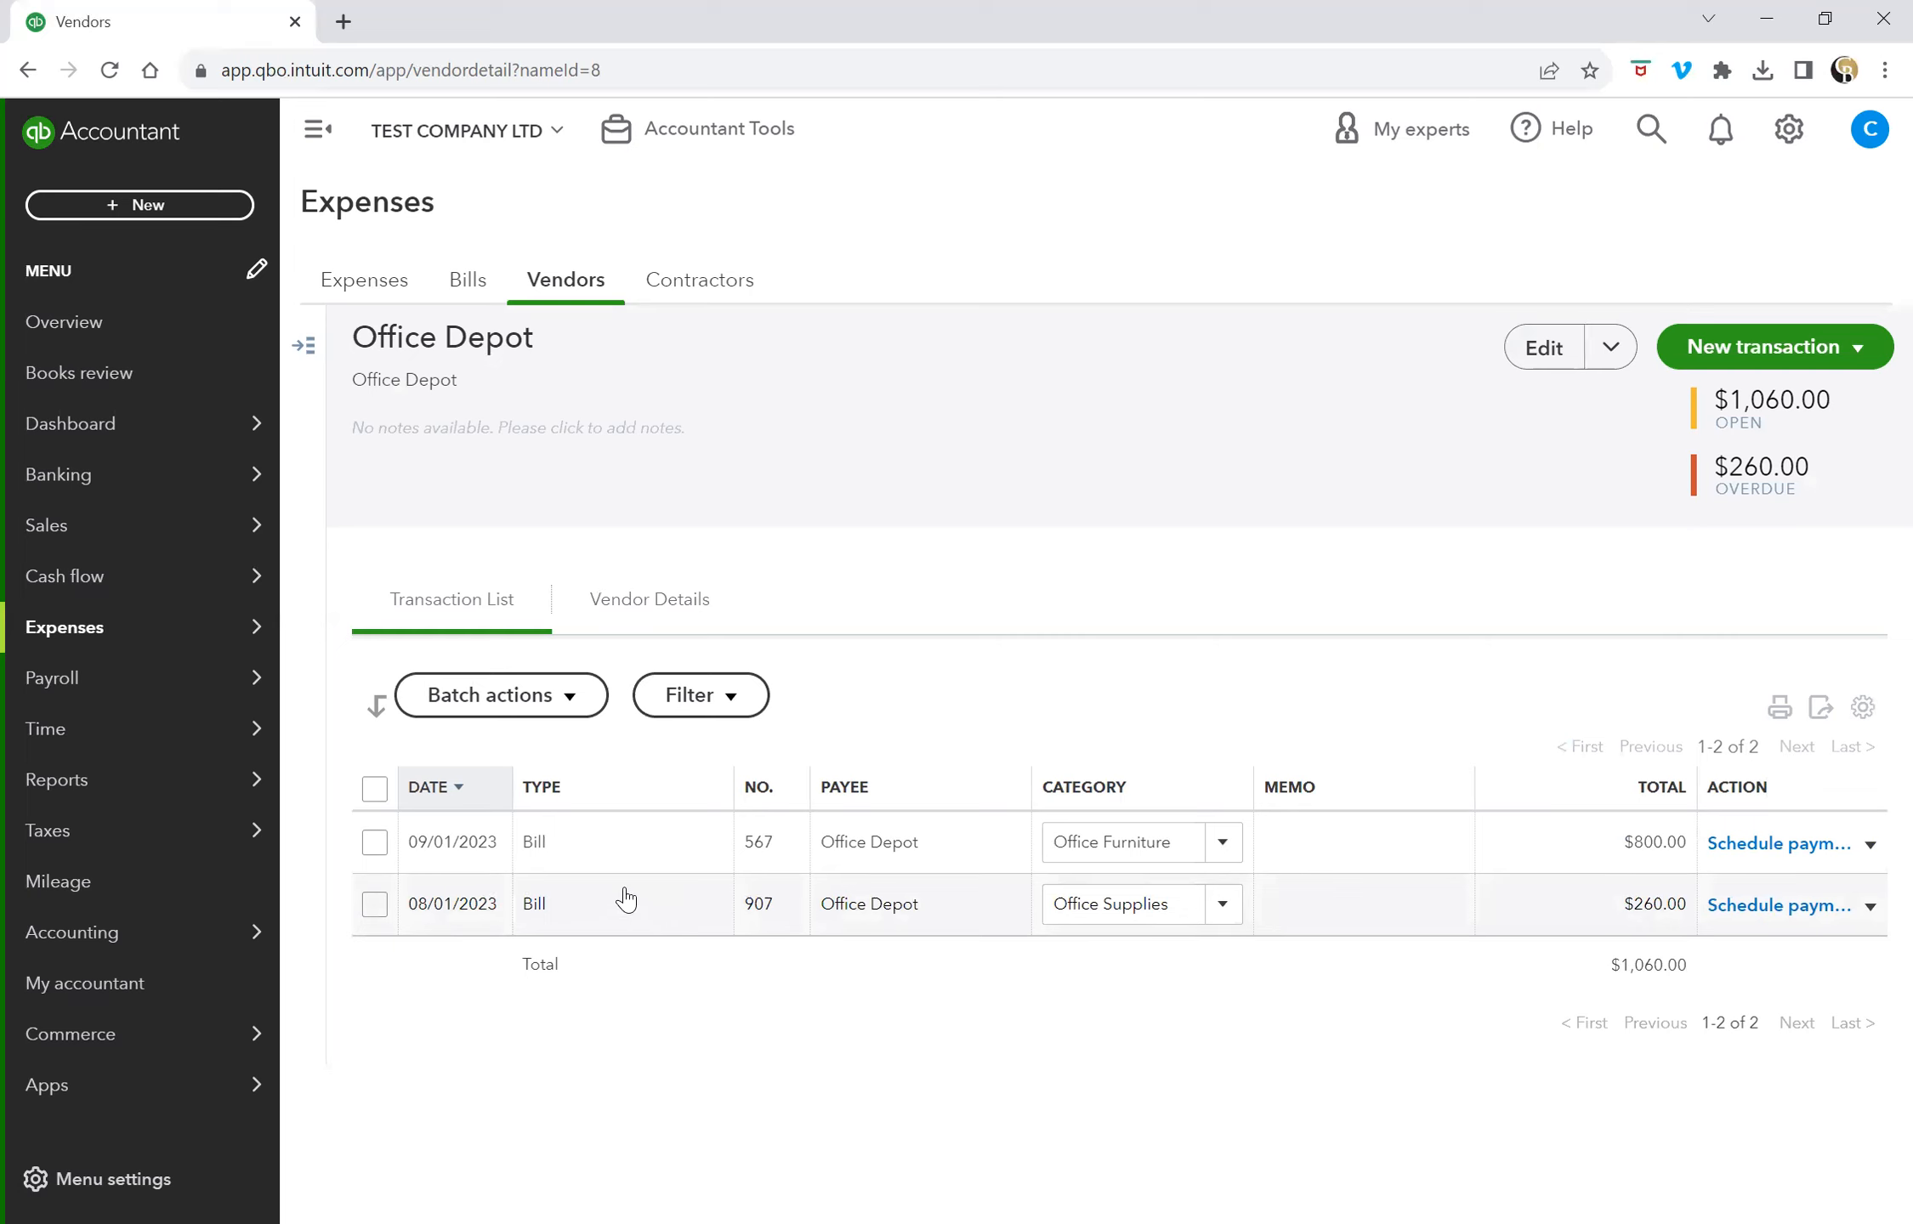
# Step: Search the reports for "vend" and run the Vendor Balance Summary report
pyautogui.moveTo(159, 791)
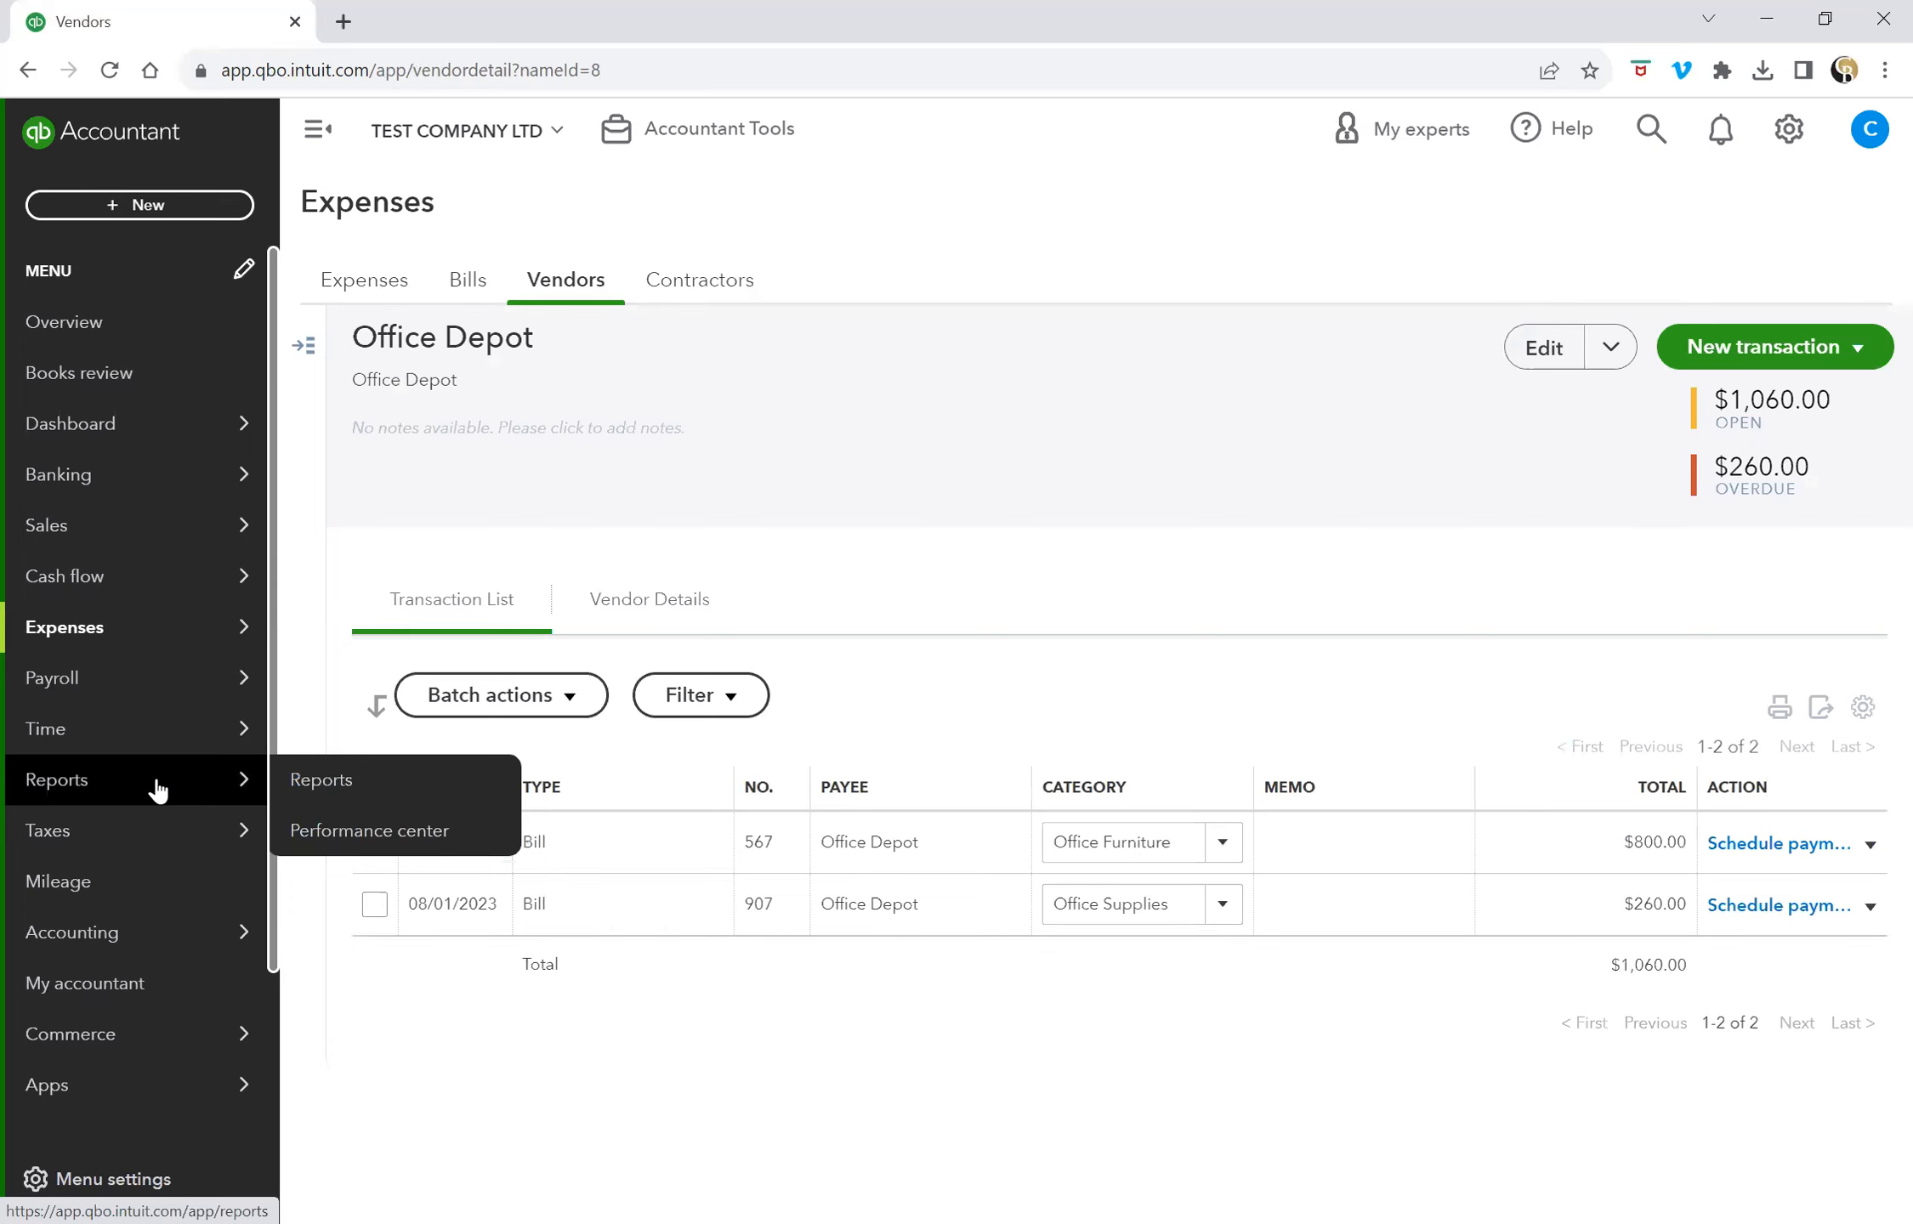
pyautogui.click(336, 786)
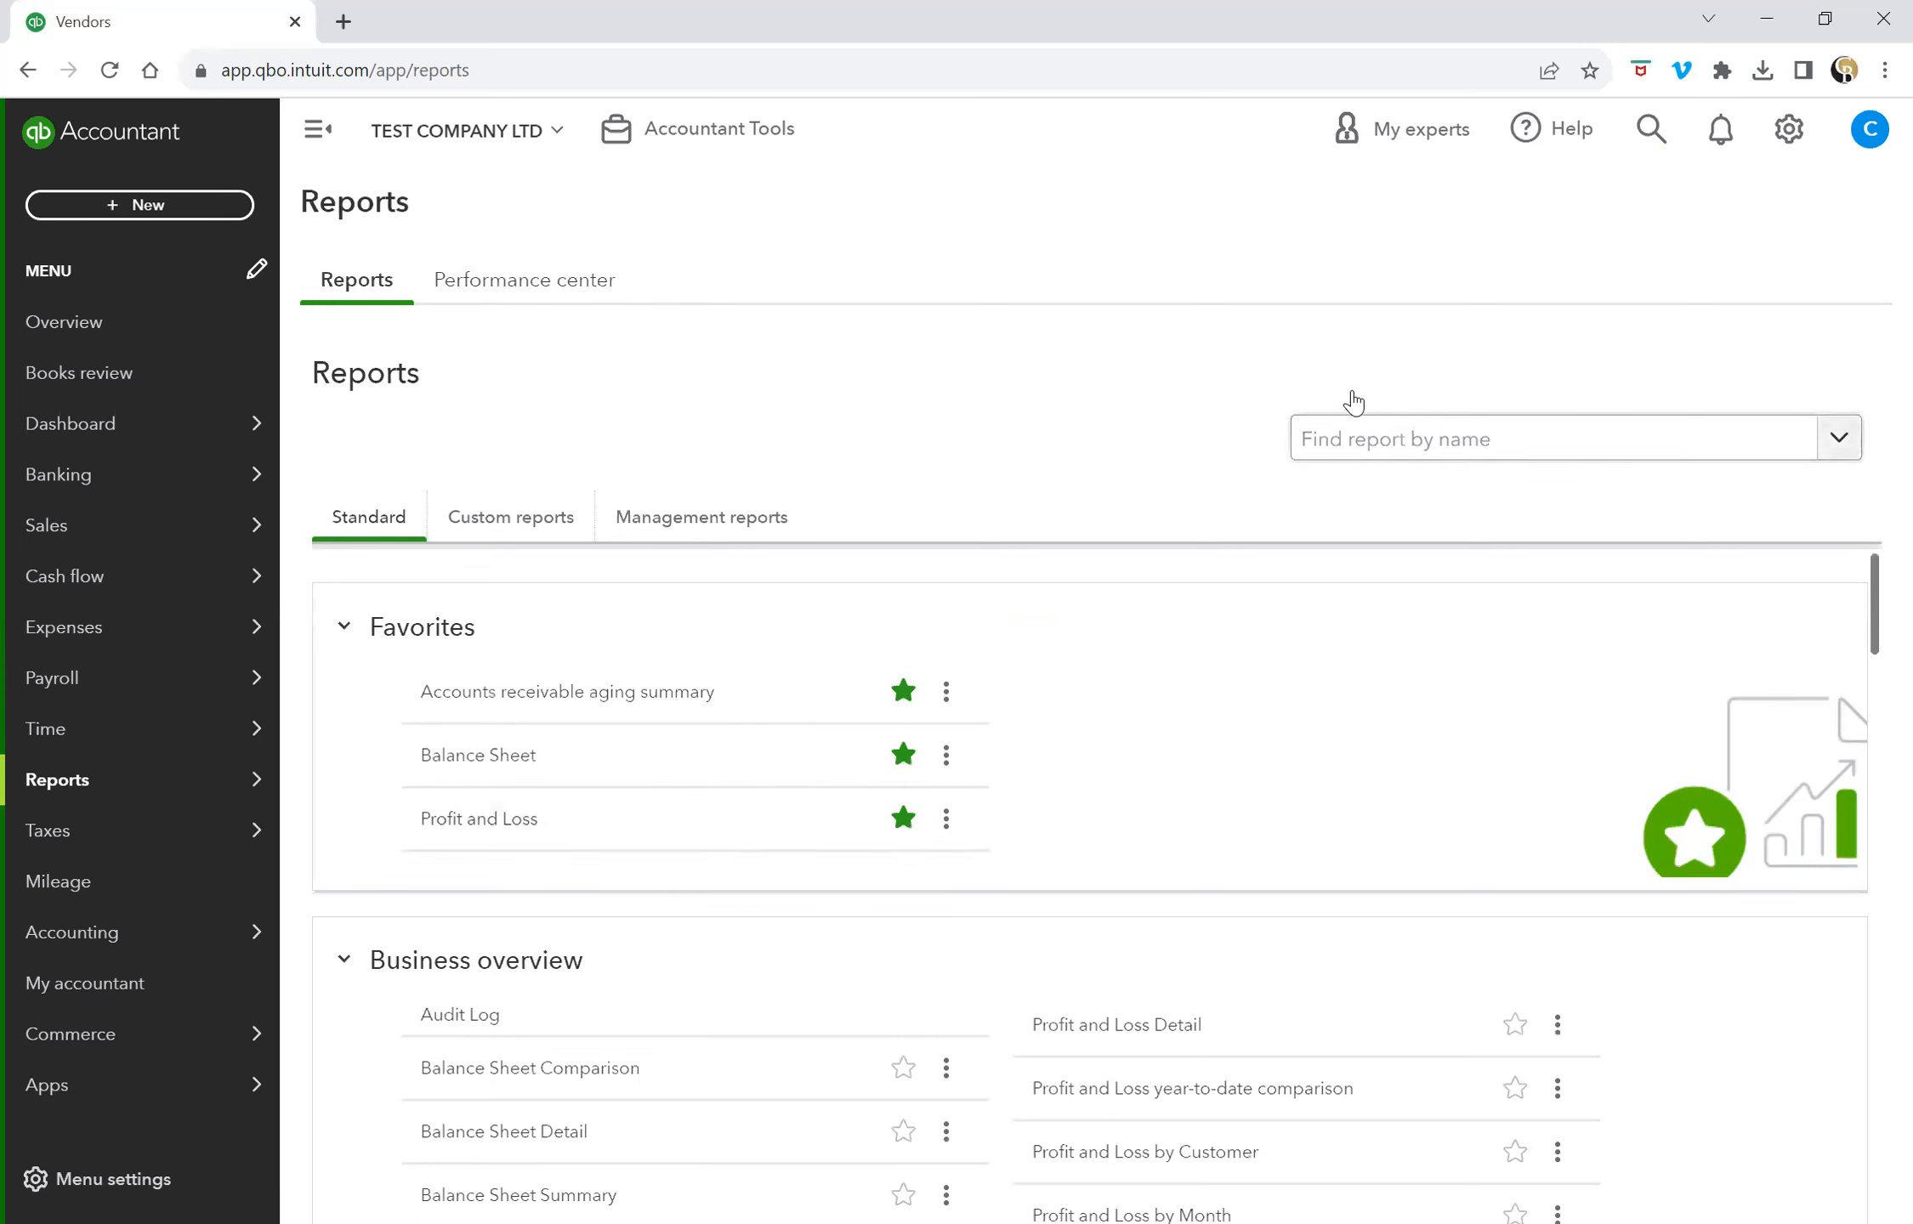
pyautogui.click(1366, 439)
pyautogui.write('vend')
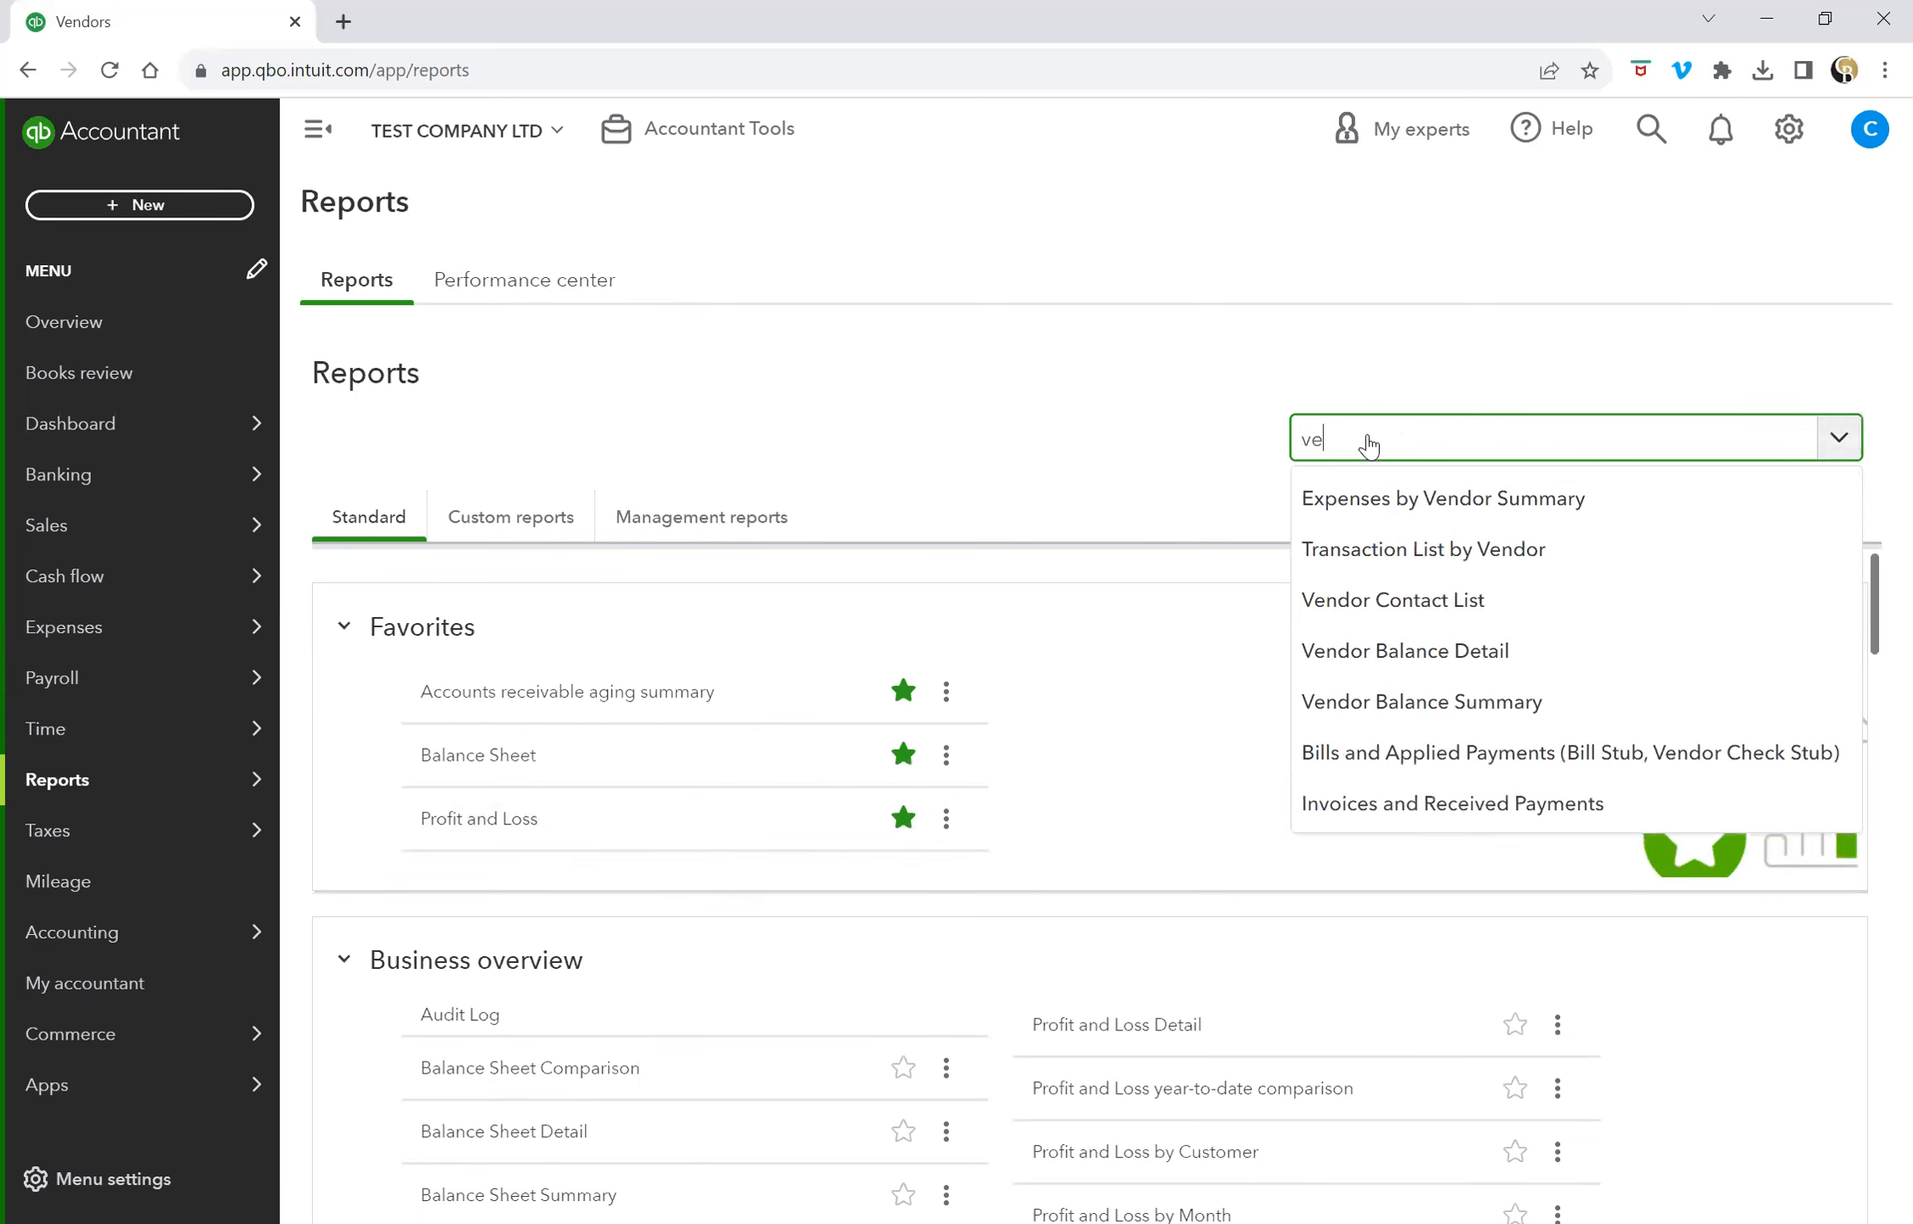
pyautogui.click(1525, 706)
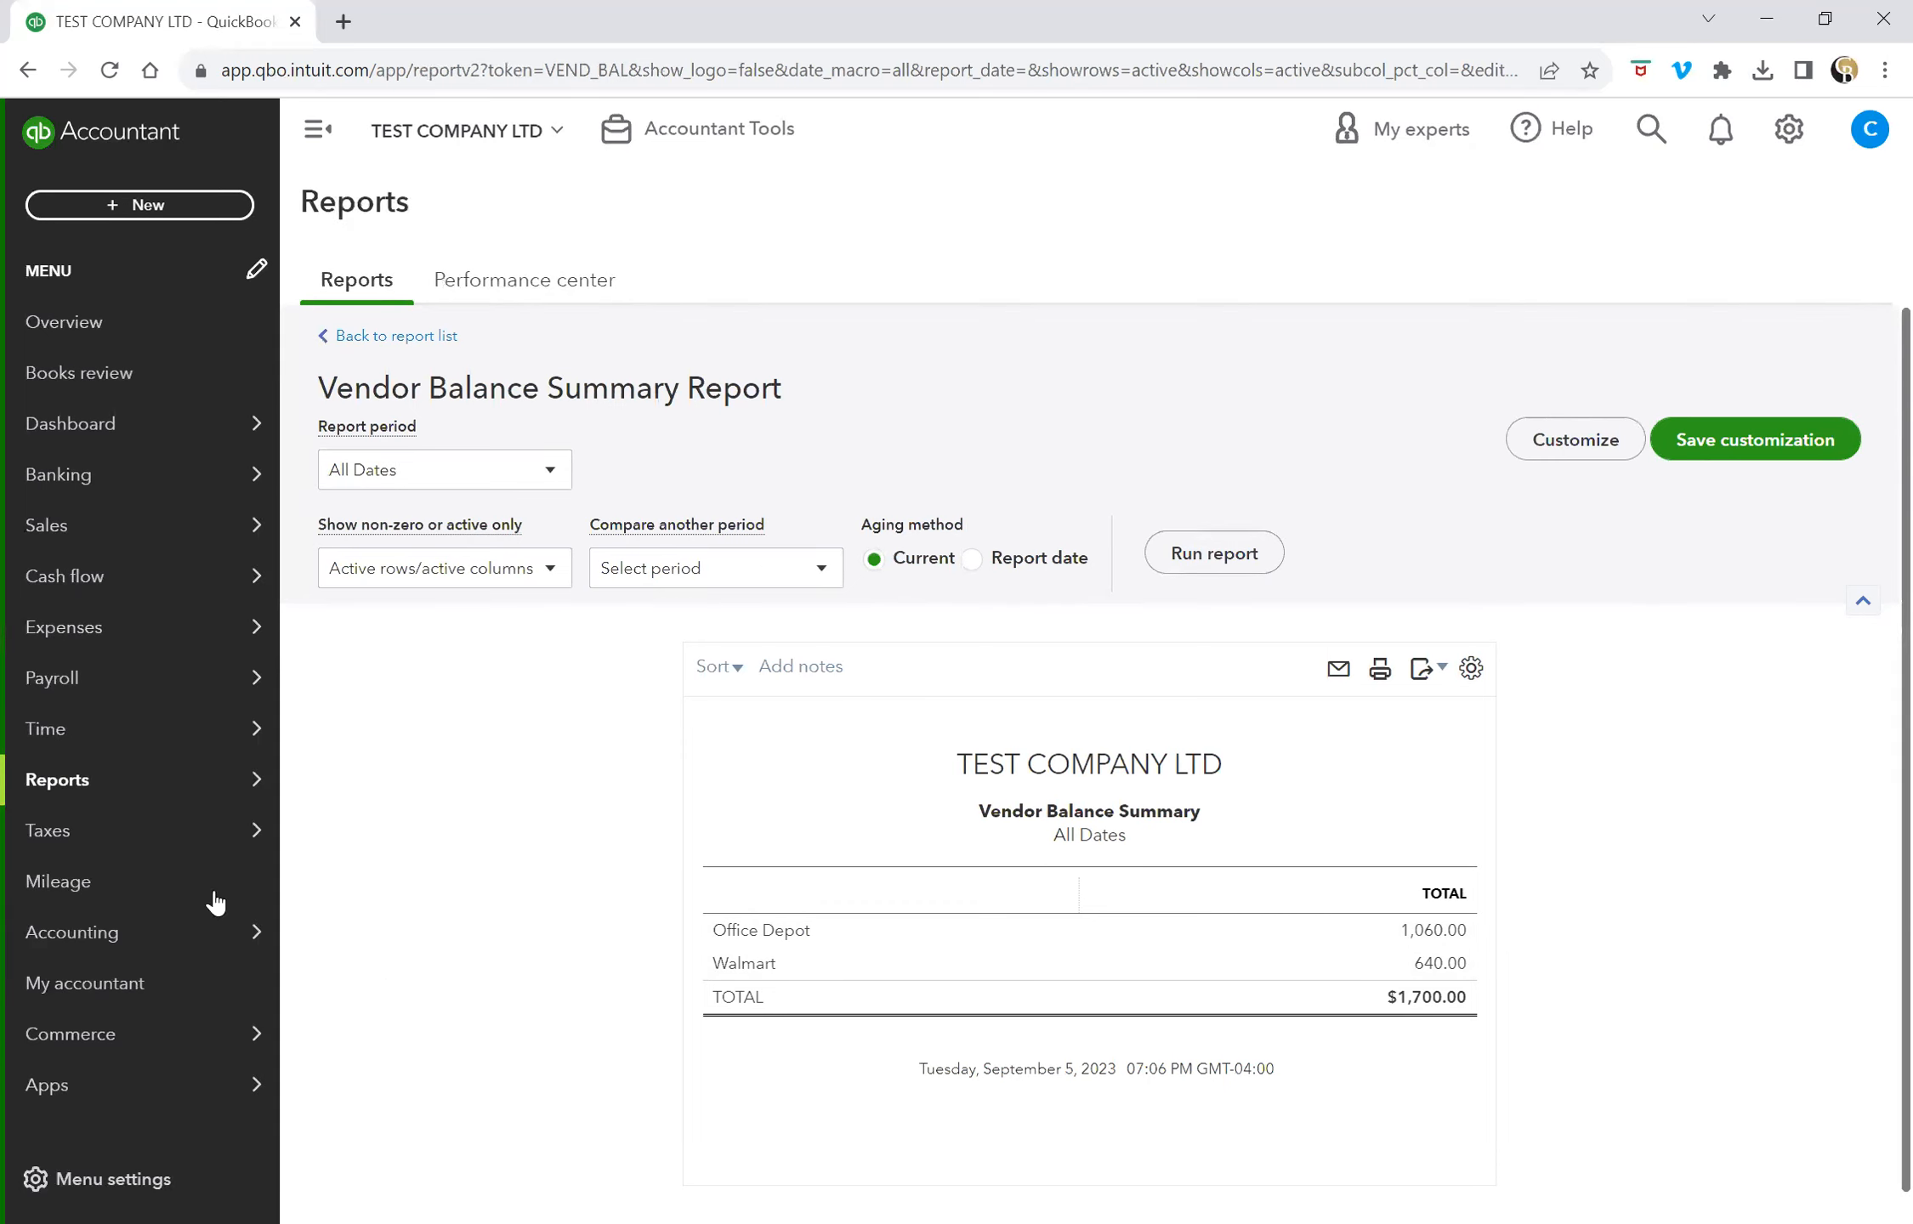
# Step: Return to the vendor list, open Office Depot, and mark its Office Supplies bill 907 as paid
pyautogui.moveTo(185, 821)
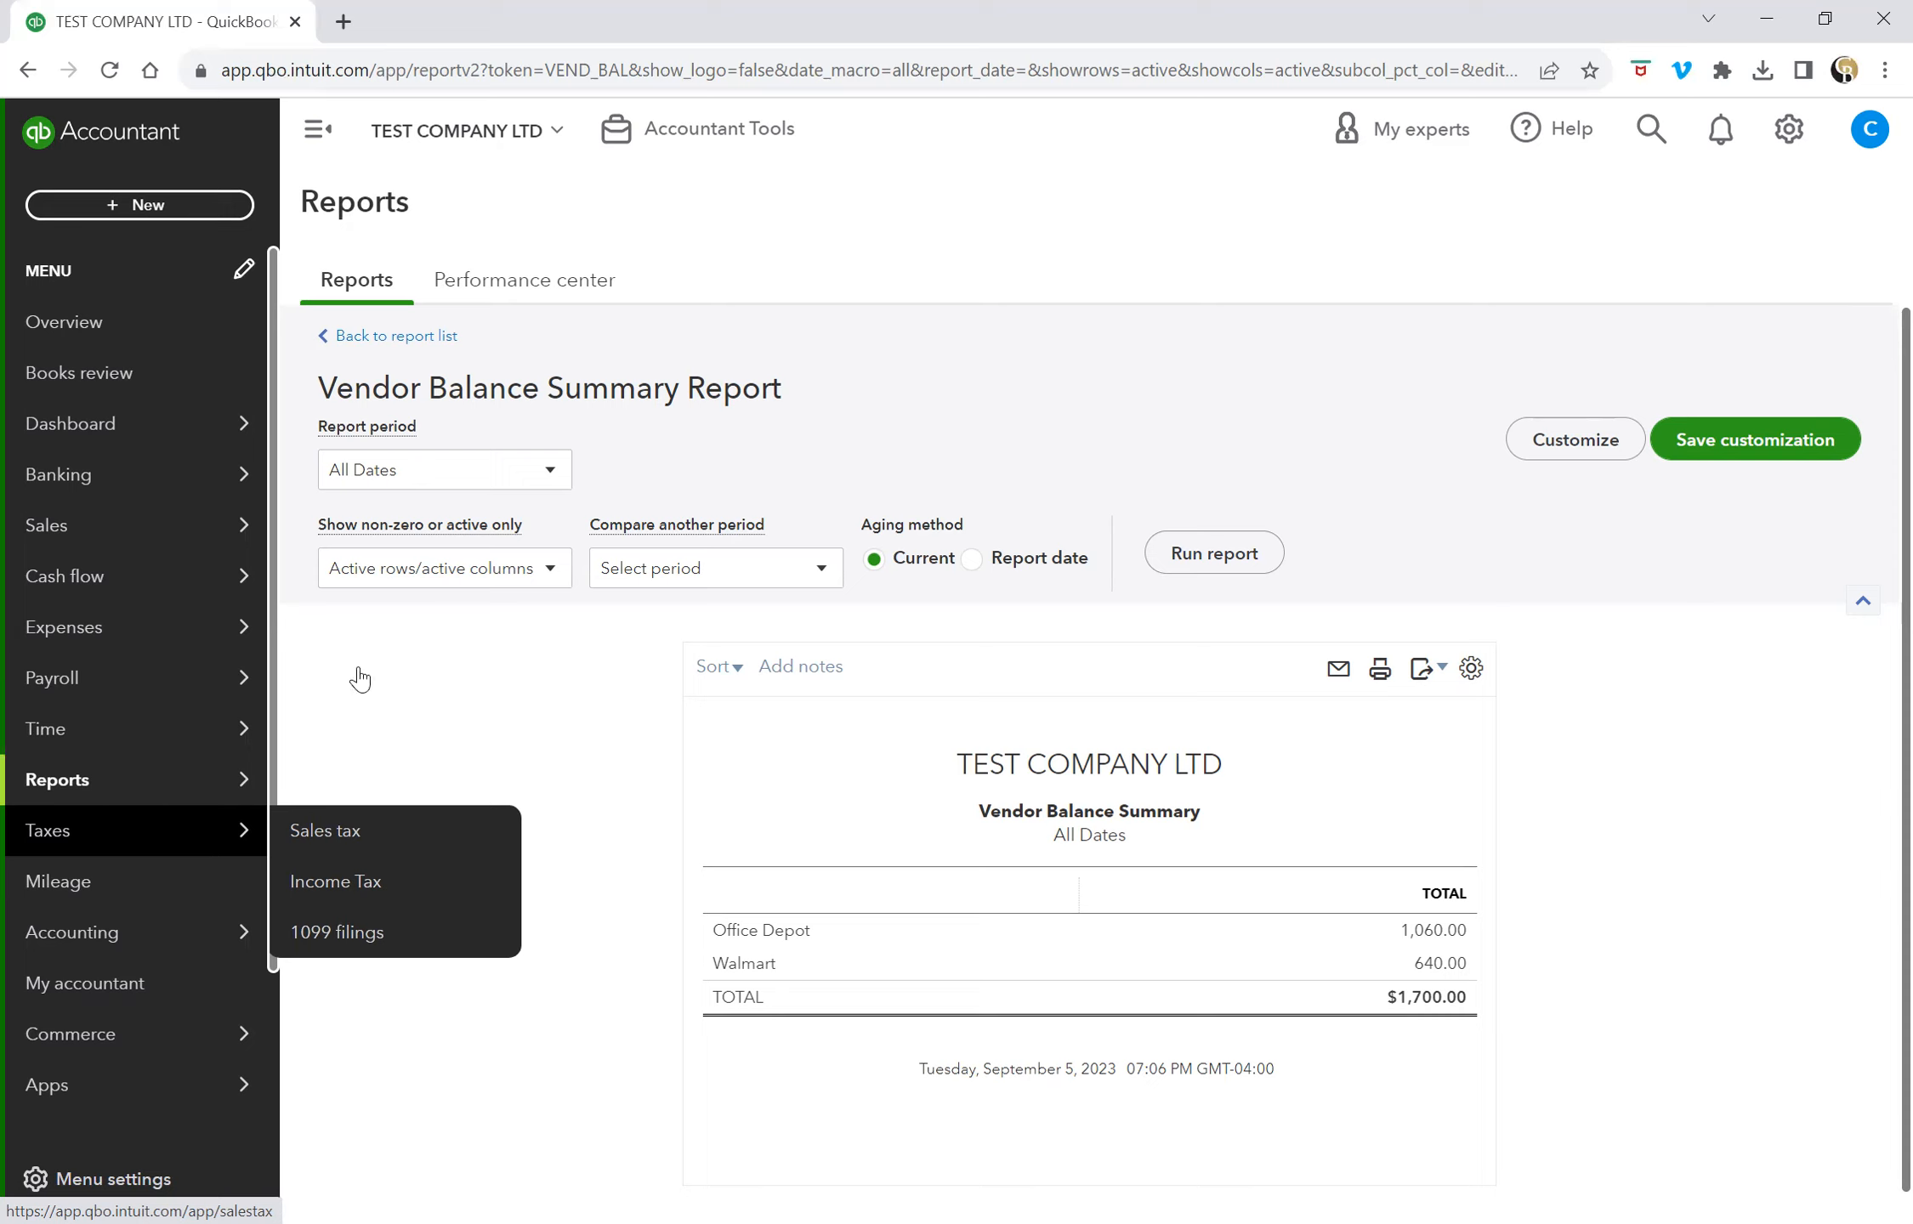
pyautogui.click(358, 738)
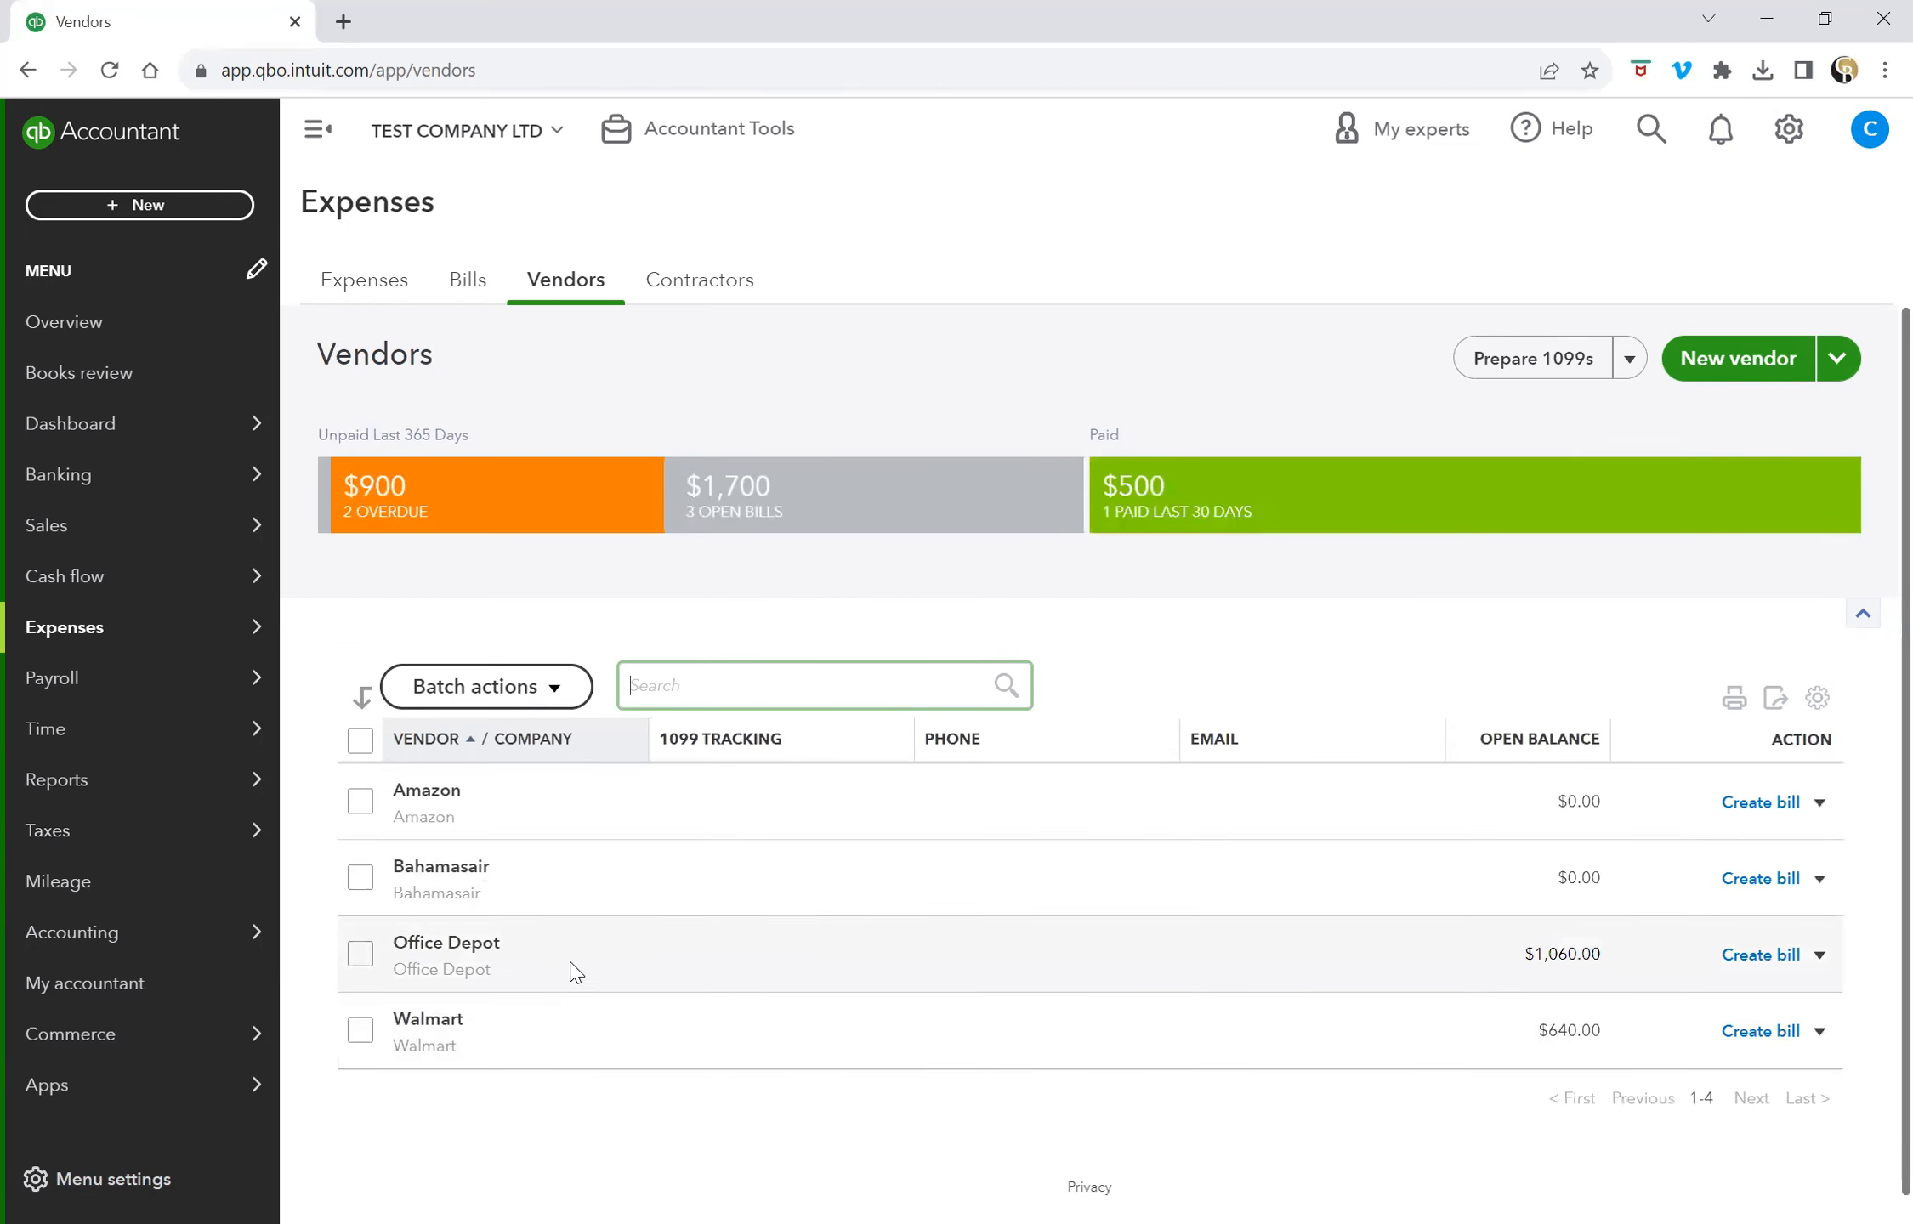
pyautogui.click(558, 971)
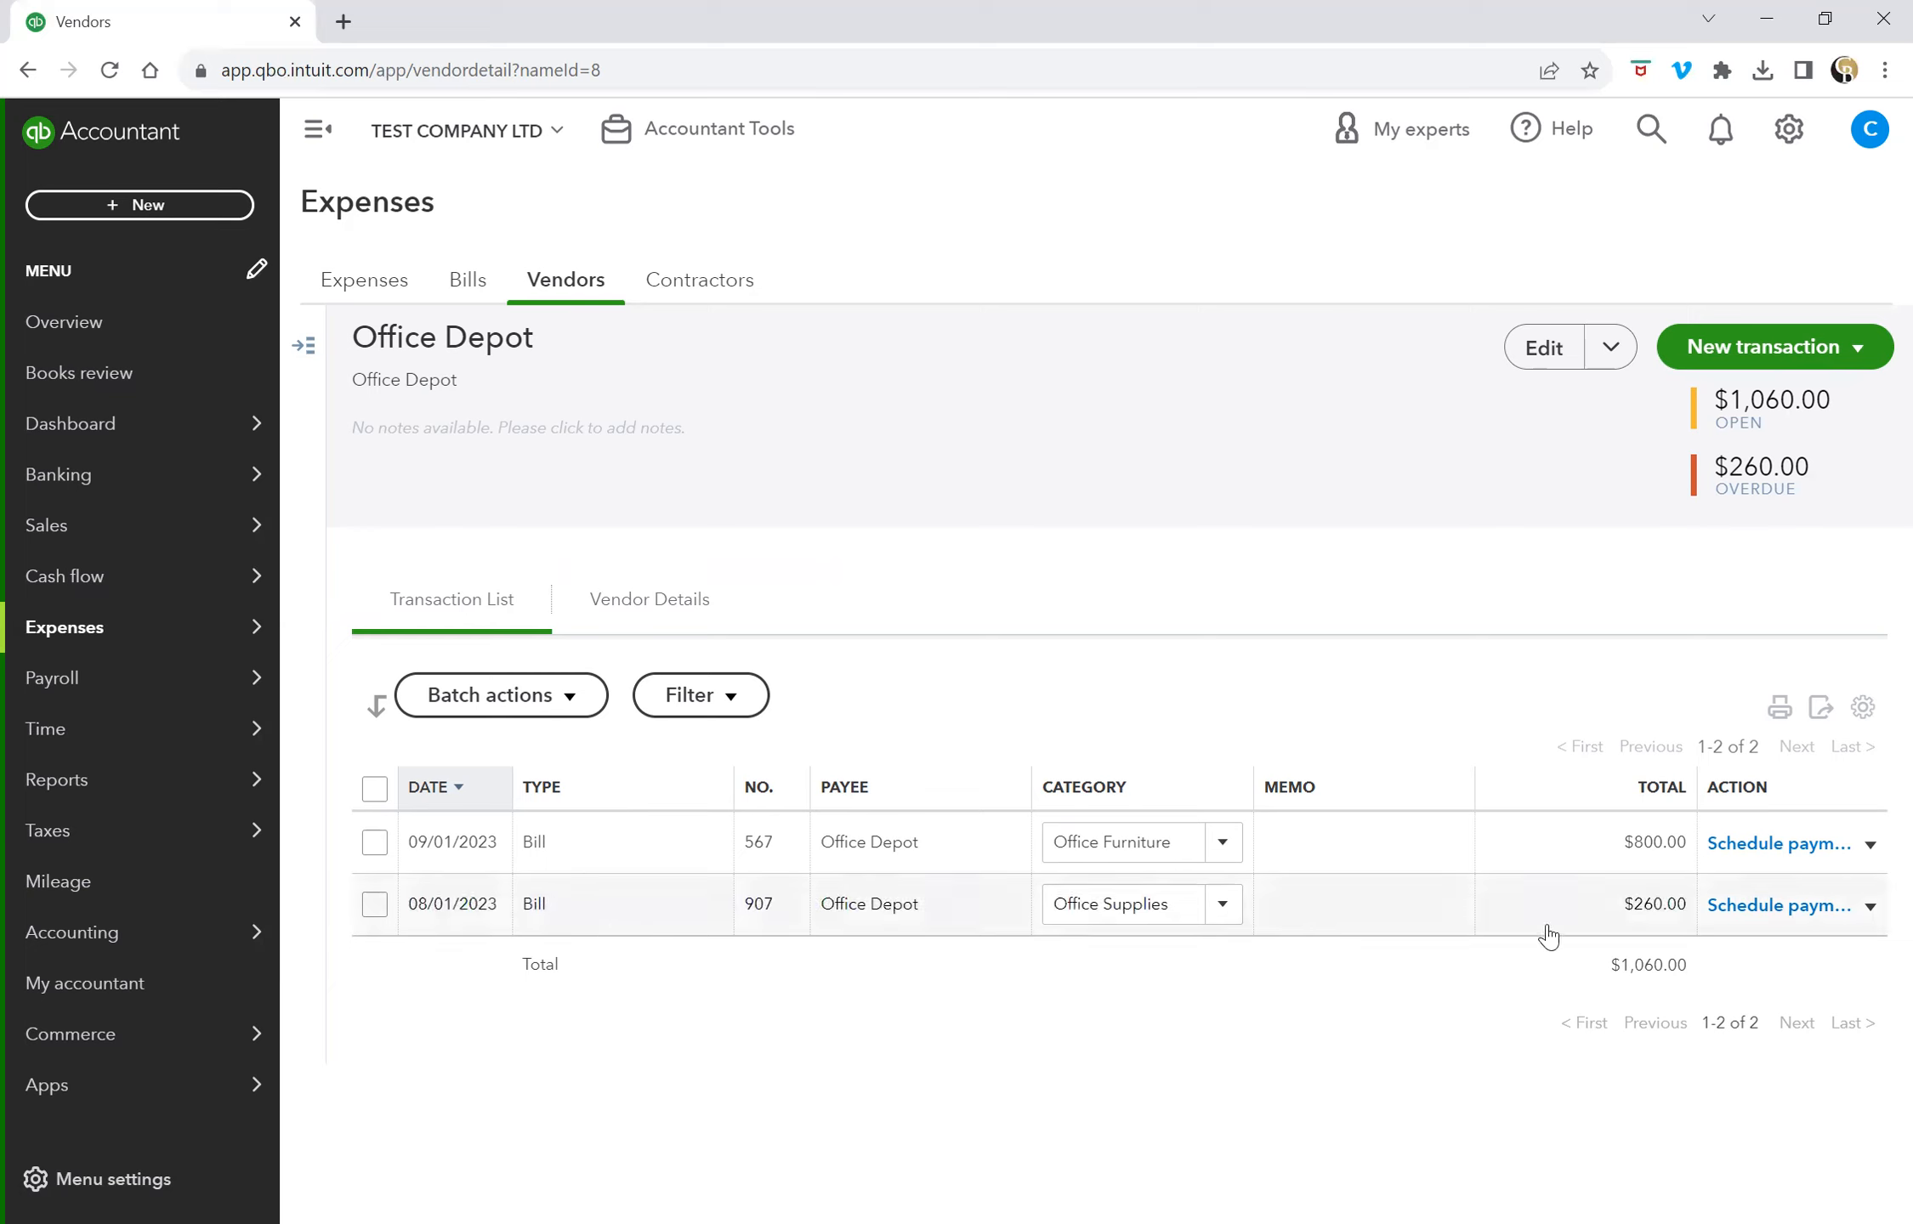
pyautogui.click(1870, 907)
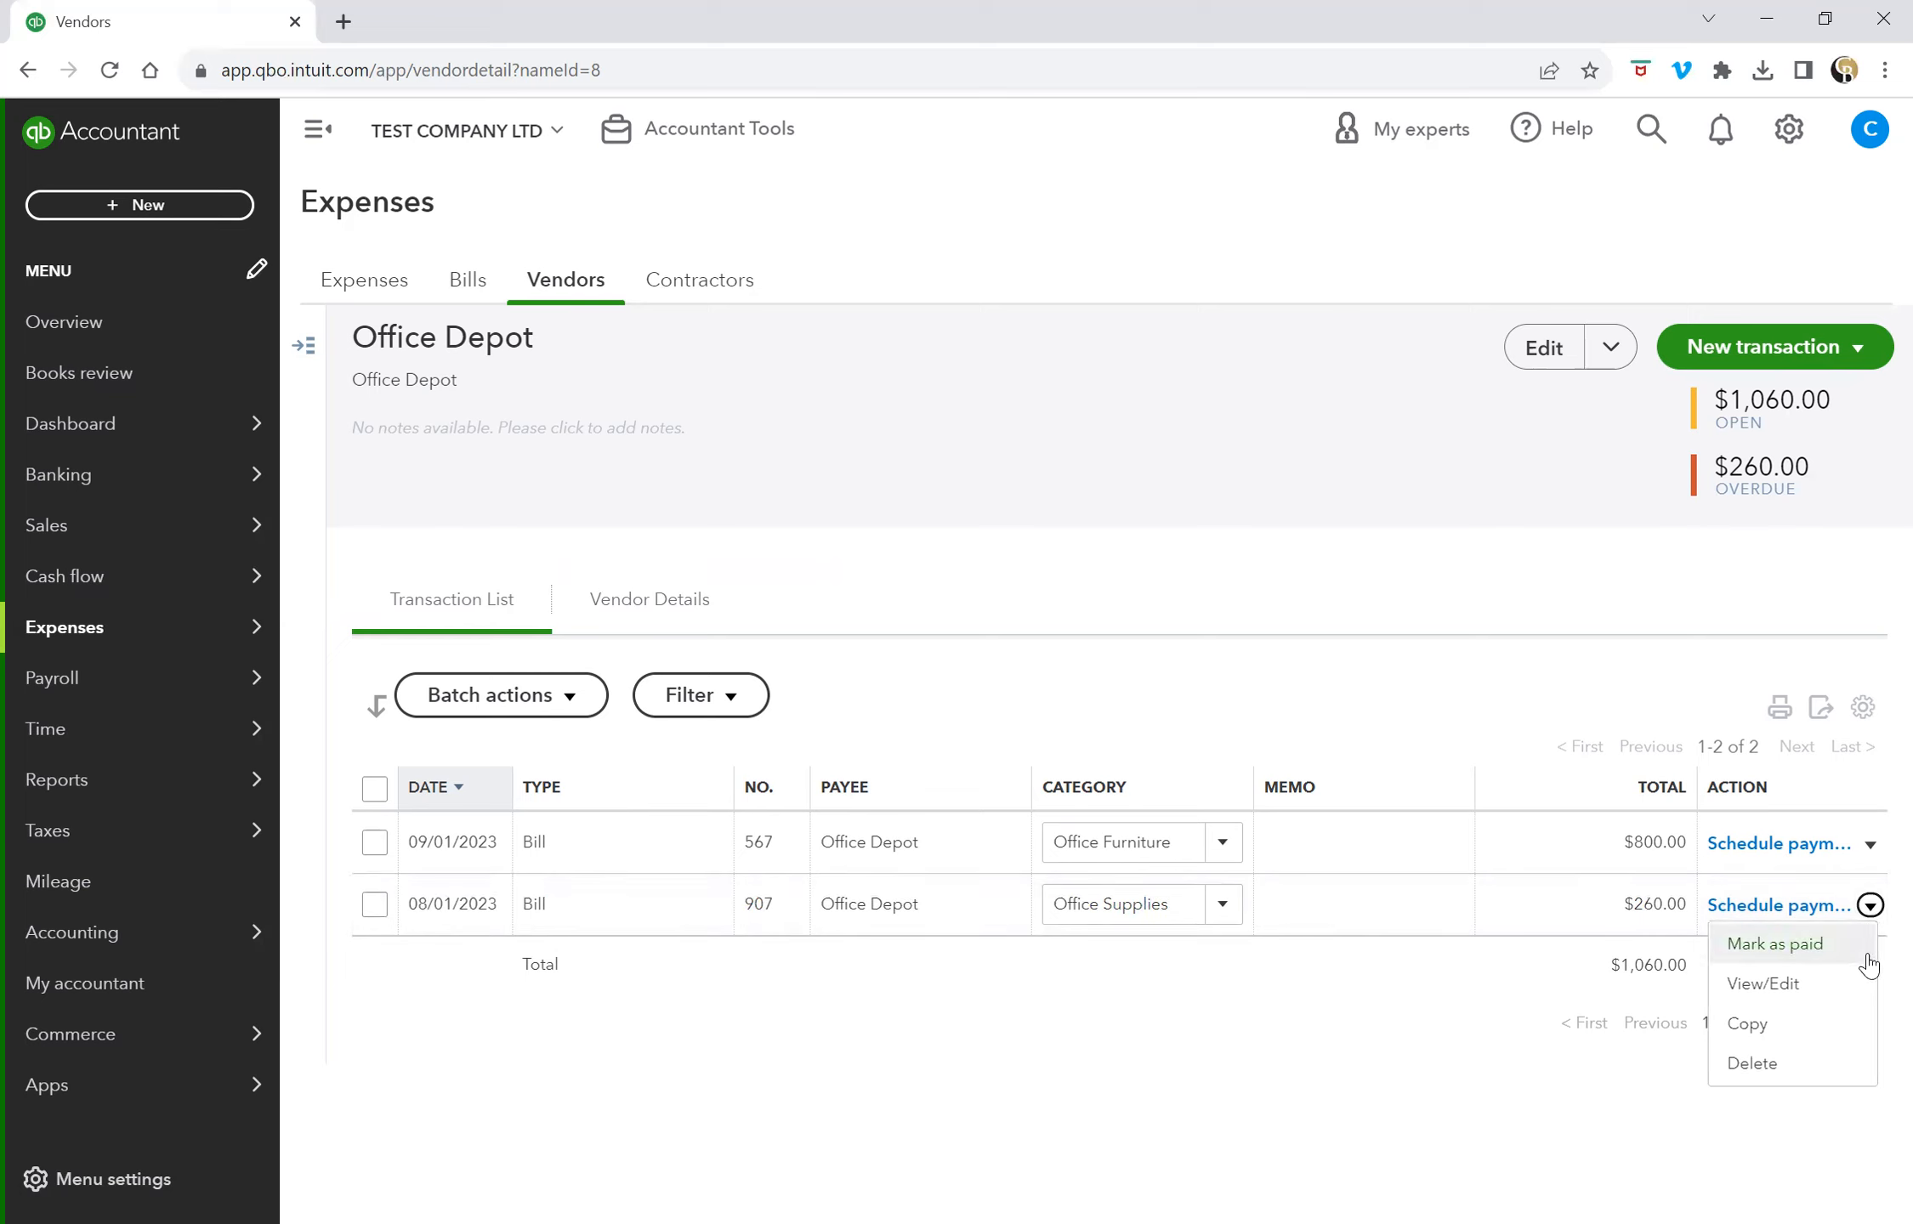
pyautogui.click(1868, 959)
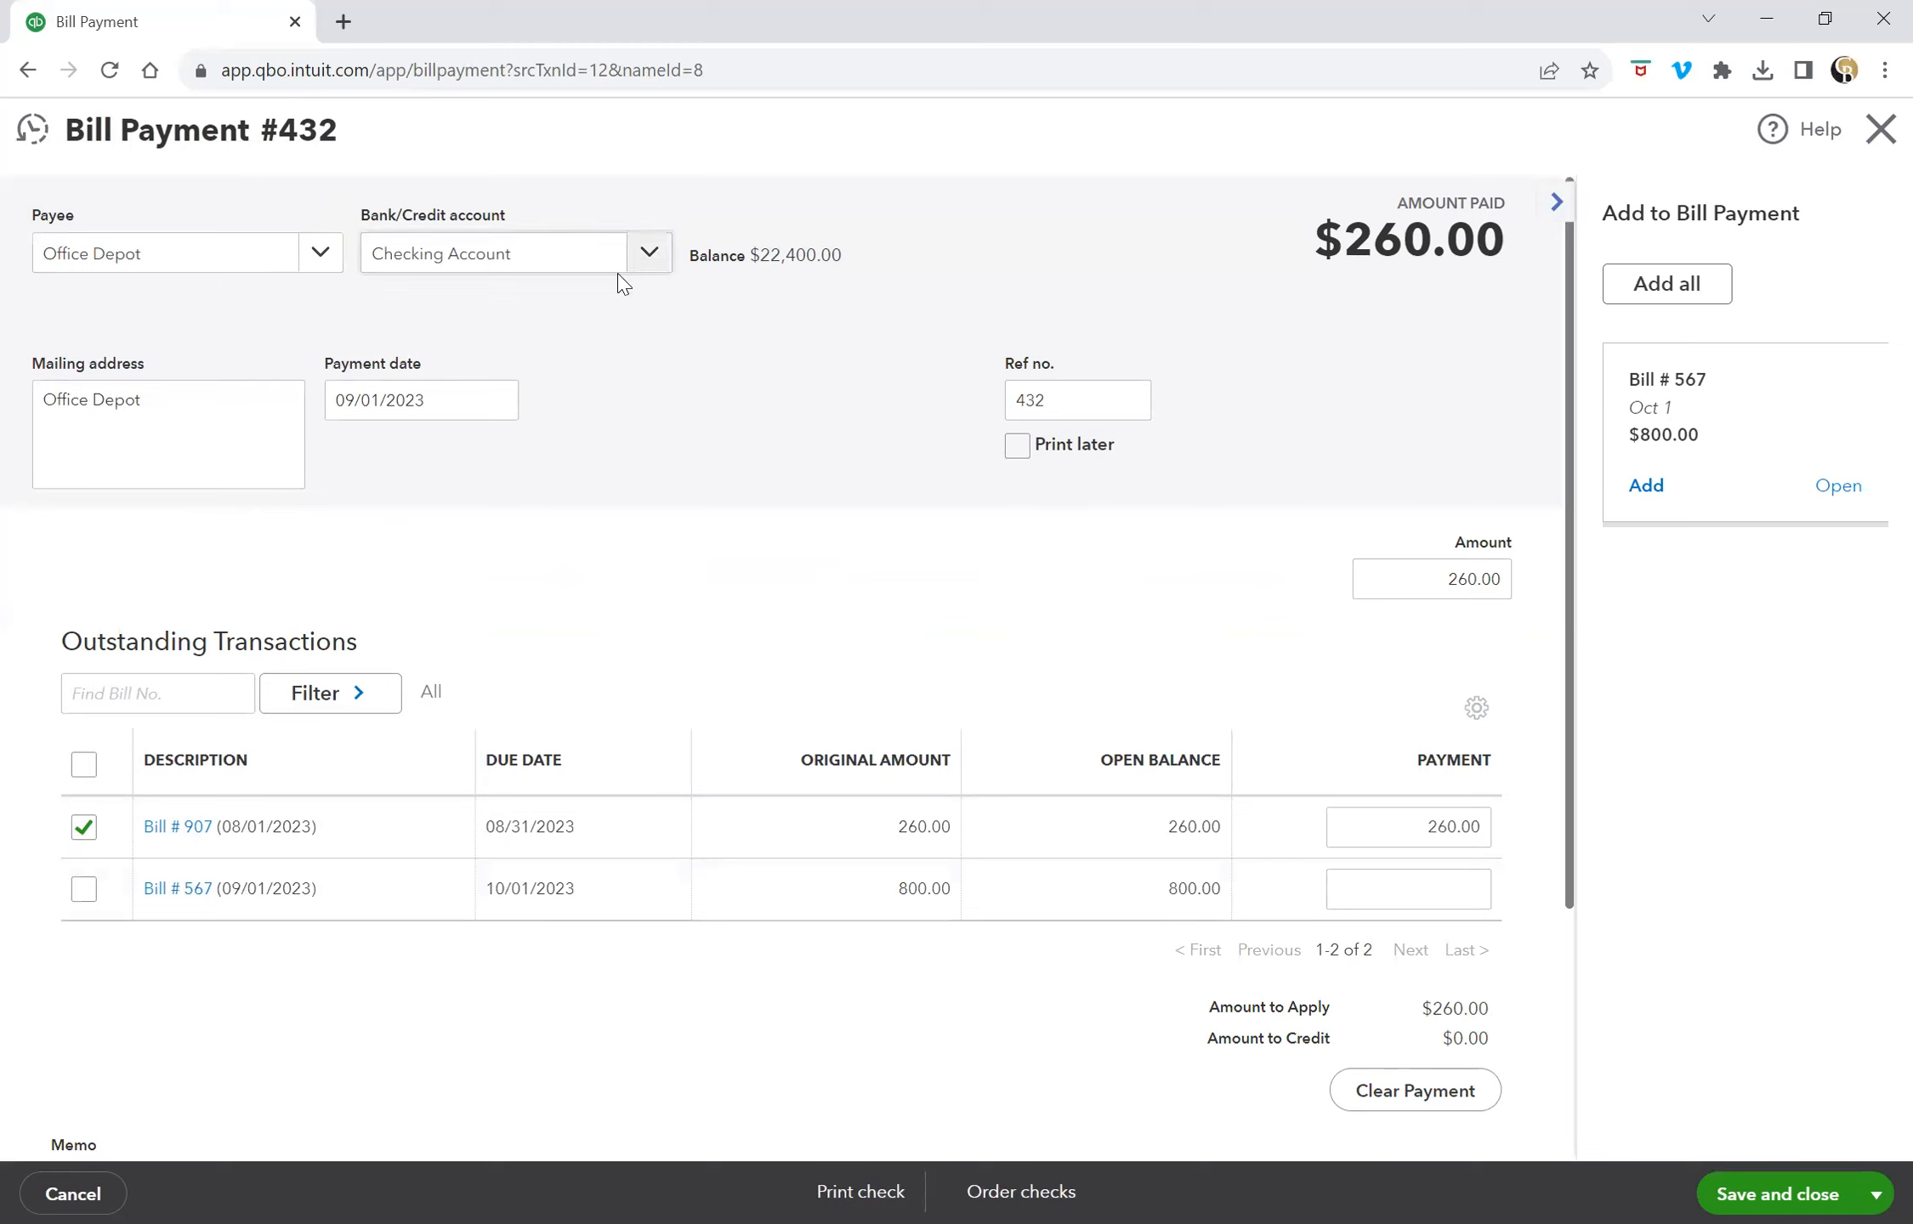
# Step: Date the bill payment 09/02/2023, set its reference number to 128, and save and close it
pyautogui.click(500, 400)
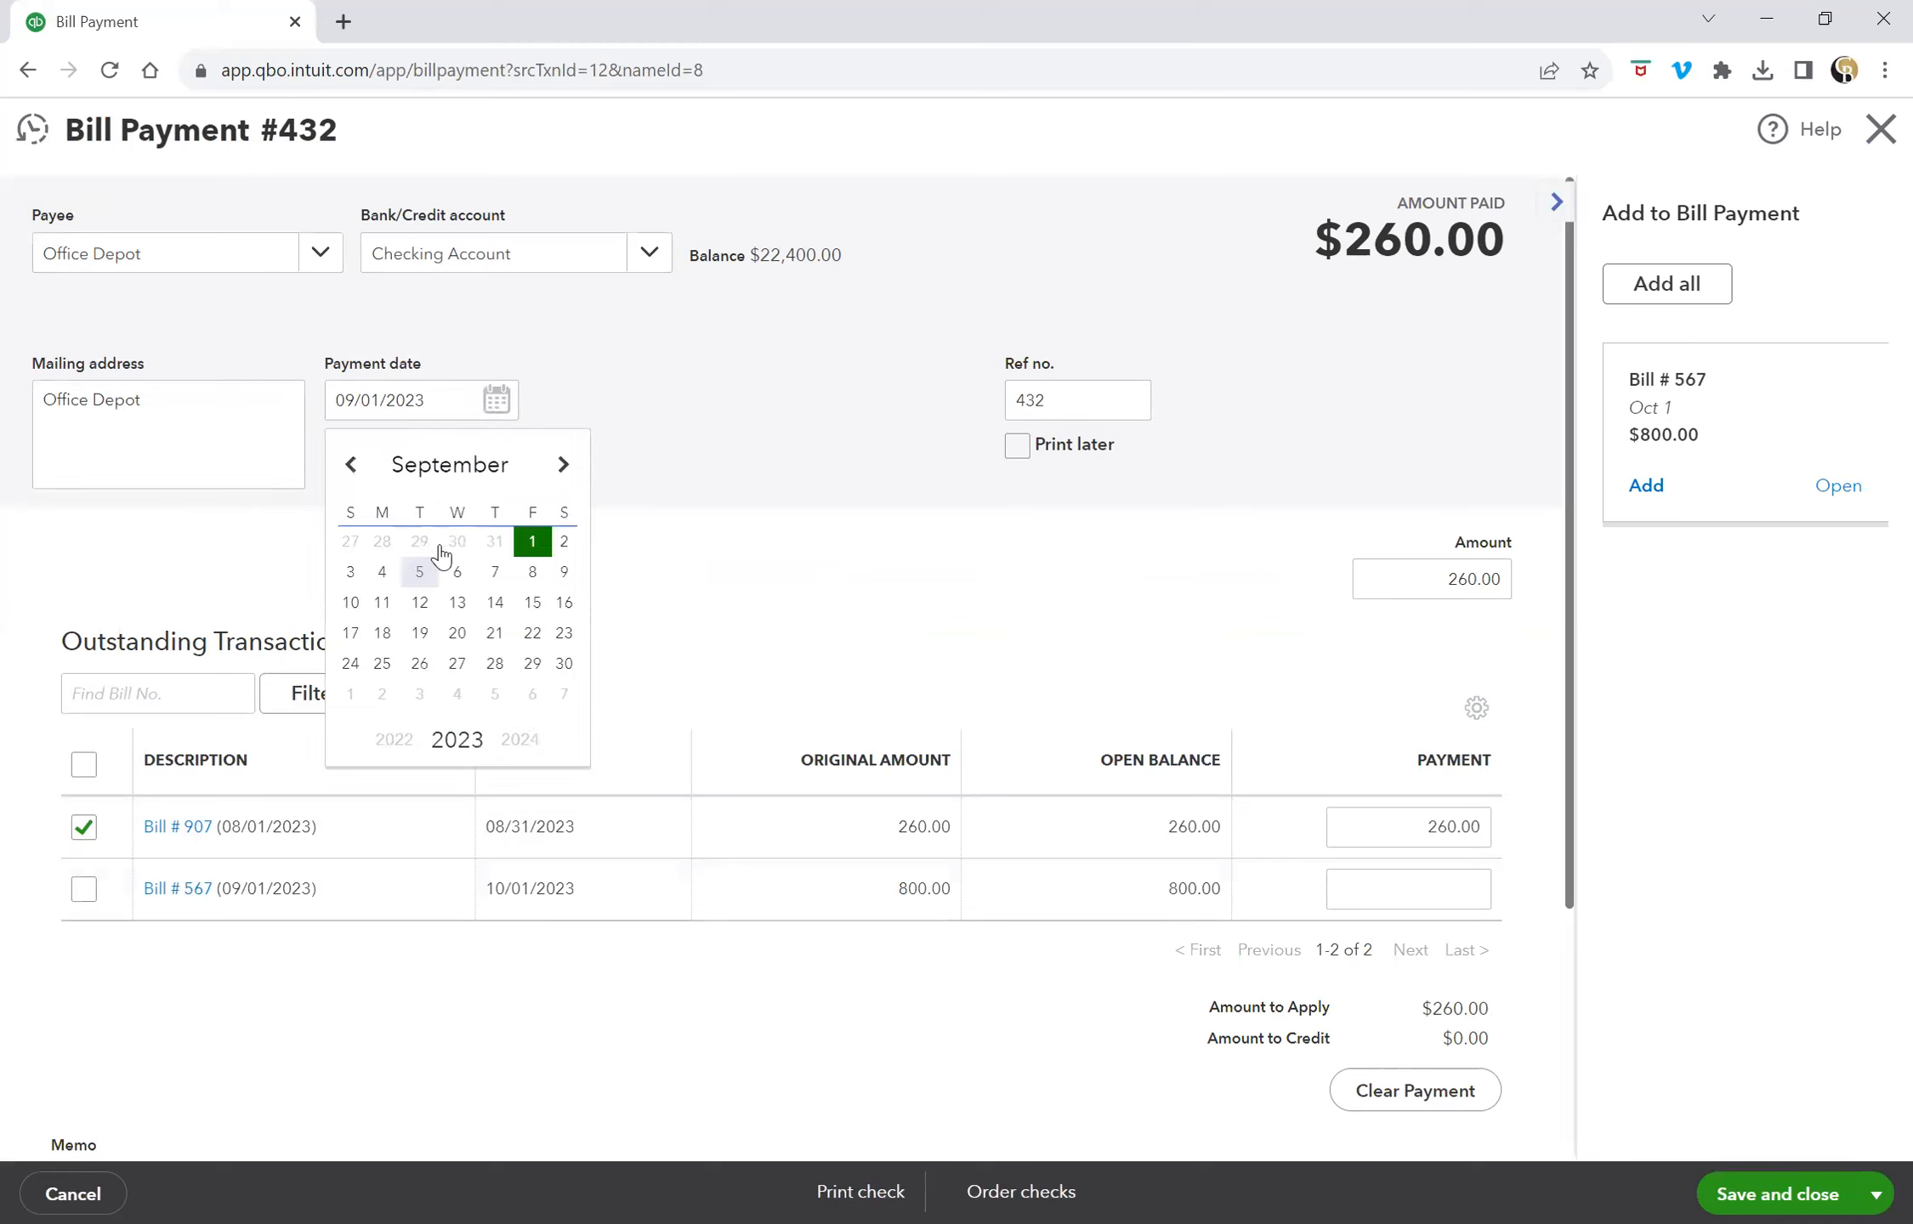
pyautogui.click(563, 542)
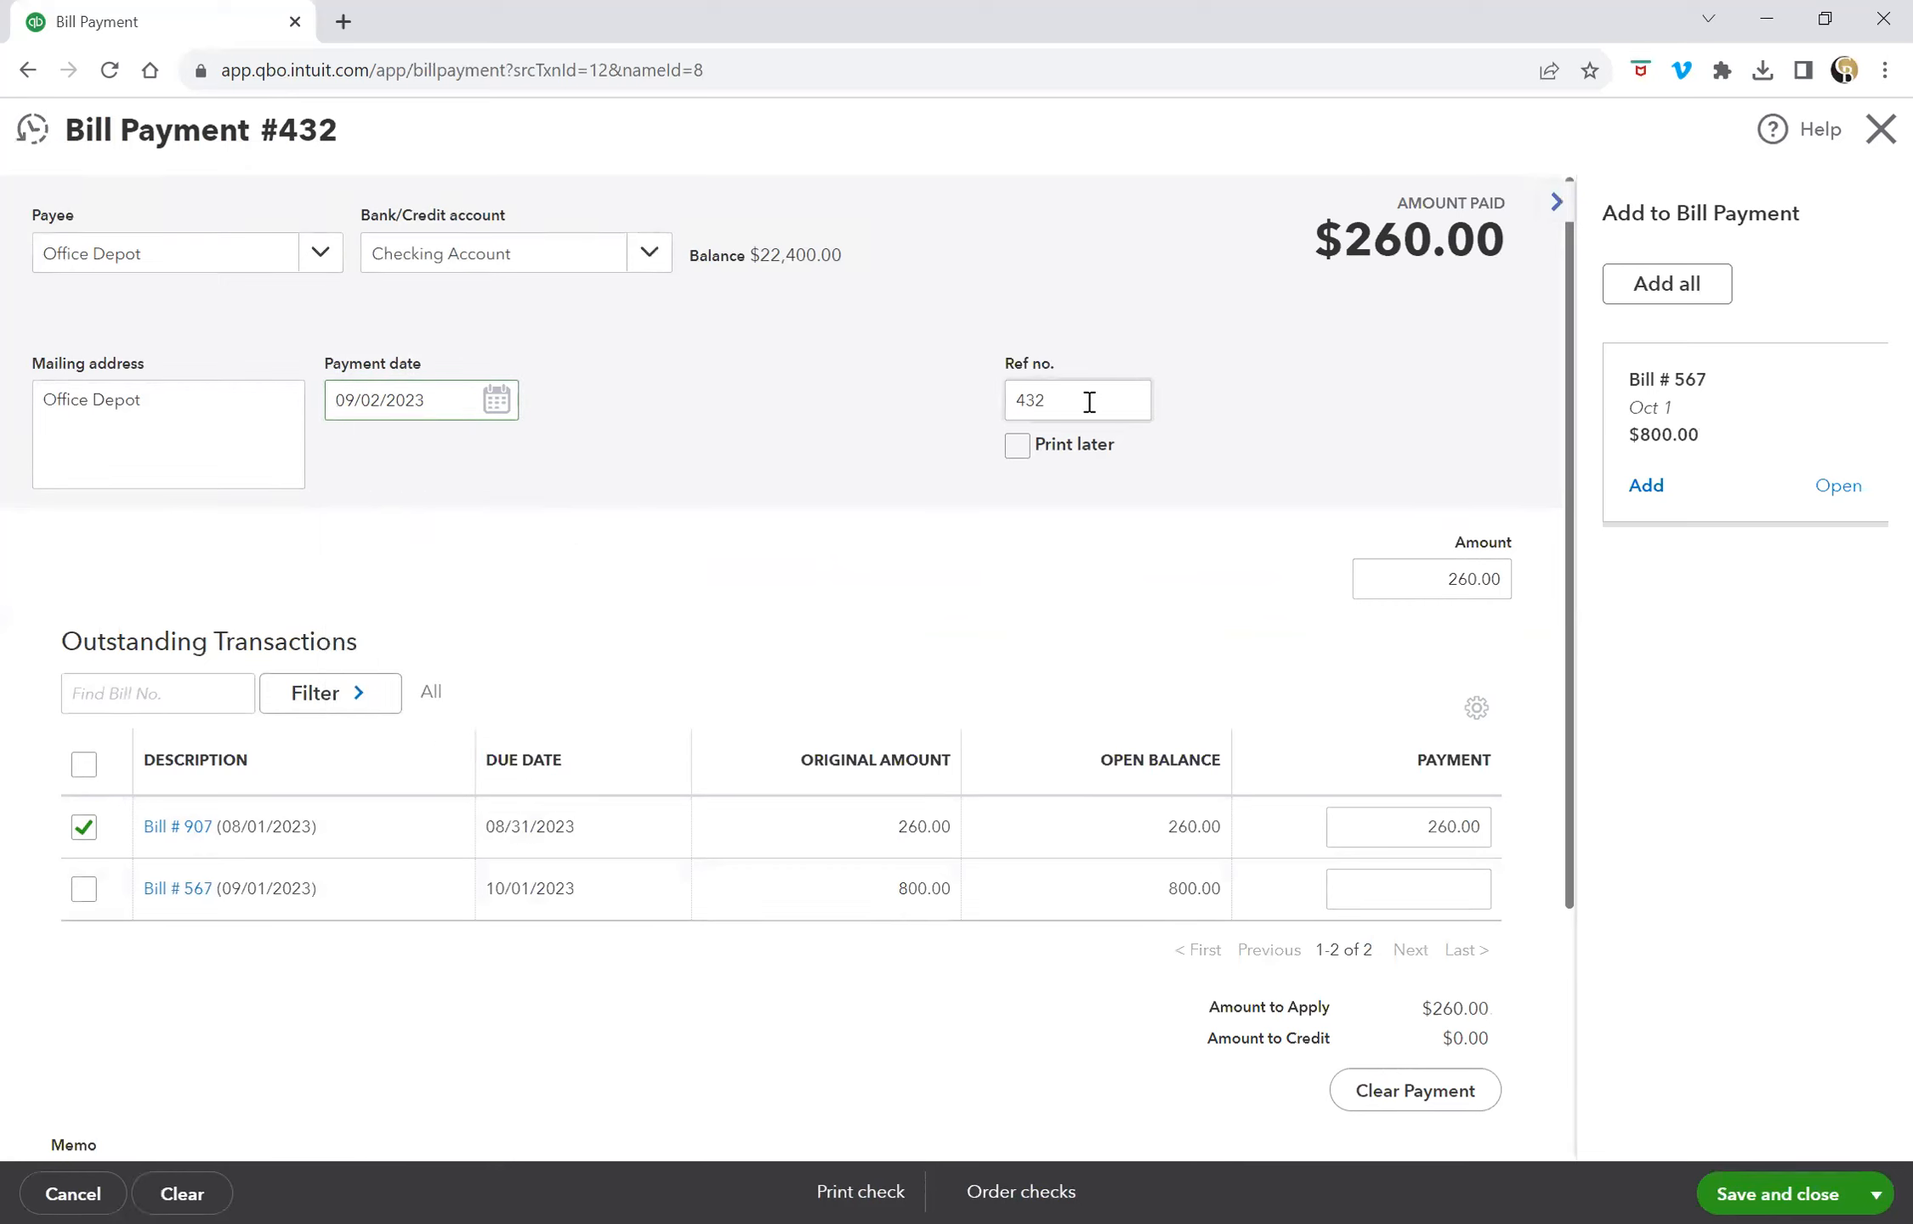
pyautogui.click(1063, 402)
pyautogui.write('1')
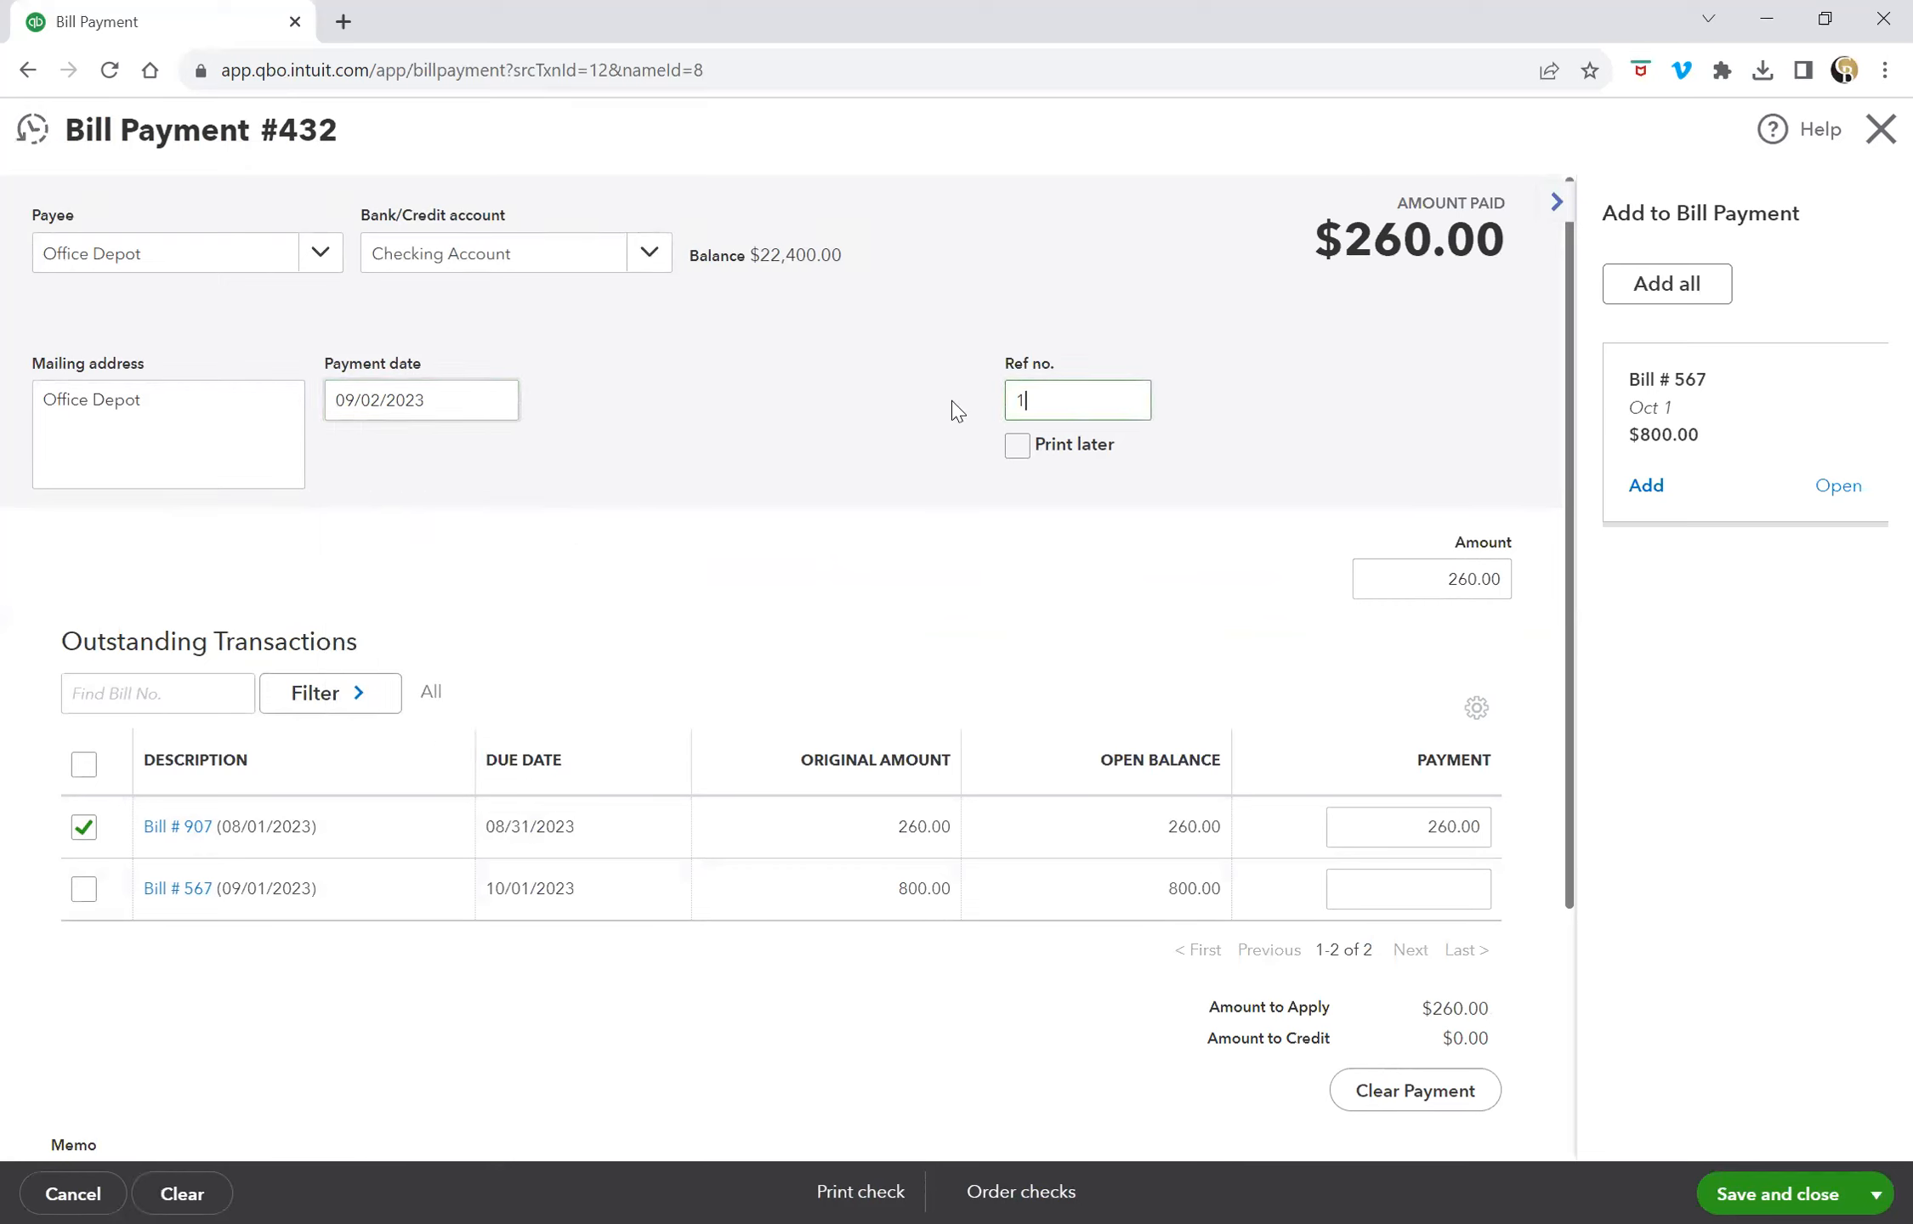
pyautogui.write('28')
pyautogui.scroll(-3, 1543, 987)
pyautogui.scroll(3, 1540, 986)
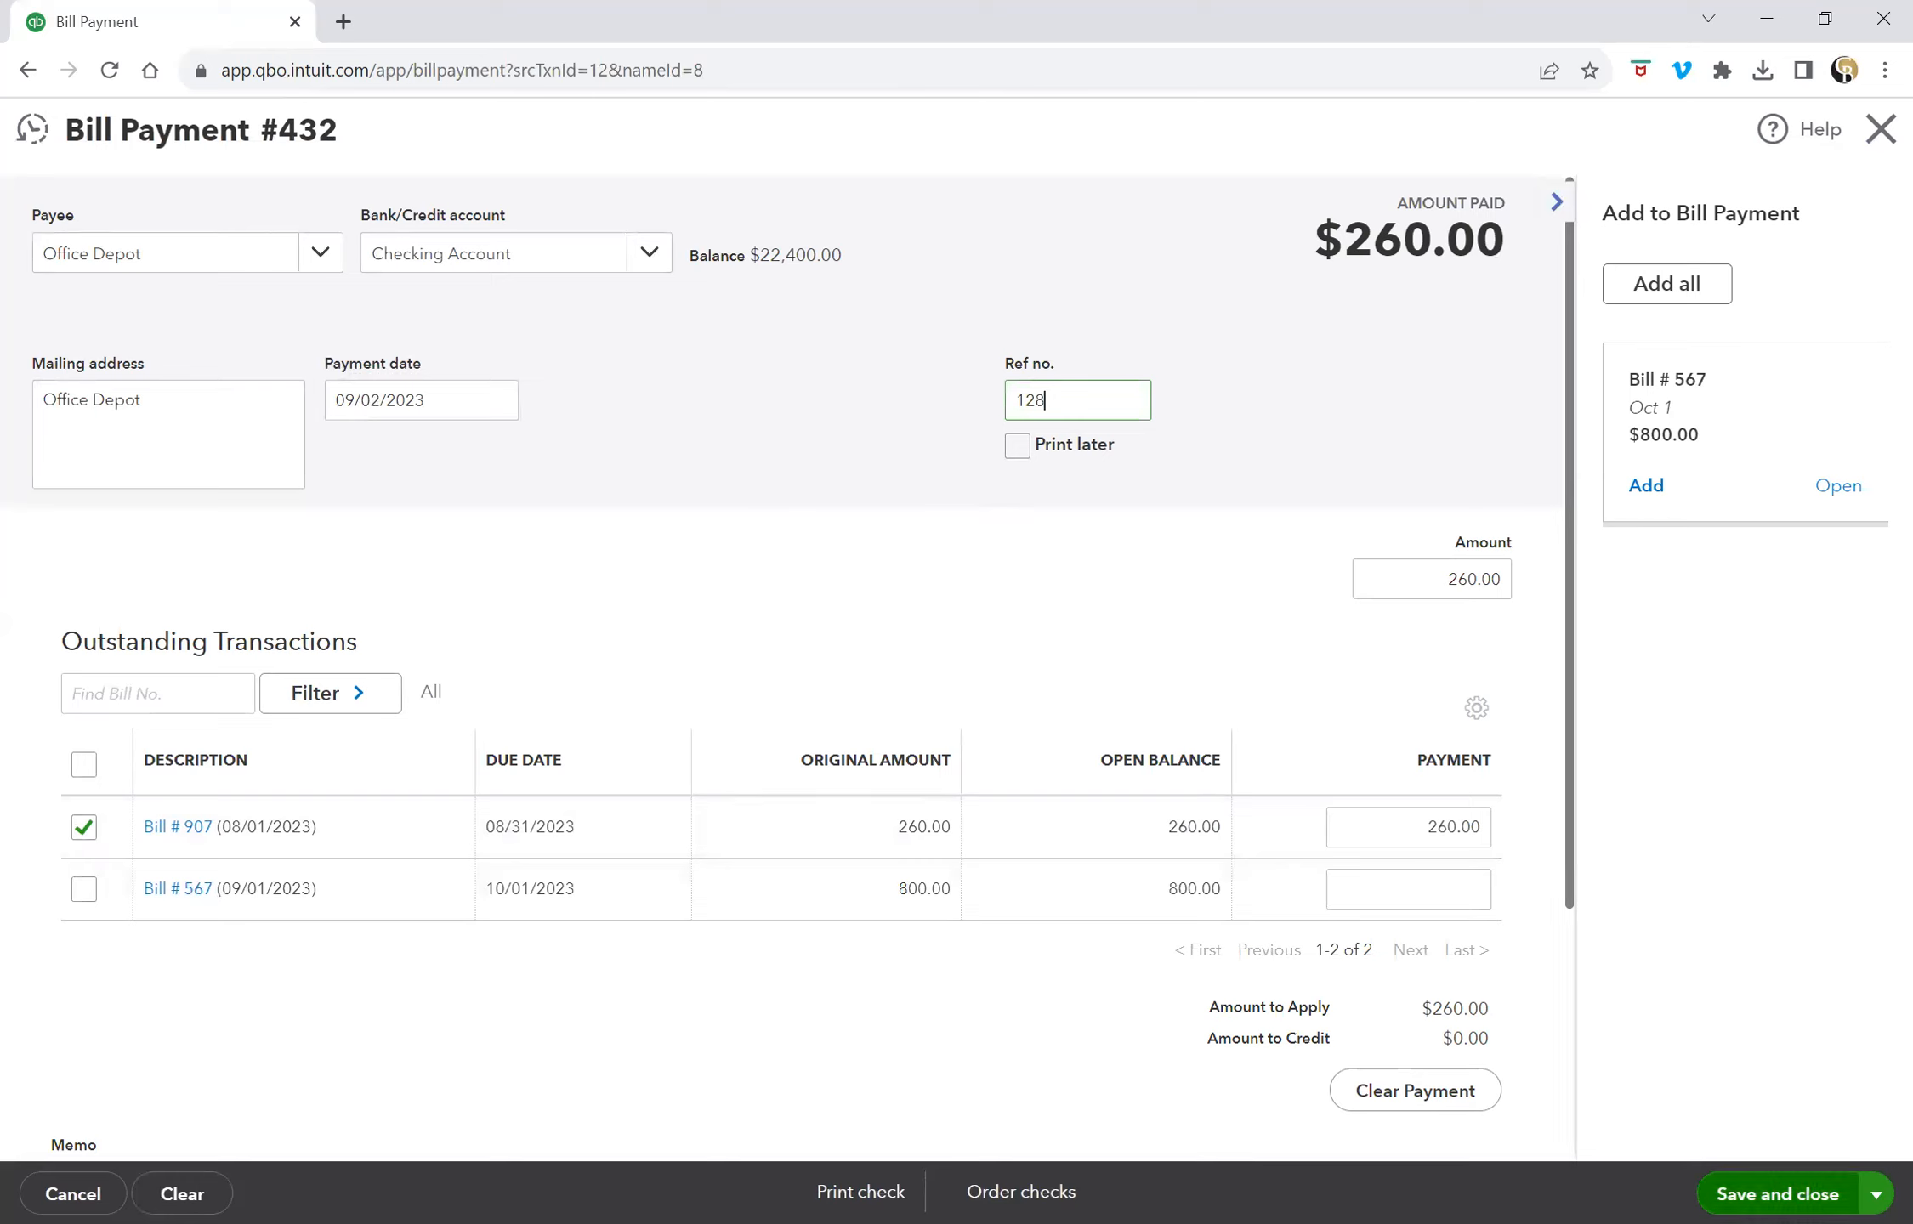
pyautogui.hotkey('ctrl', 'alt', 'd')
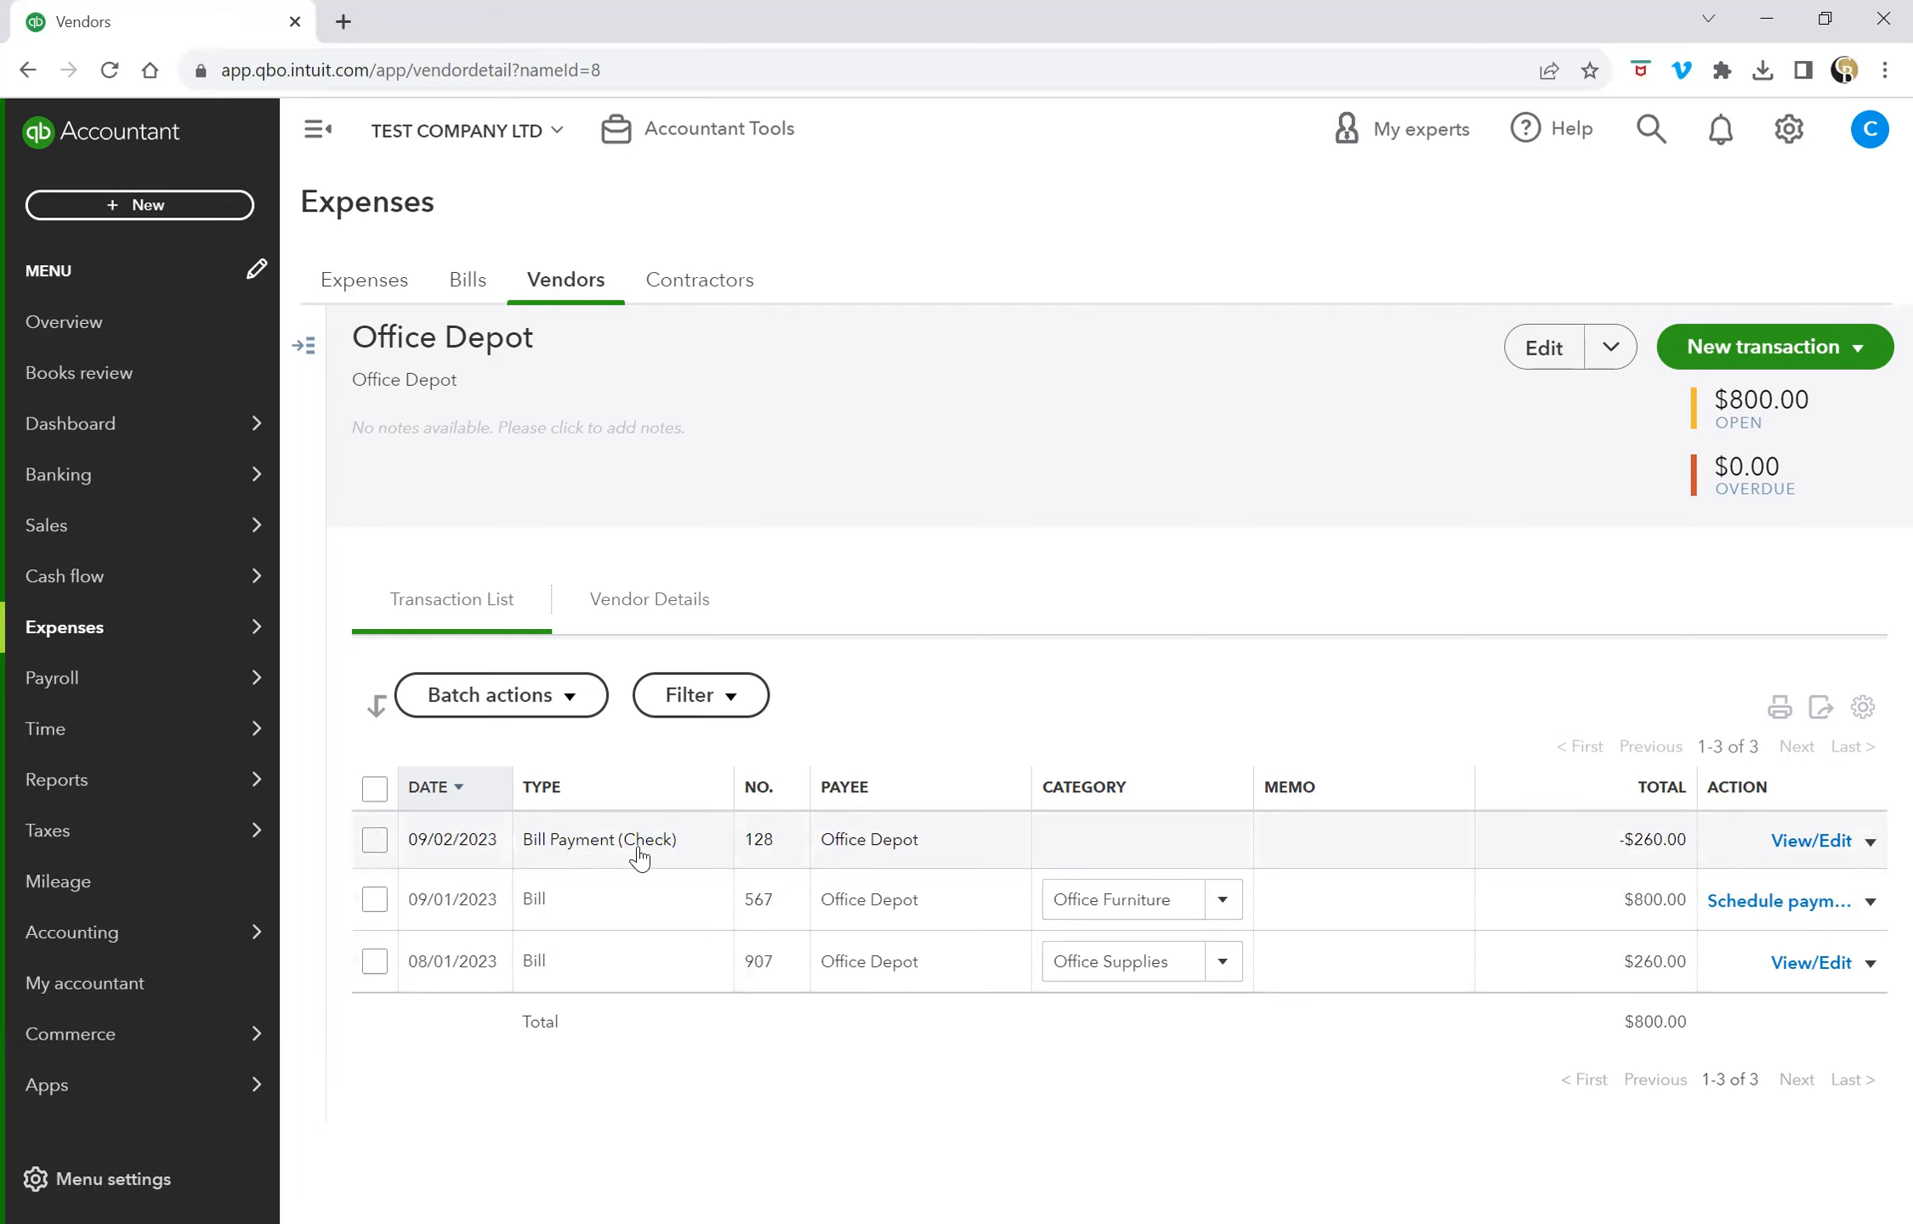
# Step: Review bill 907 and the payment linked to it, then save and close the payment
pyautogui.click(638, 974)
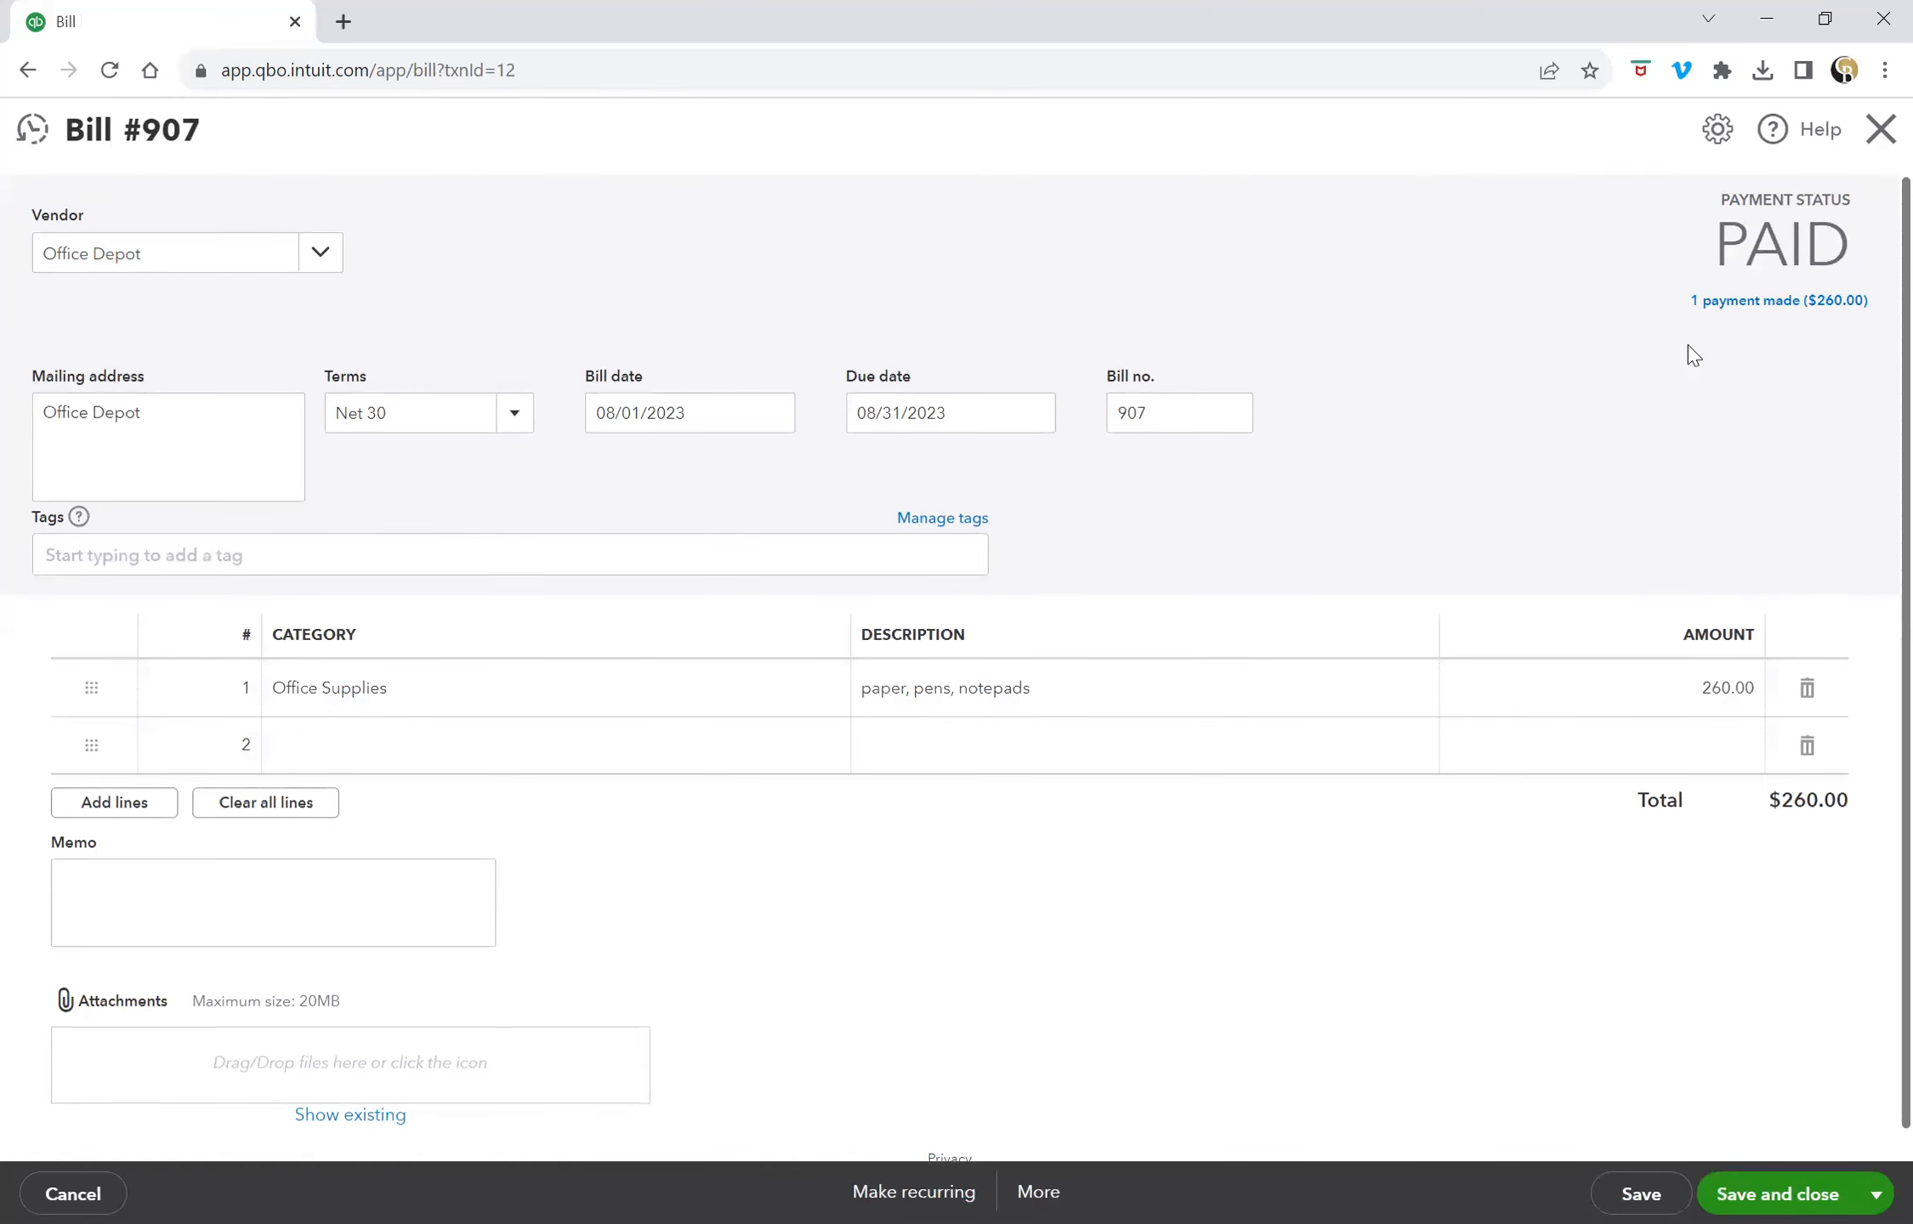
pyautogui.click(1758, 308)
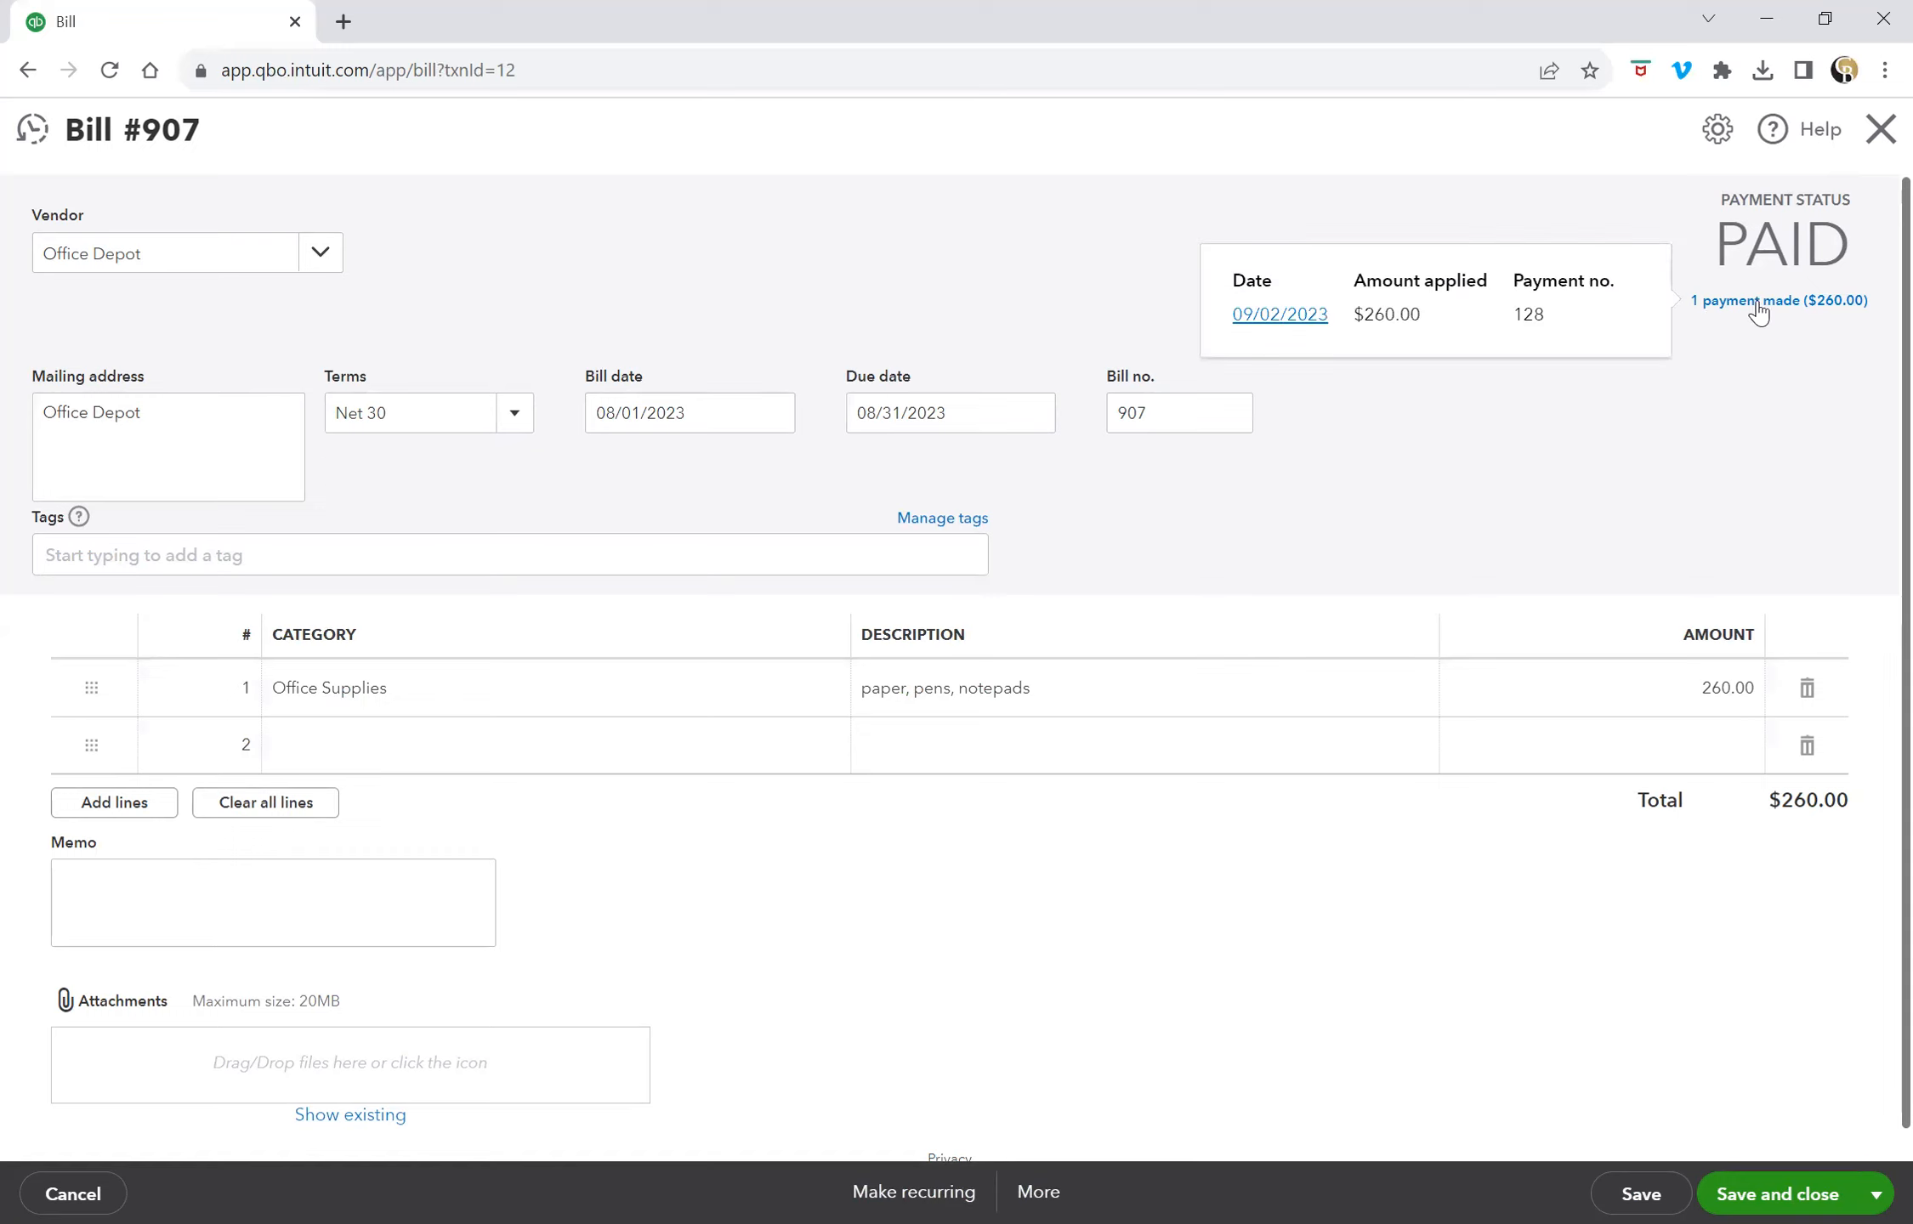
pyautogui.click(1270, 316)
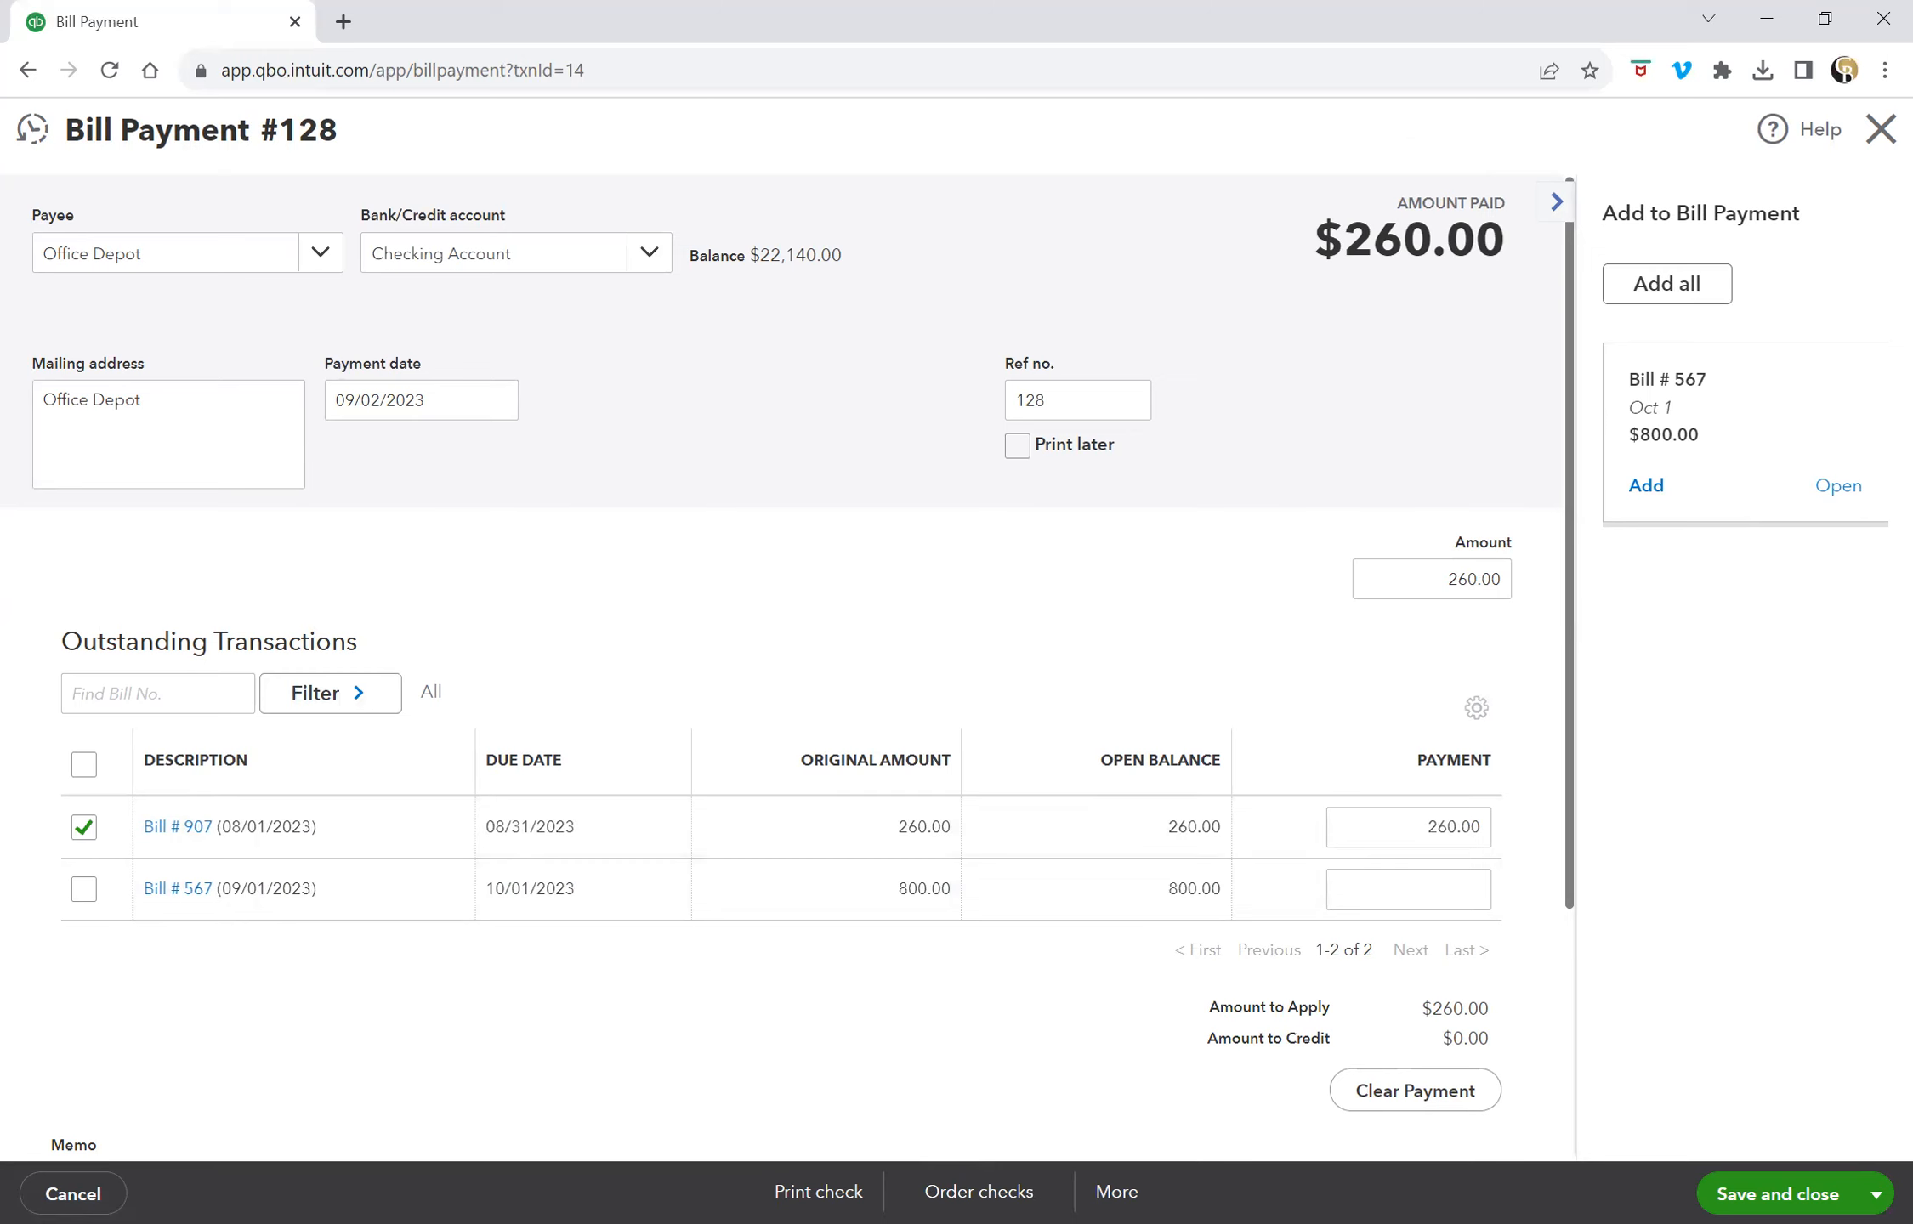
pyautogui.click(1777, 1194)
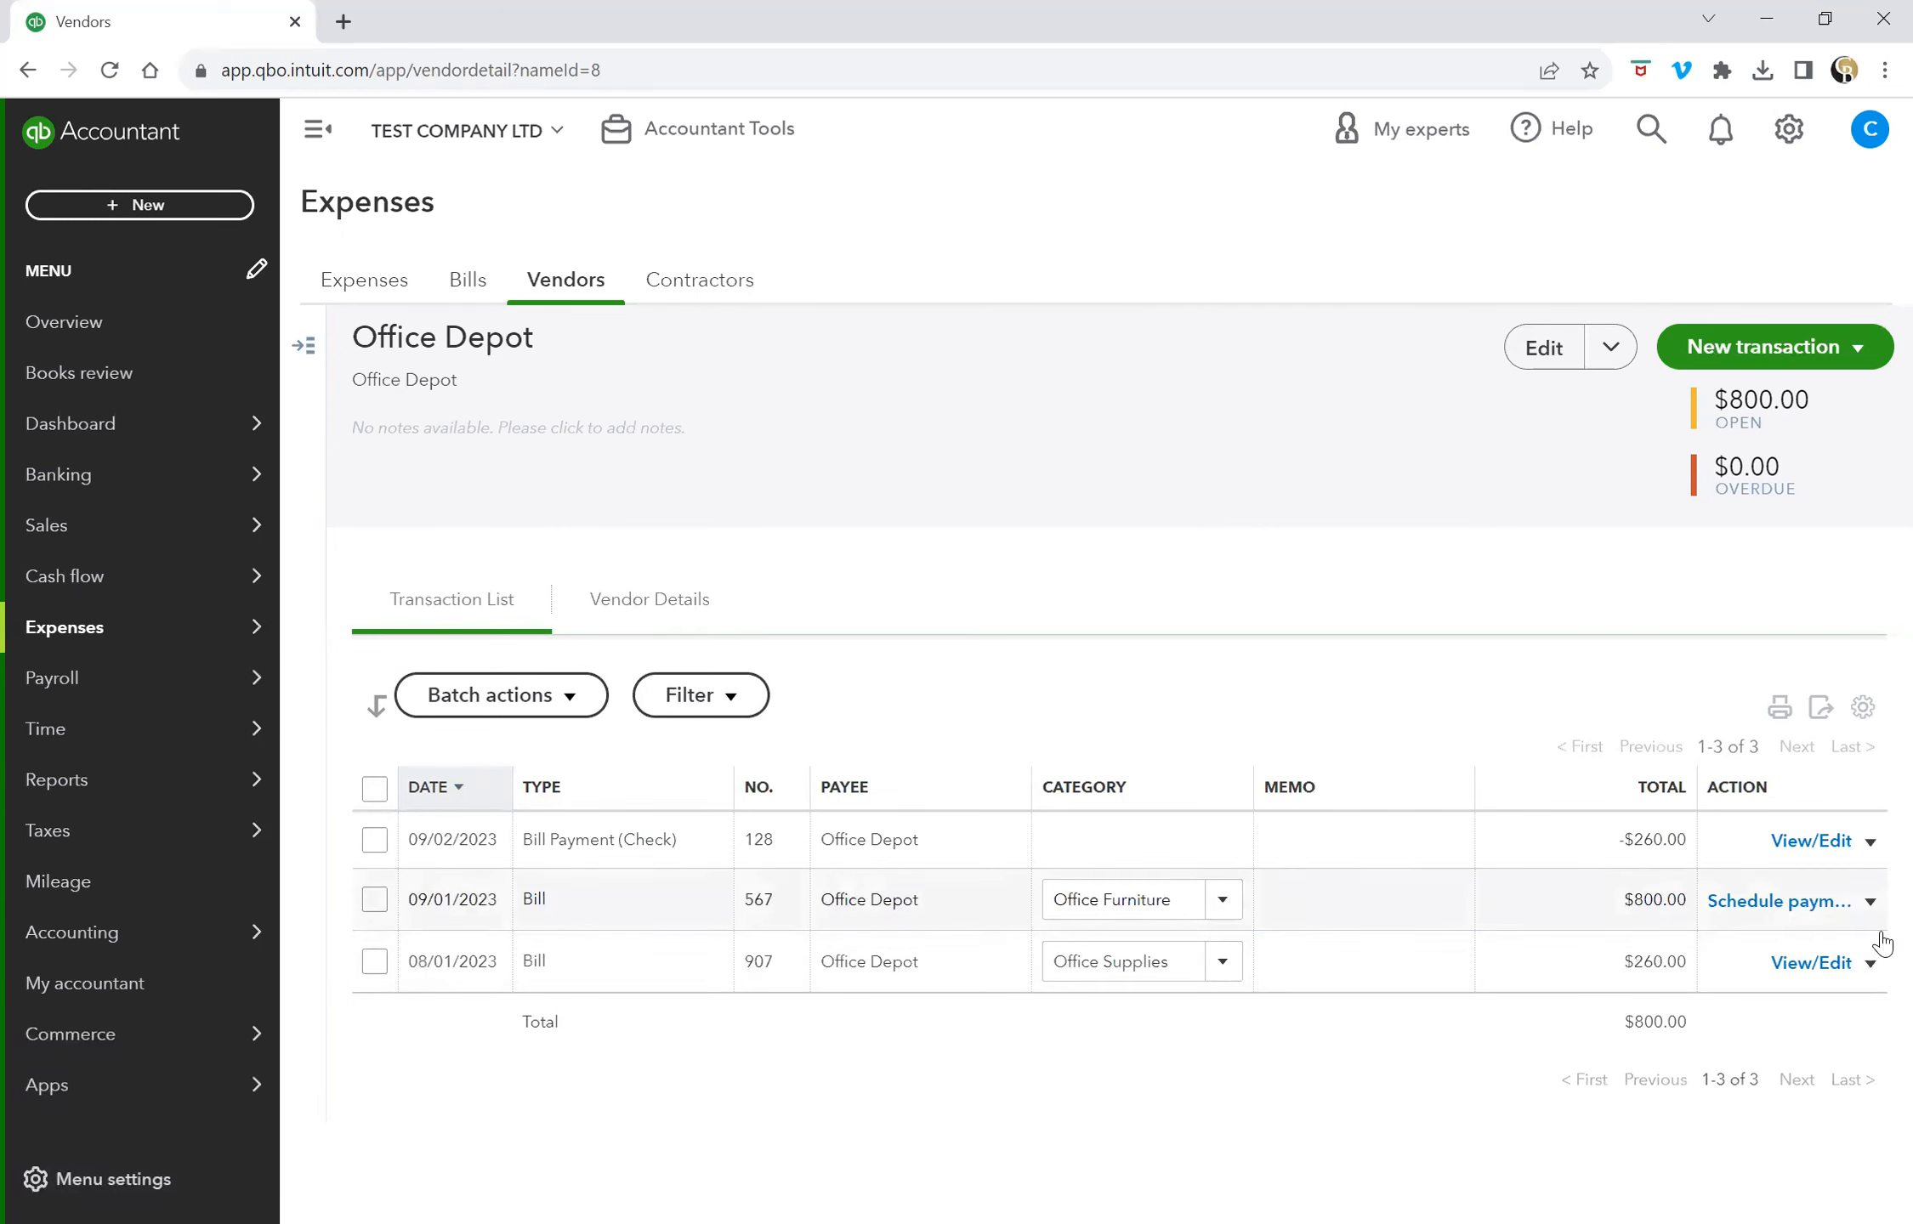
# Step: Start paying bills from the Checking Account and select Office Depot bill 567
pyautogui.click(1870, 901)
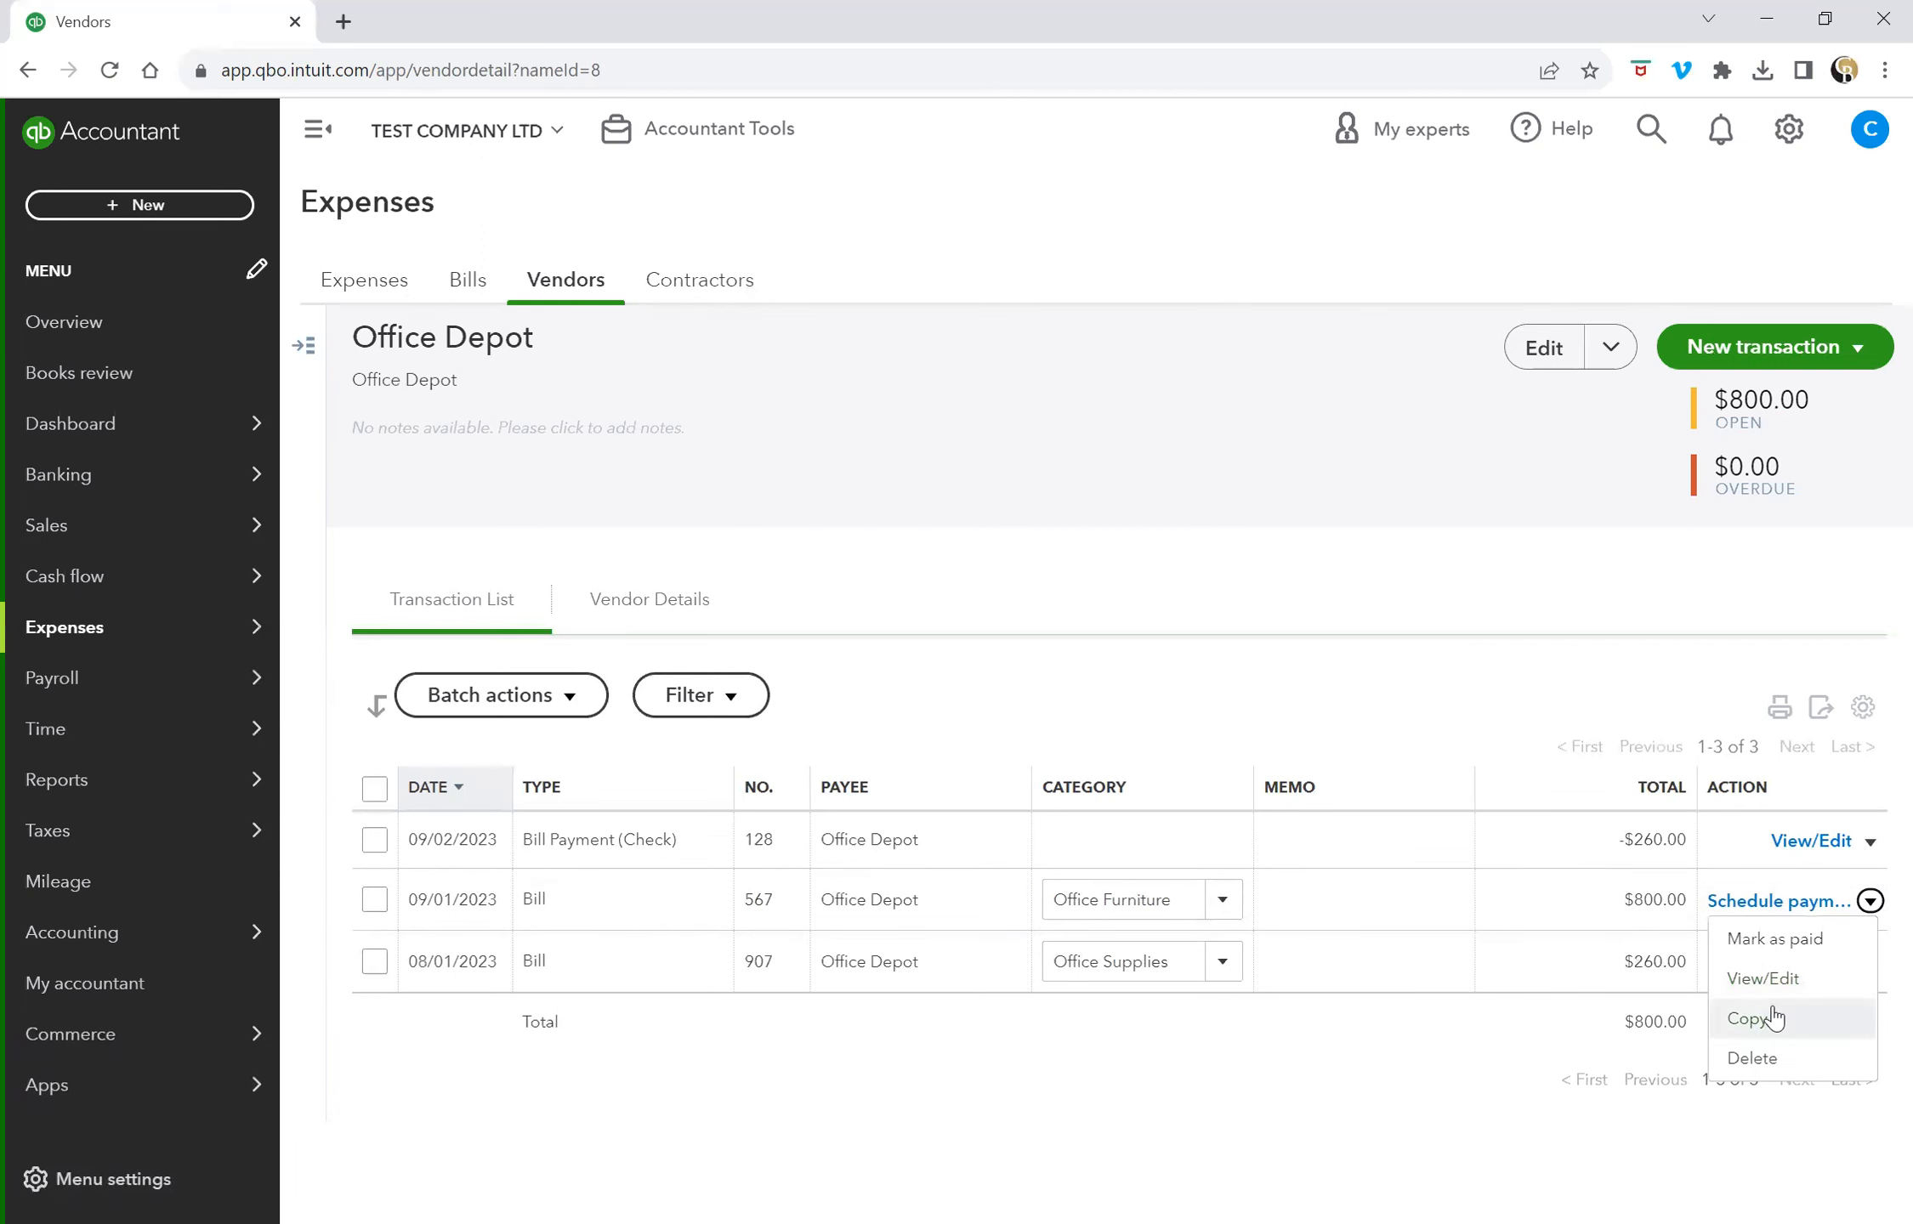
pyautogui.click(170, 205)
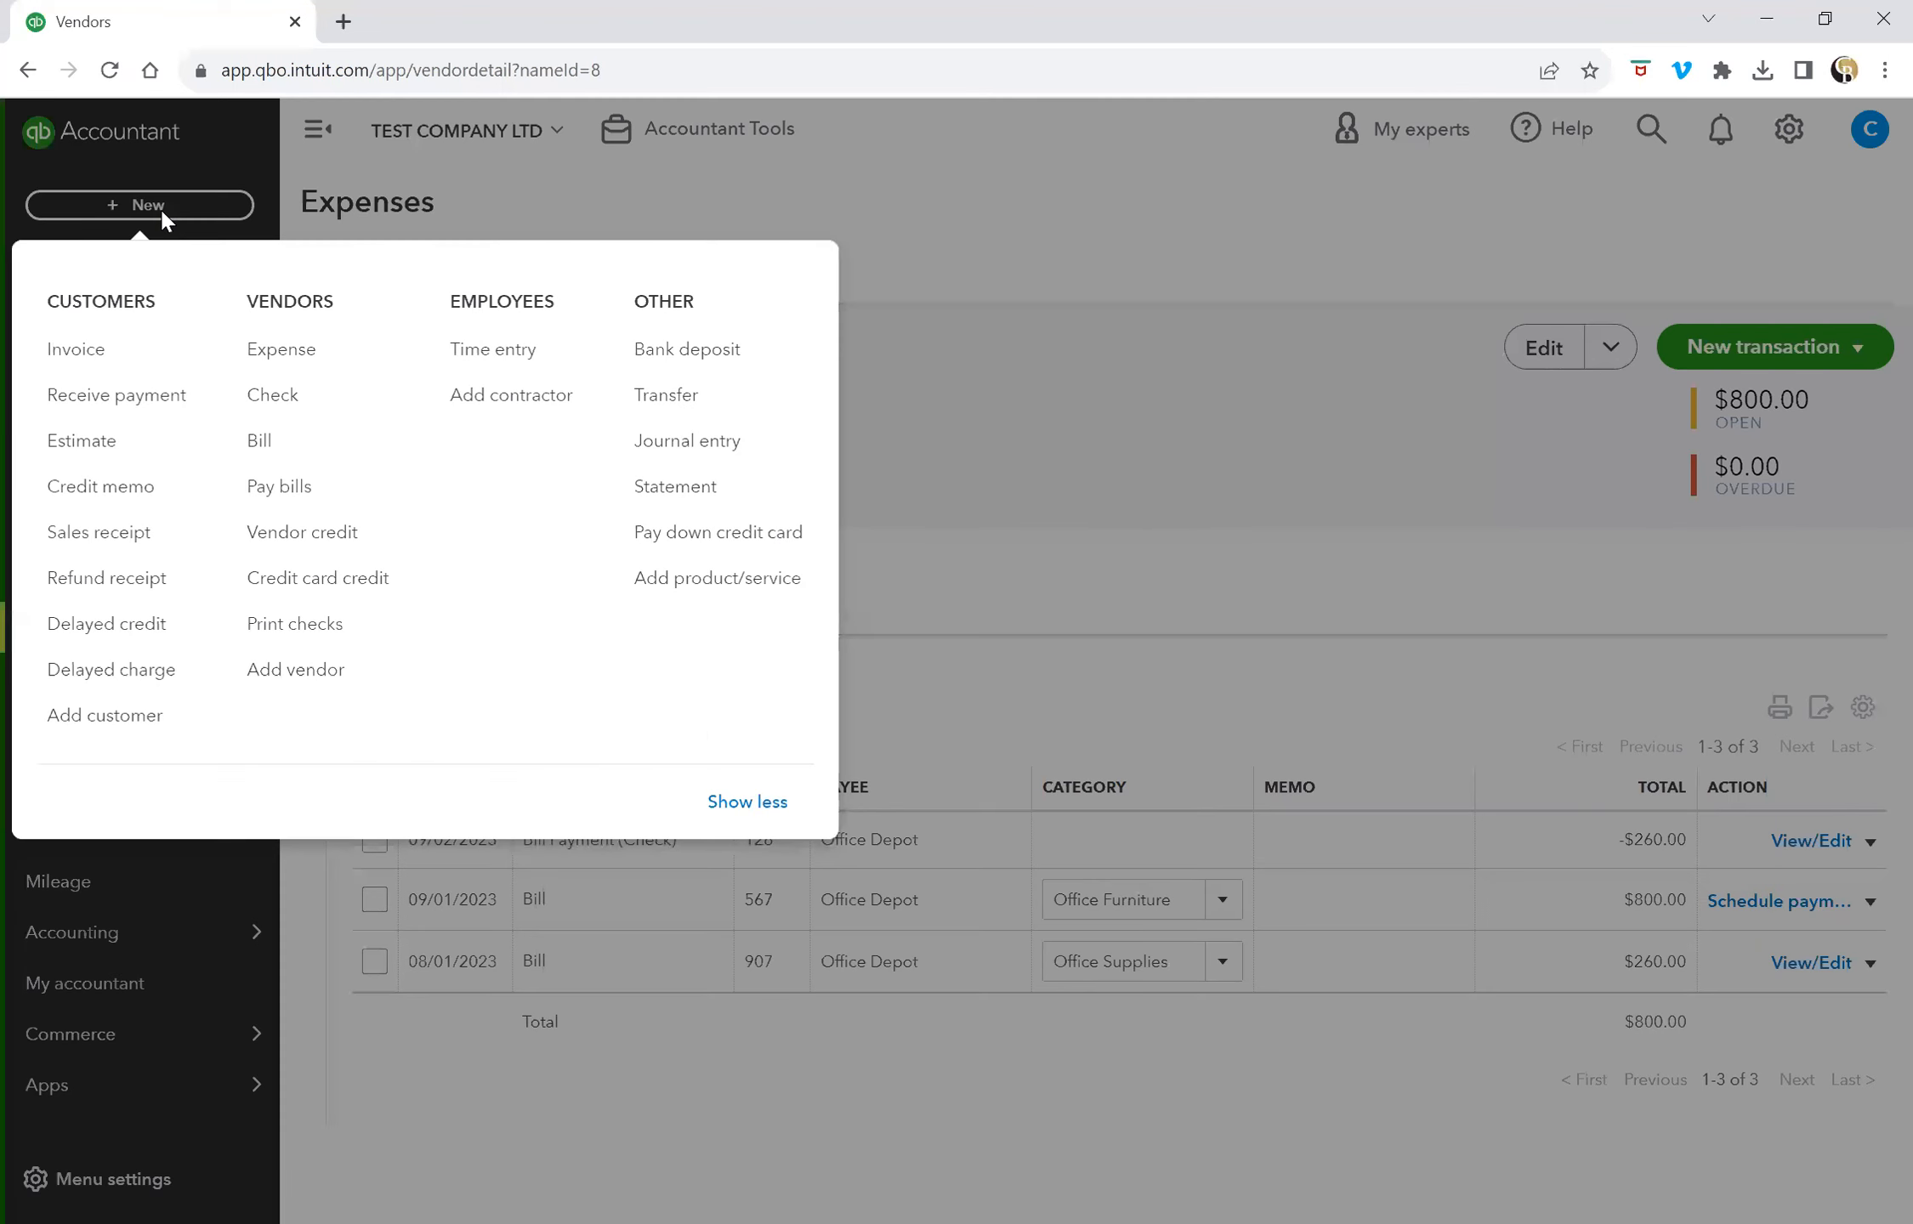
pyautogui.click(295, 484)
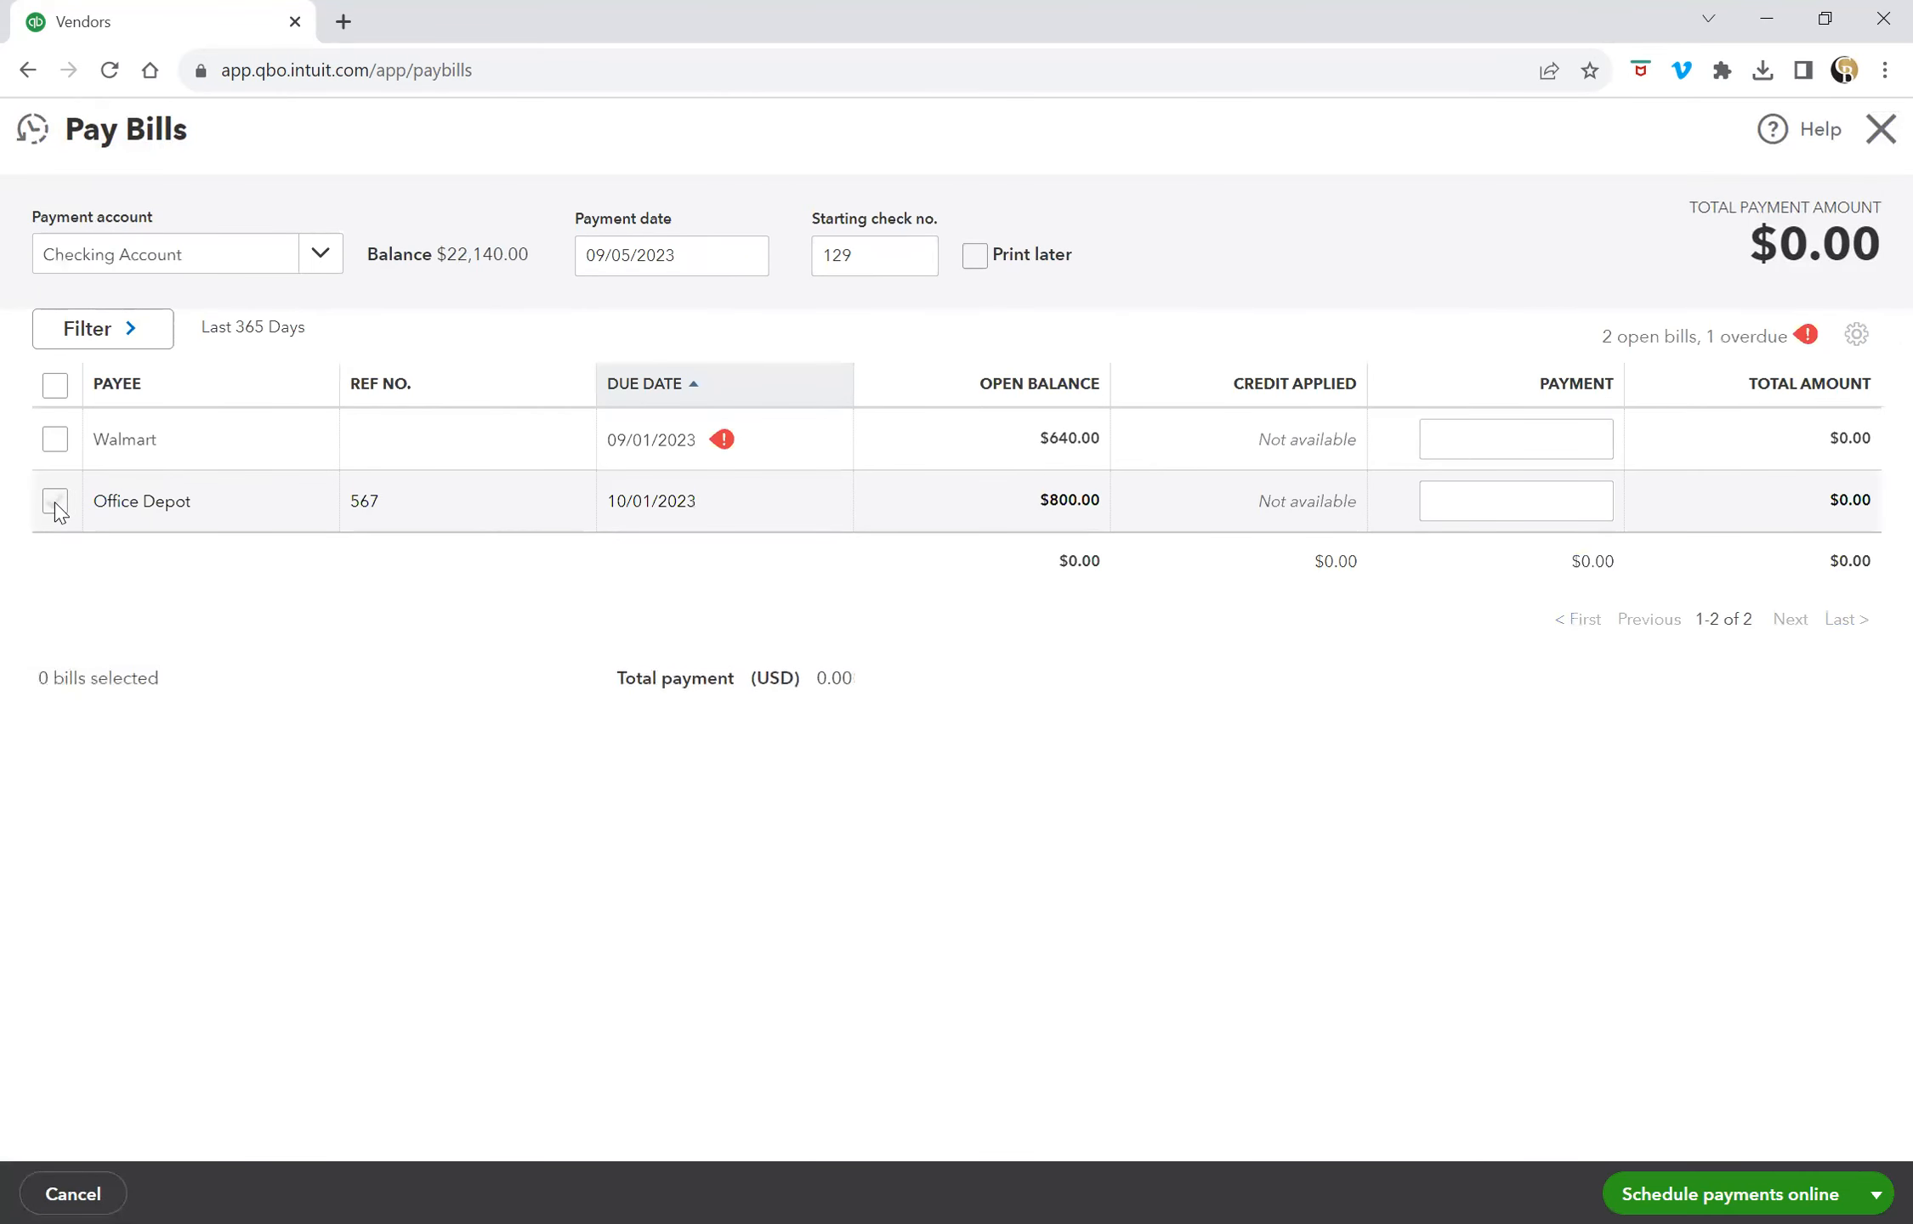
pyautogui.click(55, 500)
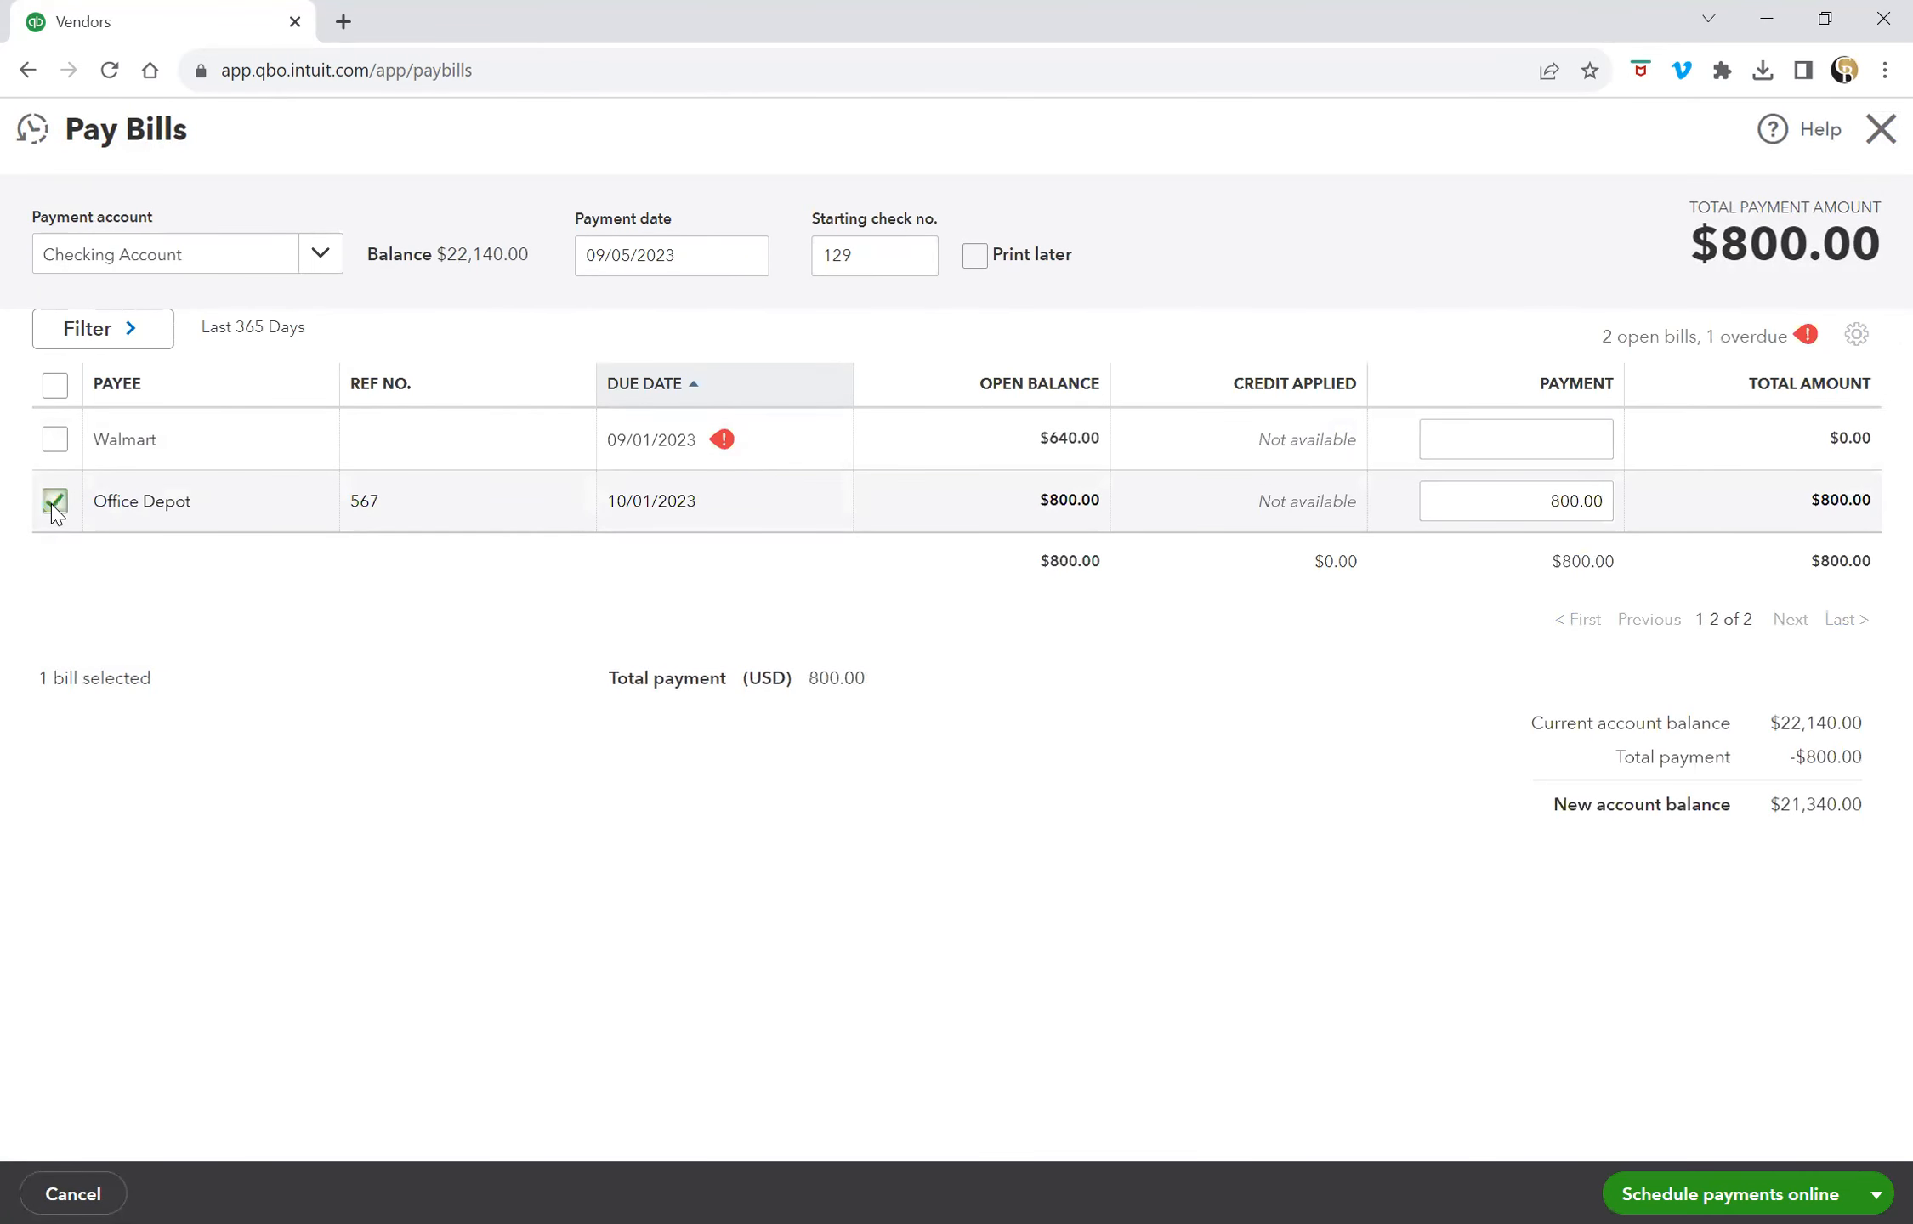
# Step: Set the payment for Office Depot bill 567 to 400, and save and close the bill payment
pyautogui.moveTo(1486, 492); pyautogui.dragTo(1609, 495)
pyautogui.write('4')
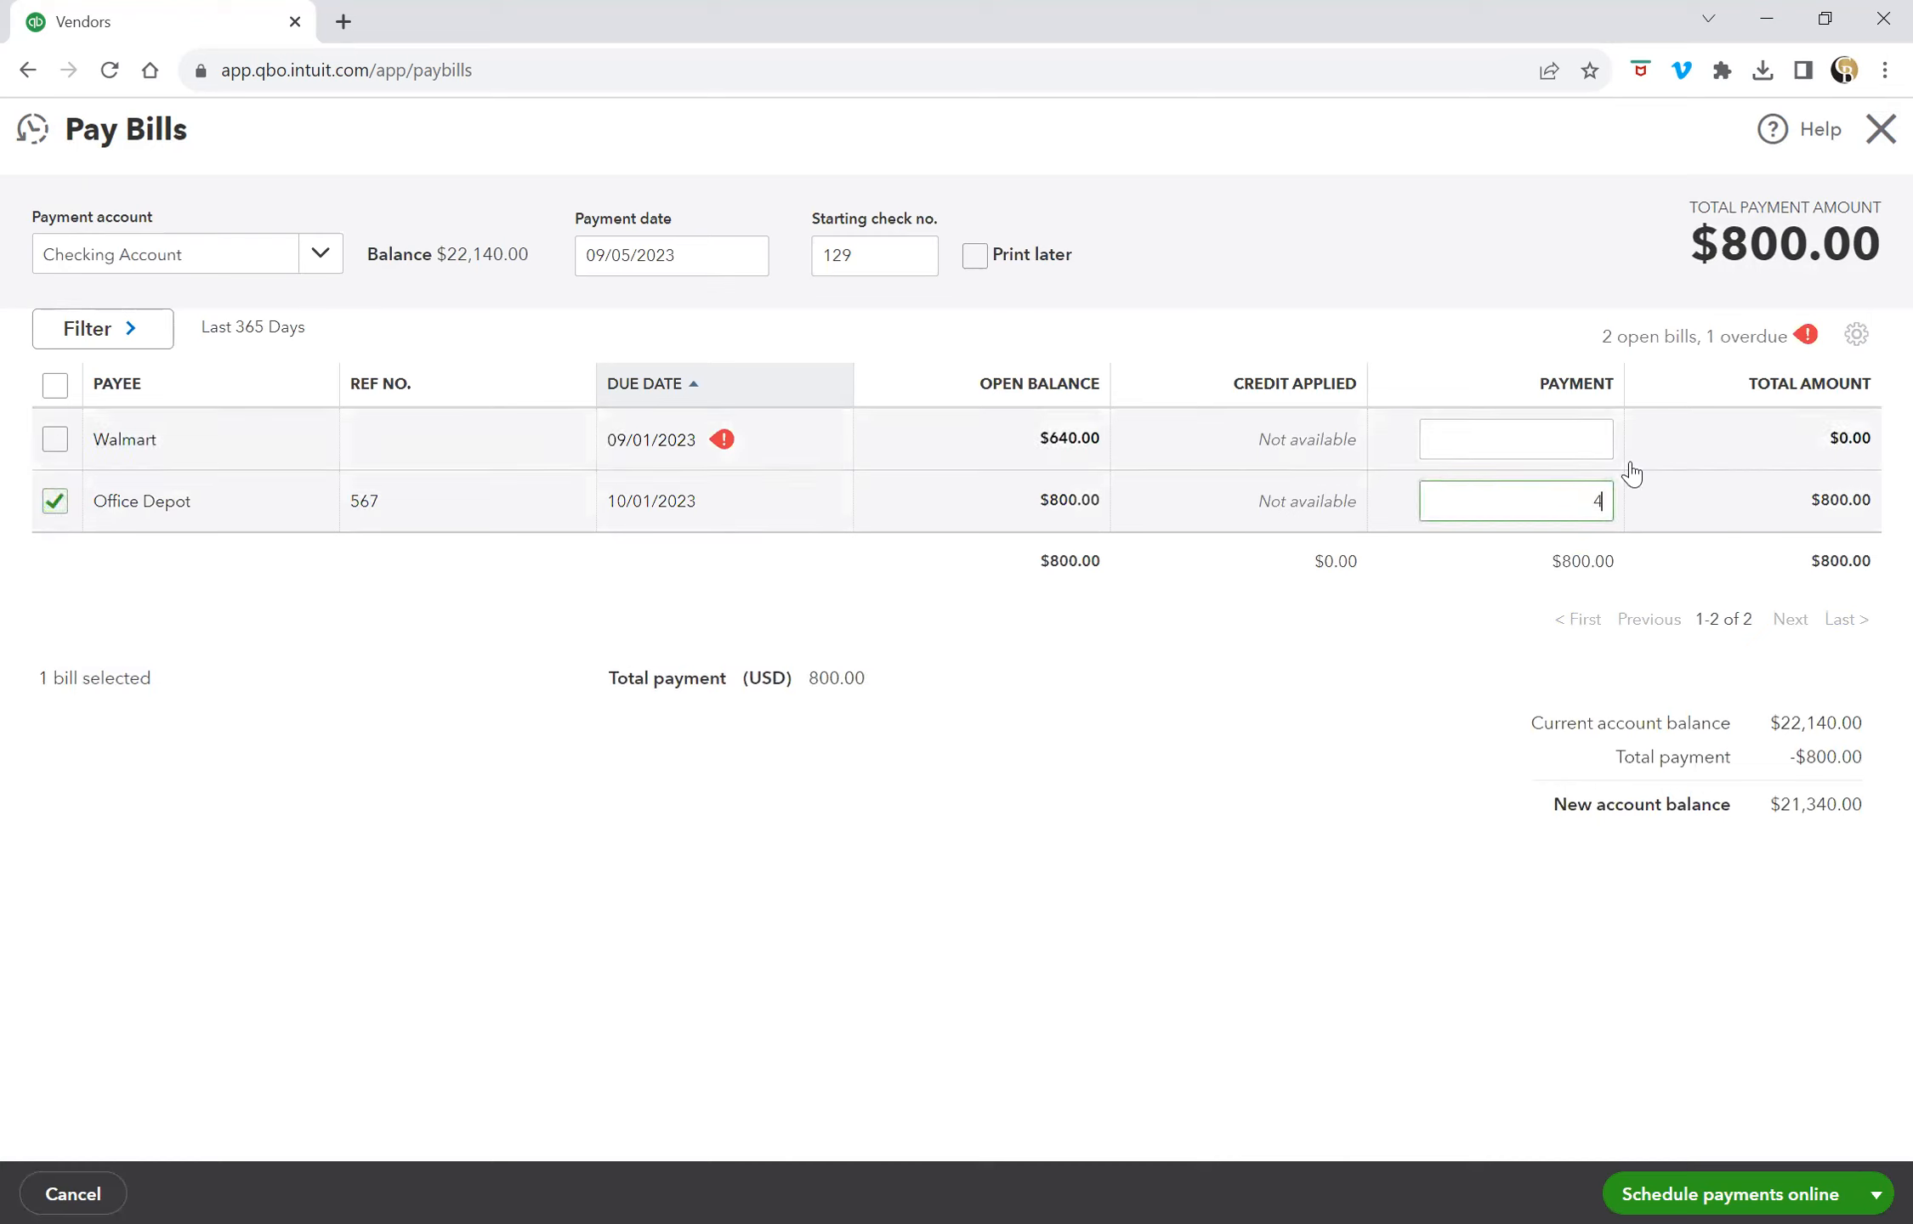
pyautogui.write('00')
pyautogui.press('Tab')
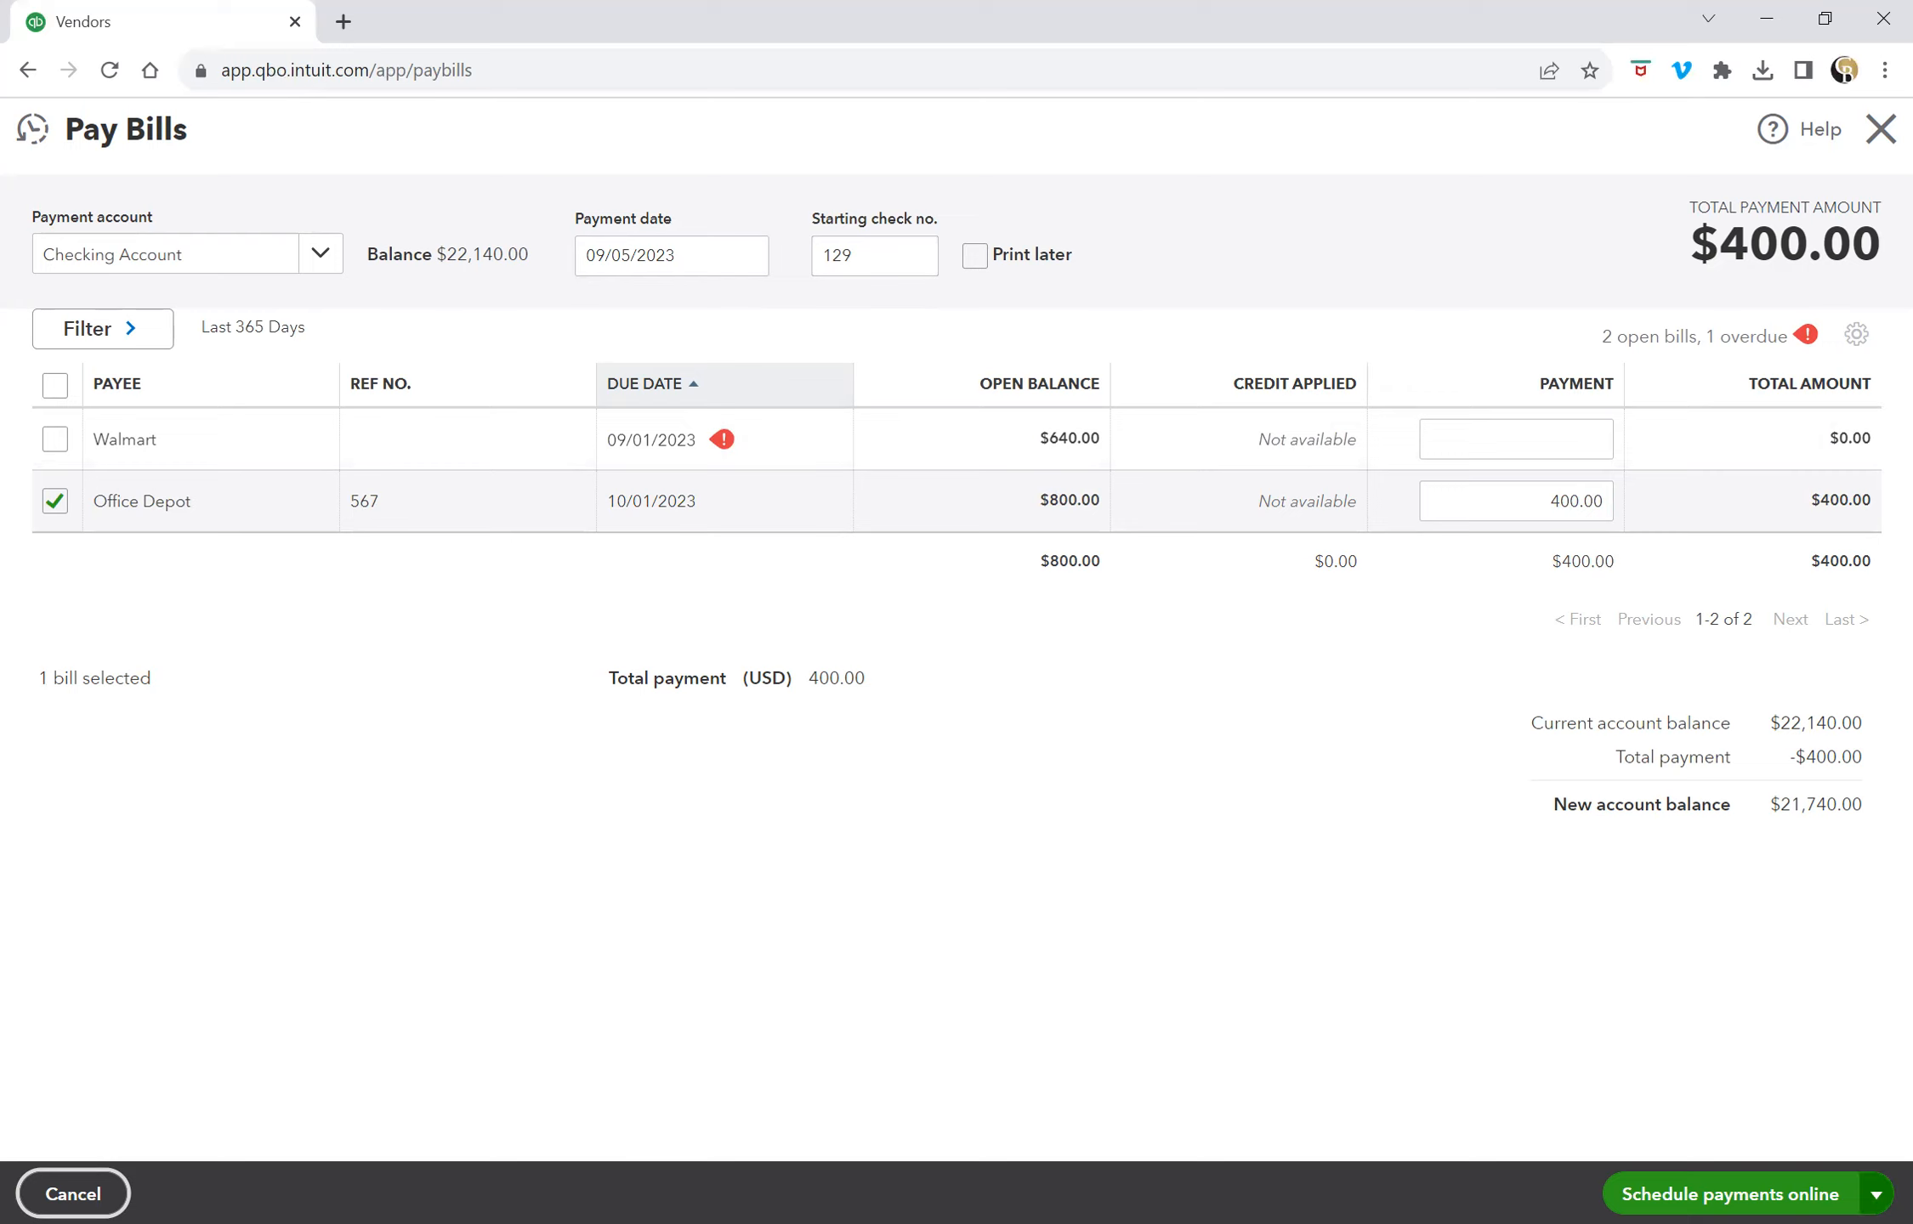
pyautogui.click(1875, 1195)
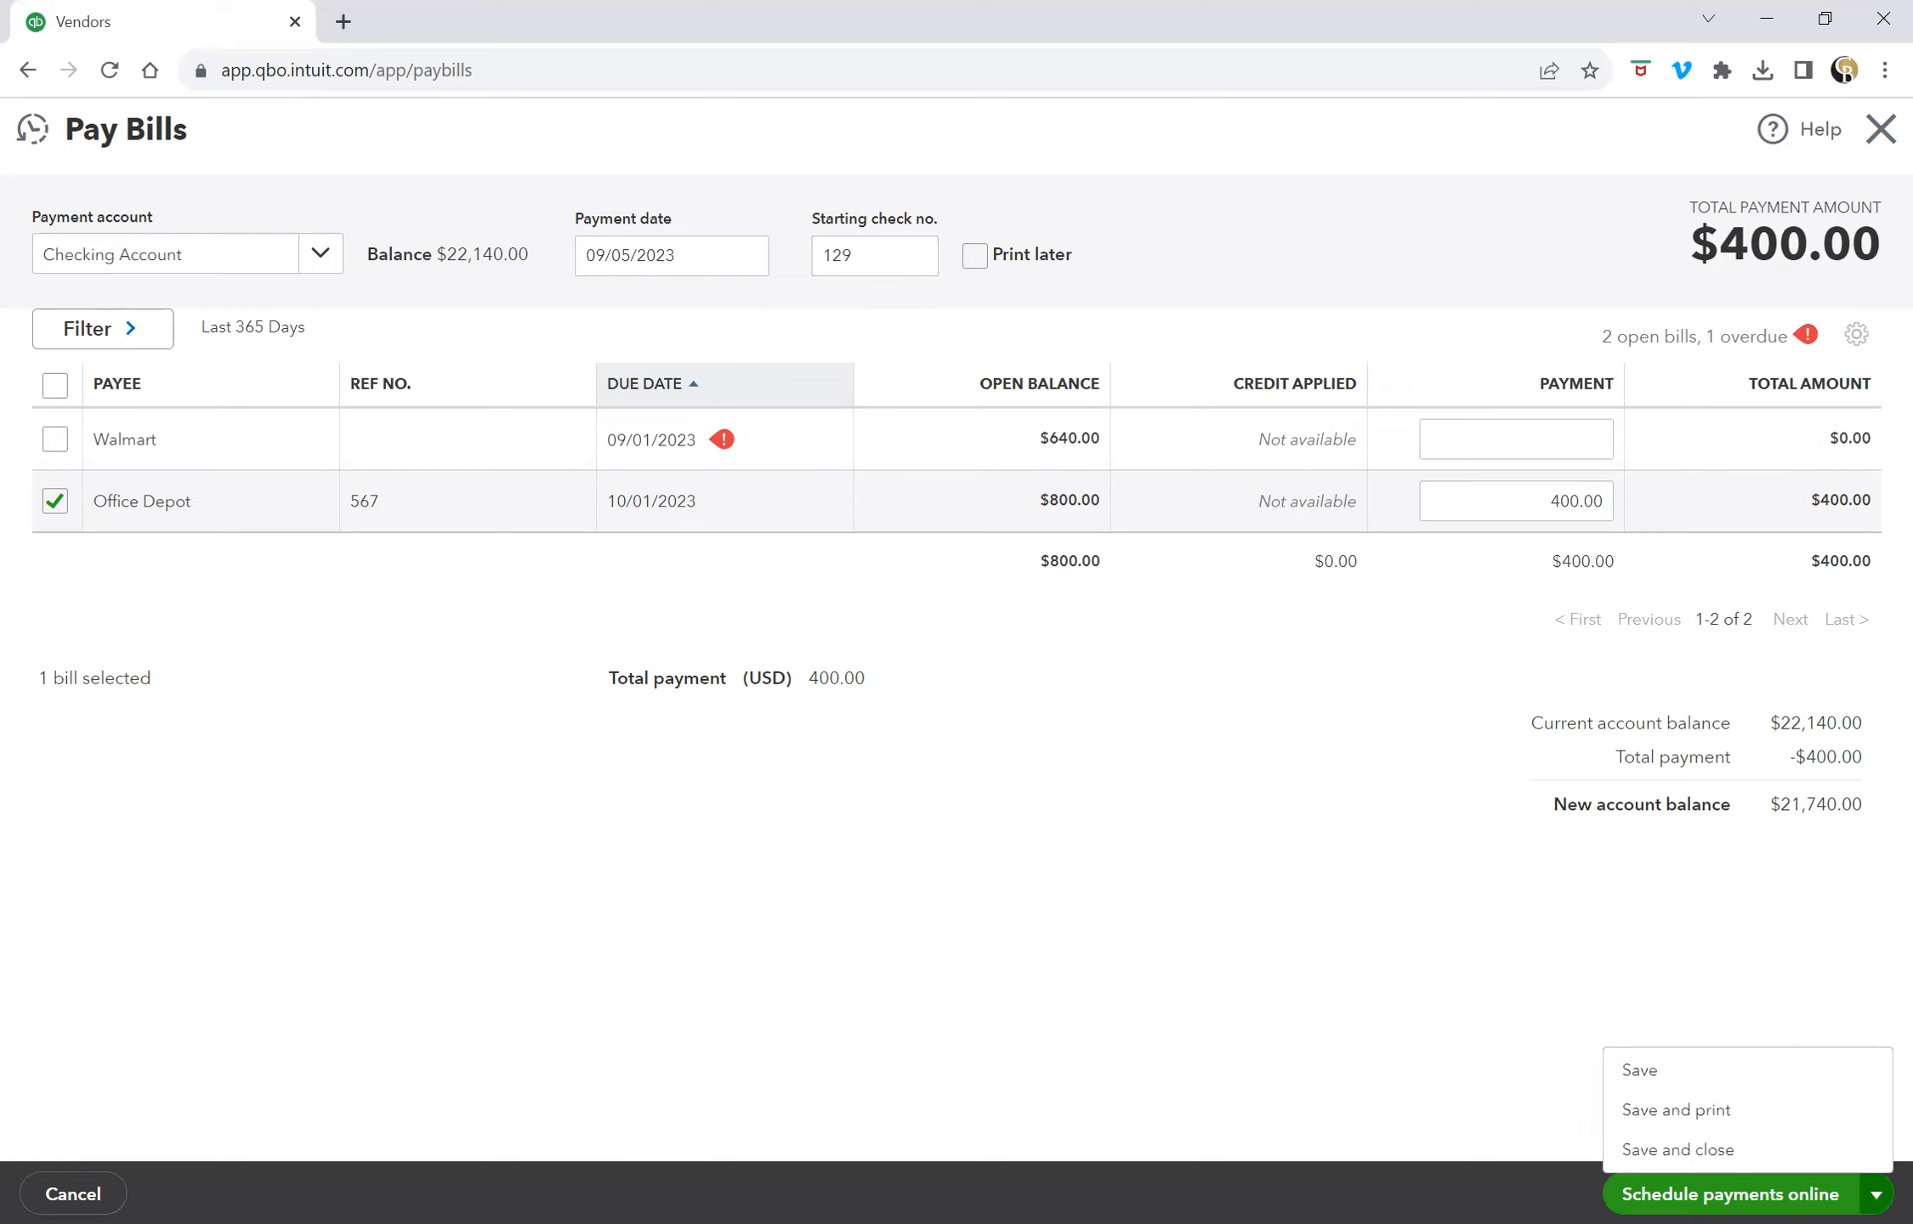
pyautogui.click(1774, 1169)
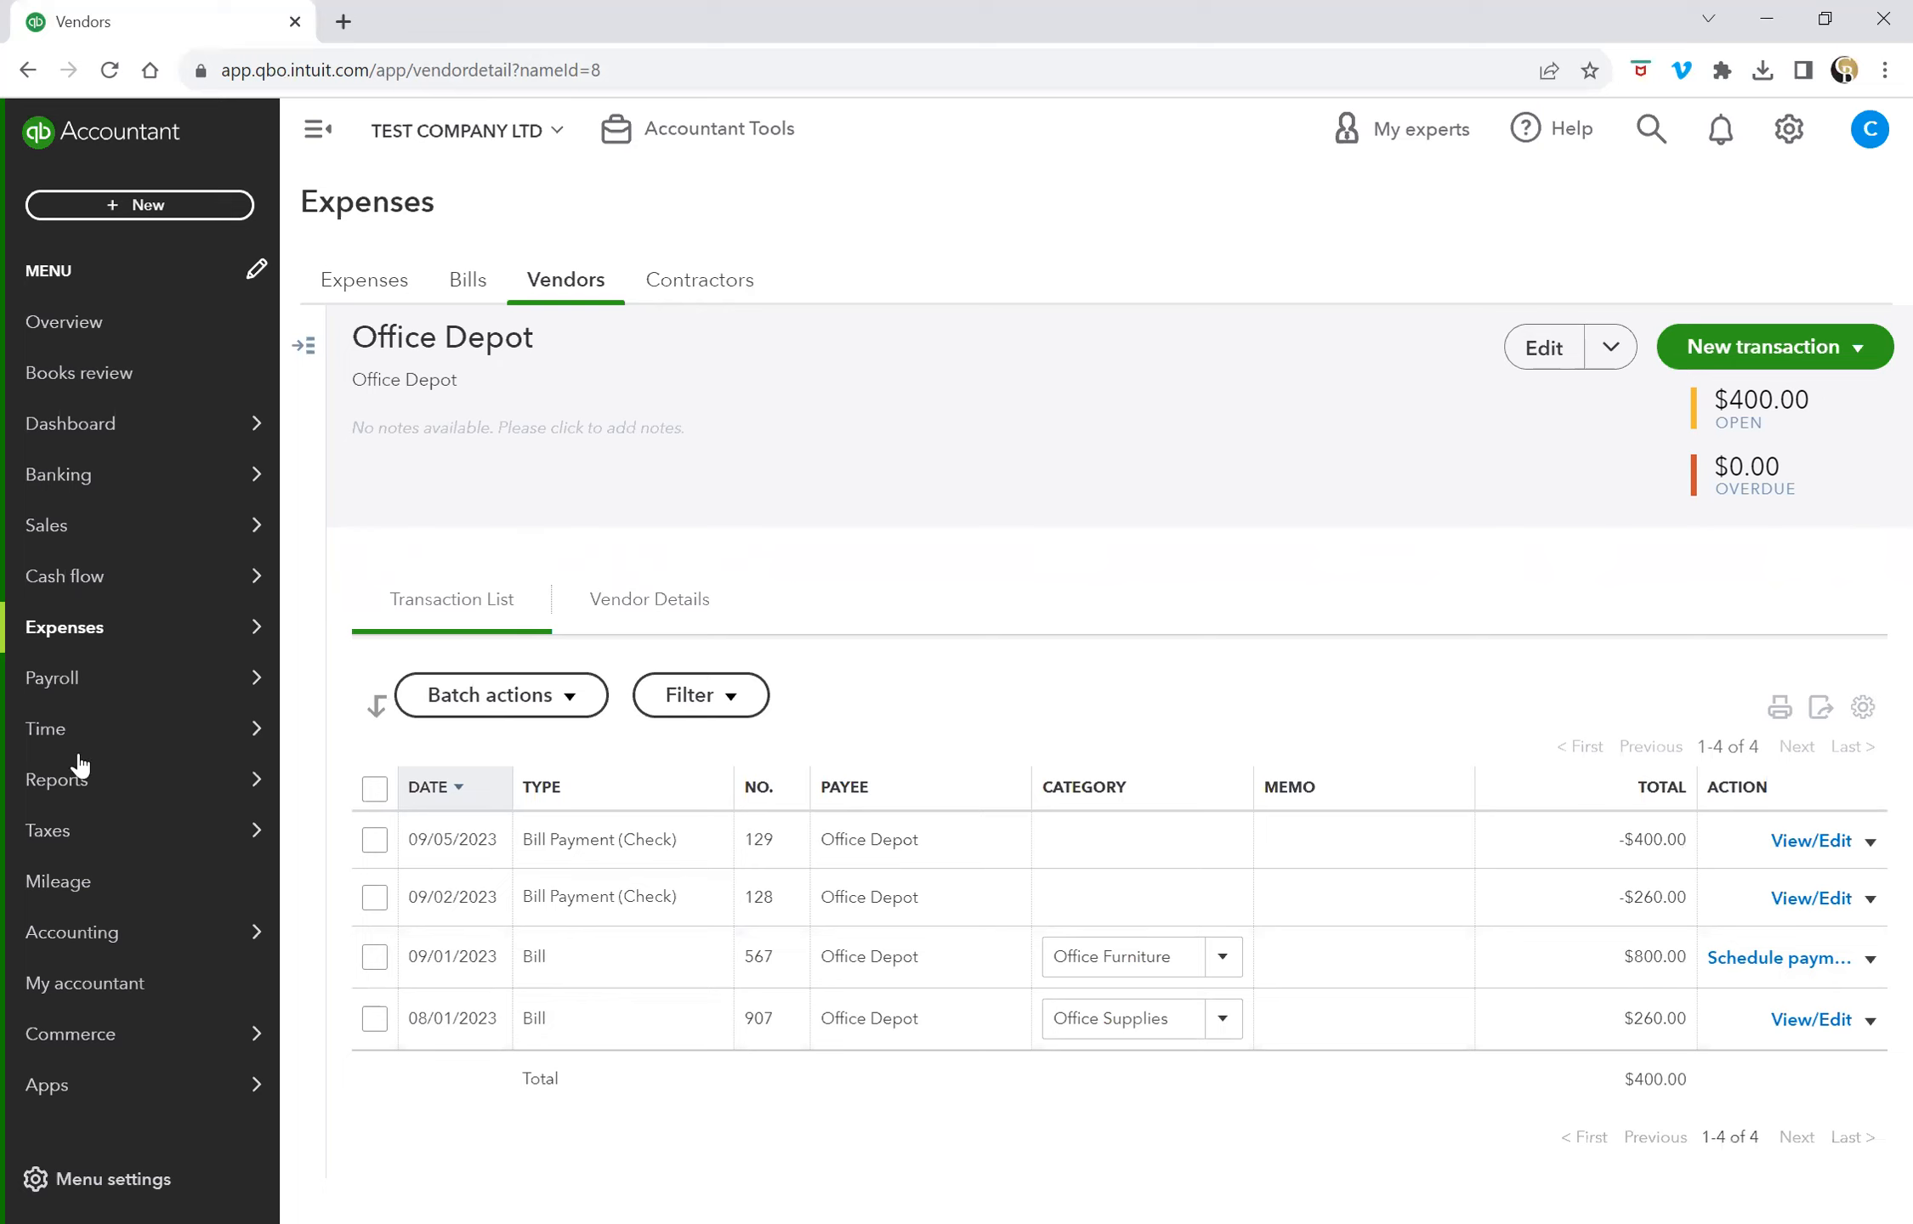
# Step: Run the Vendor Balance Summary report again to check the balances after the bill payments
pyautogui.moveTo(79, 776)
pyautogui.click(338, 786)
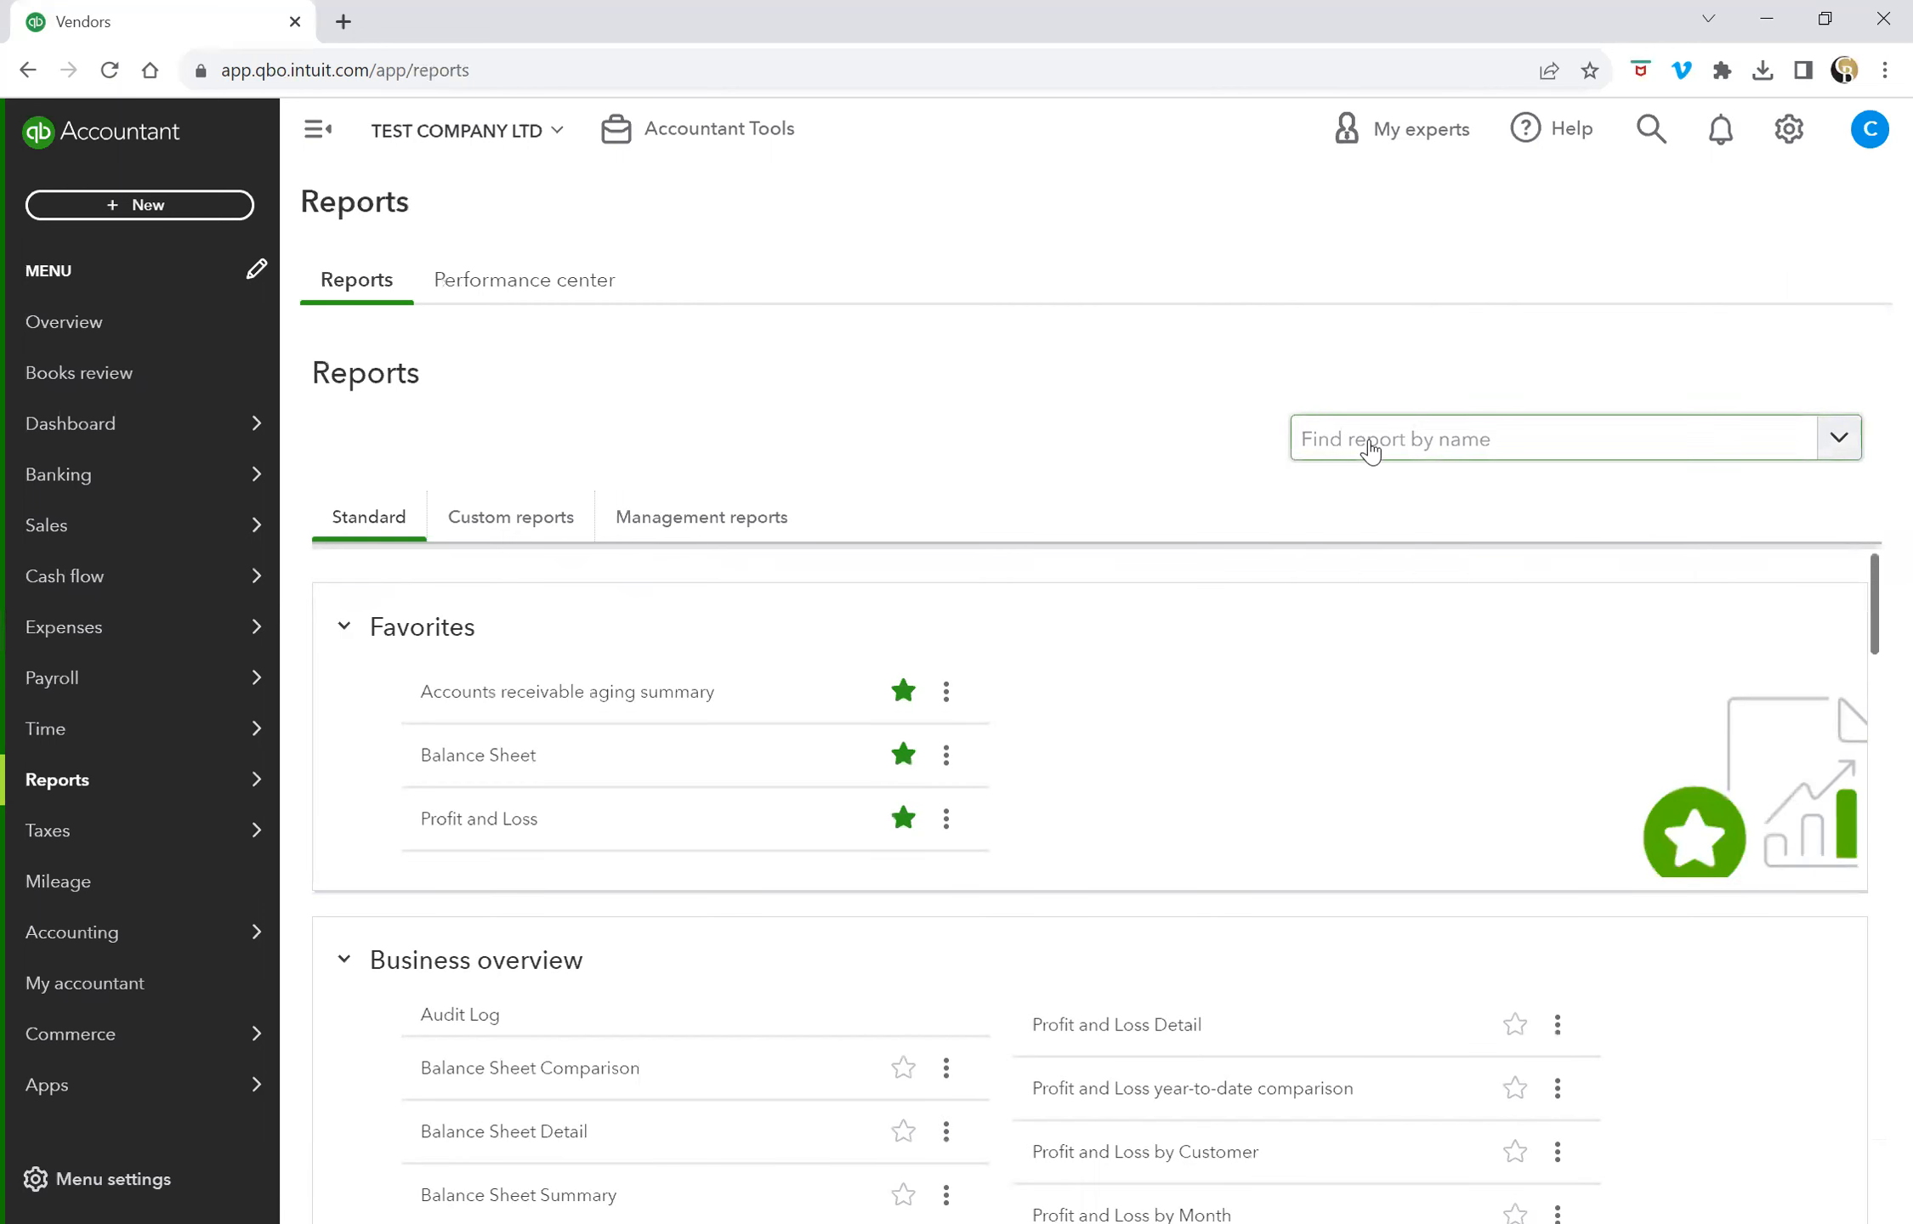
pyautogui.click(1371, 451)
pyautogui.write('vend')
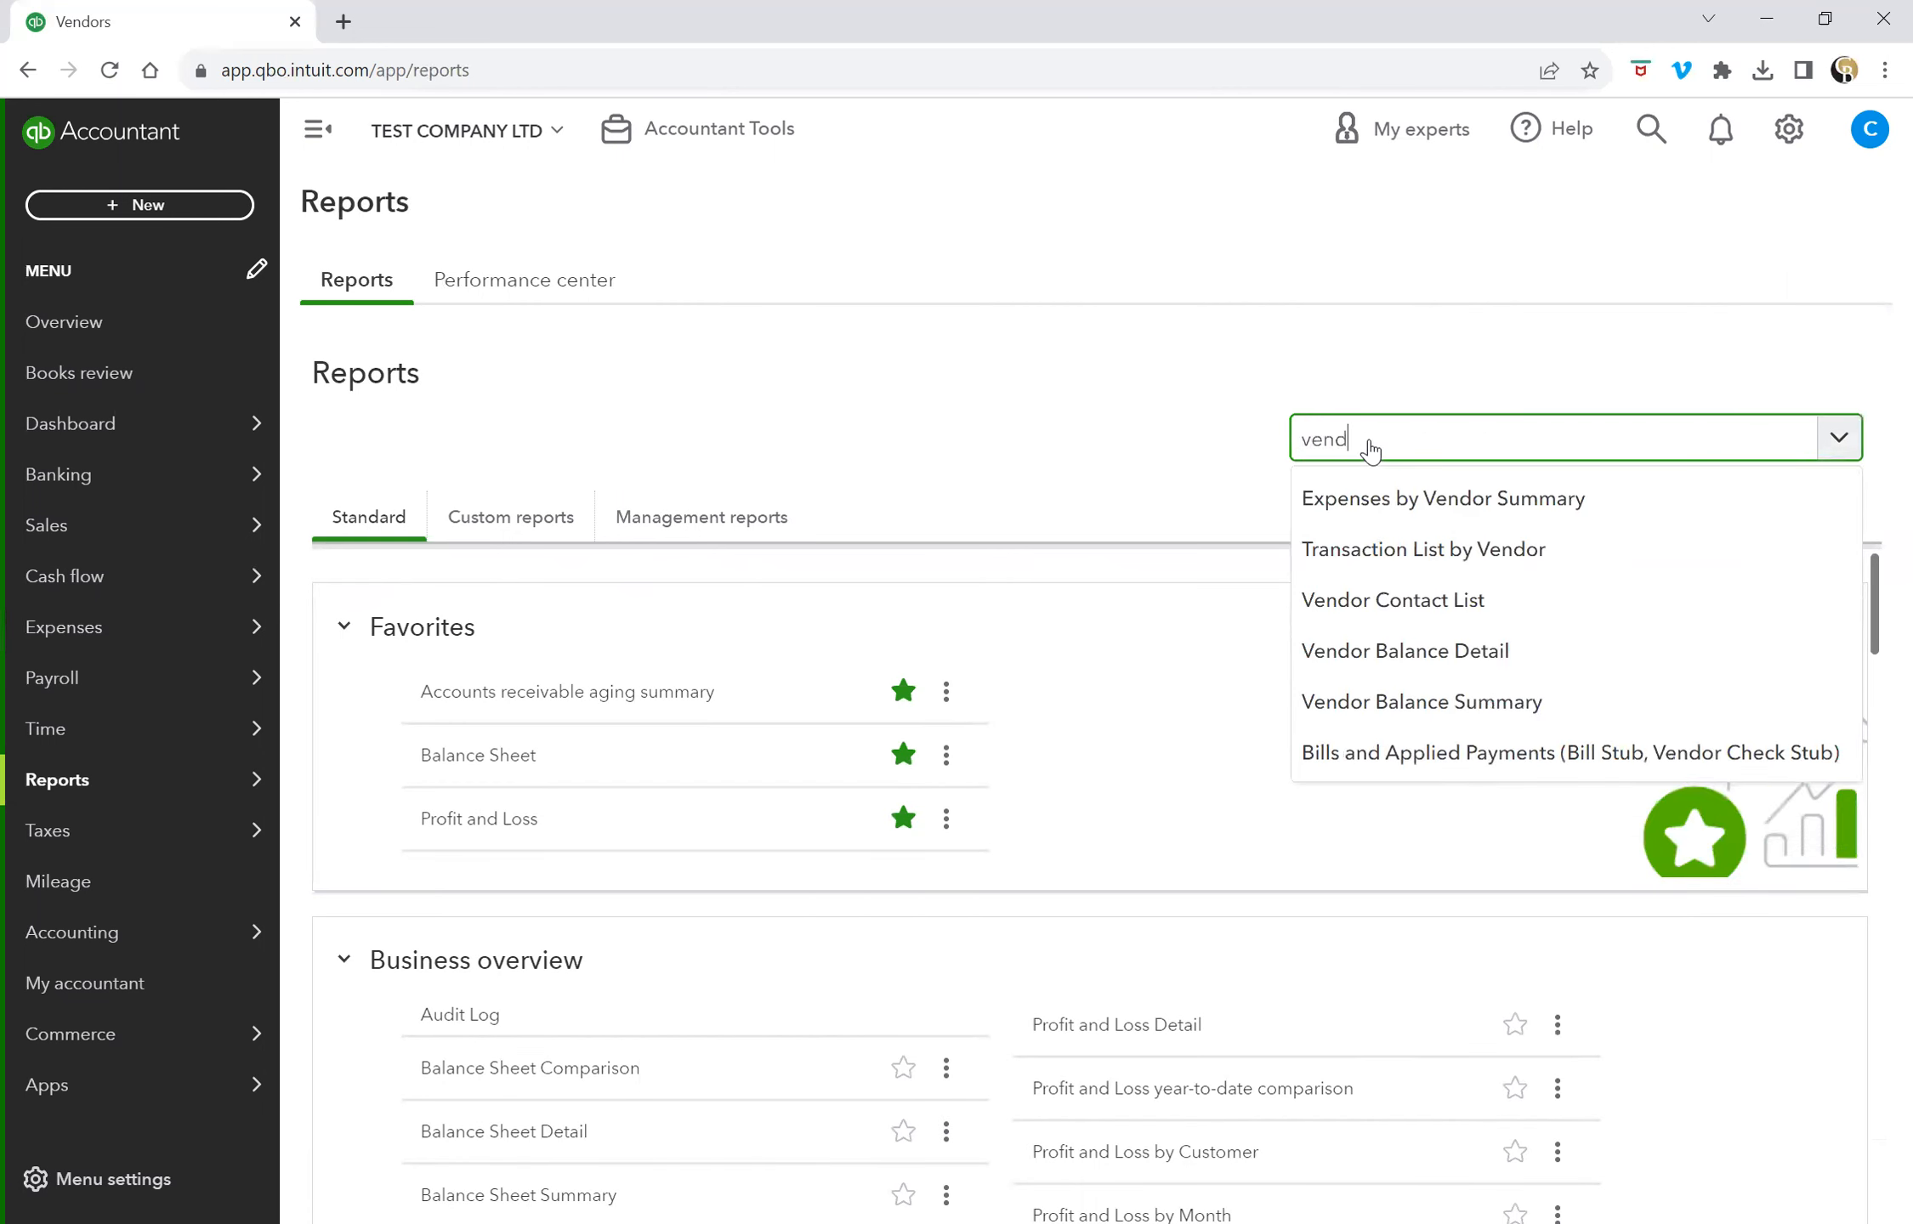
pyautogui.click(1509, 699)
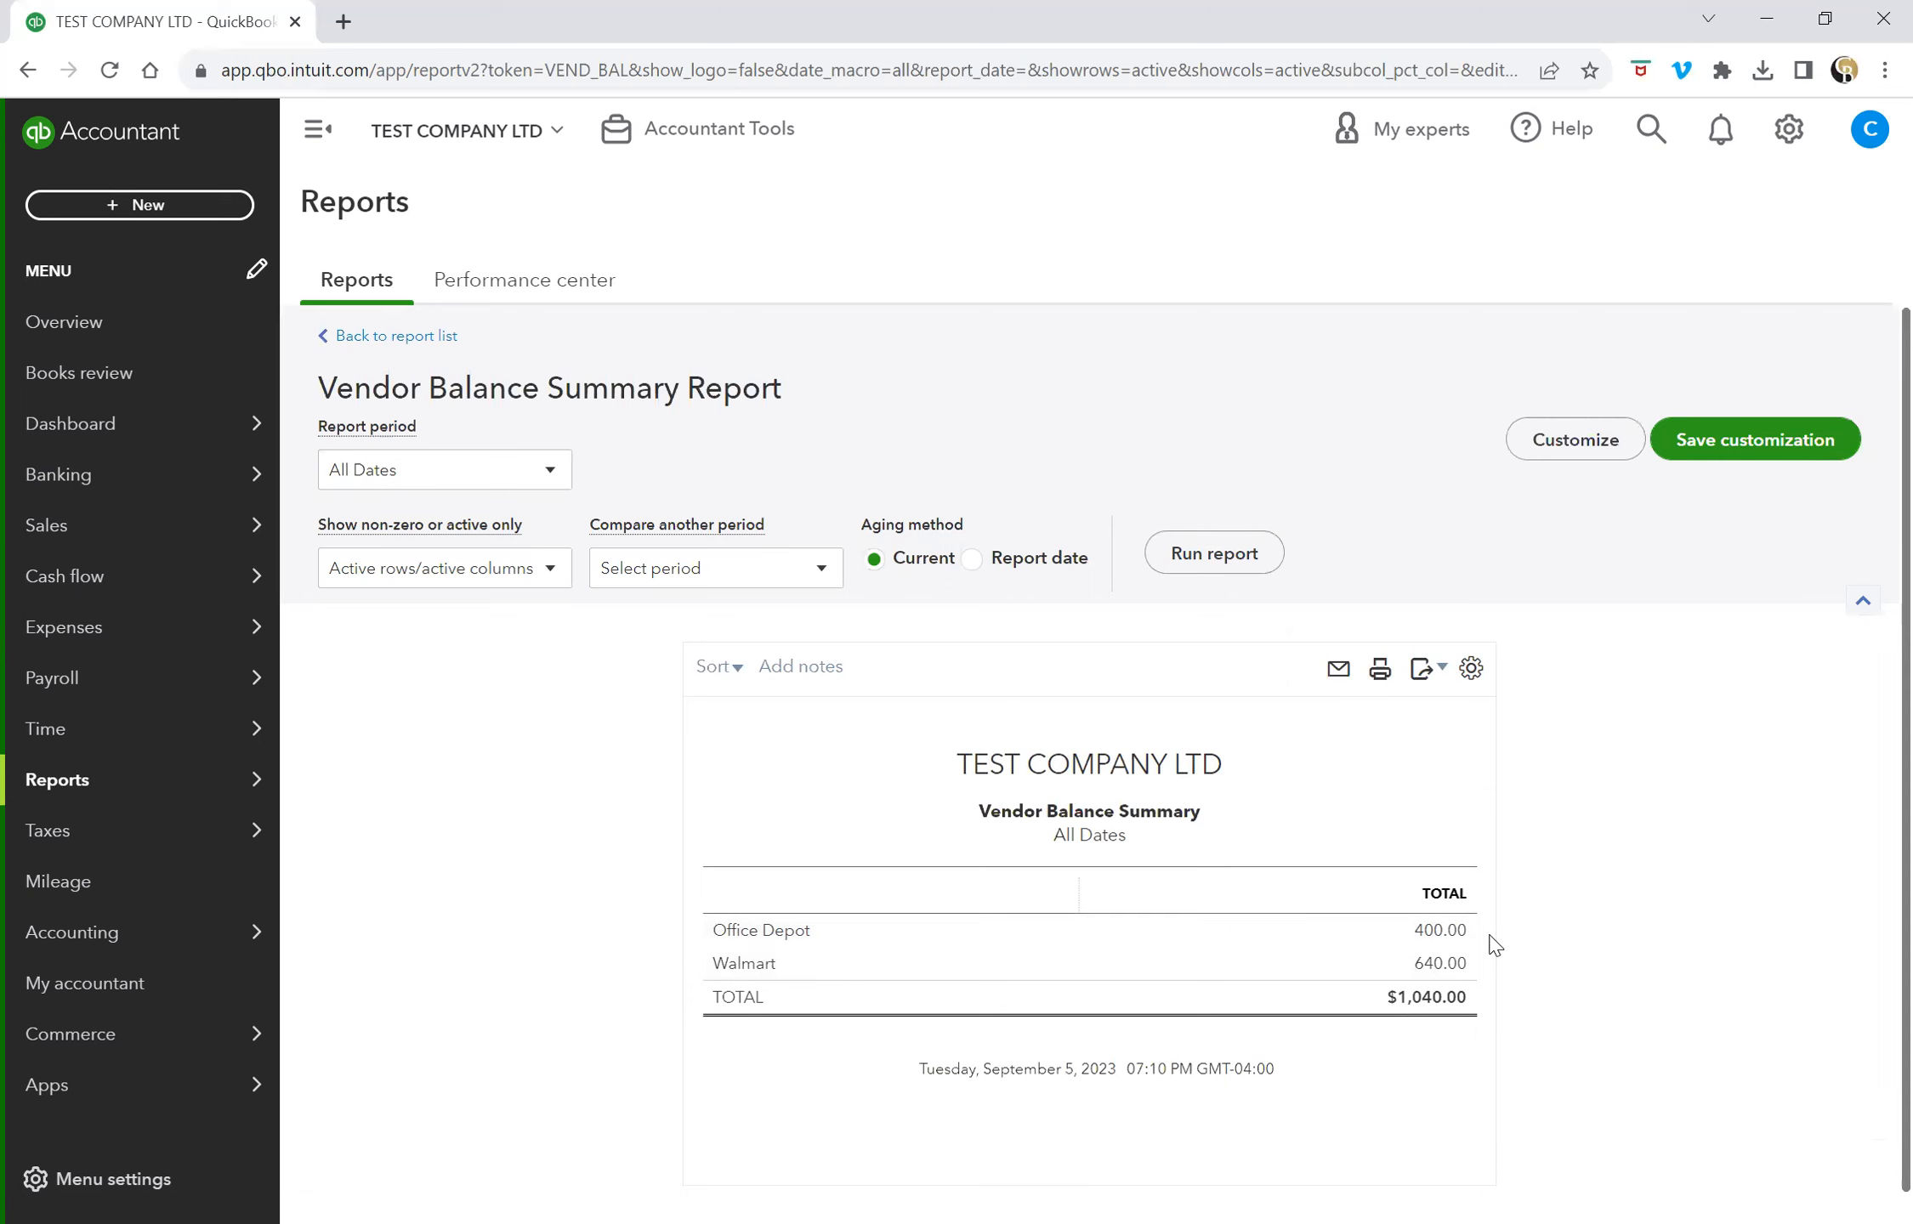
# Step: Drill into Office Depot's balance in the summary report to examine its open bill, and return to the summary
pyautogui.click(1448, 939)
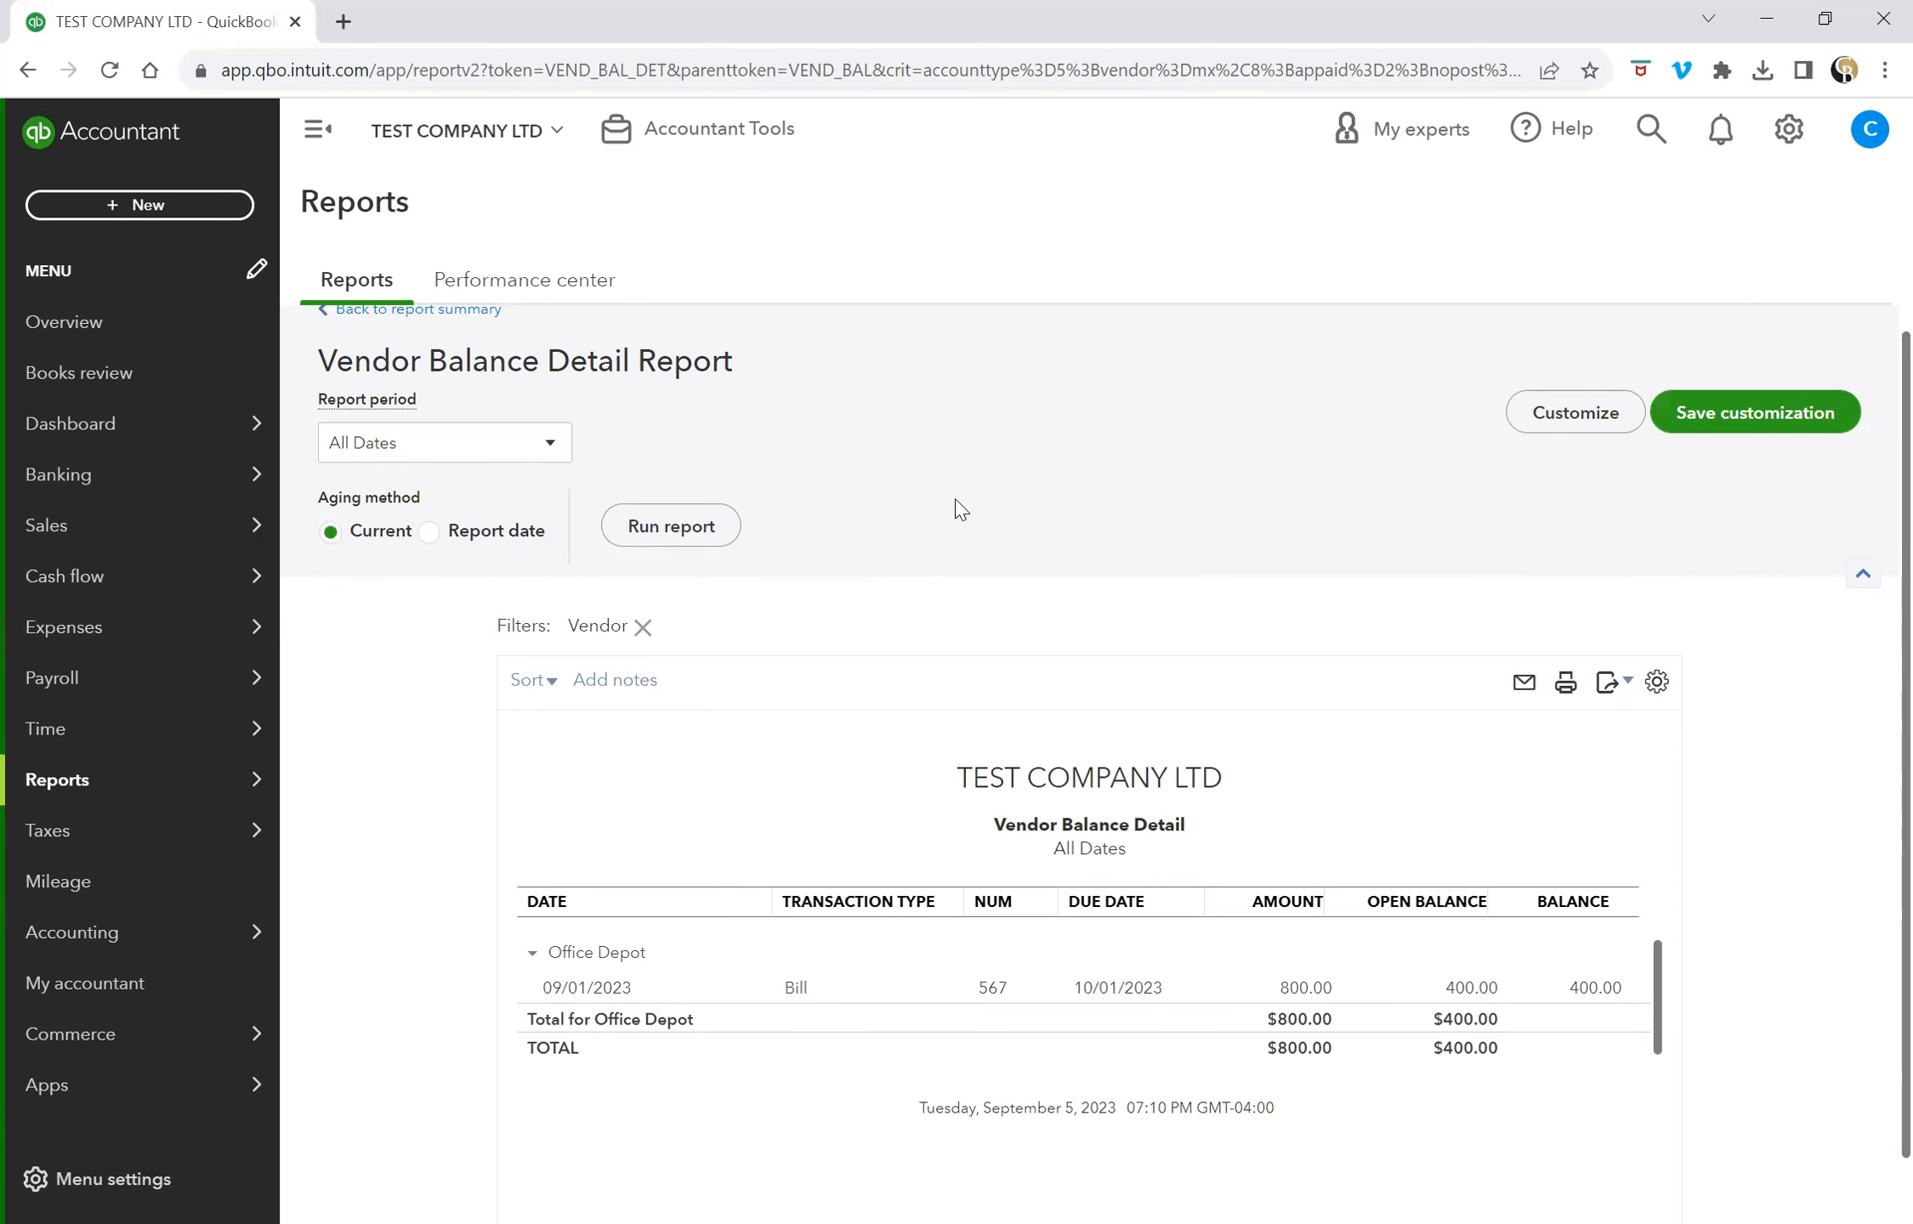
pyautogui.scroll(1, 833, 518)
pyautogui.click(461, 338)
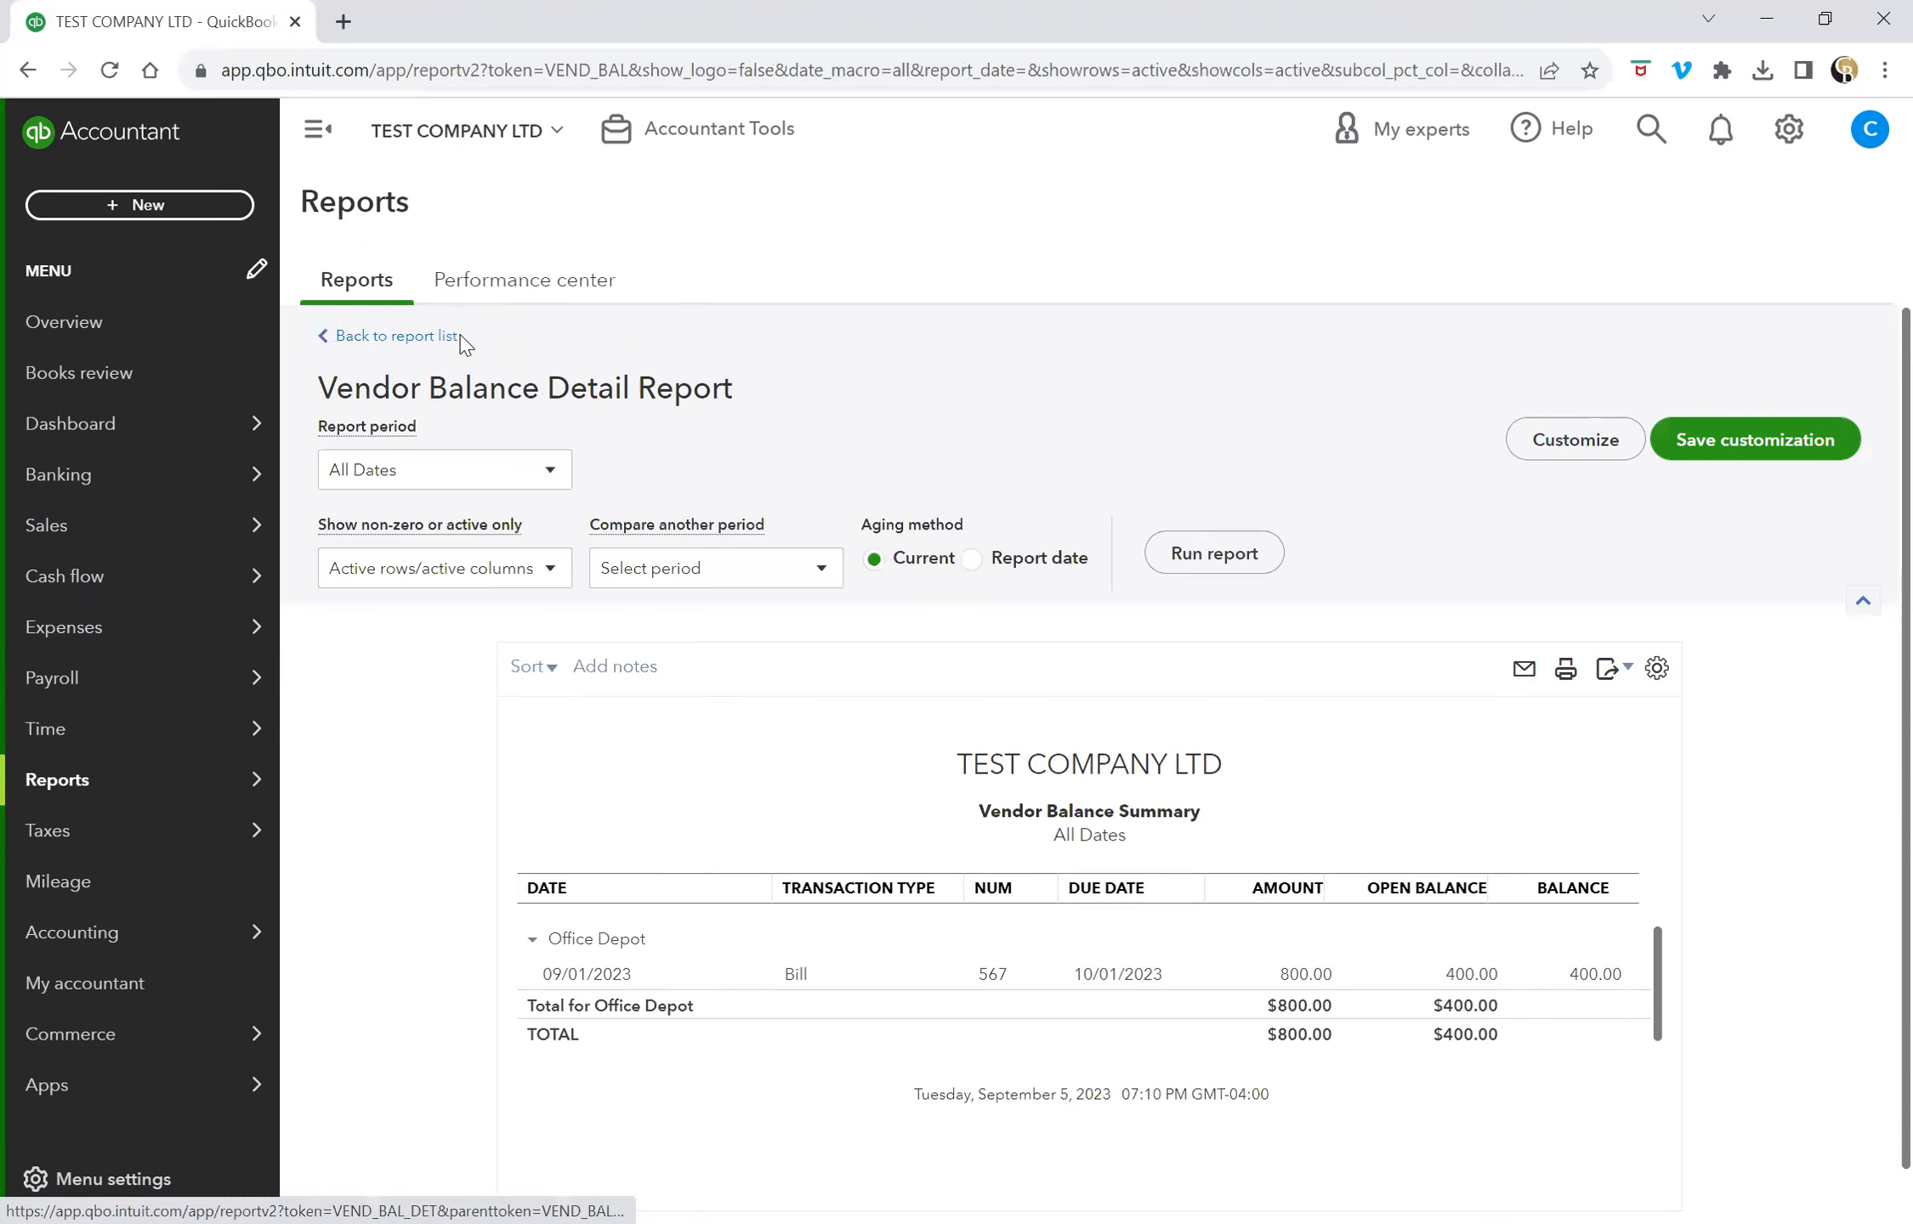
# Step: Return to the report list, search for "vend", and run the Vendor Balance Detail report
pyautogui.click(416, 335)
pyautogui.click(1441, 442)
pyautogui.write('vend')
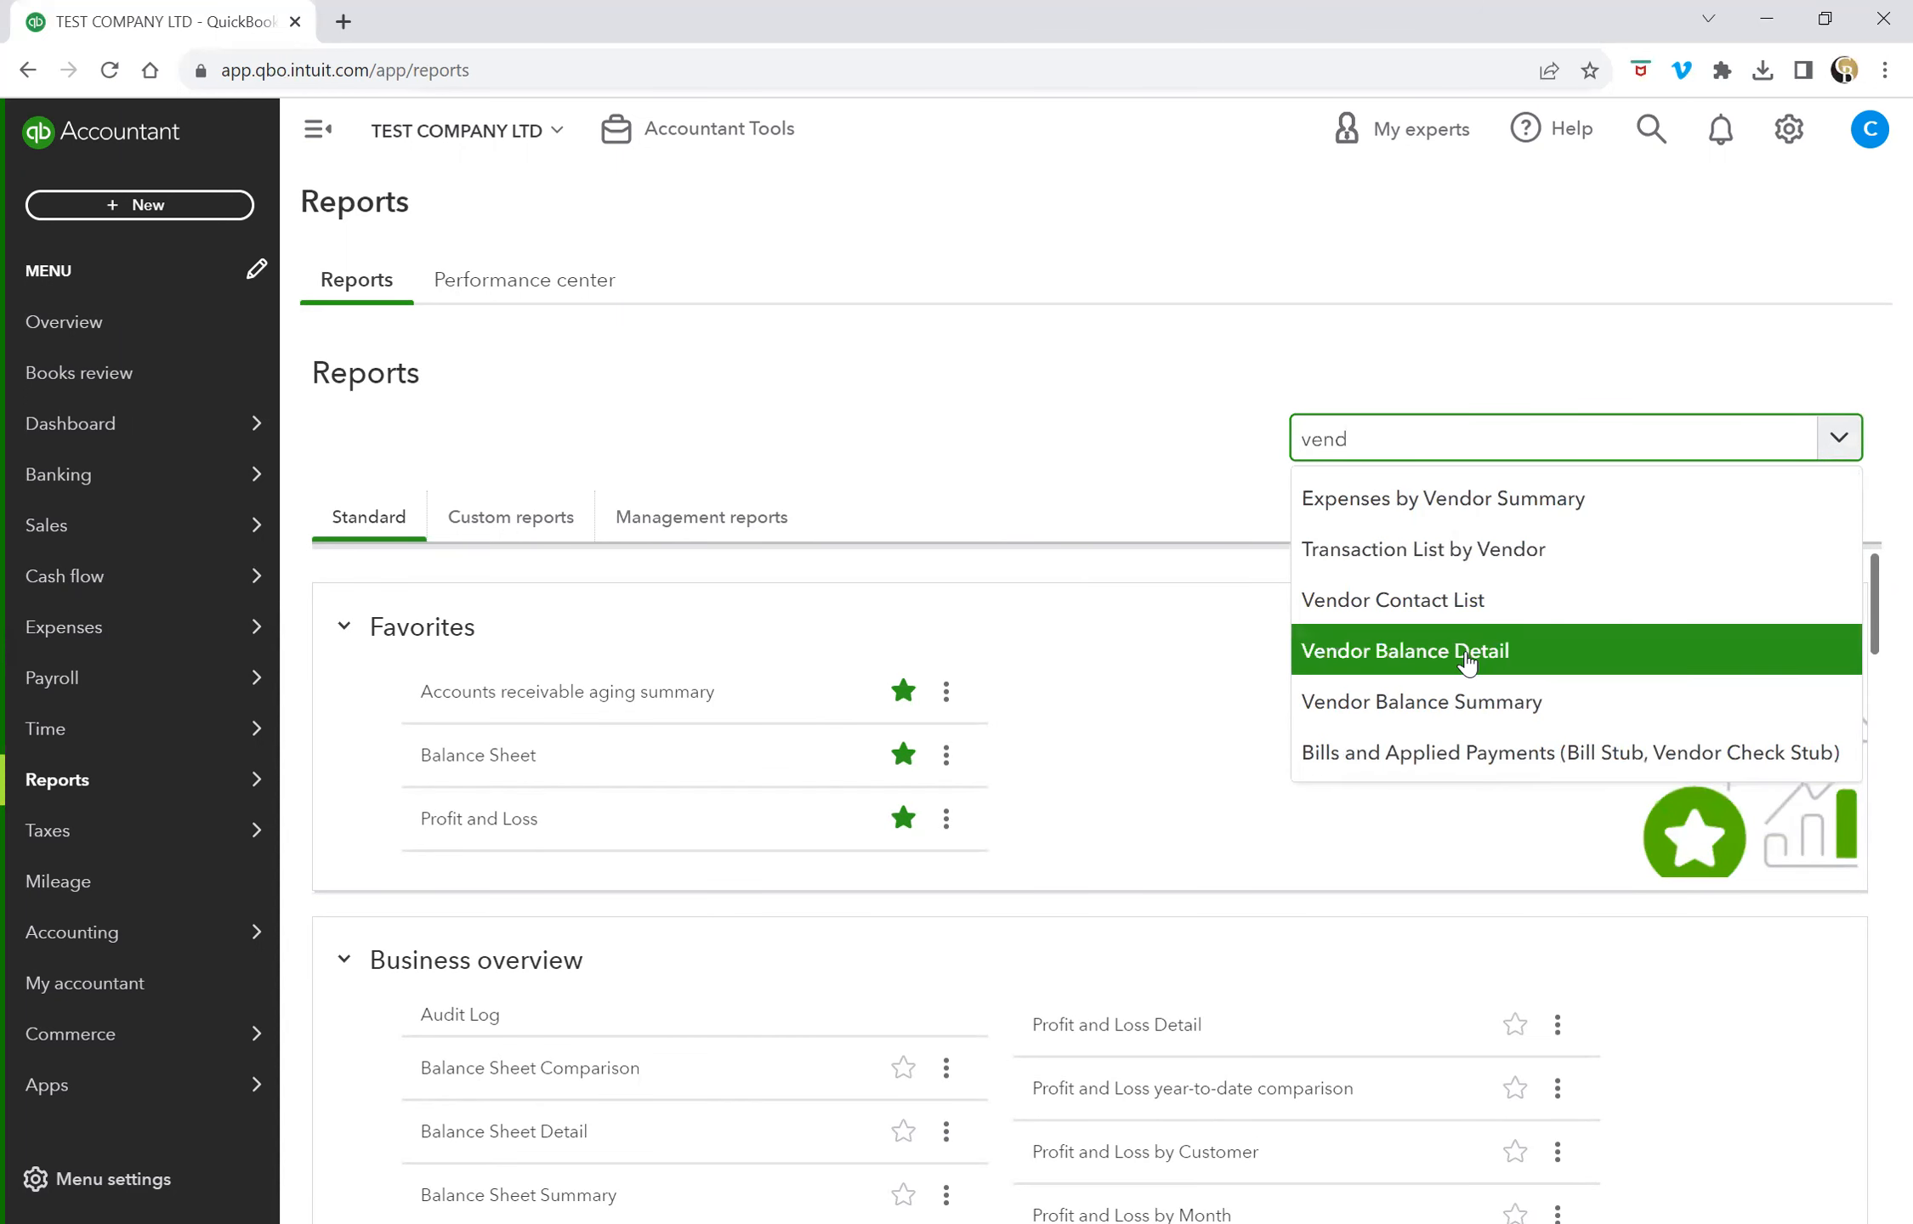
pyautogui.click(1289, 650)
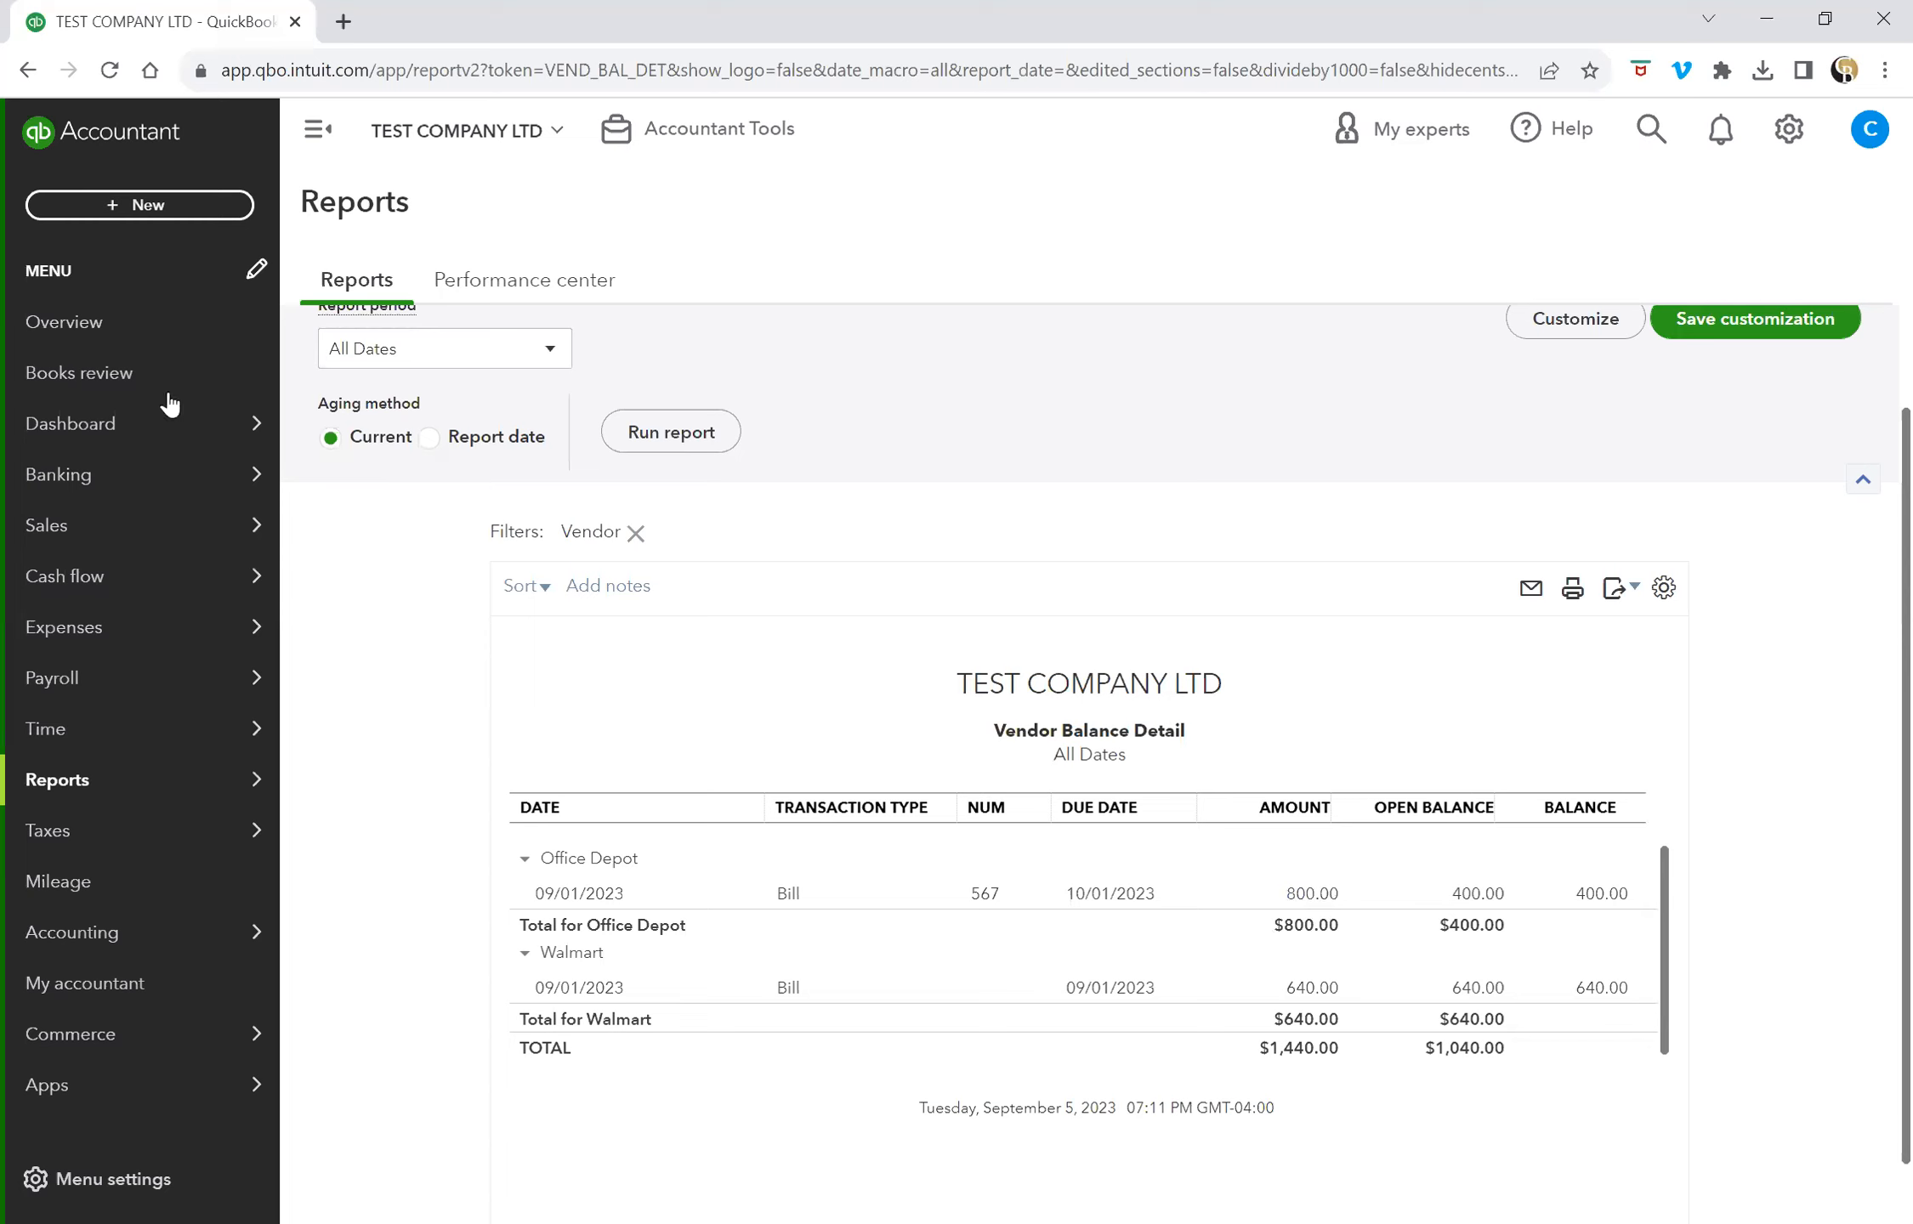
# Step: Open the Checking Account register from the dashboard to examine the recorded bill payments, and return to the dashboard
pyautogui.click(102, 425)
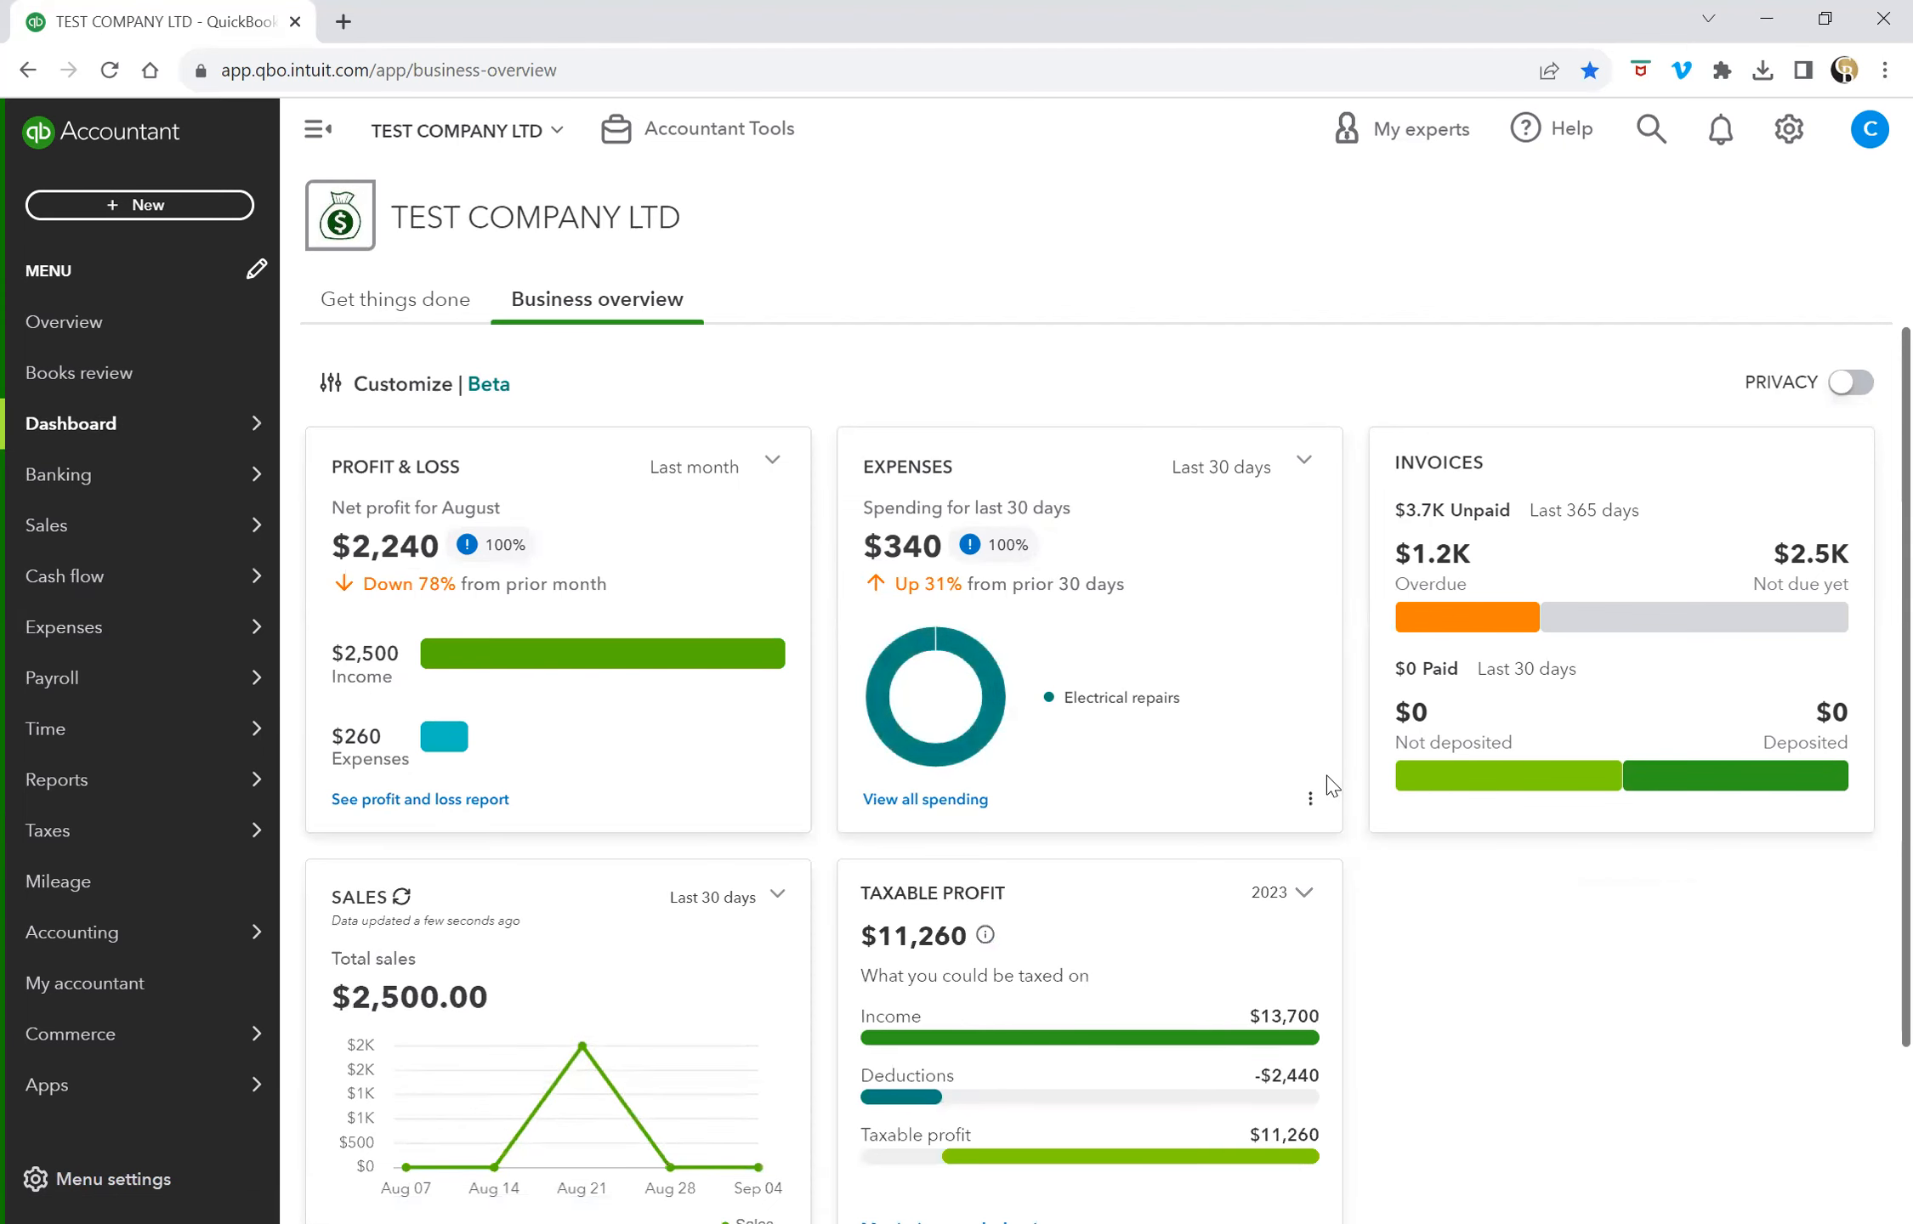
pyautogui.scroll(-3, 1328, 782)
pyautogui.scroll(3, 1327, 783)
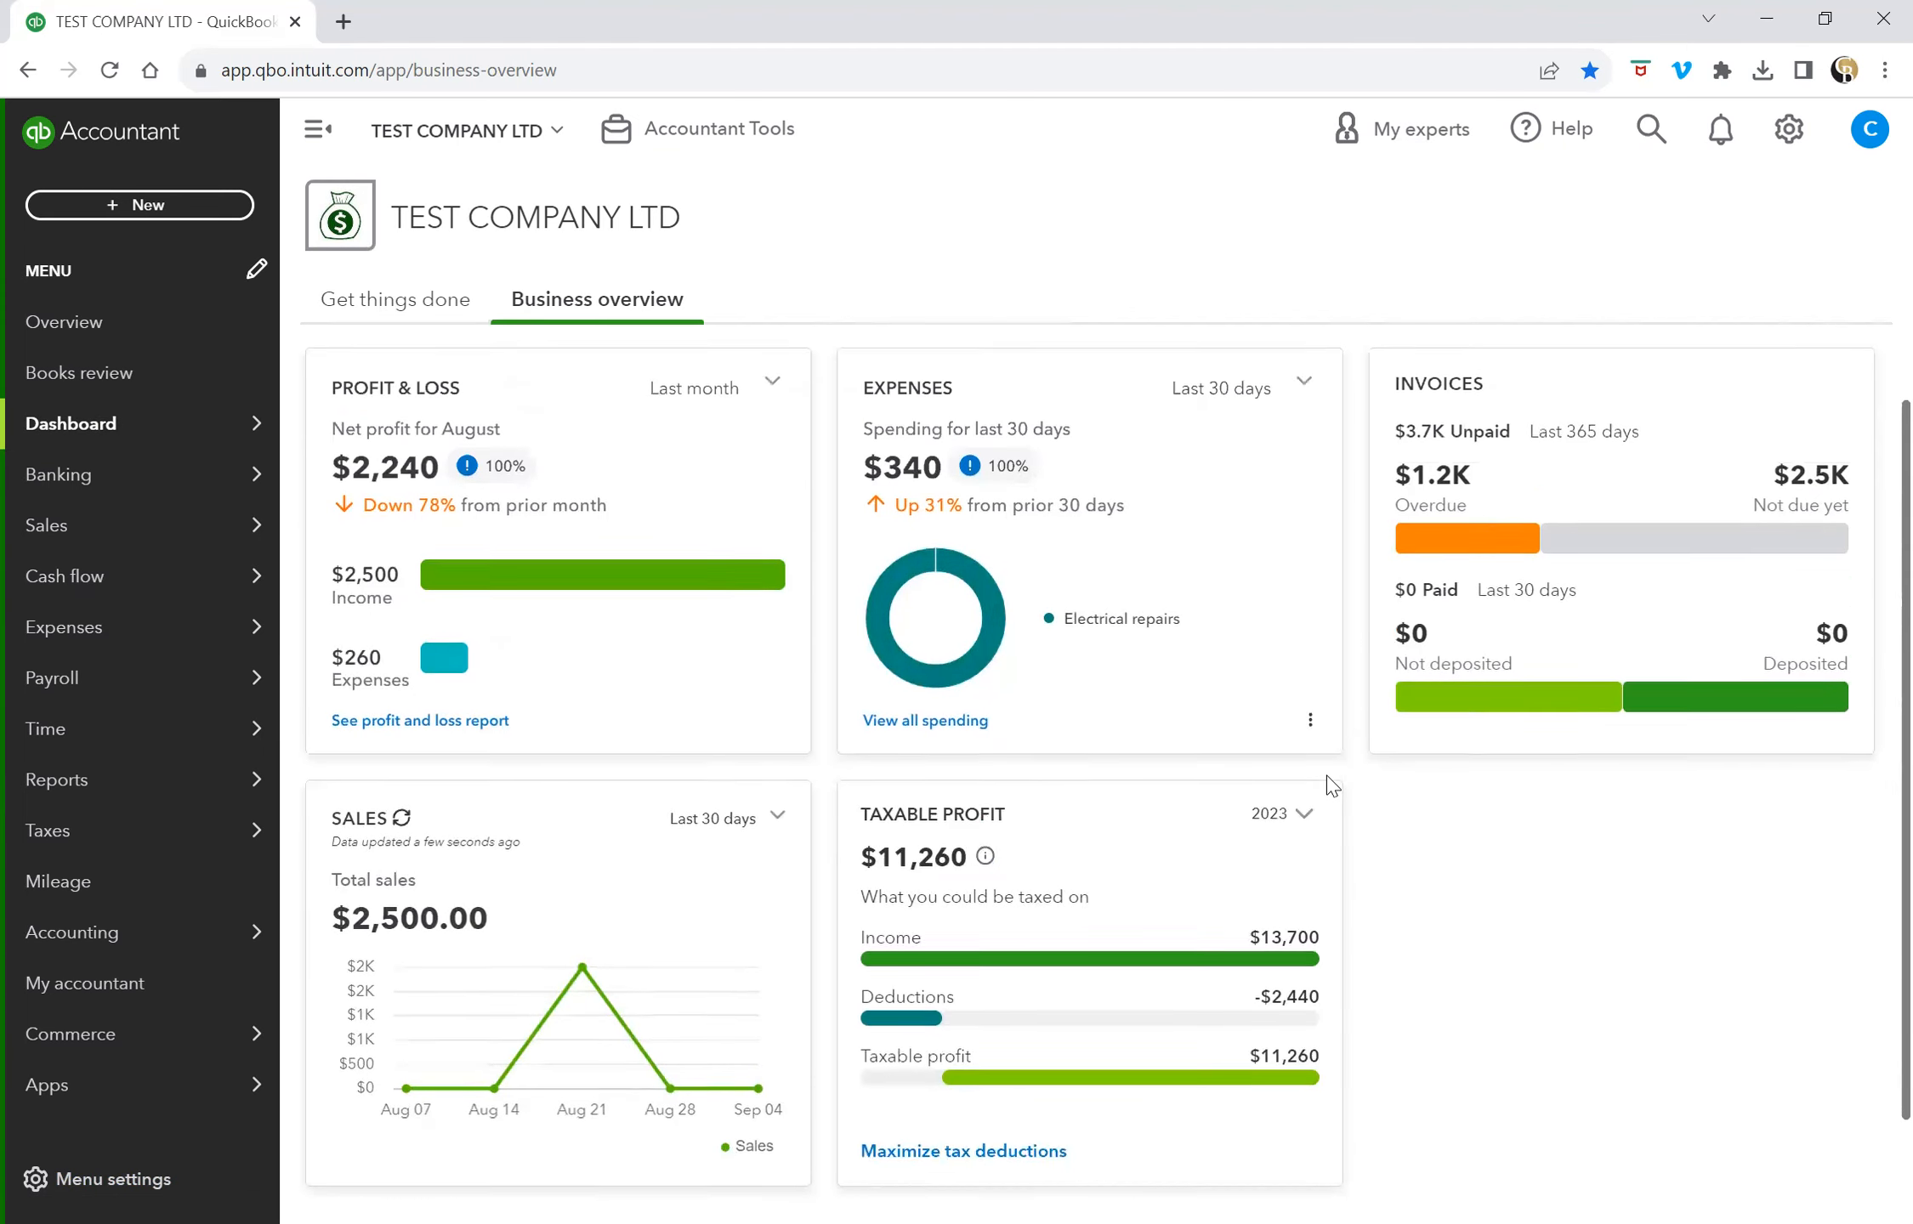
pyautogui.click(405, 315)
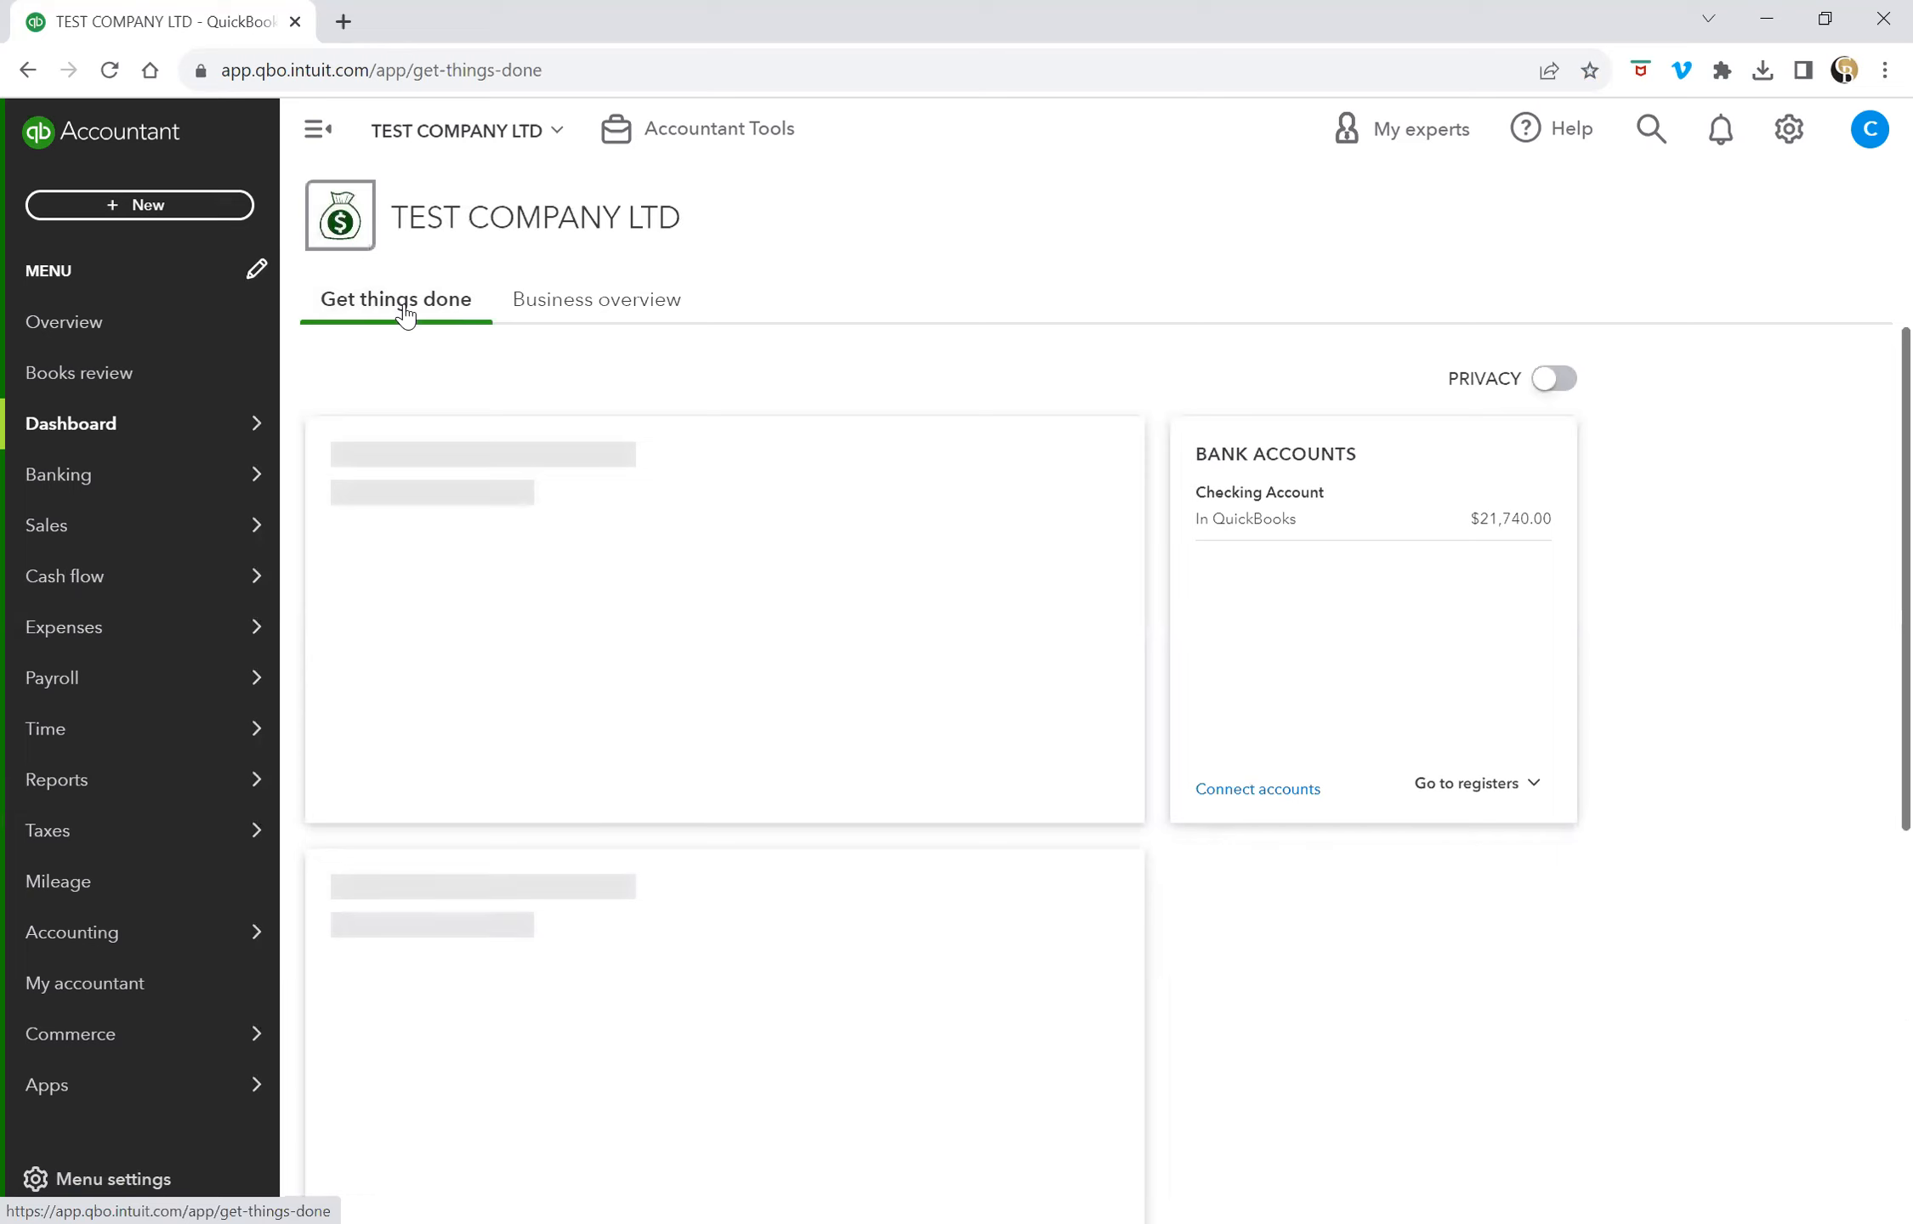
pyautogui.click(1278, 513)
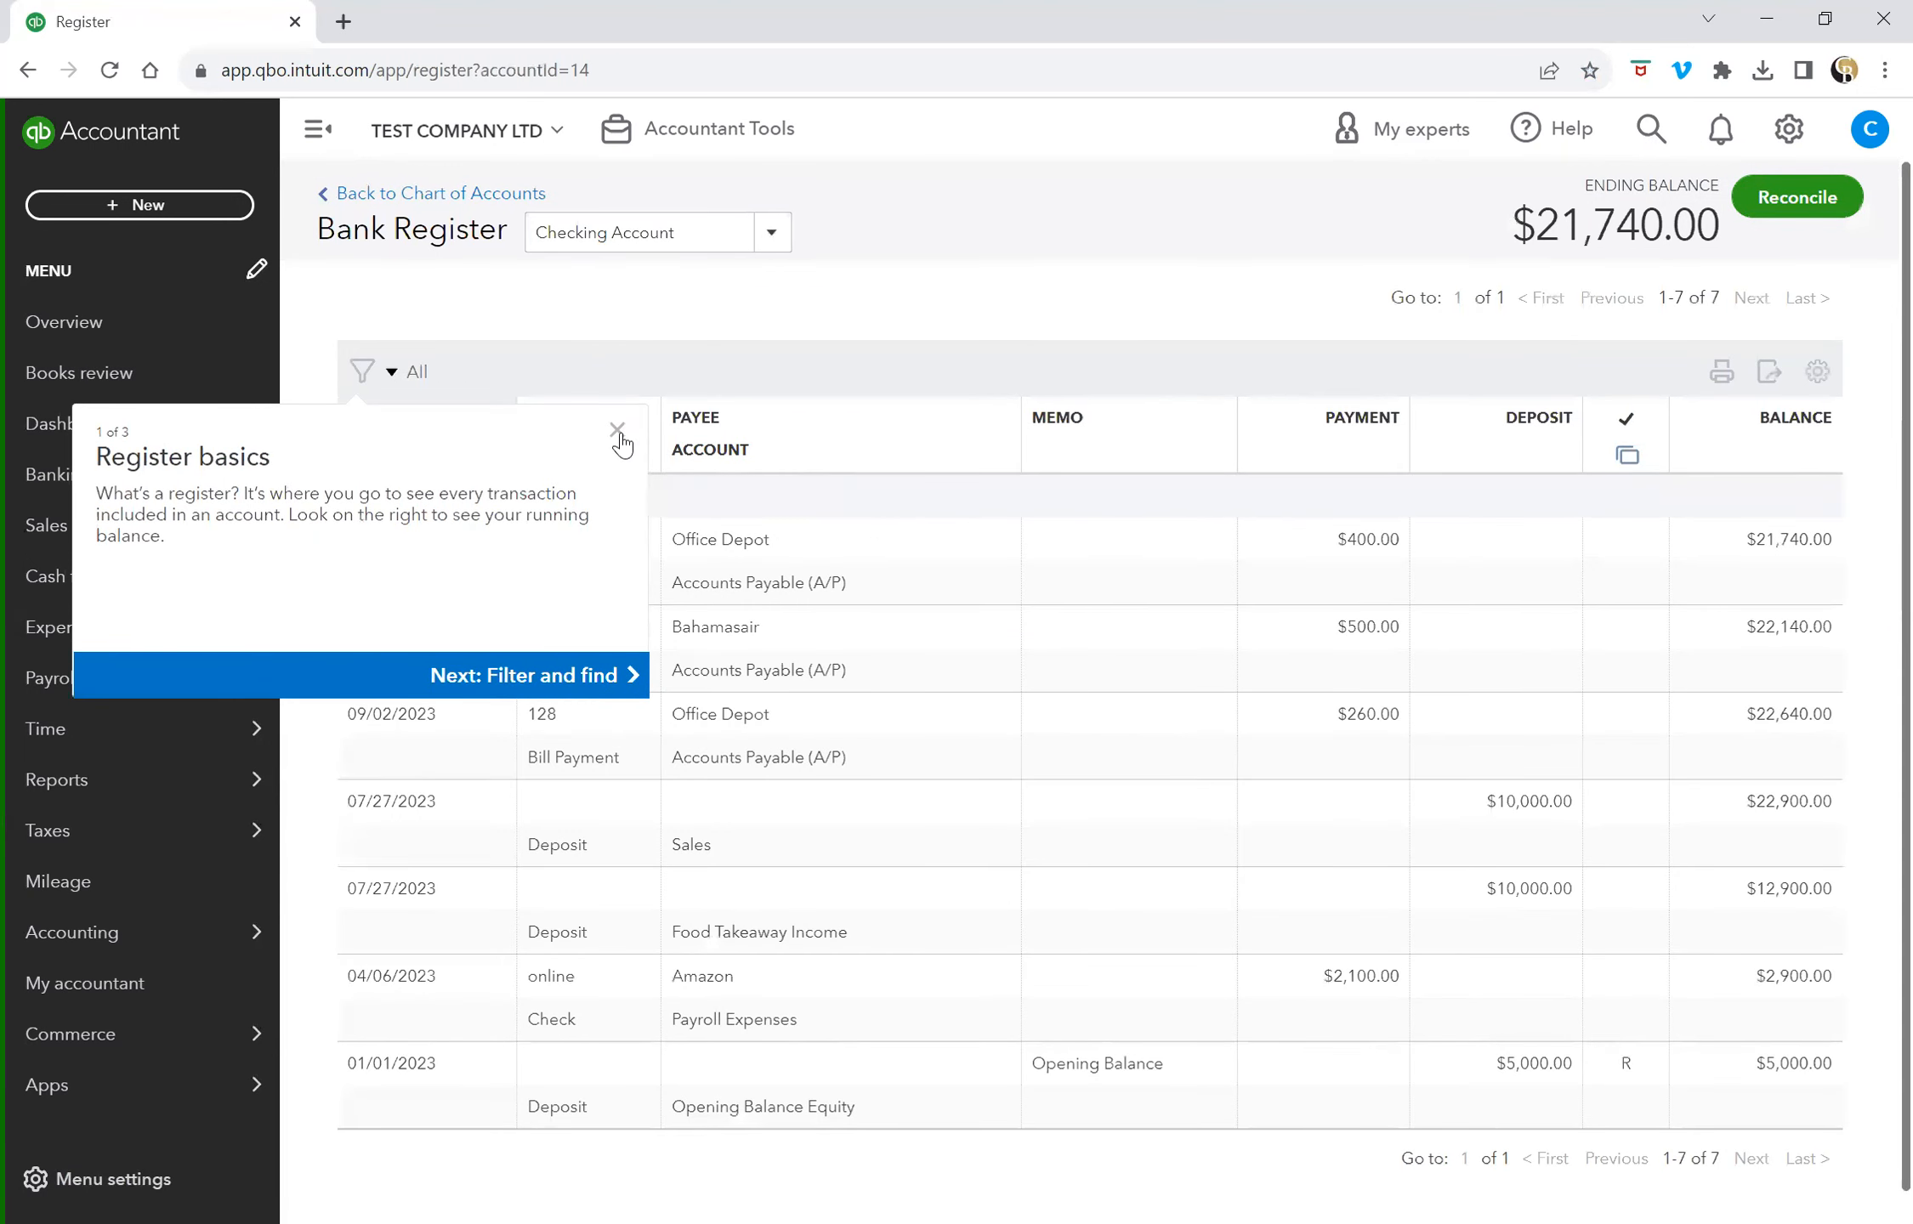
pyautogui.click(617, 430)
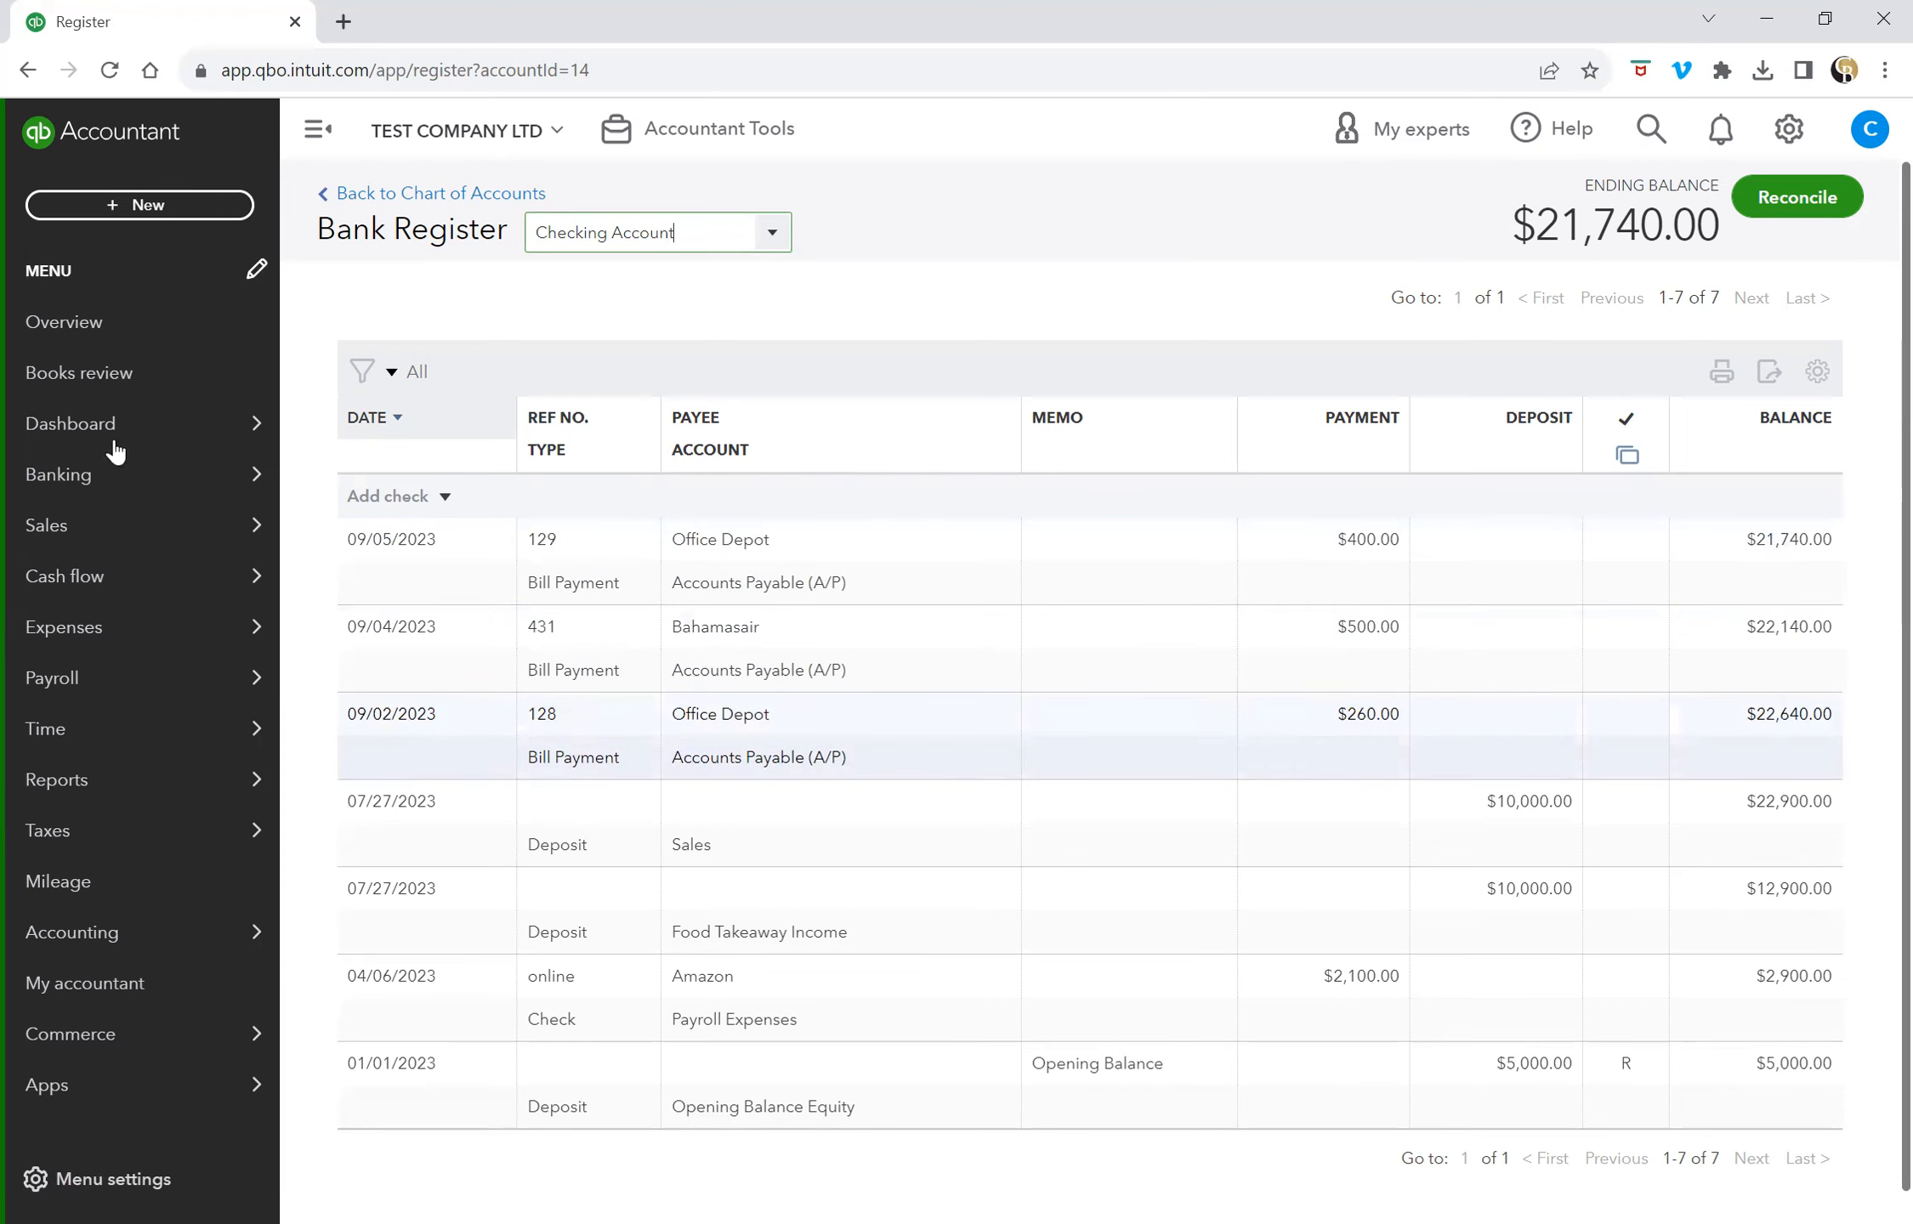
pyautogui.moveTo(92, 442)
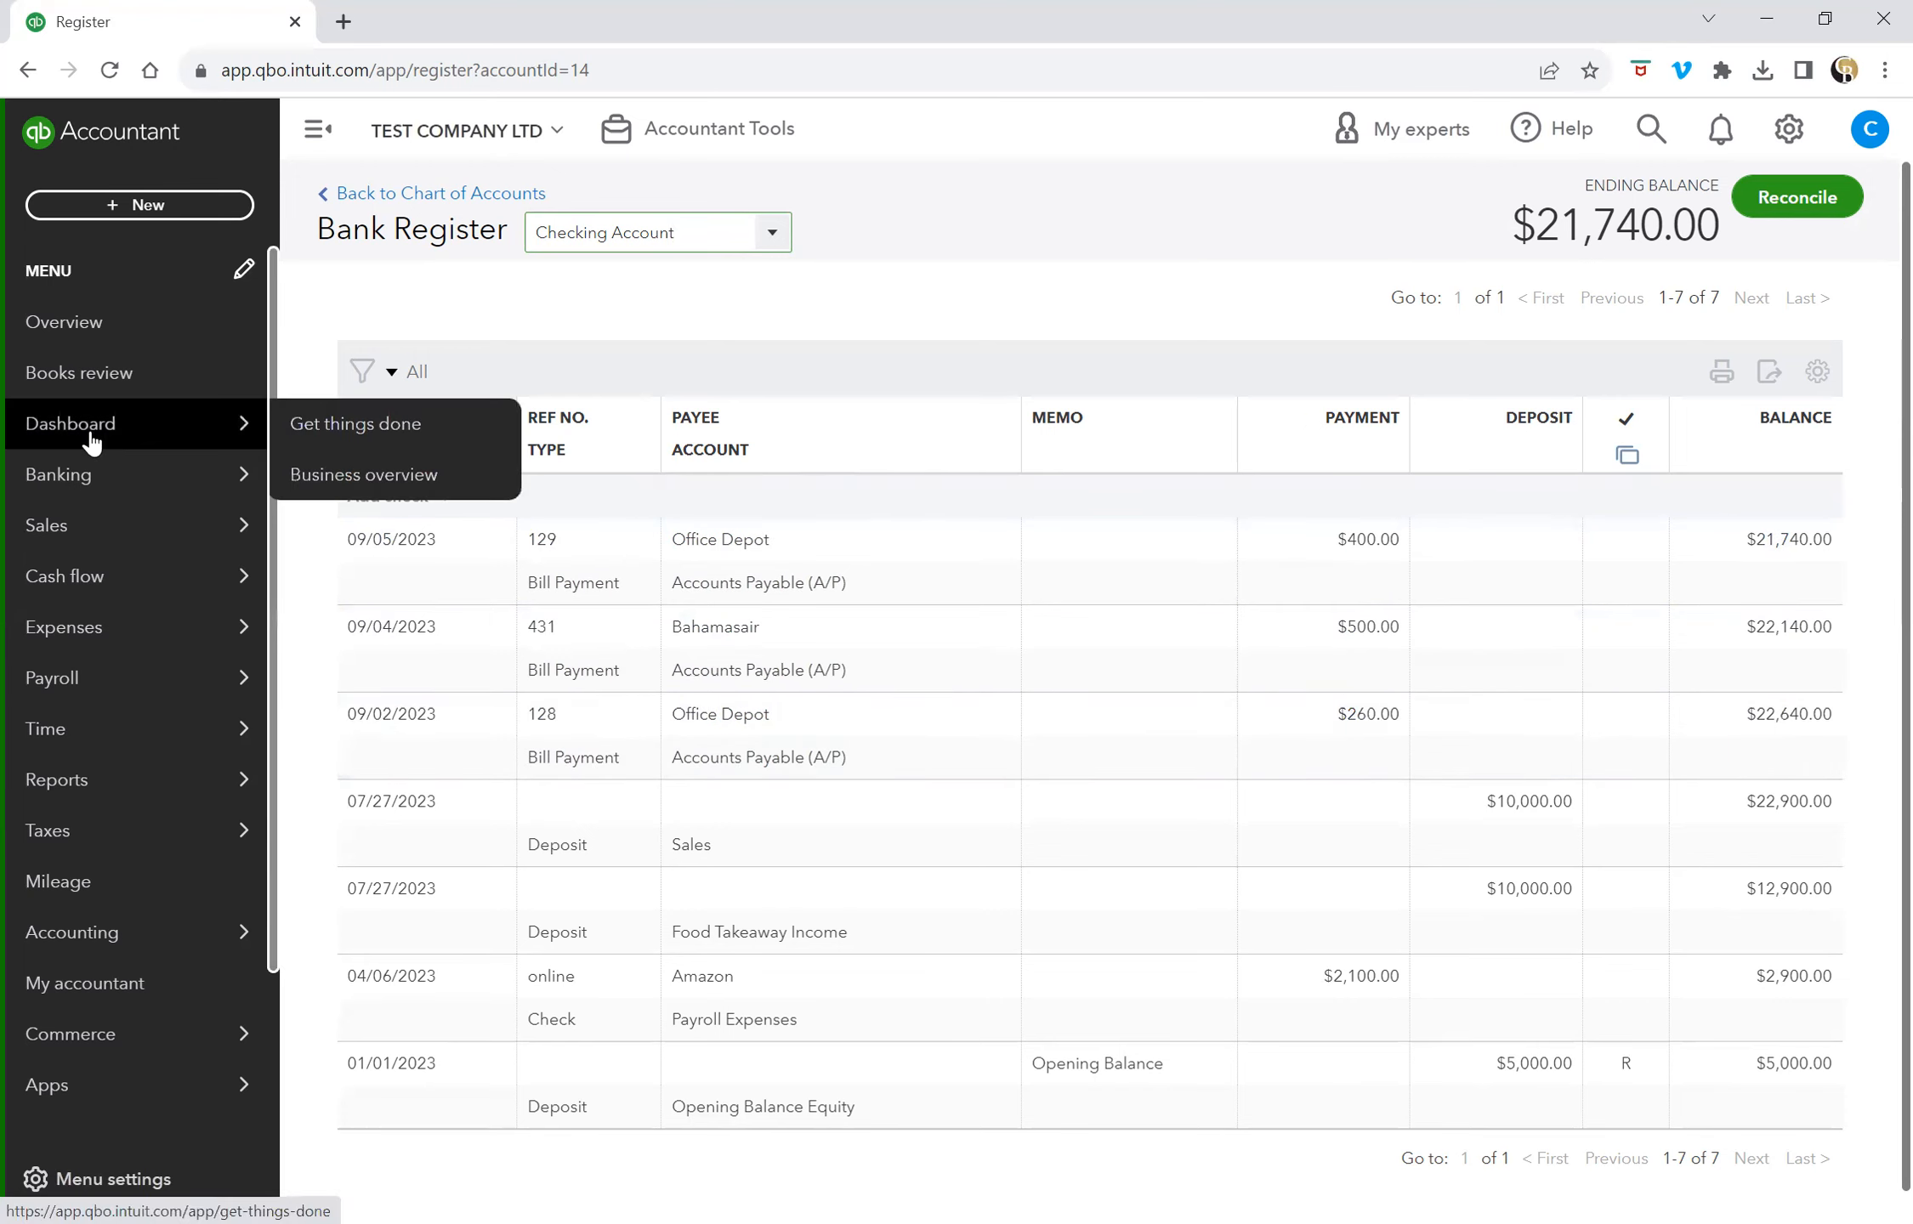
pyautogui.click(92, 442)
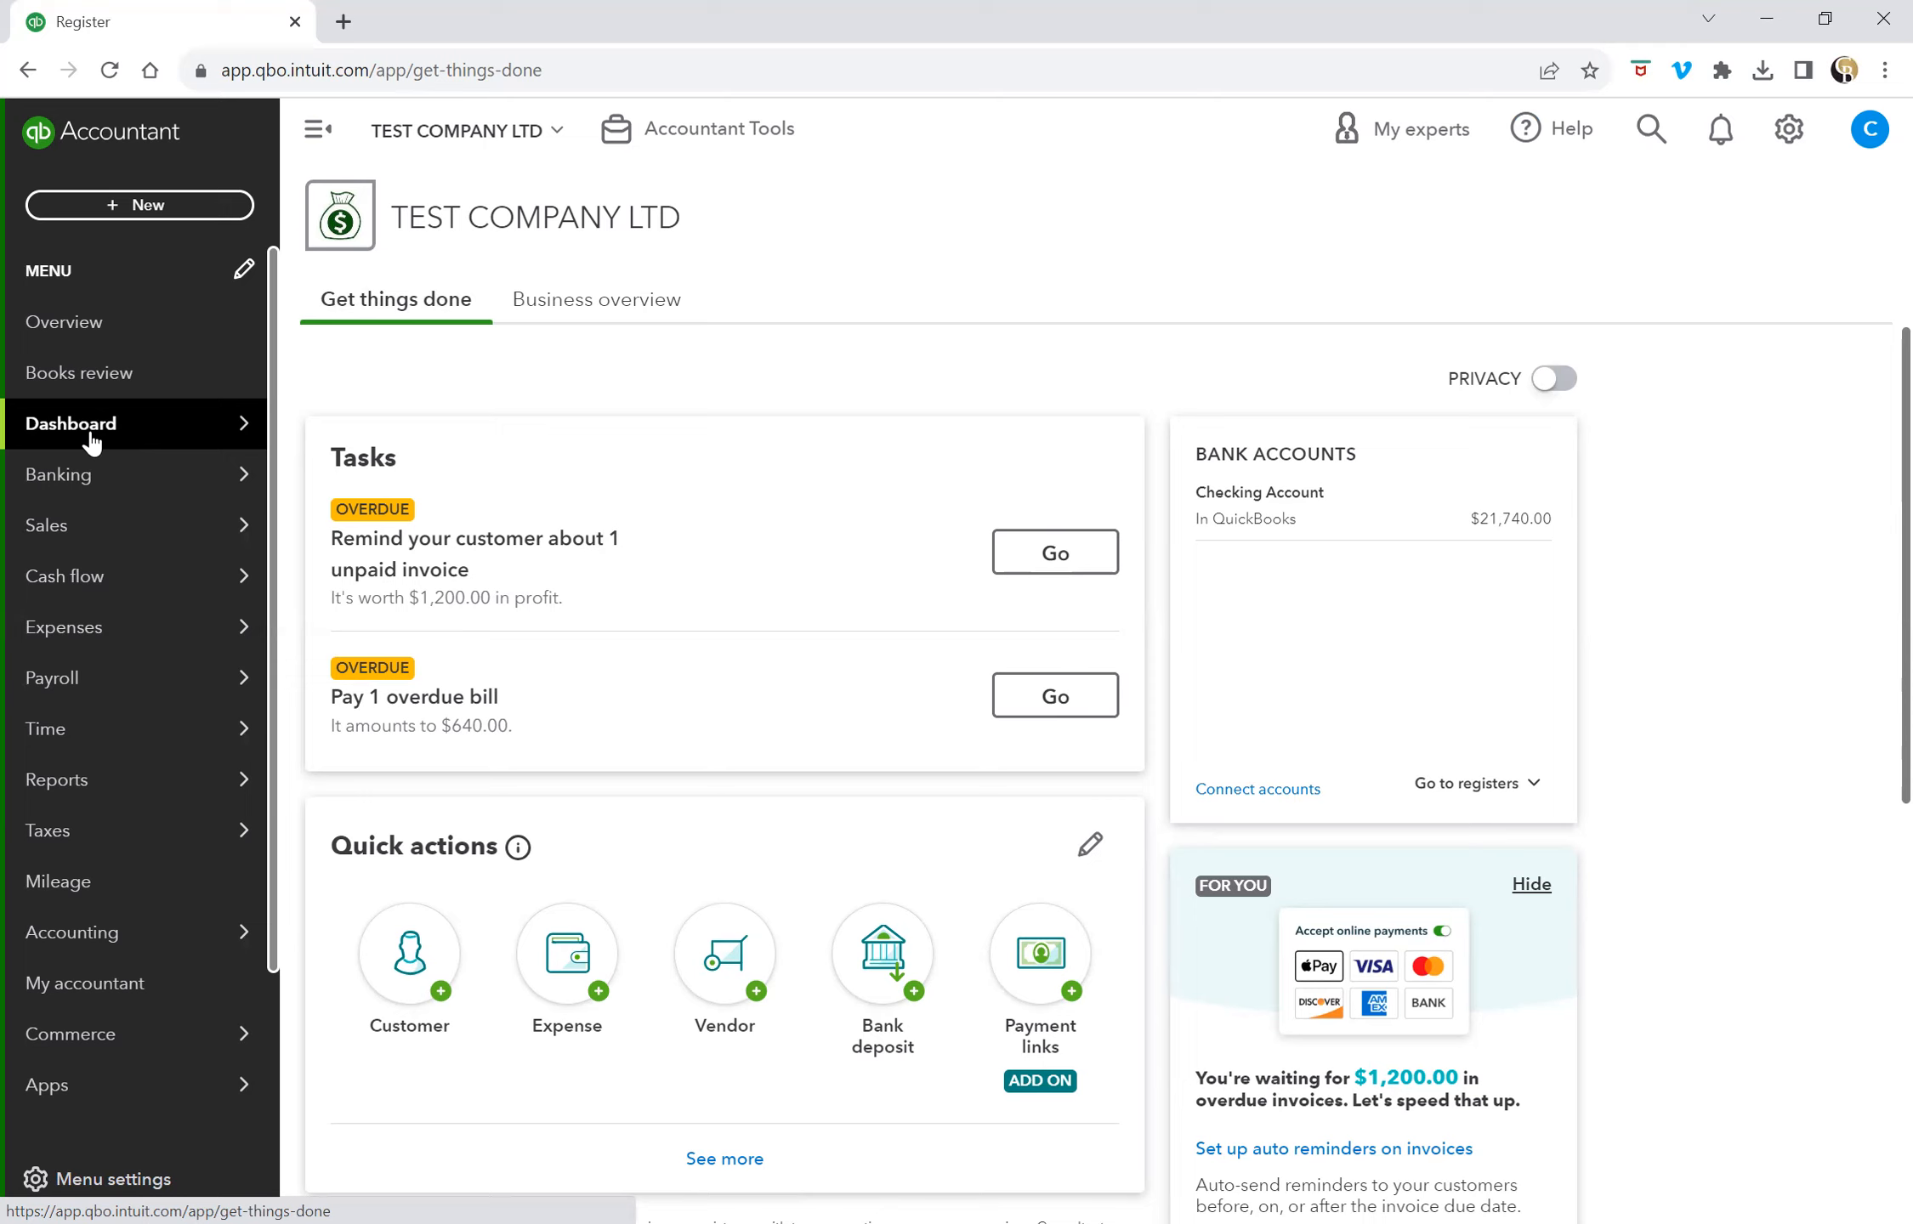
# Step: Start a new bill for the vendor Office Depot
pyautogui.moveTo(252, 748)
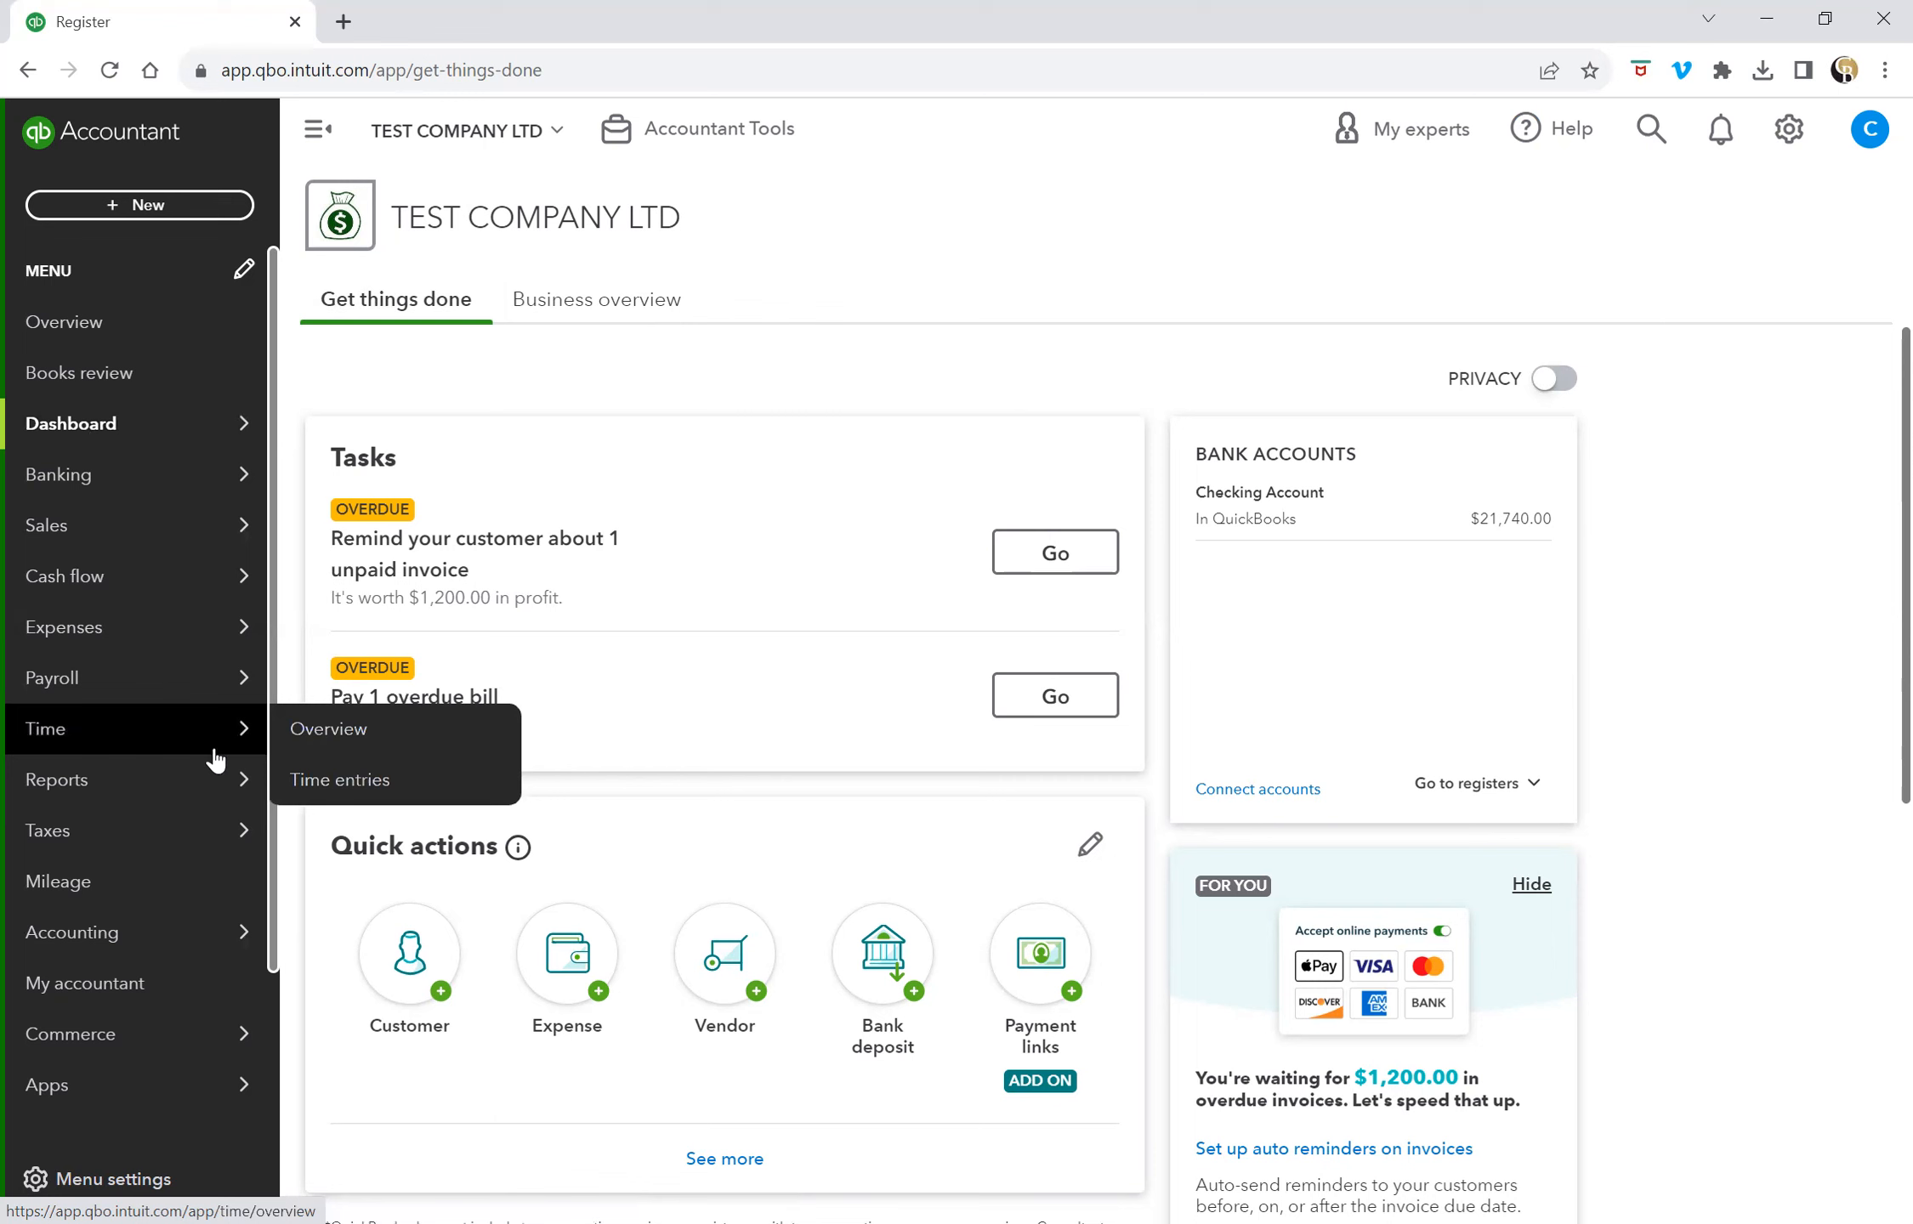
pyautogui.click(146, 206)
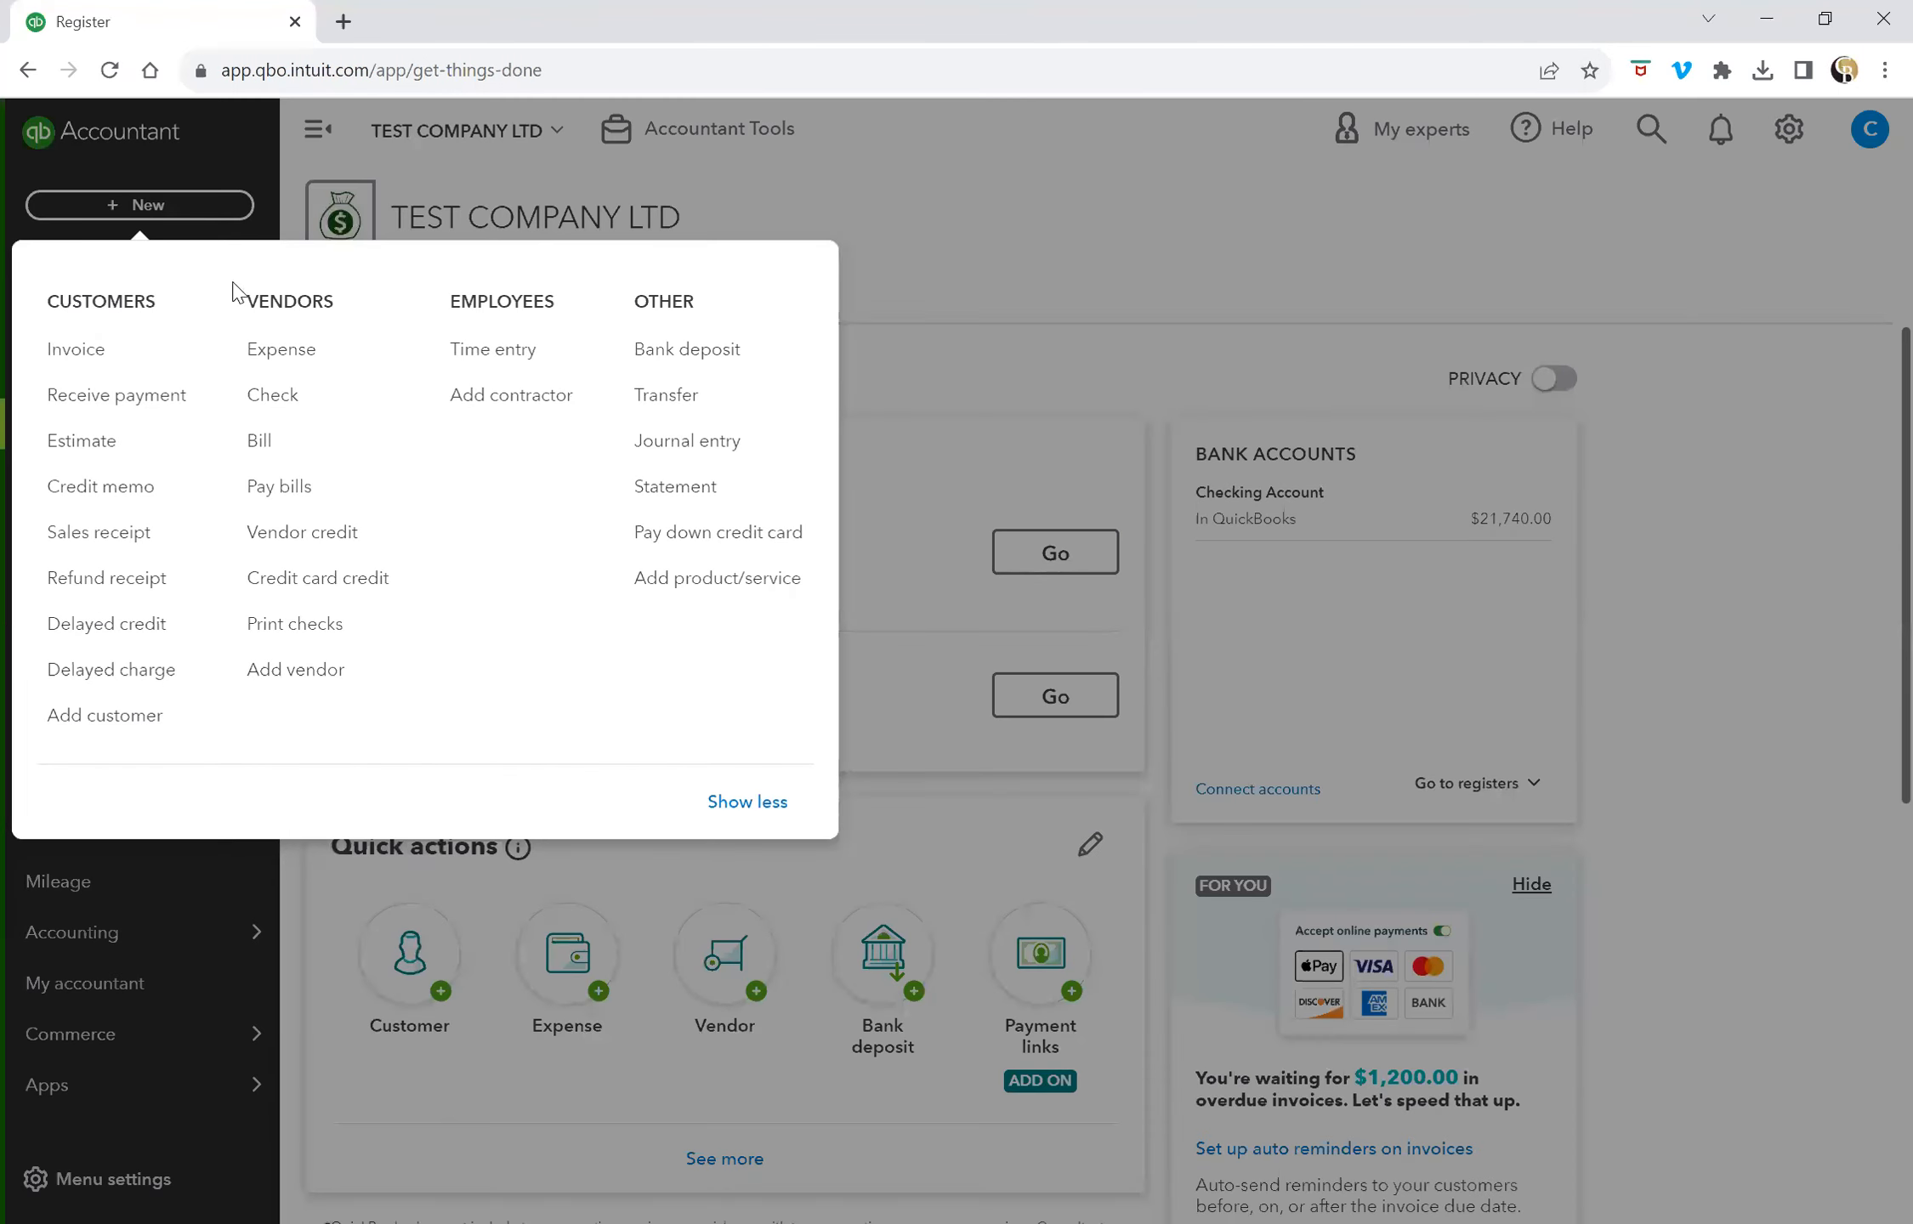
pyautogui.click(296, 449)
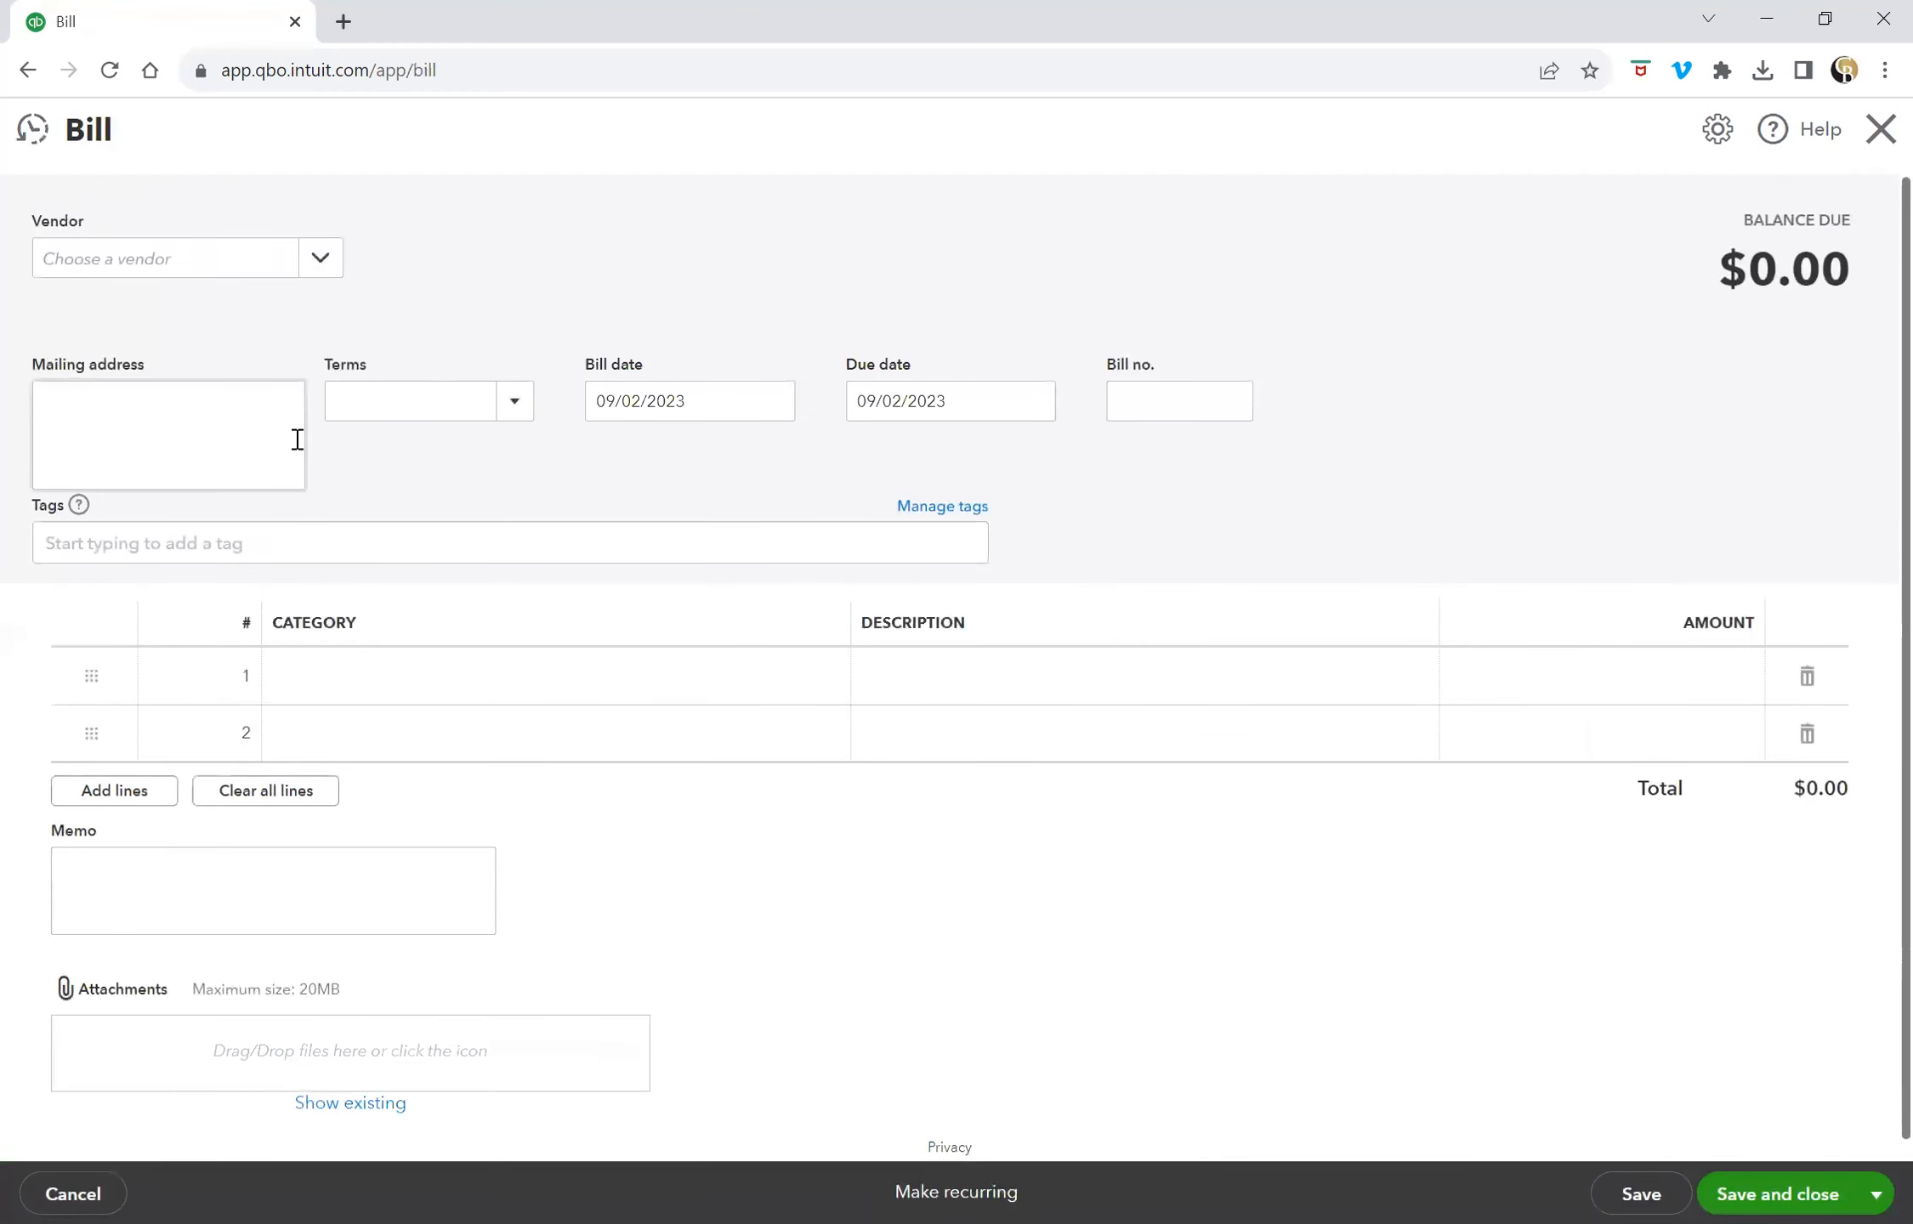
pyautogui.click(85, 249)
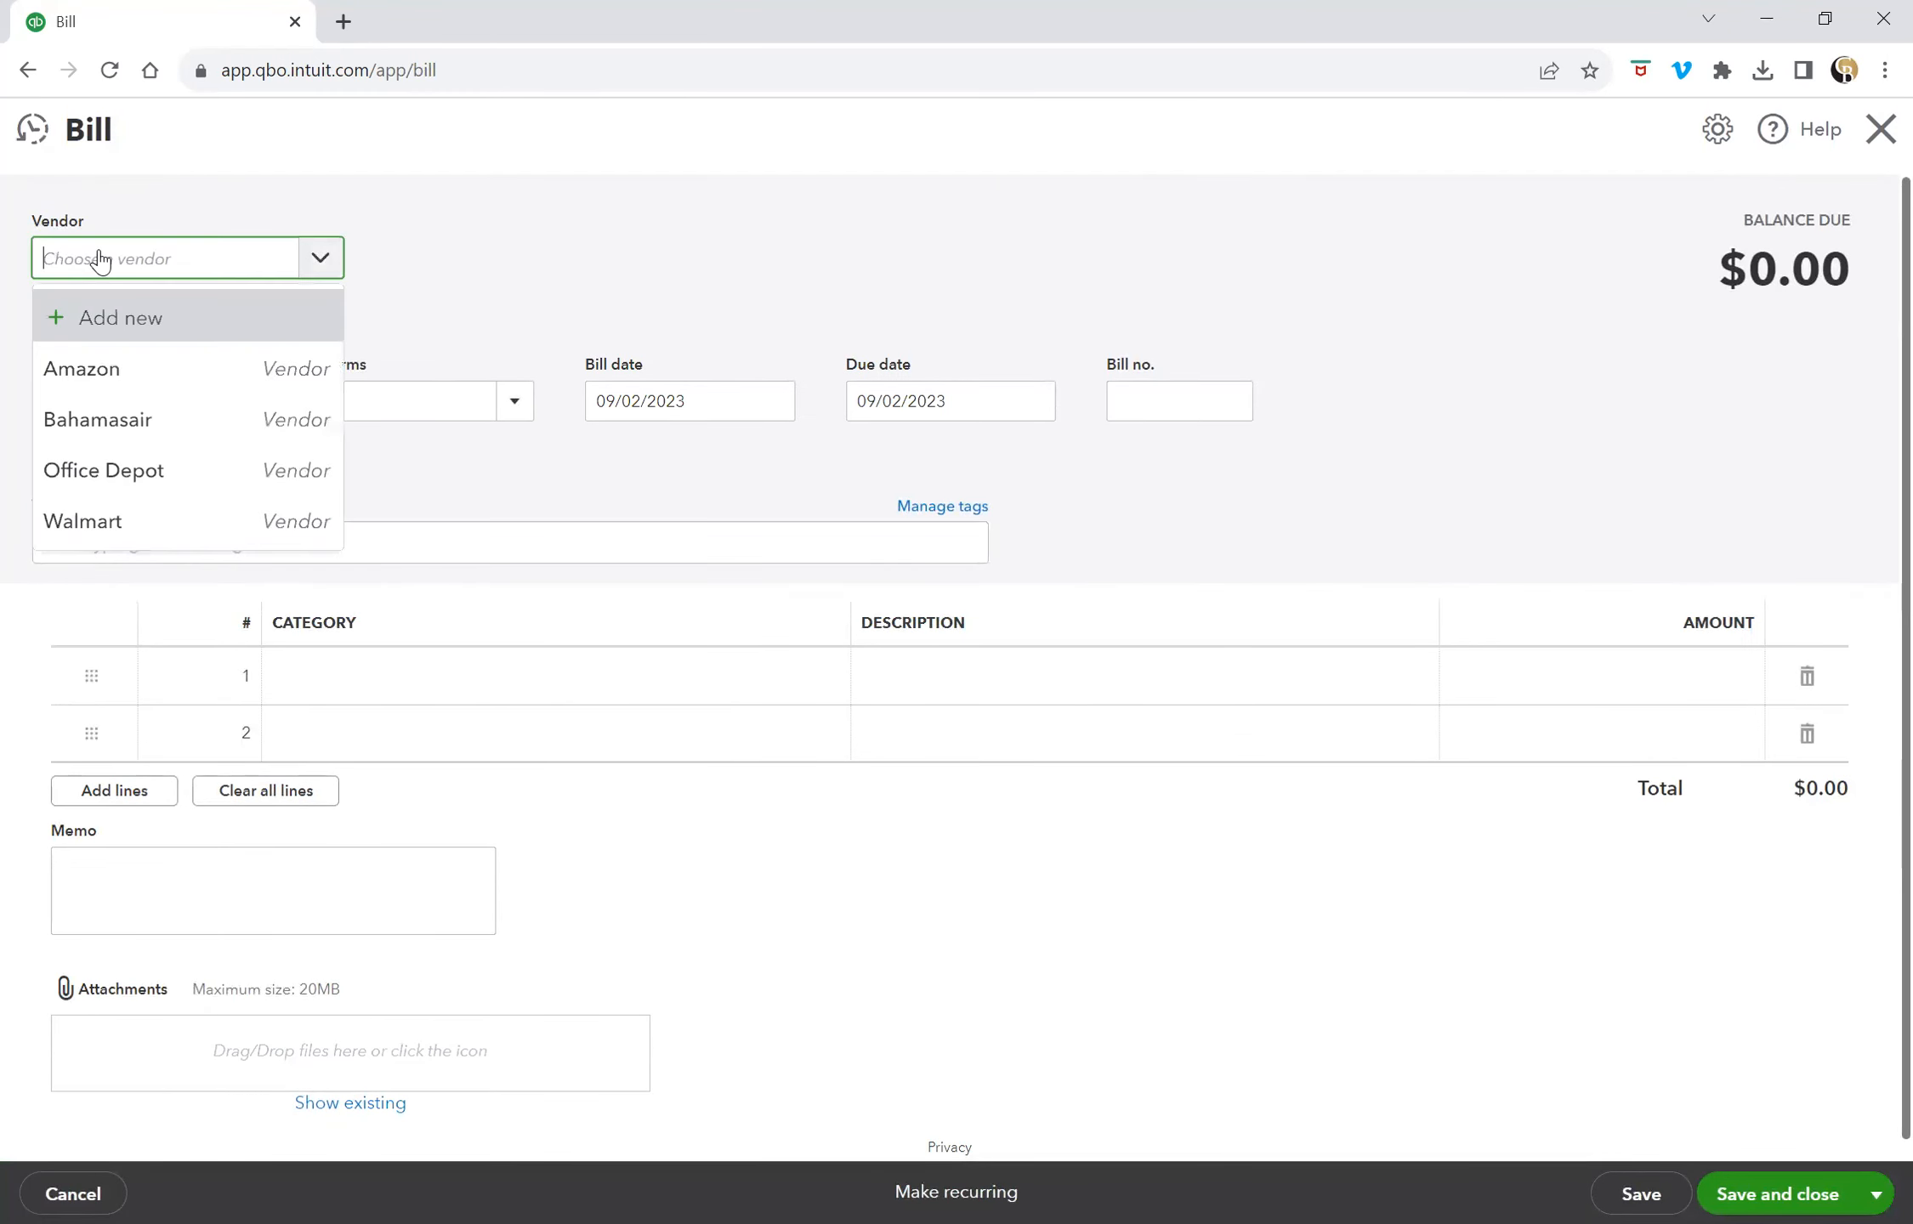
pyautogui.write('office')
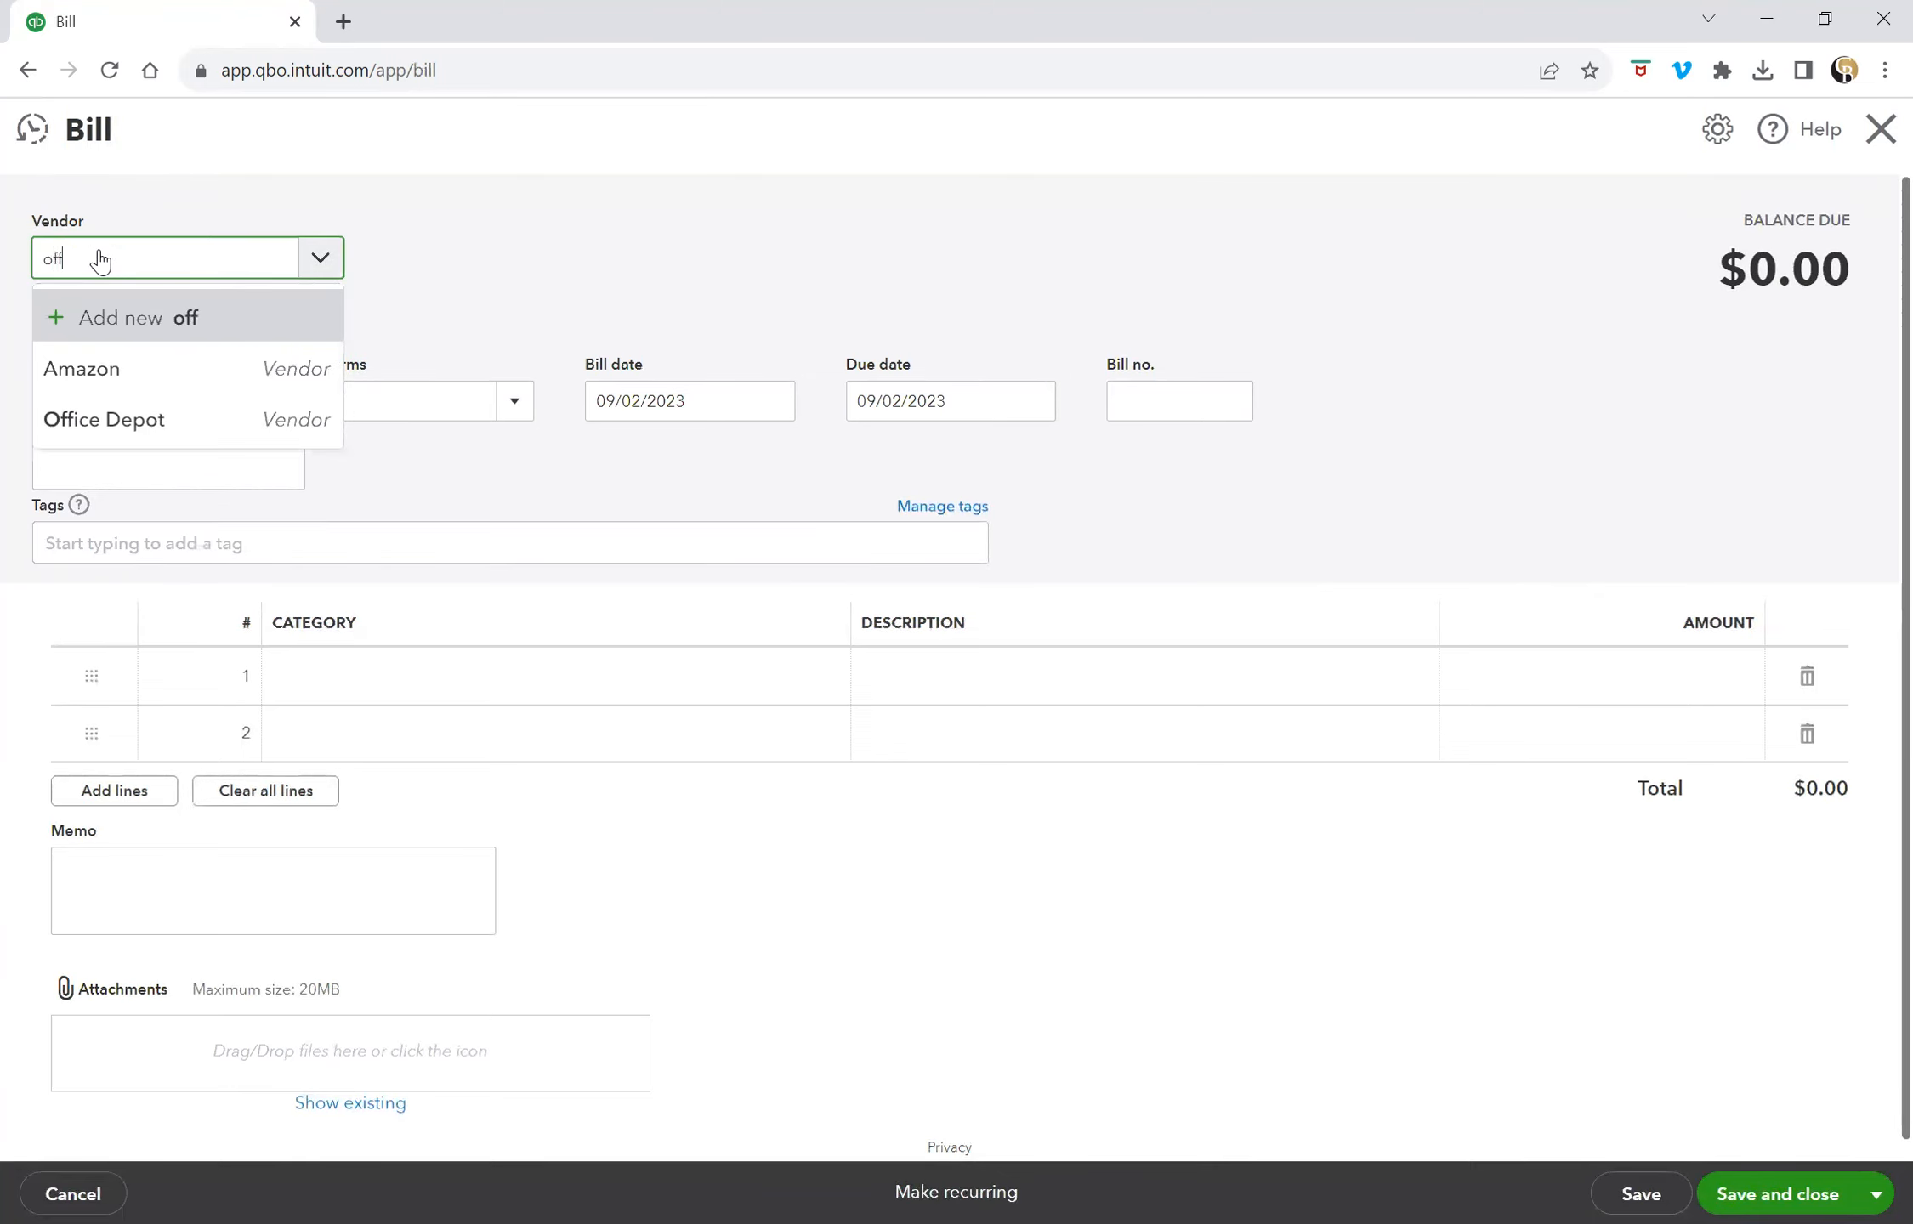
pyautogui.click(168, 371)
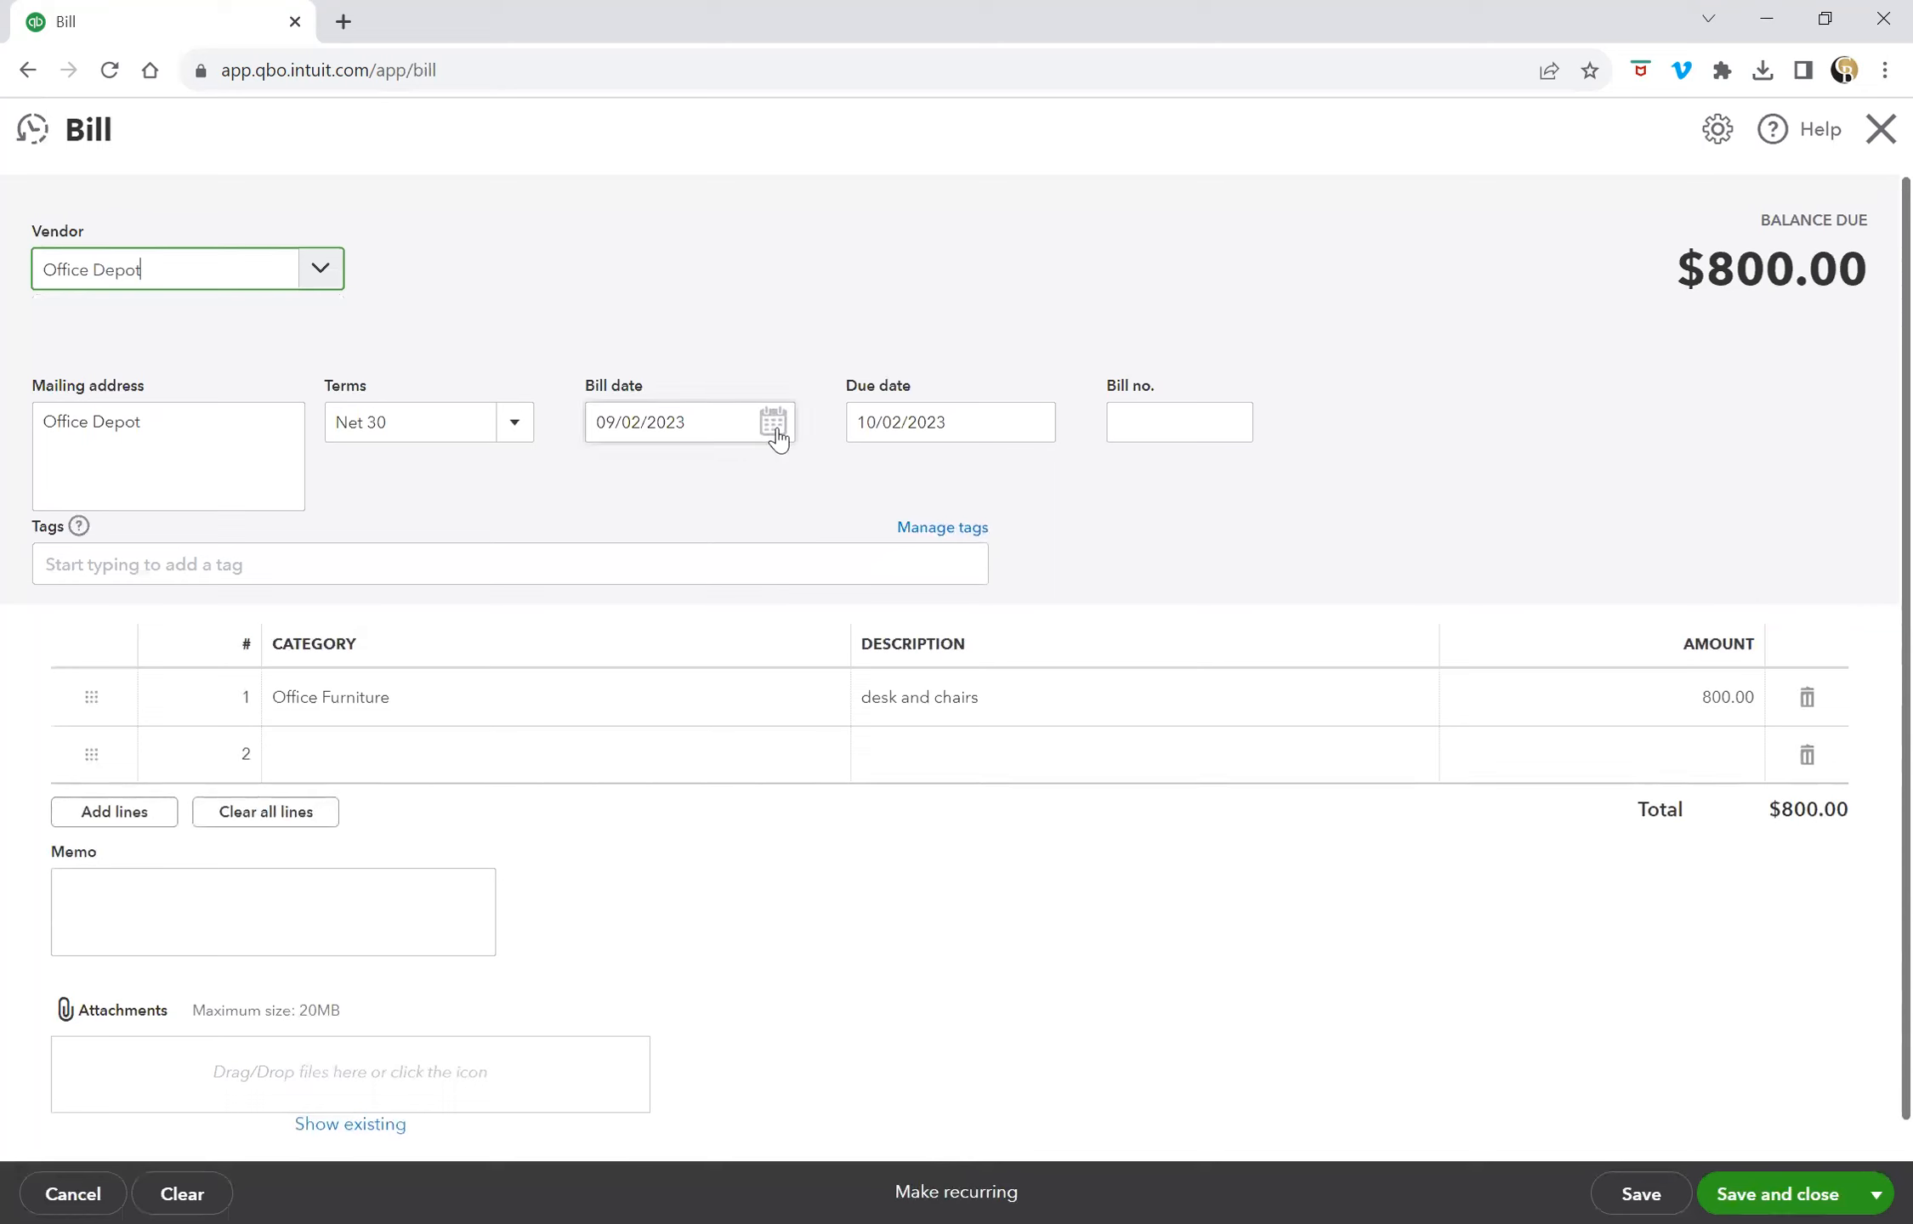
# Step: Date the bill 08/30/2023 and give it bill number 675
pyautogui.click(773, 422)
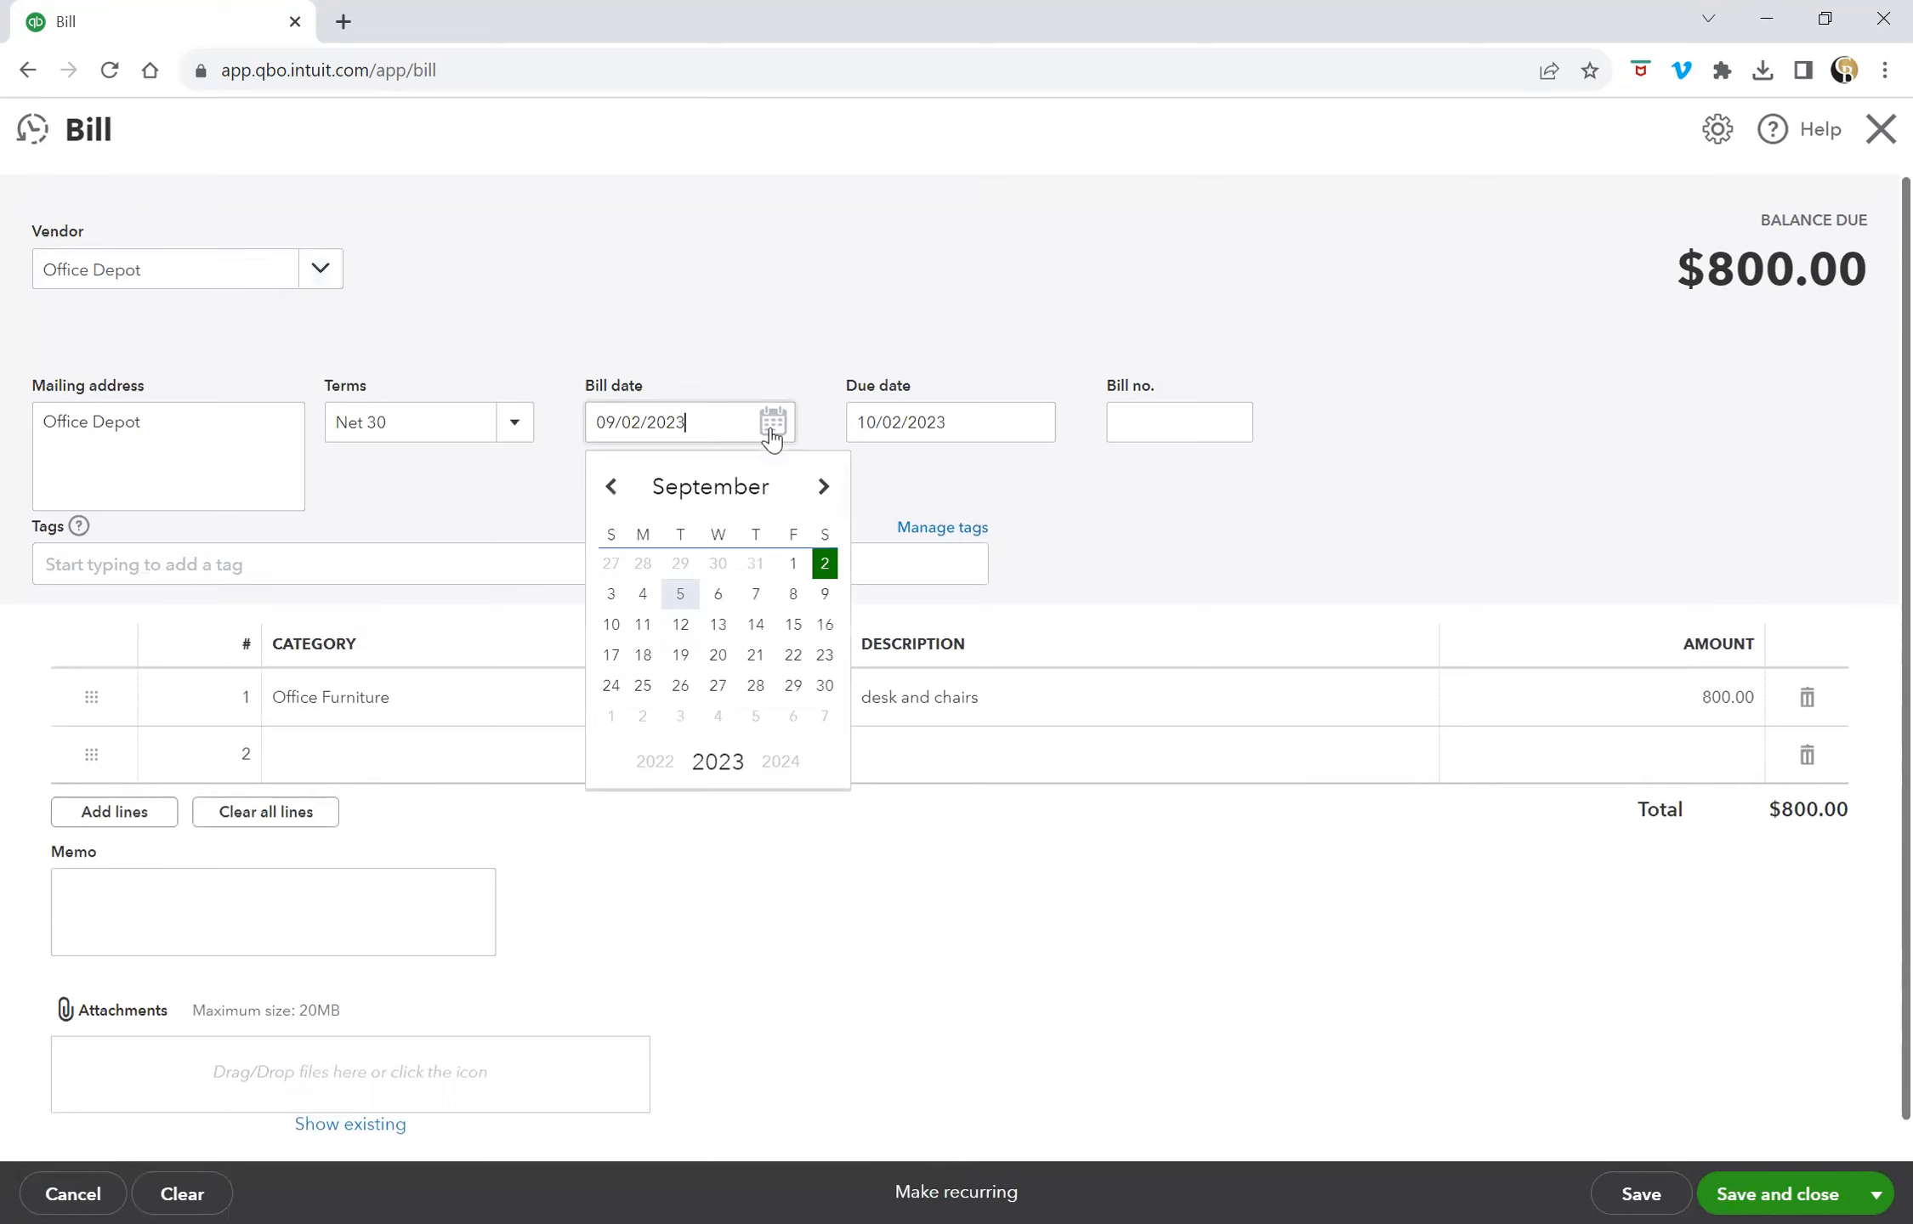
pyautogui.click(610, 487)
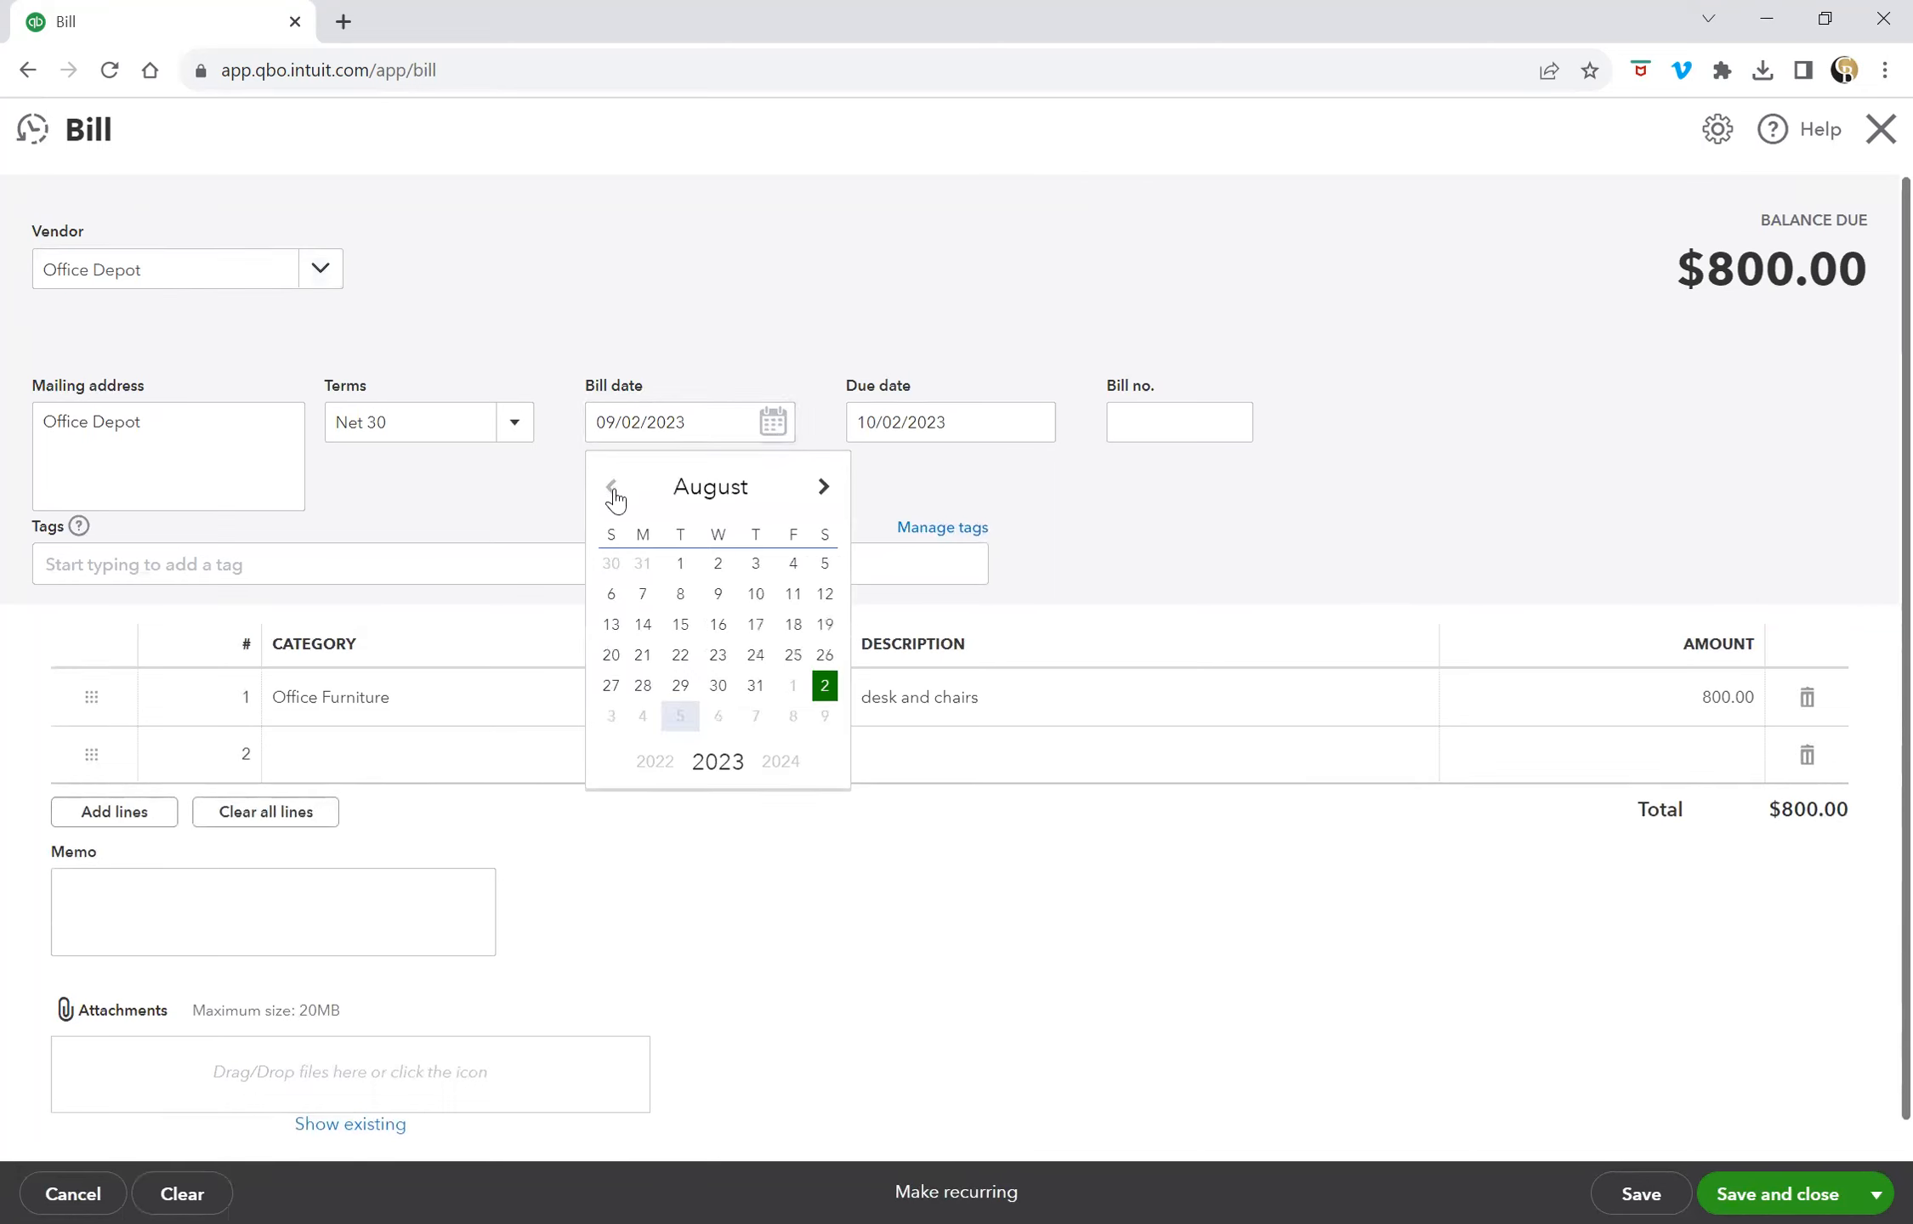
pyautogui.click(718, 686)
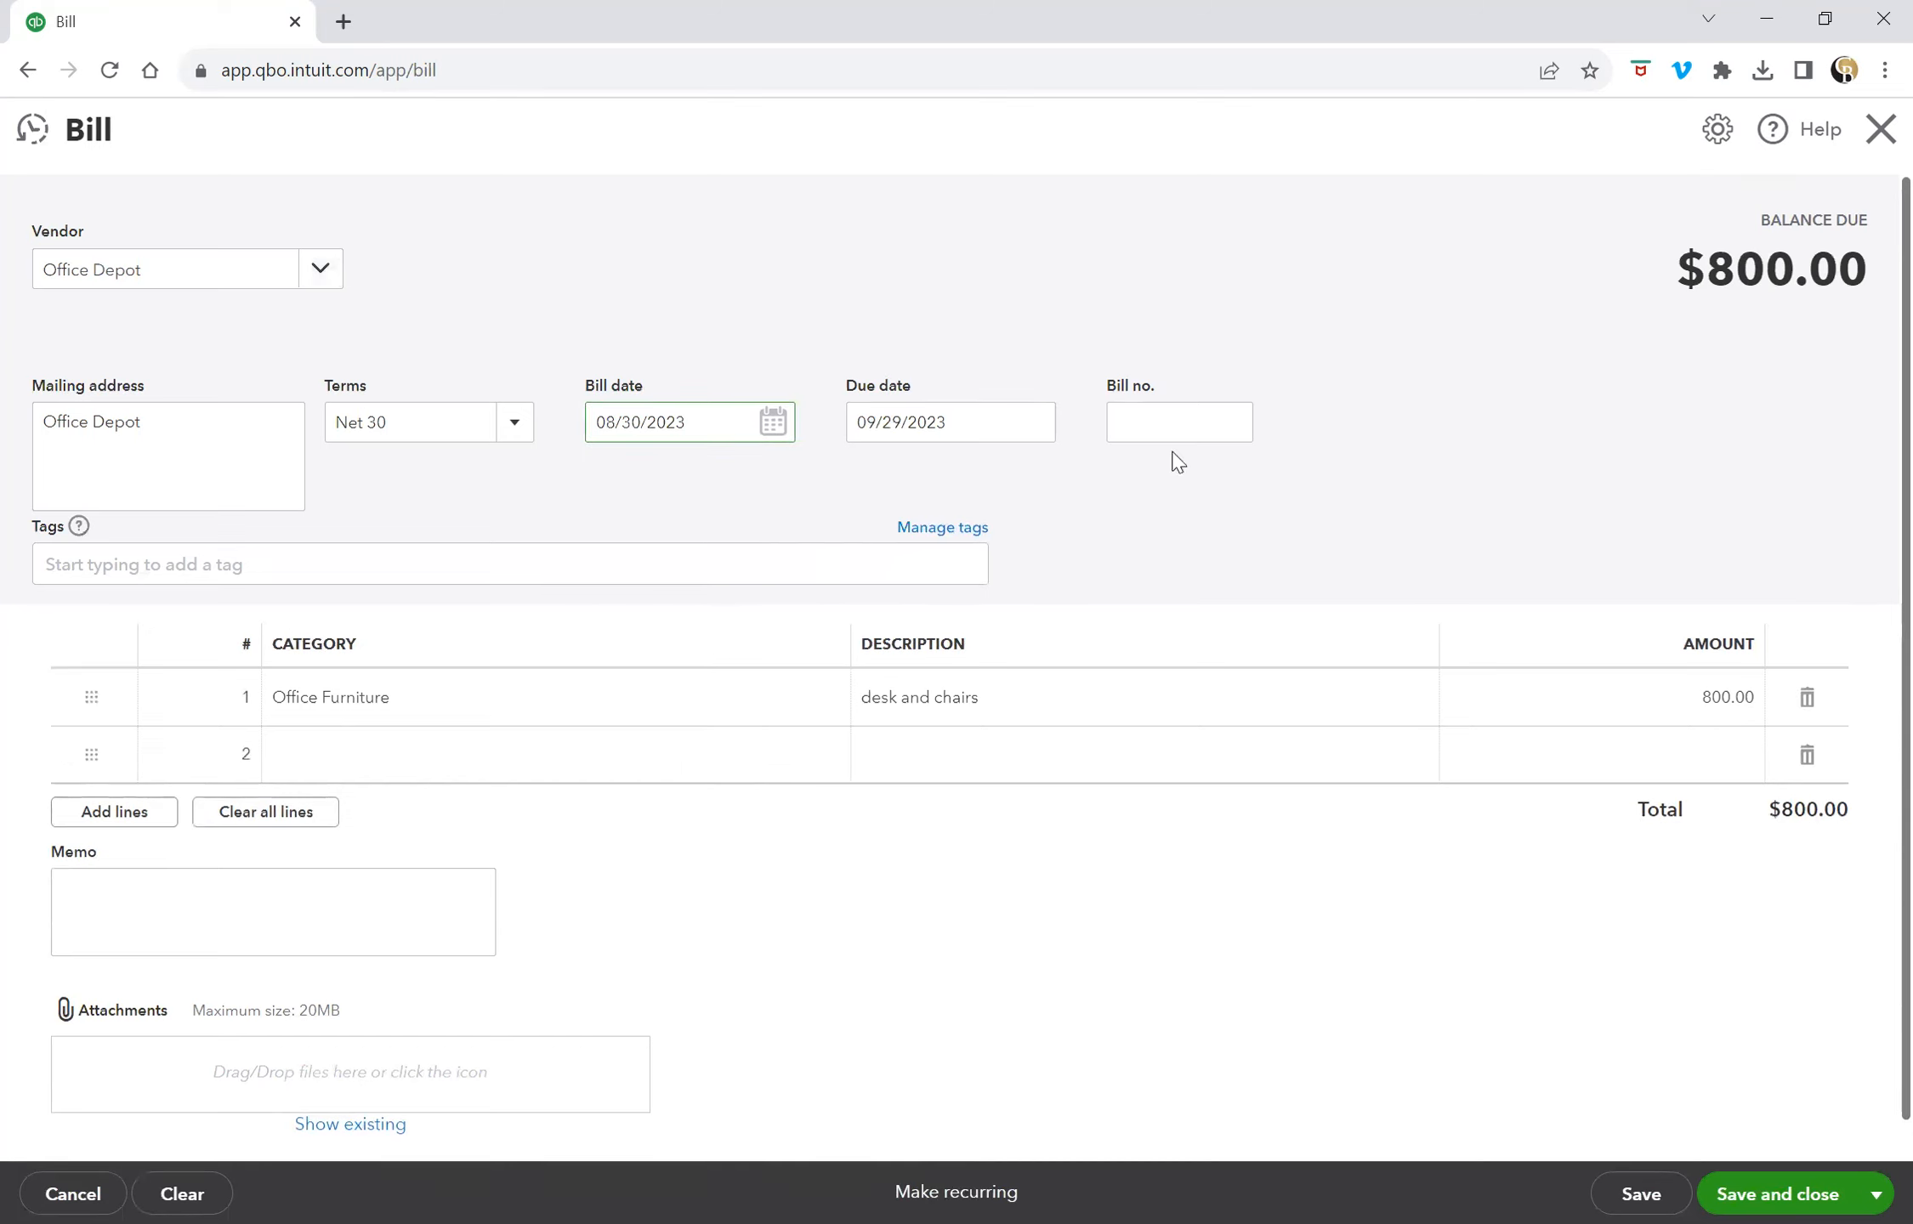
pyautogui.click(1146, 429)
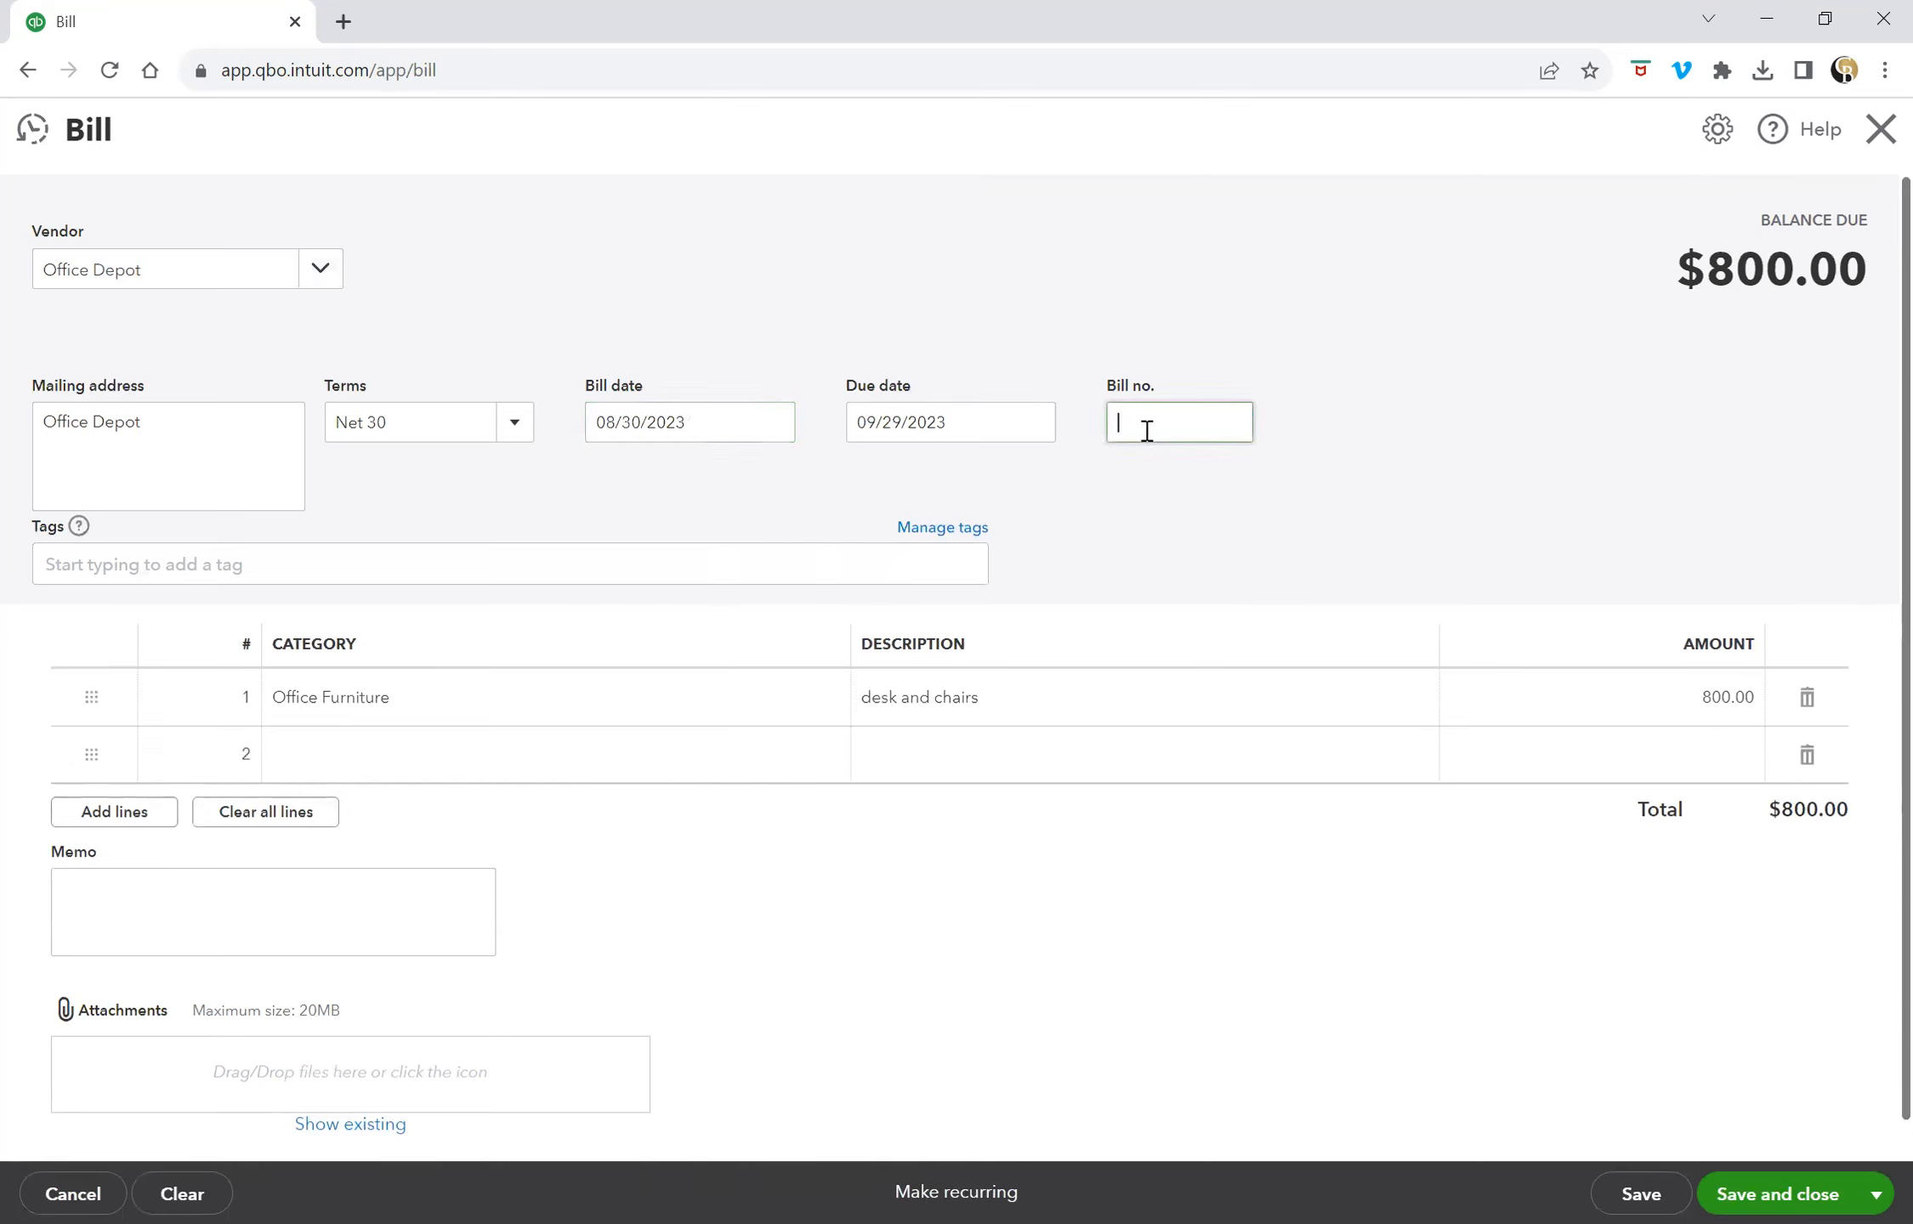
pyautogui.write('675')
# Step: Set the first bill line's category to Office Supplies and its description to "notepads and printing paper"
pyautogui.click(461, 713)
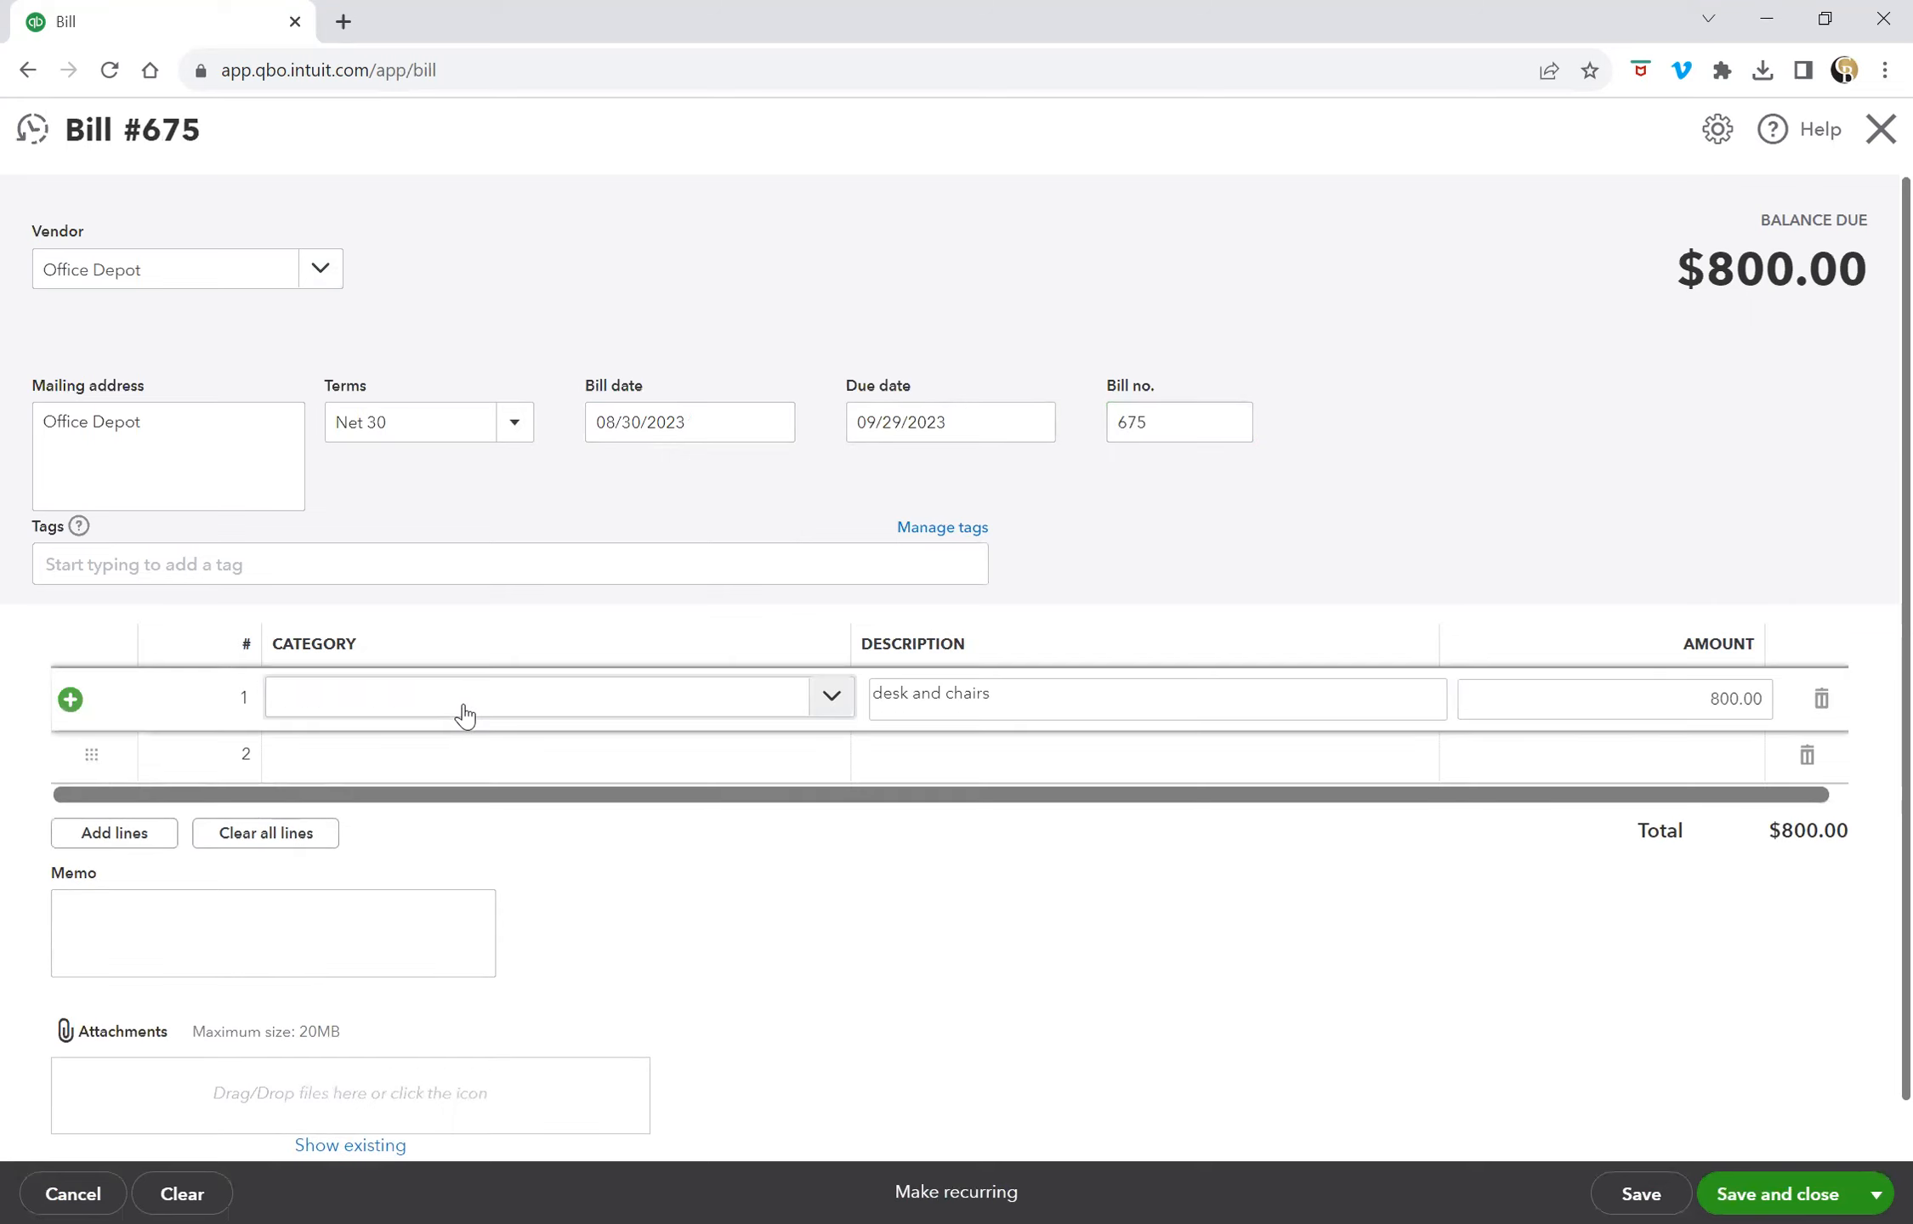
pyautogui.write('o')
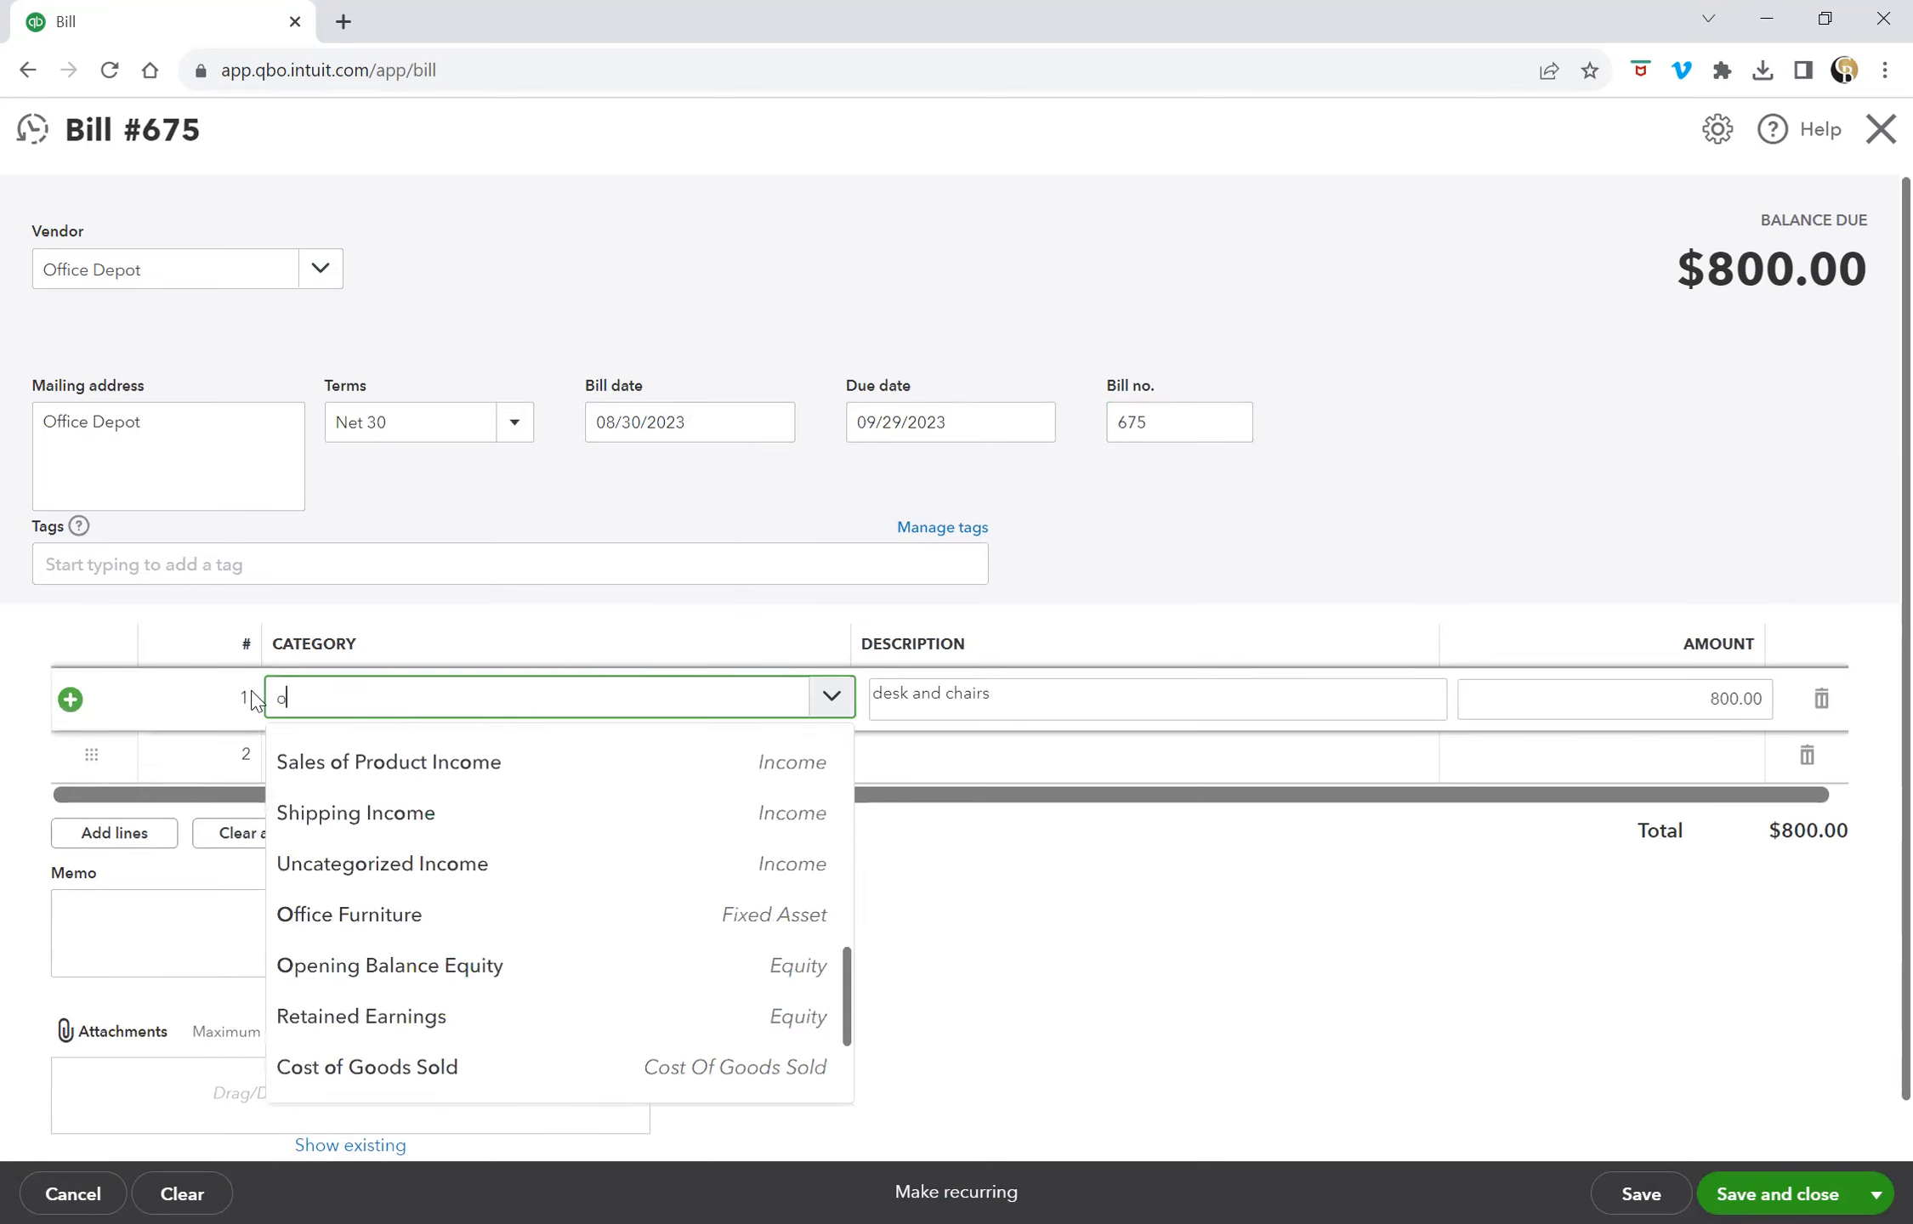
pyautogui.write('ffice')
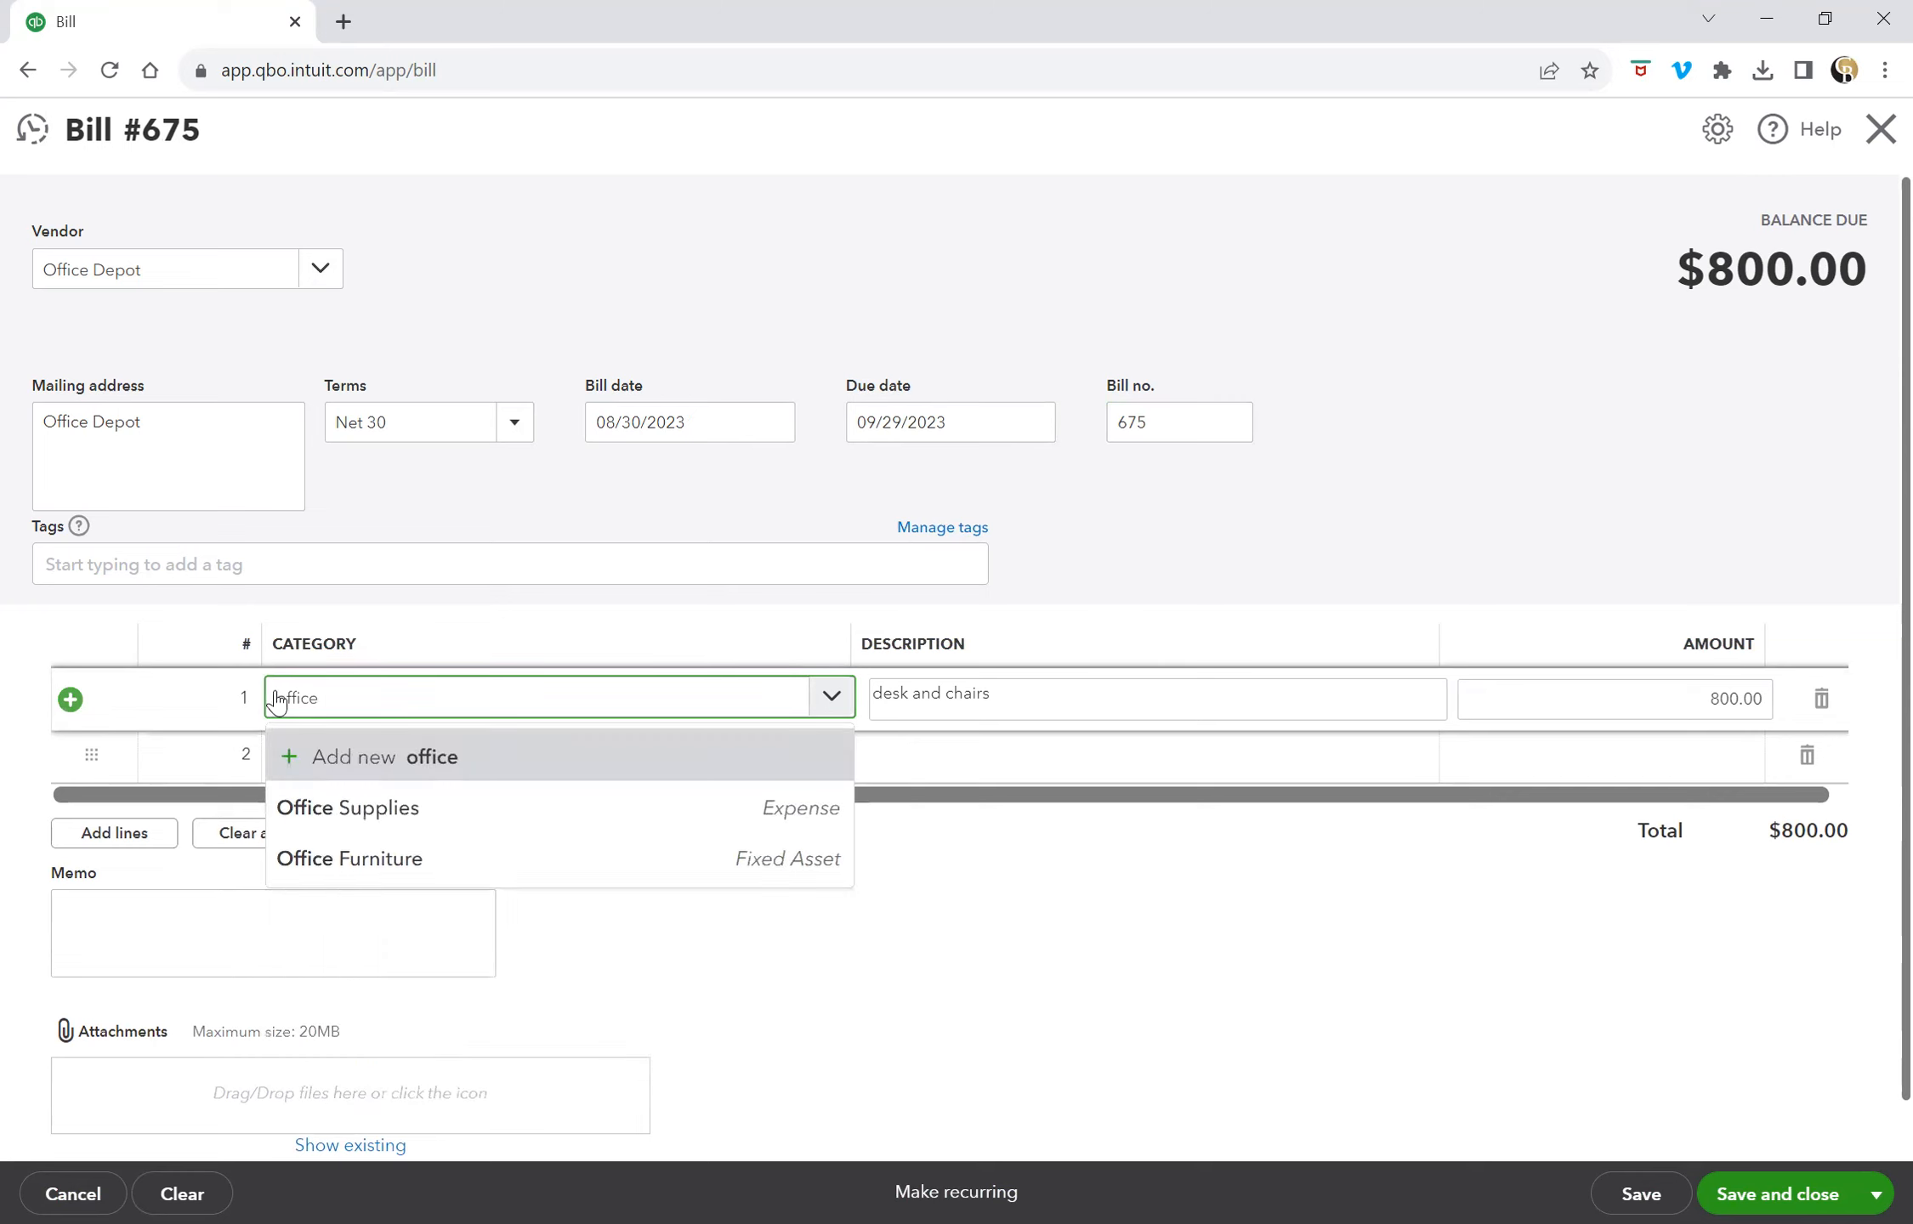
pyautogui.click(409, 810)
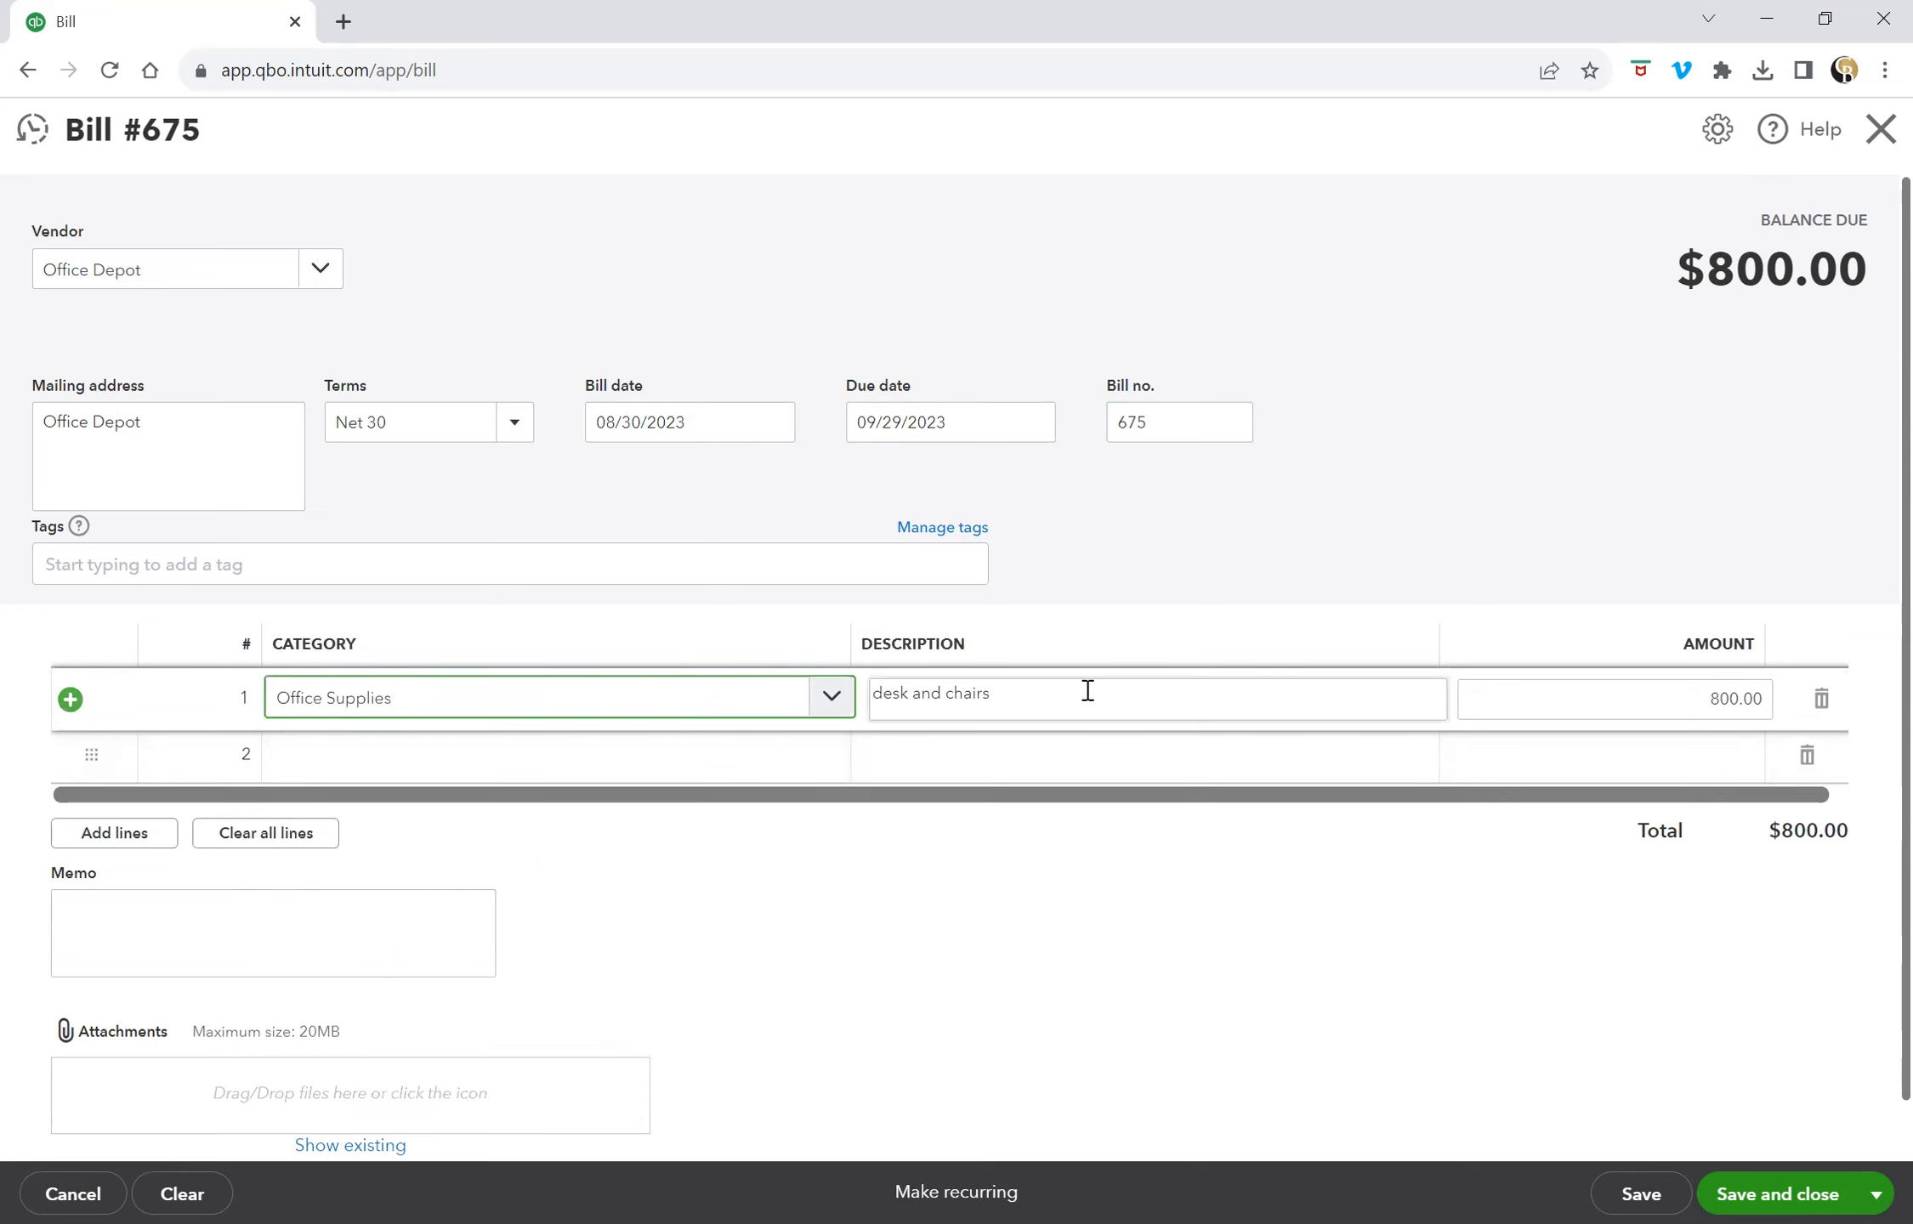
pyautogui.moveTo(1084, 691); pyautogui.dragTo(875, 693)
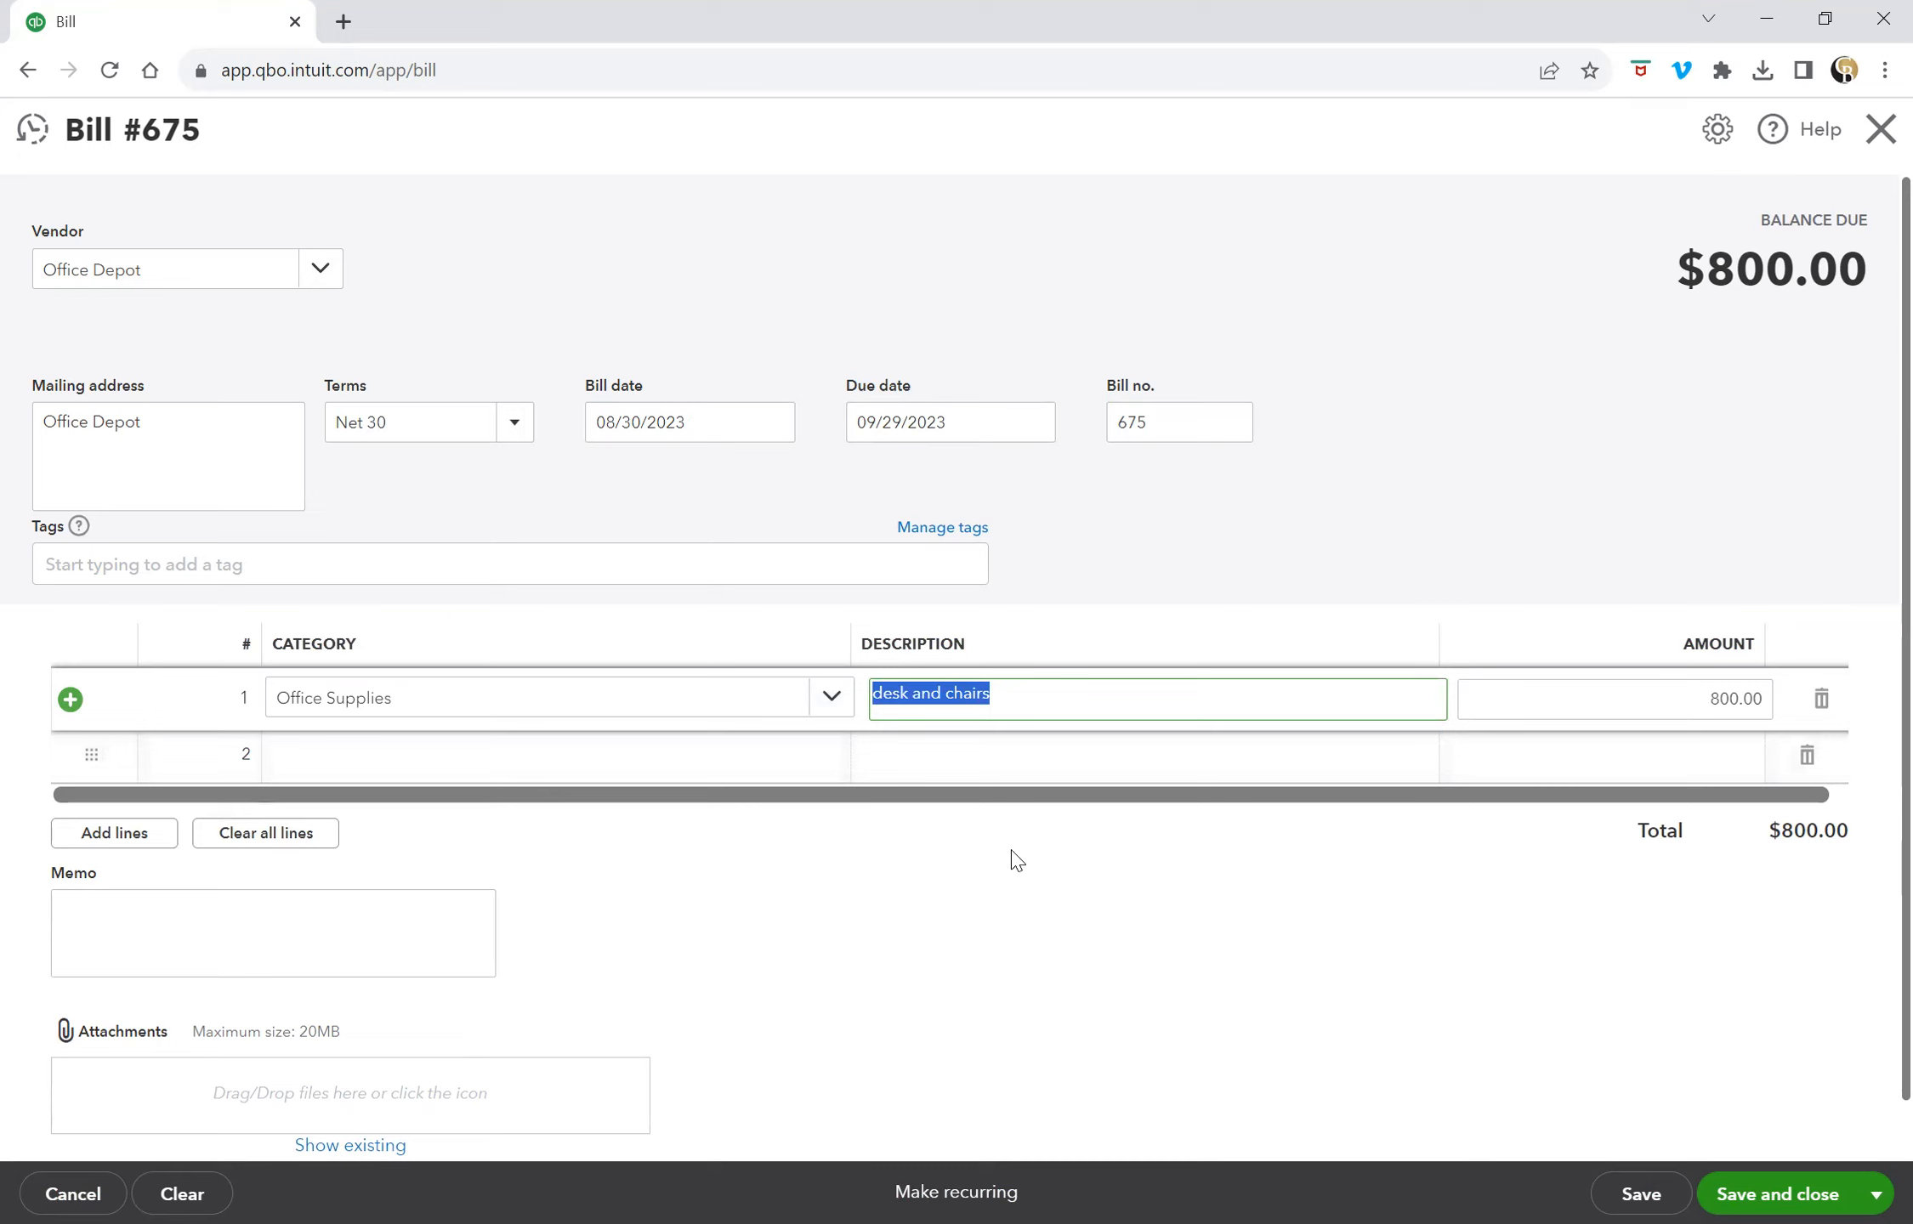
pyautogui.write('note')
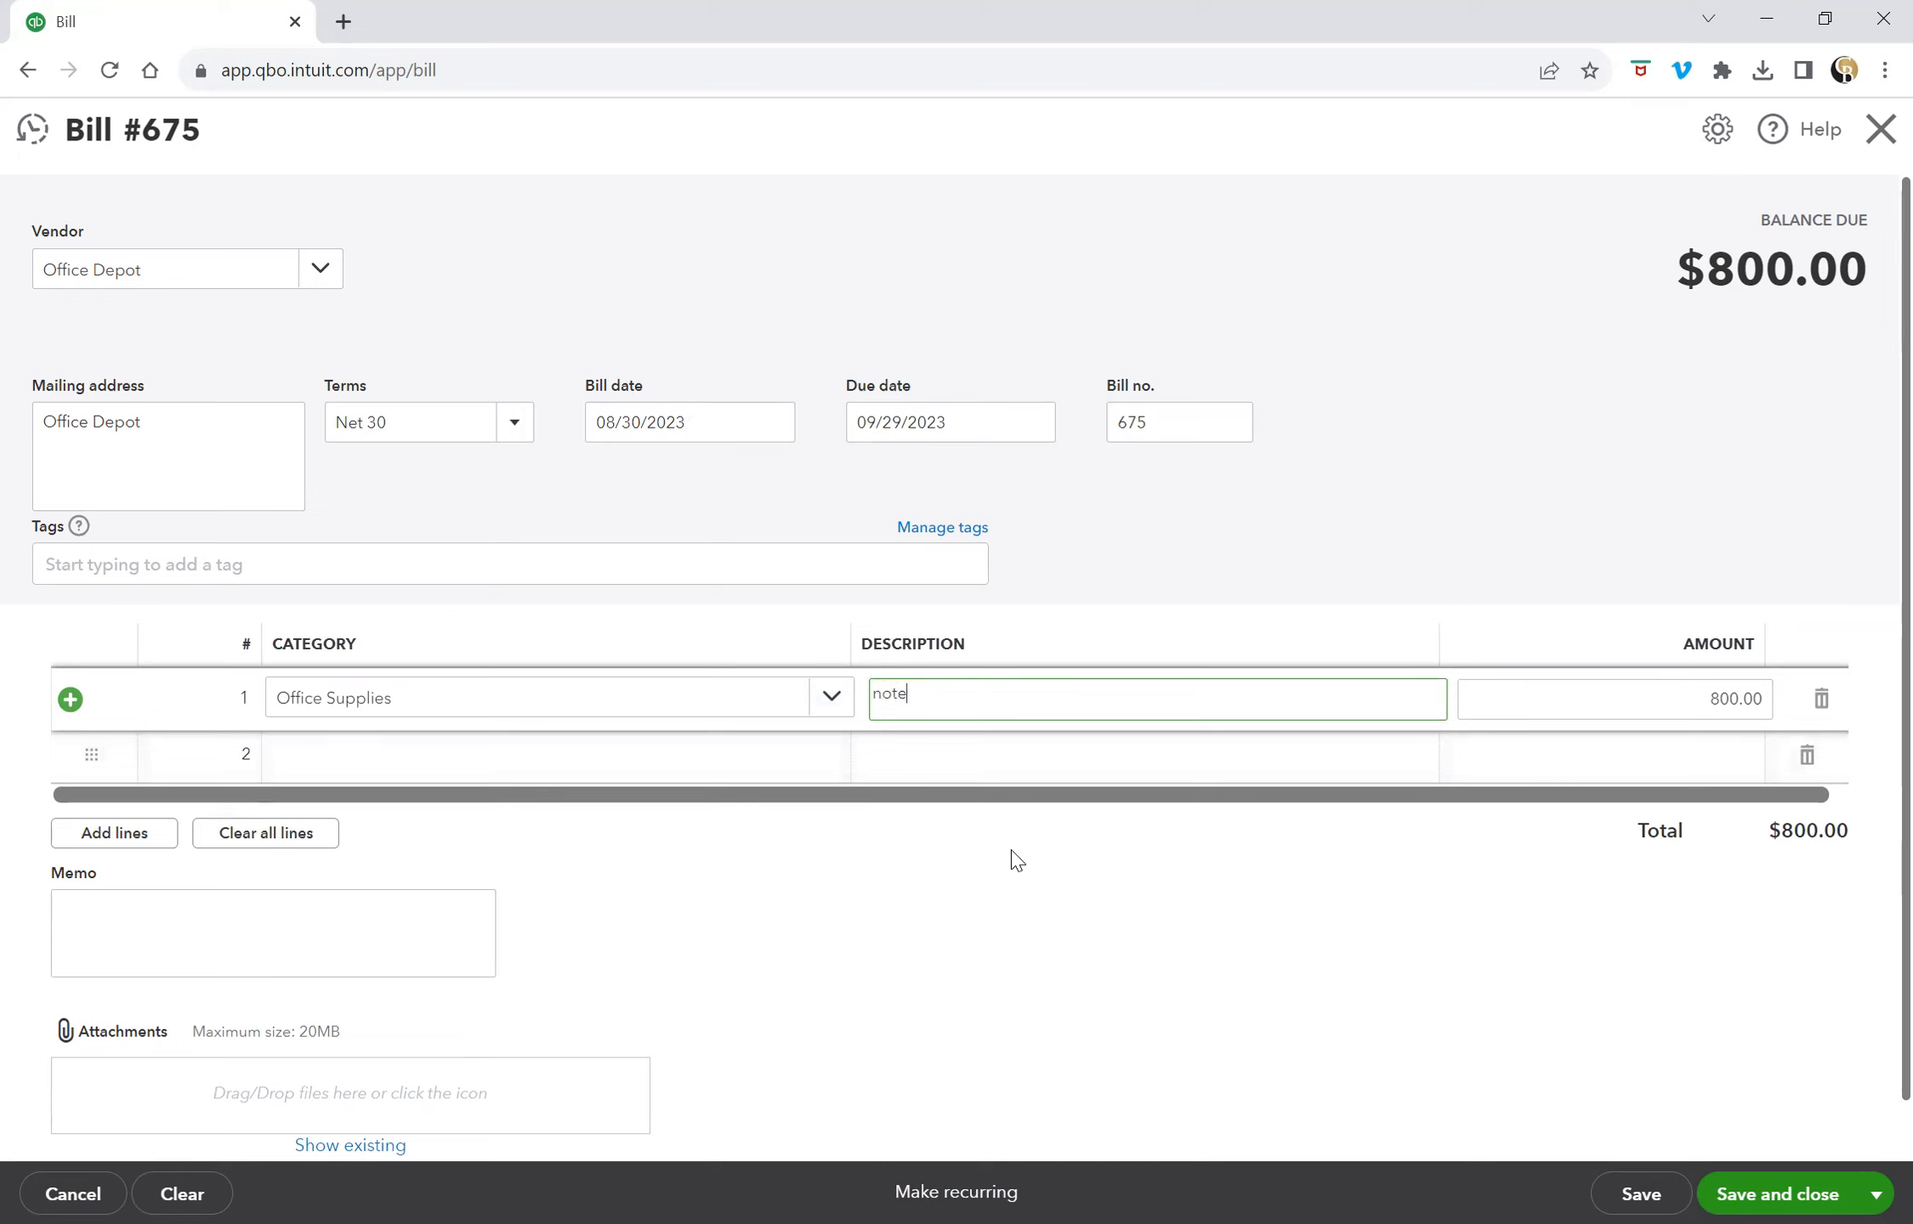
pyautogui.write('pads and printing paper')
# Step: Set the Office Supplies line's amount to 125, and save and close the bill
pyautogui.click(1695, 695)
pyautogui.write('125')
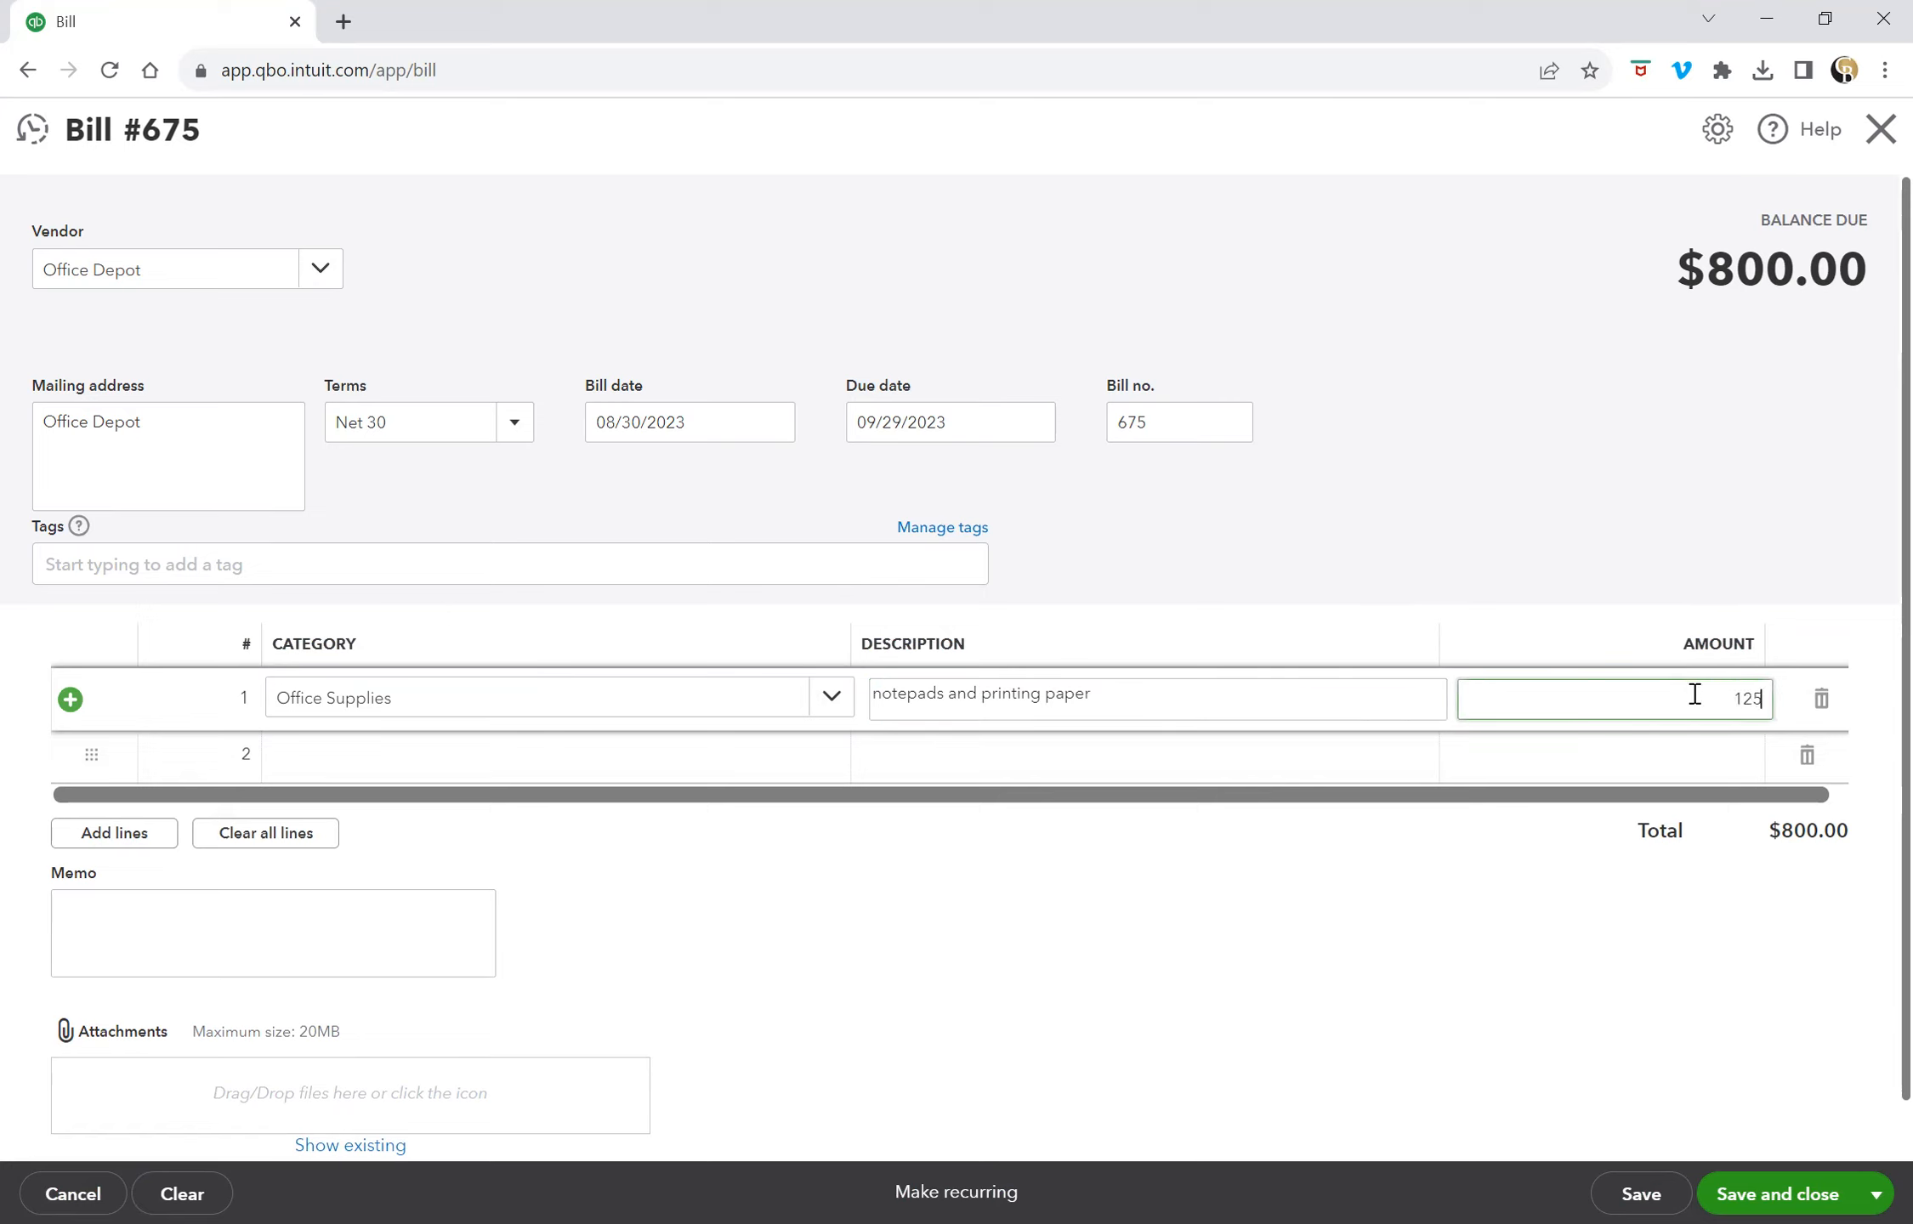
pyautogui.press('Tab')
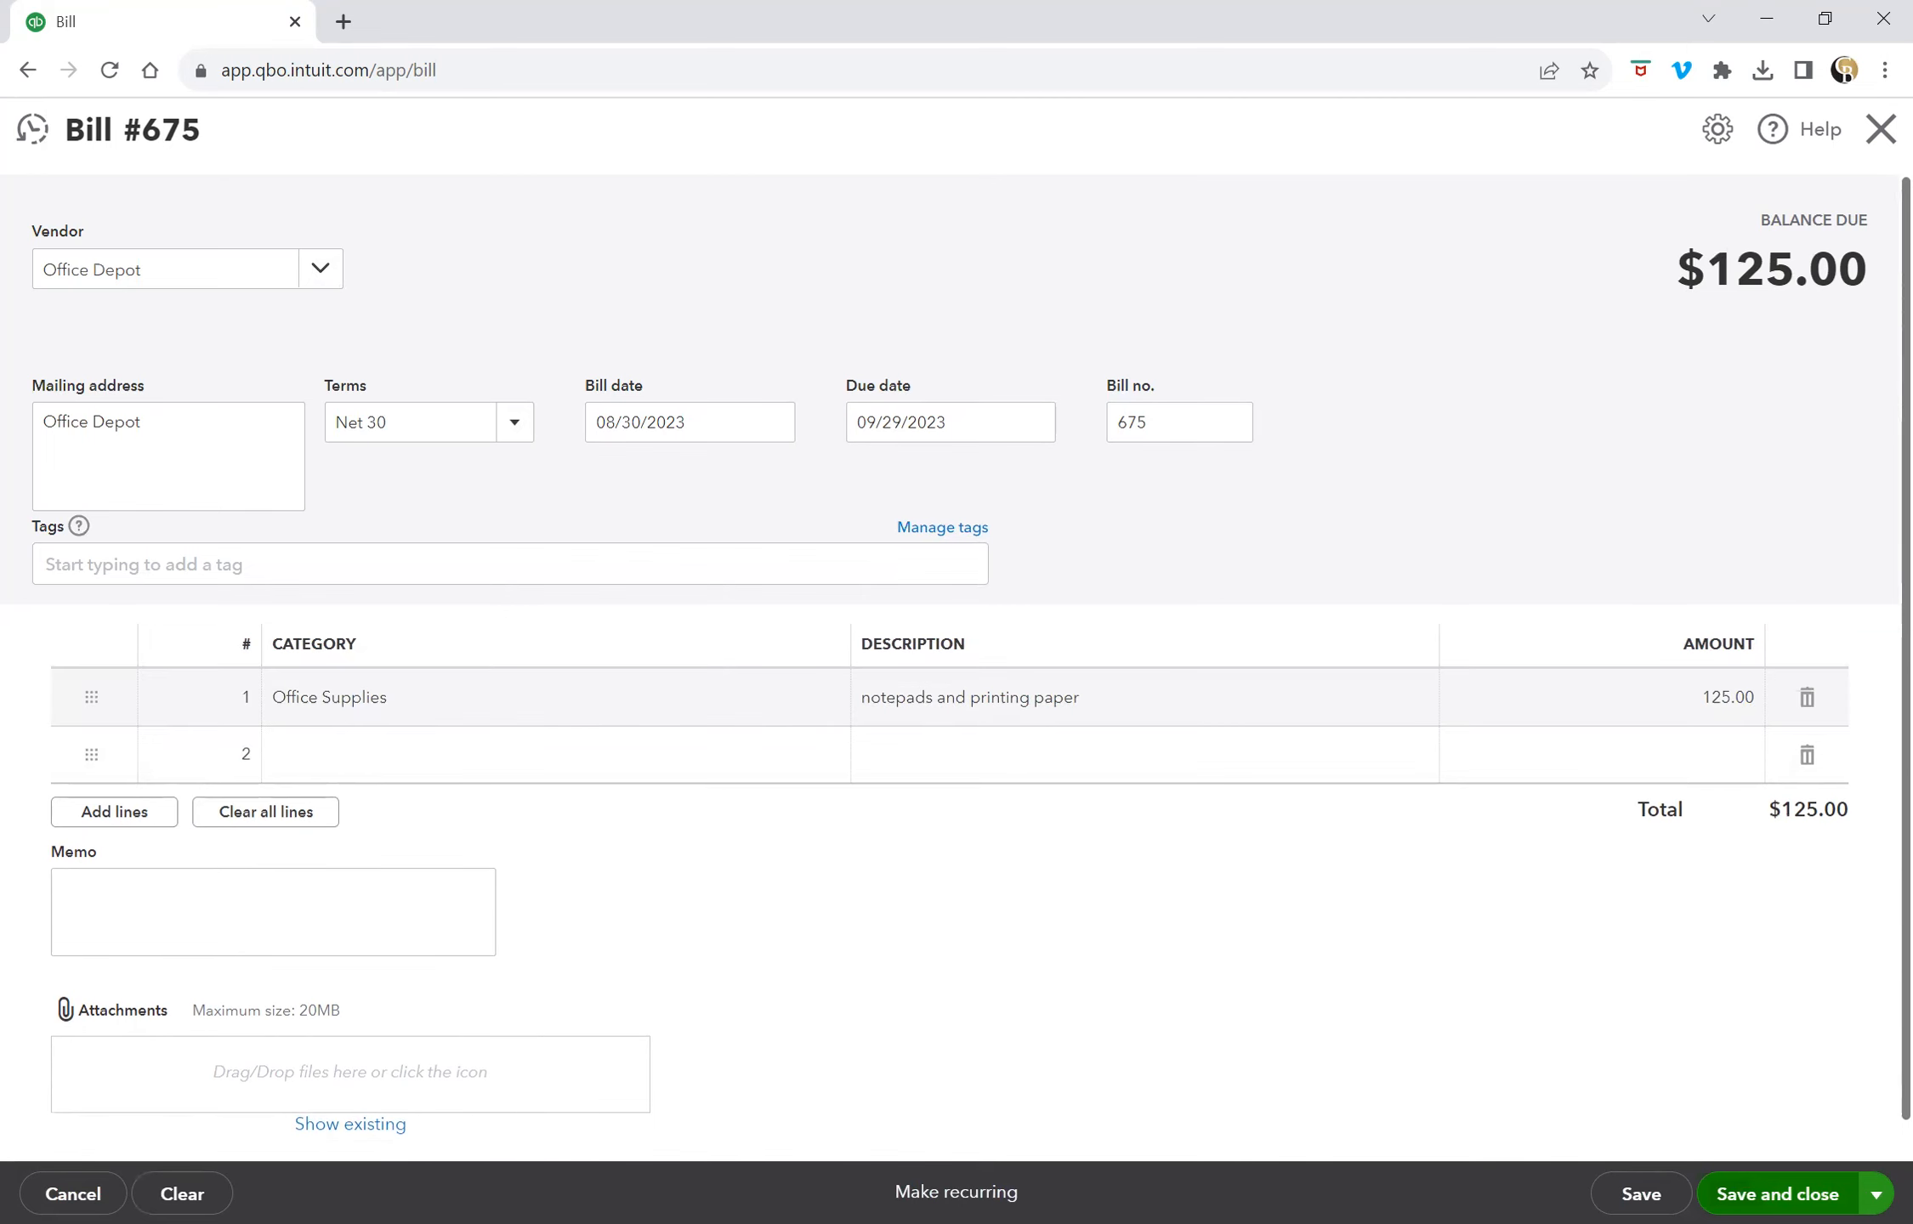
pyautogui.click(1756, 1172)
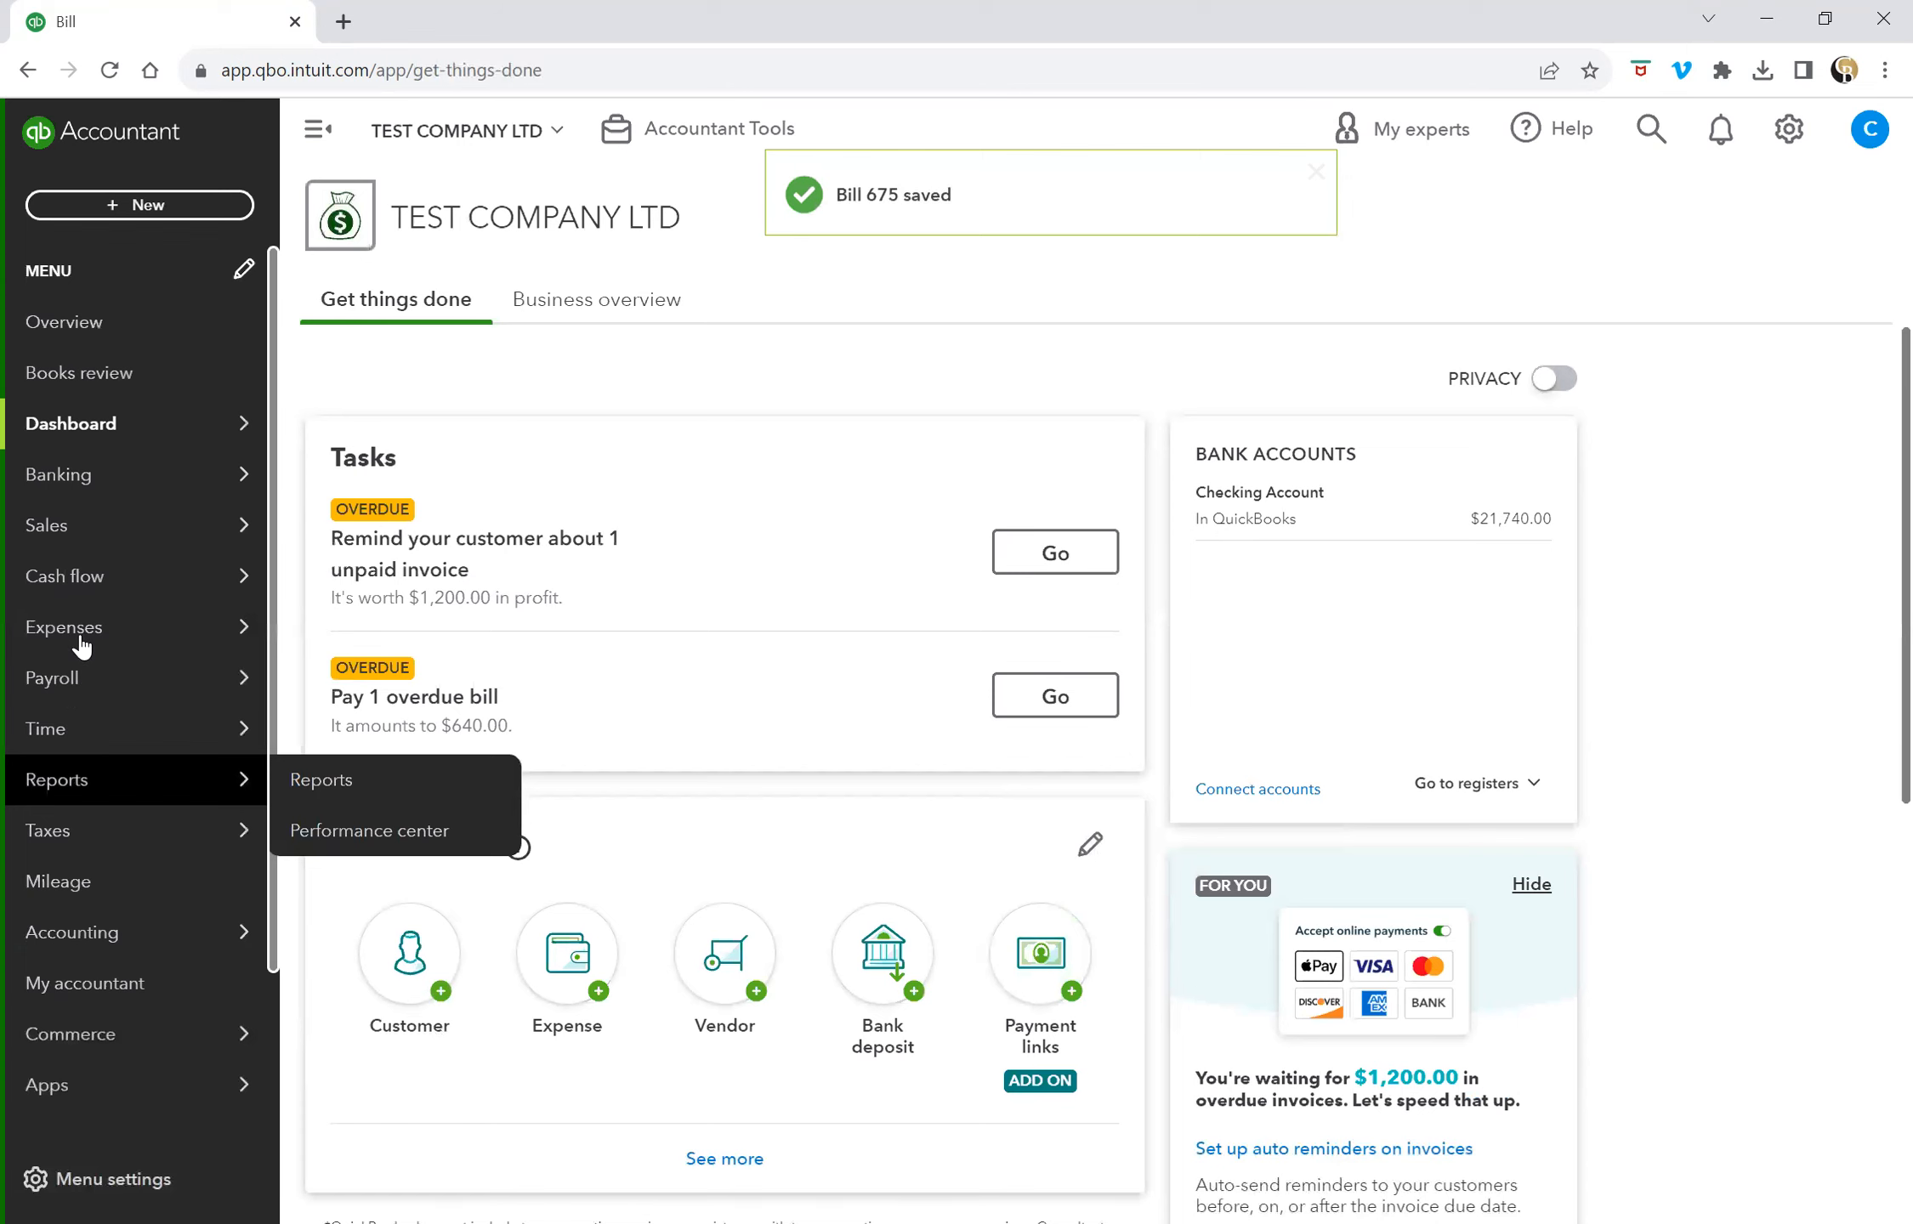
# Step: Open Office Depot's transaction list in the vendor list and mark bill 675 as paid
pyautogui.click(340, 735)
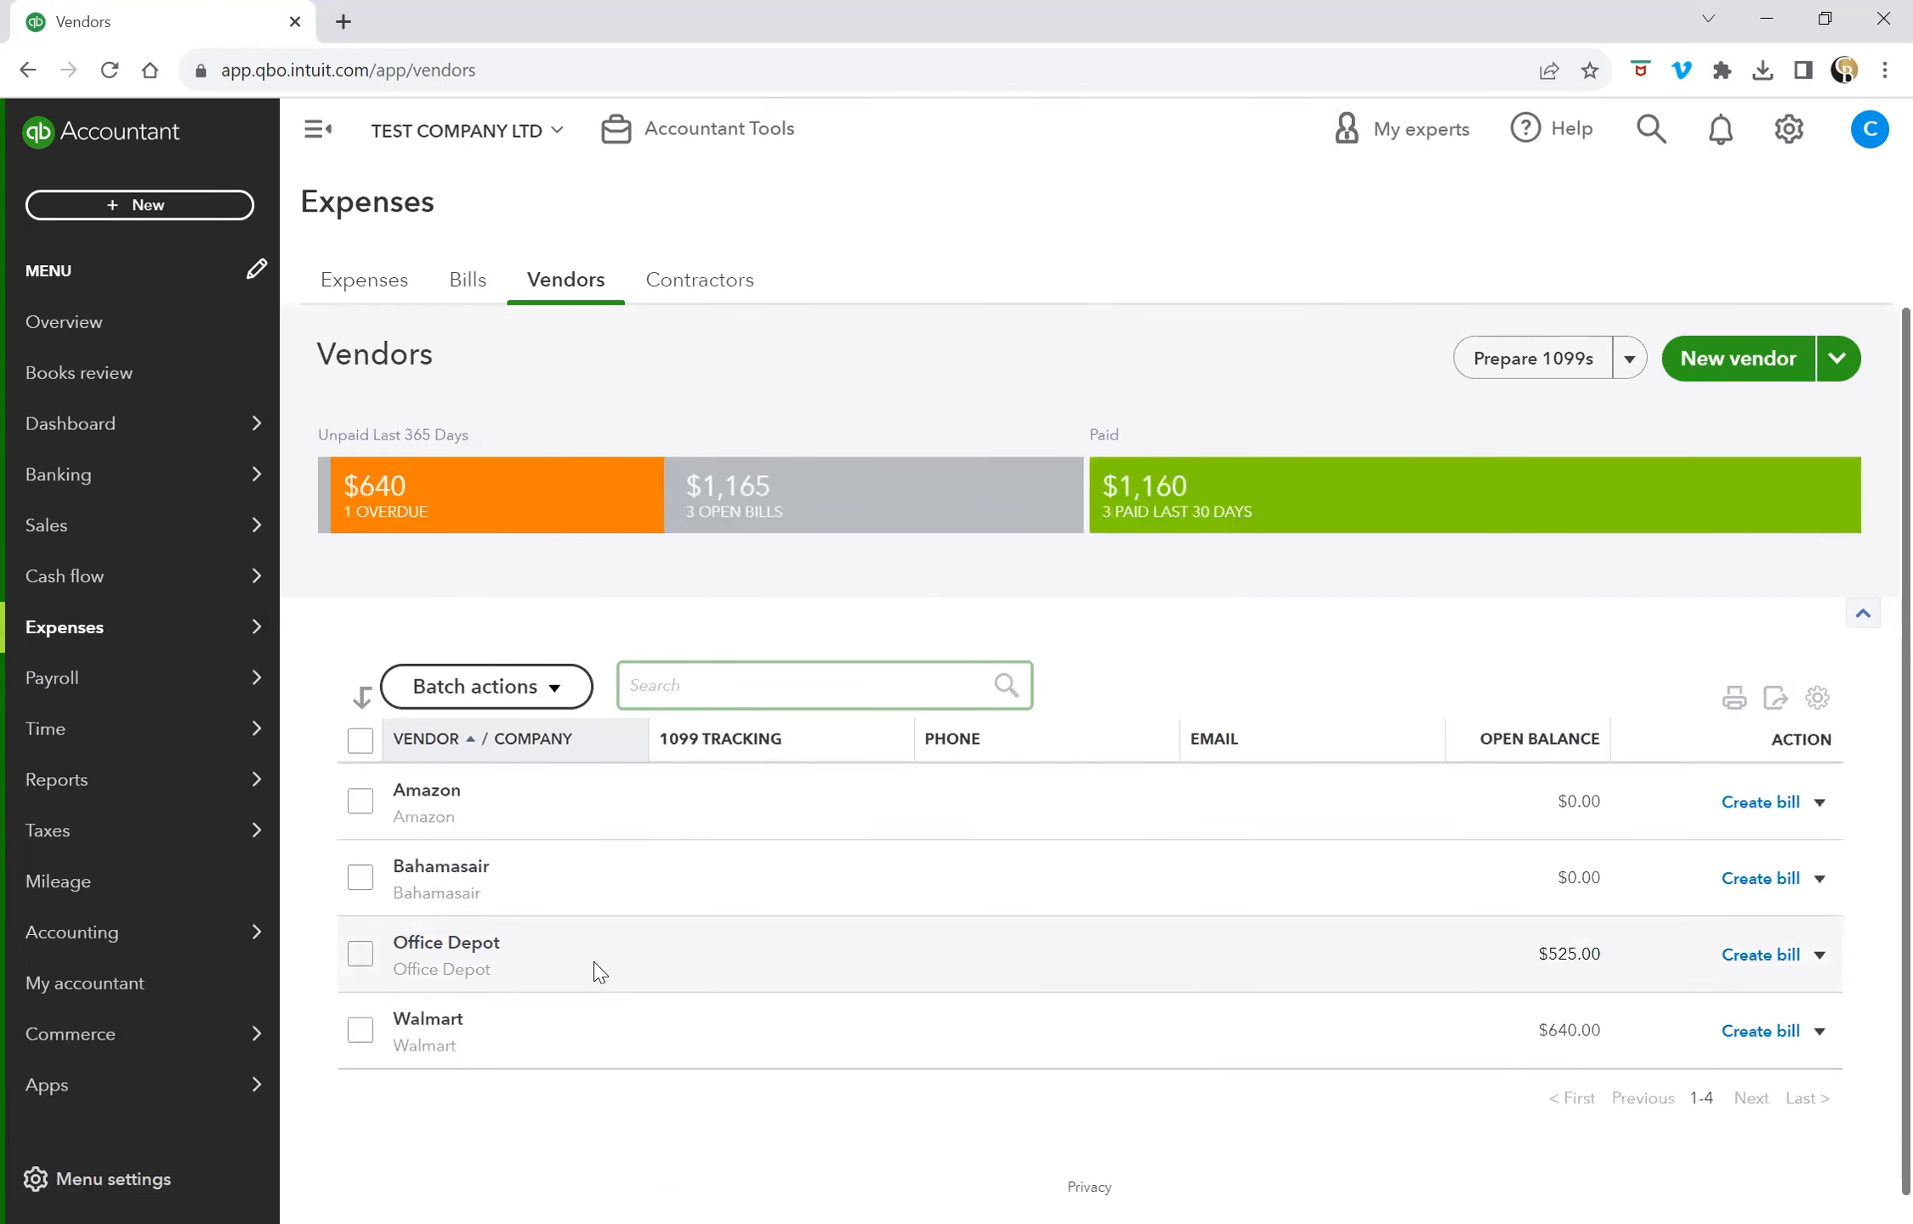
pyautogui.click(595, 968)
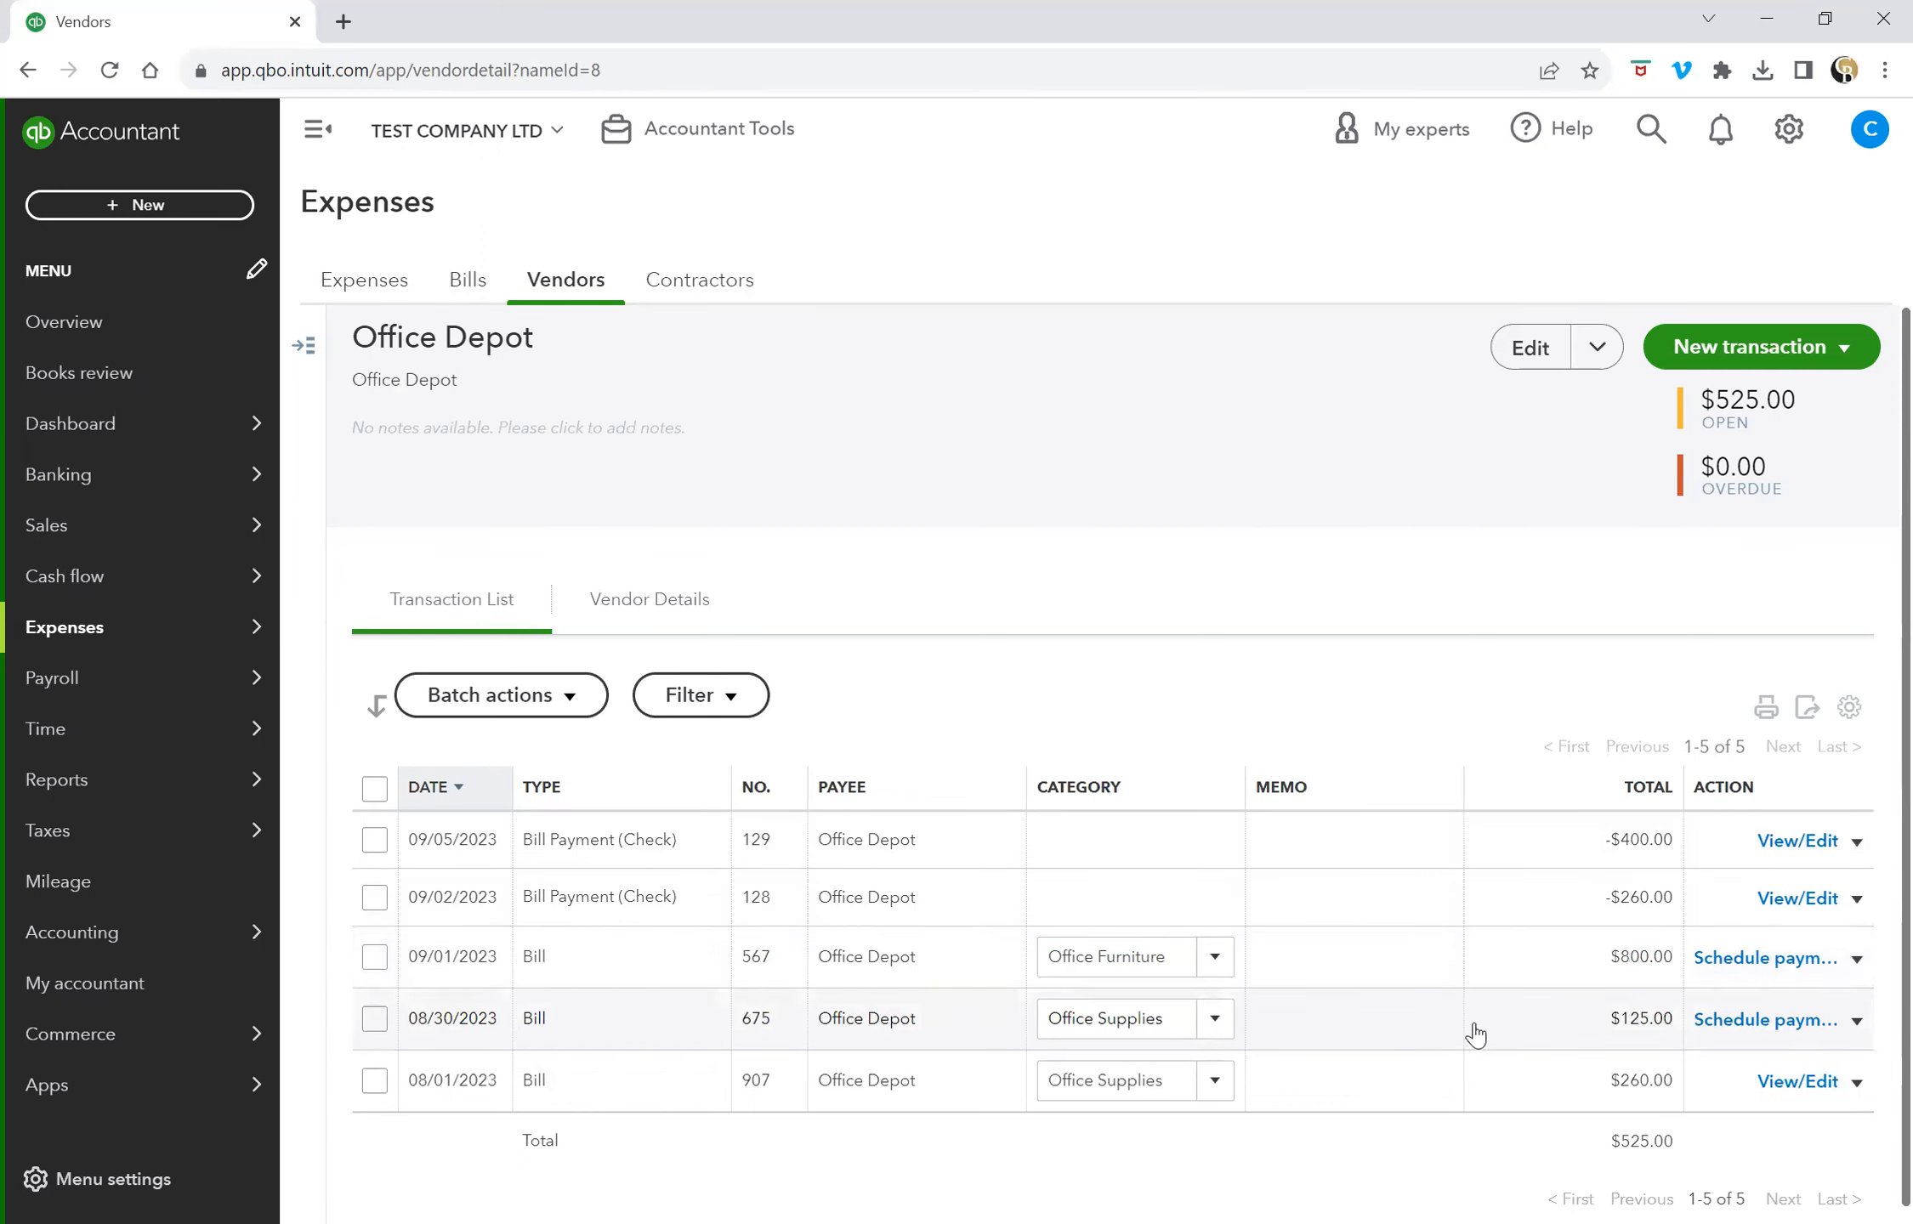
pyautogui.click(1857, 1022)
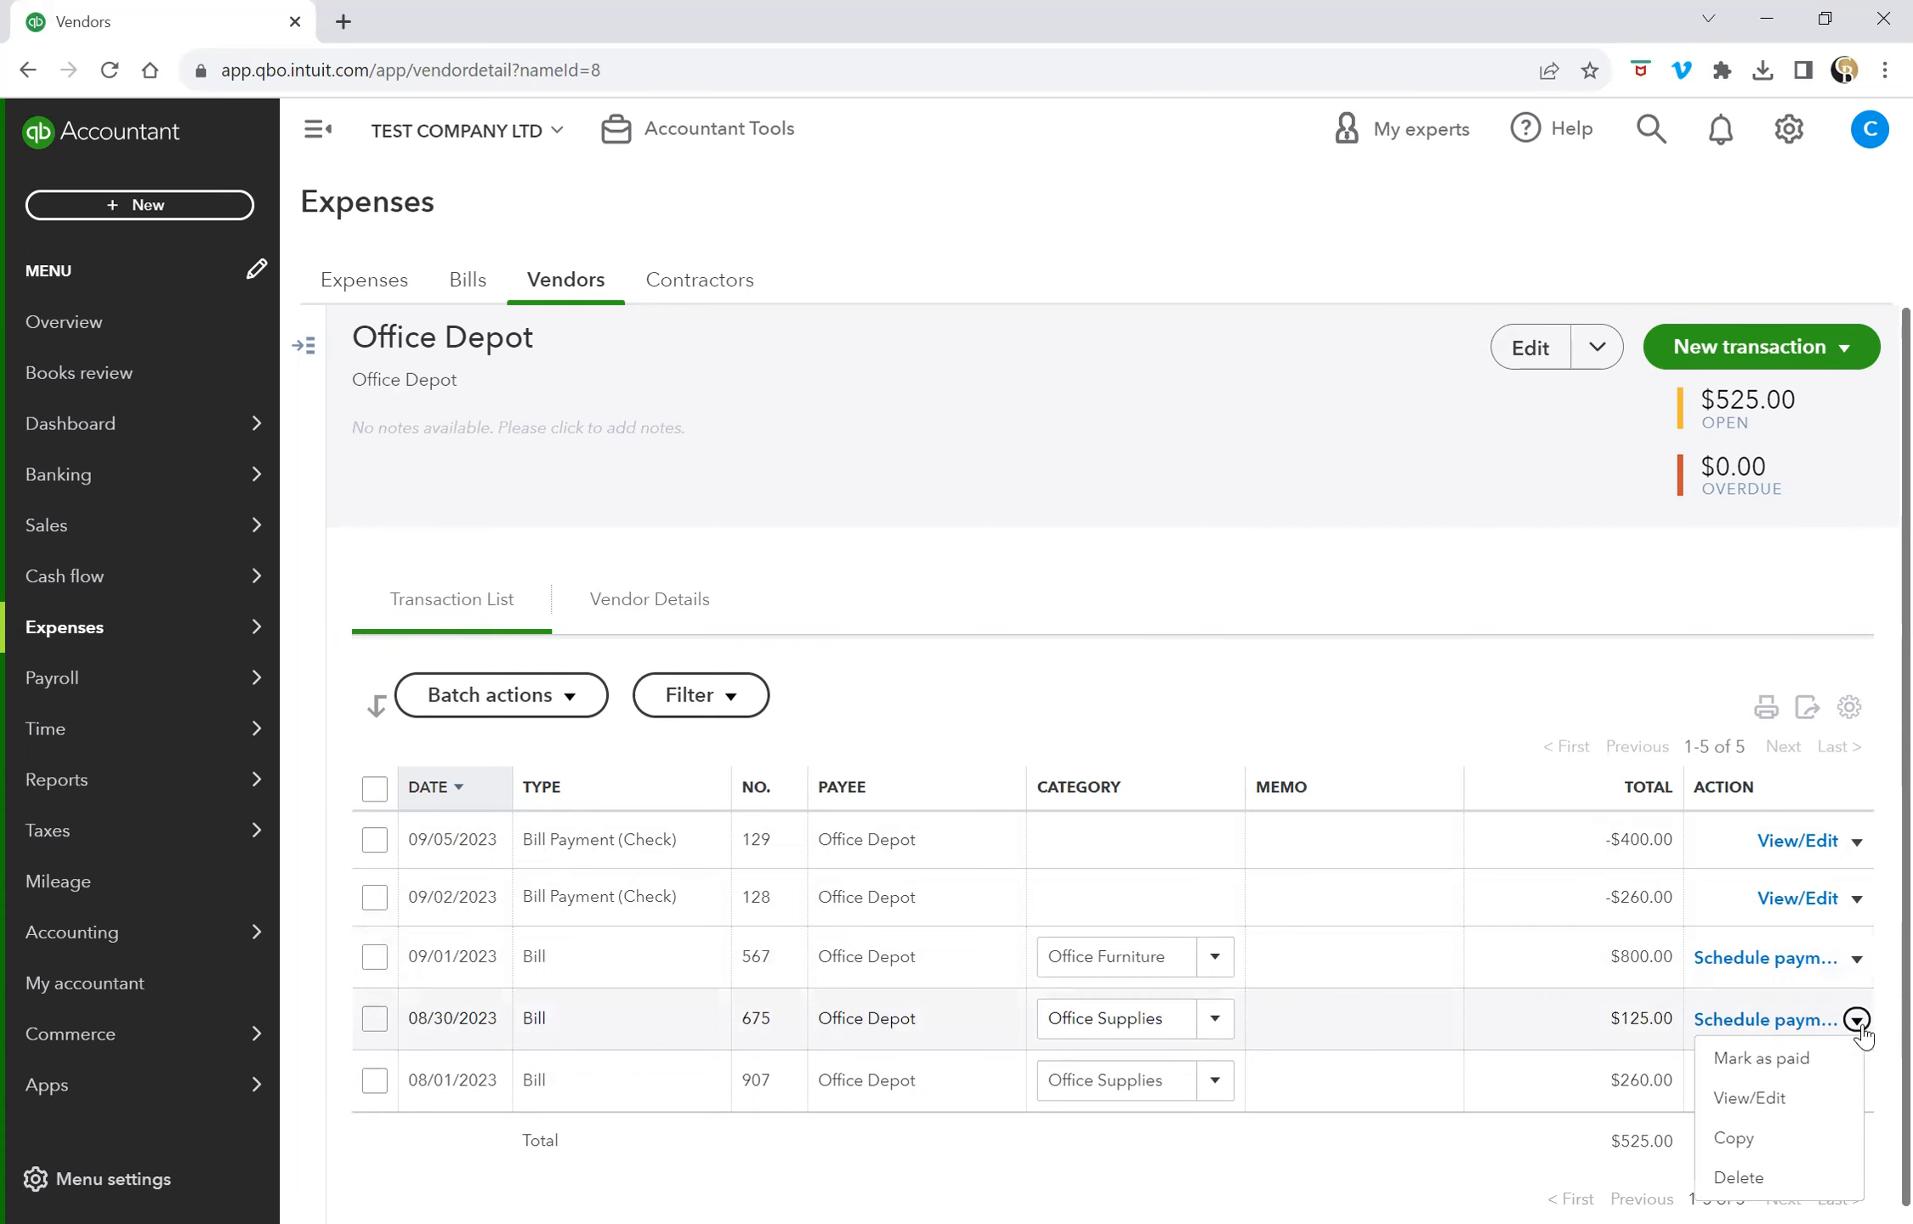
pyautogui.click(1822, 1067)
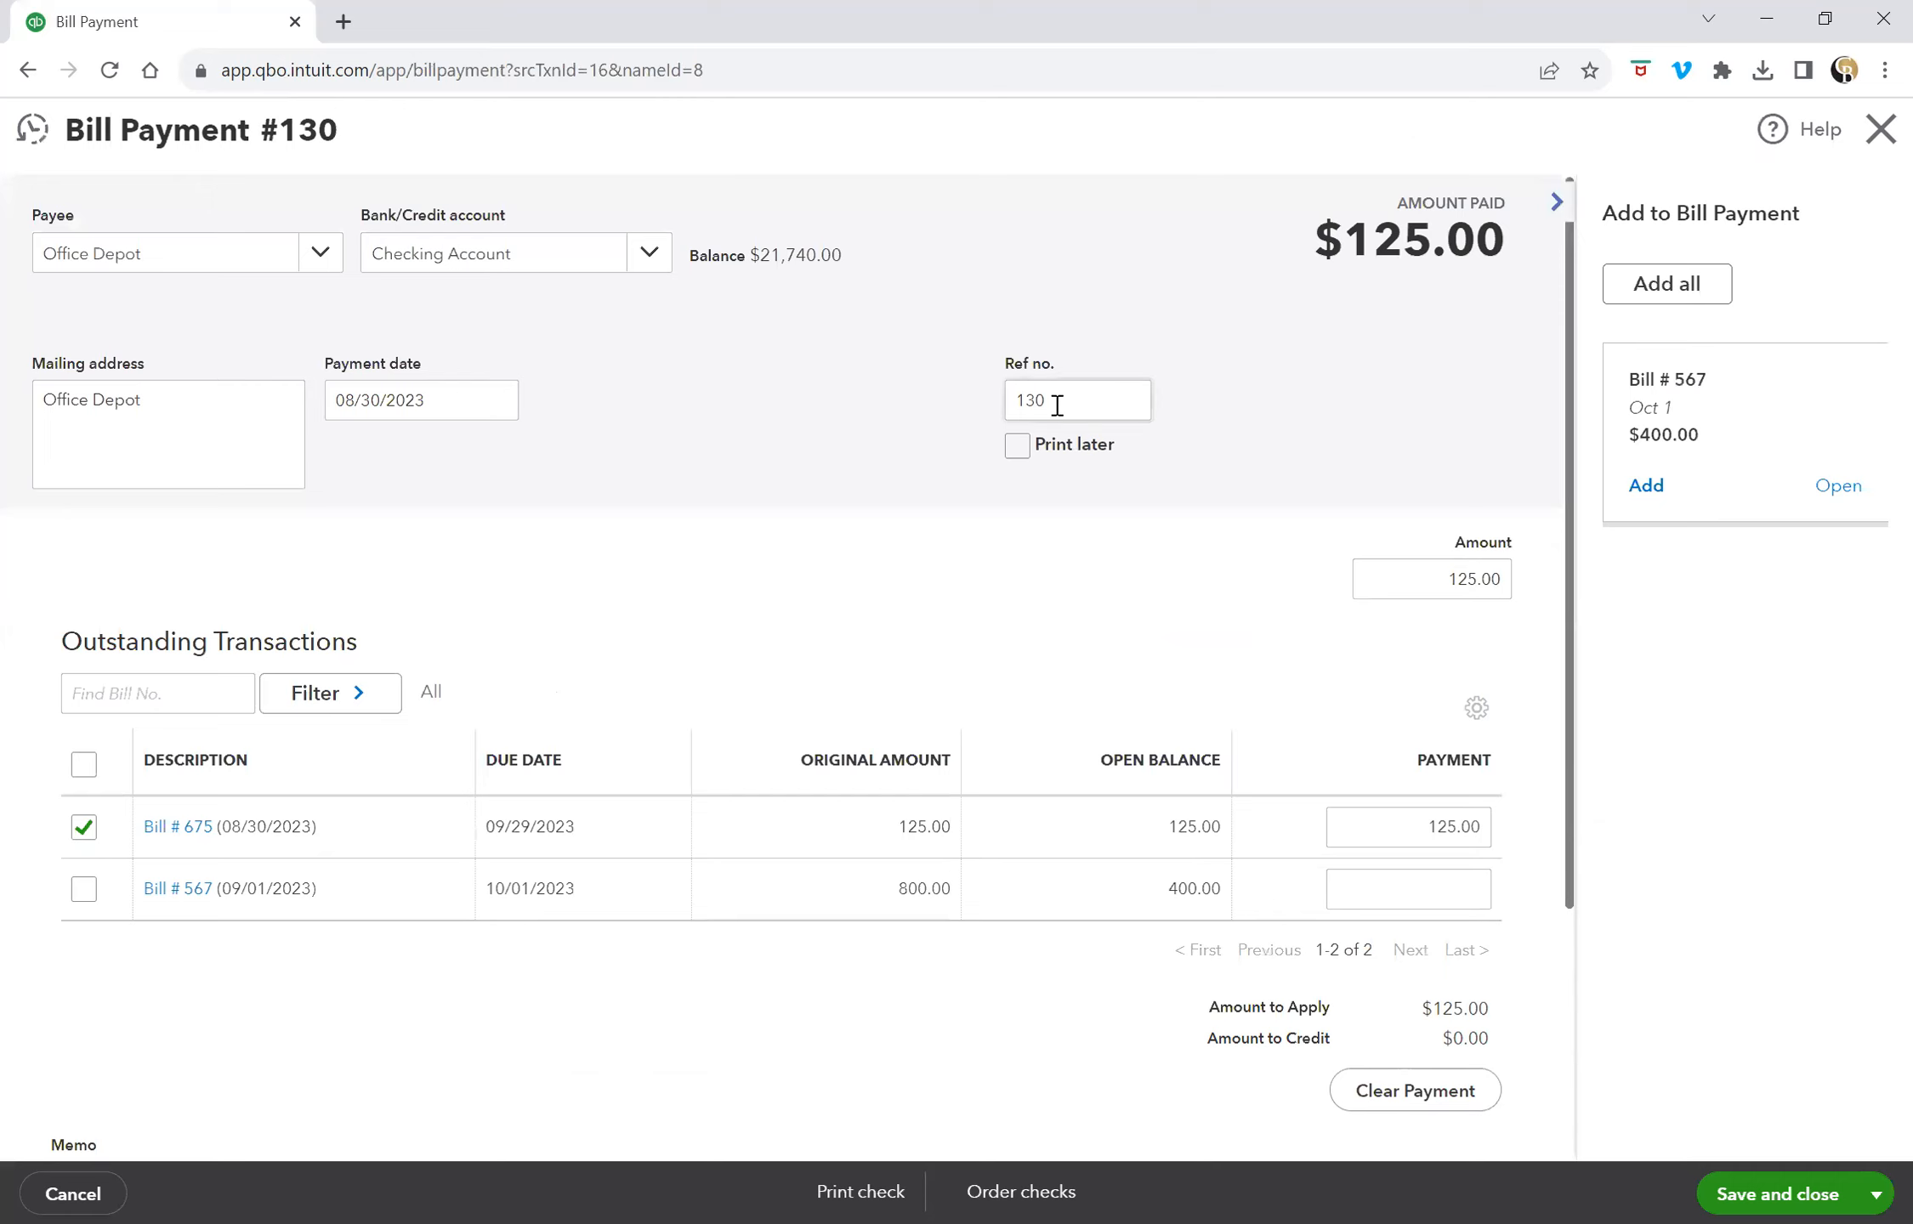
# Step: Set the bill payment's reference number to "online transfer"
pyautogui.moveTo(1057, 405); pyautogui.dragTo(993, 423)
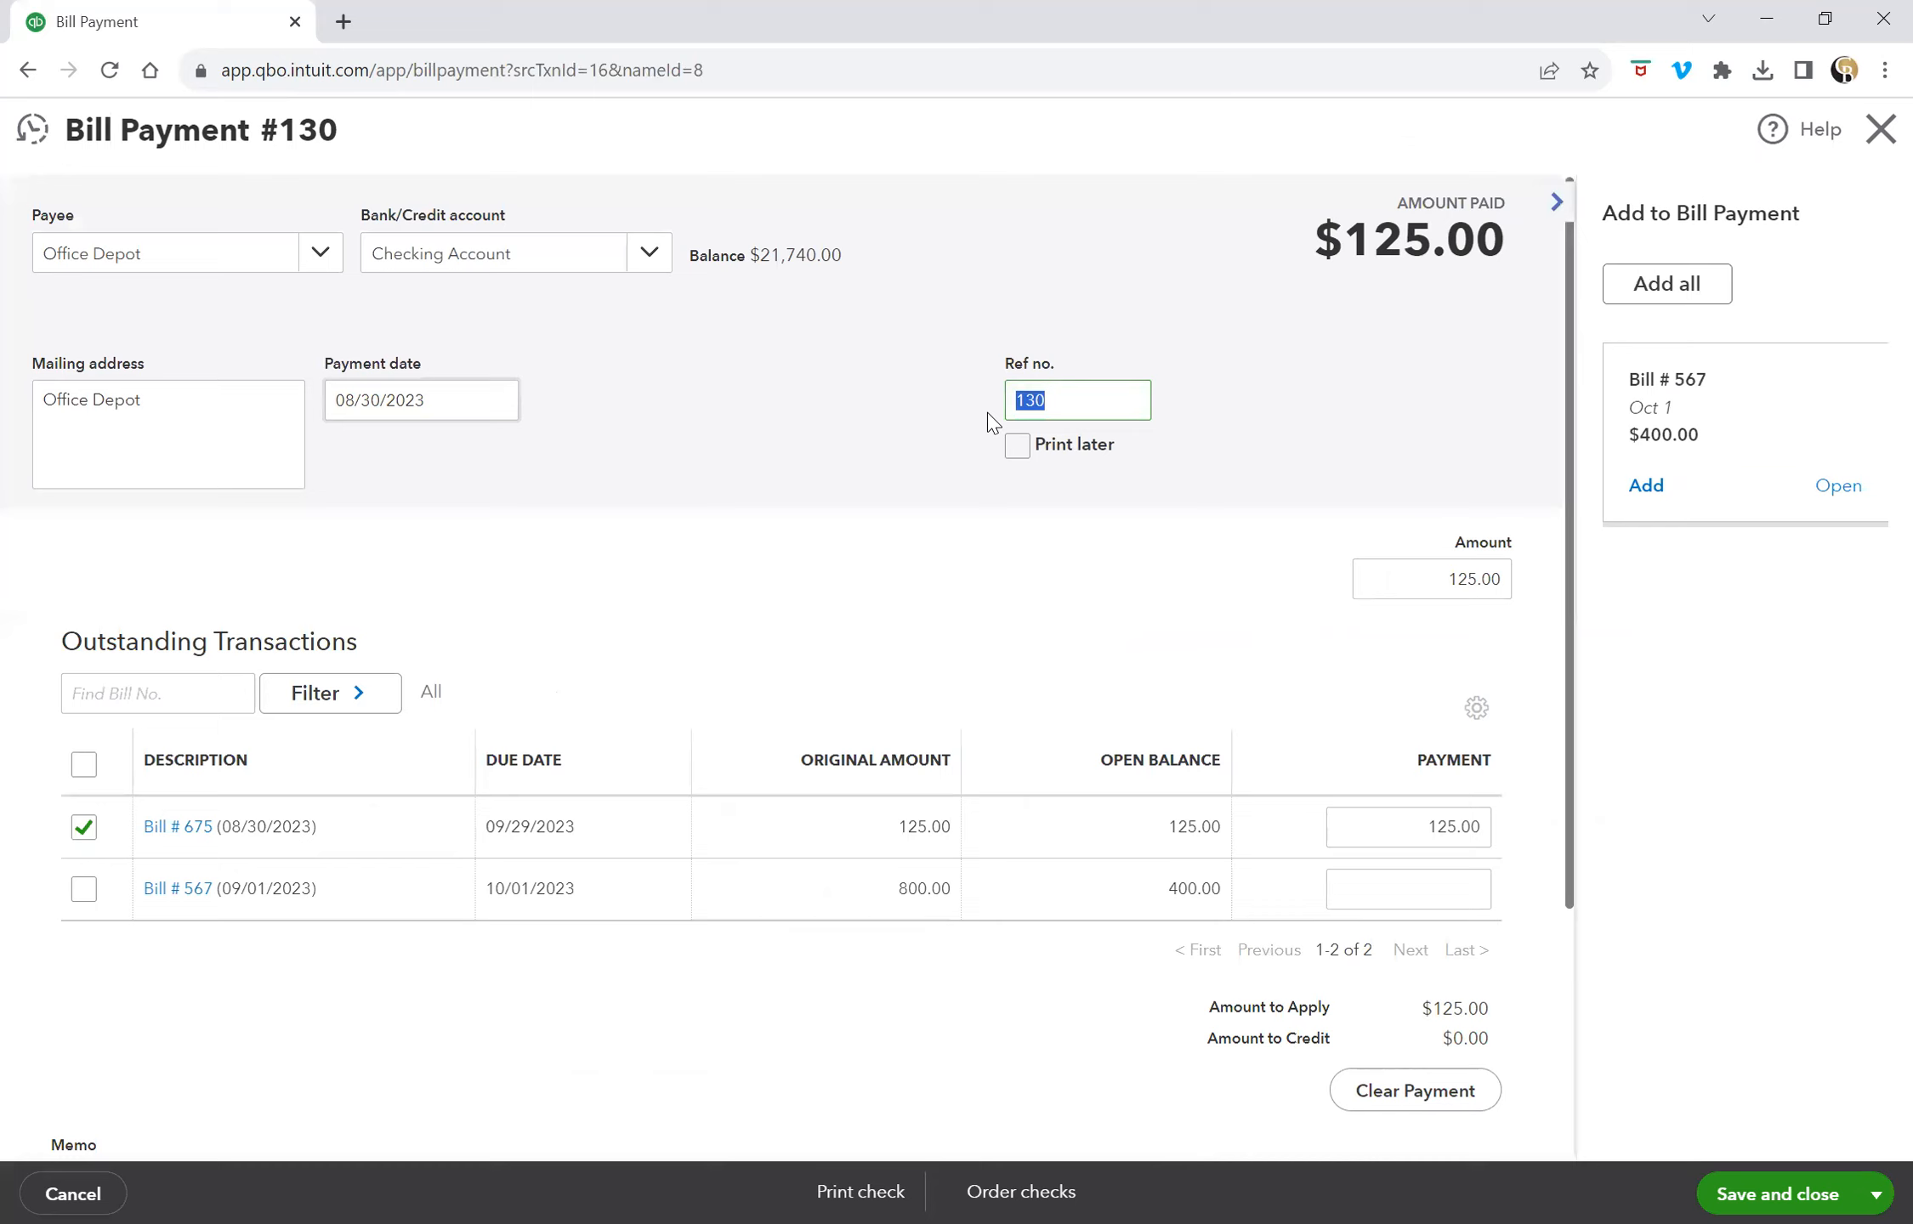
pyautogui.write('debit')
pyautogui.press('BackSpace')
pyautogui.press('BackSpace')
pyautogui.press('BackSpace')
pyautogui.press('BackSpace')
pyautogui.press('BackSpace')
pyautogui.write('onl;in')
pyautogui.press('BackSpace')
pyautogui.press('BackSpace')
pyautogui.press('BackSpace')
pyautogui.write('ine transfer')
# Step: Set the payment date to 08/31/2023, and save and close the bill payment
pyautogui.click(498, 403)
pyautogui.click(494, 668)
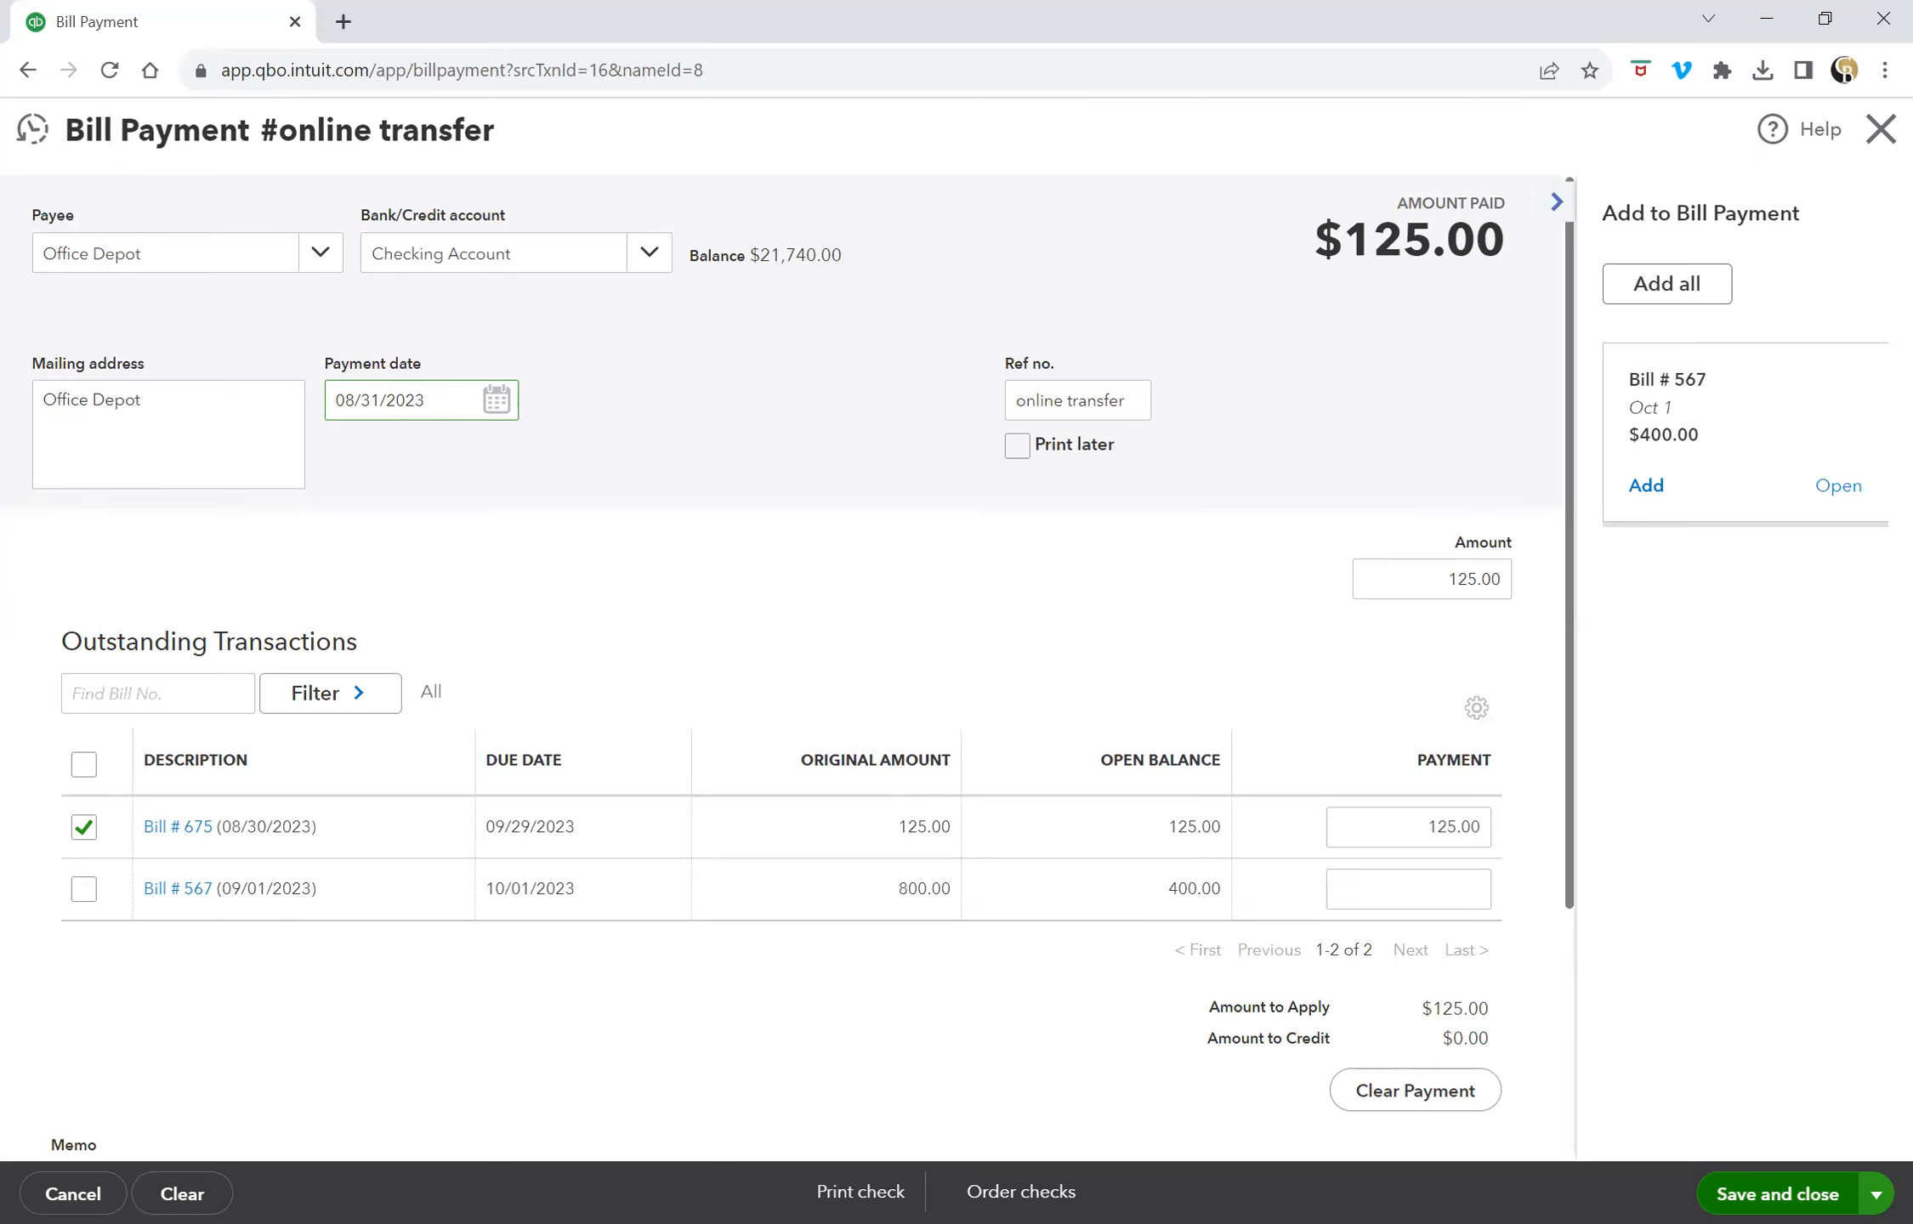
pyautogui.click(1778, 1195)
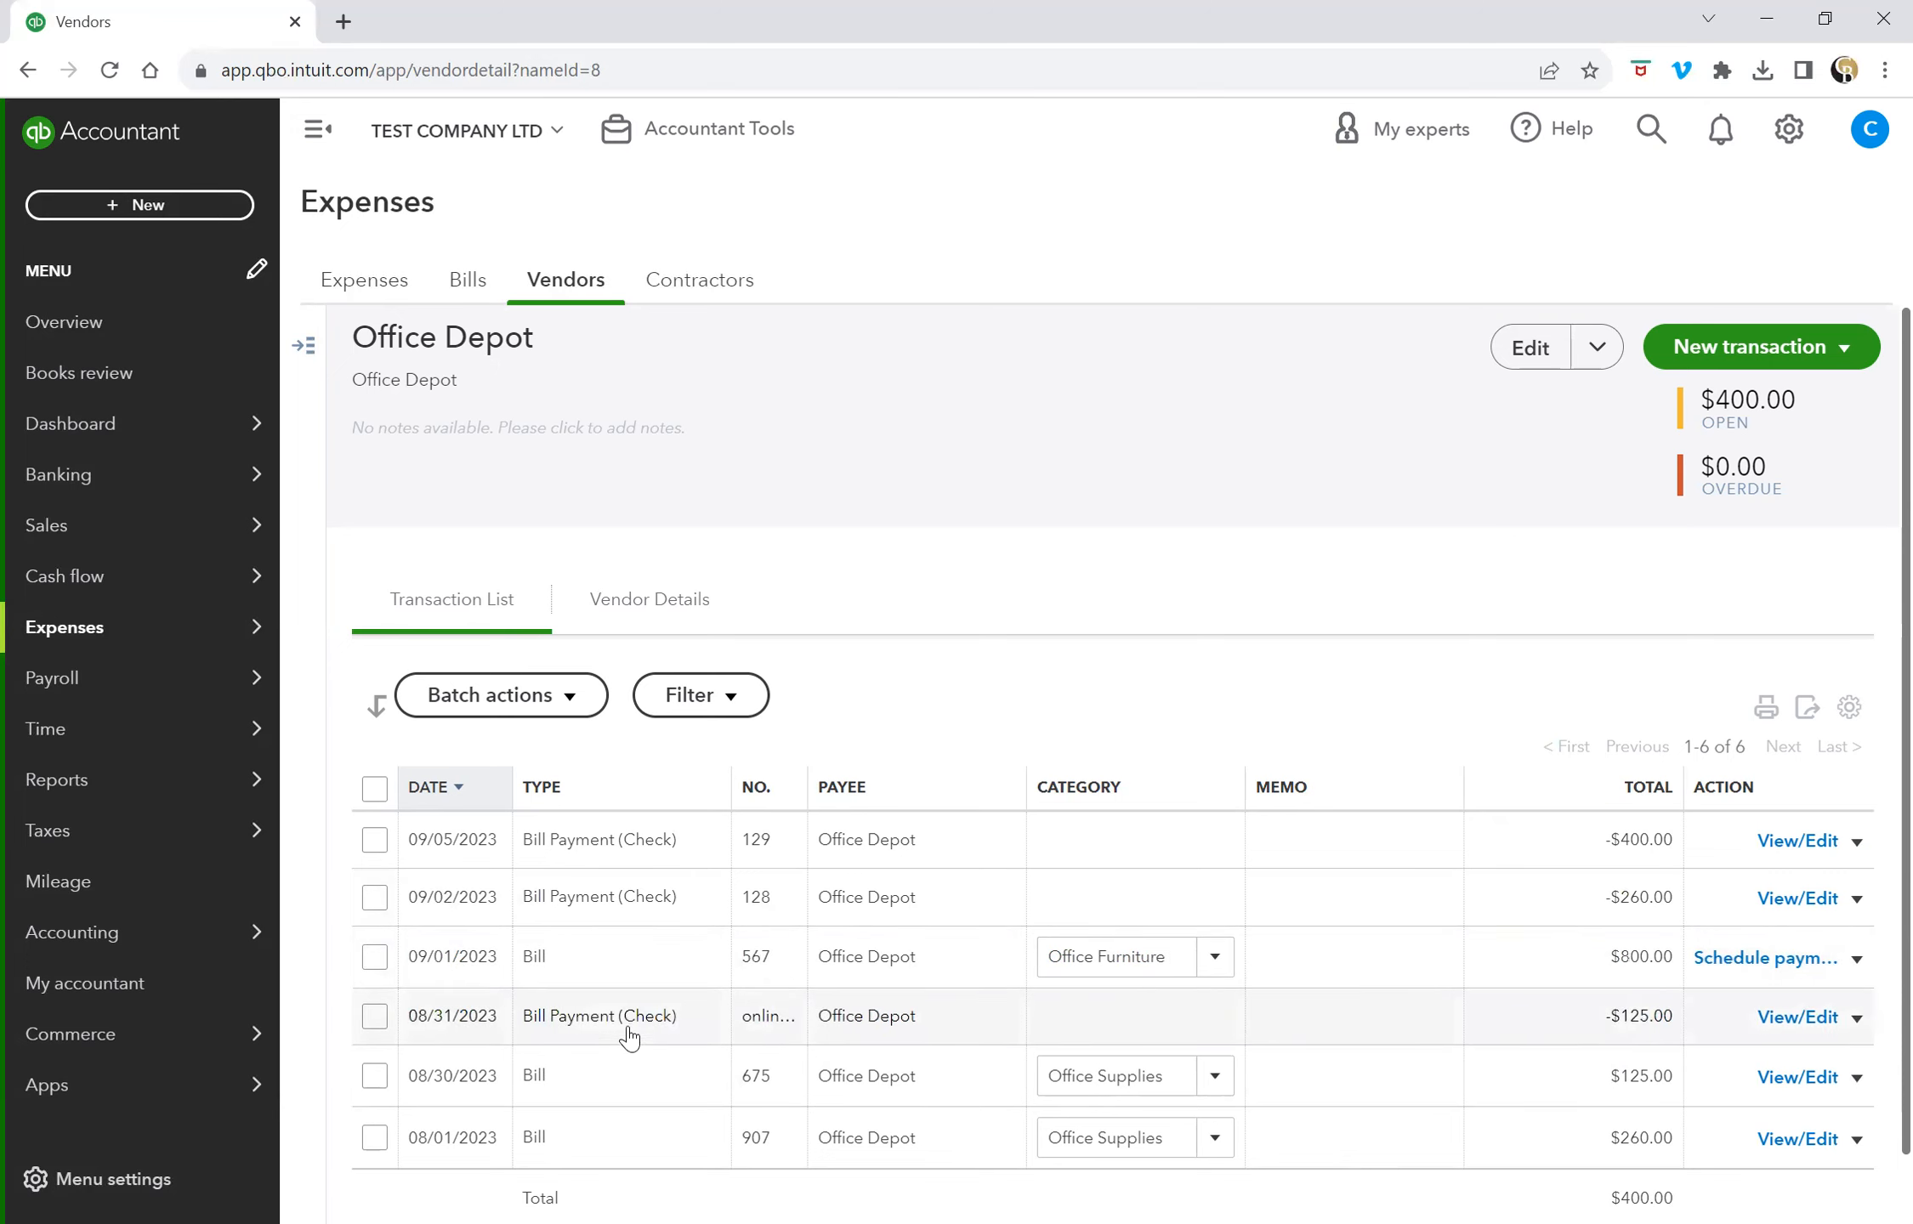
# Step: Return to the dashboard to check the bank accounts after the payment
pyautogui.click(115, 435)
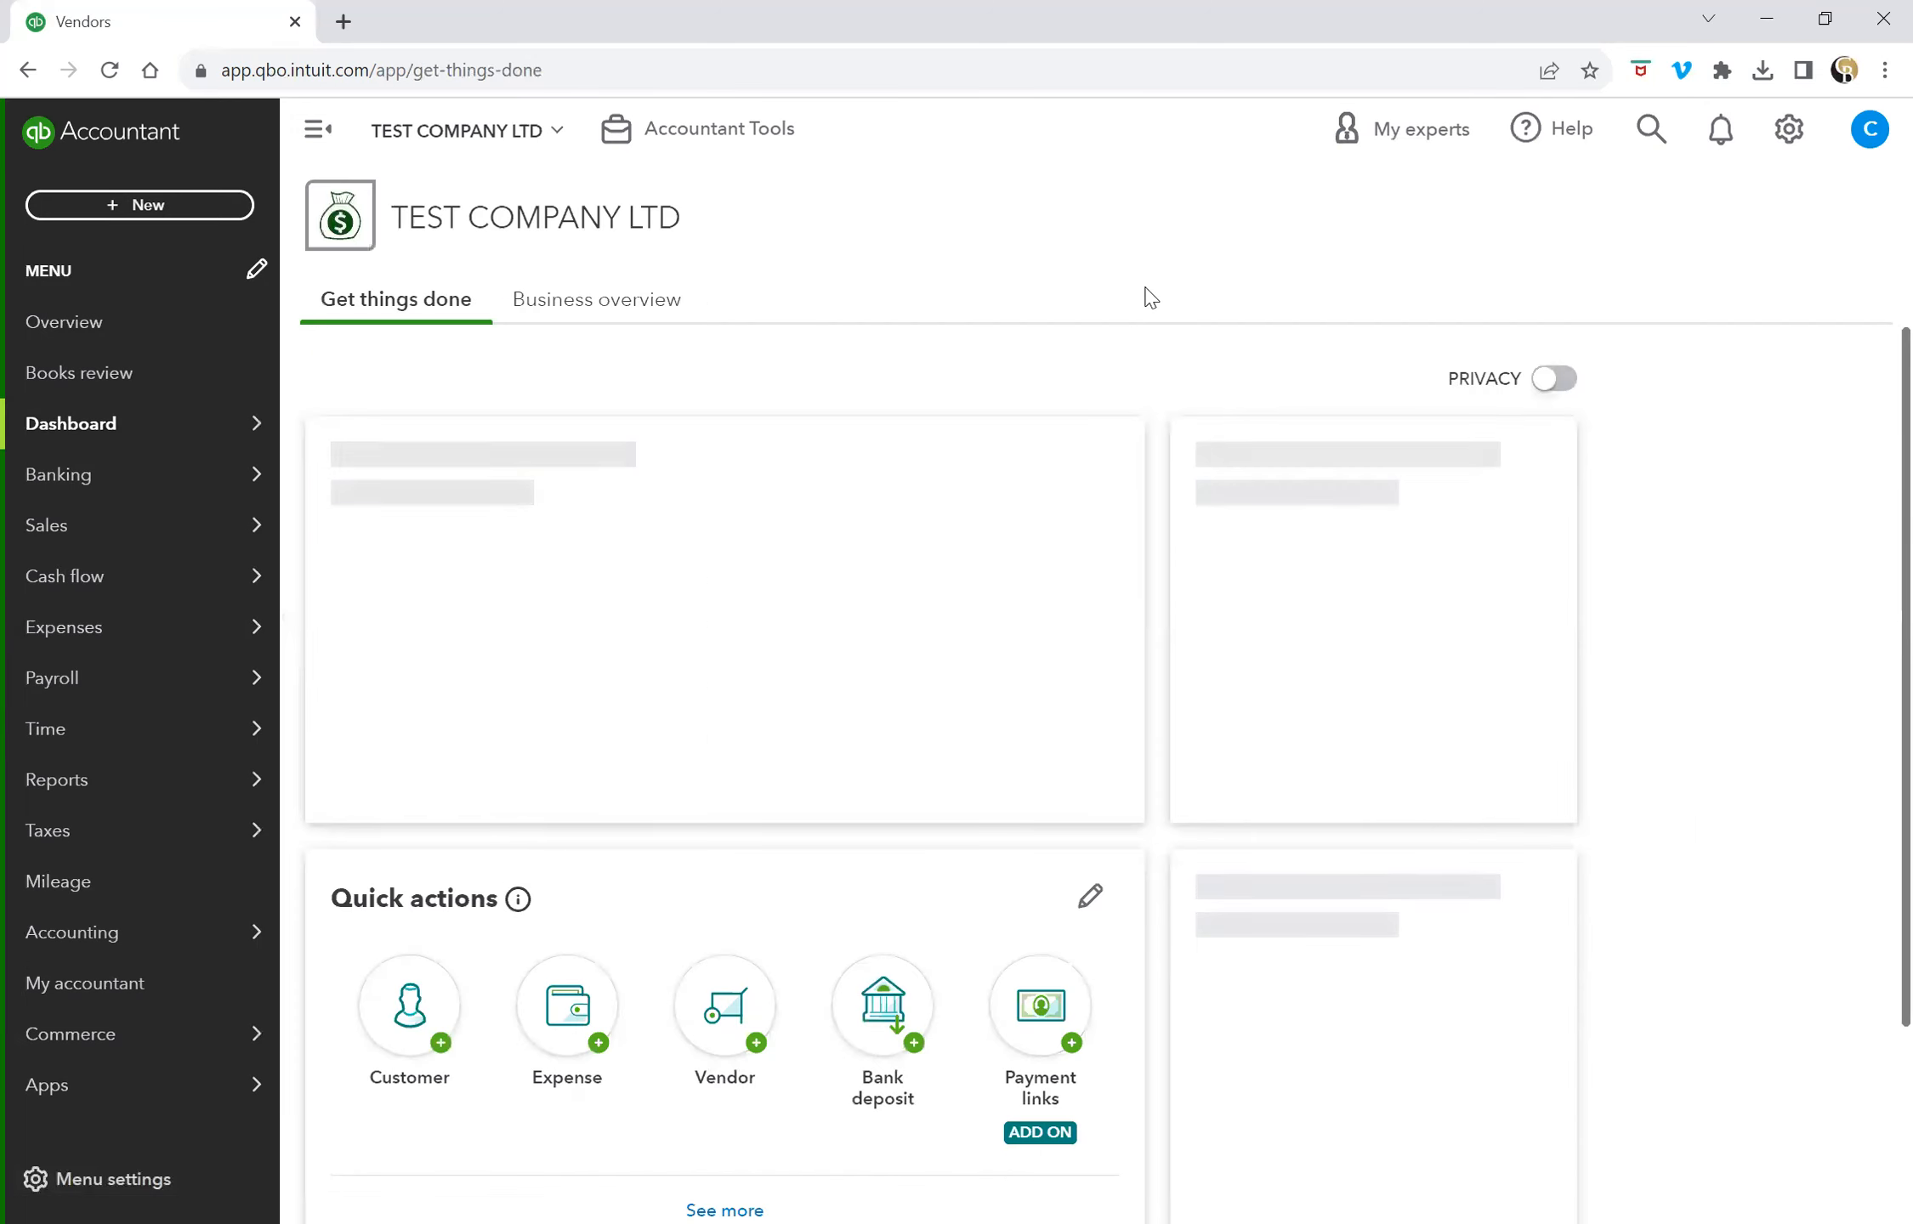